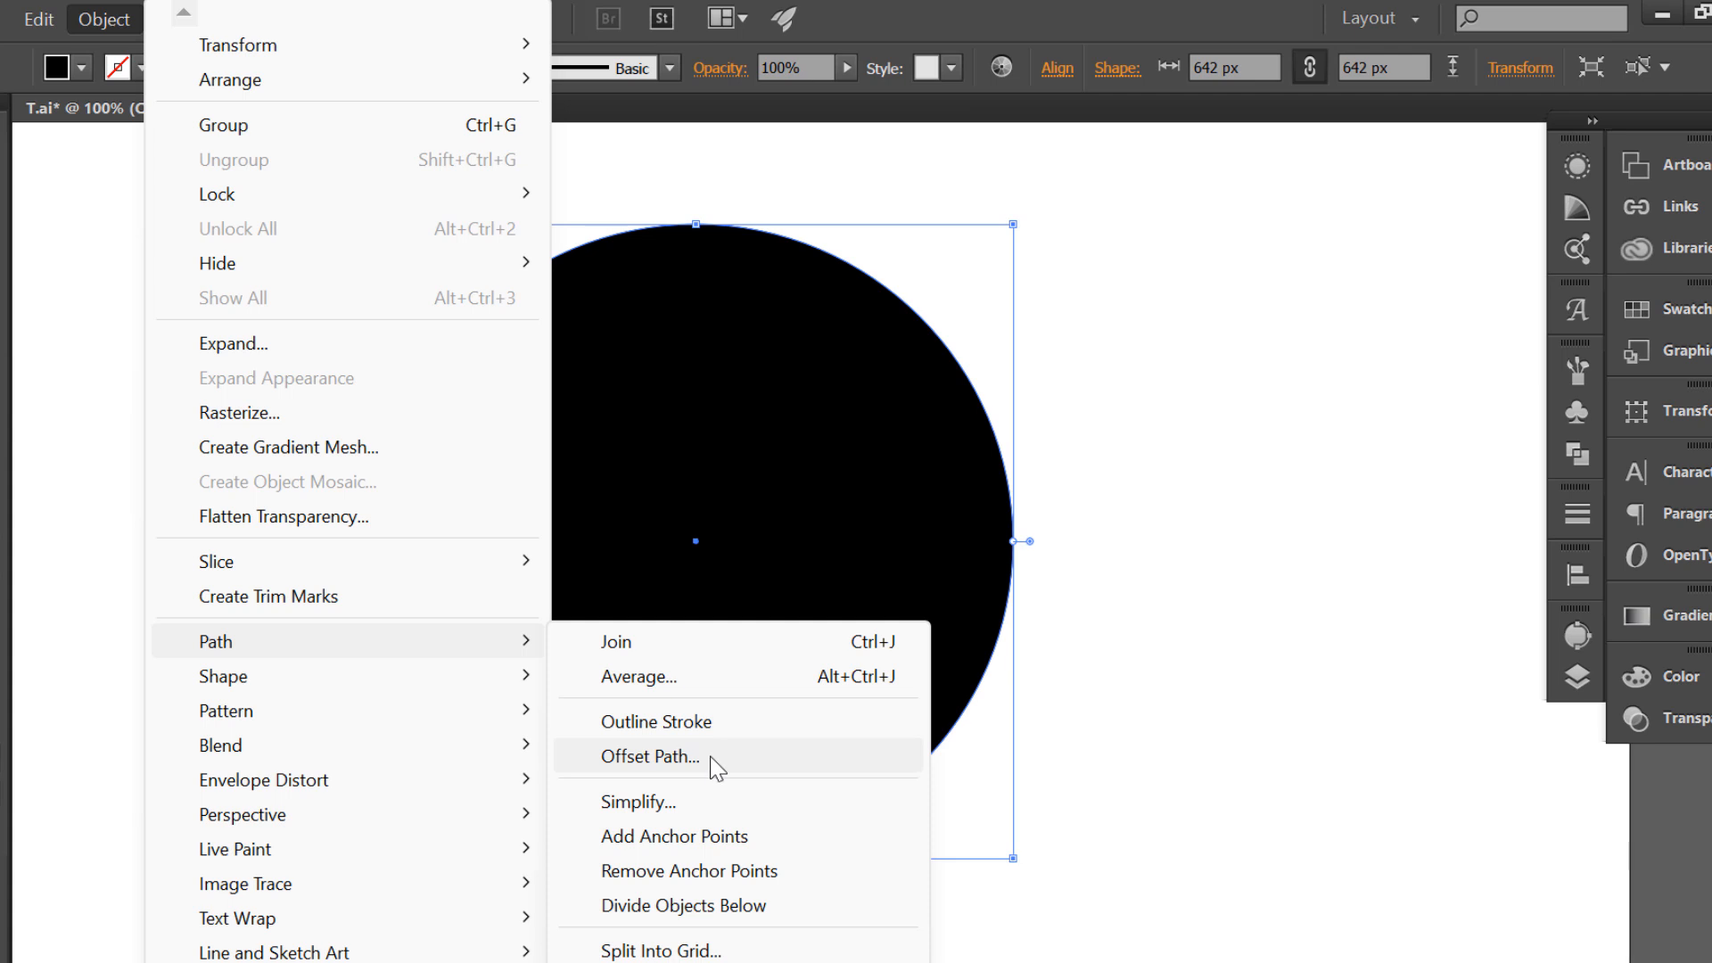
# - Offset the black circle's path inward by -52 px with the preview enabled
pyautogui.click(716, 758)
pyautogui.click(958, 743)
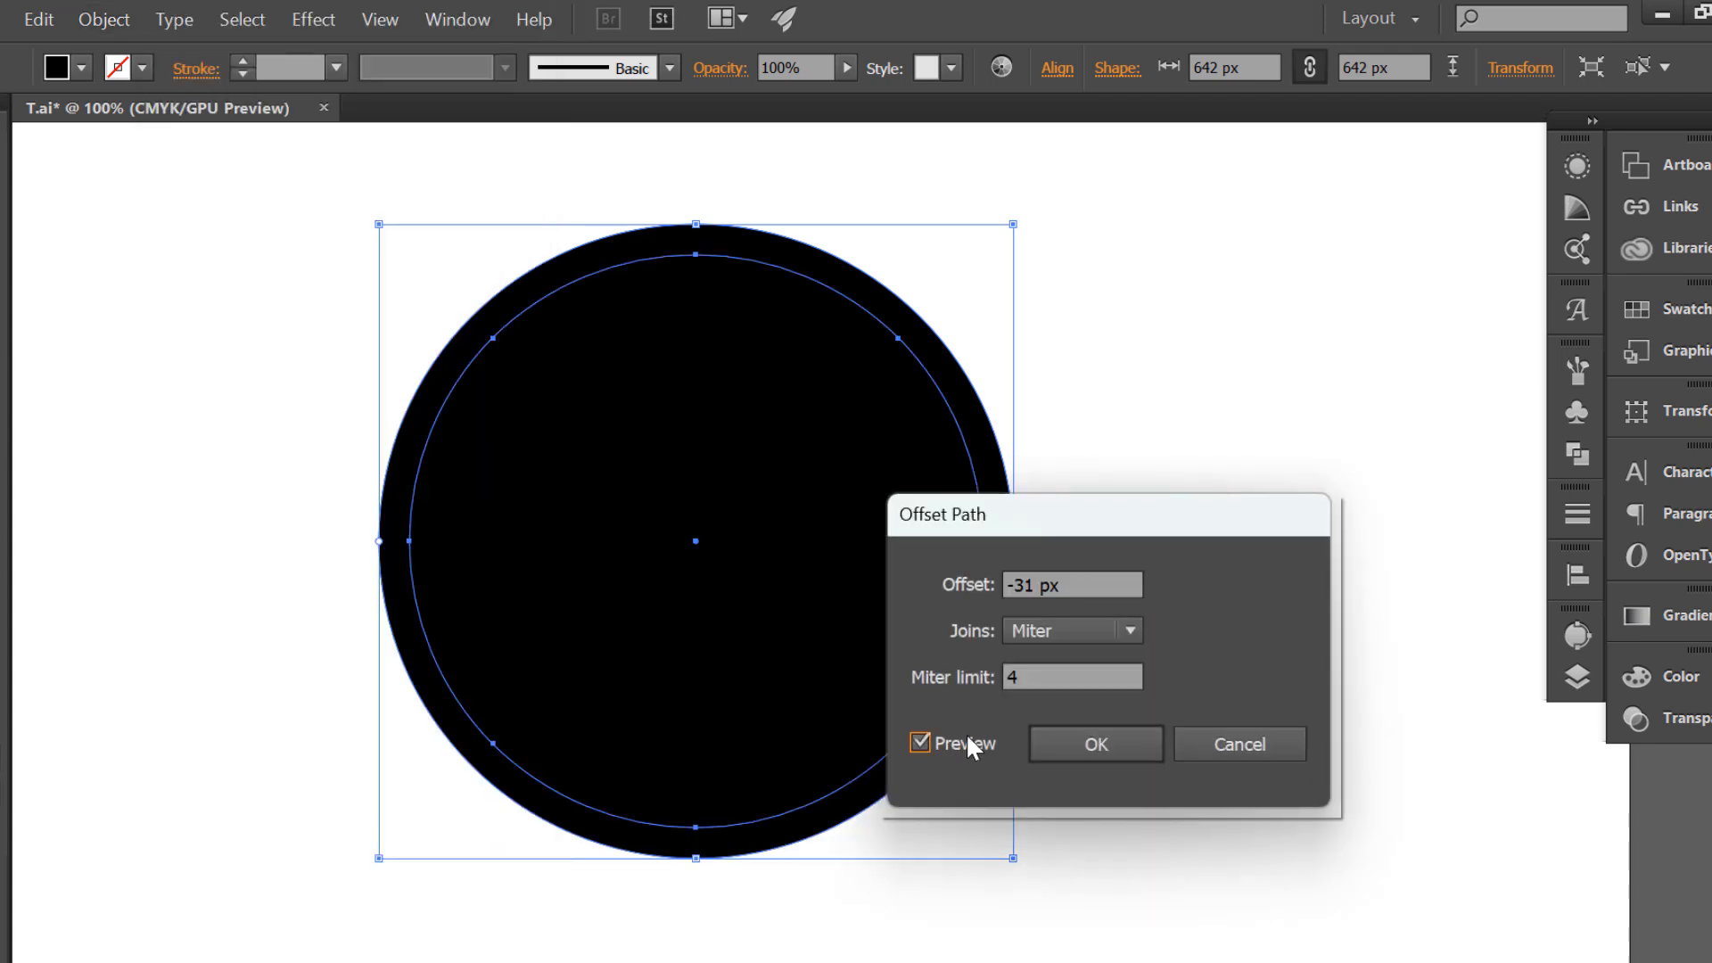
pyautogui.click(1104, 571)
pyautogui.hotkey('shift', 'Down')
pyautogui.press('Down')
pyautogui.press('Down')
pyautogui.press('Down')
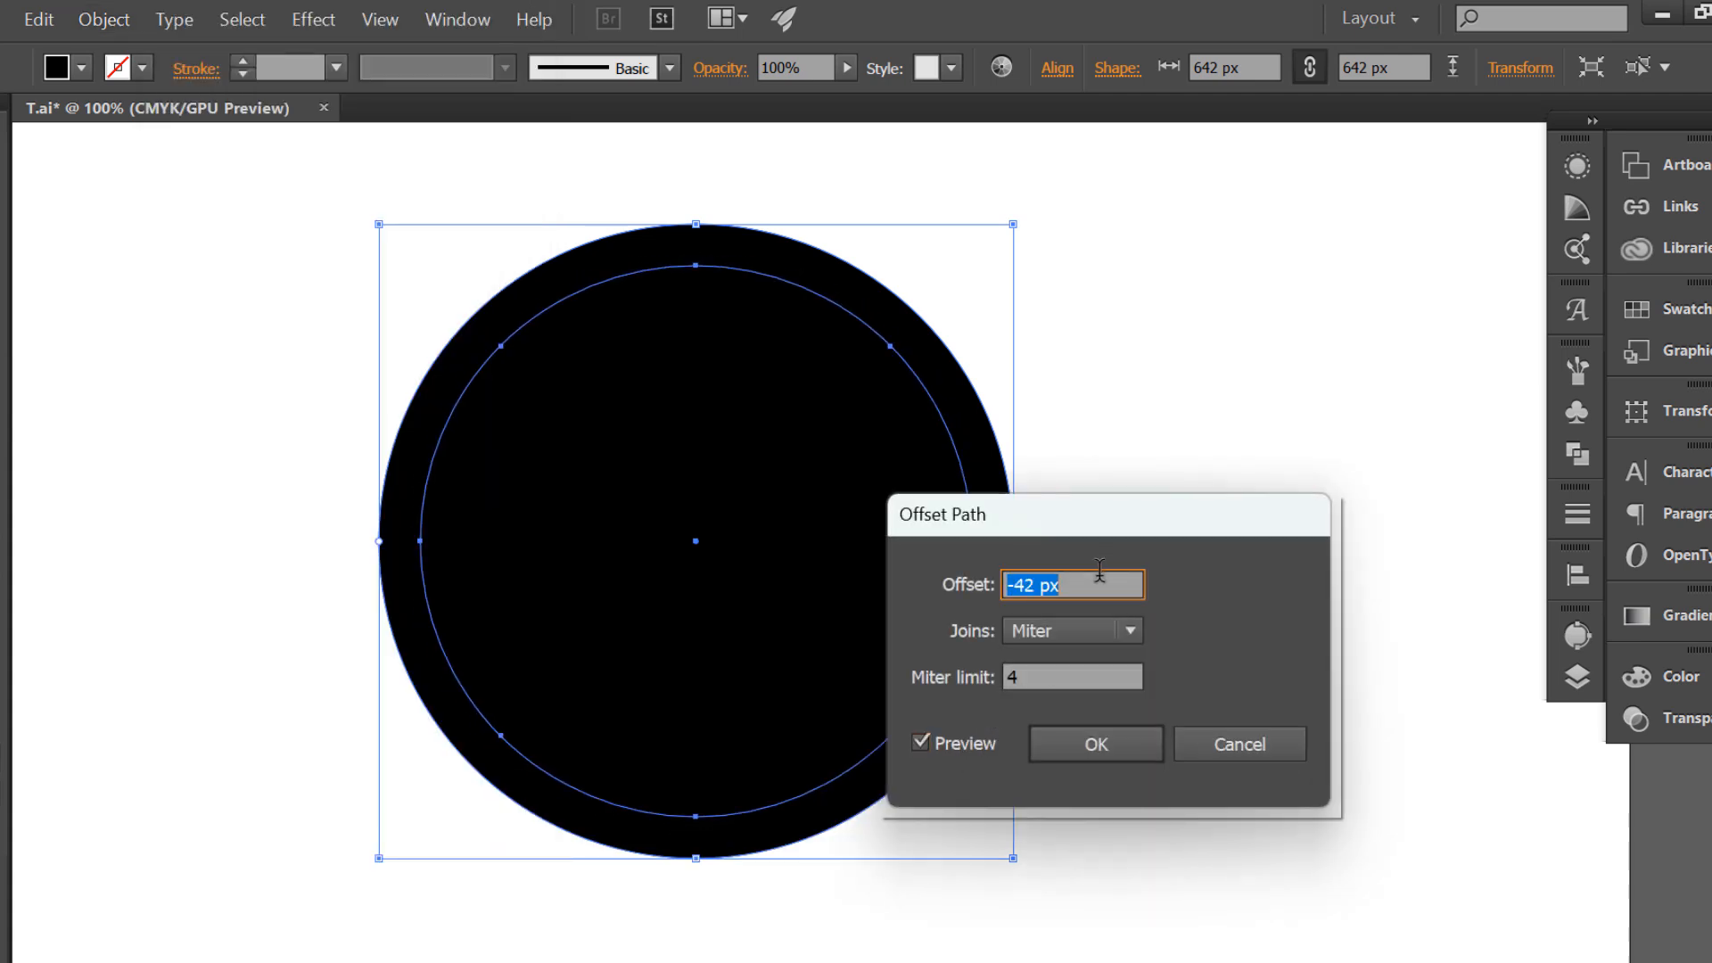
pyautogui.press('Down')
pyautogui.press('Down')
pyautogui.press('Down')
pyautogui.press('Down')
pyautogui.press('Down')
pyautogui.press('Down')
pyautogui.press('Down')
pyautogui.press('Down')
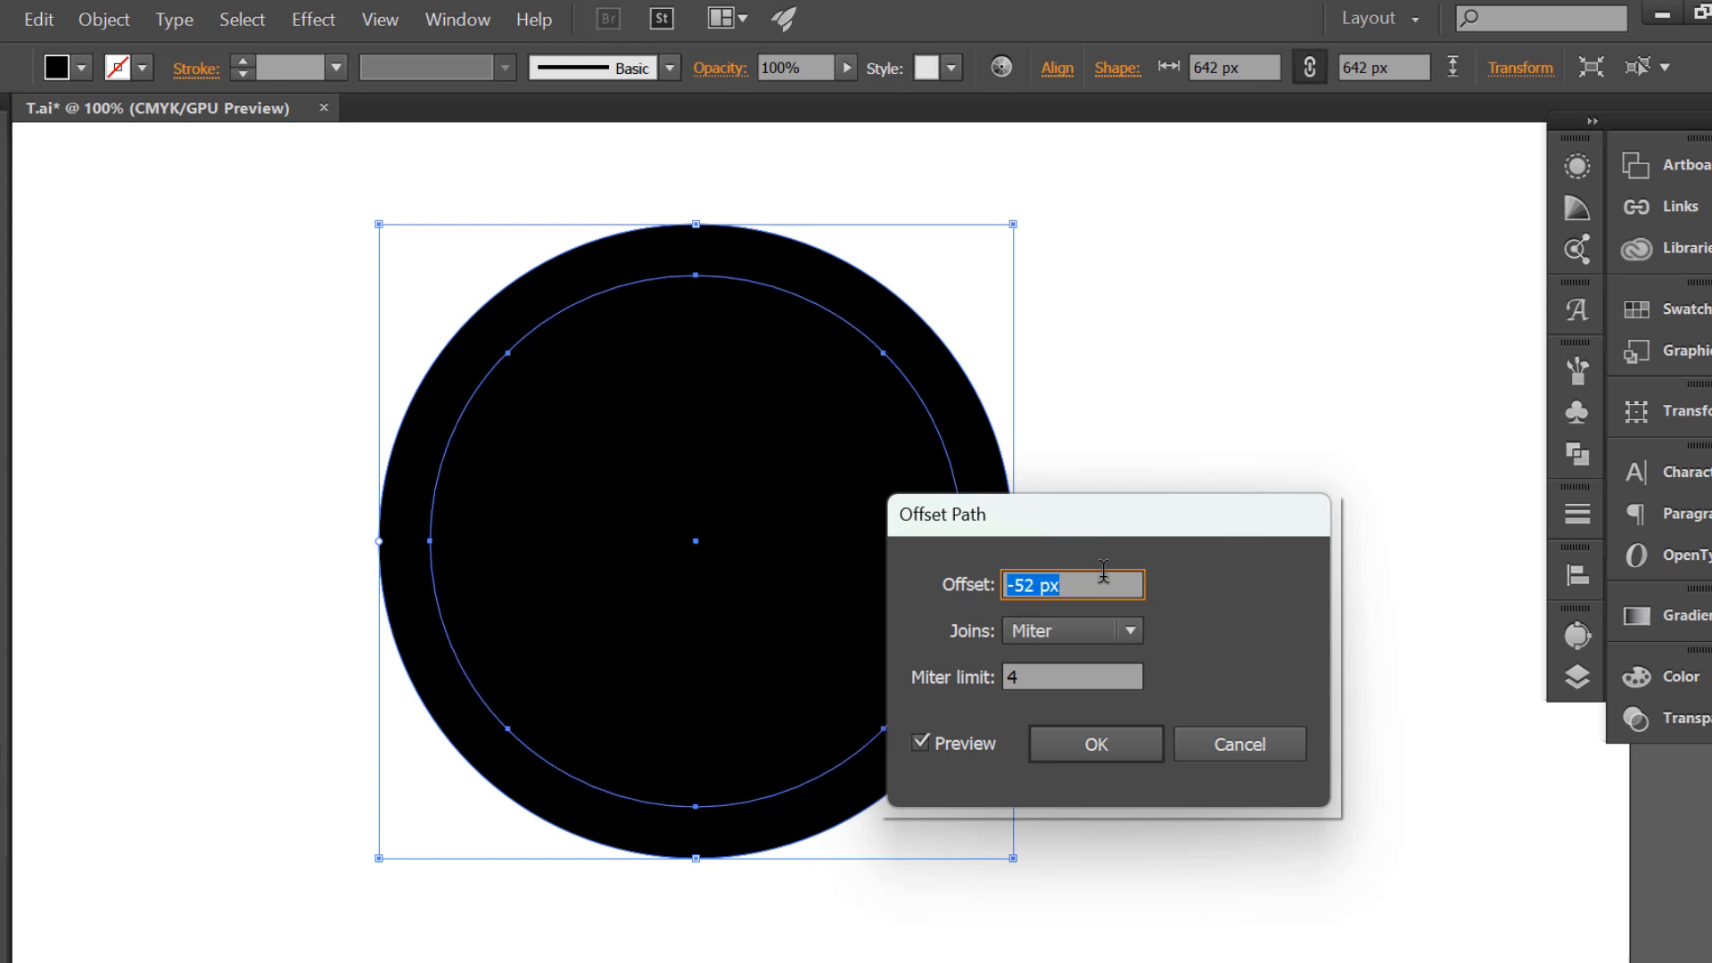
pyautogui.click(1071, 742)
# - Select both circles and swap their fill and stroke to turn them into black outlines
pyautogui.moveTo(328, 318); pyautogui.dragTo(514, 470)
pyautogui.click(437, 306)
pyautogui.moveTo(391, 325); pyautogui.dragTo(508, 449)
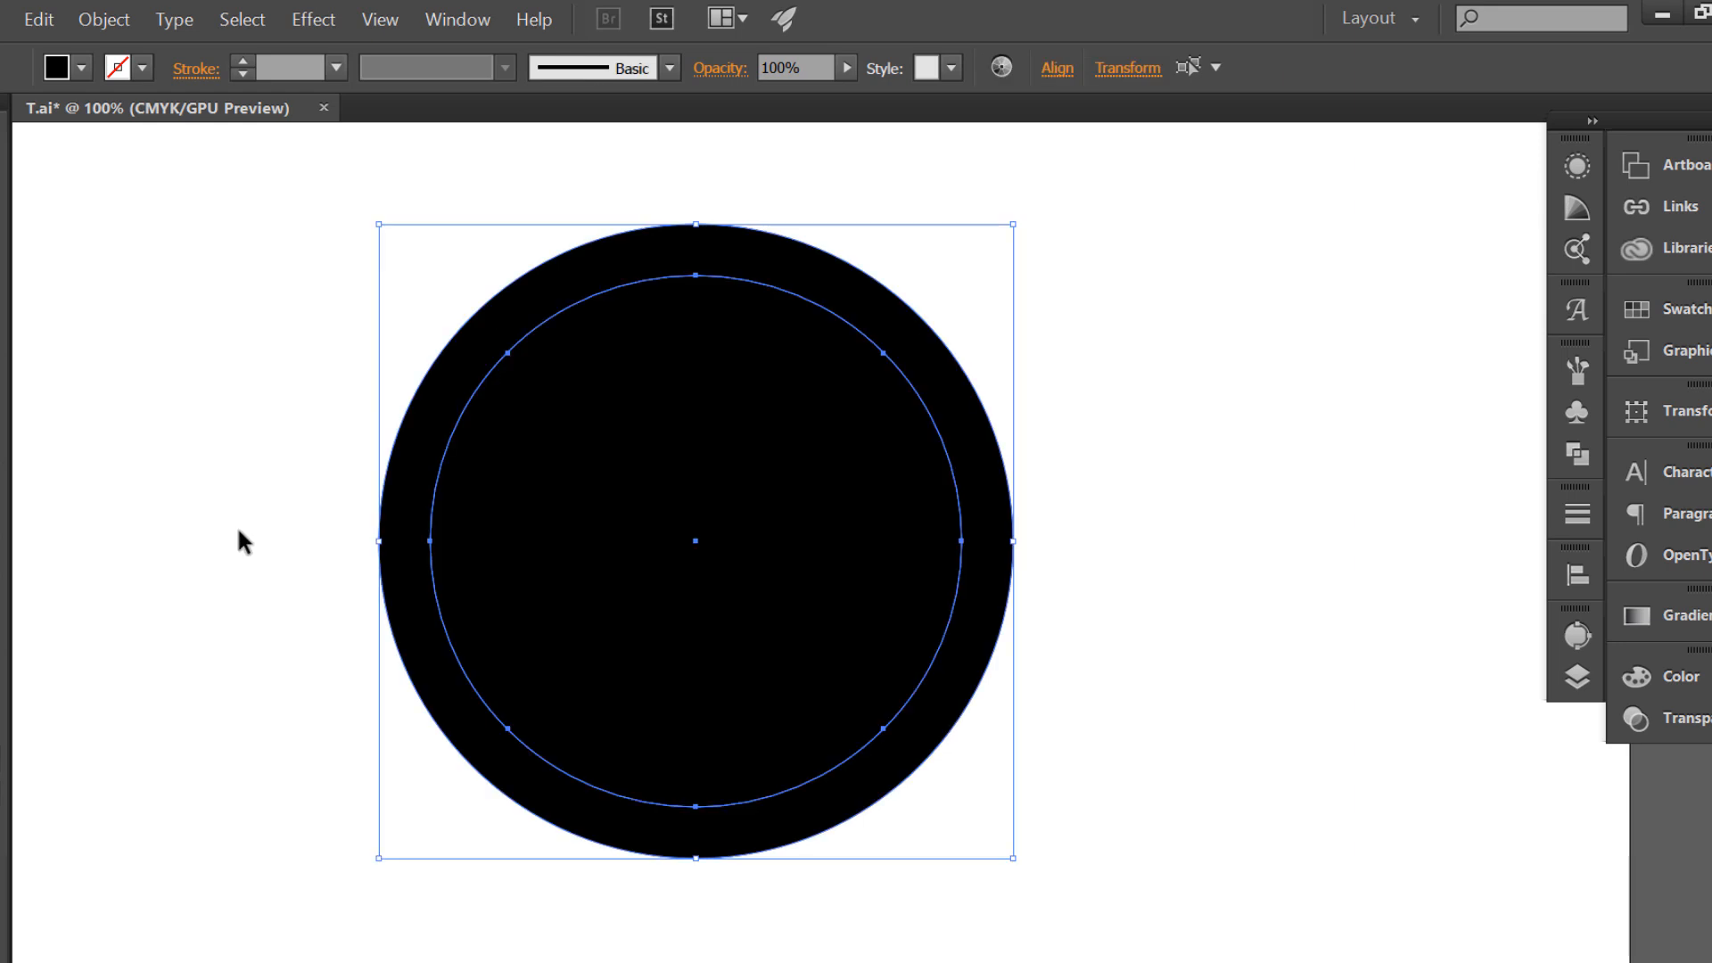
pyautogui.hotkey('shift', 'x')
# - Offset the inner circle's path by -35 px to add a third concentric circle
pyautogui.click(497, 383)
pyautogui.click(500, 361)
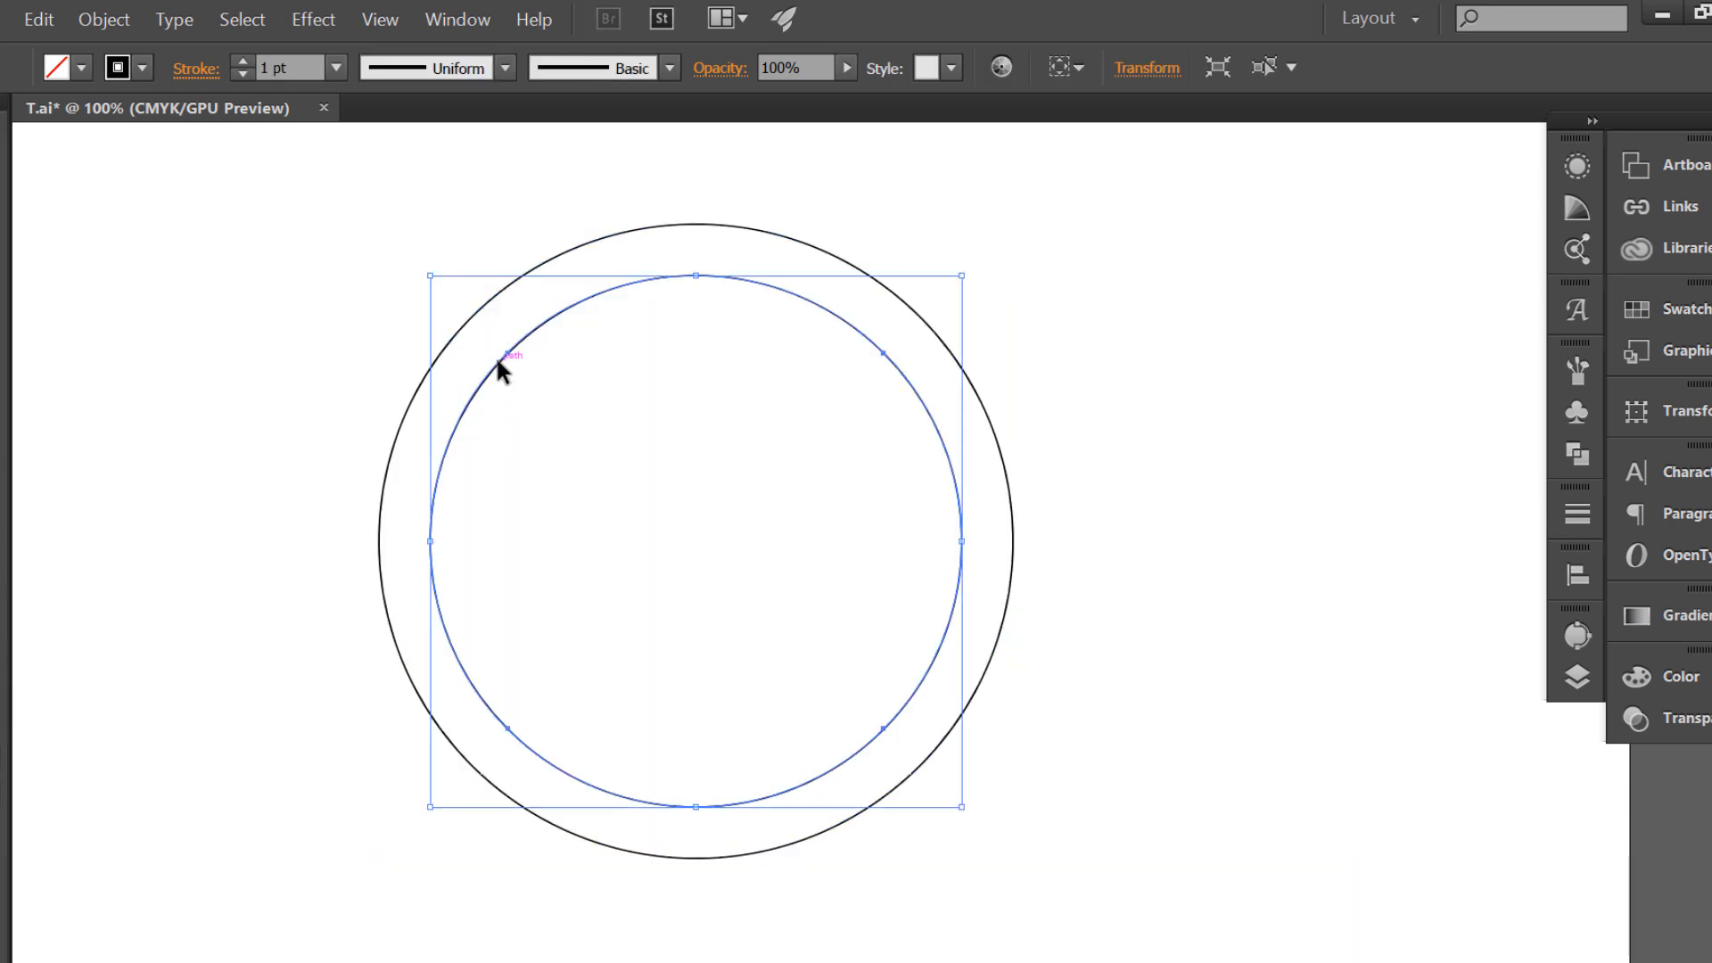
pyautogui.click(105, 19)
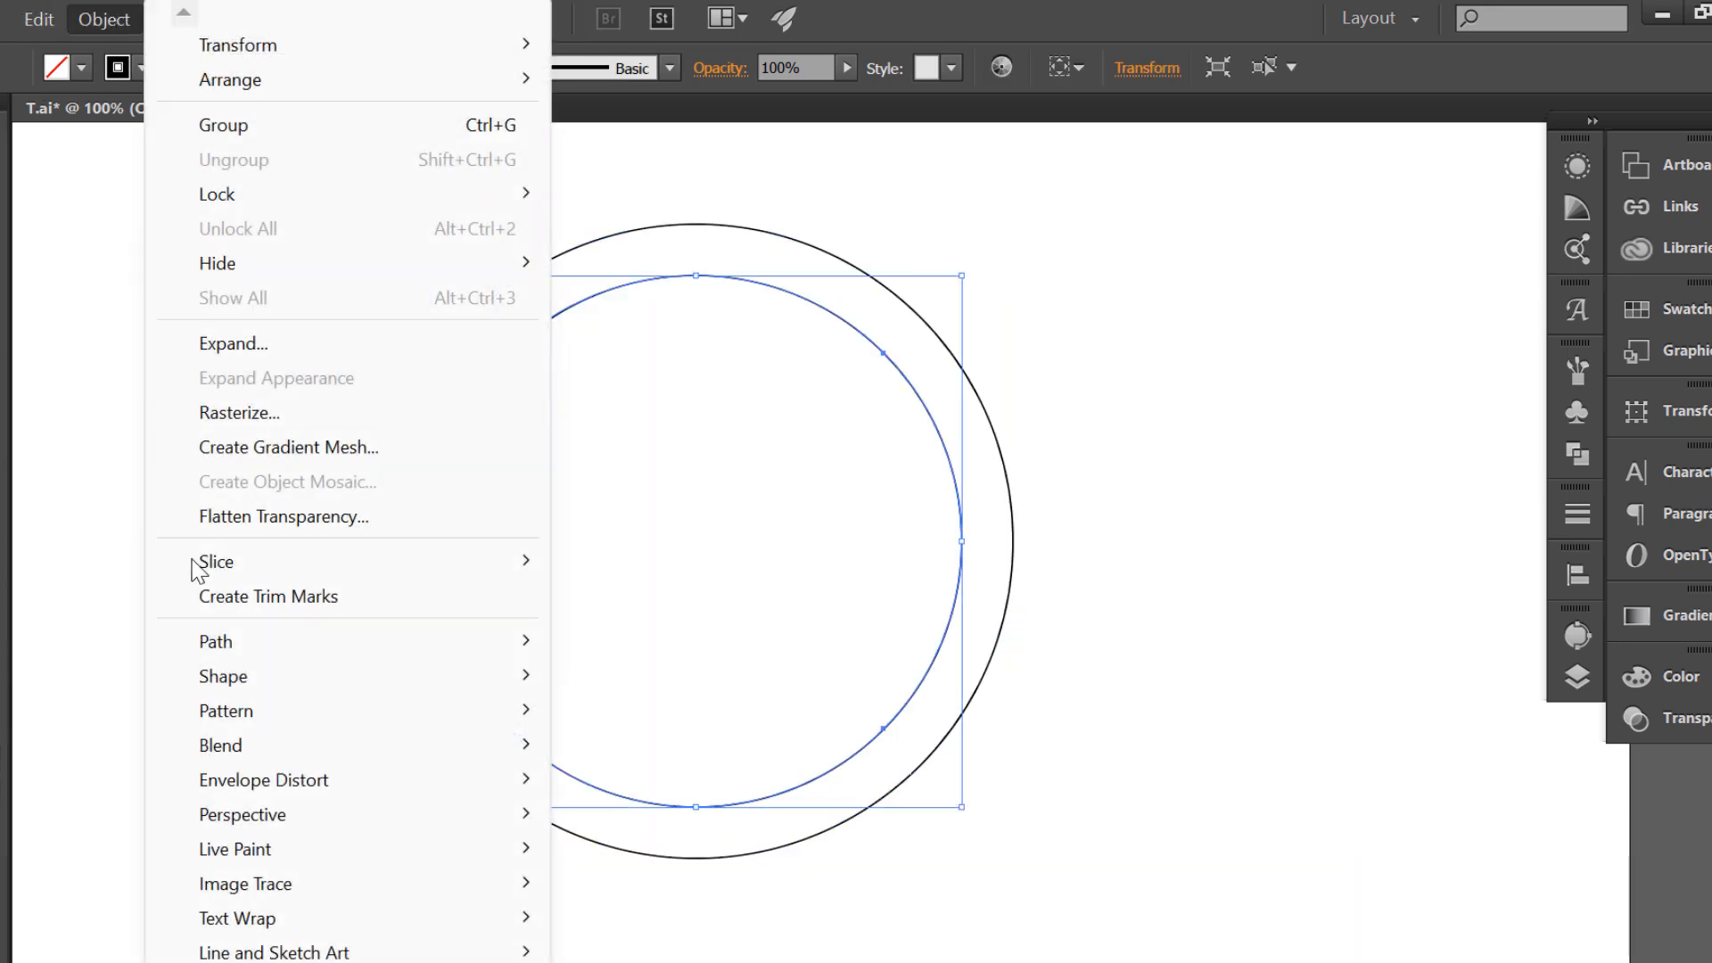
pyautogui.moveTo(221, 641)
pyautogui.click(710, 756)
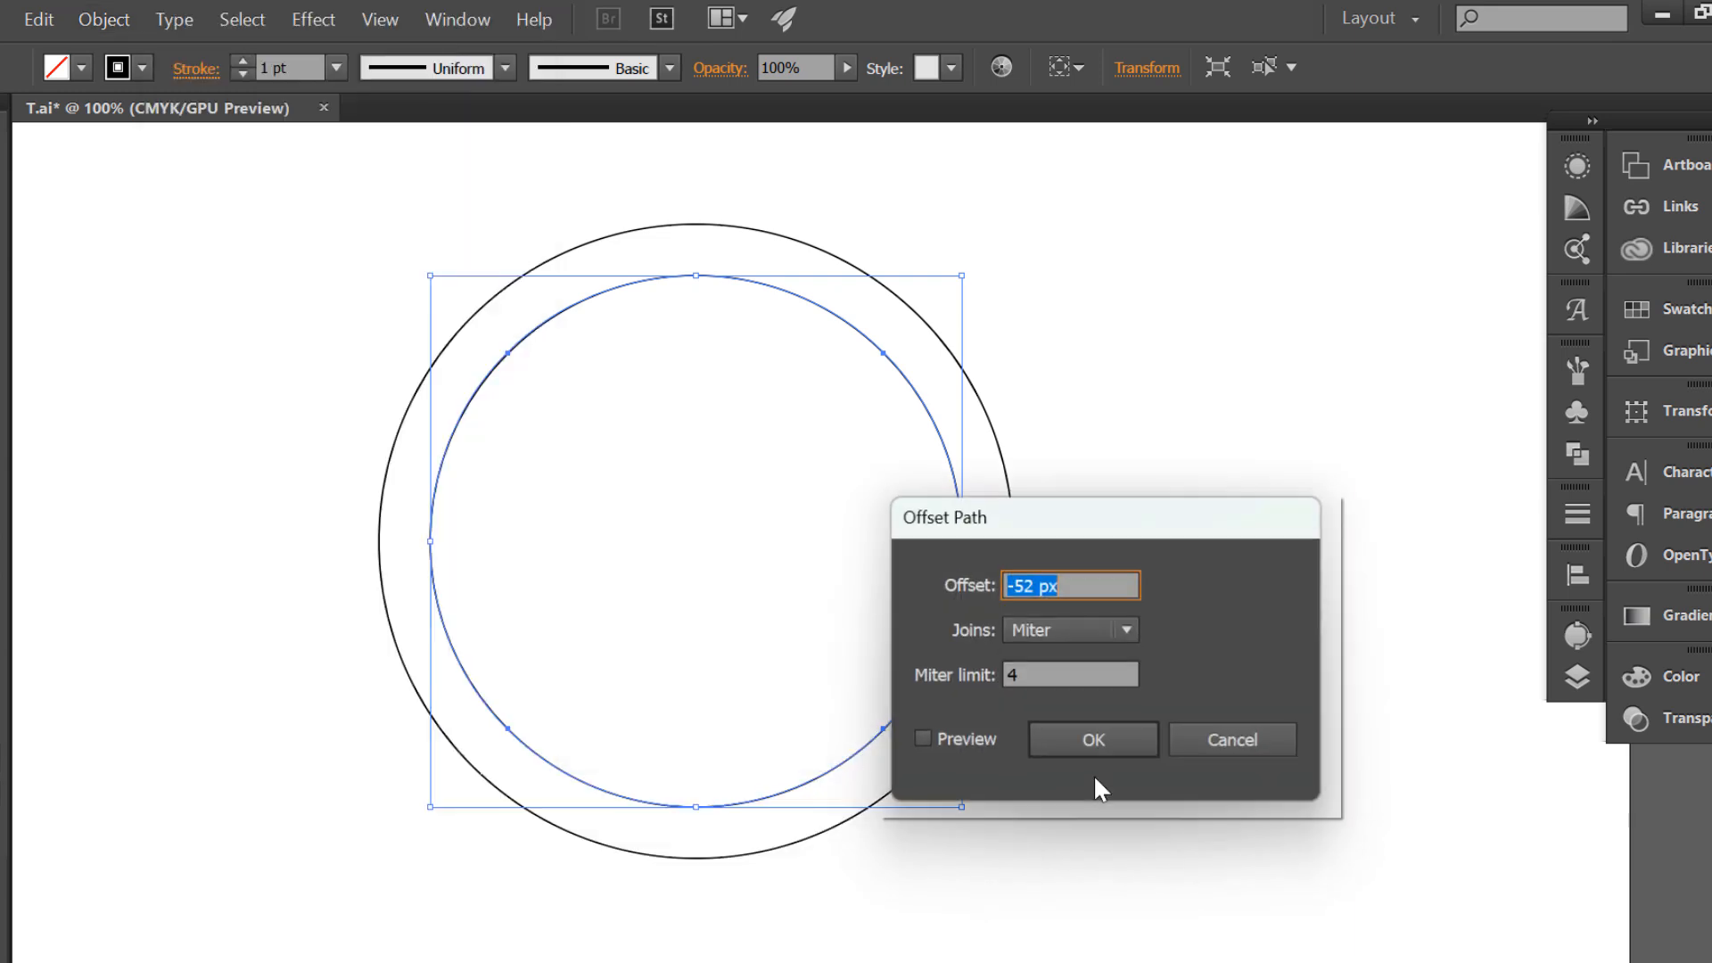
pyautogui.click(983, 740)
pyautogui.click(1087, 580)
pyautogui.press('Up')
pyautogui.press('Up')
pyautogui.press('Up')
pyautogui.press('Up')
pyautogui.press('Up')
pyautogui.press('Up')
pyautogui.press('Up')
pyautogui.press('Up')
pyautogui.press('Up')
pyautogui.press('Up')
pyautogui.press('Up')
pyautogui.press('Up')
pyautogui.press('Up')
pyautogui.press('Up')
pyautogui.press('Up')
pyautogui.press('Up')
pyautogui.press('Up')
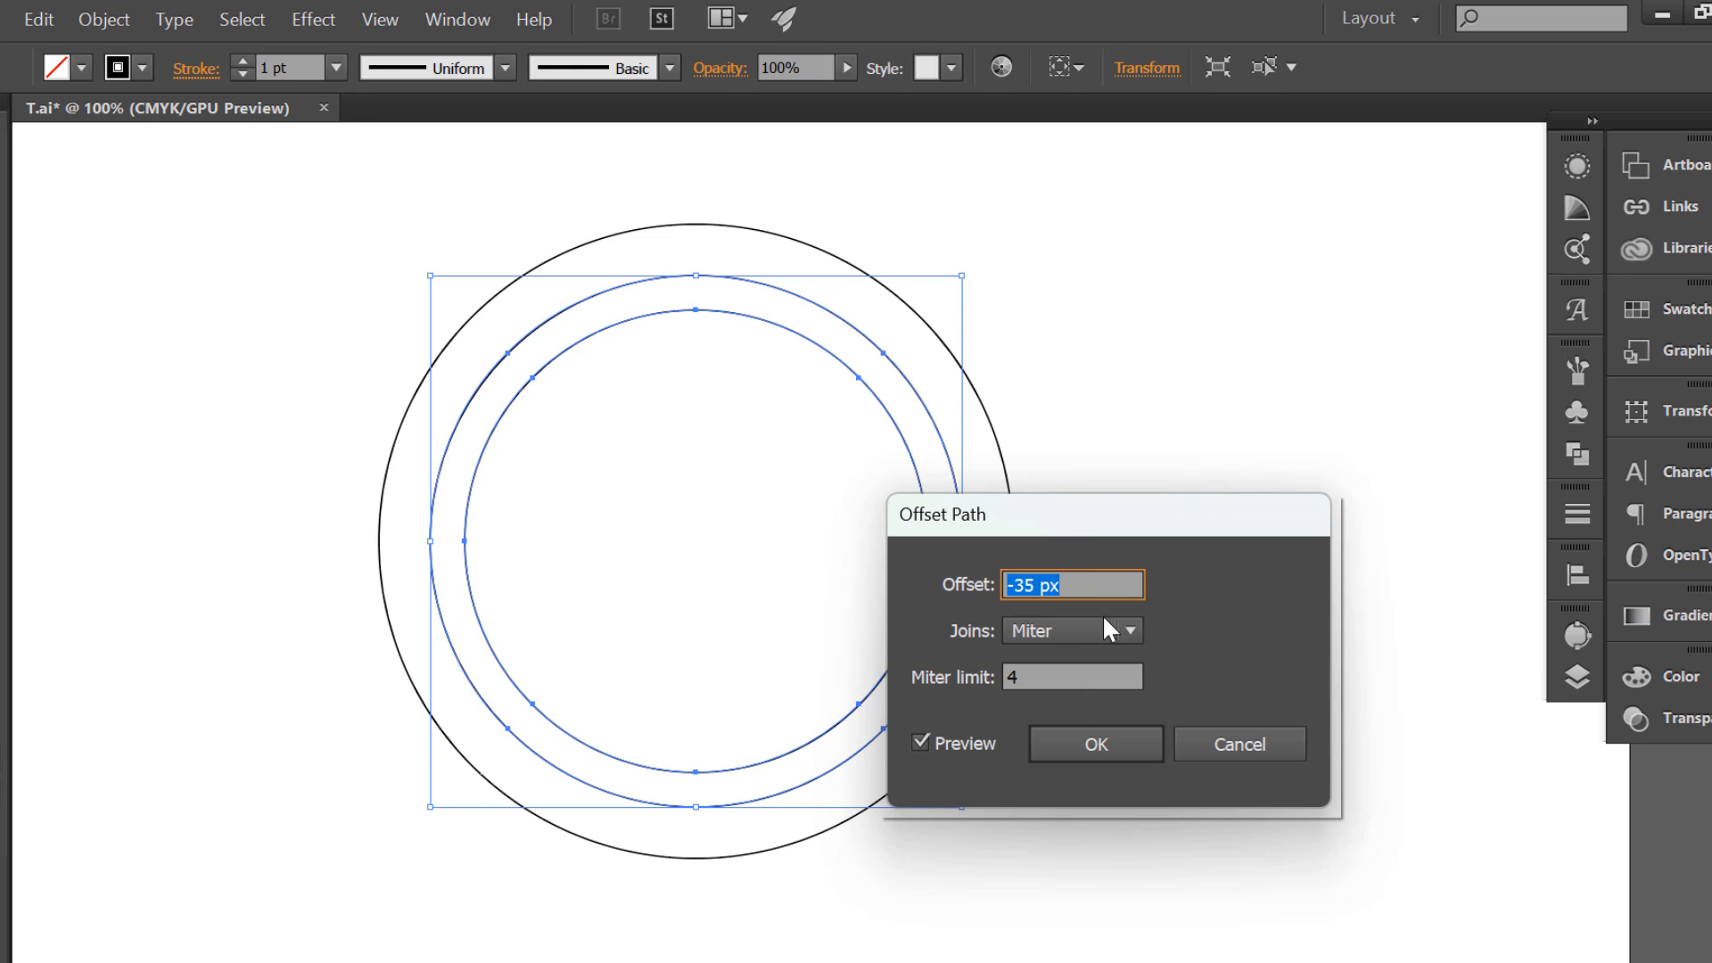
pyautogui.click(1102, 735)
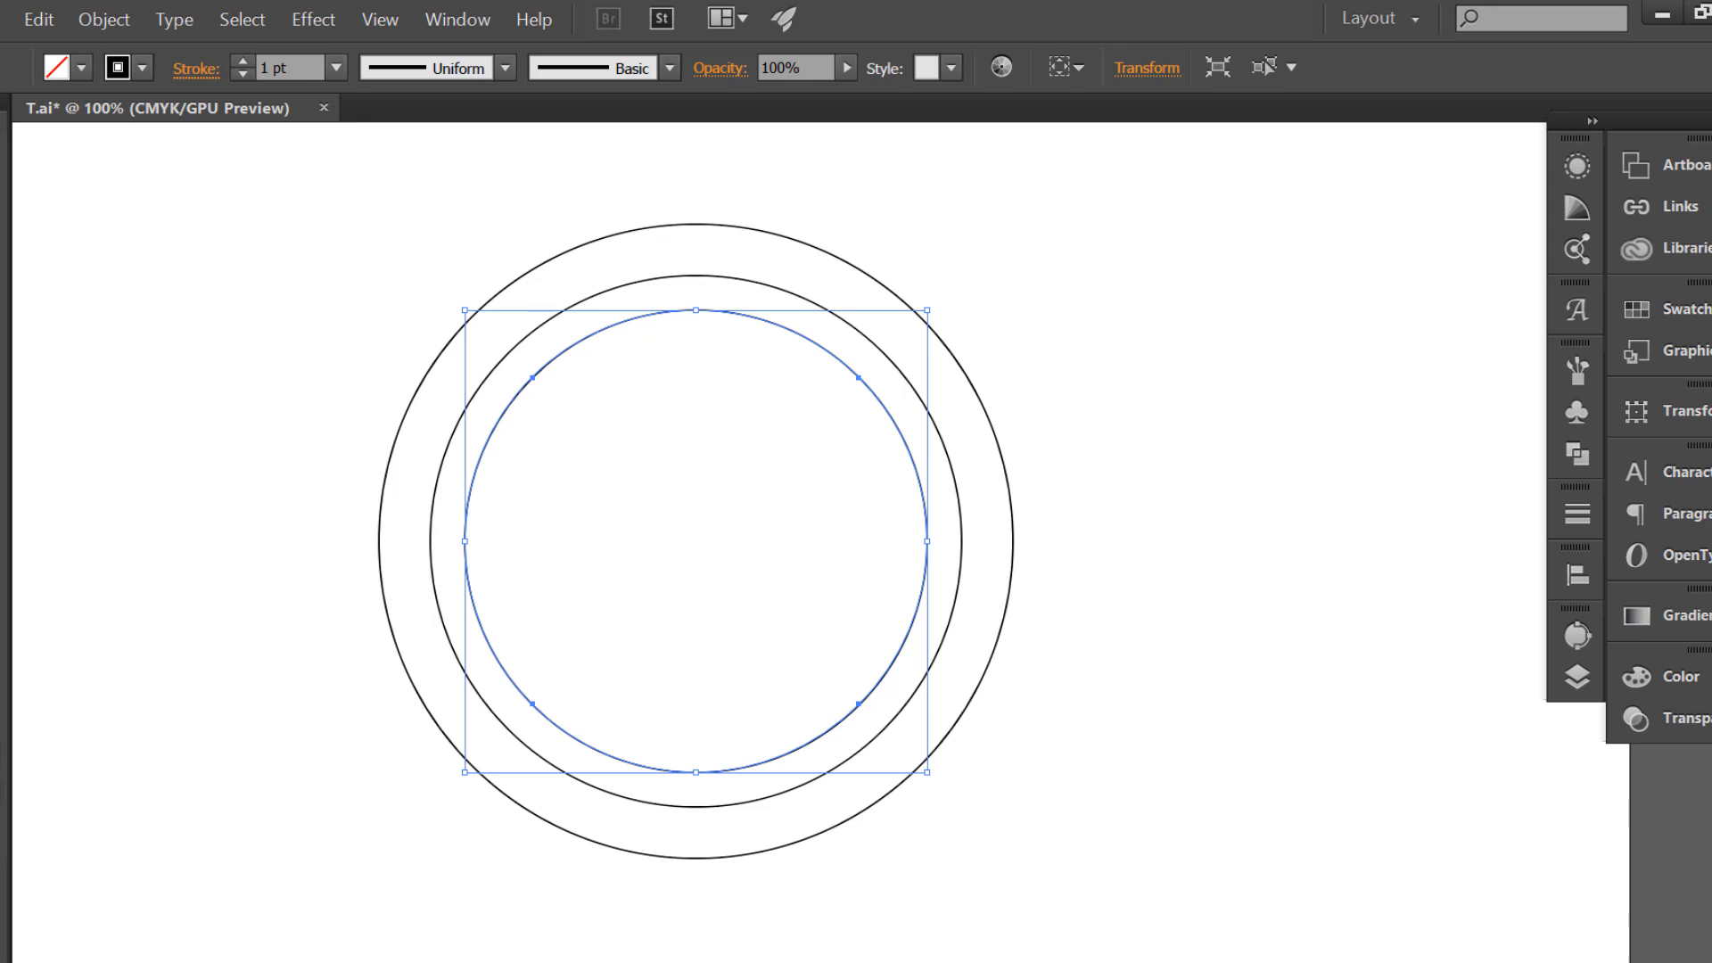
pyautogui.click(104, 455)
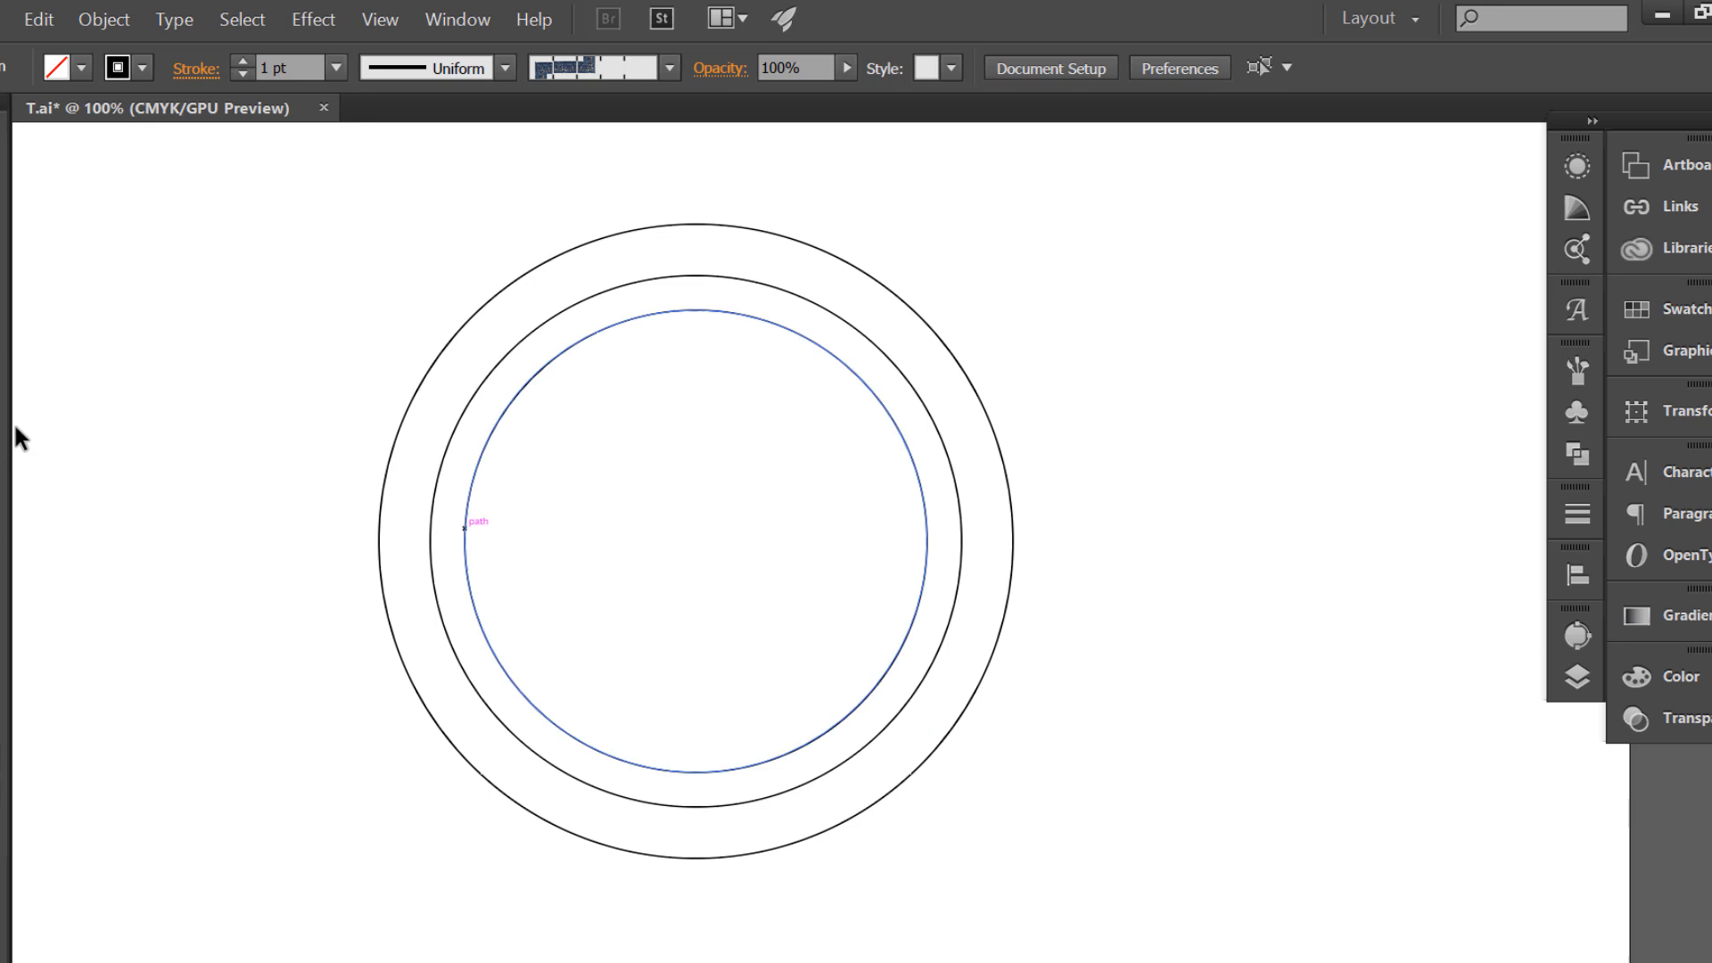
# - Draw a narrow horizontal rectangle to the right of the circles and bow its right edge outward with the Curvature tool
pyautogui.moveTo(0, 304); pyautogui.dragTo(9, 306)
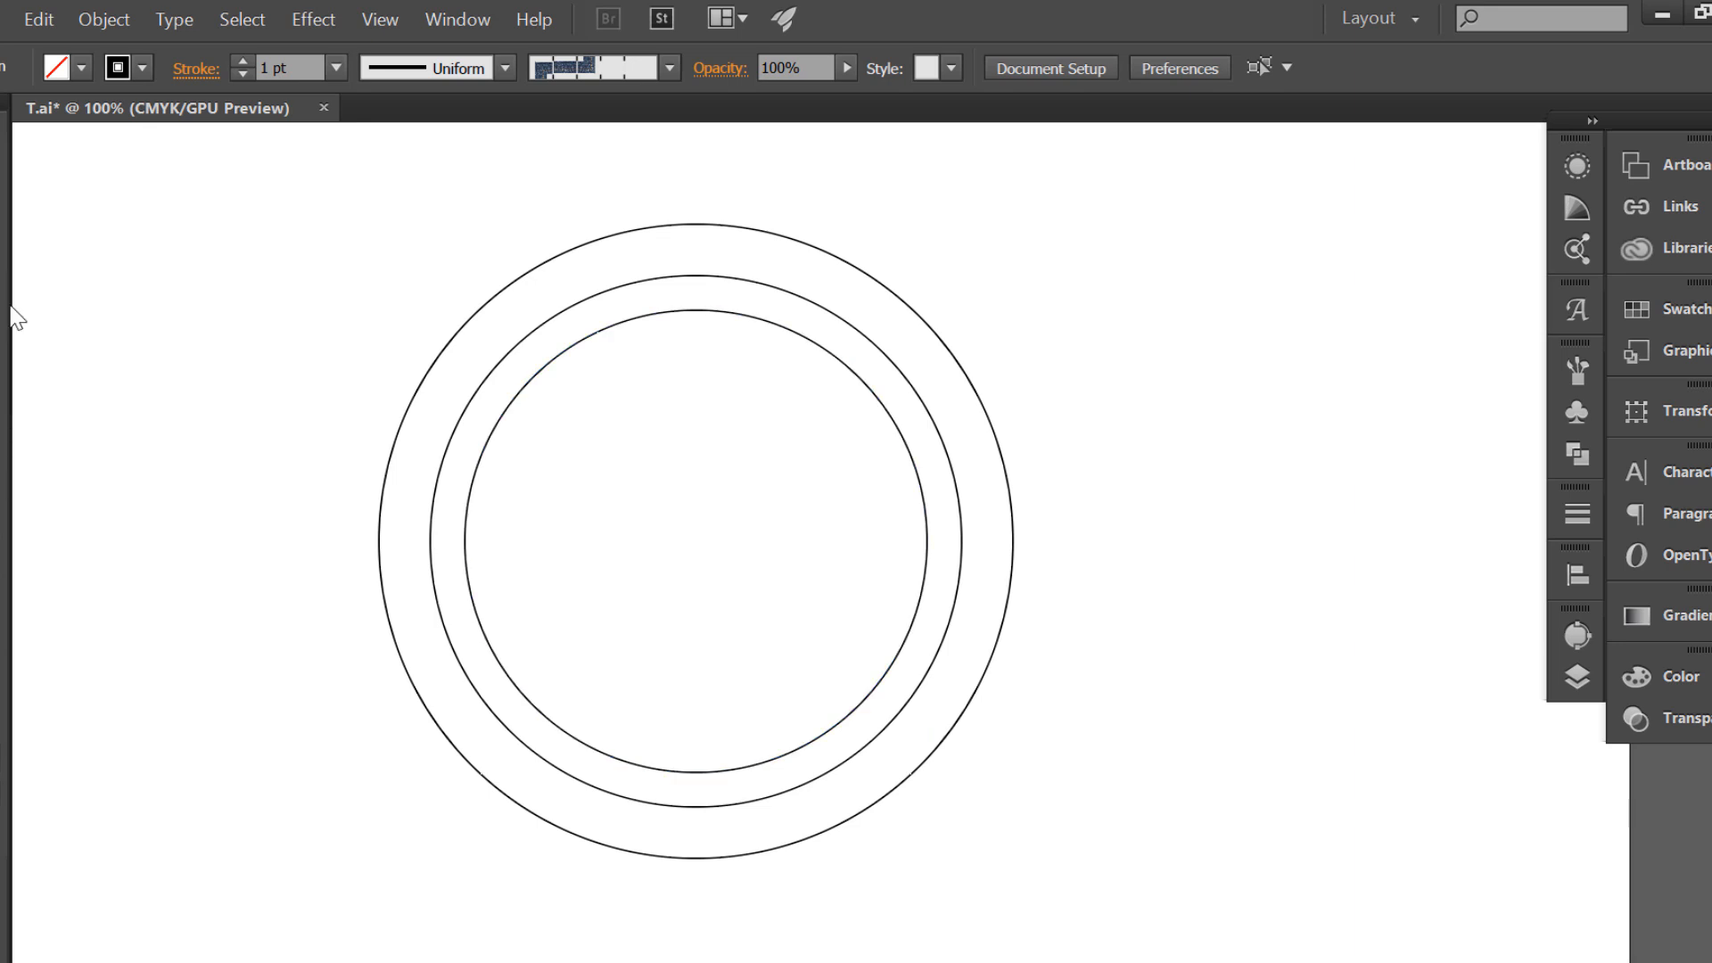
pyautogui.moveTo(1064, 467); pyautogui.dragTo(1307, 531)
pyautogui.click(1, 229)
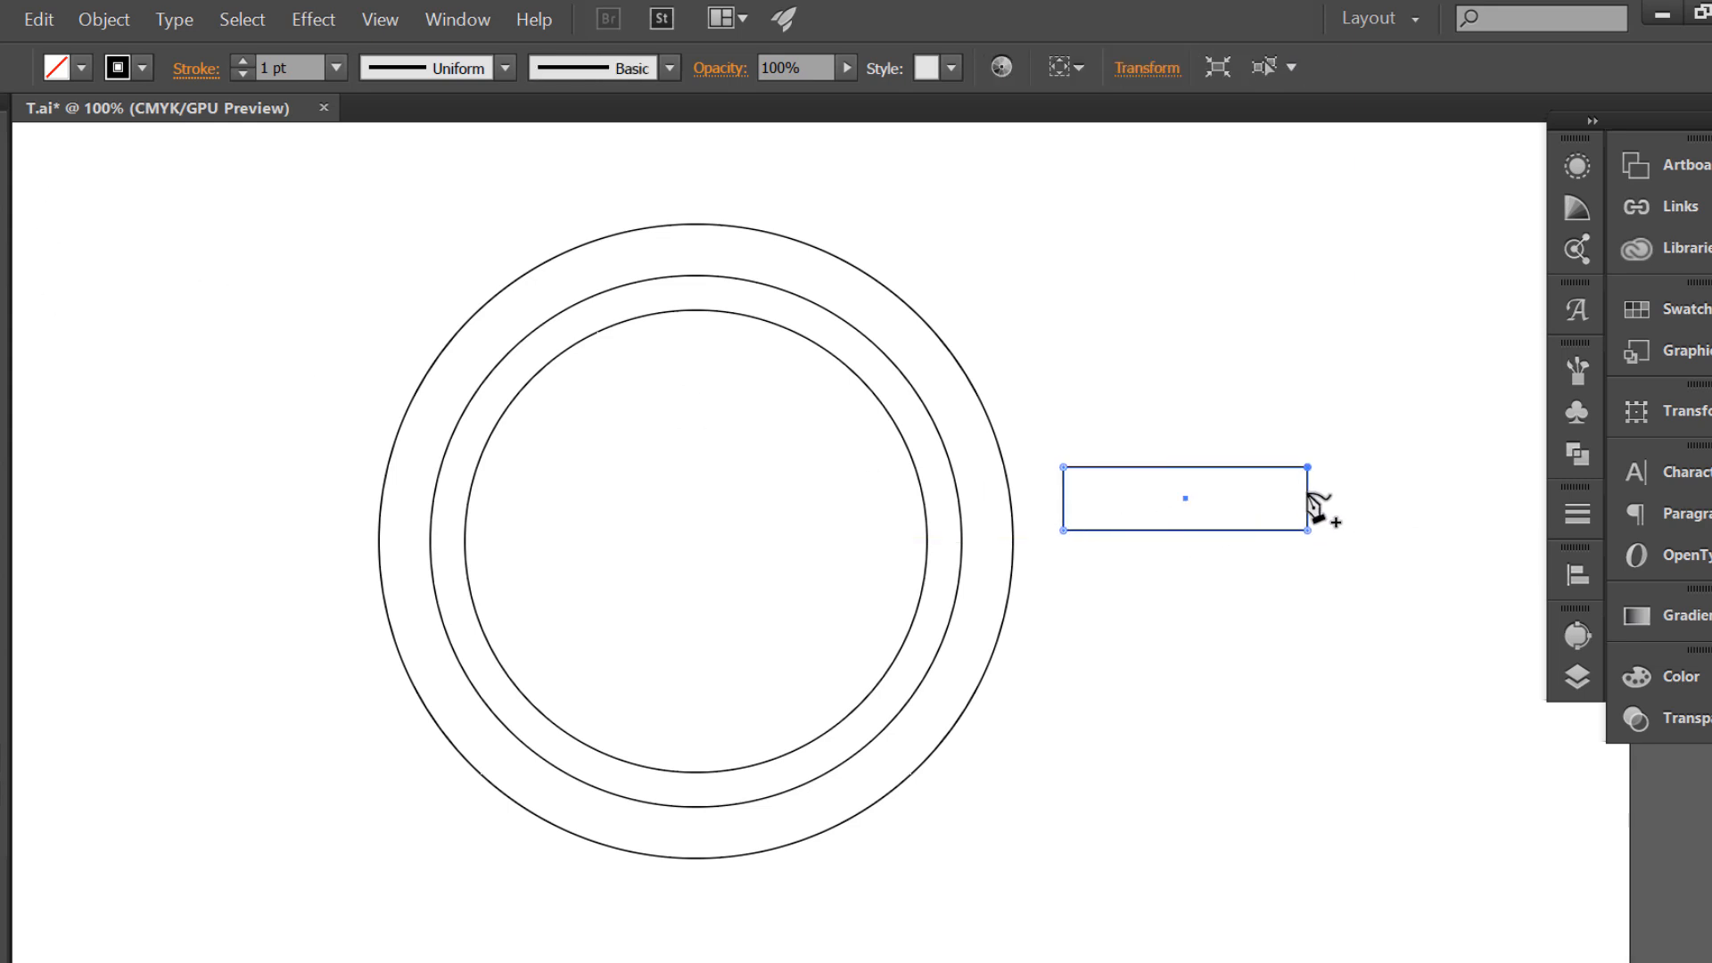
pyautogui.moveTo(1309, 494); pyautogui.dragTo(1317, 492)
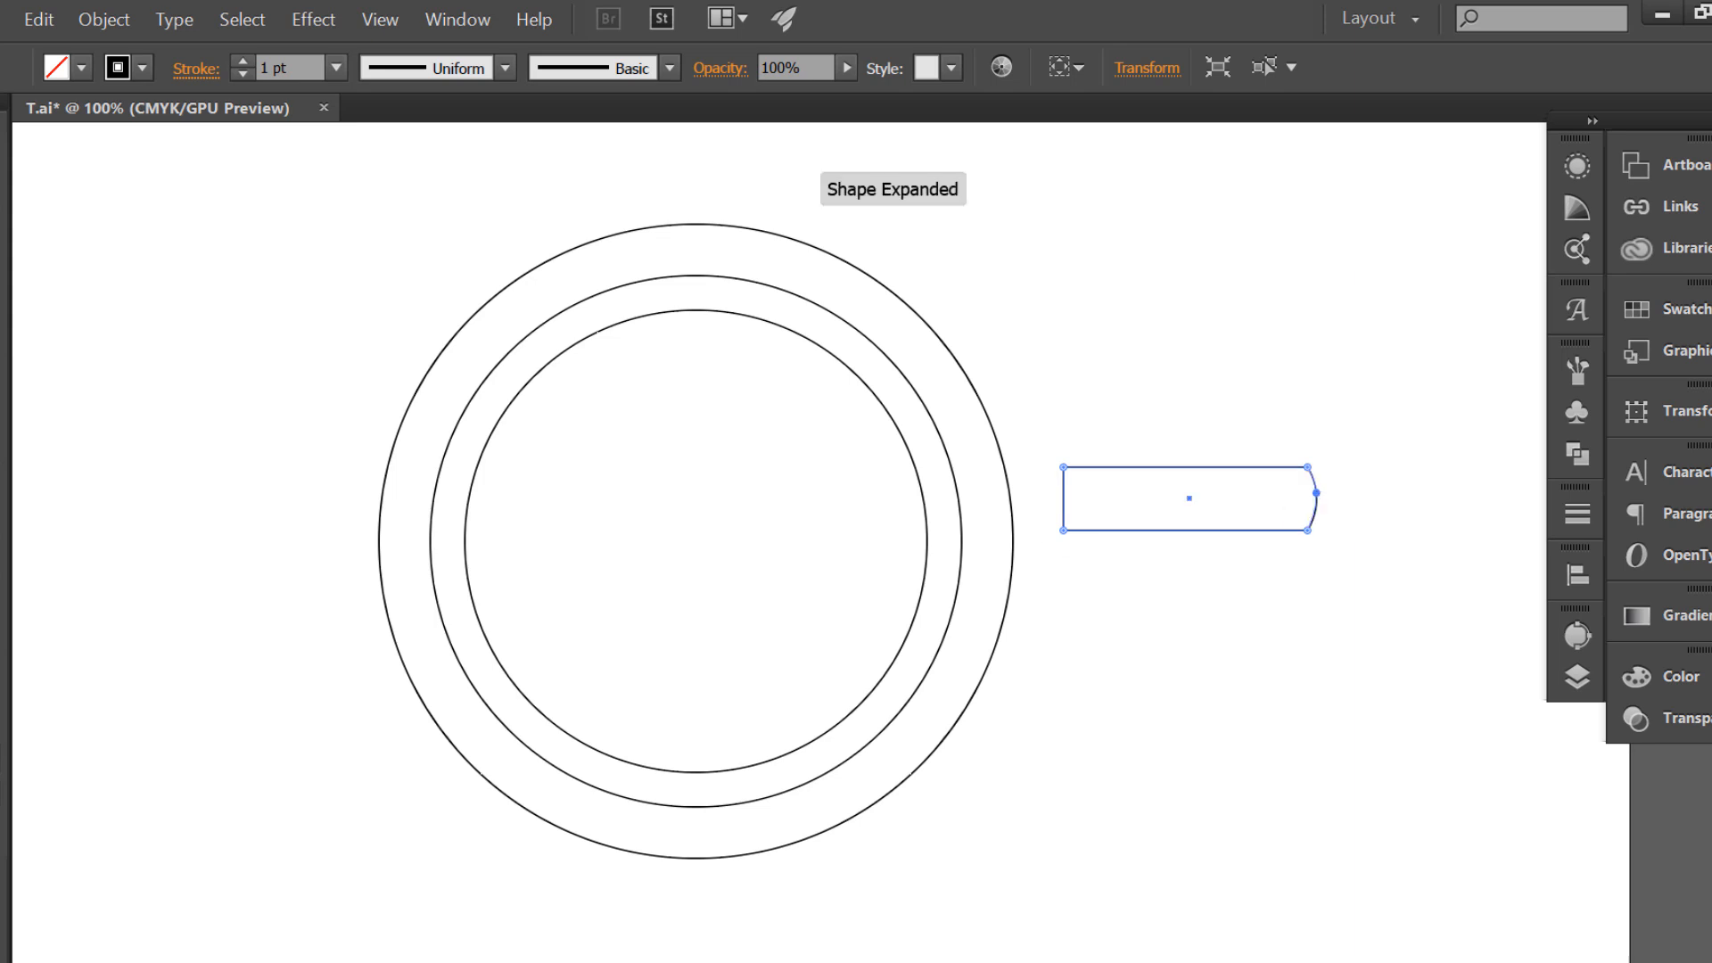
pyautogui.press('v')
pyautogui.click(1306, 694)
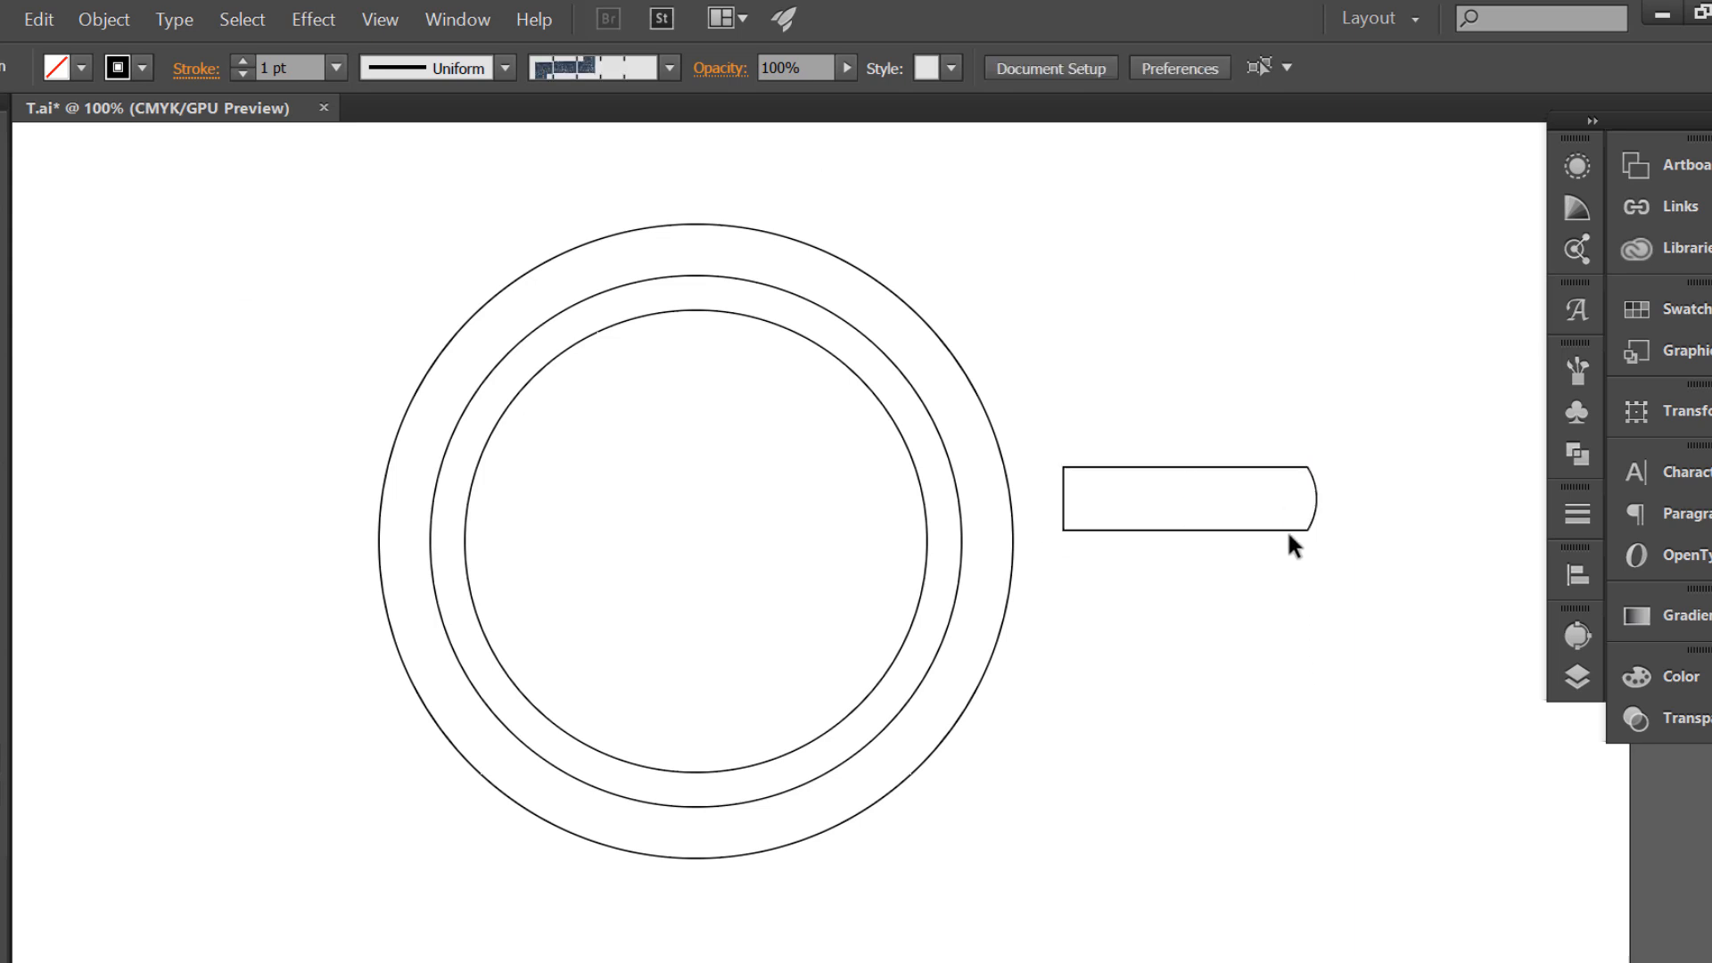
# - Tilt the rectangle across the outer circle's lower-right edge and trim away its part inside the circle with the Shape Builder tool
pyautogui.moveTo(1288, 534); pyautogui.dragTo(1251, 713)
pyautogui.moveTo(1184, 657); pyautogui.dragTo(1121, 651)
pyautogui.keyDown('shift'); pyautogui.click(1002, 619); pyautogui.keyUp('shift')
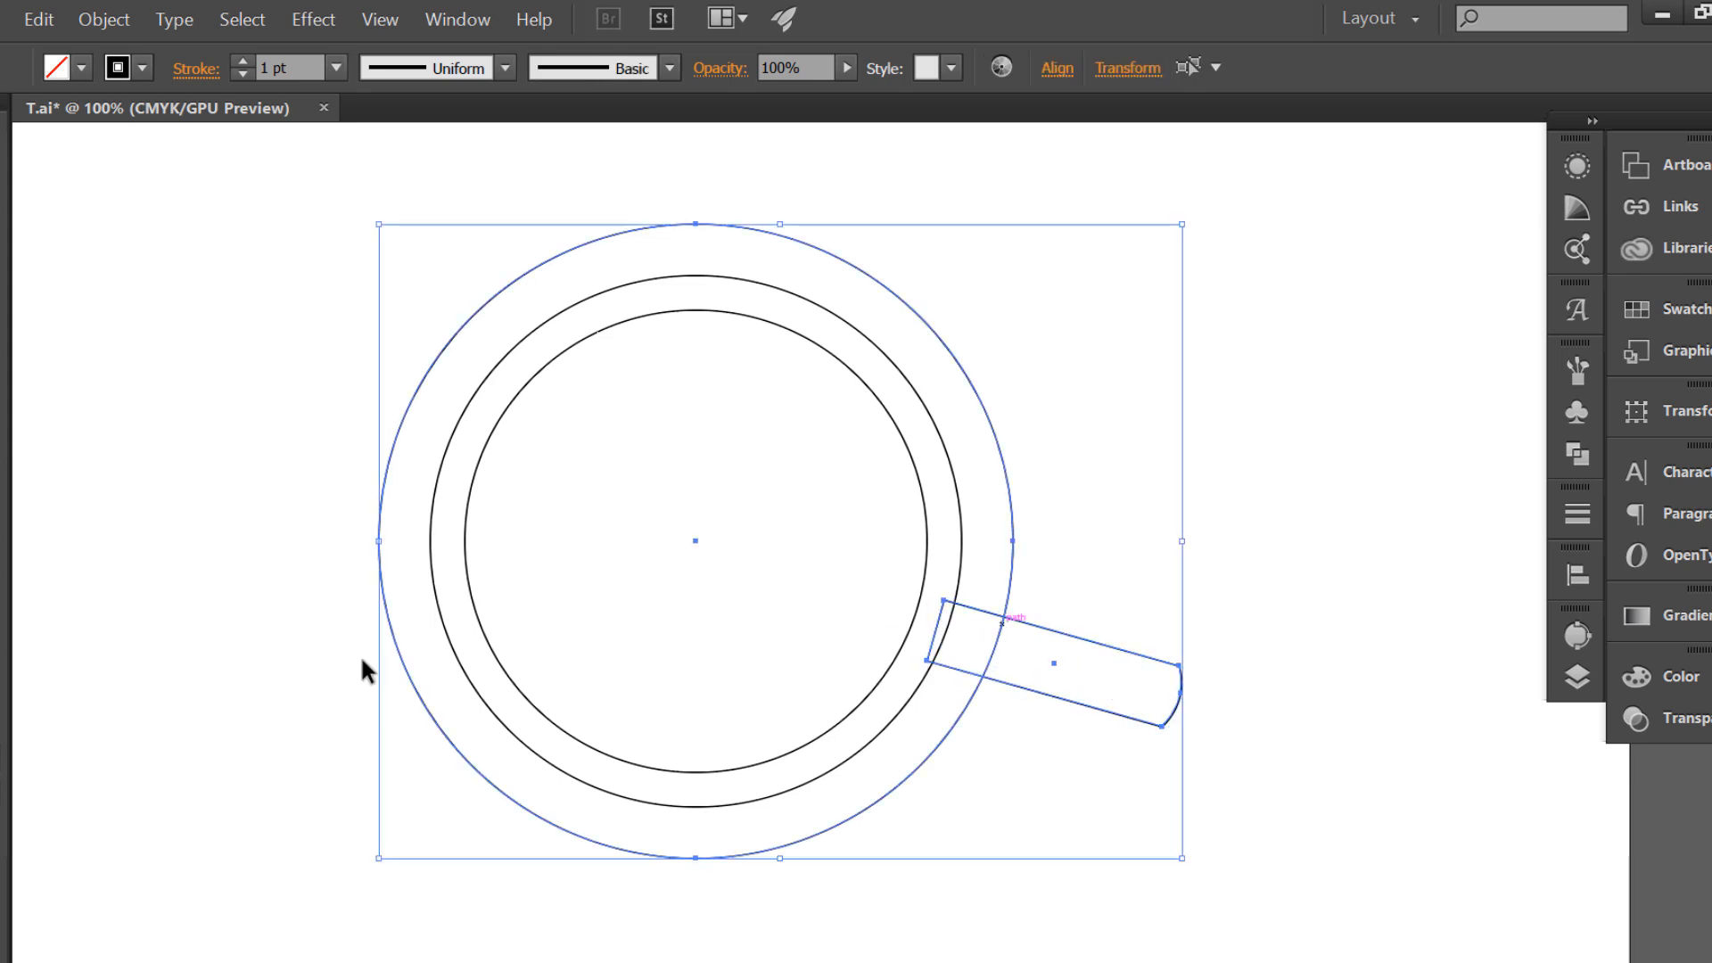
pyautogui.hotkey('ctrl', 'shift', 'b')
pyautogui.moveTo(959, 619); pyautogui.dragTo(959, 656)
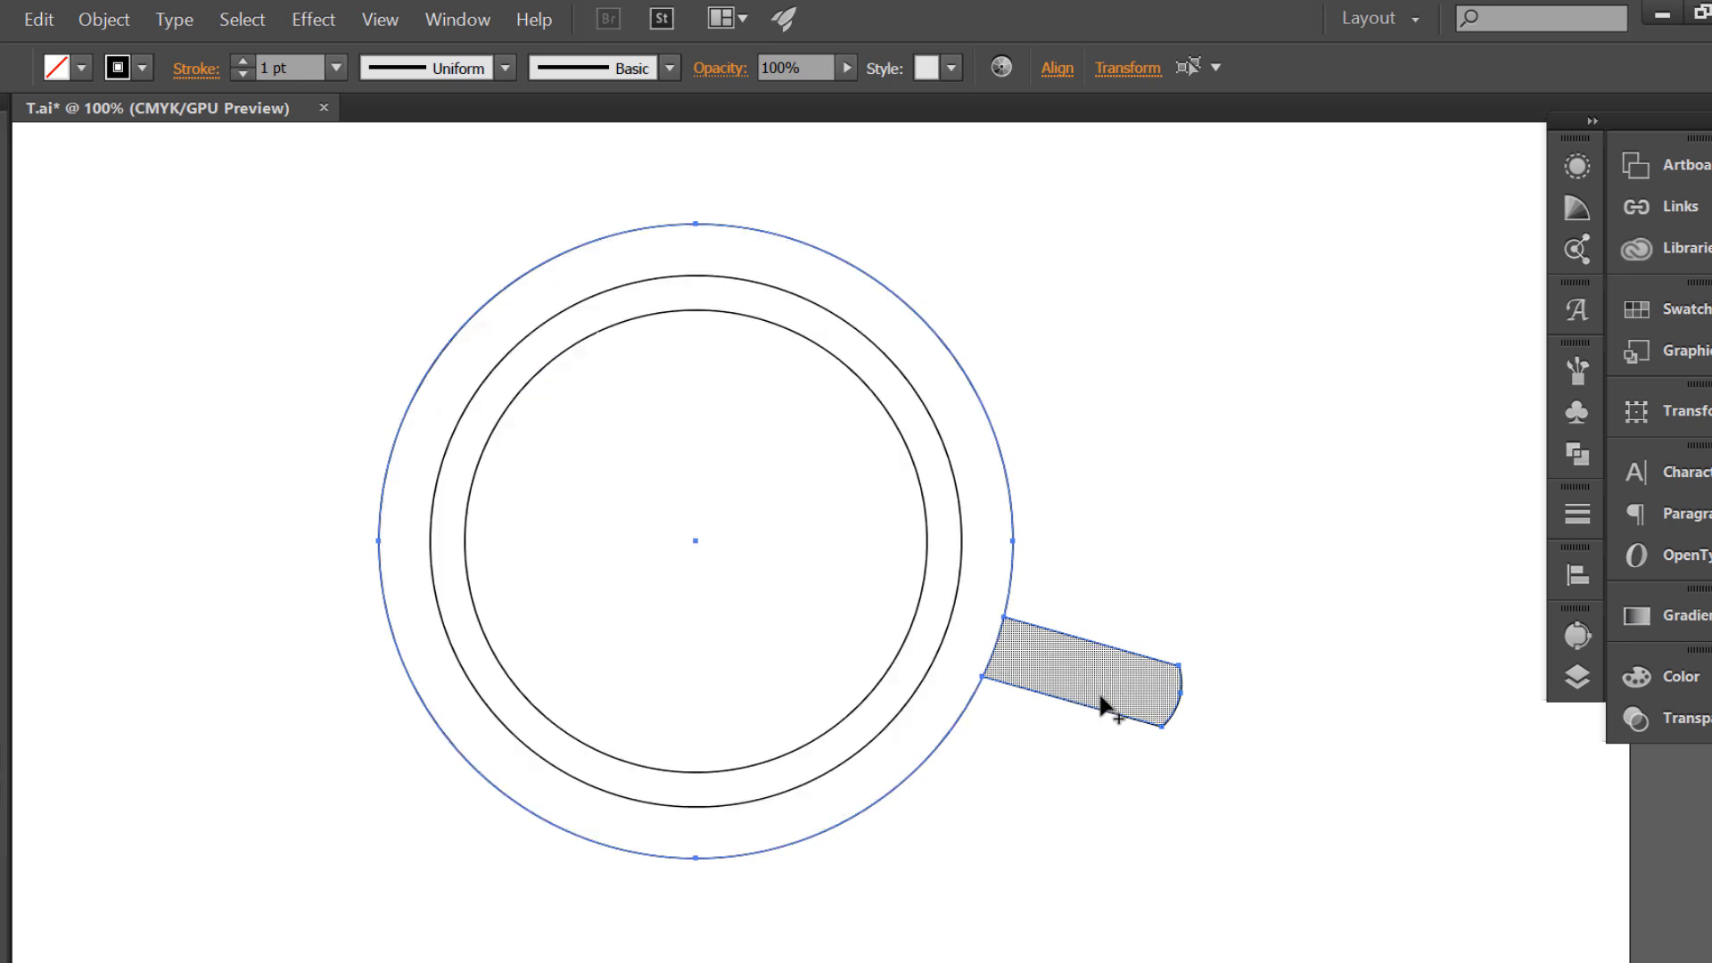
pyautogui.press('v')
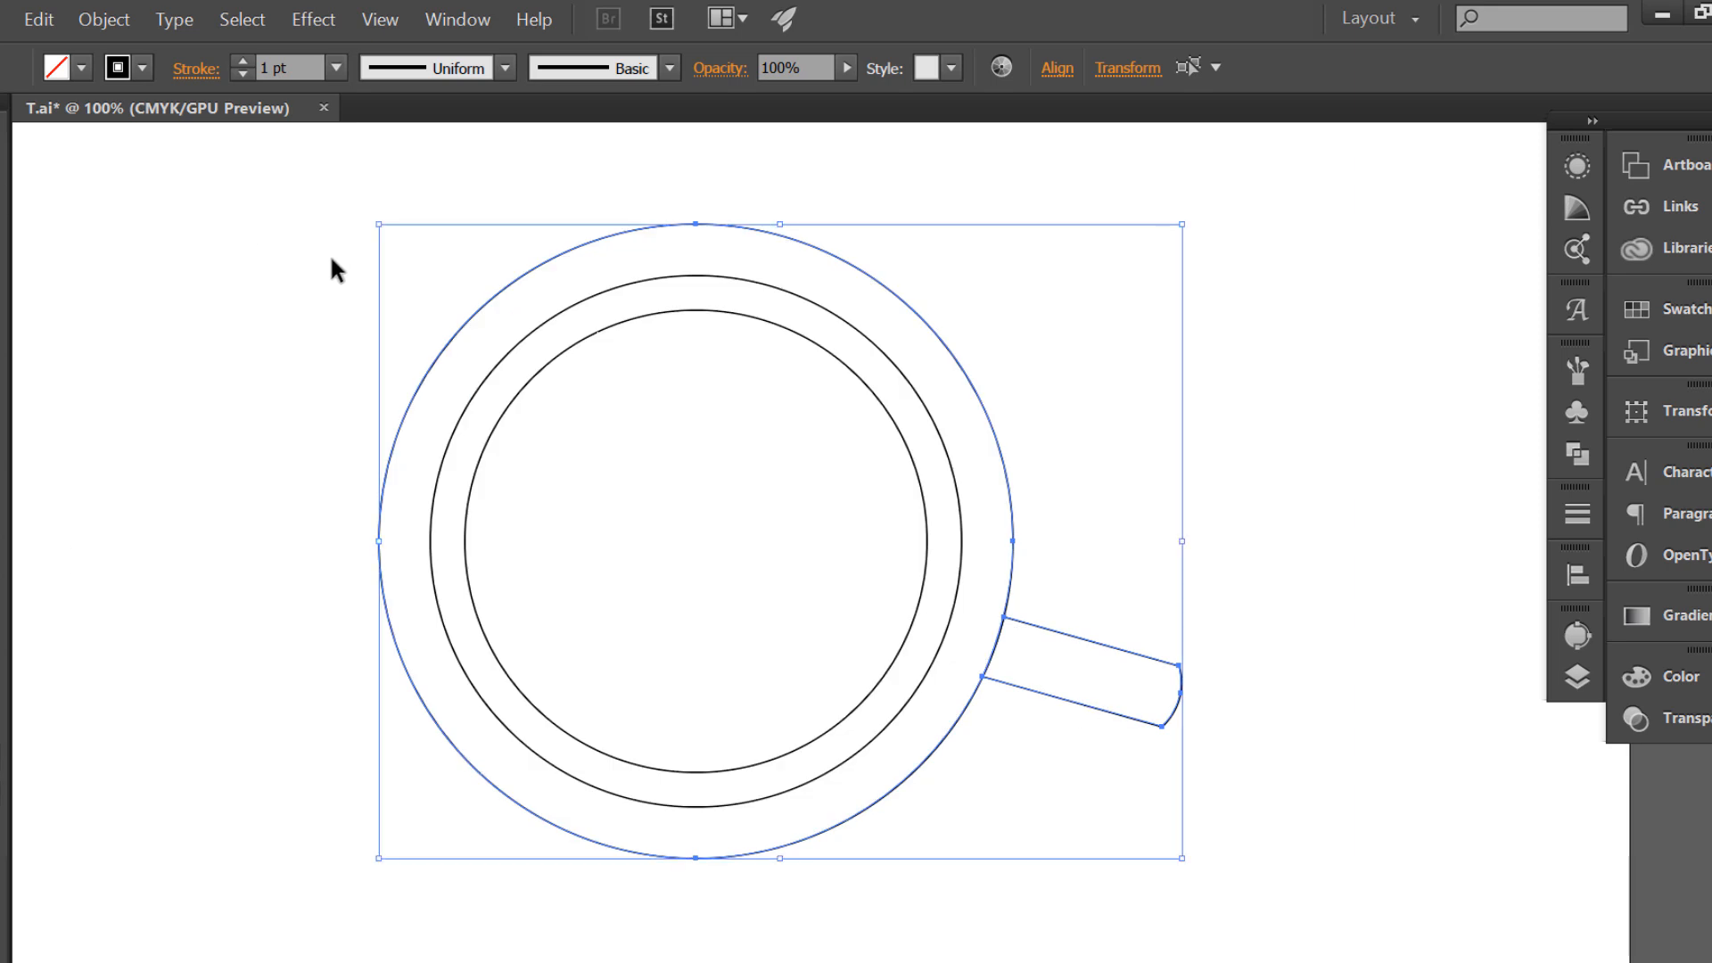
pyautogui.click(331, 259)
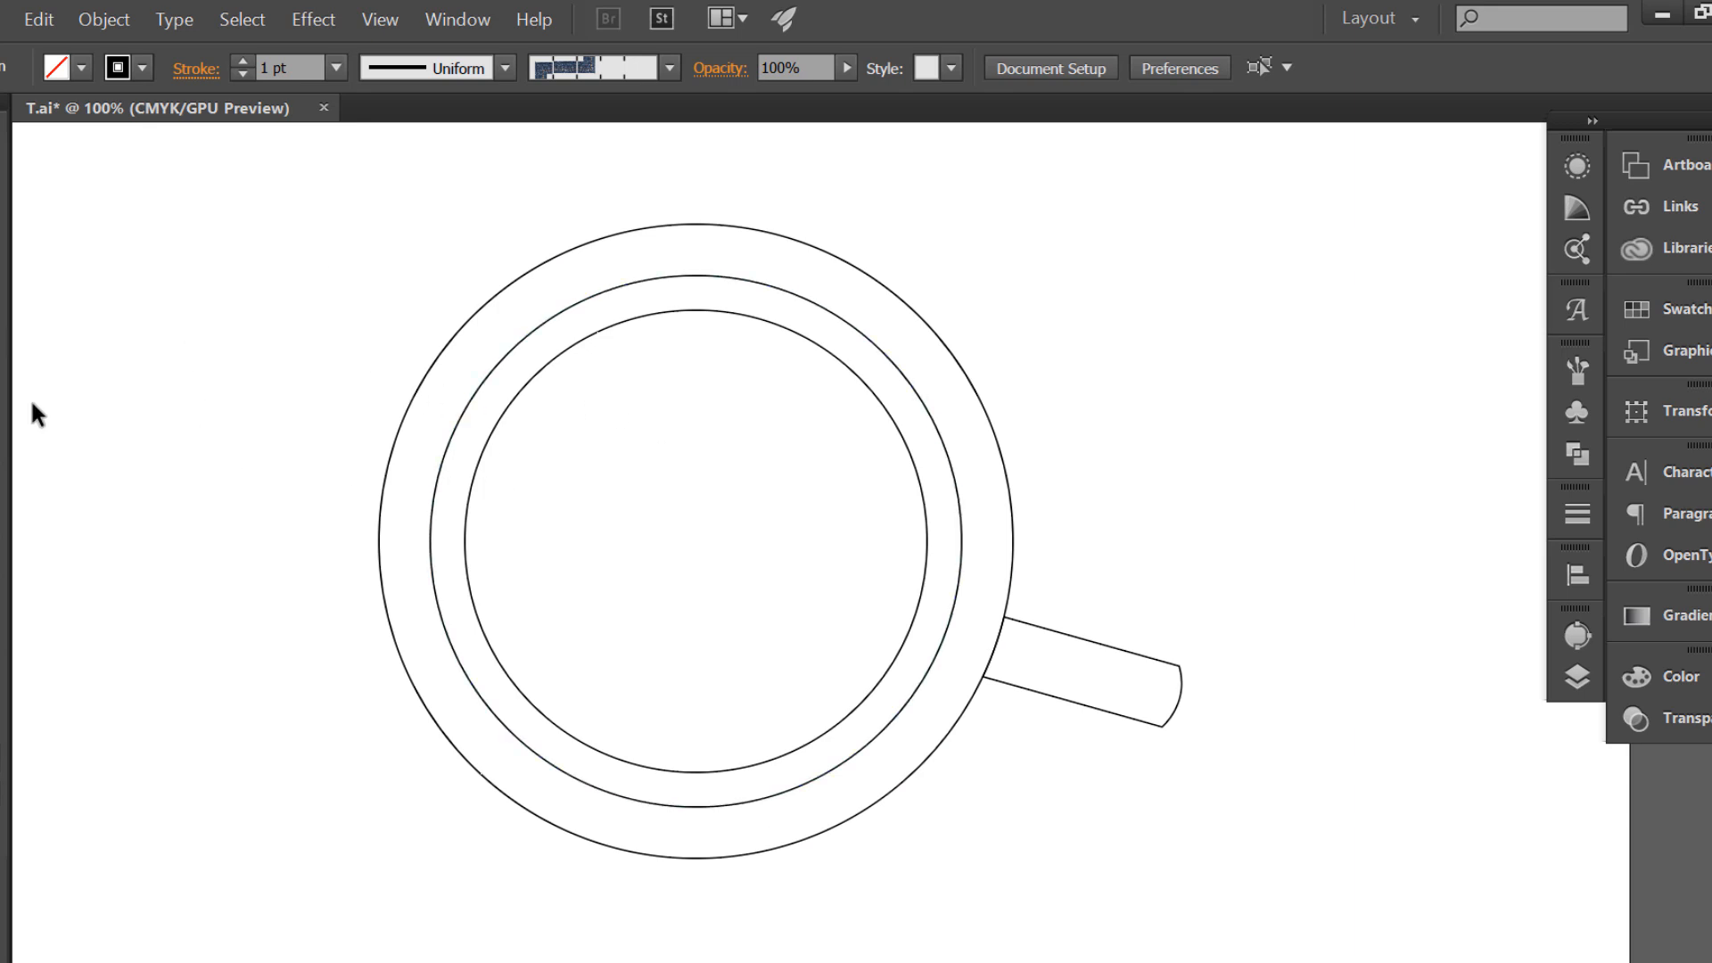
# - Duplicate the middle circle, placing the copy lower and slightly to the left of the original
pyautogui.click(478, 688)
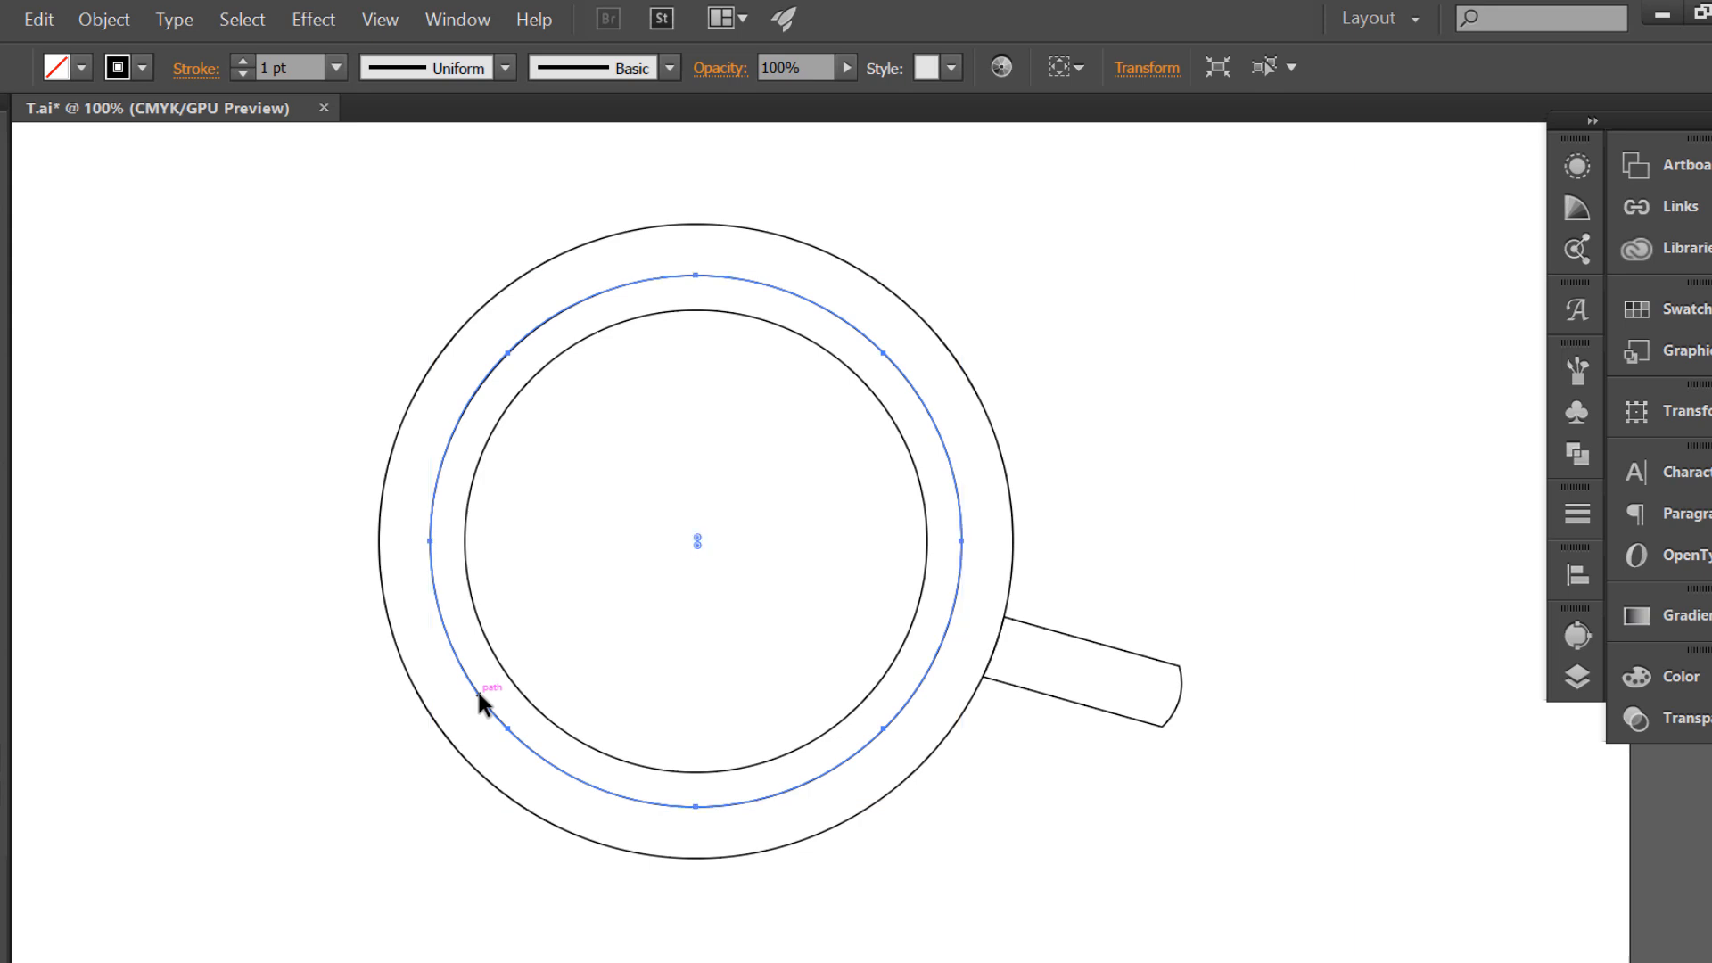
pyautogui.click(478, 689)
pyautogui.moveTo(968, 275); pyautogui.dragTo(961, 321)
pyautogui.hotkey('ctrl', 'z')
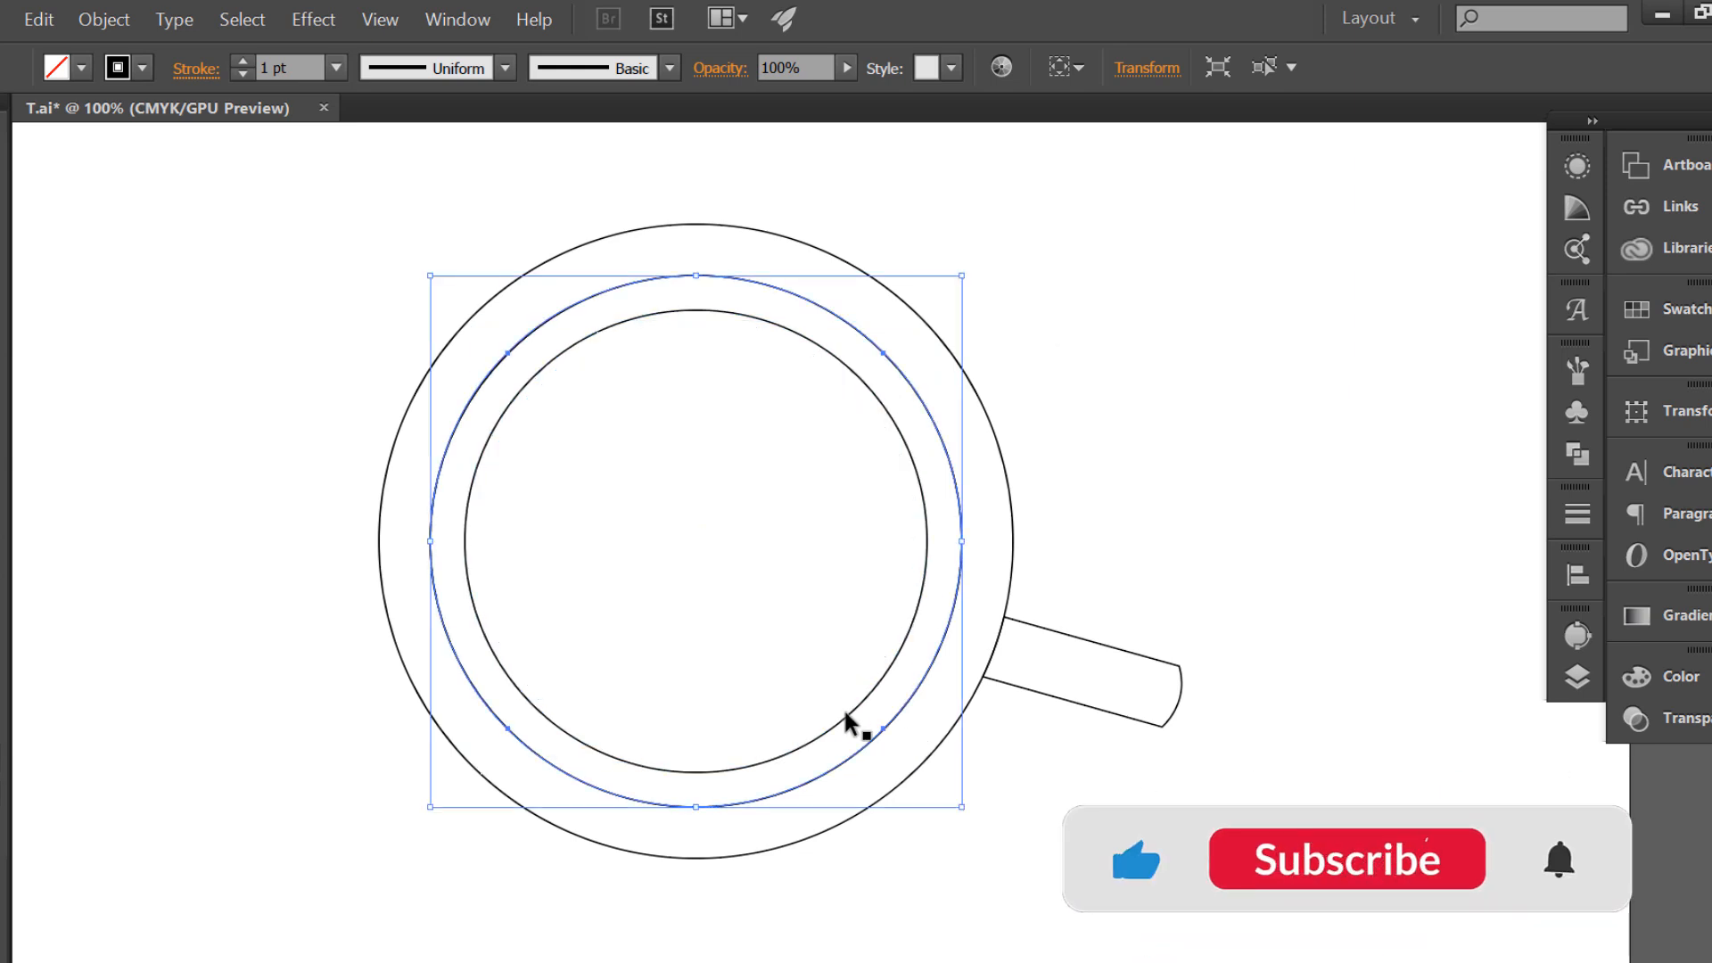
pyautogui.moveTo(836, 774); pyautogui.dragTo(813, 894)
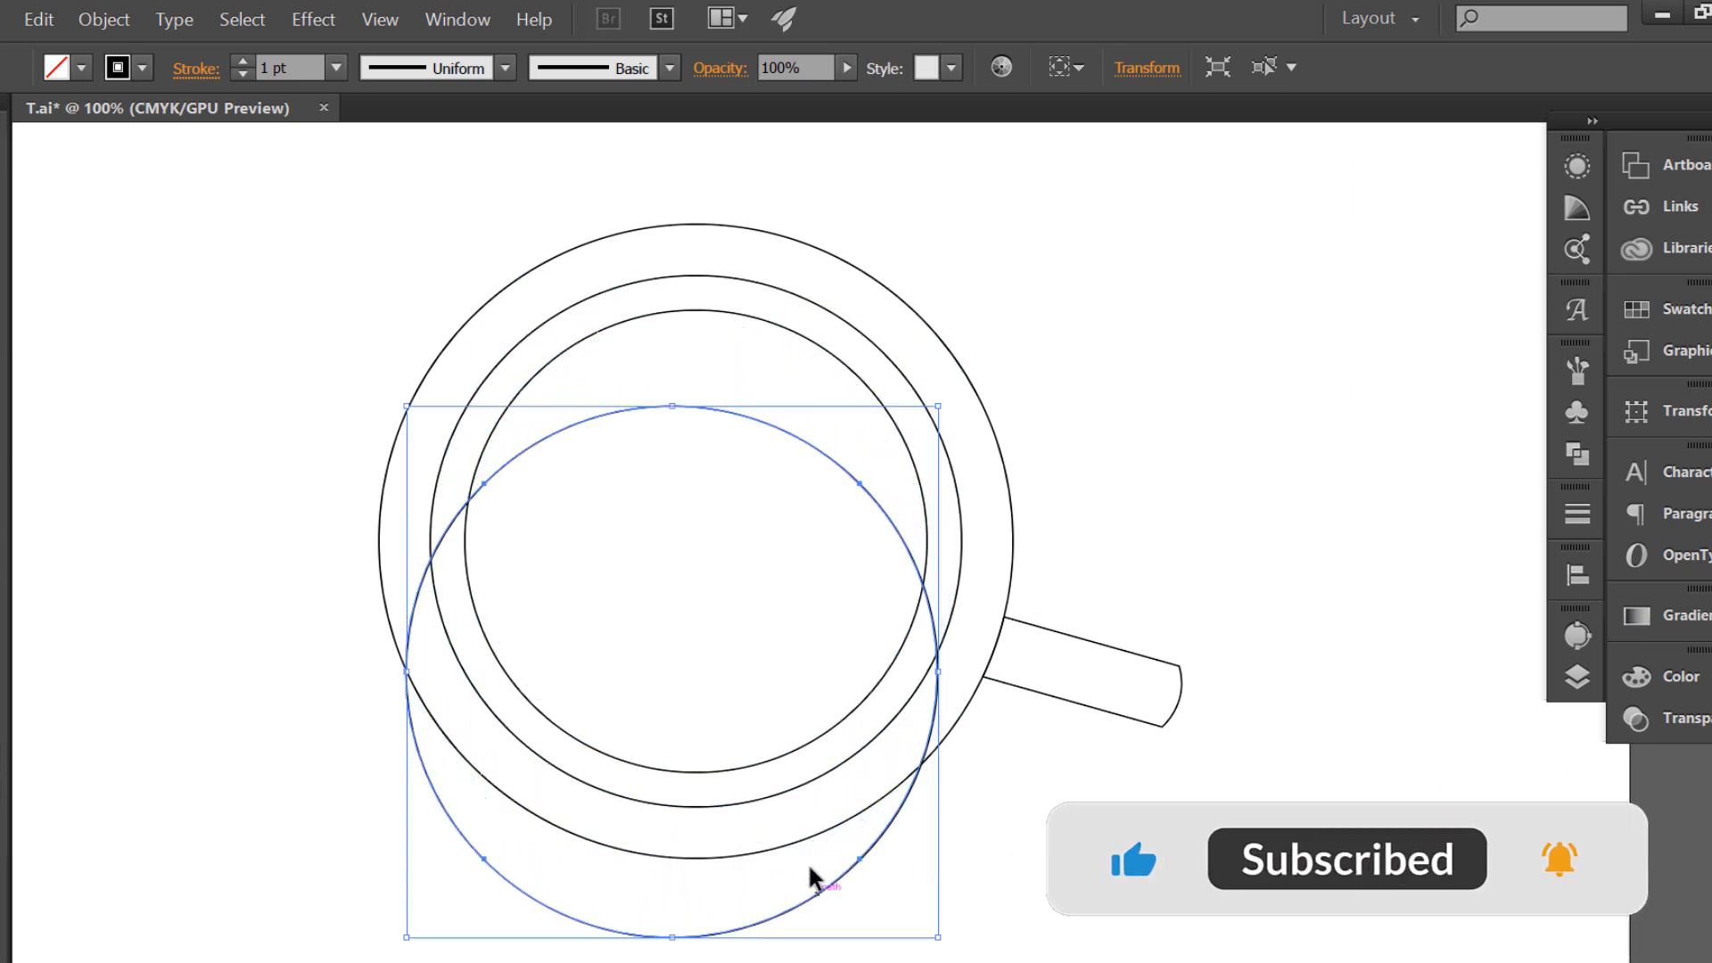
# - Remove the duplicate's parts outside the middle circle and inside the innermost circle with the Shape Builder tool
pyautogui.keyDown('shift'); pyautogui.click(548, 766); pyautogui.keyUp('shift')
pyautogui.keyDown('shift'); pyautogui.click(559, 728); pyautogui.keyUp('shift')
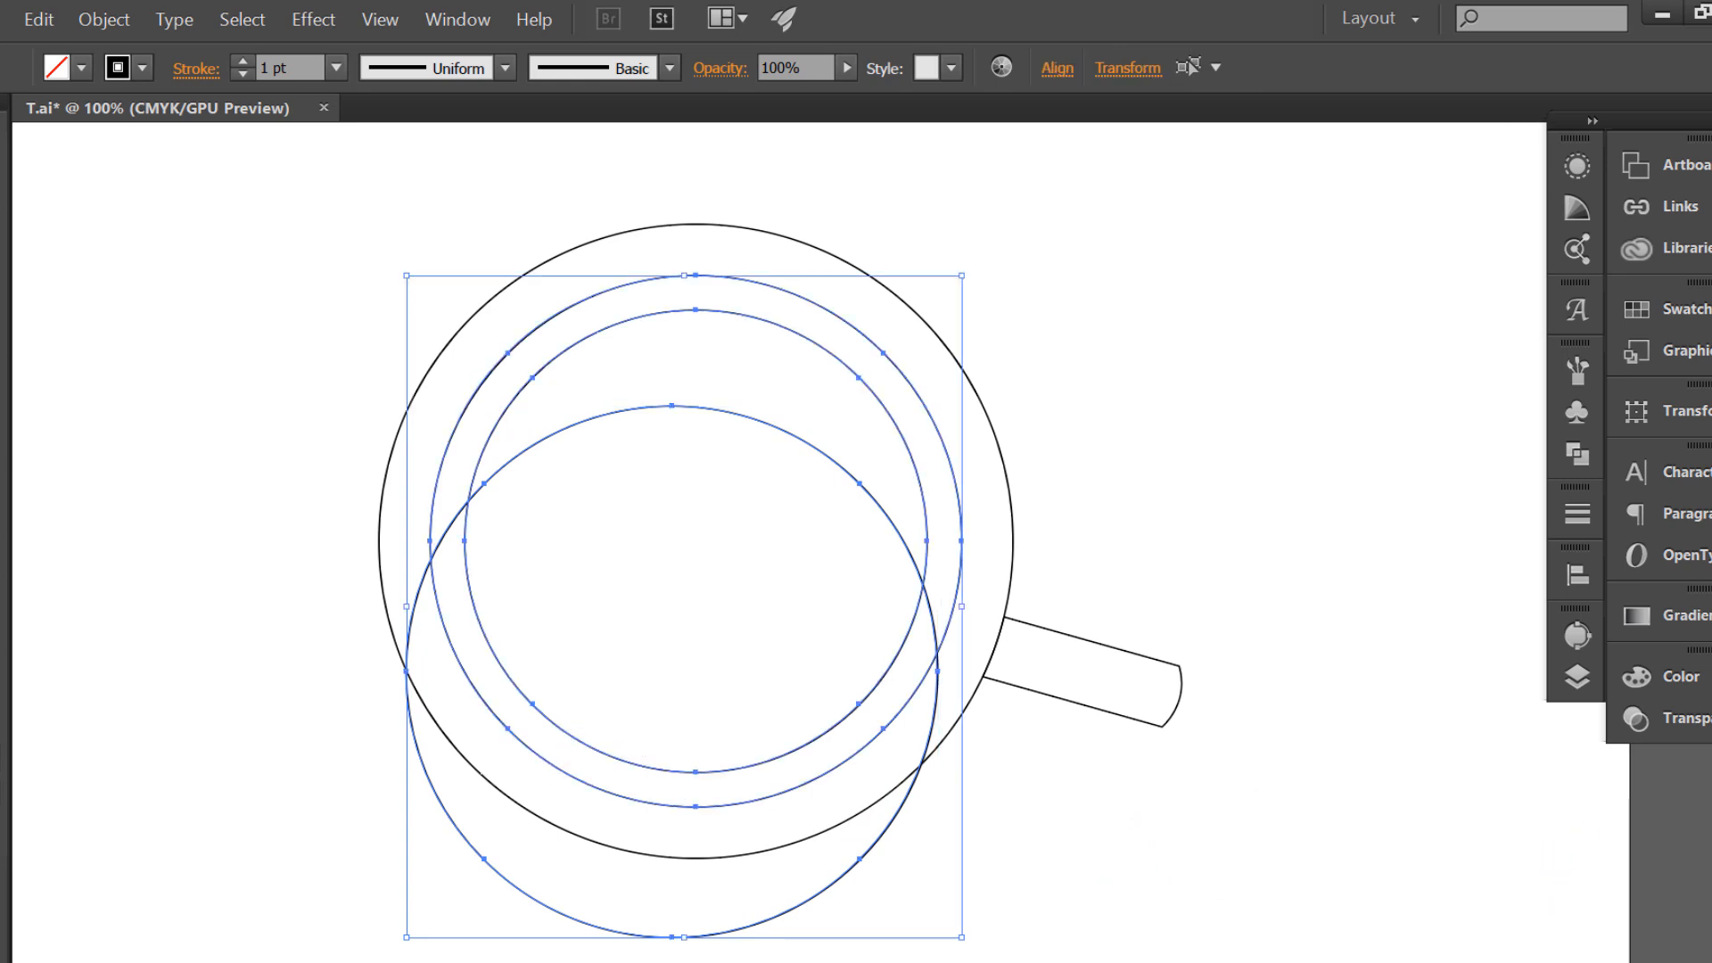
pyautogui.hotkey('shift', 'm')
pyautogui.keyDown('alt'); pyautogui.click(438, 801); pyautogui.keyUp('alt')
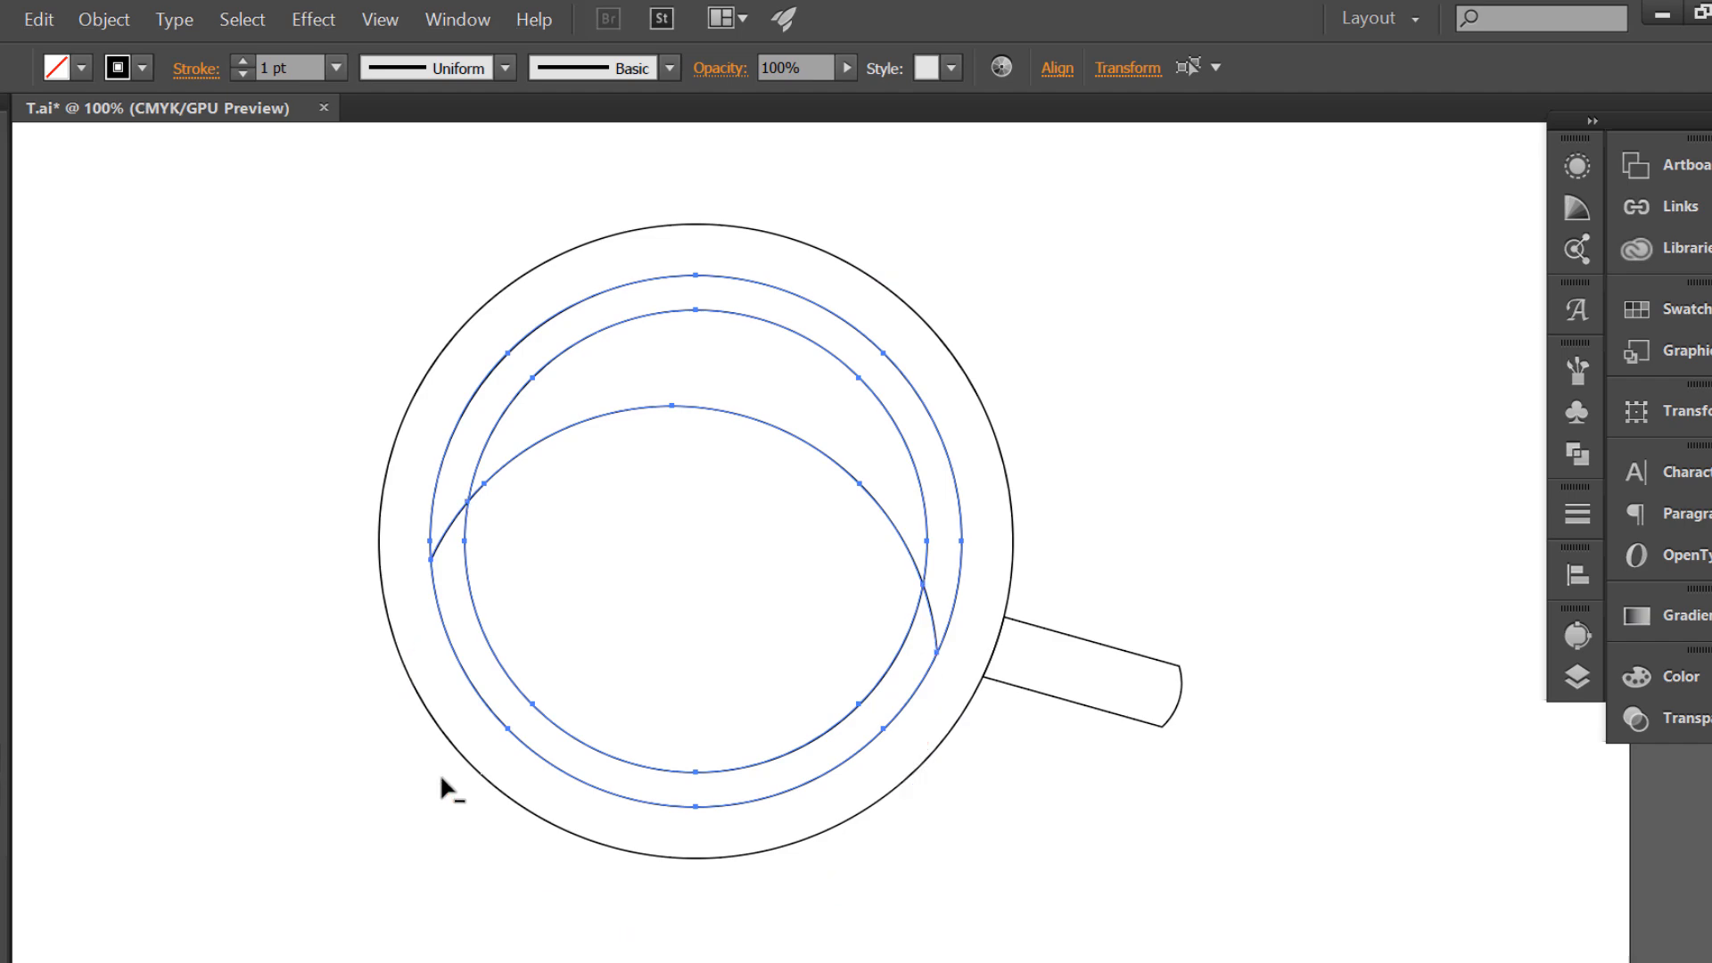
pyautogui.keyDown('alt'); pyautogui.click(521, 462); pyautogui.keyUp('alt')
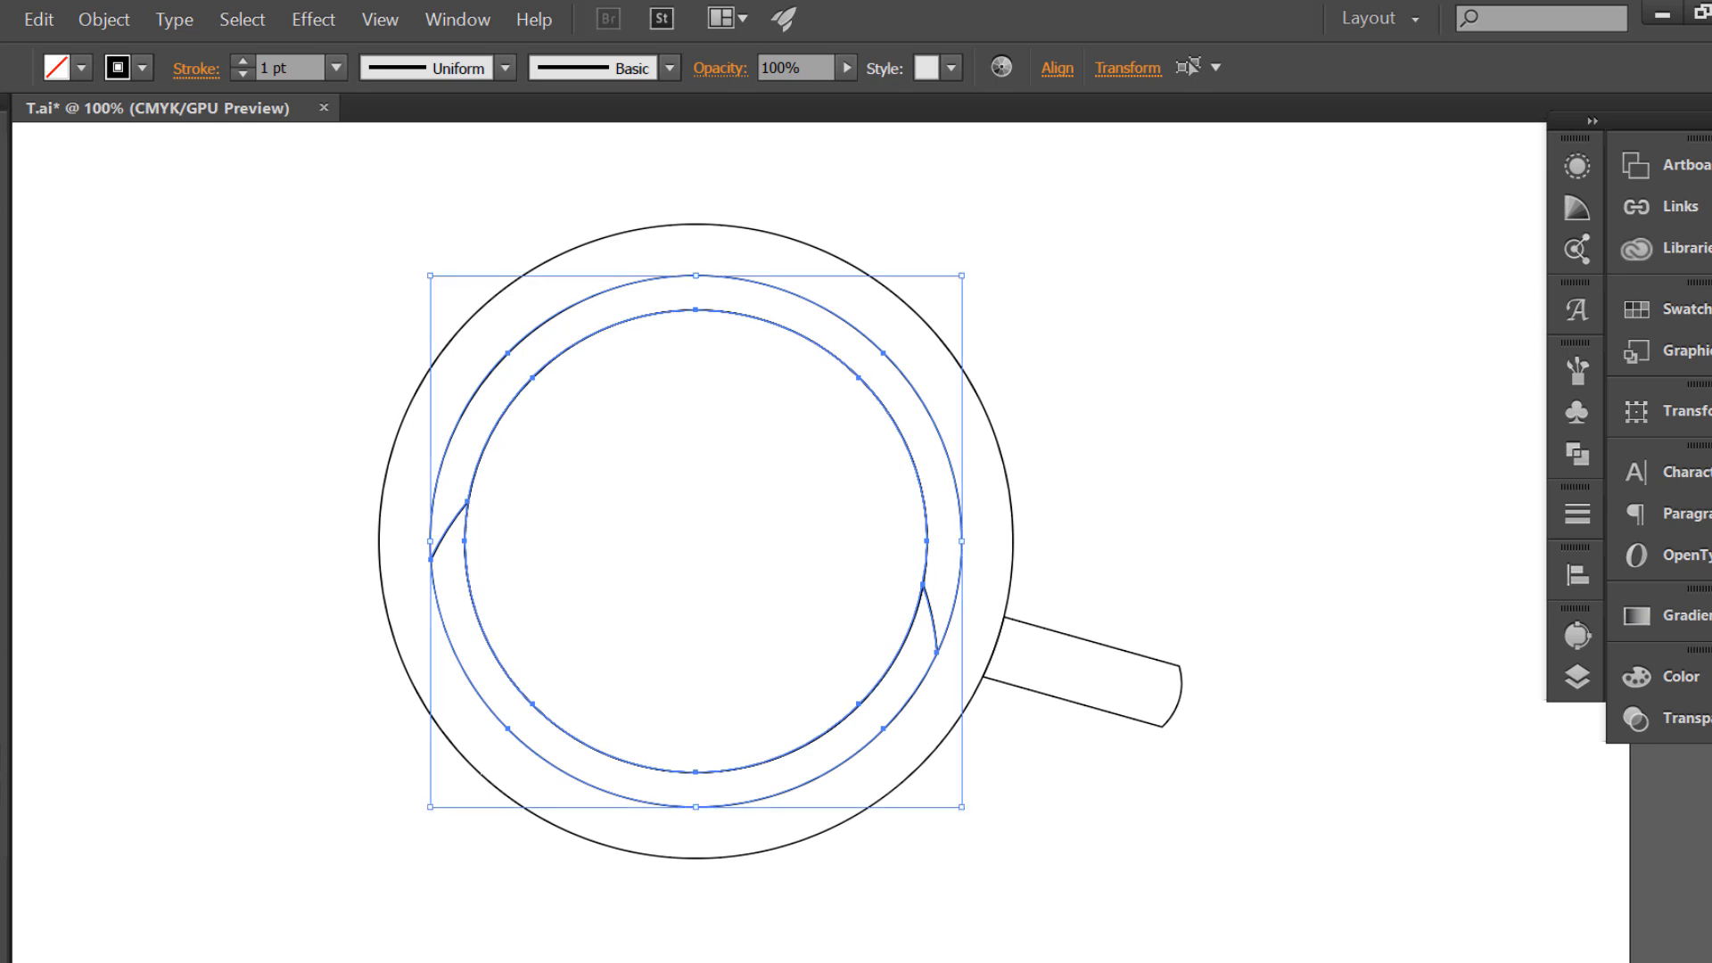
pyautogui.click(253, 369)
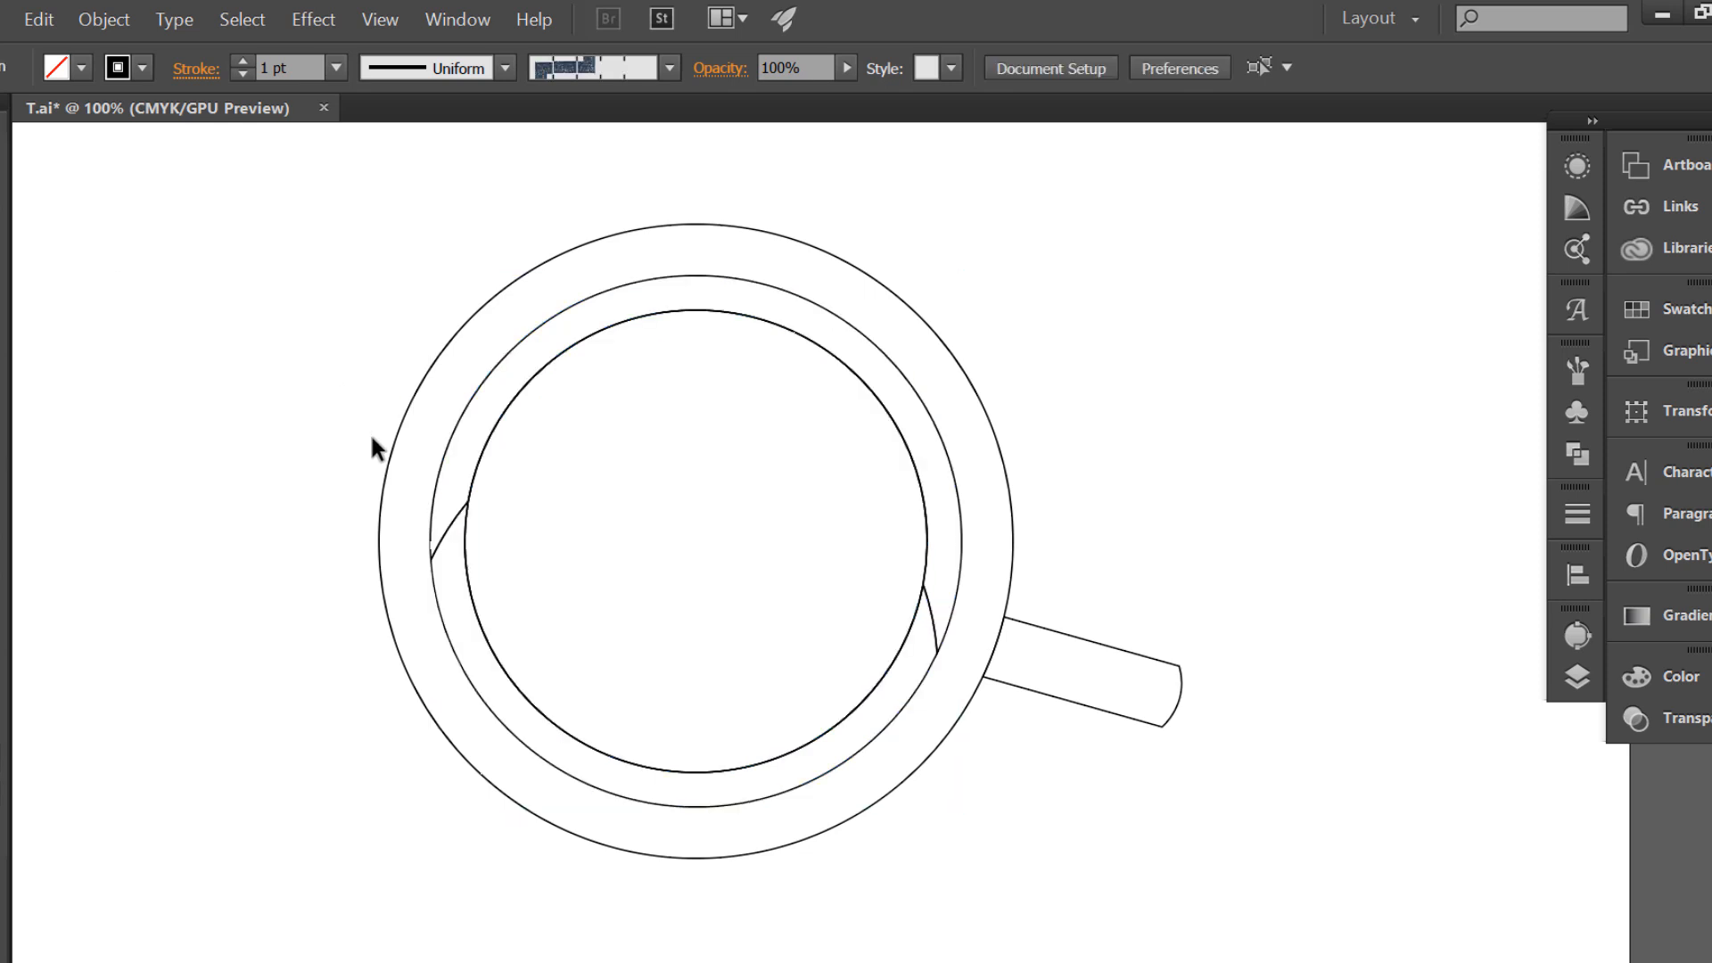
# - Create a slightly smaller concentric circle inside the innermost one and pull its upper-left curve deep inward with the Curvature tool
pyautogui.click(638, 313)
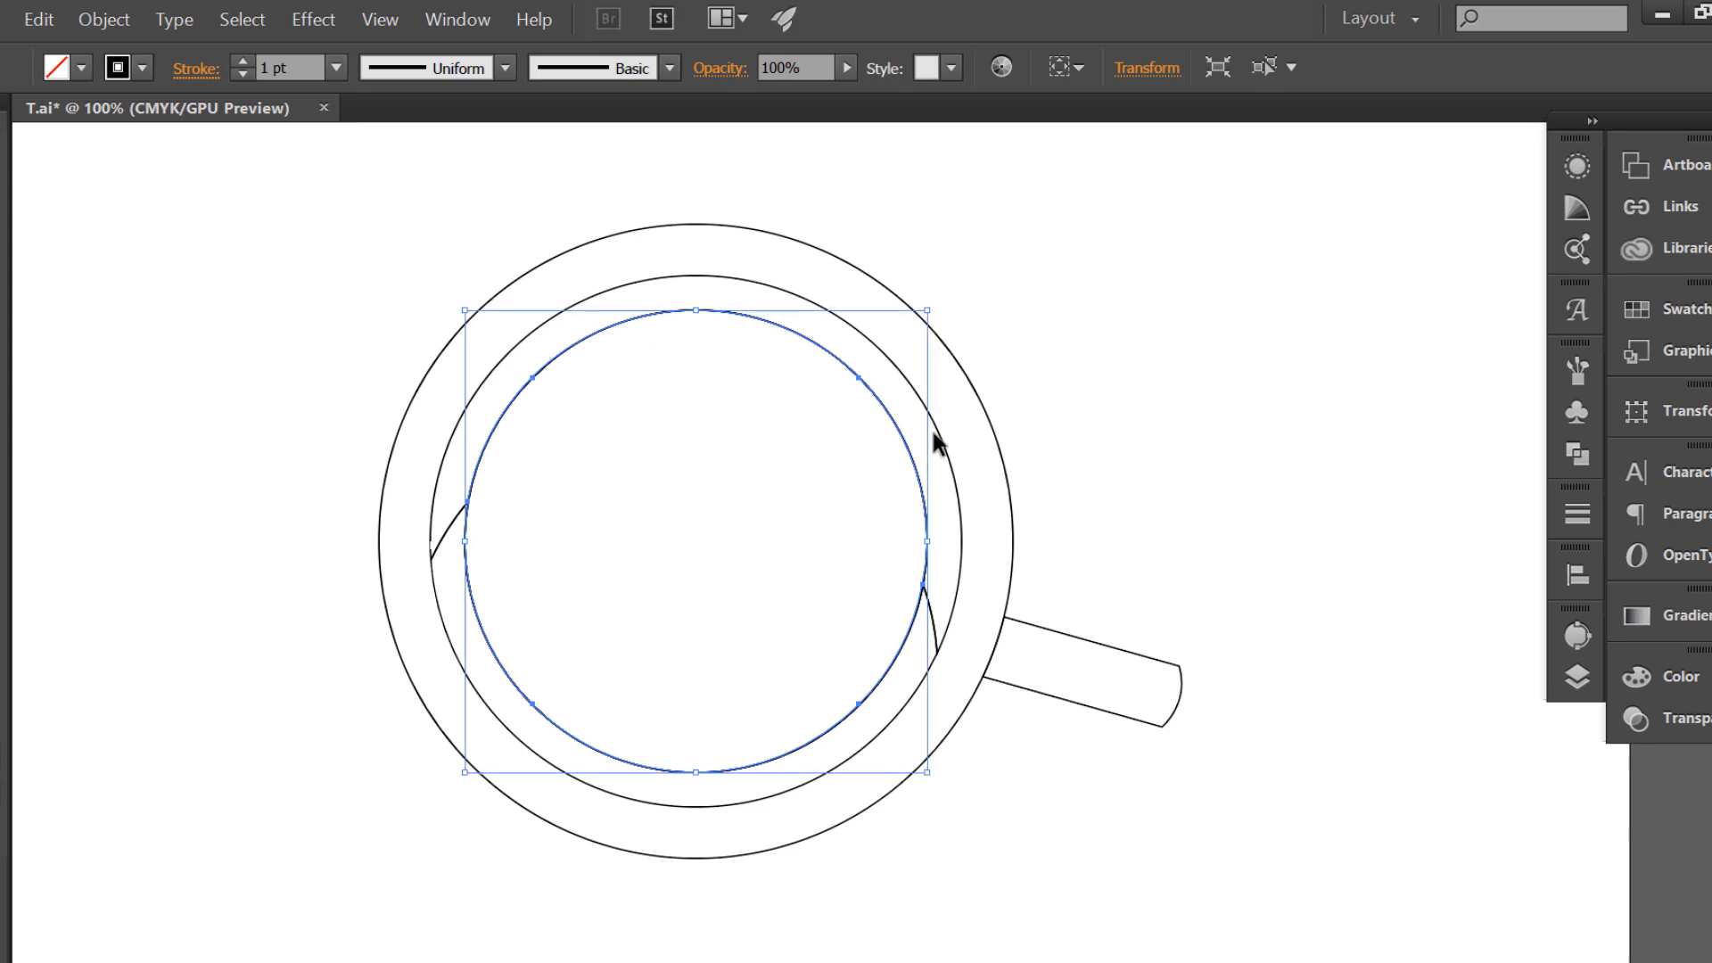
pyautogui.moveTo(928, 308); pyautogui.dragTo(929, 317)
pyautogui.hotkey('shift', '`')
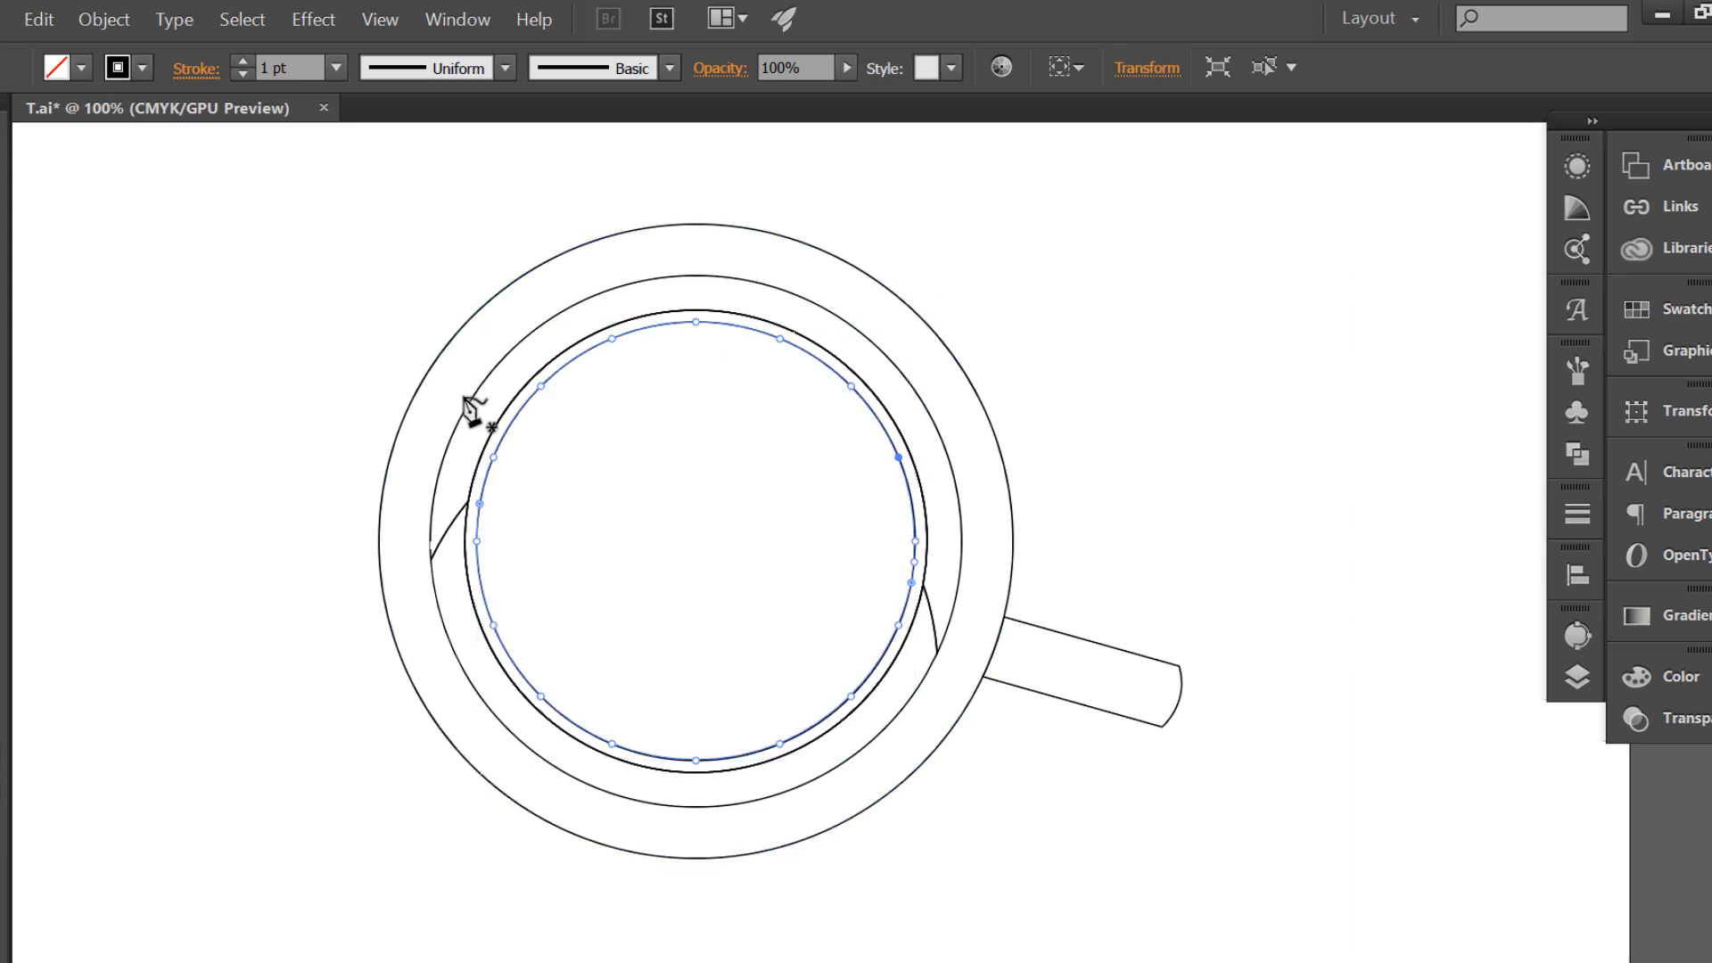
pyautogui.moveTo(541, 387); pyautogui.dragTo(723, 558)
pyautogui.moveTo(614, 336); pyautogui.dragTo(710, 400)
pyautogui.click(621, 597)
pyautogui.moveTo(650, 547); pyautogui.dragTo(621, 610)
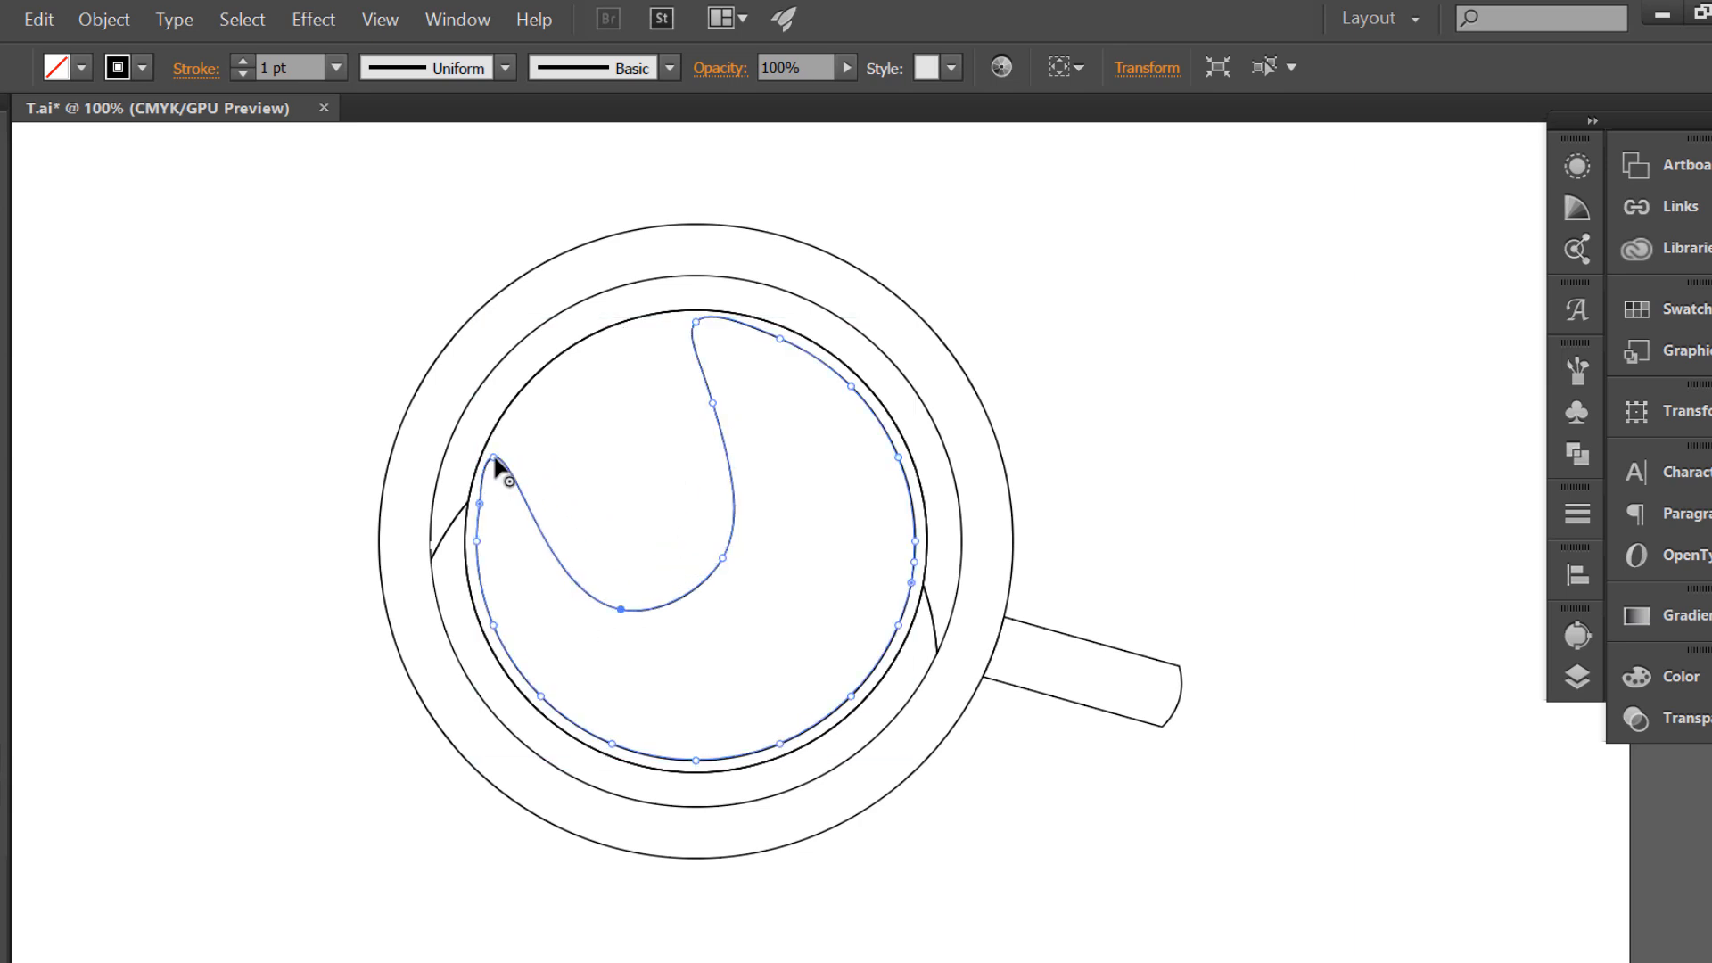
# - Delete the two uppermost anchor points at the left tip of the reshaped inner path
pyautogui.press('Delete')
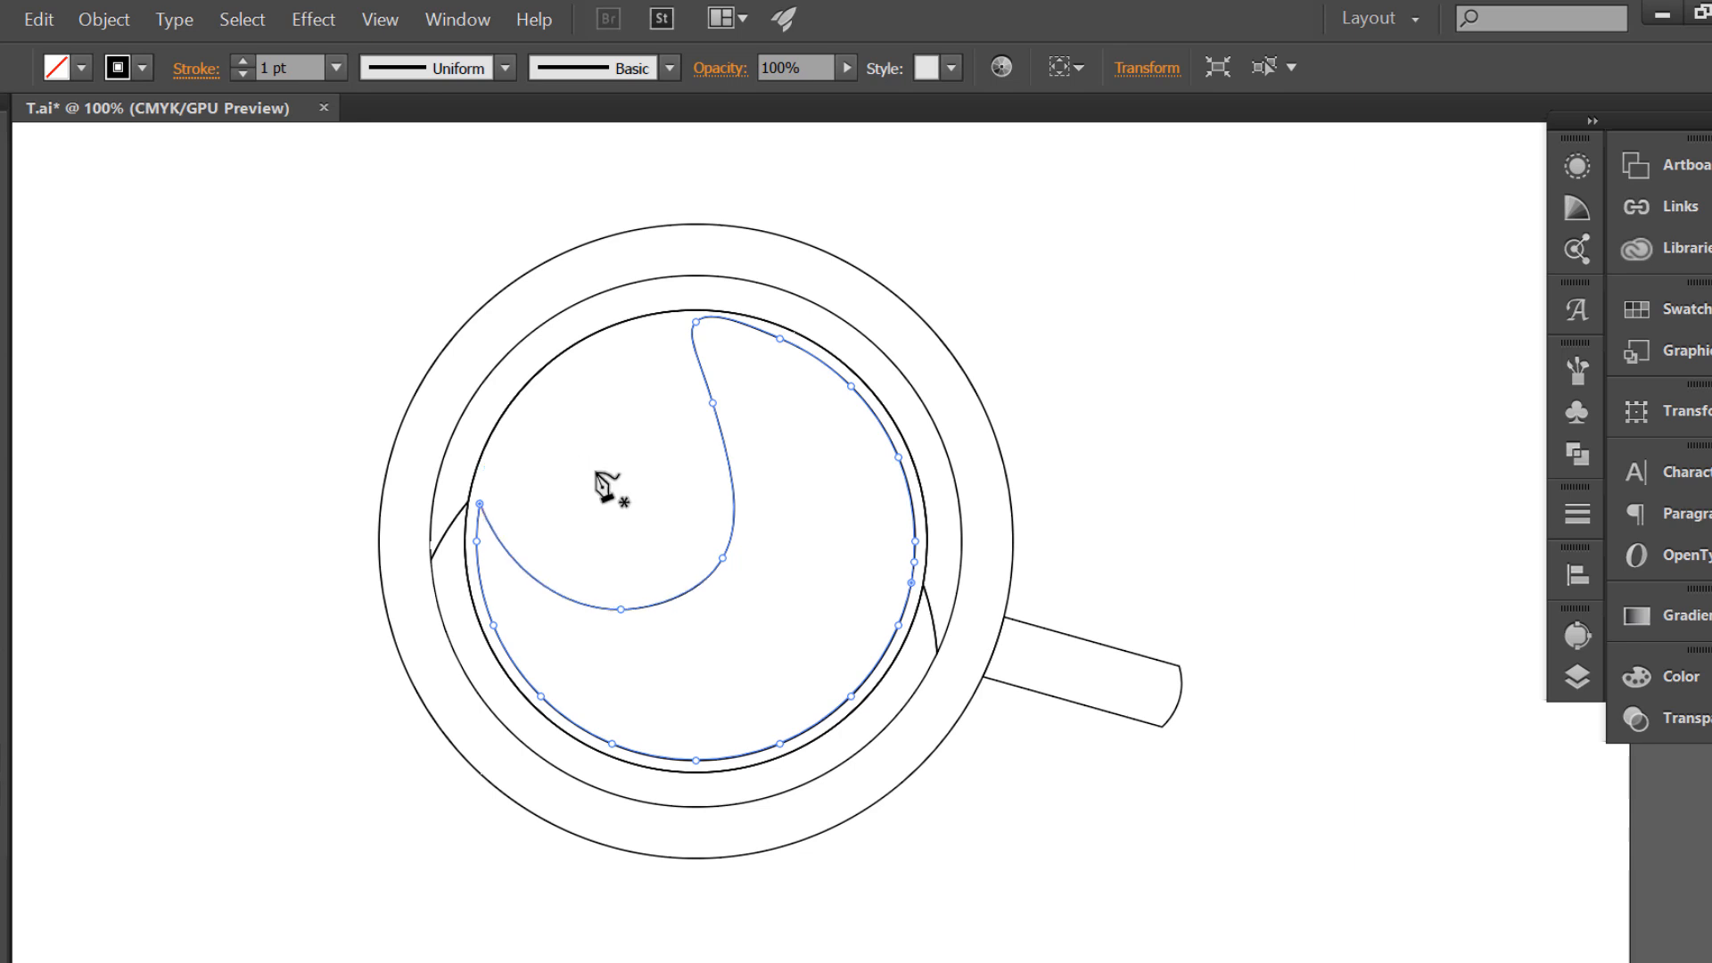
pyautogui.doubleClick(480, 505)
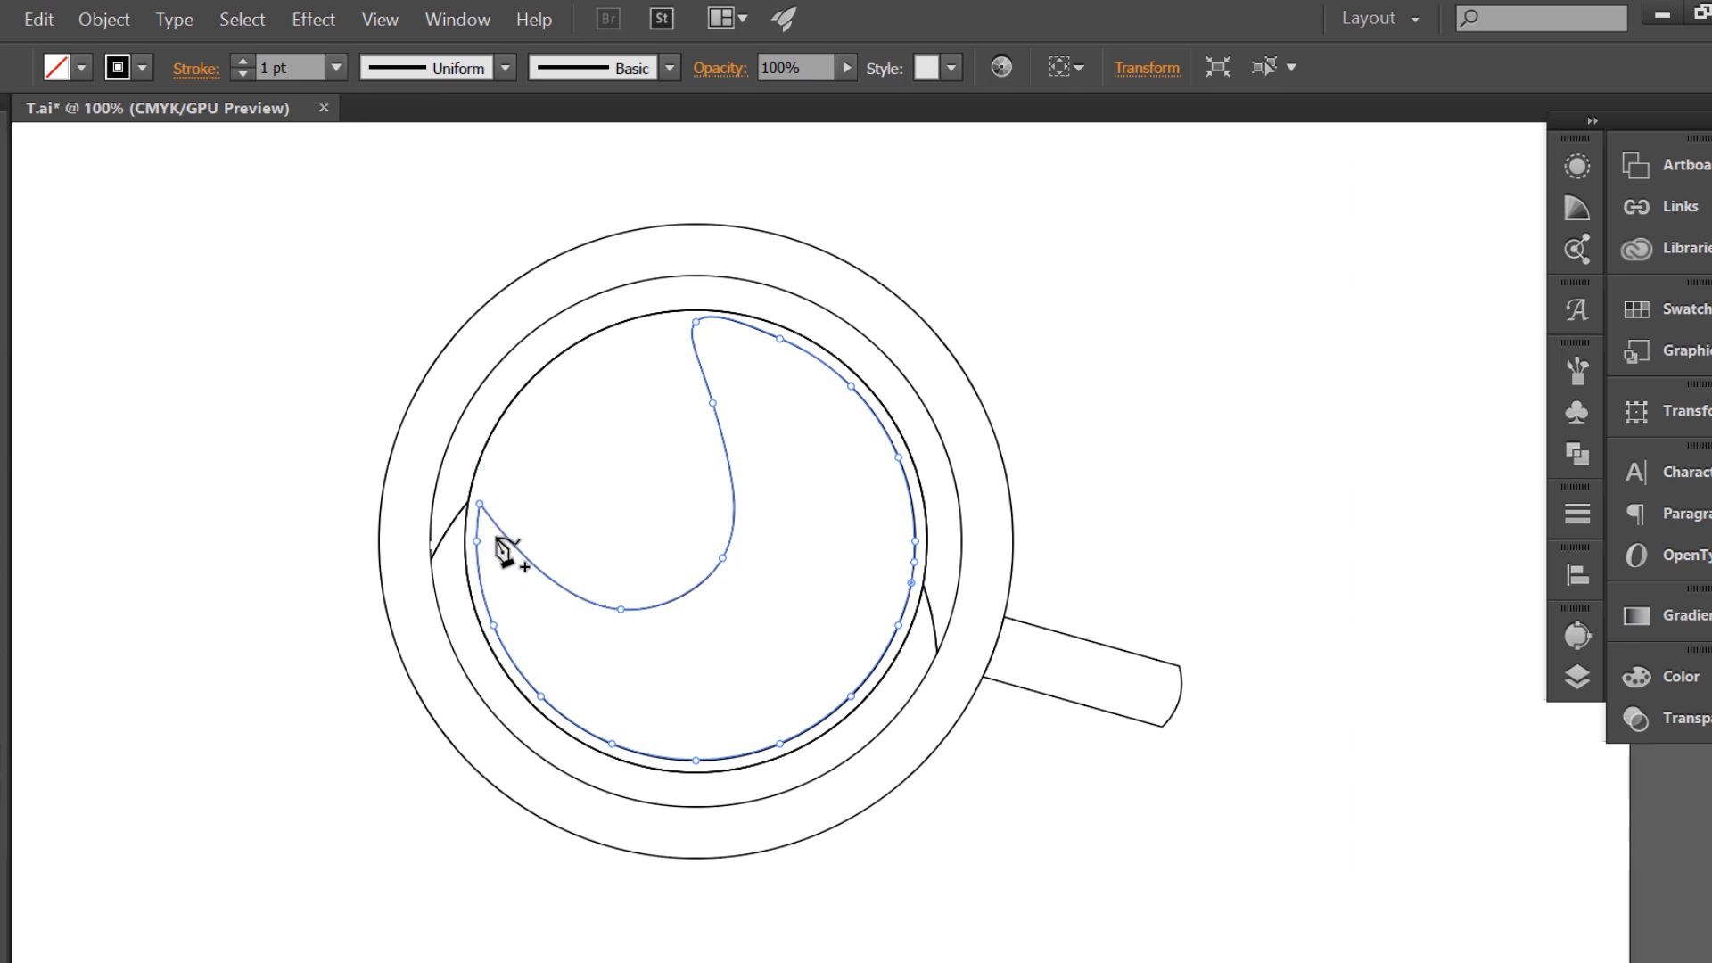
pyautogui.click(480, 505)
pyautogui.press('Delete')
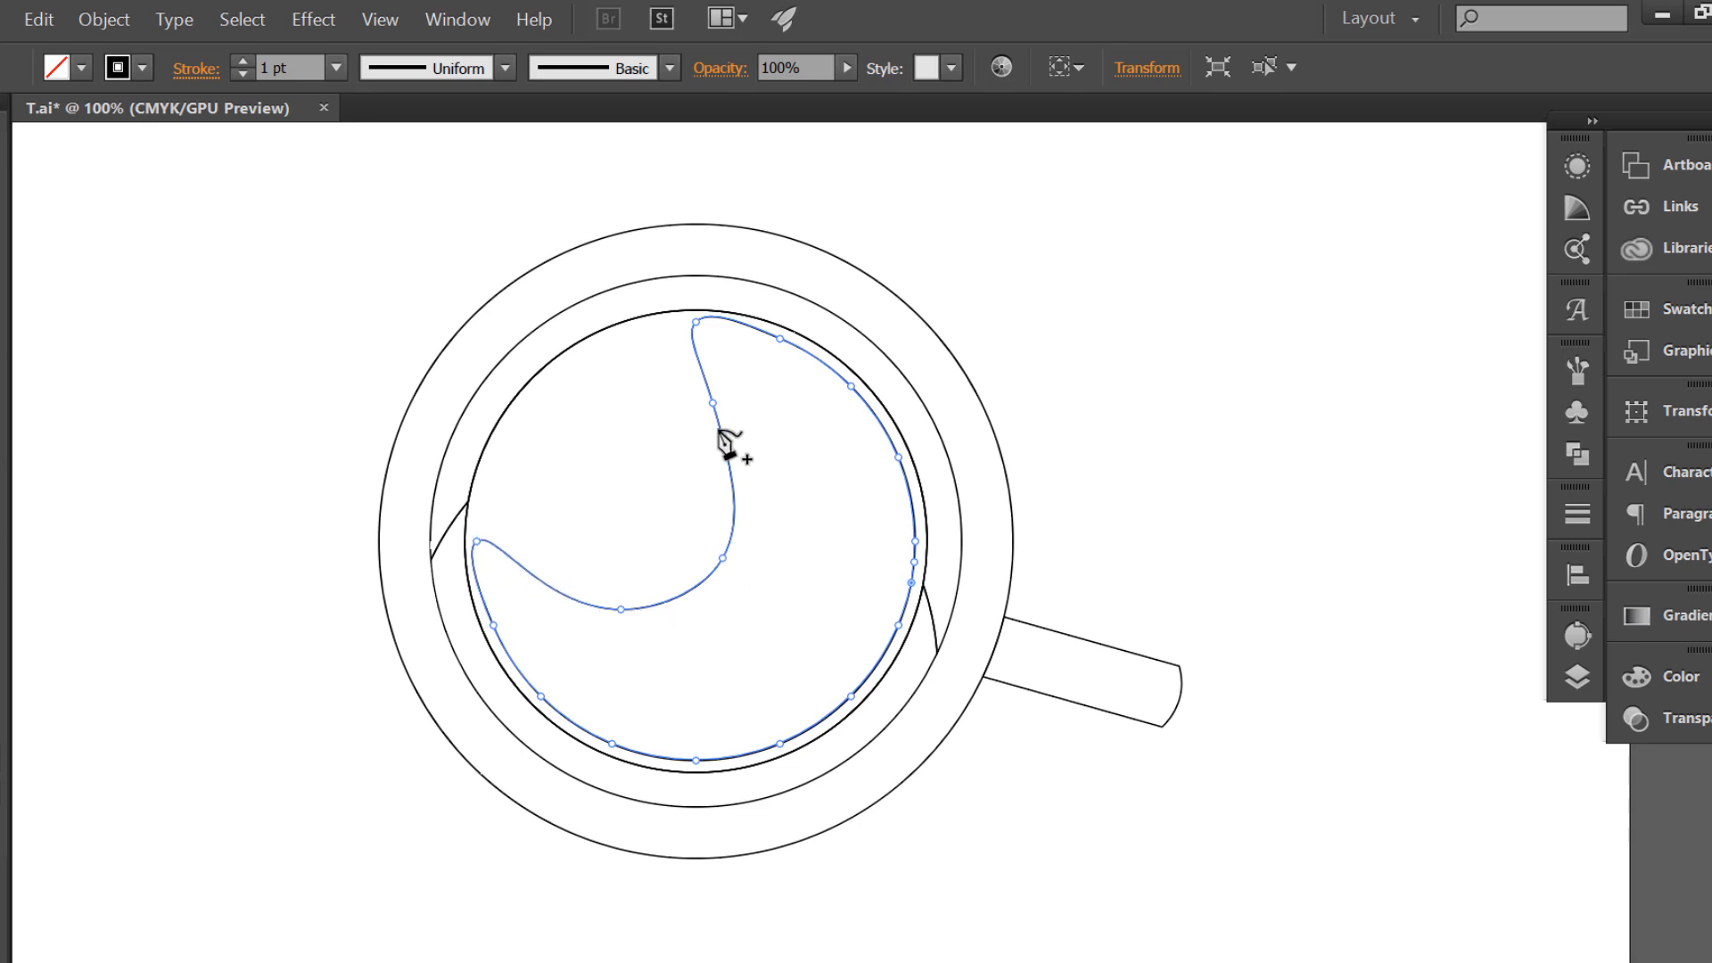
# - Reshape the inner path's concave edge into a wavy contour by moving its anchors and adding a bend near each tip
pyautogui.moveTo(714, 403); pyautogui.dragTo(782, 449)
pyautogui.moveTo(722, 559); pyautogui.dragTo(734, 601)
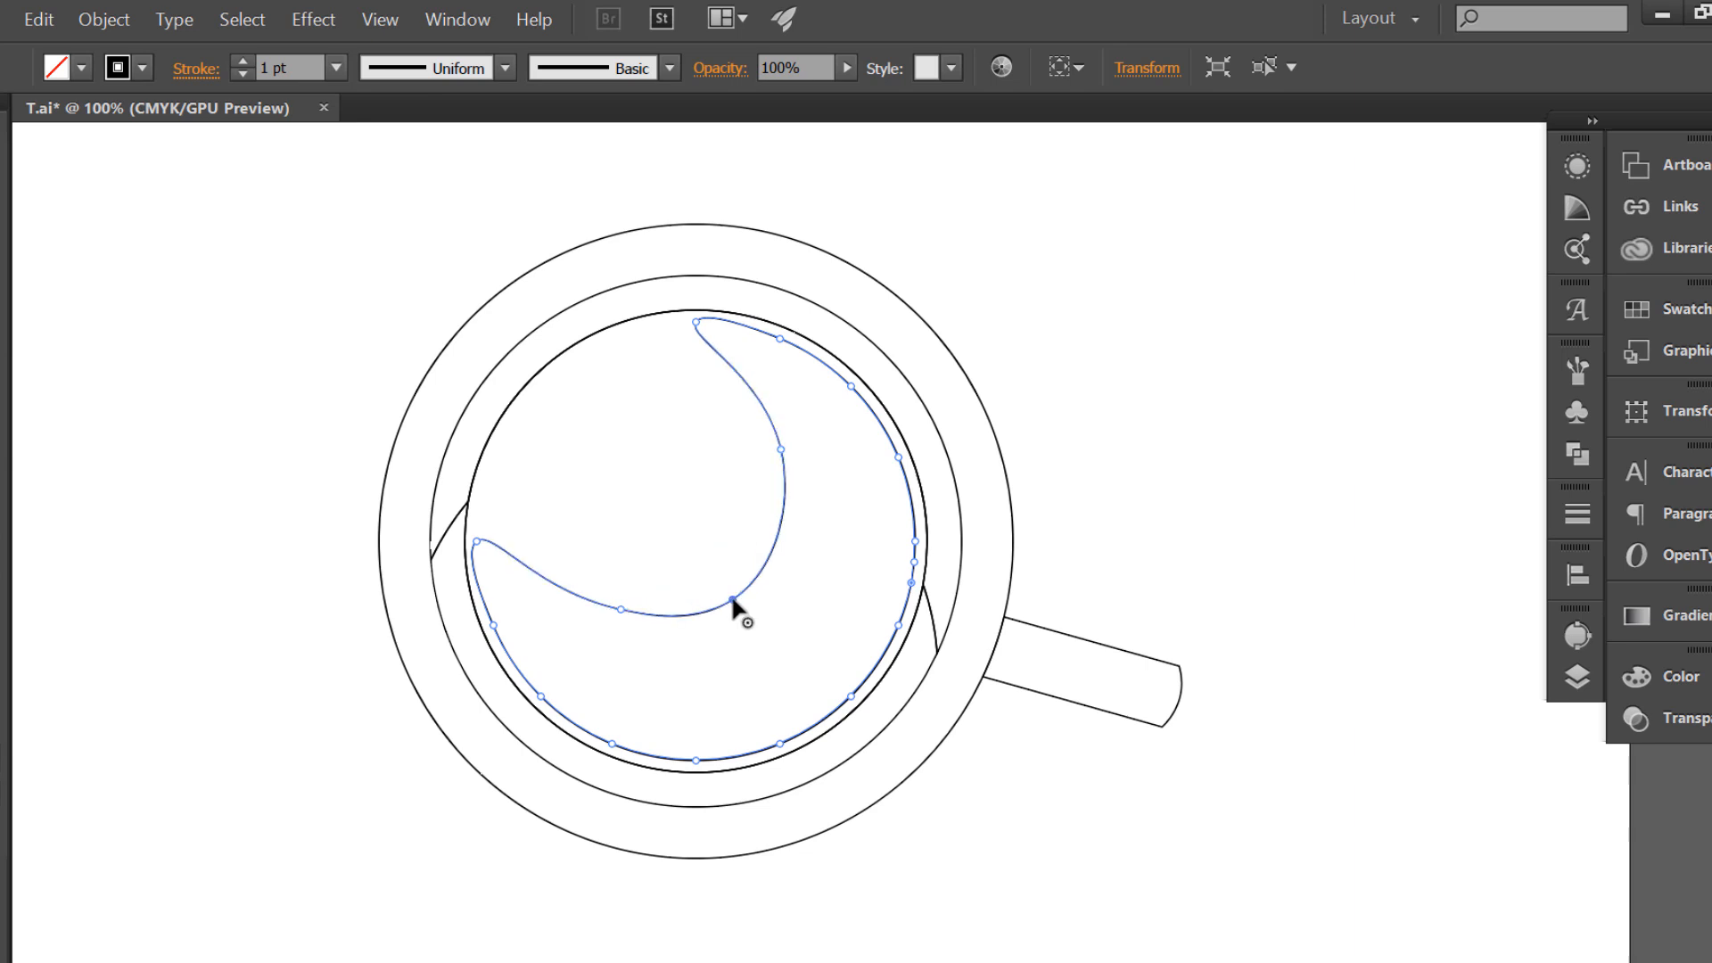
pyautogui.moveTo(599, 606); pyautogui.dragTo(604, 563)
pyautogui.moveTo(764, 397); pyautogui.dragTo(717, 407)
pyautogui.moveTo(731, 595); pyautogui.dragTo(733, 582)
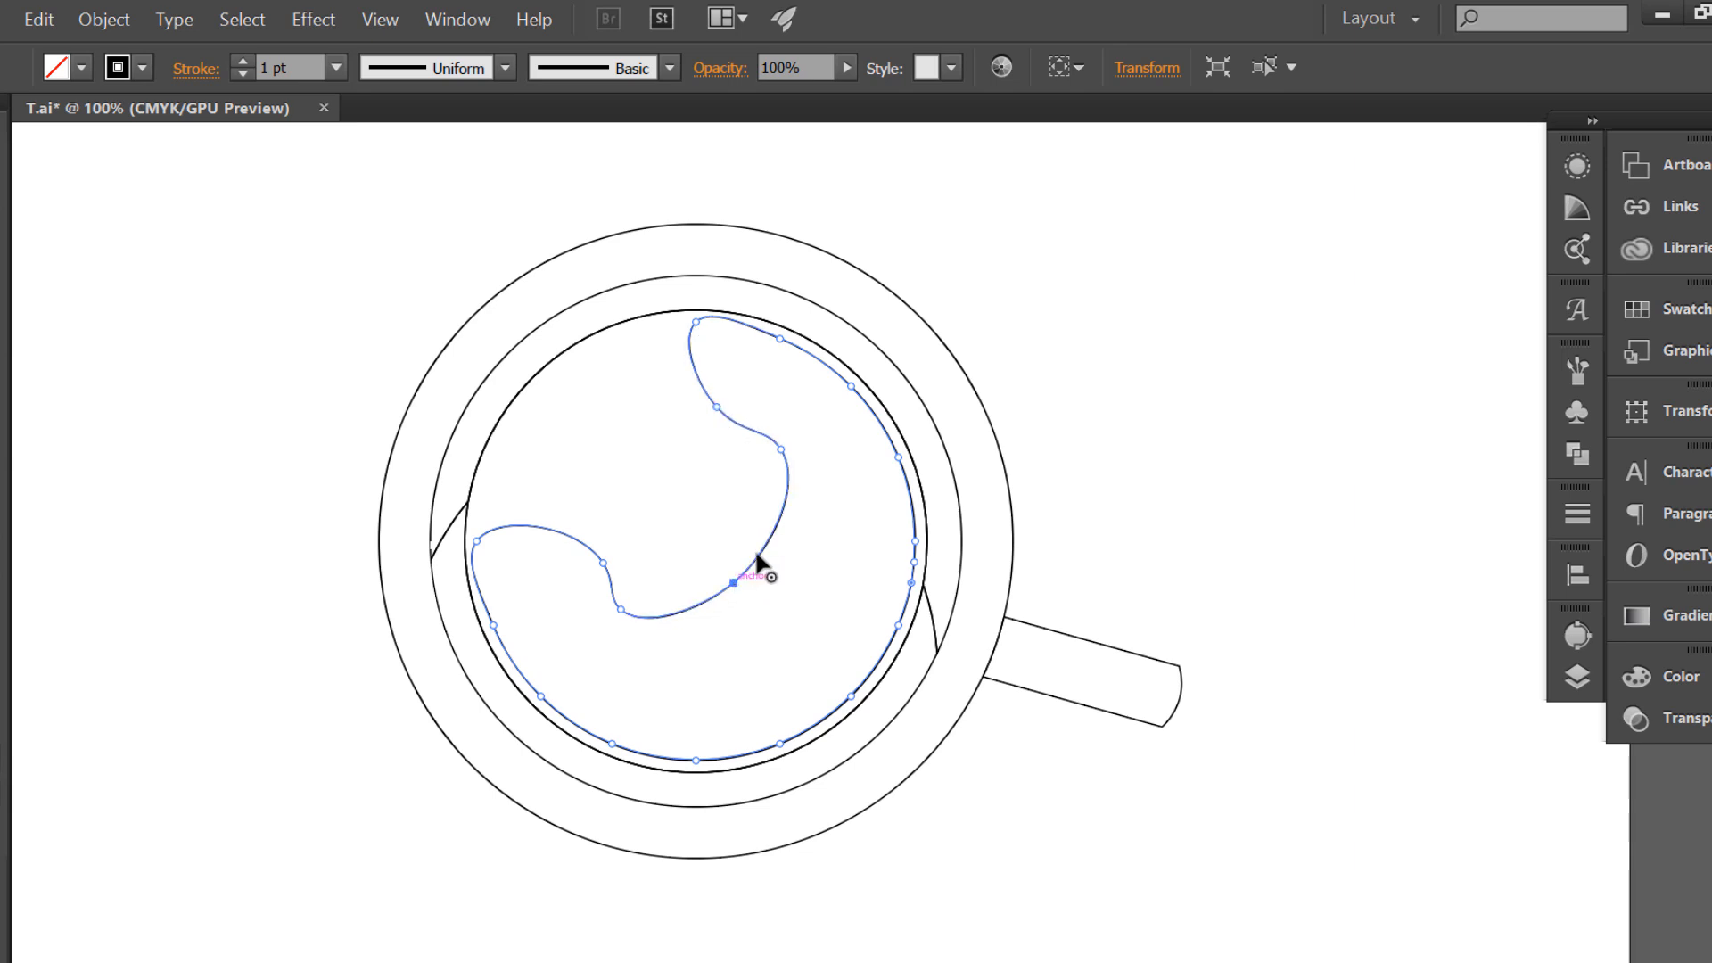
pyautogui.press('v')
pyautogui.click(91, 327)
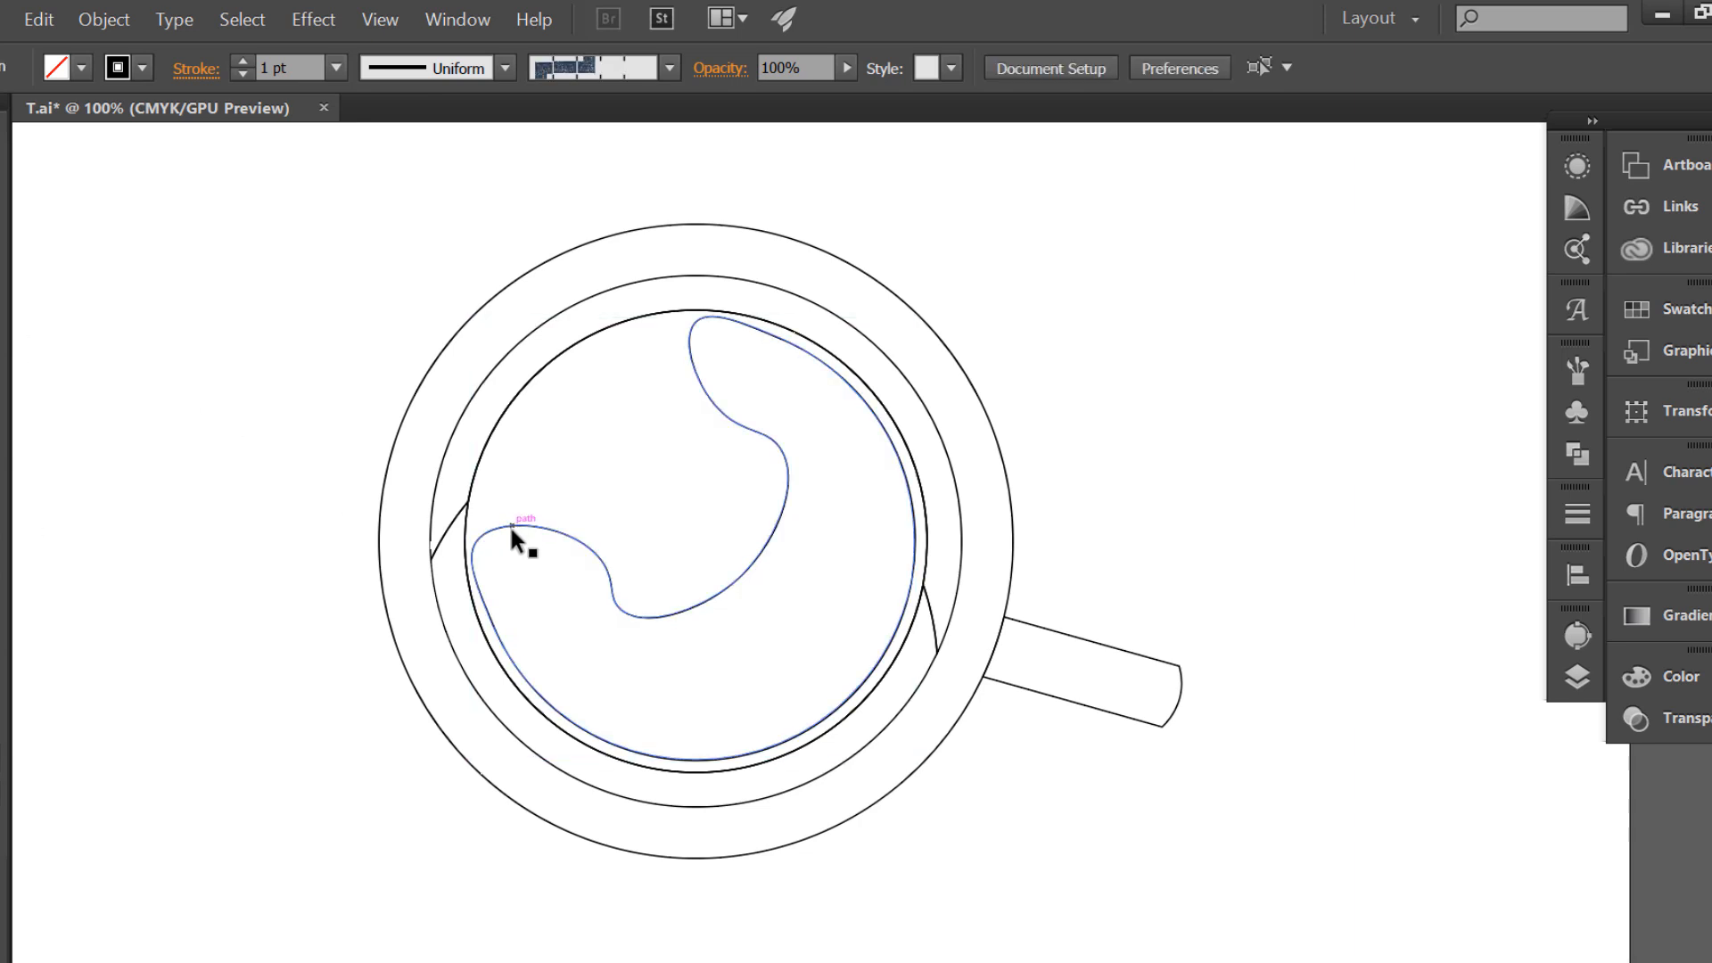
# - Smooth the lower bend, inward edge and tips of the wavy inner path with the Smooth tool
pyautogui.click(547, 530)
pyautogui.press('a')
pyautogui.click(619, 609)
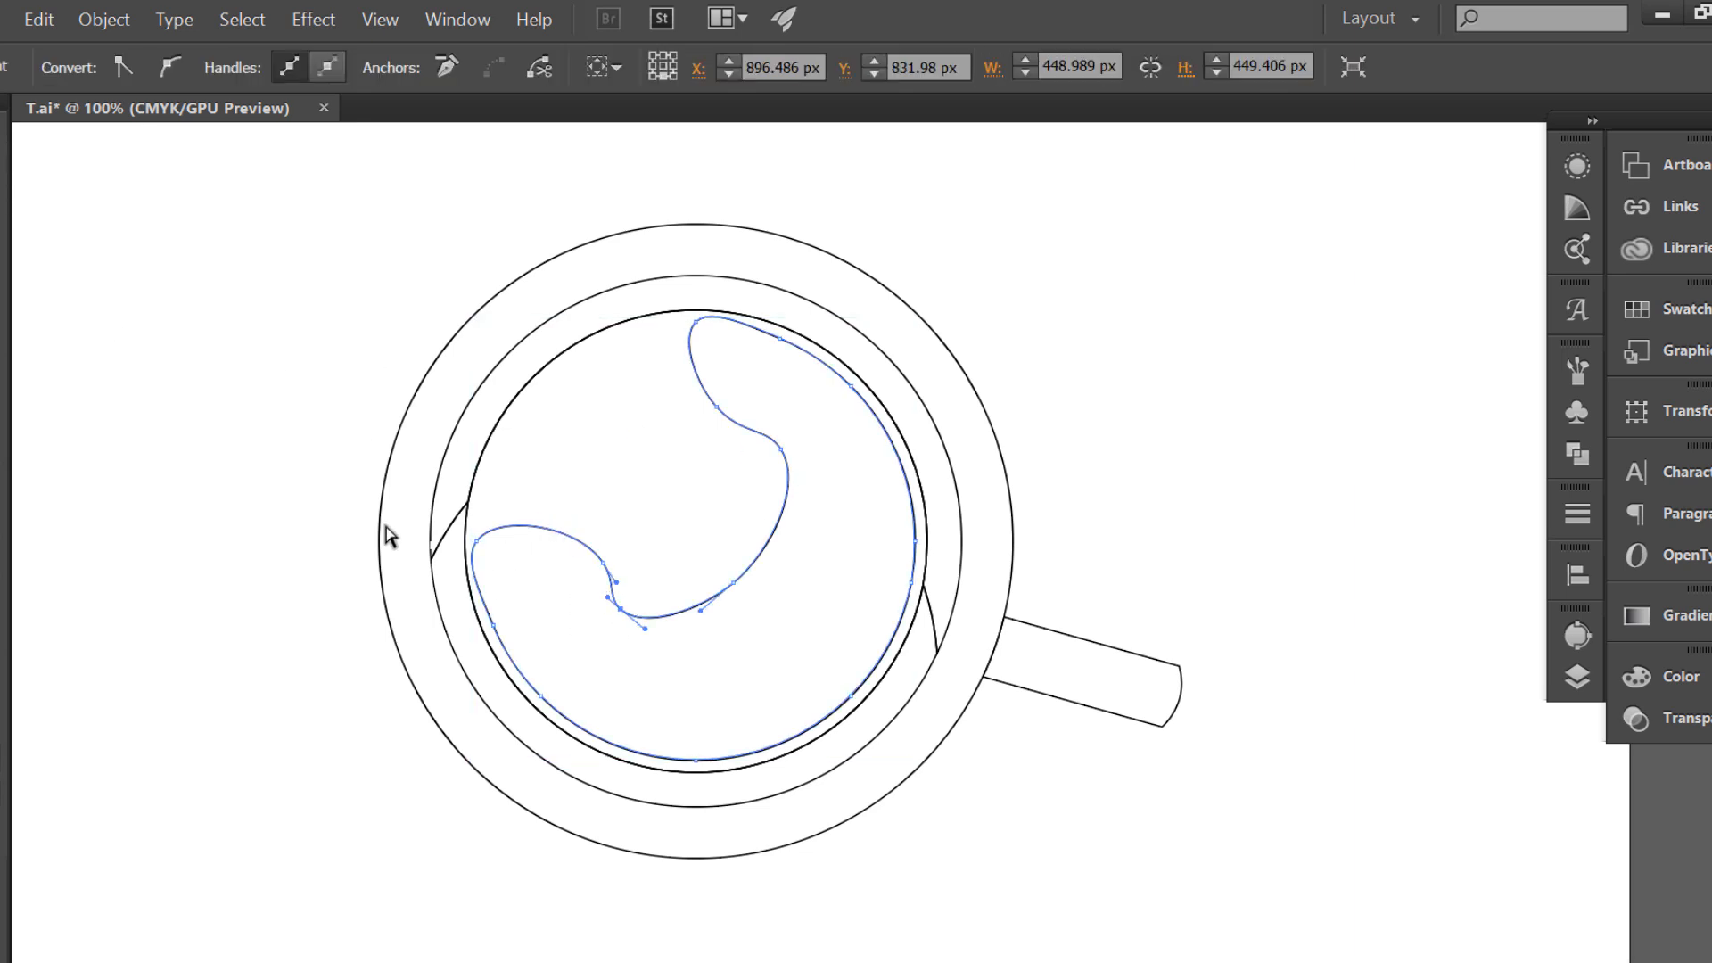
pyautogui.click(53, 406)
pyautogui.moveTo(588, 614); pyautogui.dragTo(633, 606)
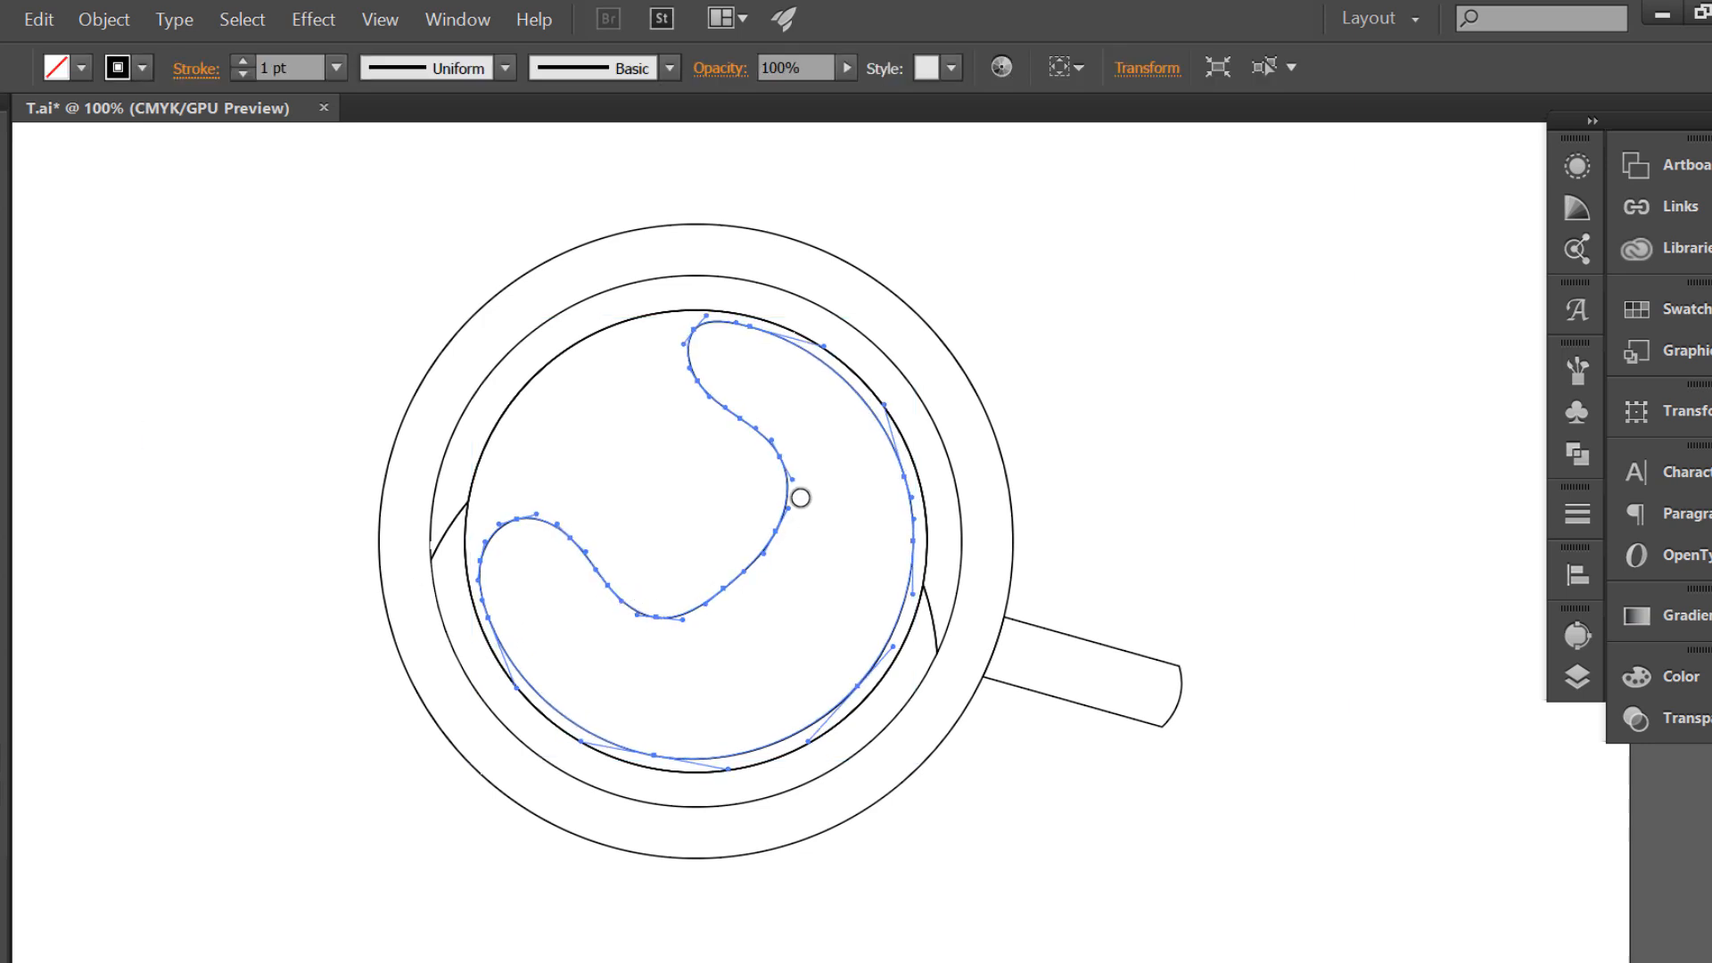
pyautogui.moveTo(764, 541); pyautogui.dragTo(774, 458)
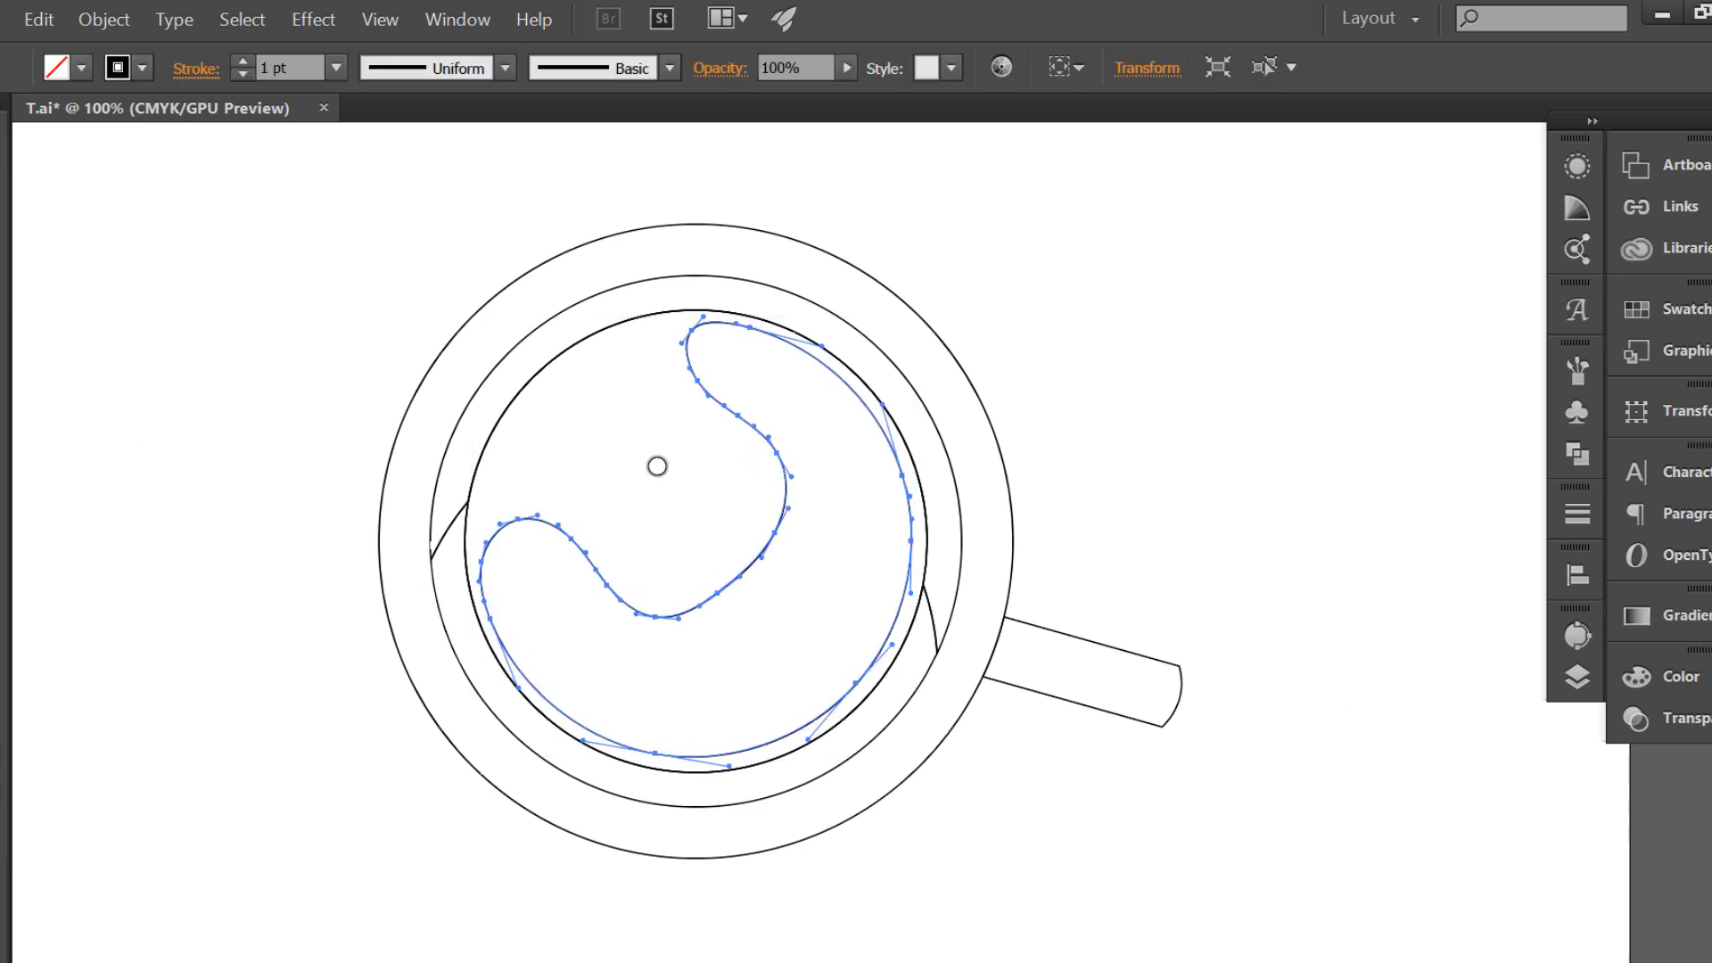
pyautogui.click(2, 245)
pyautogui.moveTo(717, 594); pyautogui.dragTo(722, 599)
pyautogui.press('v')
pyautogui.click(149, 268)
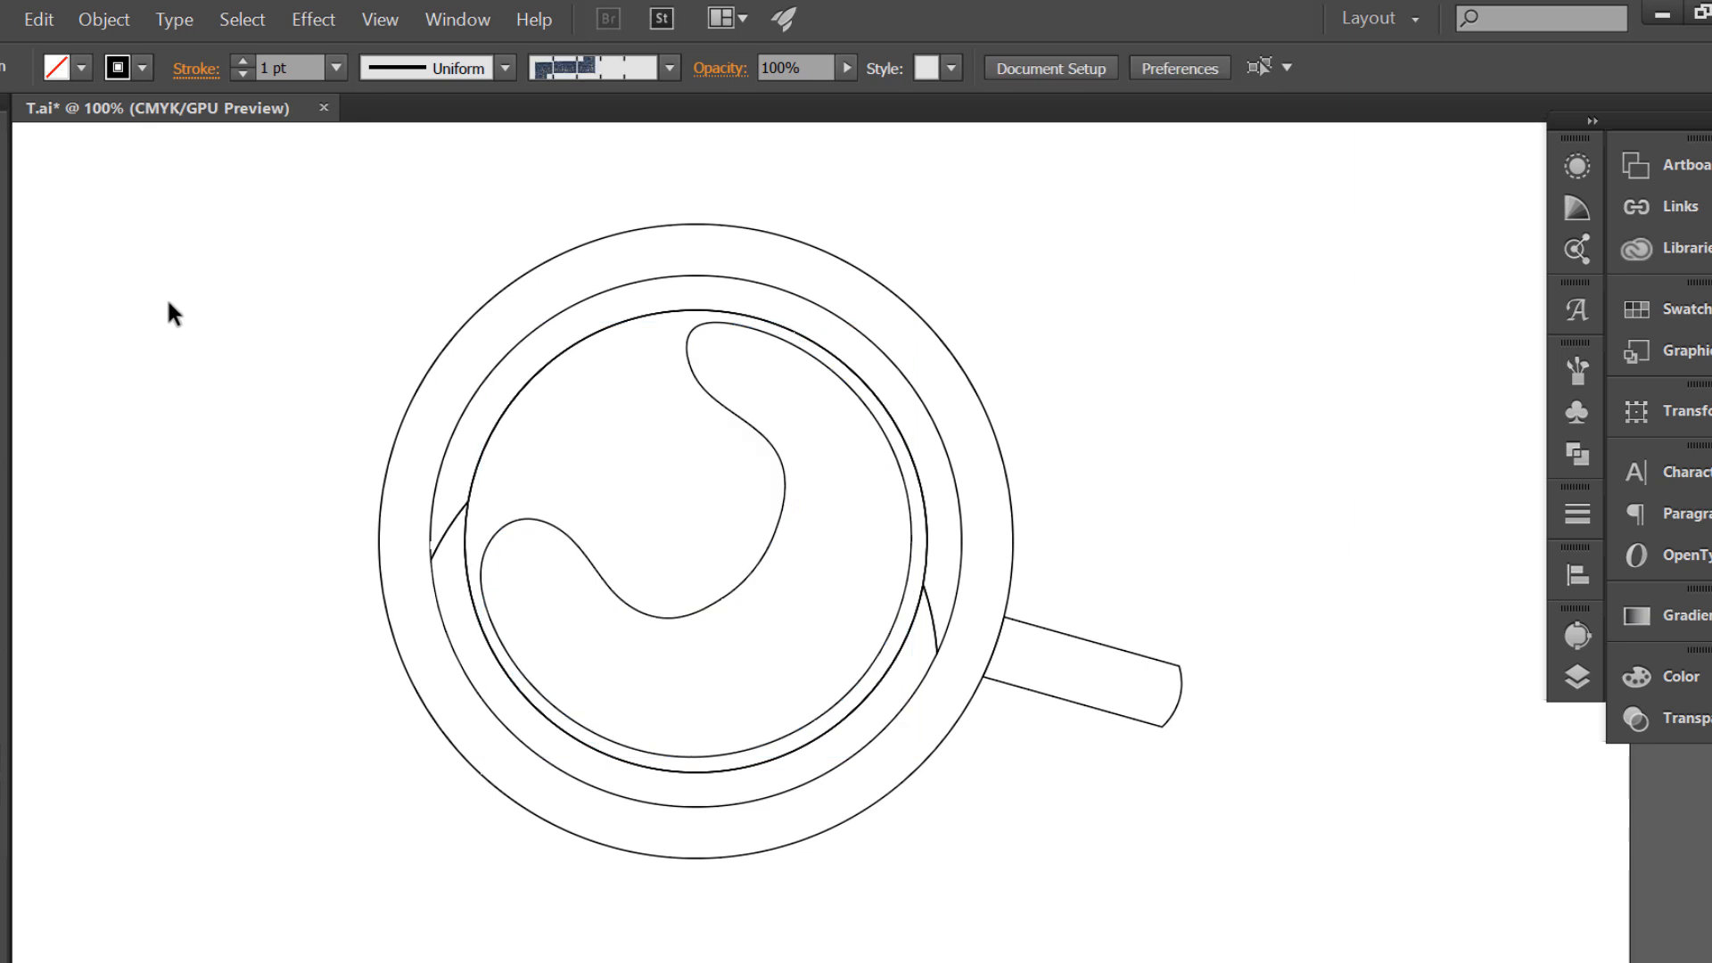
# - Draw a bubble circle about 59 px in diameter in the open area beside the wavy shape
pyautogui.click(6, 350)
pyautogui.click(55, 370)
pyautogui.moveTo(627, 474); pyautogui.dragTo(664, 506)
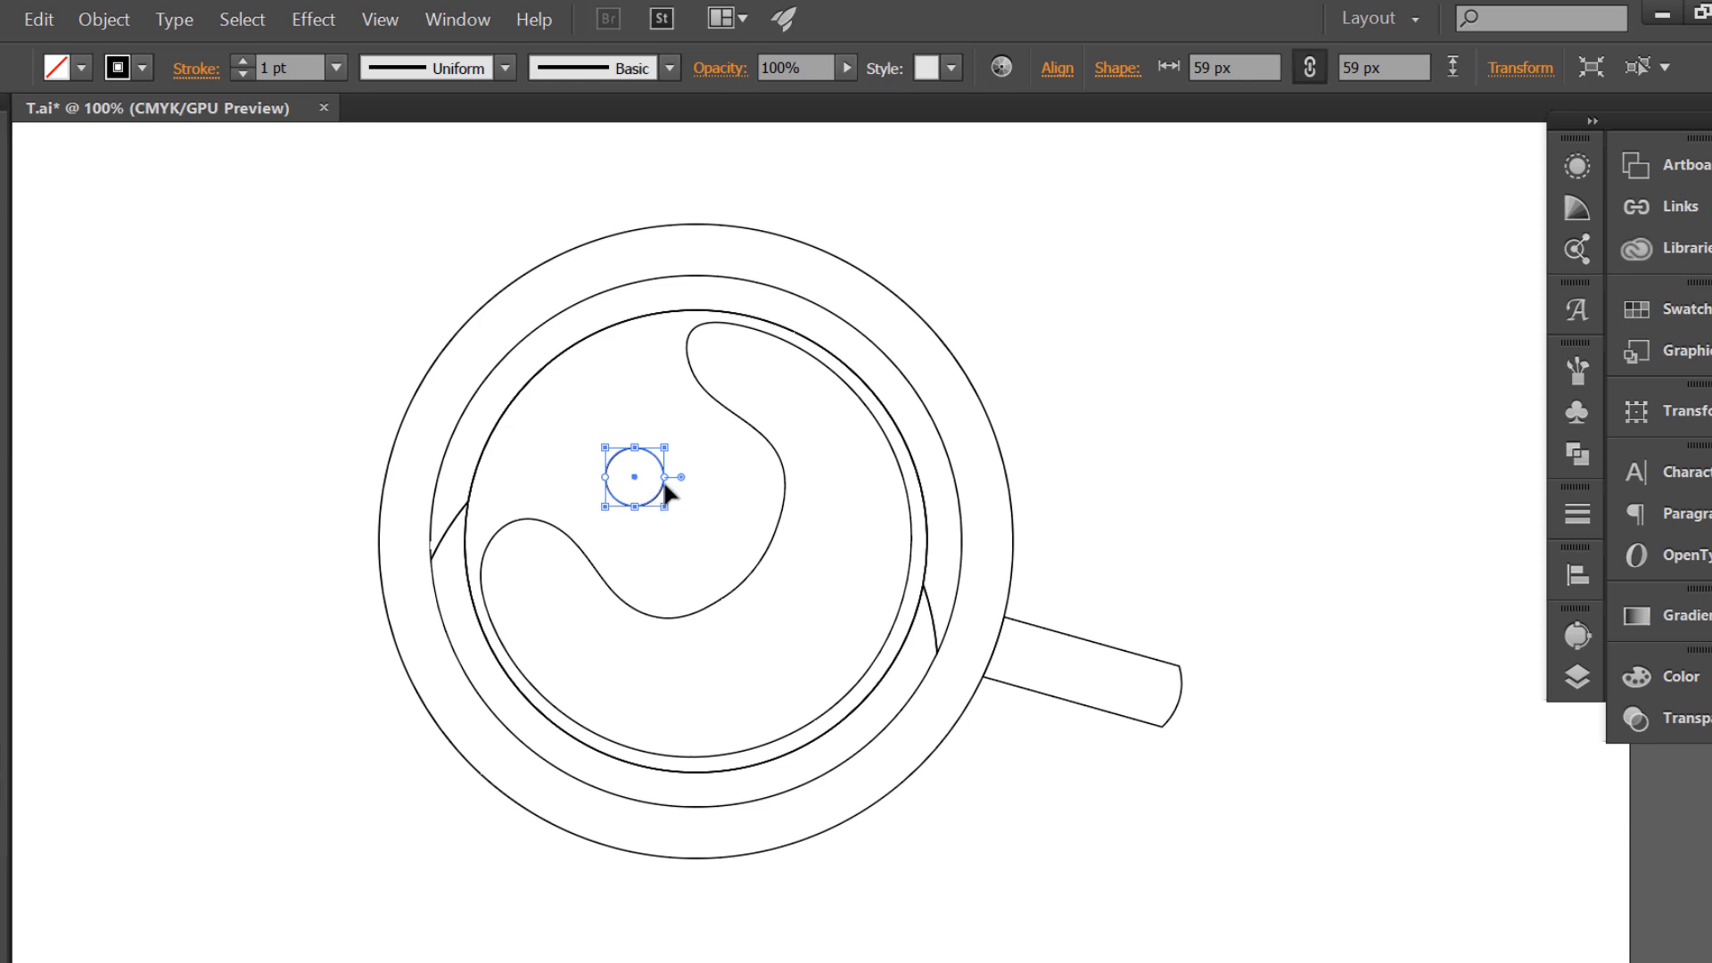
# - Paint a thick black curved highlight with a separate dot below its end inside the small circle using the Blob Brush
pyautogui.scroll(3, 666, 485)
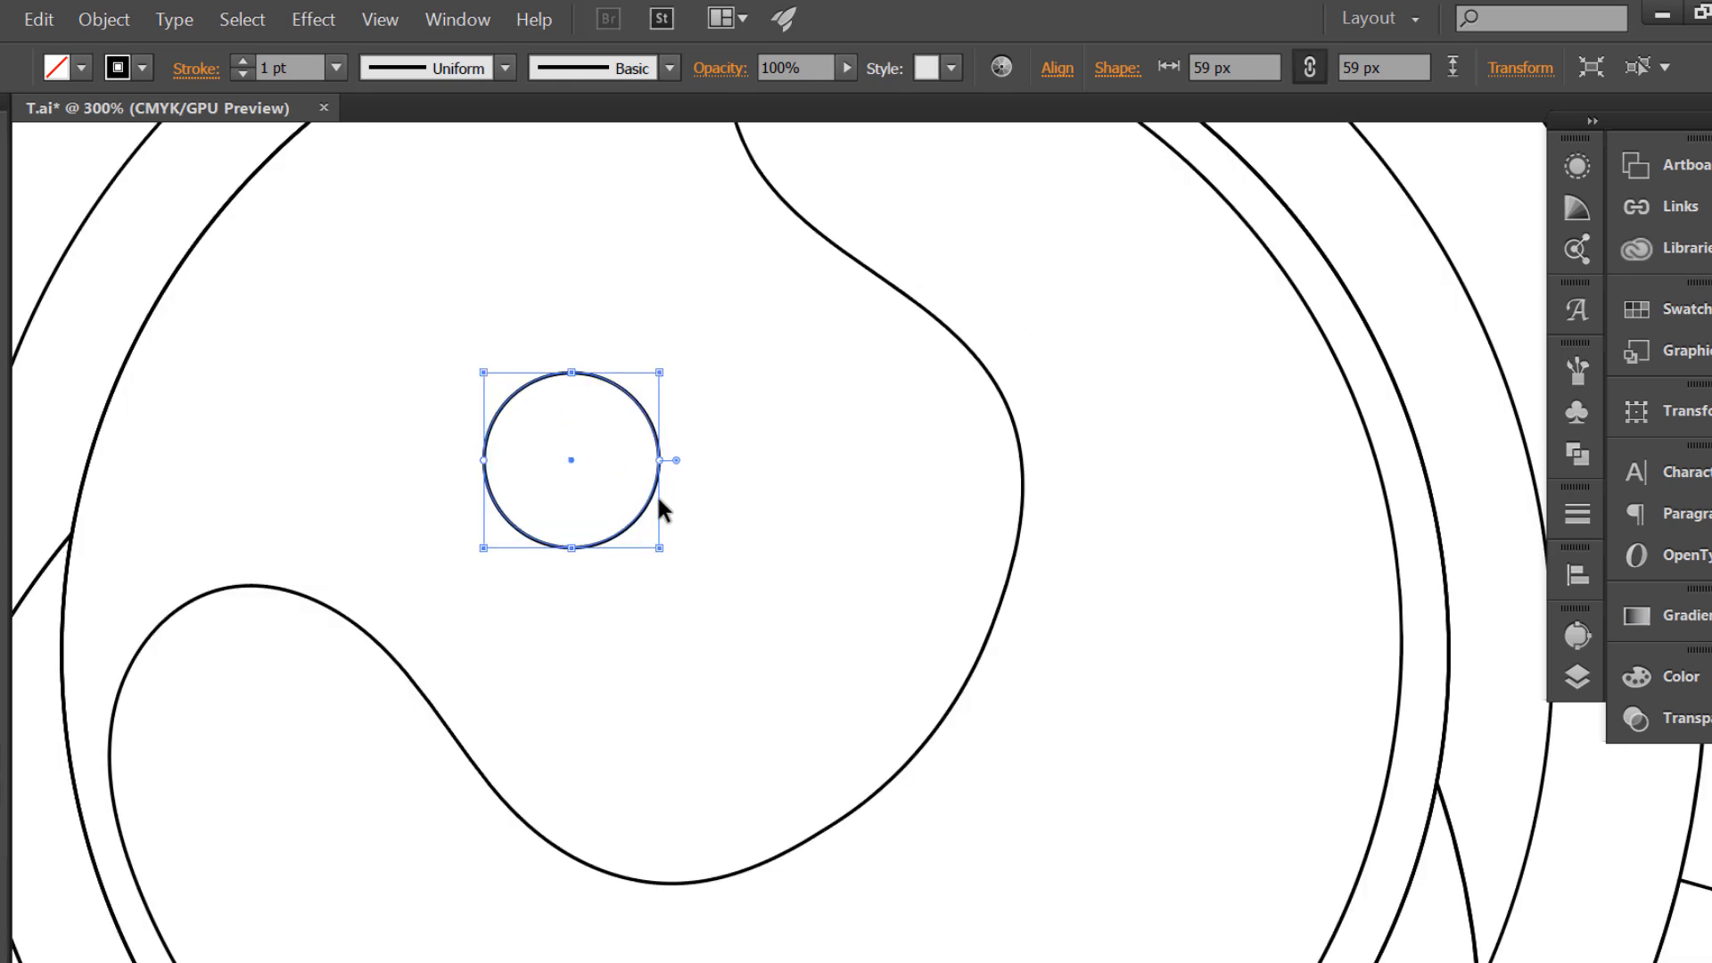
pyautogui.click(690, 511)
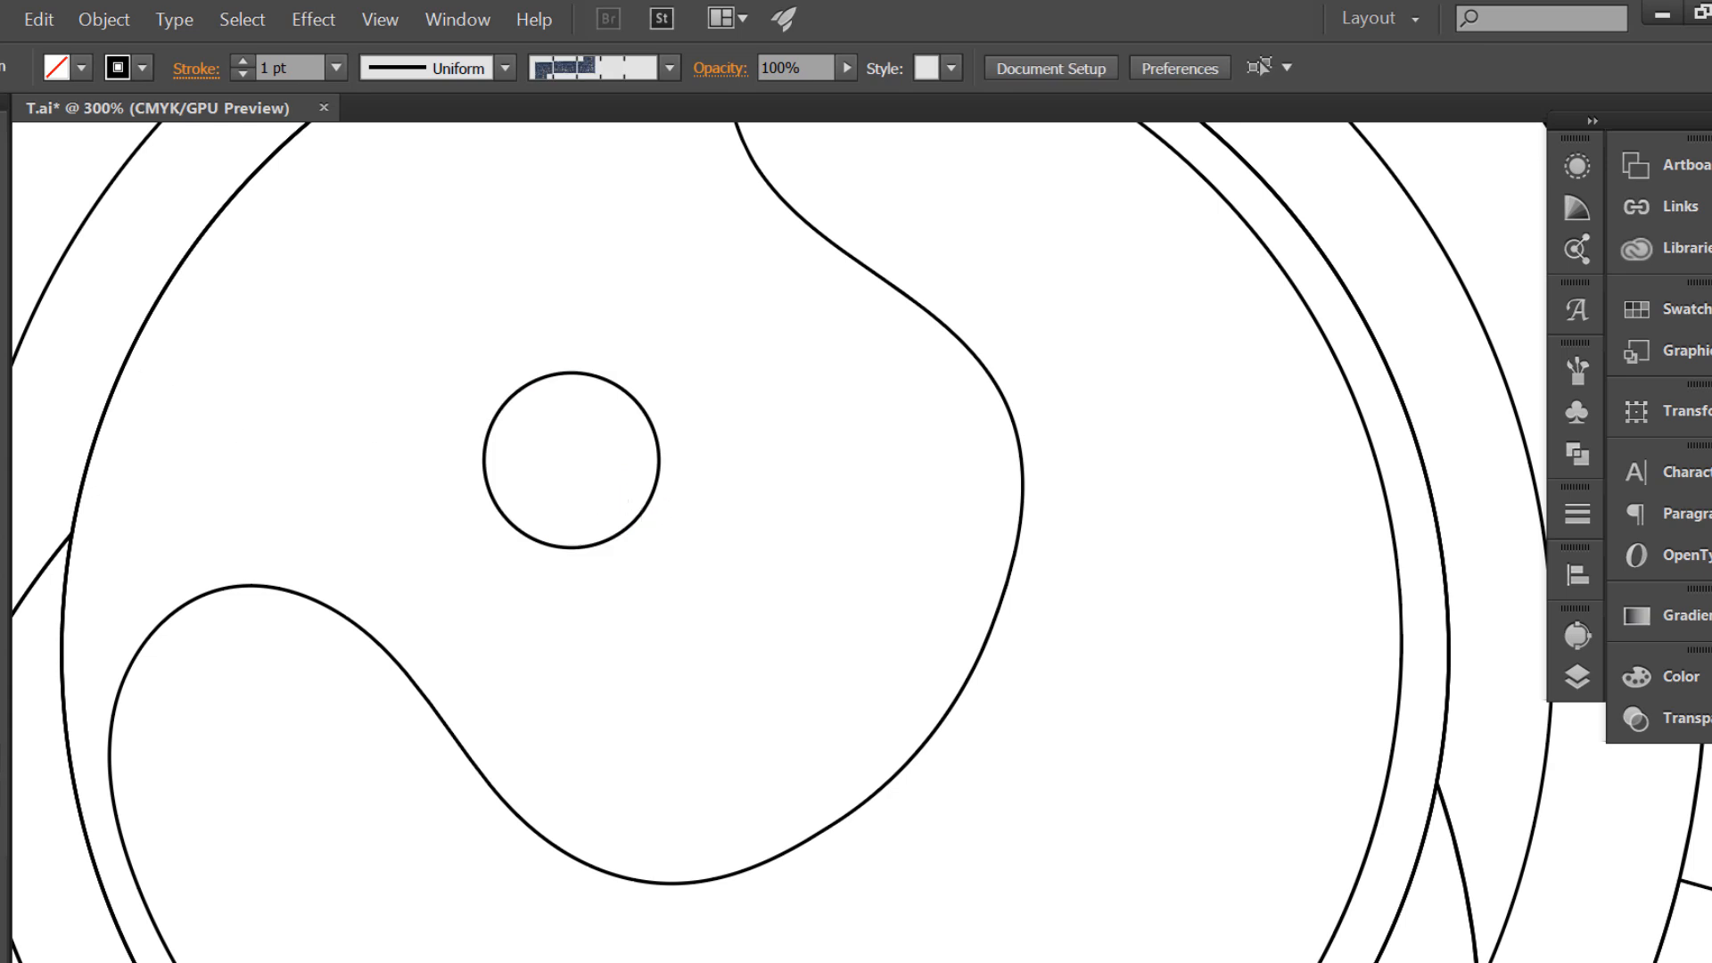
pyautogui.hotkey('shift', 'x')
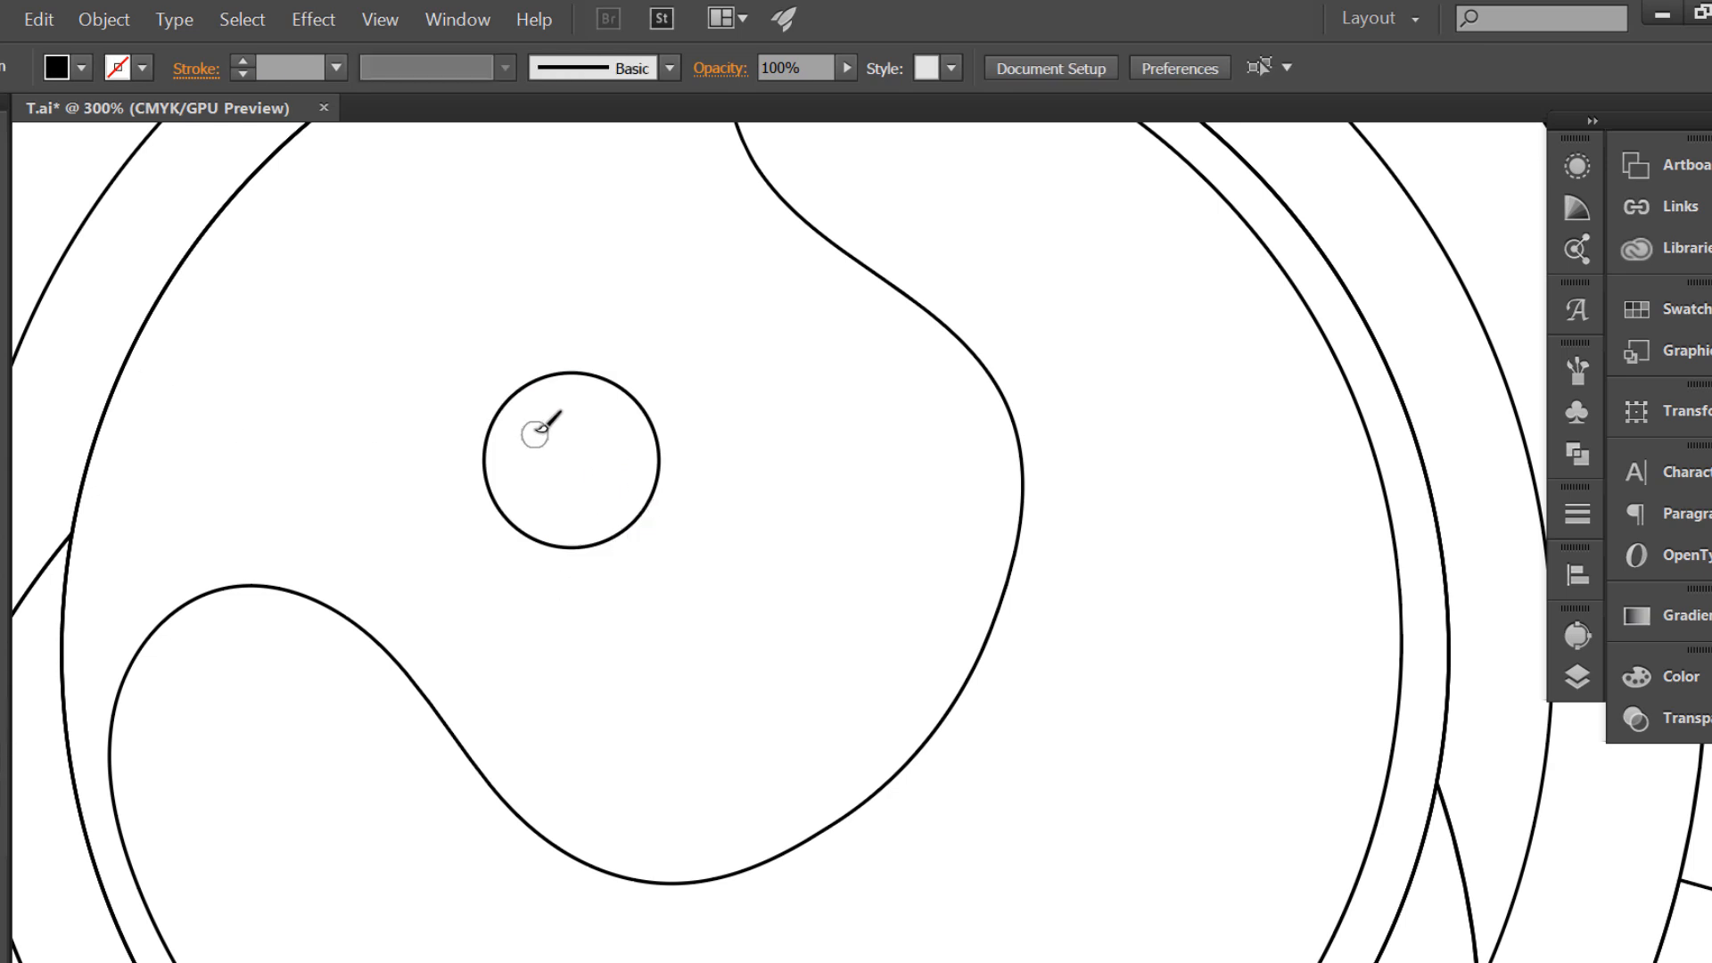
pyautogui.moveTo(520, 423)
pyautogui.mouseDown()
pyautogui.moveTo(600, 402)
pyautogui.moveTo(629, 446)
pyautogui.moveTo(624, 488)
pyautogui.mouseUp()
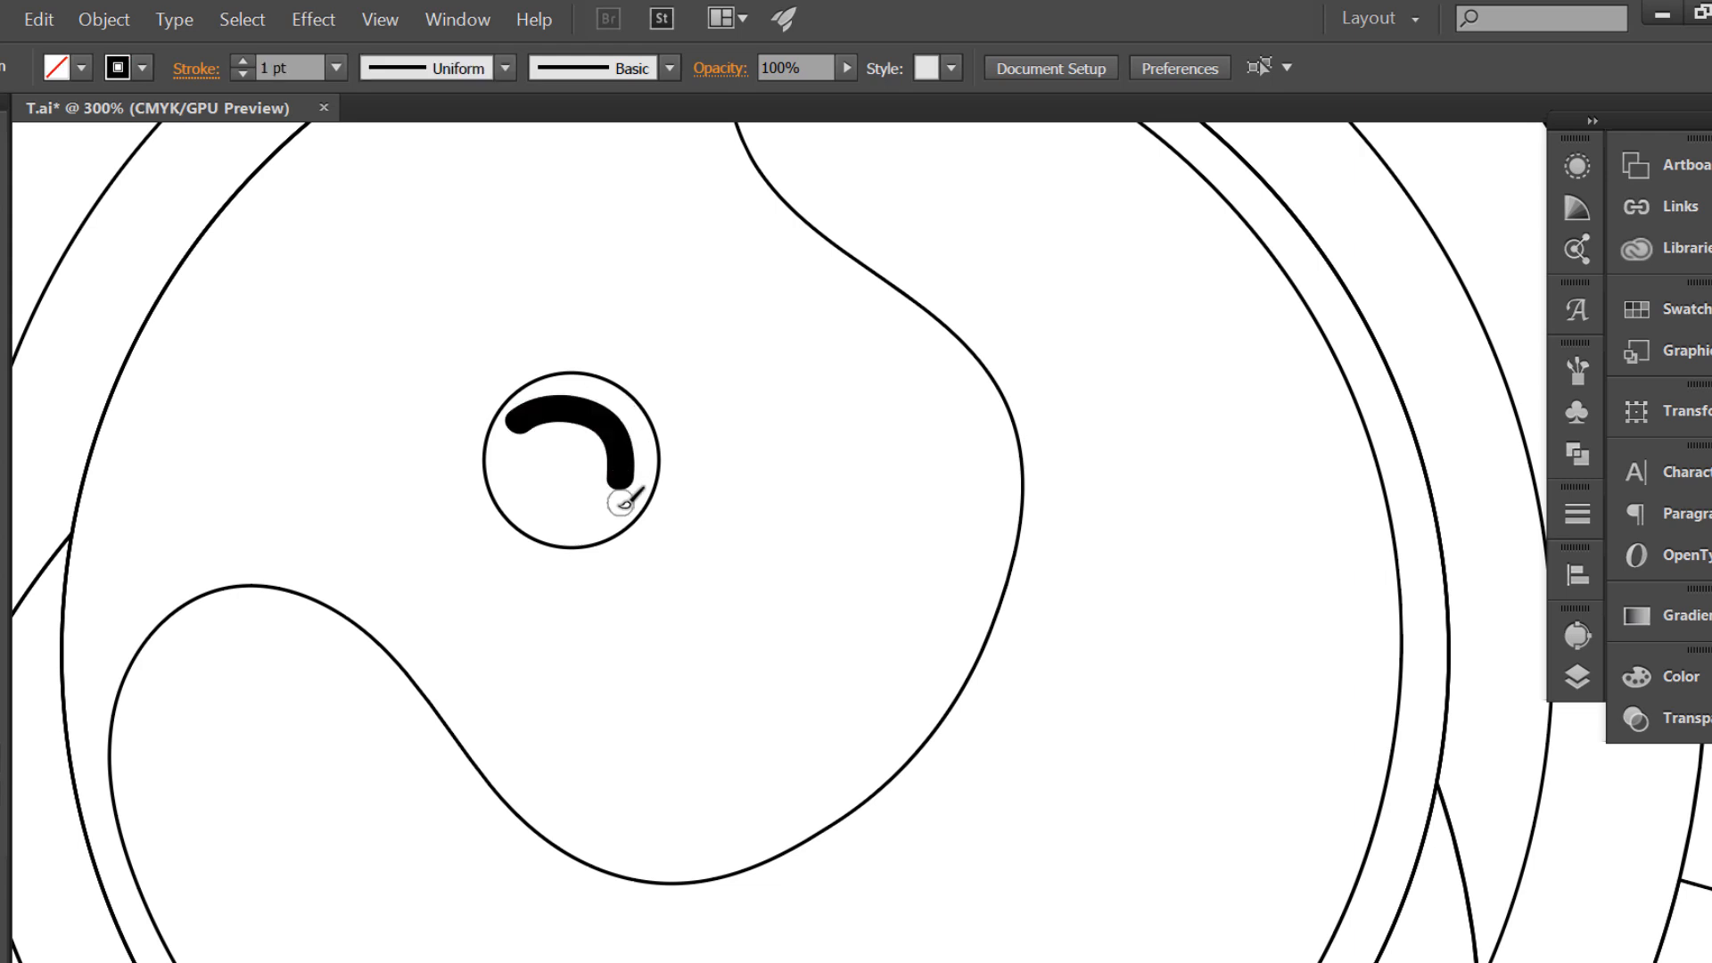
pyautogui.click(615, 509)
# - Duplicate the highlighted bubble around the open area as two medium and three small copies, rotating them differently
pyautogui.hotkey('ctrl', '-')
pyautogui.press('v')
pyautogui.moveTo(553, 398); pyautogui.dragTo(647, 512)
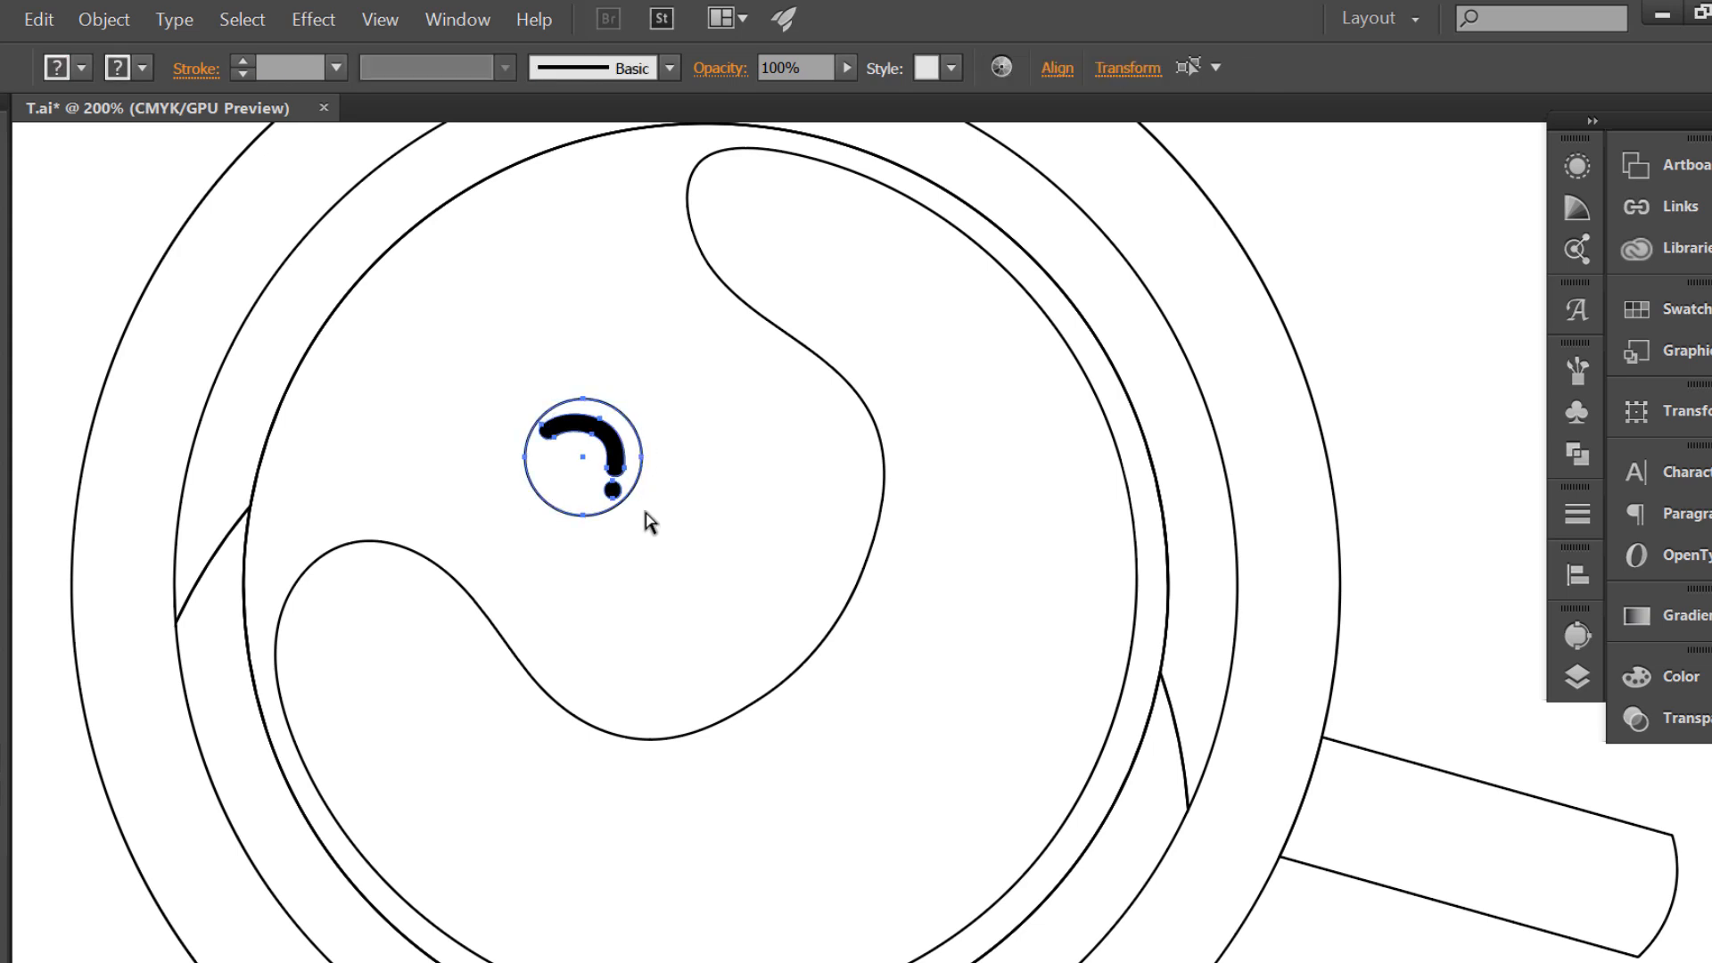
pyautogui.moveTo(601, 456); pyautogui.dragTo(624, 292)
pyautogui.moveTo(609, 417); pyautogui.dragTo(638, 267)
pyautogui.hotkey('ctrl', 'z')
pyautogui.moveTo(494, 370); pyautogui.dragTo(670, 544)
pyautogui.keyDown('alt'); pyautogui.moveTo(644, 469); pyautogui.dragTo(419, 348); pyautogui.keyUp('alt')
pyautogui.moveTo(461, 433); pyautogui.dragTo(460, 432)
pyautogui.click(392, 332)
pyautogui.moveTo(419, 357); pyautogui.dragTo(458, 390)
pyautogui.moveTo(396, 319); pyautogui.dragTo(460, 385)
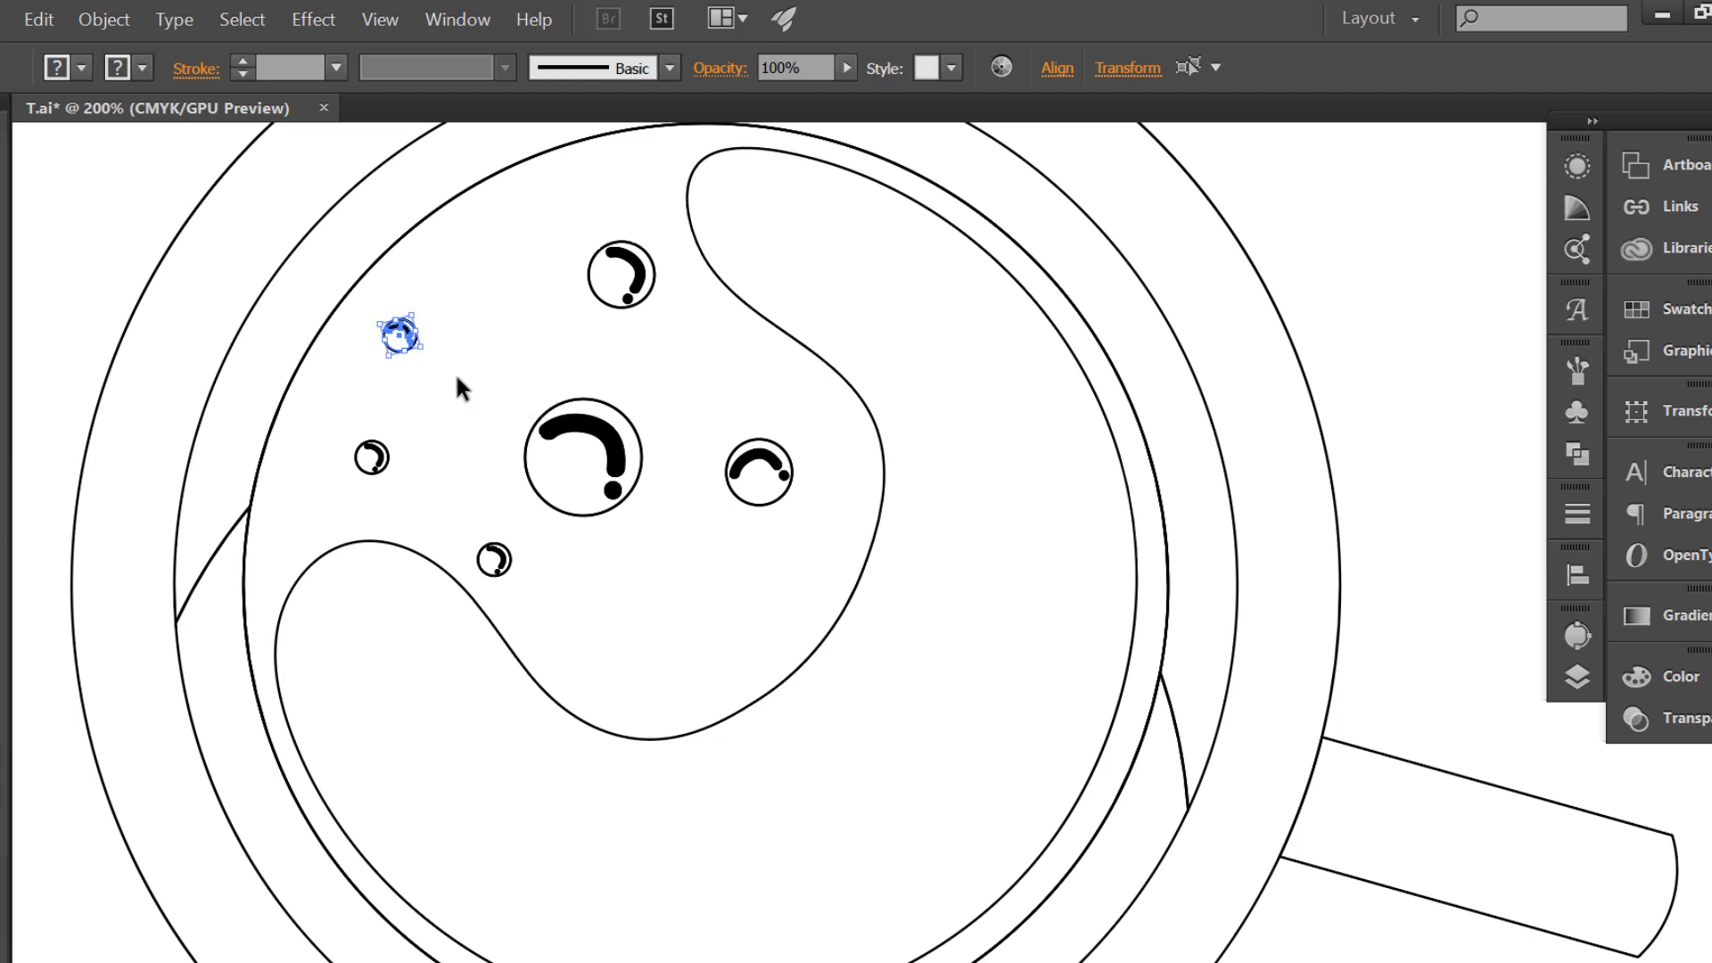
# - Add another small rotated bubble near the upper medium one and a larger rotated bubble near the wavy edge's lower curve
pyautogui.click(457, 377)
pyautogui.click(388, 461)
pyautogui.keyDown('alt'); pyautogui.moveTo(372, 459); pyautogui.dragTo(496, 305); pyautogui.keyUp('alt')
pyautogui.click(623, 489)
pyautogui.keyDown('alt'); pyautogui.moveTo(613, 459); pyautogui.dragTo(702, 635); pyautogui.keyUp('alt')
pyautogui.moveTo(735, 704); pyautogui.dragTo(784, 565)
pyautogui.moveTo(687, 588); pyautogui.dragTo(799, 569)
pyautogui.click(806, 528)
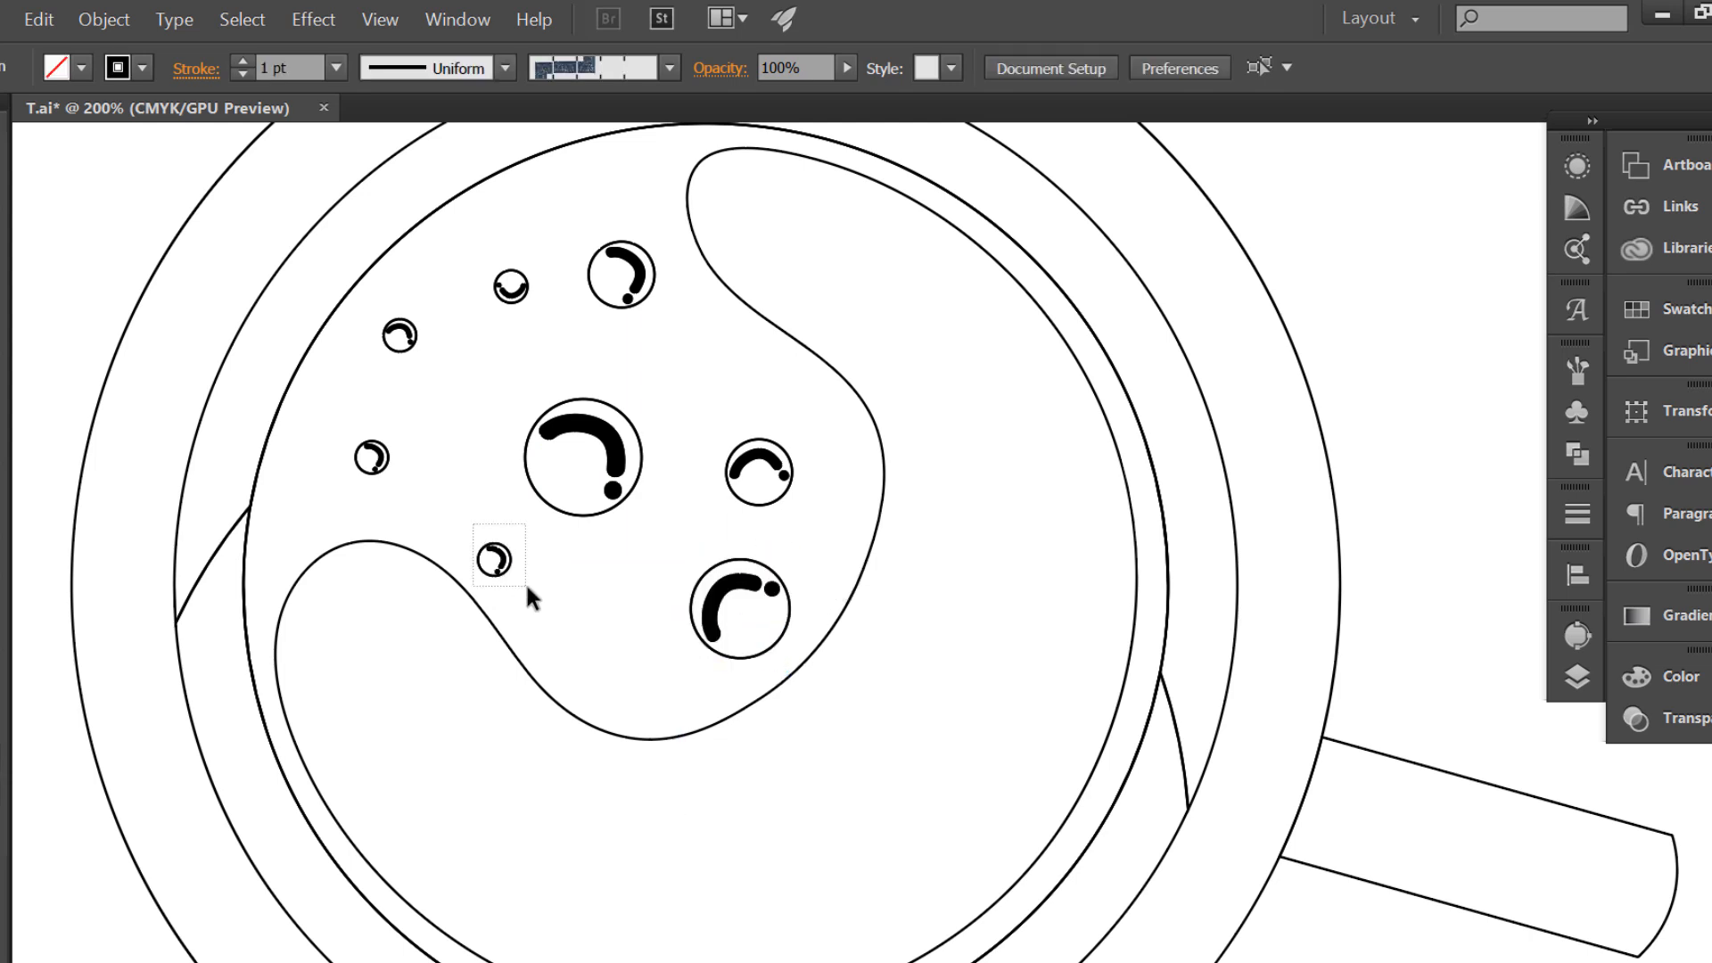
# - Scatter further rotated copies of the small highlighted bubble throughout the remaining gaps in the open area
pyautogui.click(497, 560)
pyautogui.moveTo(499, 540); pyautogui.dragTo(287, 549)
pyautogui.moveTo(287, 550); pyautogui.dragTo(634, 187)
pyautogui.keyDown('alt'); pyautogui.moveTo(633, 187); pyautogui.dragTo(700, 364); pyautogui.keyUp('alt')
pyautogui.keyDown('alt'); pyautogui.moveTo(698, 359); pyautogui.dragTo(578, 681); pyautogui.keyUp('alt')
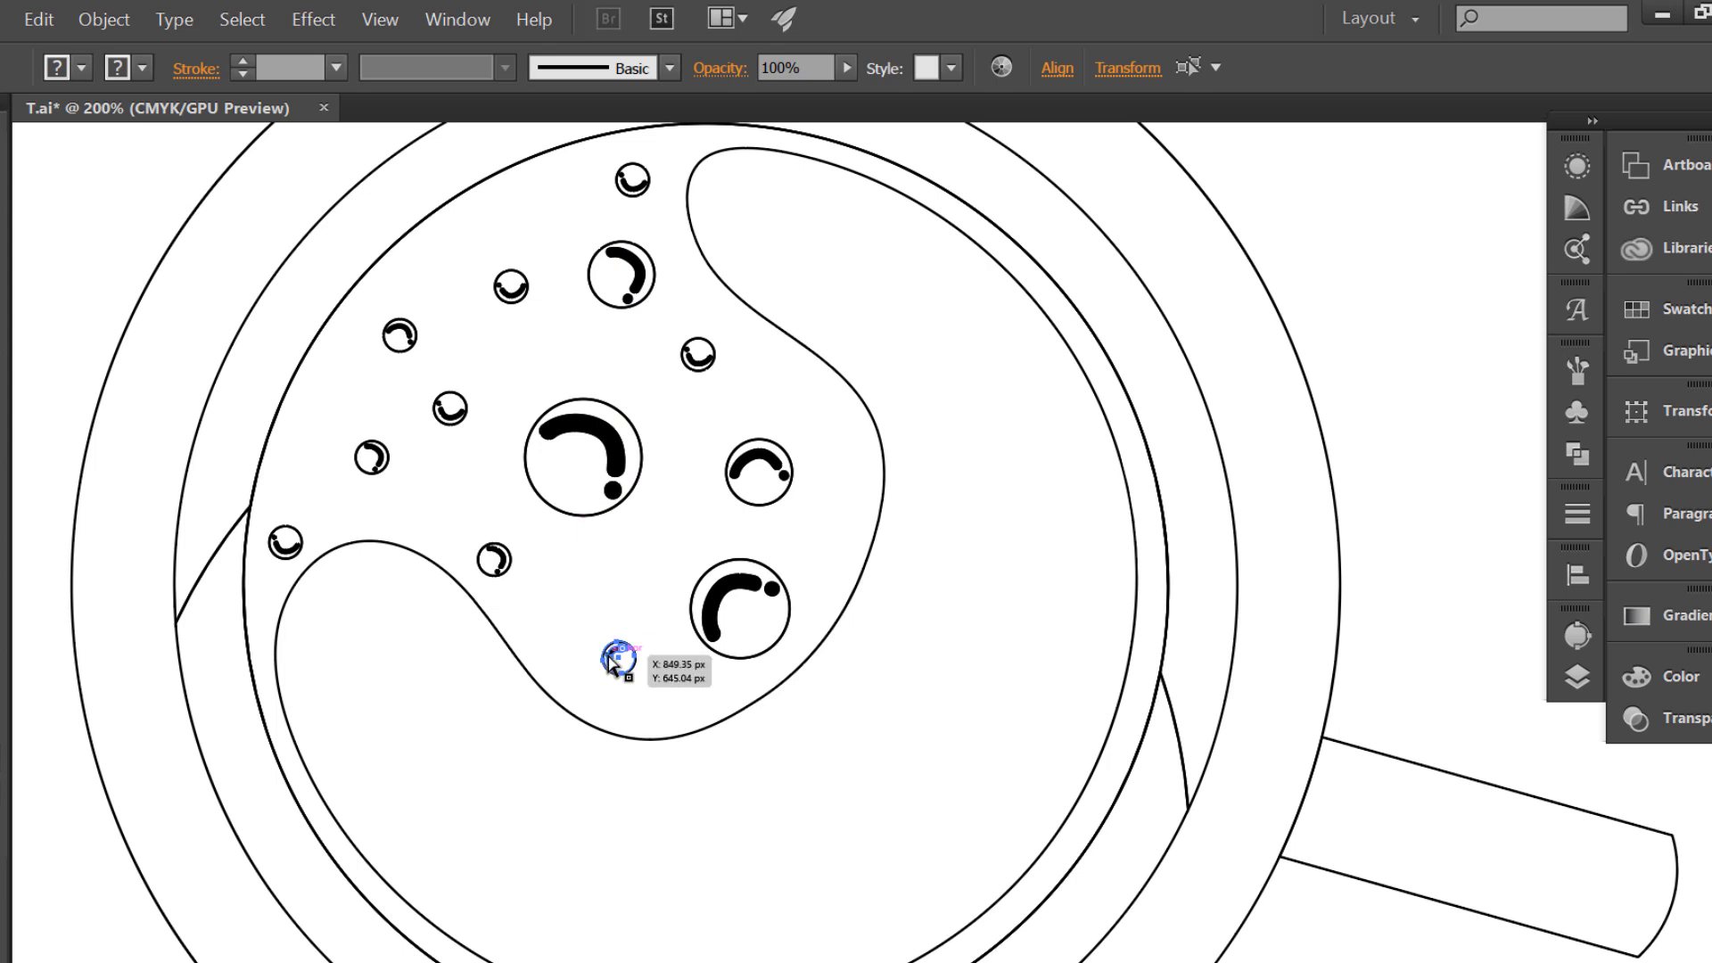
pyautogui.keyDown('alt'); pyautogui.moveTo(650, 625); pyautogui.dragTo(588, 263); pyautogui.keyUp('alt')
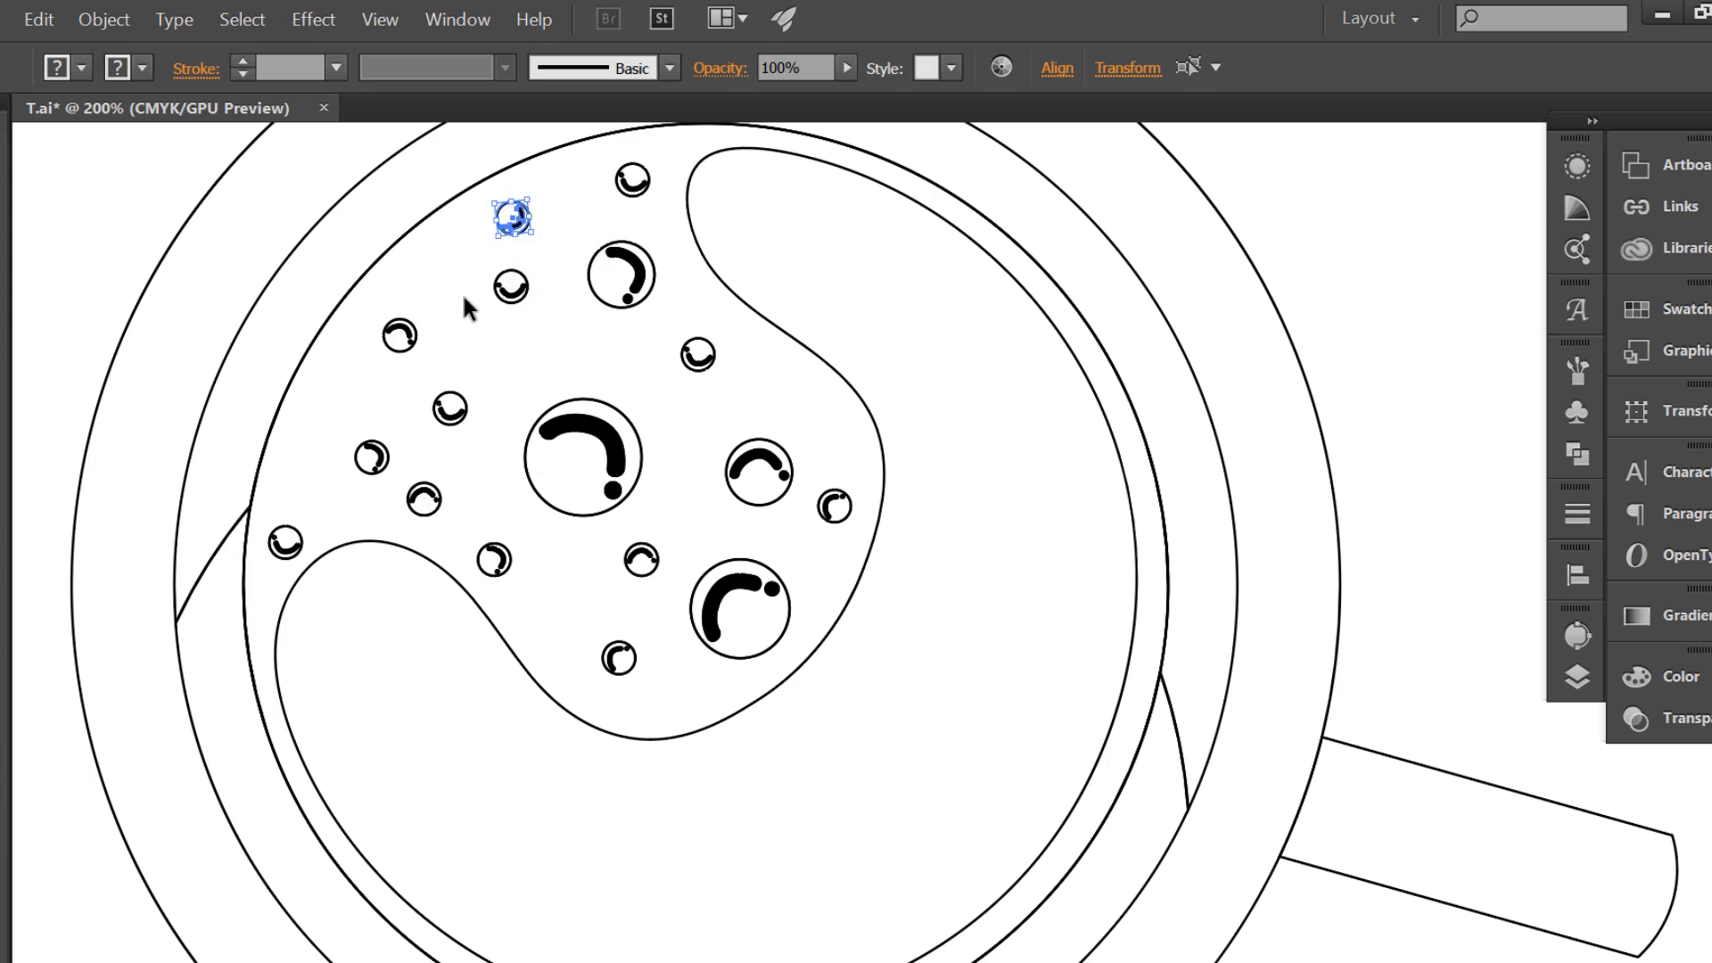
# - Draw many tiny plain circles of varying size between the highlighted bubbles across the open area
pyautogui.click(342, 394)
pyautogui.moveTo(364, 389); pyautogui.dragTo(372, 398)
pyautogui.moveTo(323, 516); pyautogui.dragTo(329, 522)
pyautogui.moveTo(259, 616); pyautogui.dragTo(261, 618)
pyautogui.moveTo(495, 491); pyautogui.dragTo(497, 489)
pyautogui.moveTo(309, 449); pyautogui.dragTo(319, 458)
pyautogui.moveTo(452, 260); pyautogui.dragTo(461, 260)
pyautogui.moveTo(333, 336); pyautogui.dragTo(342, 344)
pyautogui.moveTo(612, 346); pyautogui.dragTo(616, 350)
pyautogui.moveTo(692, 416); pyautogui.dragTo(698, 426)
pyautogui.moveTo(586, 584); pyautogui.dragTo(595, 594)
pyautogui.moveTo(692, 692); pyautogui.dragTo(705, 705)
pyautogui.moveTo(828, 550); pyautogui.dragTo(843, 562)
pyautogui.moveTo(853, 443); pyautogui.dragTo(856, 443)
pyautogui.moveTo(776, 367); pyautogui.dragTo(784, 375)
pyautogui.moveTo(698, 304); pyautogui.dragTo(682, 303)
pyautogui.moveTo(670, 135); pyautogui.dragTo(695, 160)
pyautogui.moveTo(556, 182); pyautogui.dragTo(559, 190)
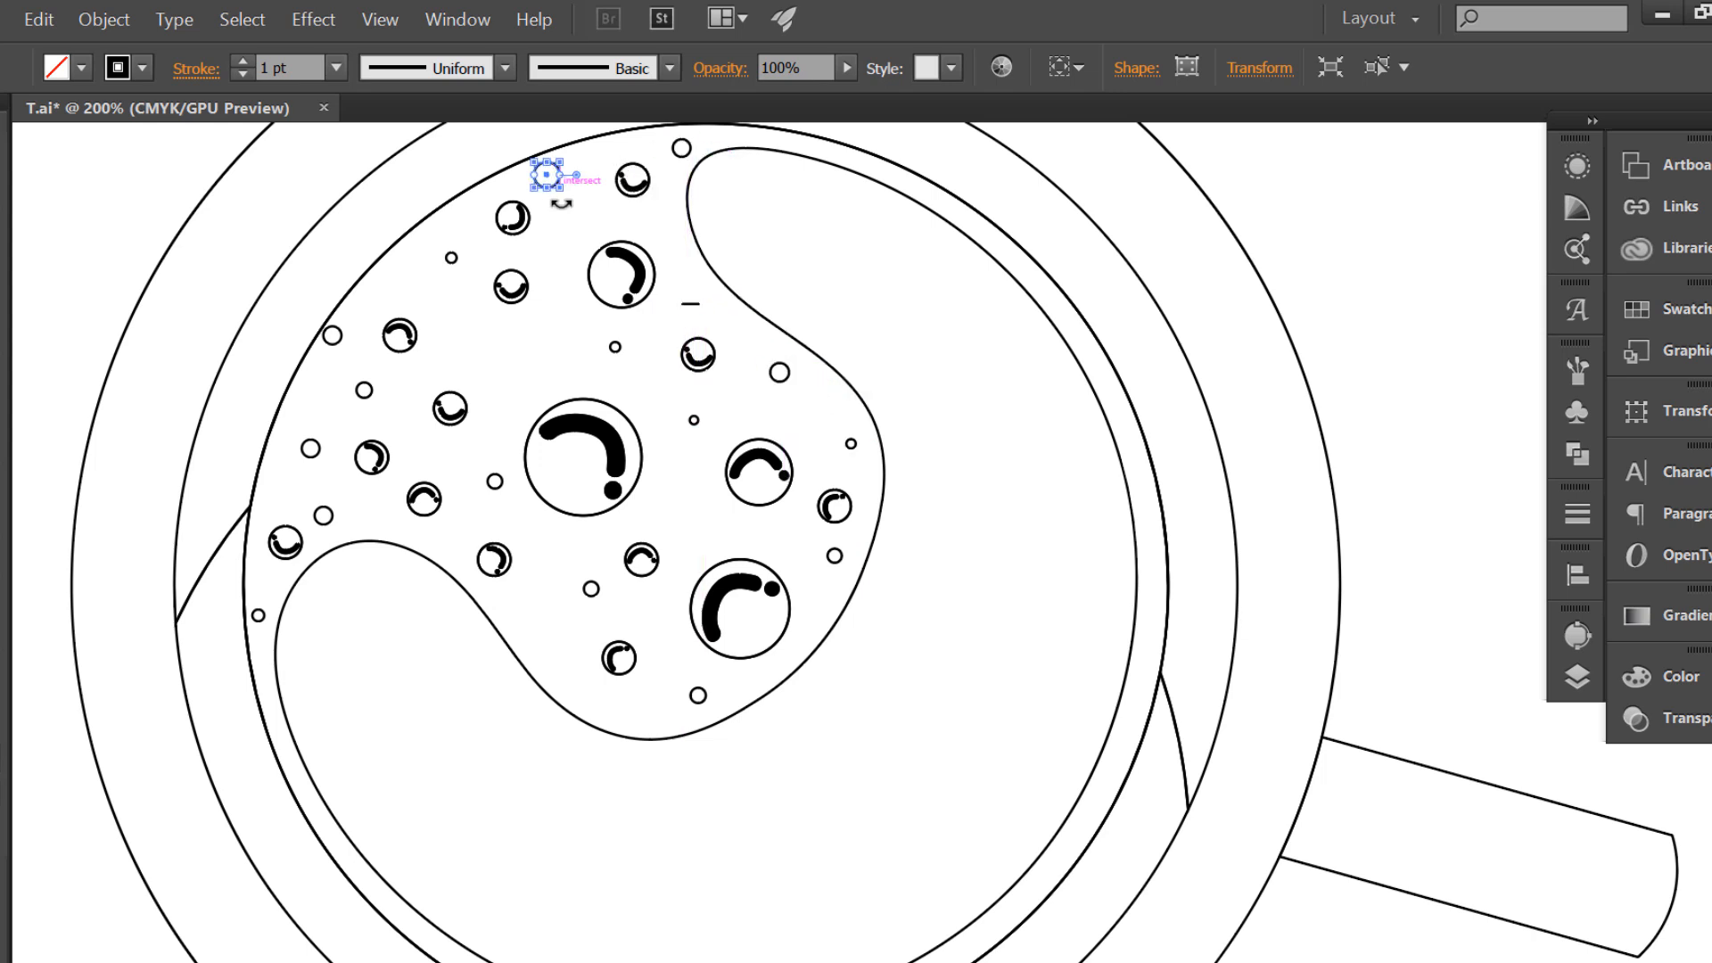
pyautogui.moveTo(545, 344); pyautogui.dragTo(491, 380)
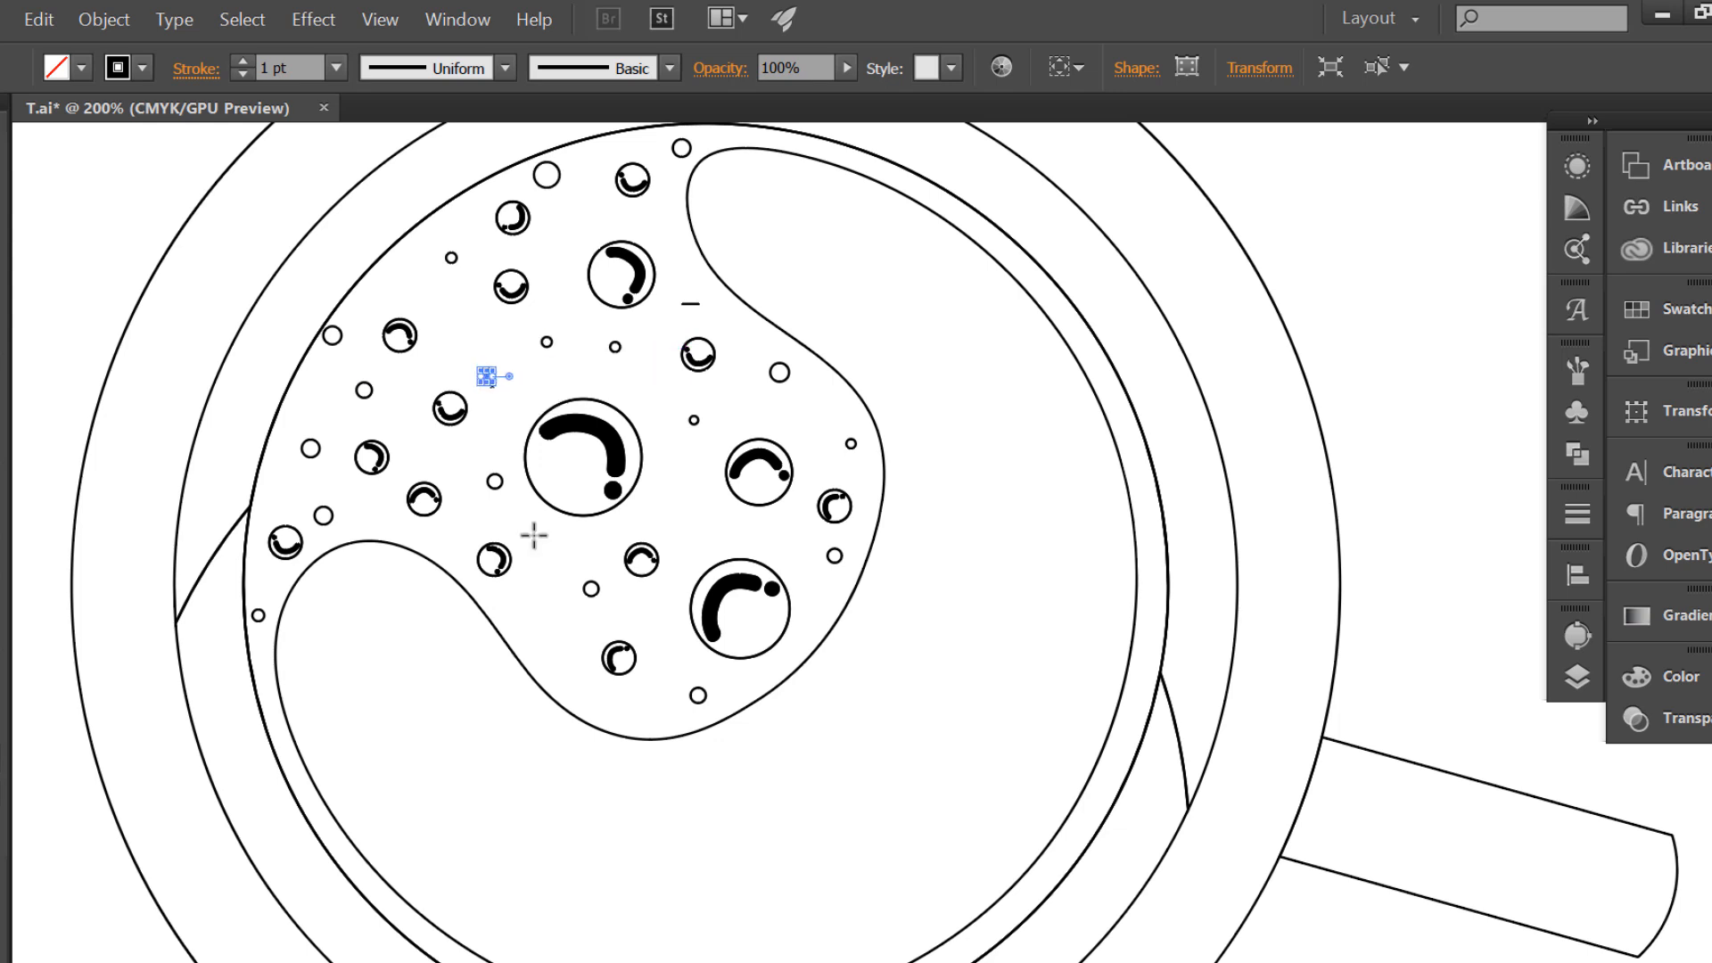
pyautogui.moveTo(558, 671); pyautogui.dragTo(568, 678)
pyautogui.moveTo(692, 493); pyautogui.dragTo(698, 501)
pyautogui.scroll(2, 812, 230)
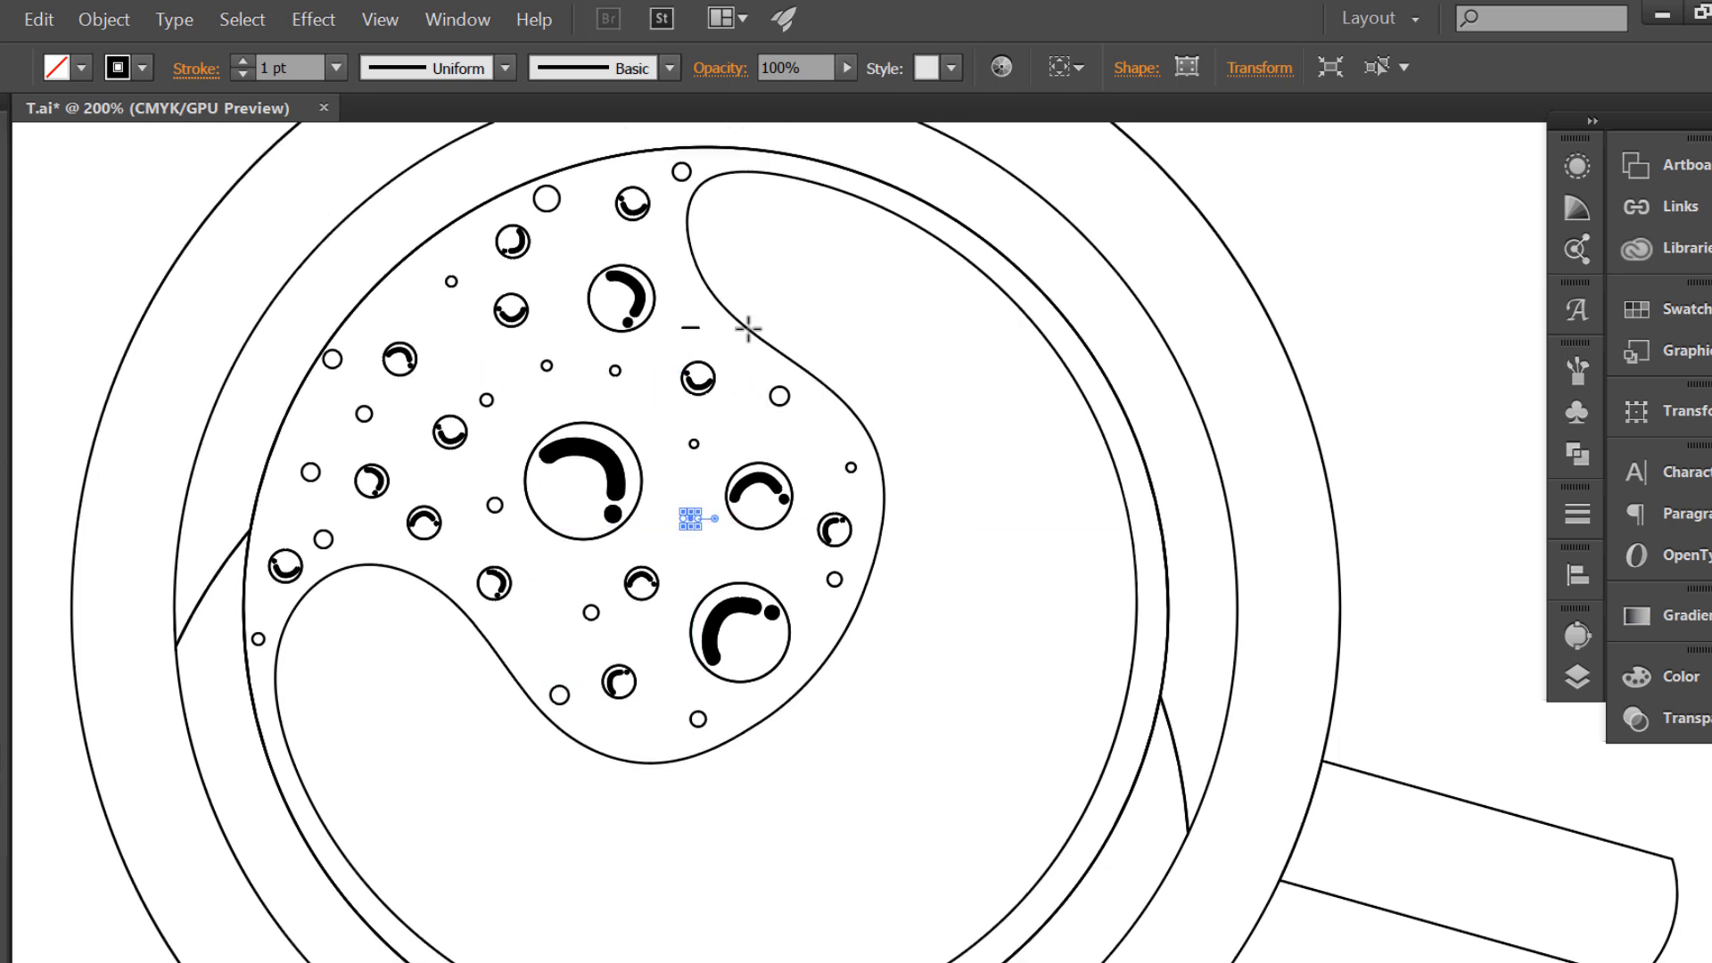
pyautogui.press('v')
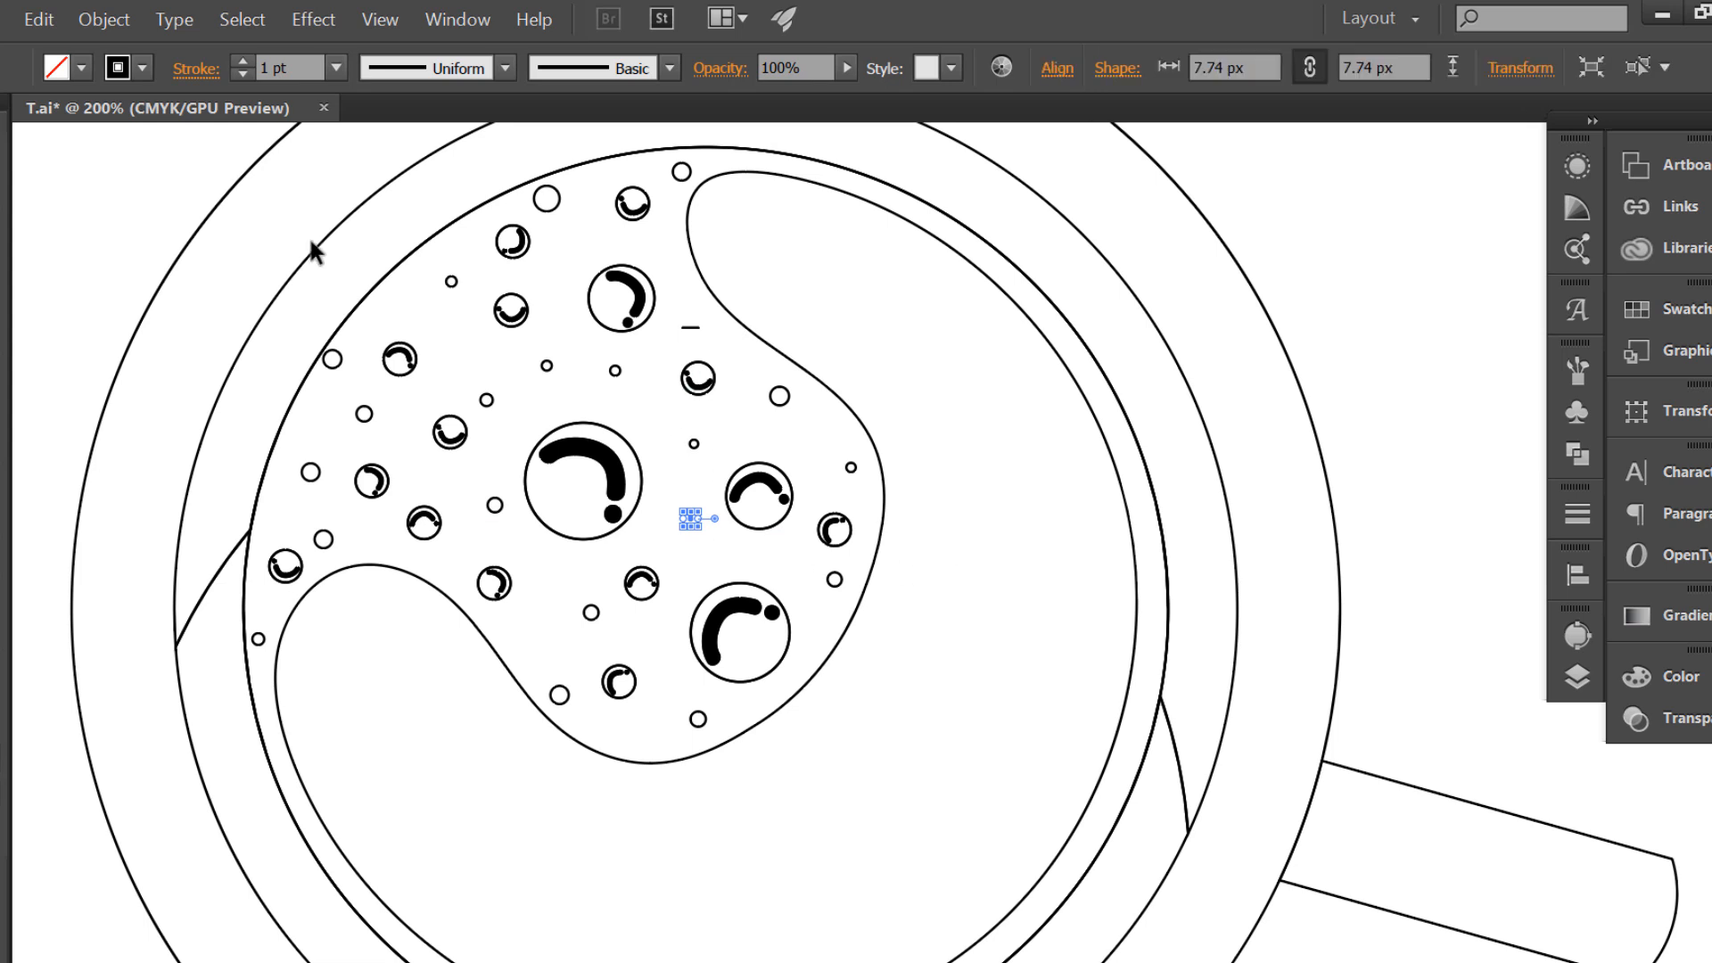
pyautogui.keyDown('alt'); pyautogui.scroll(-1, 650, 348); pyautogui.keyUp('alt')
pyautogui.scroll(2, 651, 352)
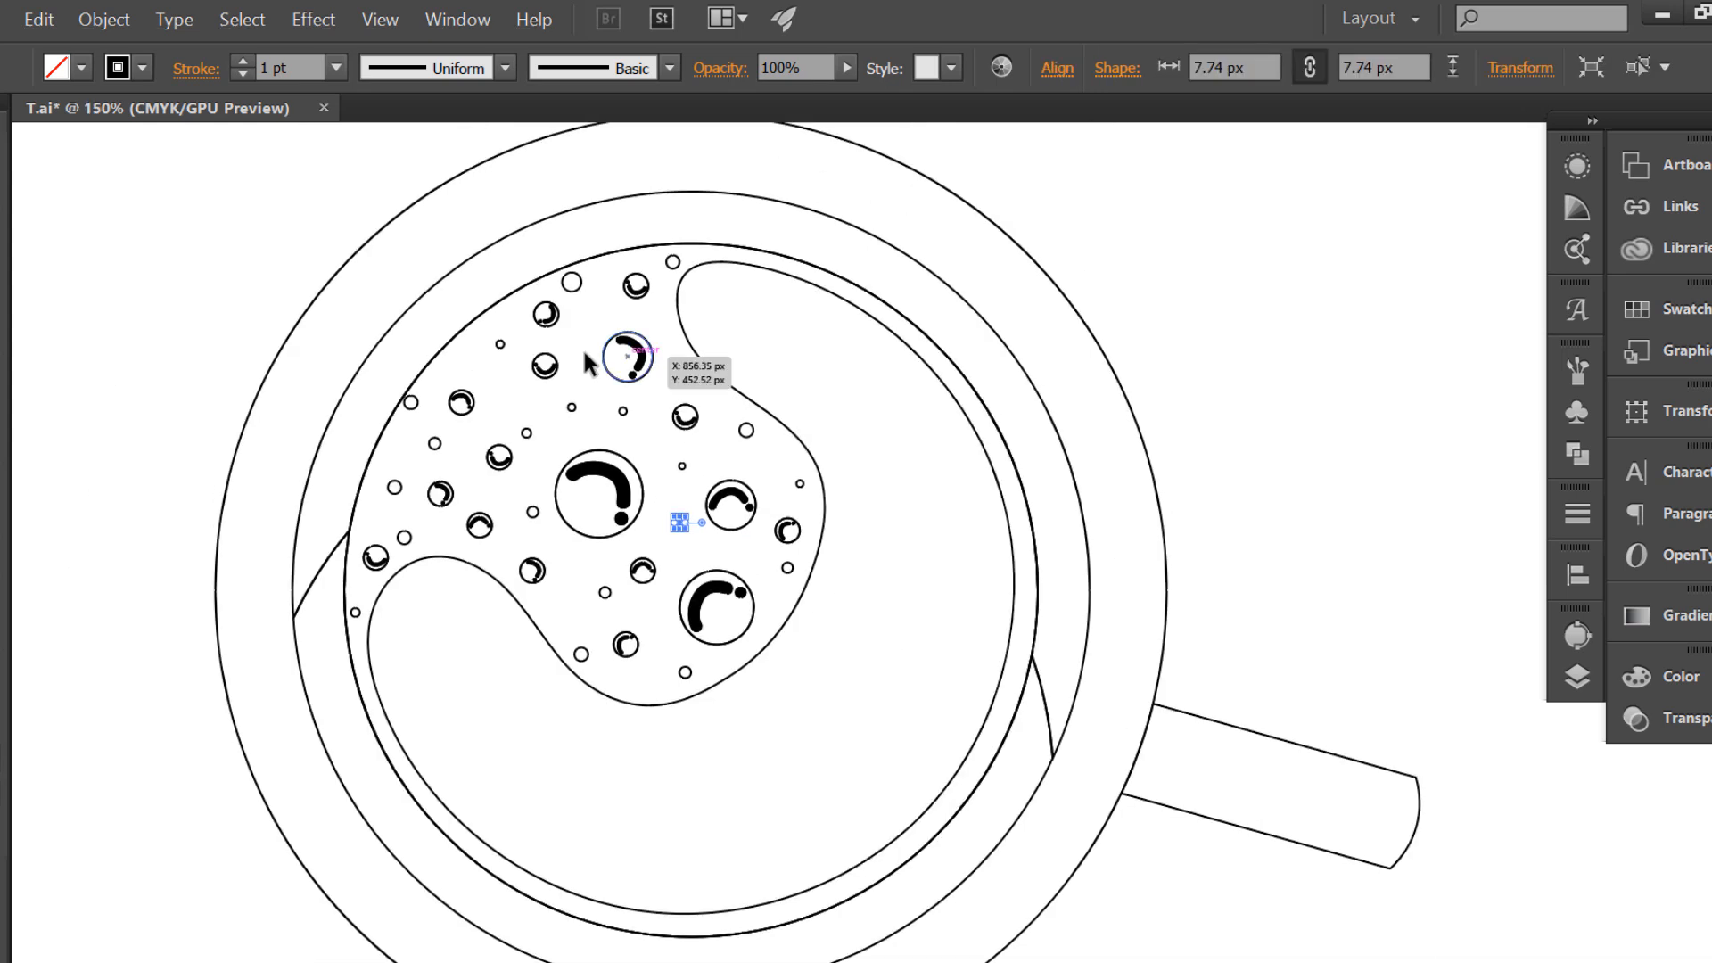
pyautogui.click(322, 258)
# - Fill the wavy inner shape with the palette's dark reddish brown using the Eyedropper
pyautogui.keyDown('alt'); pyautogui.scroll(-1, 544, 215); pyautogui.keyUp('alt')
pyautogui.scroll(2, 642, 218)
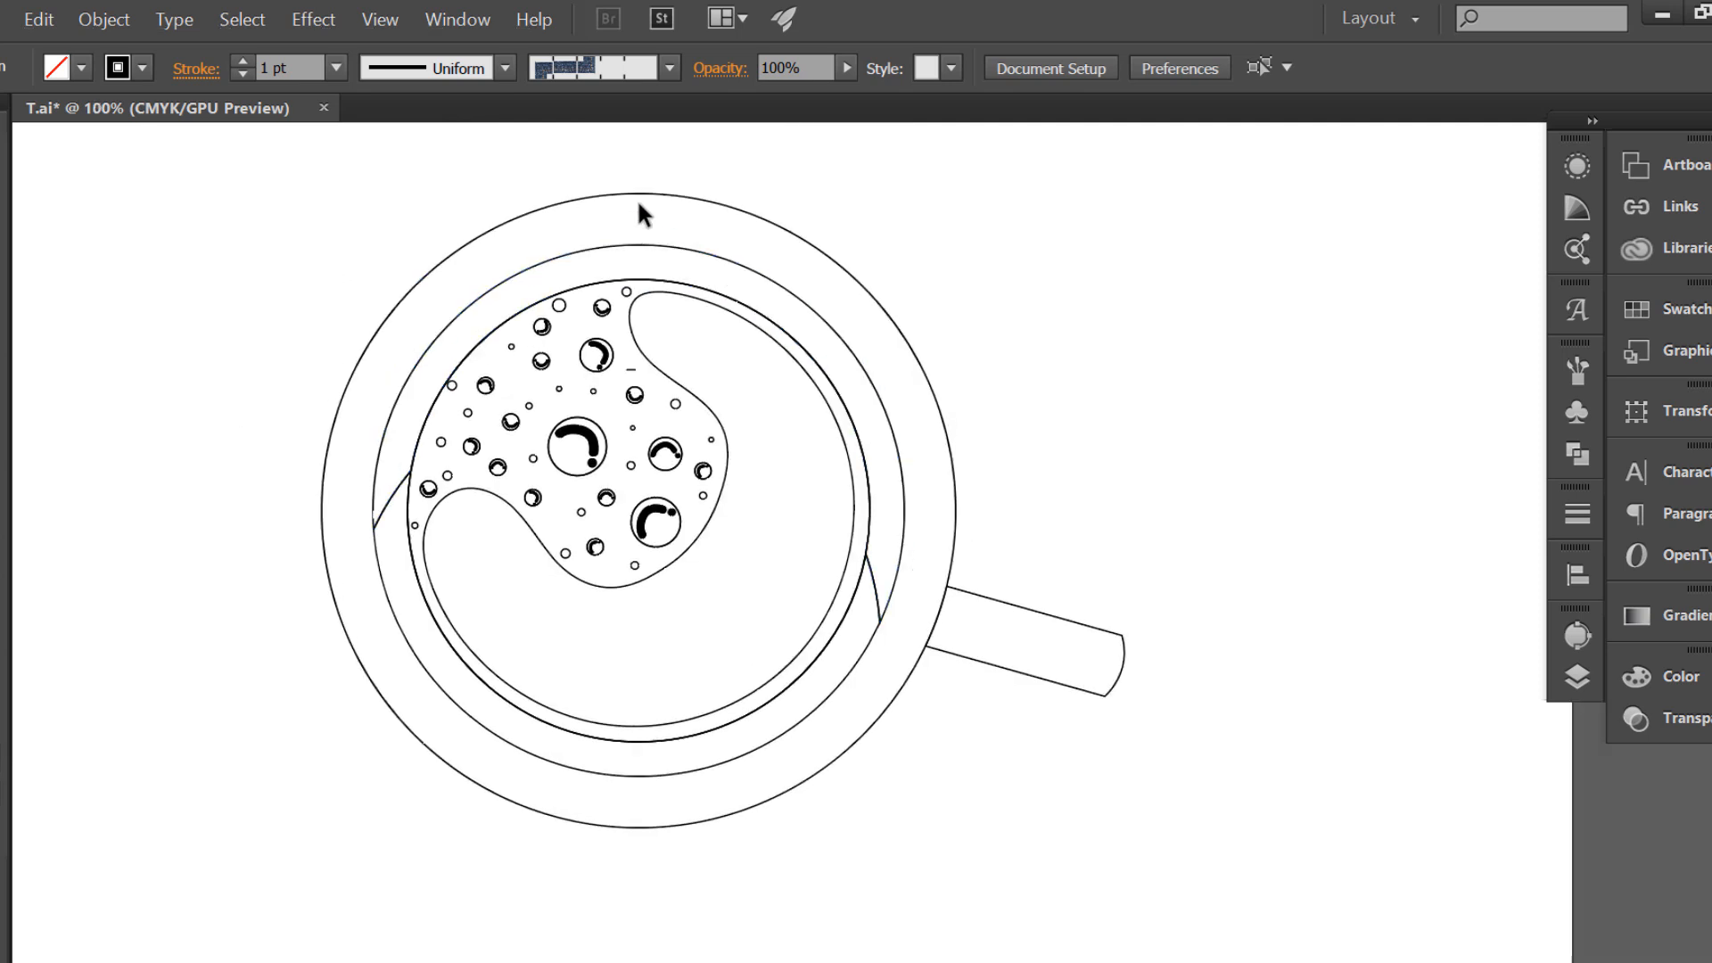
pyautogui.click(855, 432)
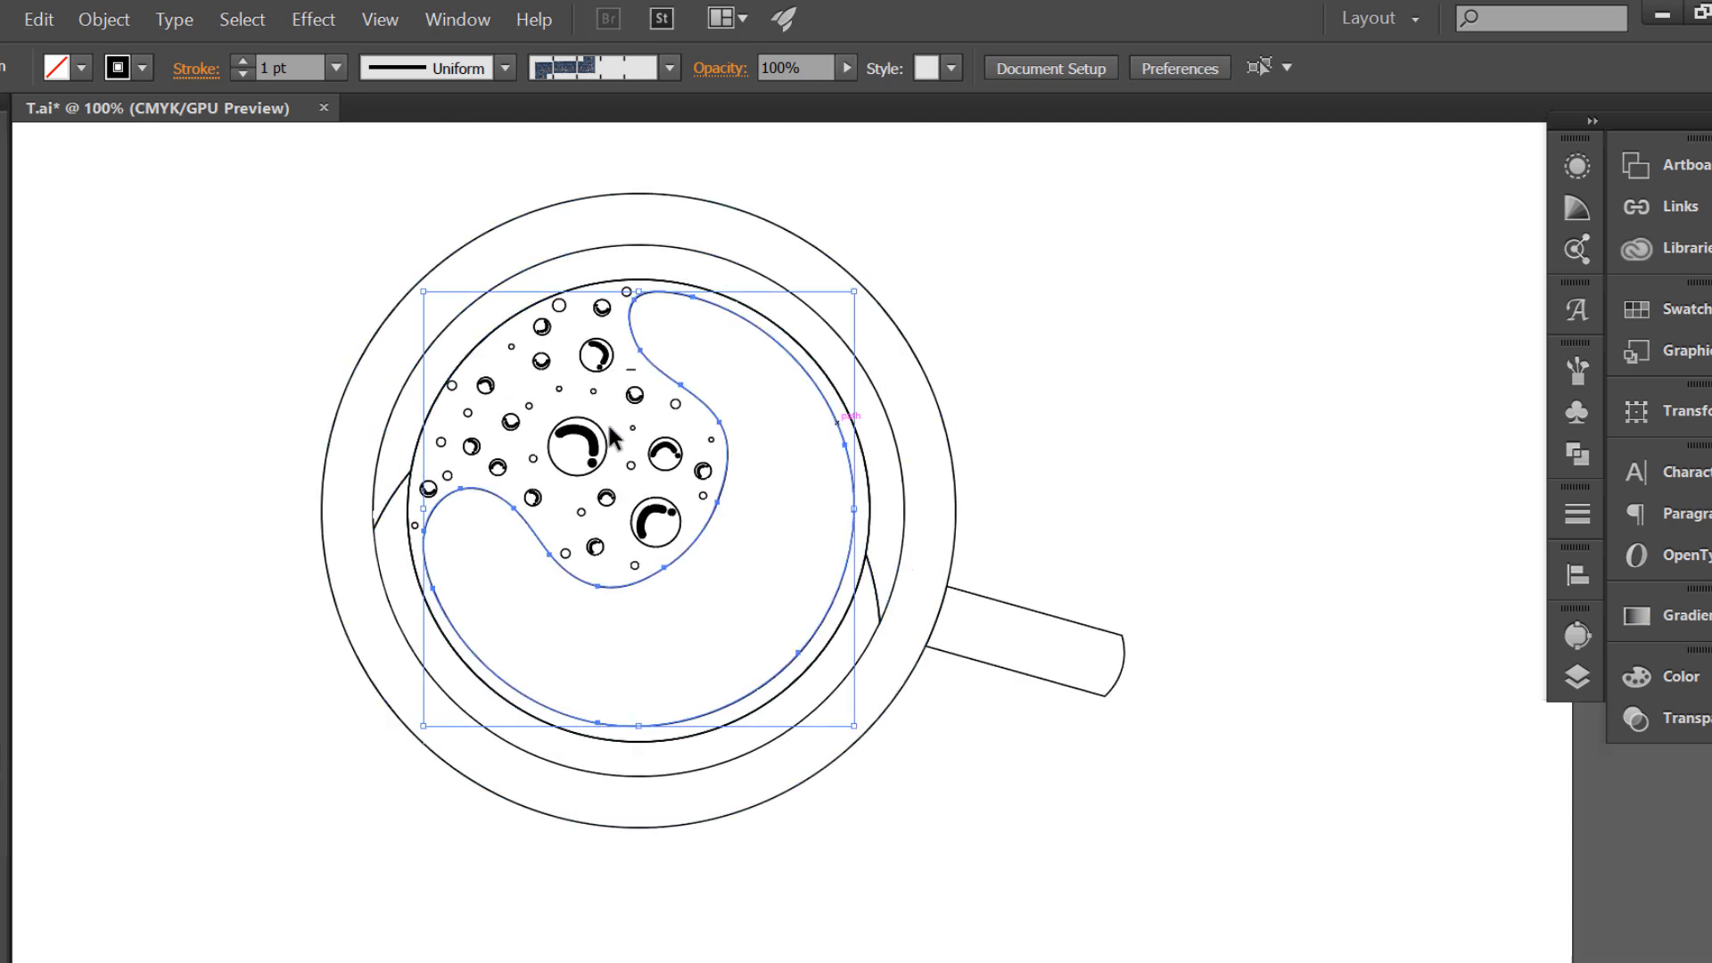
pyautogui.keyDown('alt'); pyautogui.scroll(-1, 749, 432); pyautogui.keyUp('alt')
pyautogui.scroll(2, 695, 411)
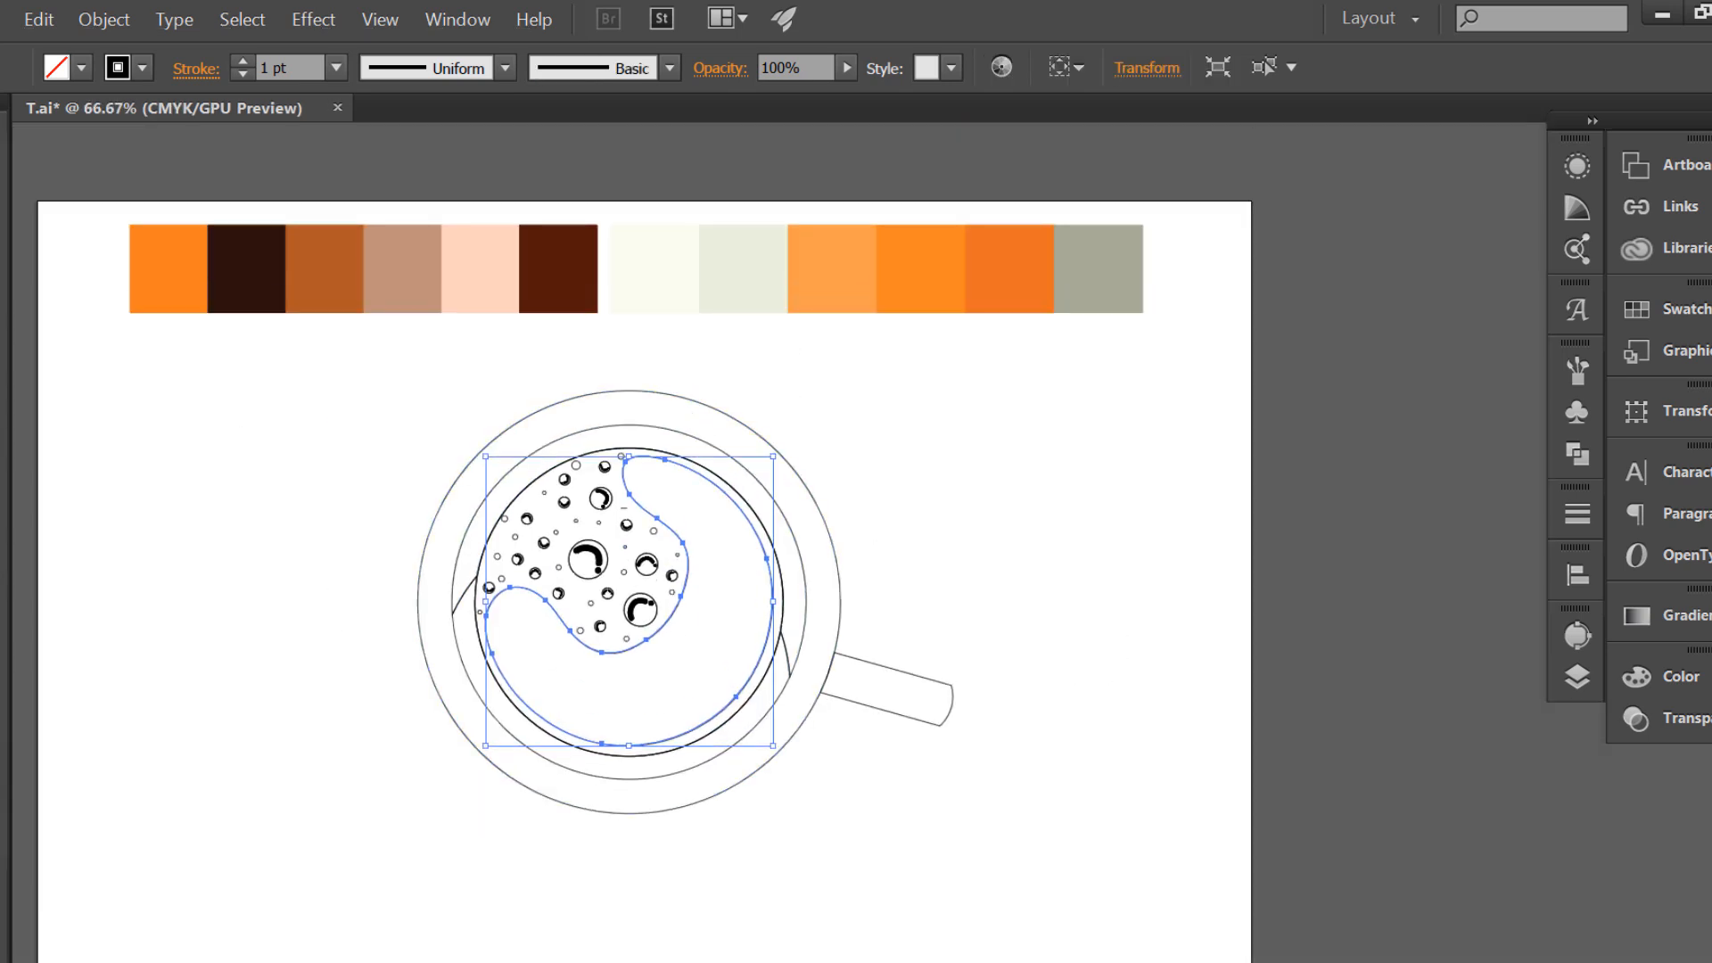
pyautogui.press('i')
pyautogui.click(551, 269)
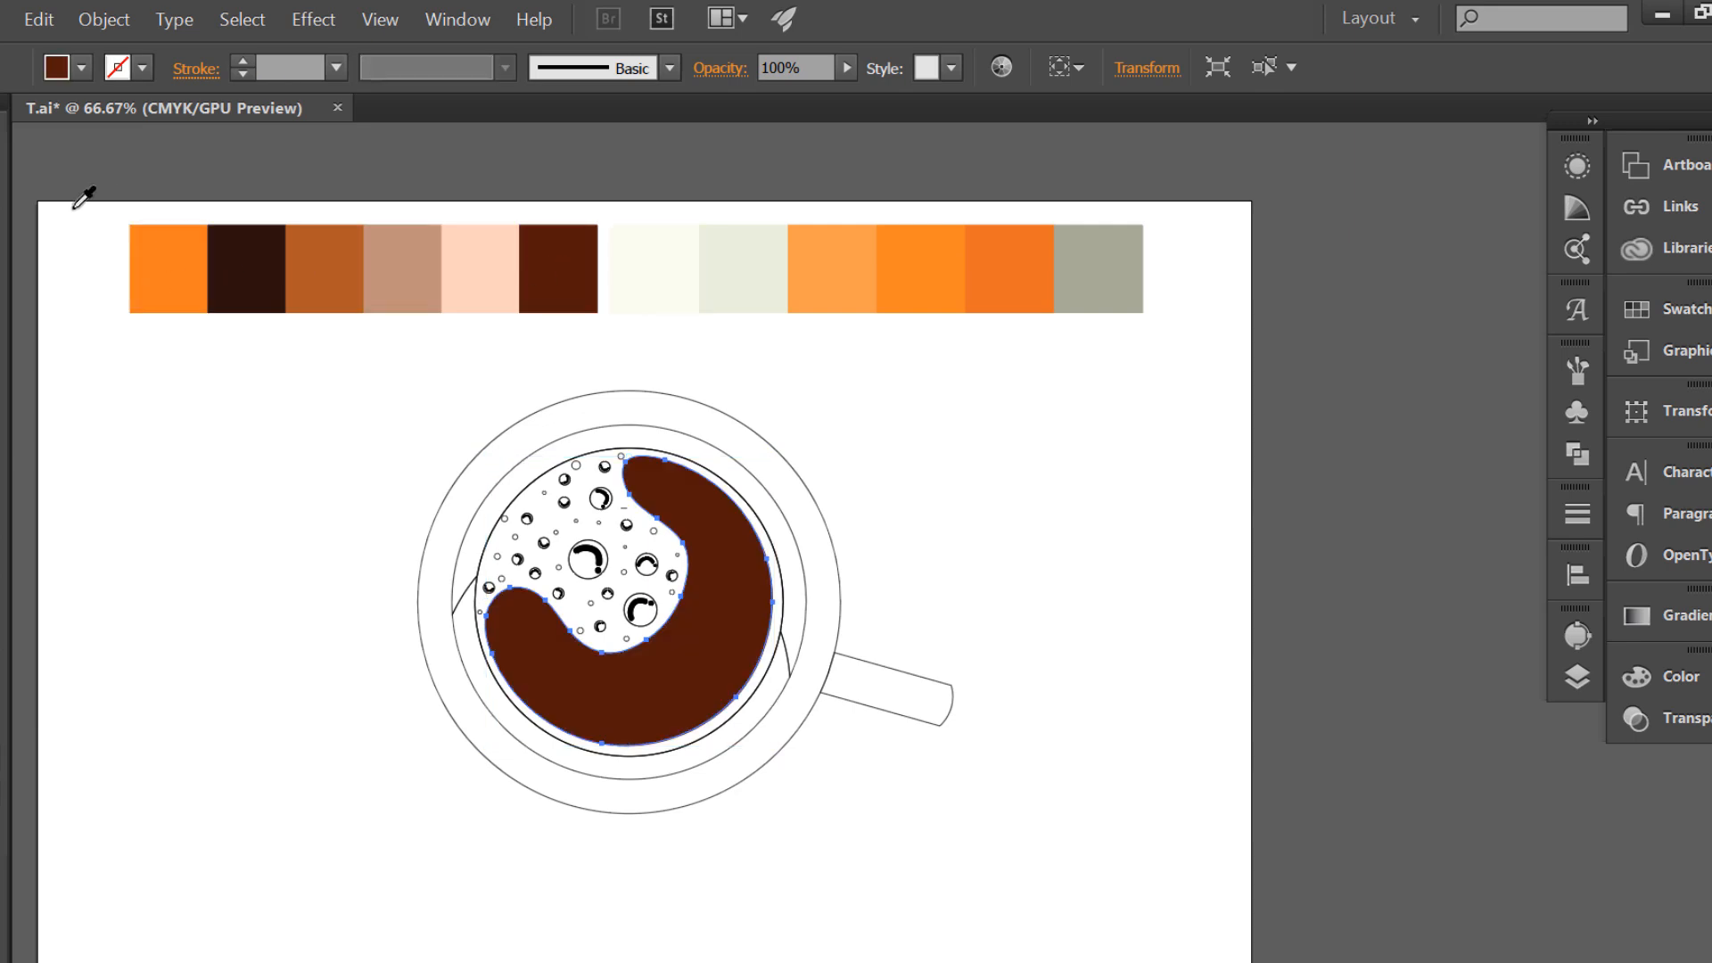
# - Fill the innermost circle behind the bubbles with the palette's medium orange-brown using the Eyedropper
pyautogui.press('v')
pyautogui.click(575, 464)
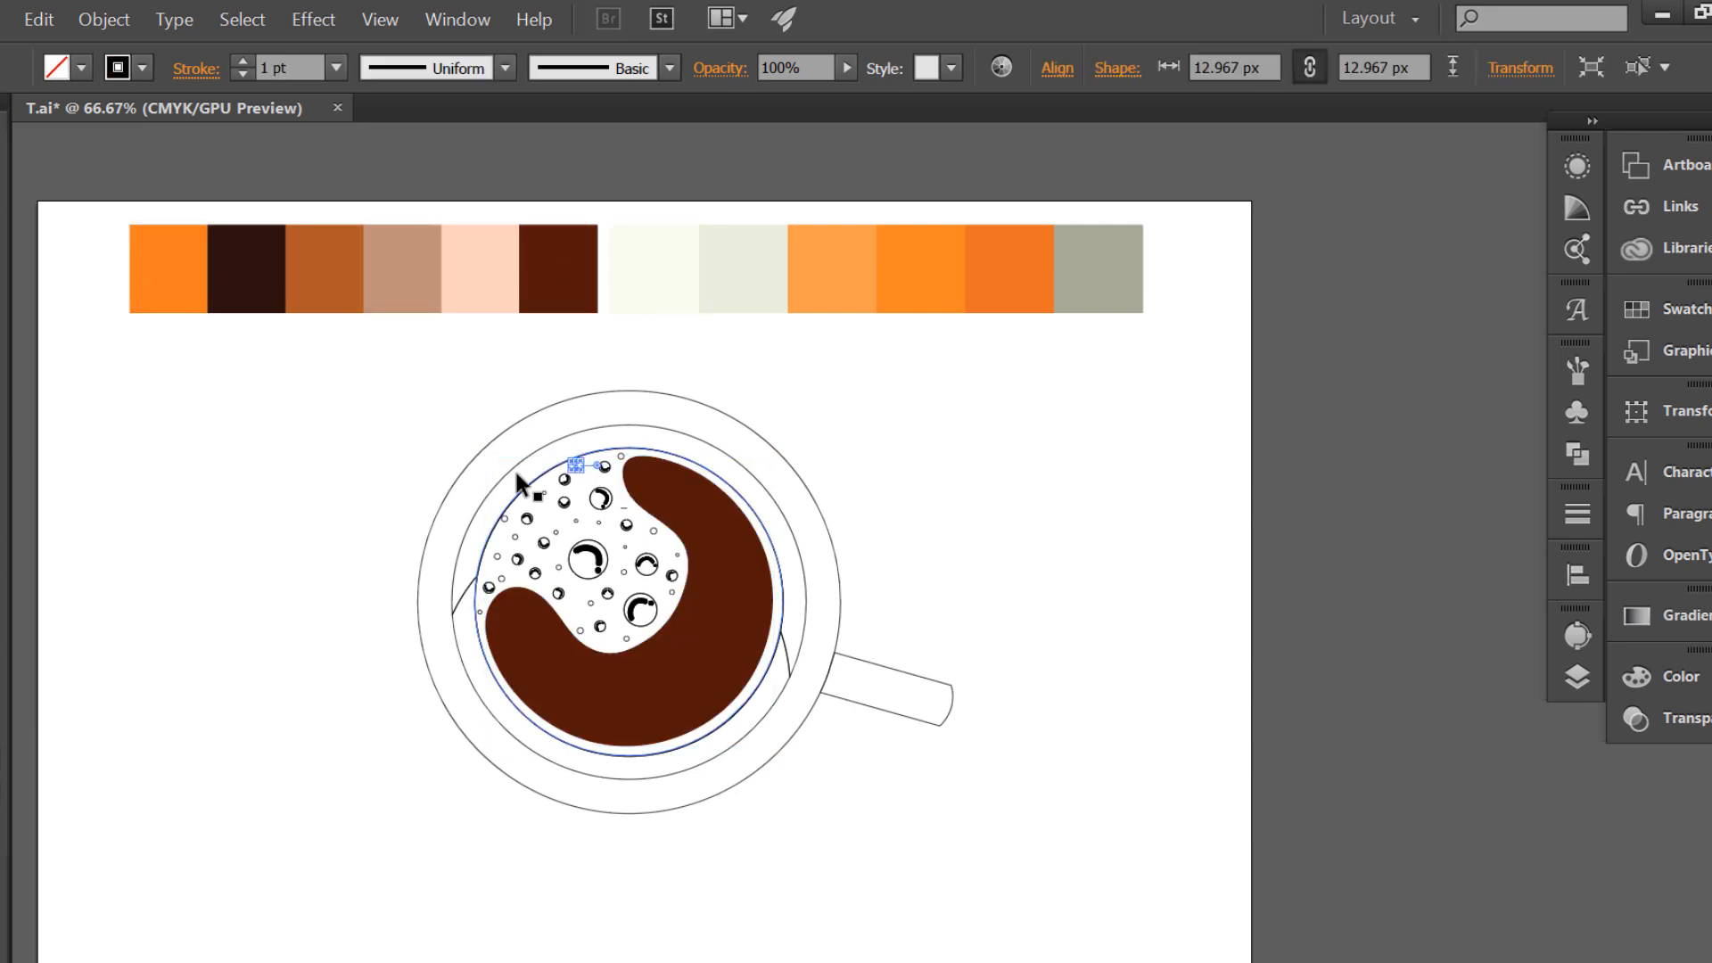
pyautogui.click(545, 489)
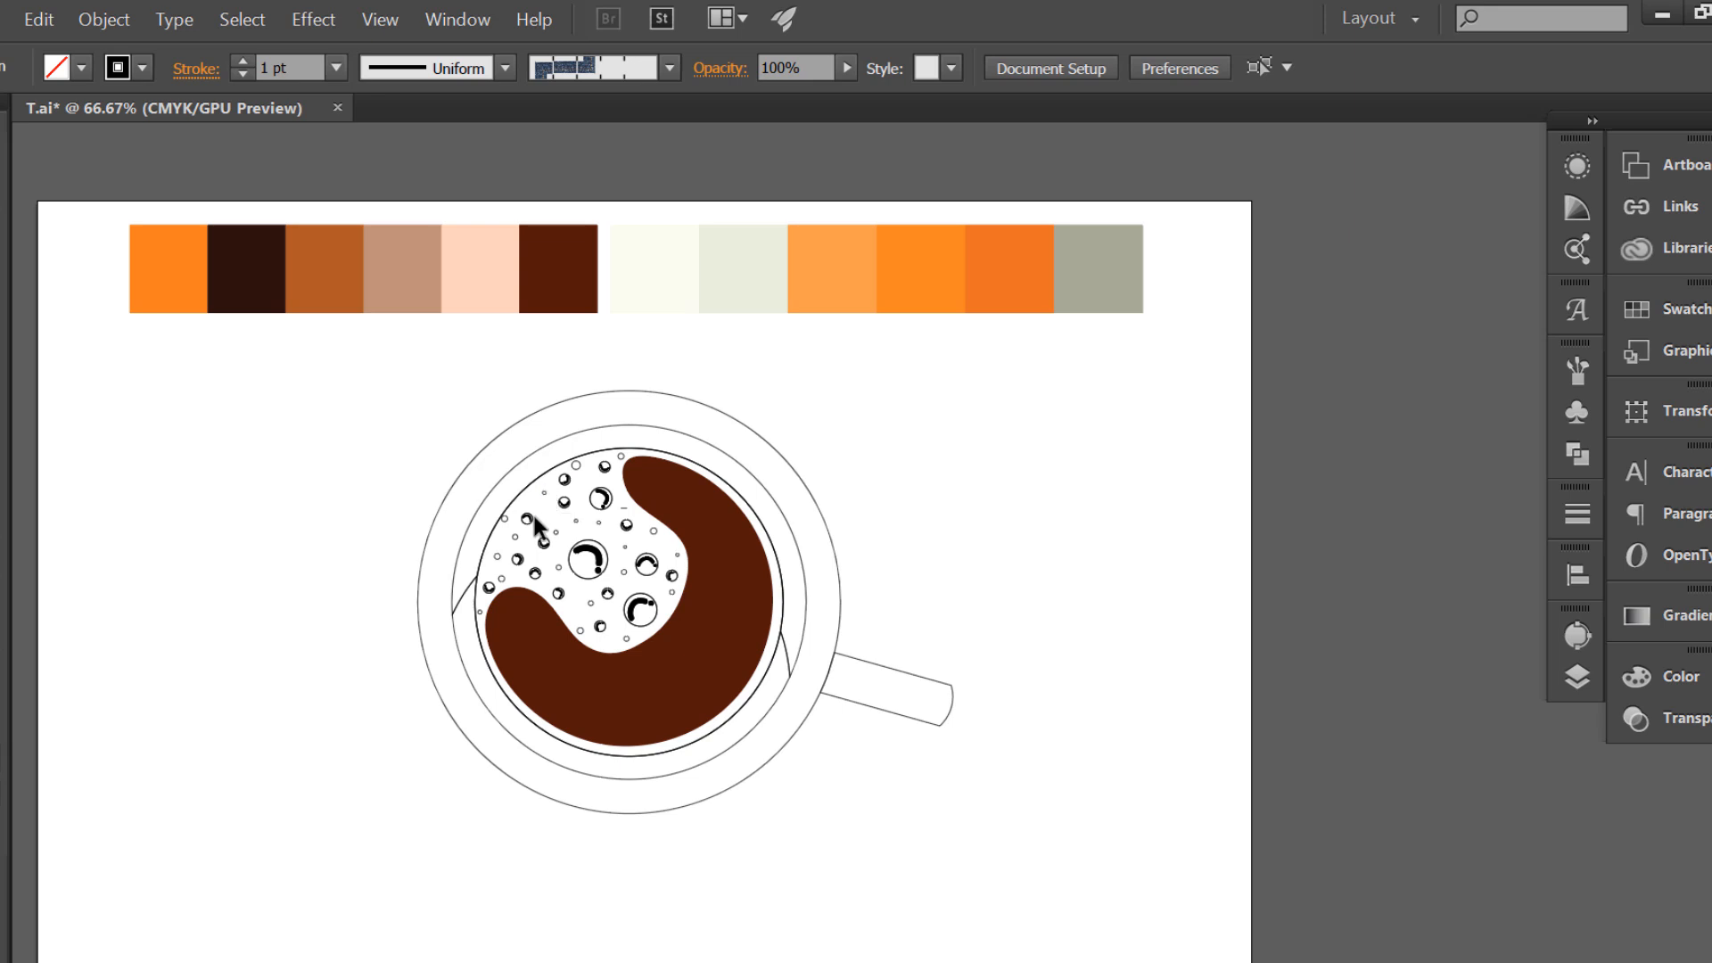
pyautogui.click(517, 701)
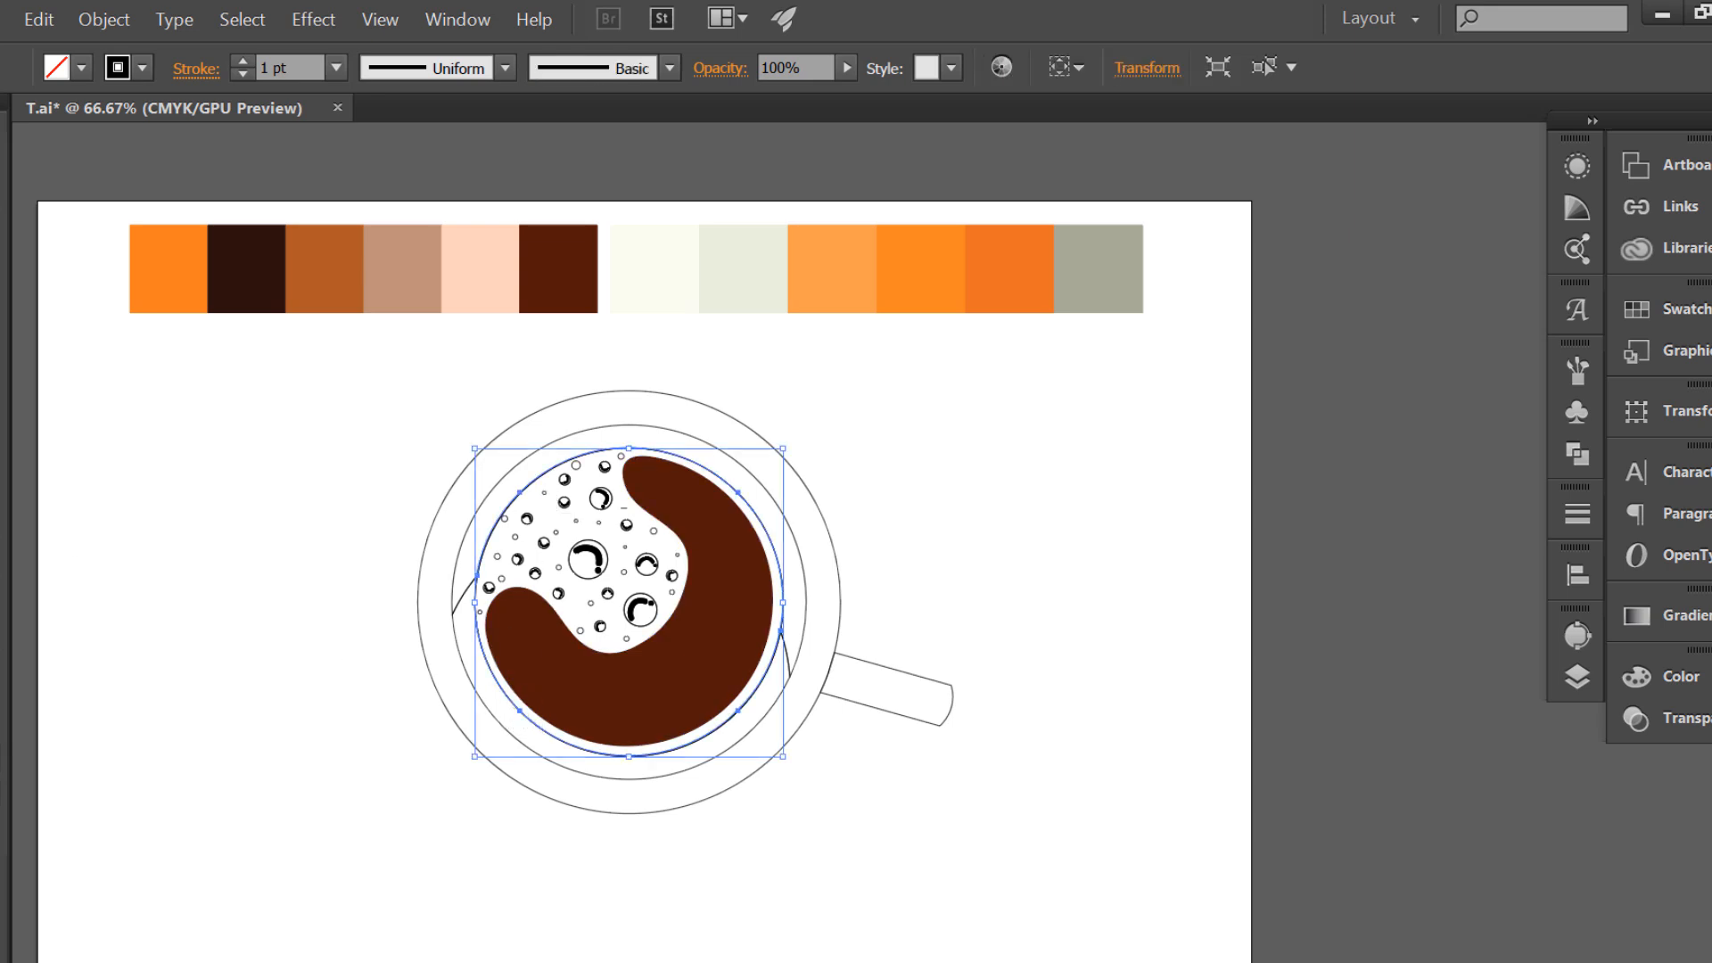
pyautogui.click(4, 546)
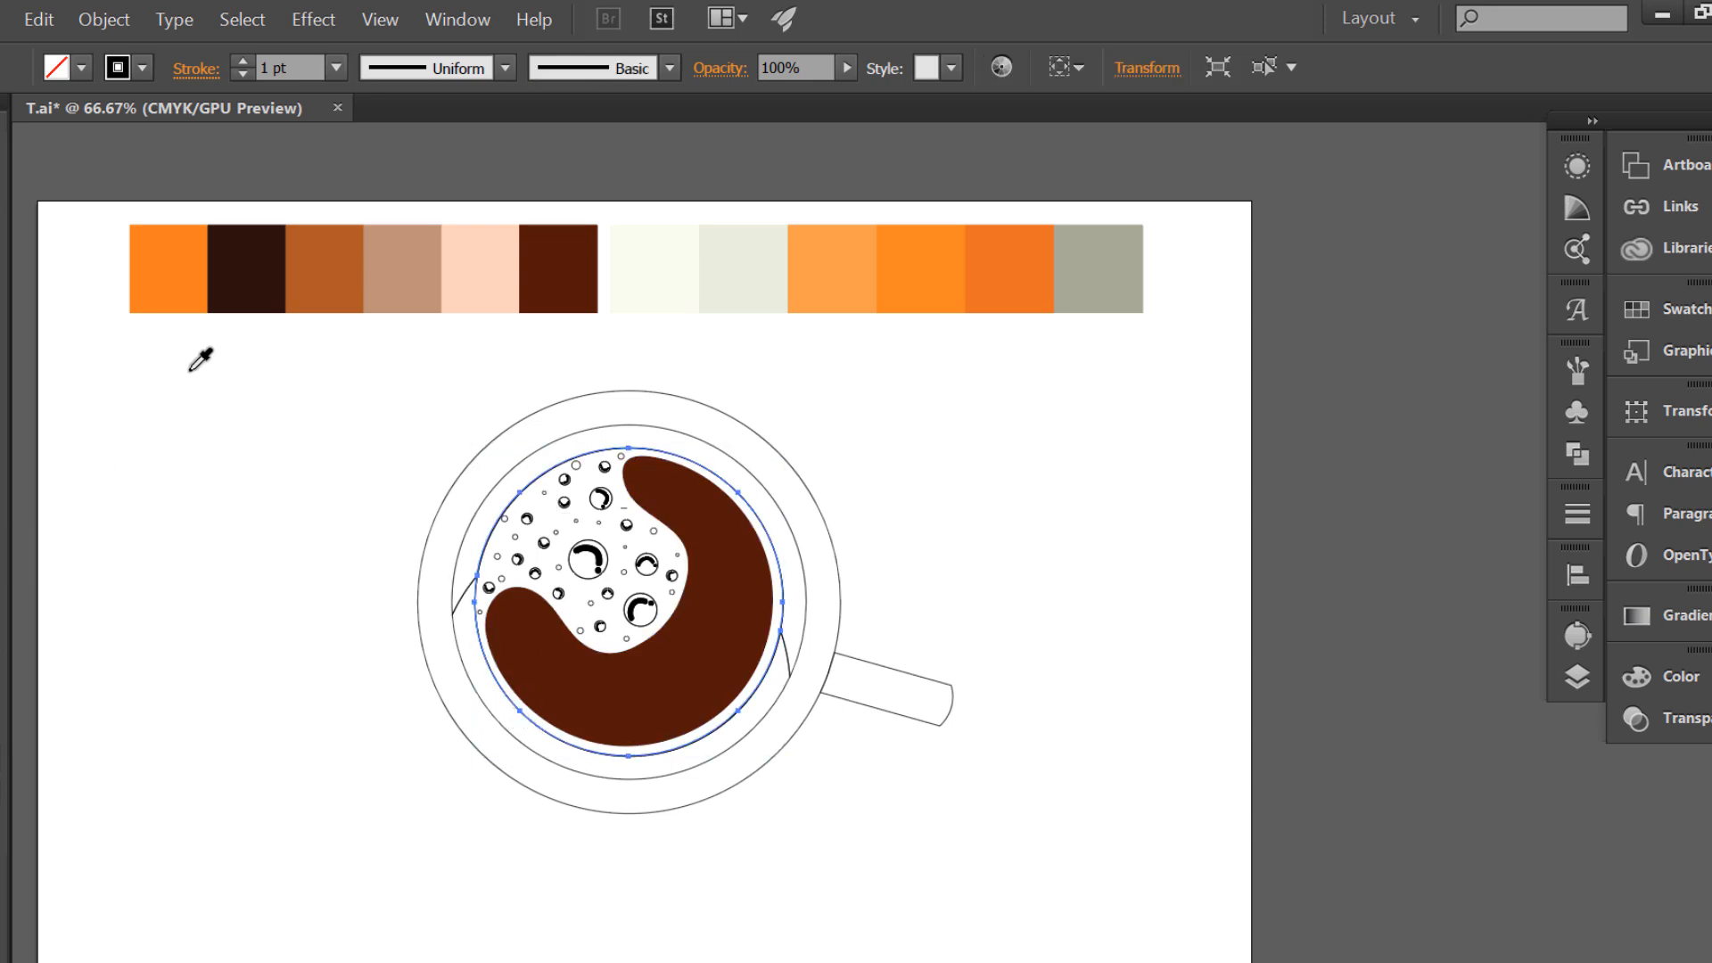
pyautogui.click(344, 262)
pyautogui.click(7, 249)
# - Fill the upper crescent of the cup's inner wall with the palette's dusky tan colour
pyautogui.click(579, 434)
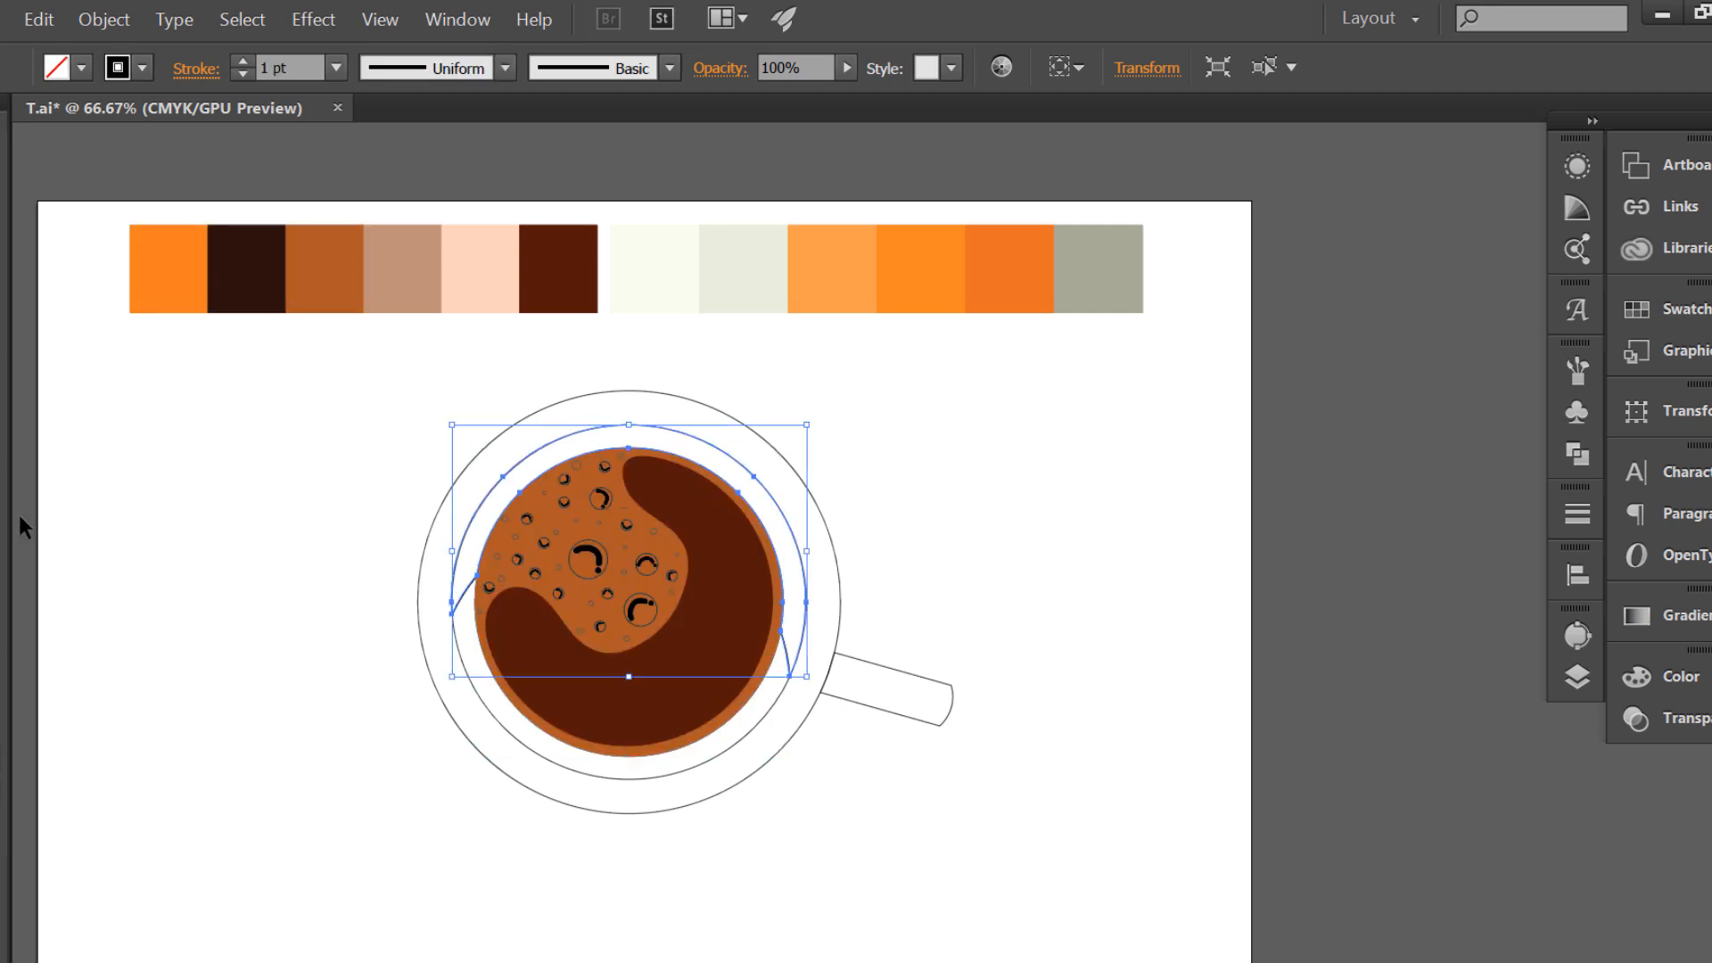
pyautogui.click(5, 546)
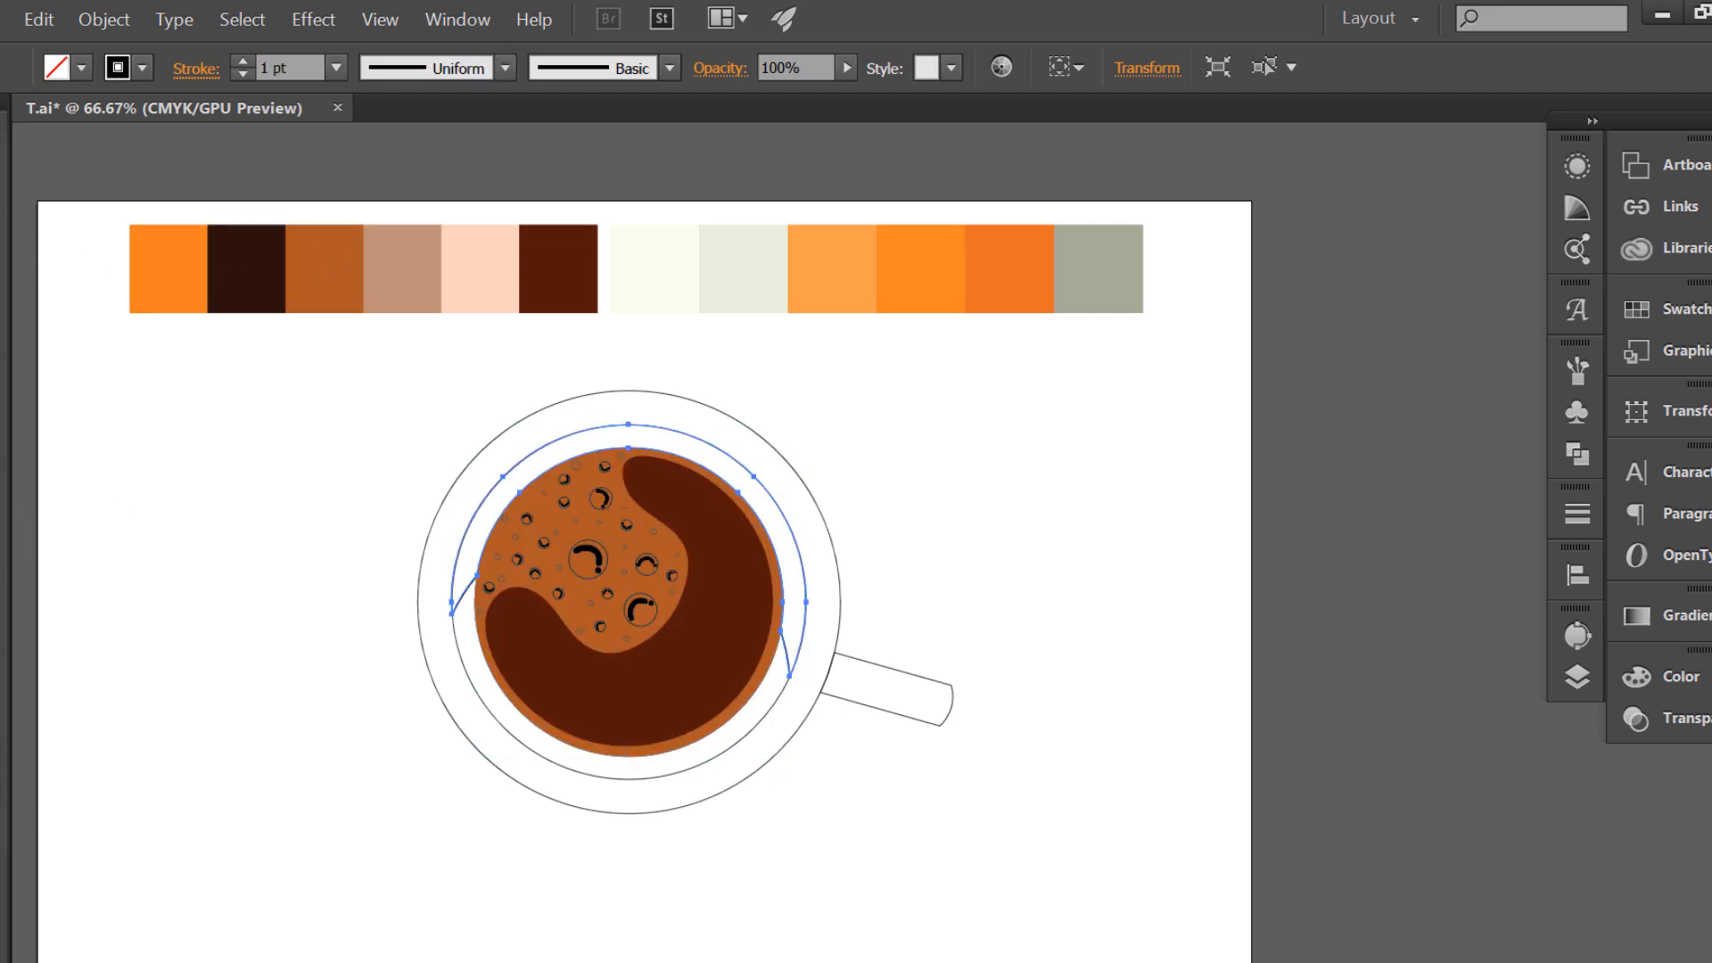
pyautogui.click(392, 293)
pyautogui.click(7, 249)
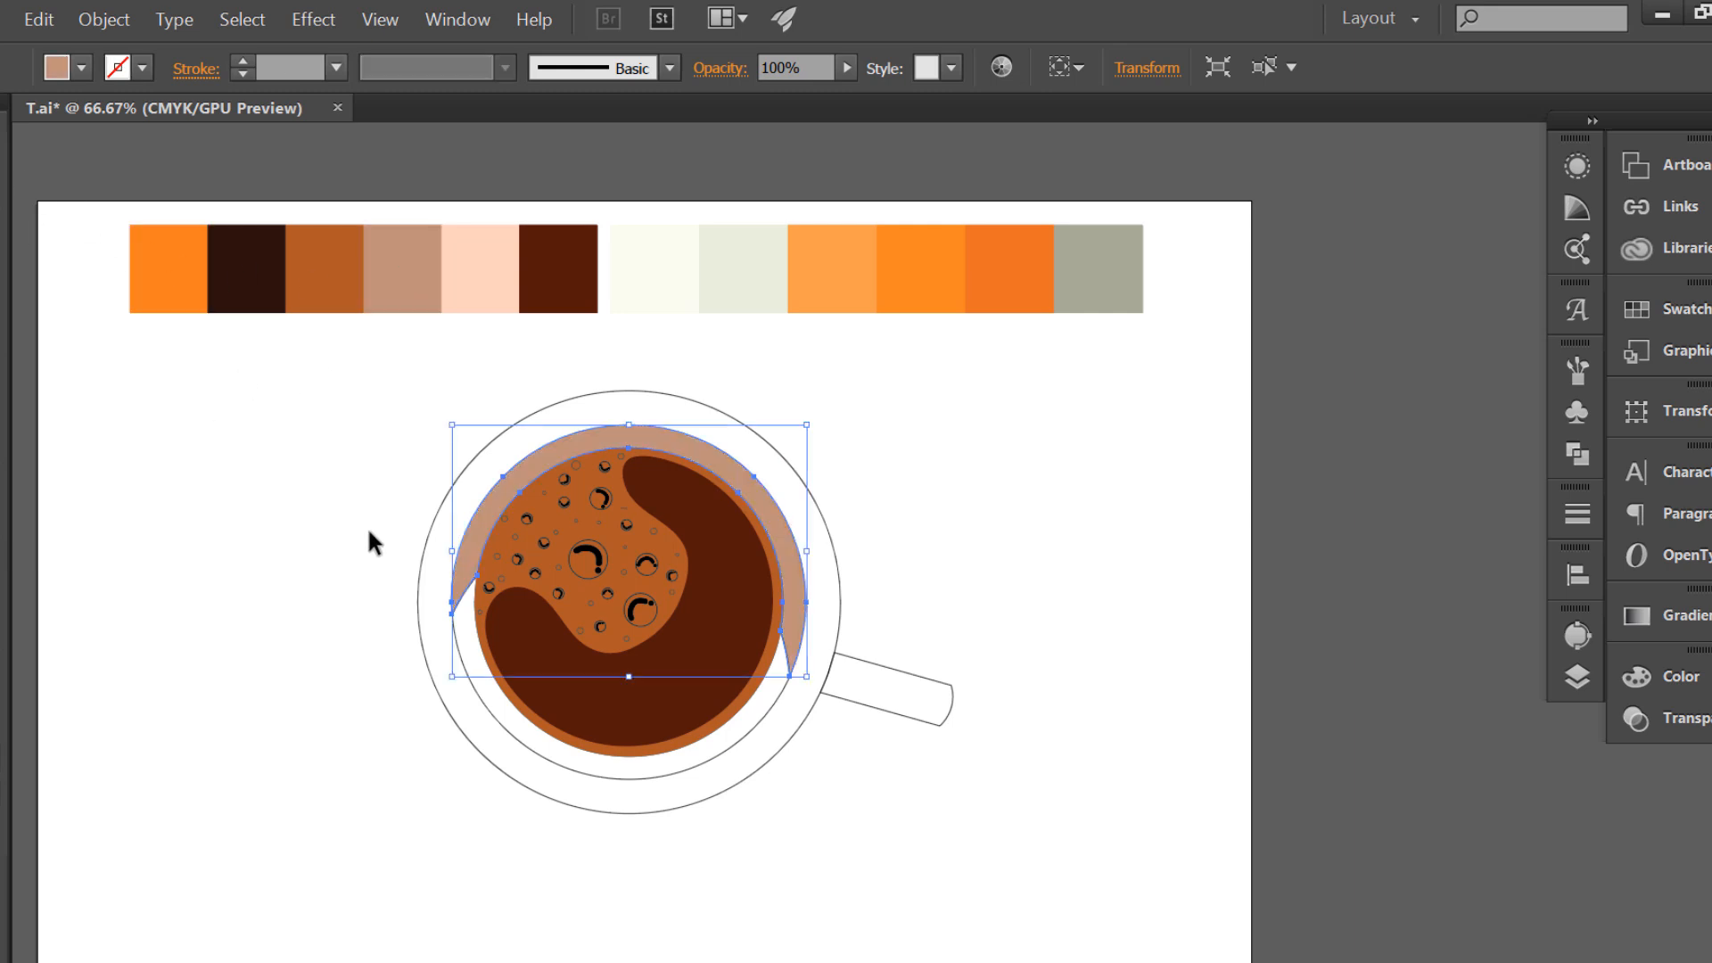
# - Fill the lower crescent of the cup's inner wall with the palette's light peach colour
pyautogui.click(457, 668)
pyautogui.click(5, 546)
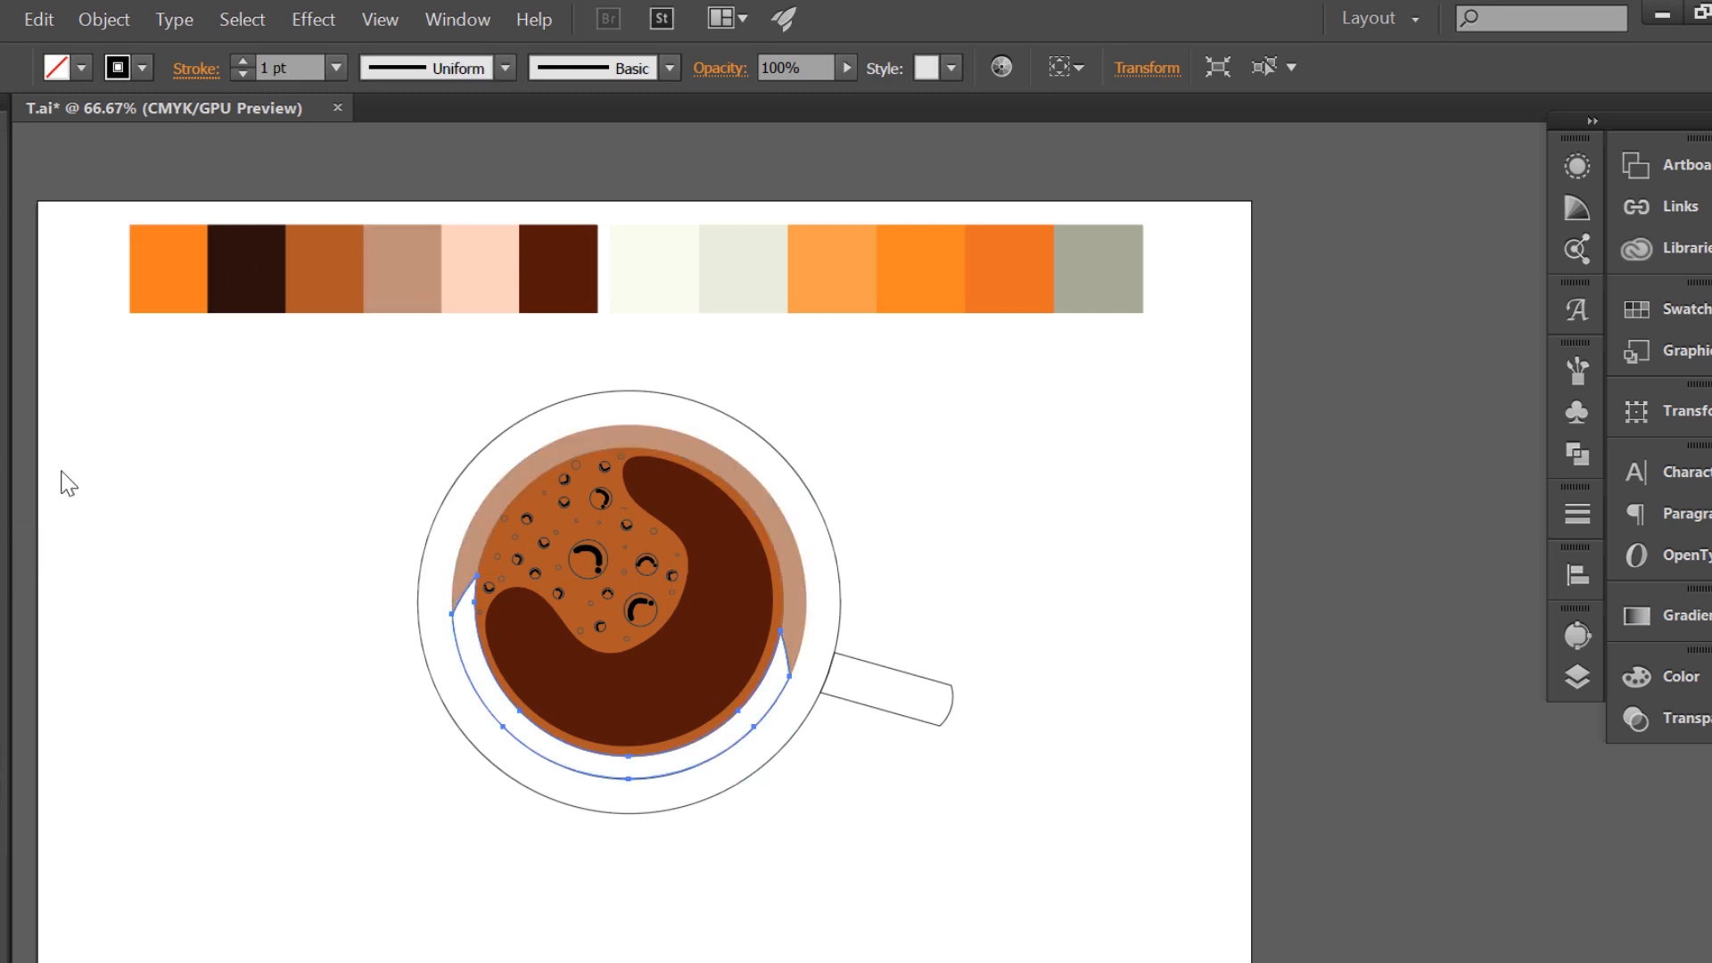
pyautogui.click(500, 259)
pyautogui.click(7, 249)
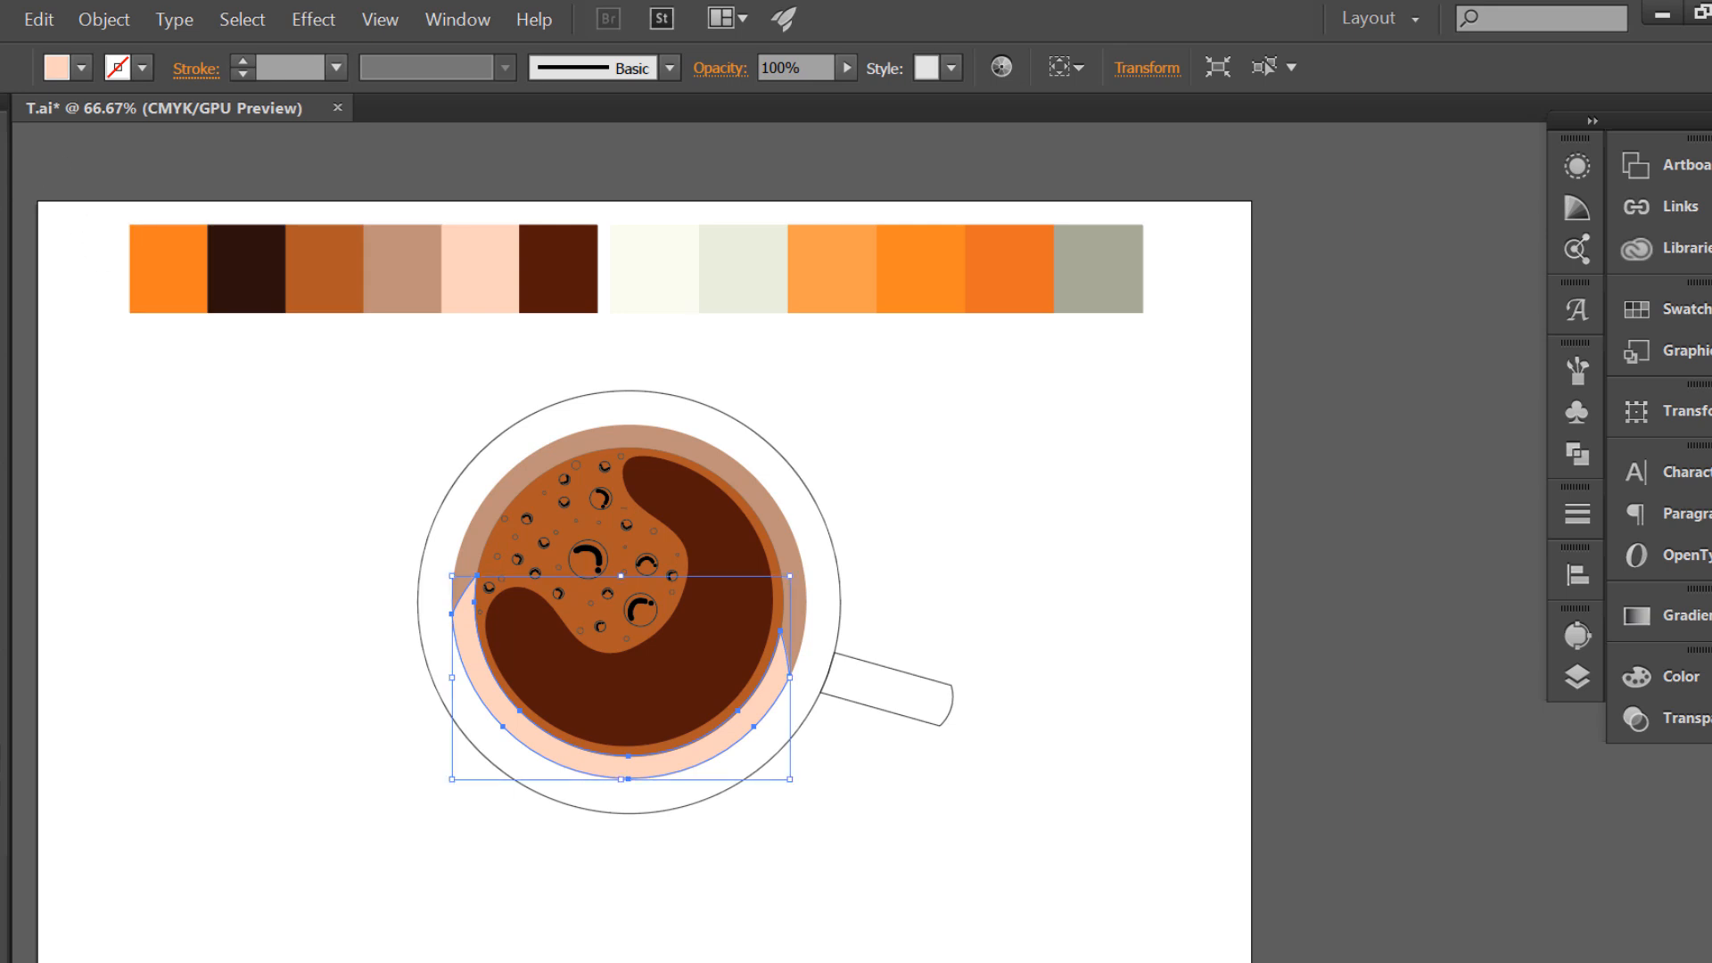
# - Fill the cup's outermost circle with white
pyautogui.click(699, 403)
pyautogui.press('i')
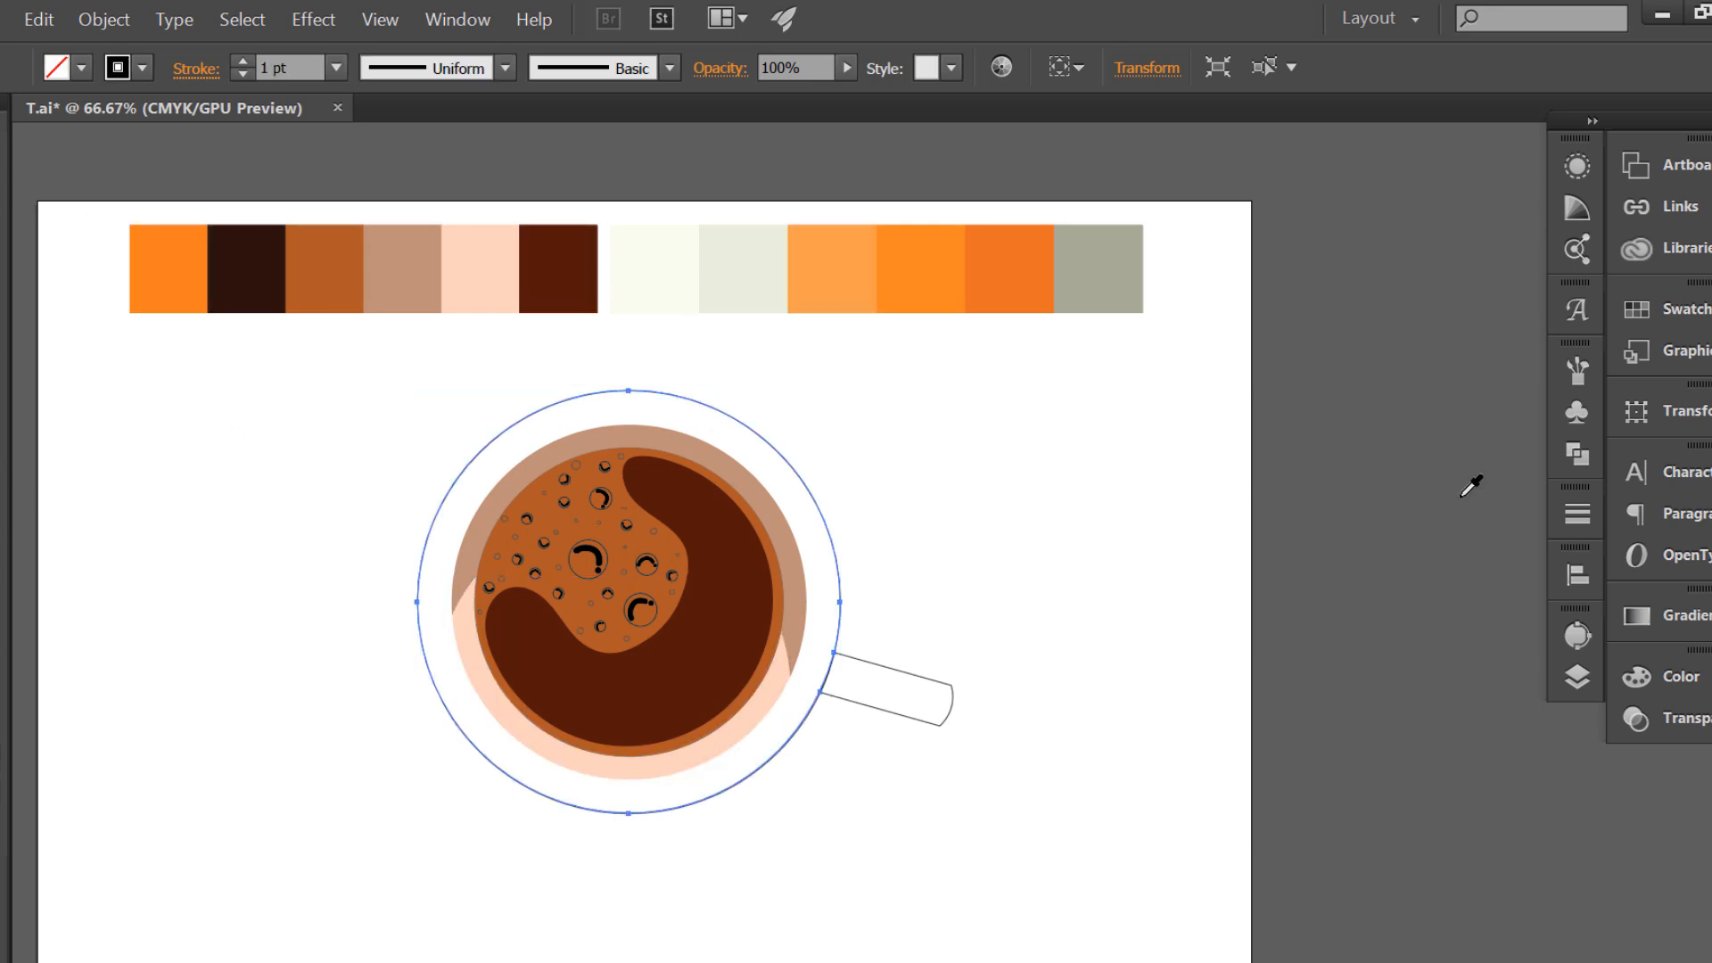
pyautogui.click(1654, 692)
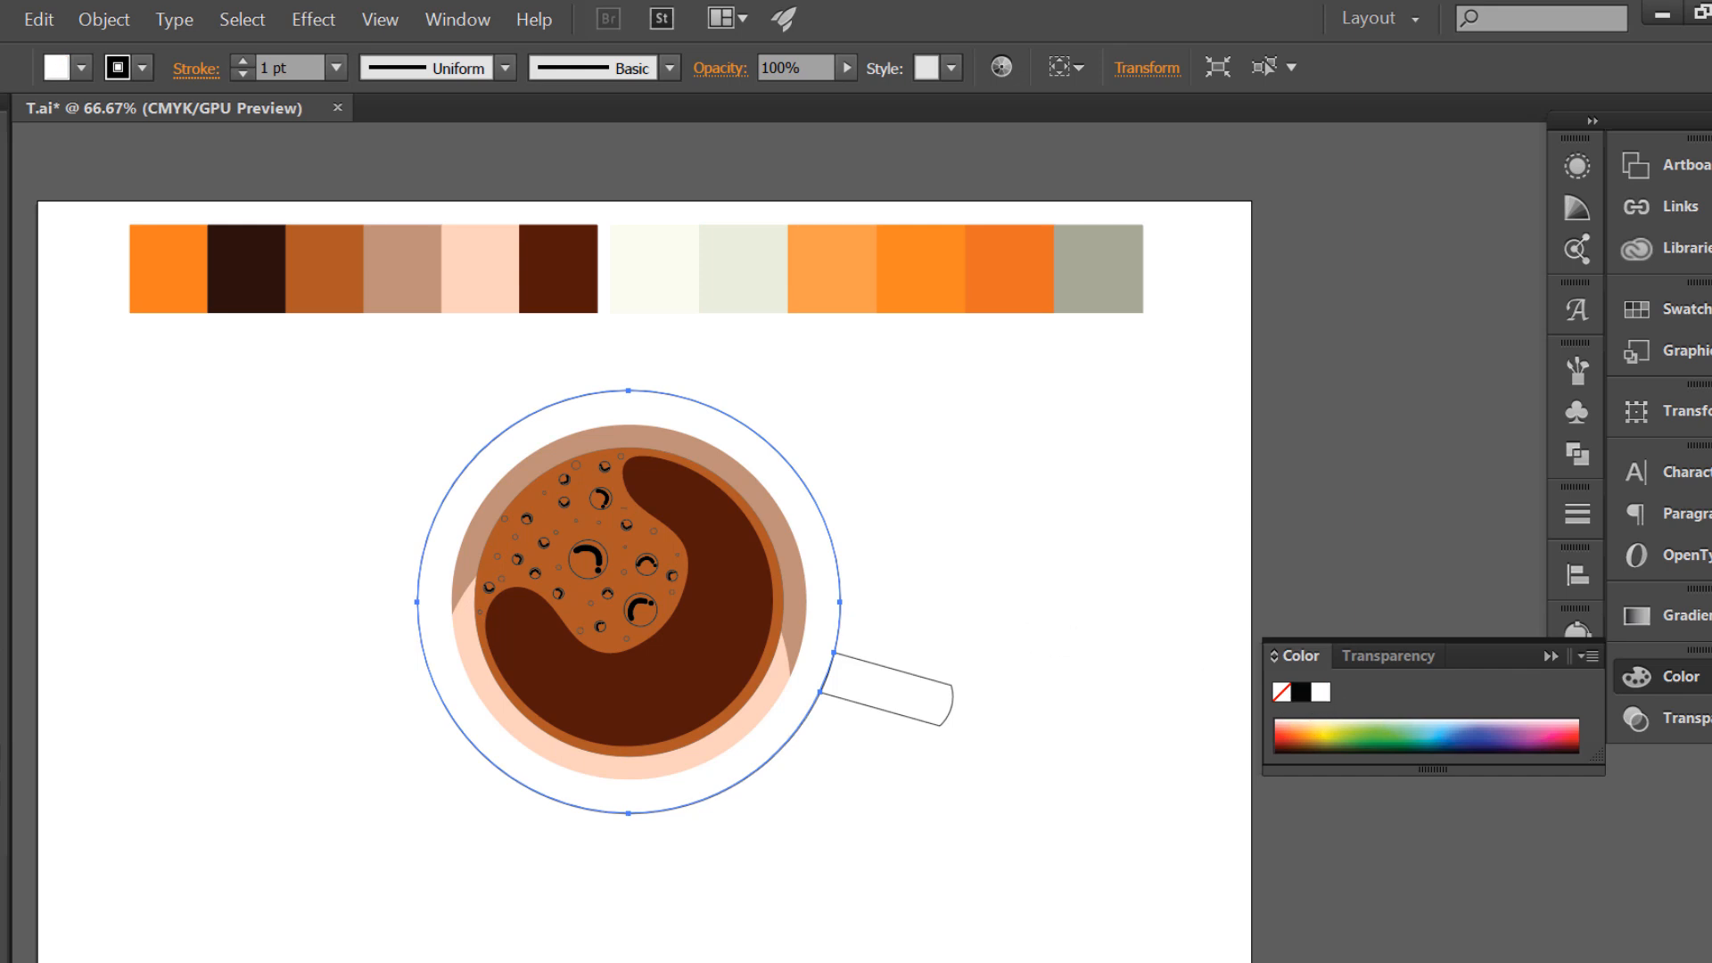
pyautogui.click(1, 162)
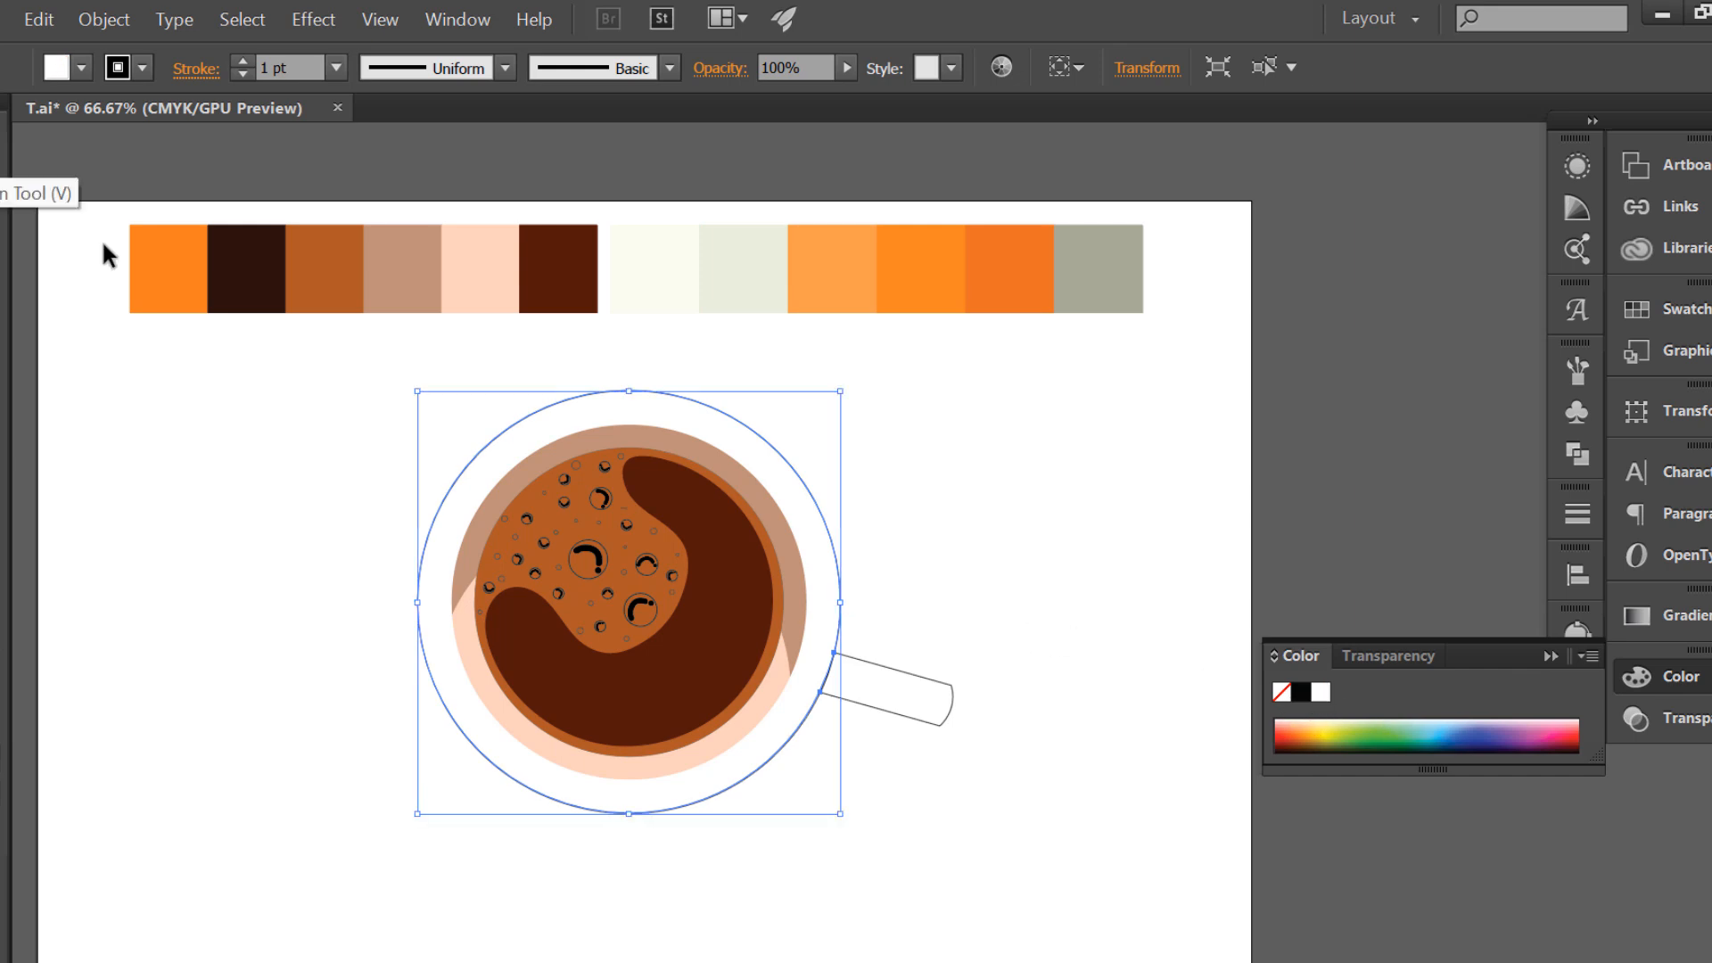
# - Fill the handle with the white of the cup's outermost circle using the Eyedropper
pyautogui.click(883, 675)
pyautogui.press('i')
pyautogui.click(575, 418)
pyautogui.click(566, 428)
pyautogui.click(1032, 562)
# - Remove the black outline from the cup's outermost circle and the handle together
pyautogui.click(899, 695)
pyautogui.keyDown('shift'); pyautogui.click(843, 612); pyautogui.keyUp('shift')
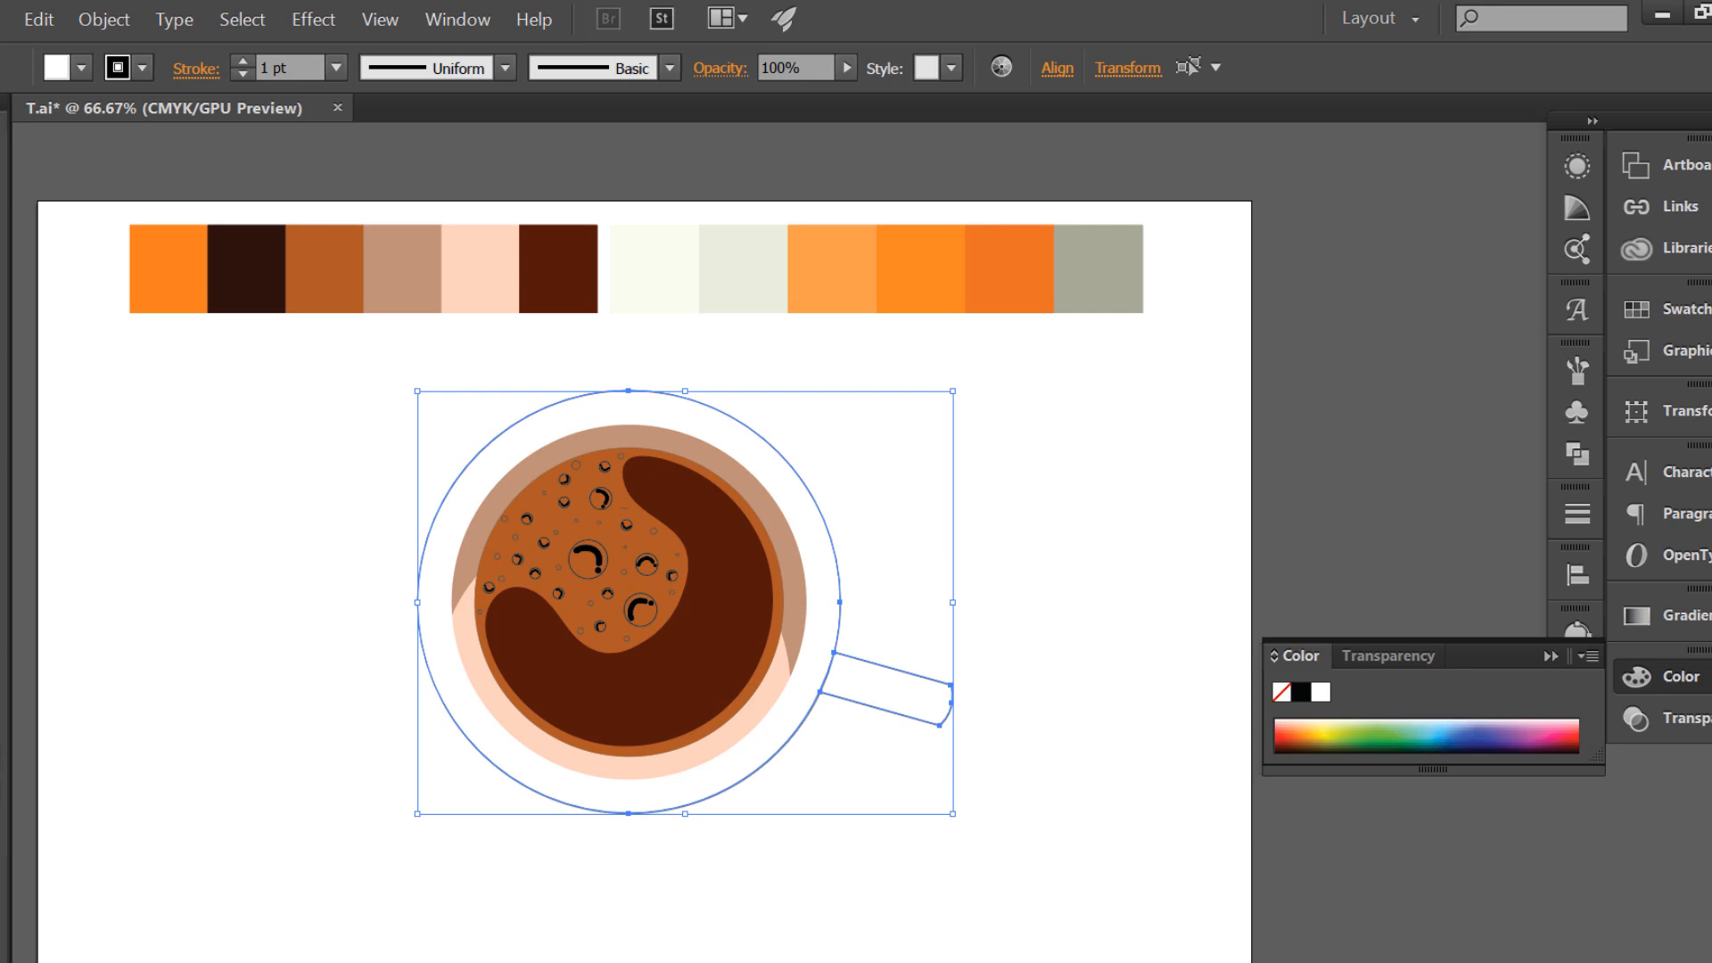
pyautogui.press('Delete')
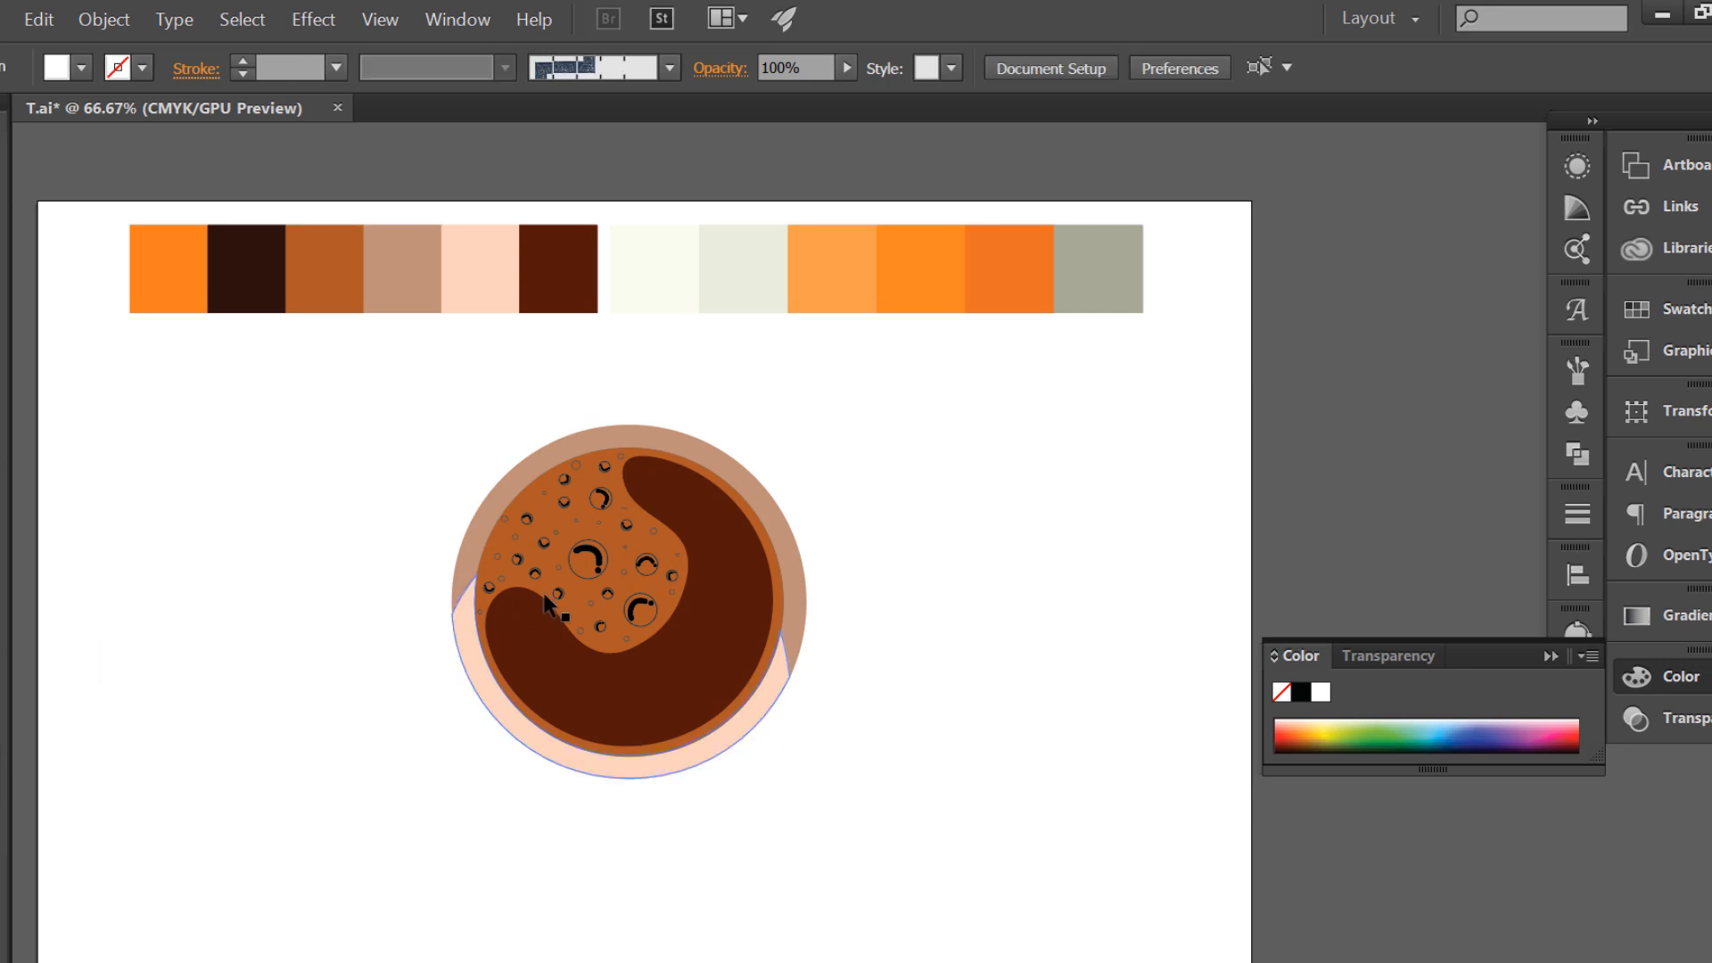
# - Select all the black bubble highlights by their matching appearance and fill them with white
pyautogui.scroll(1, 562, 585)
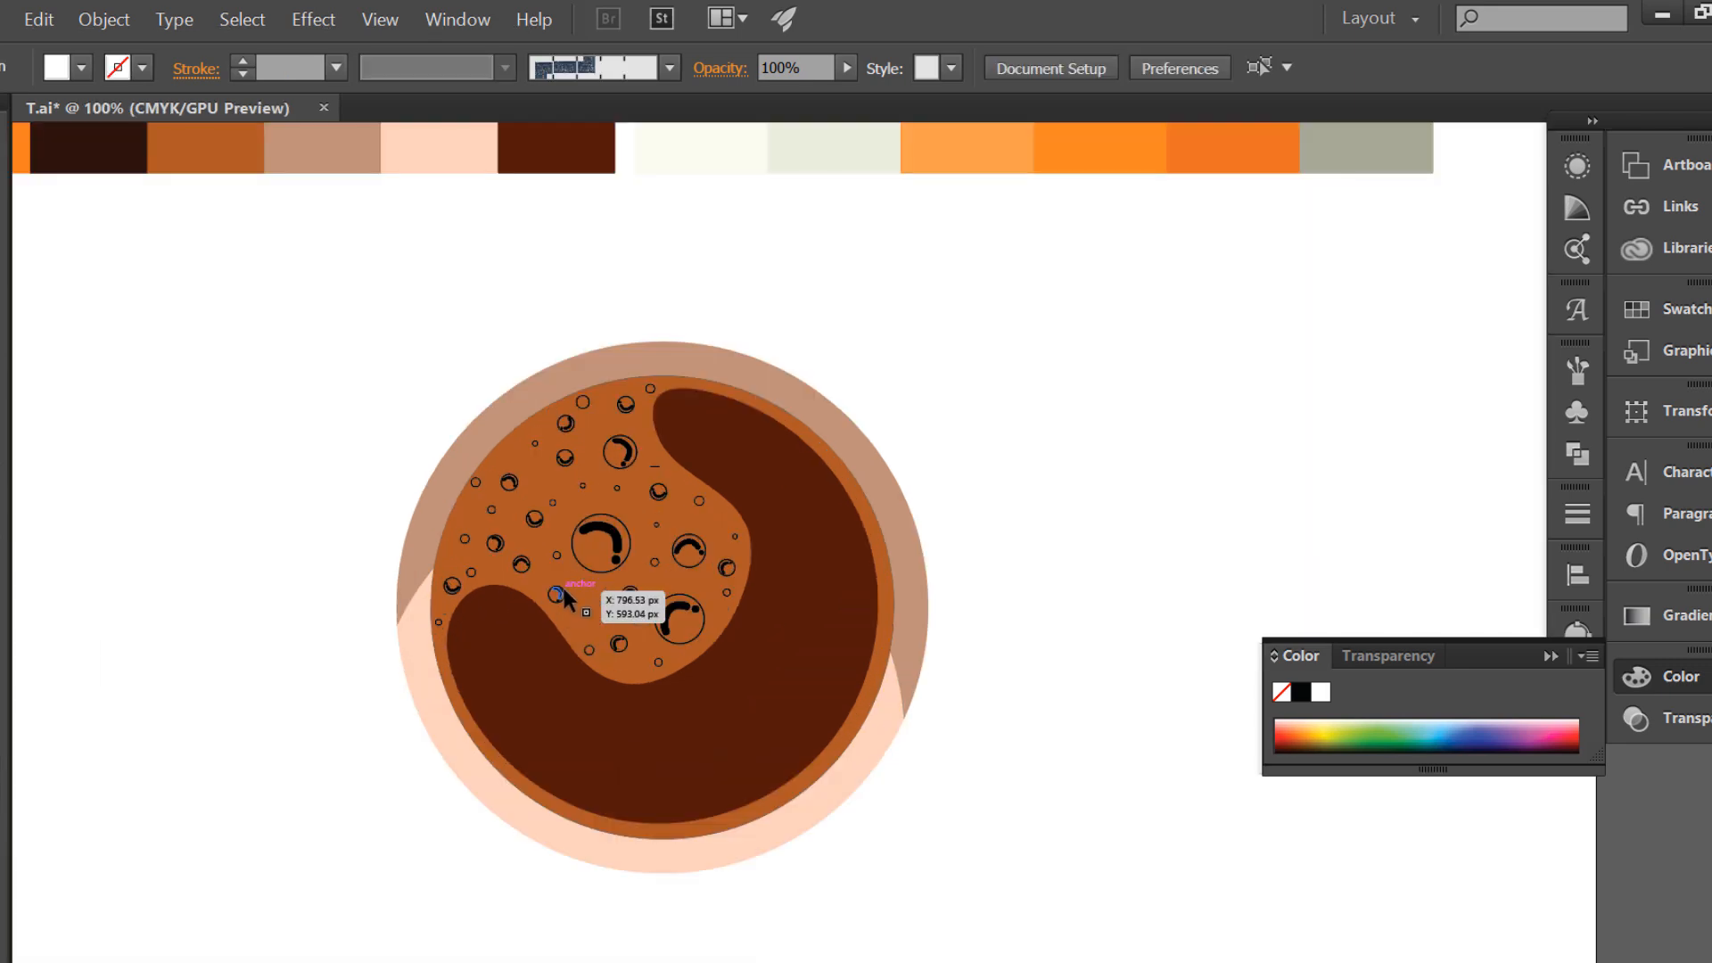
pyautogui.click(613, 553)
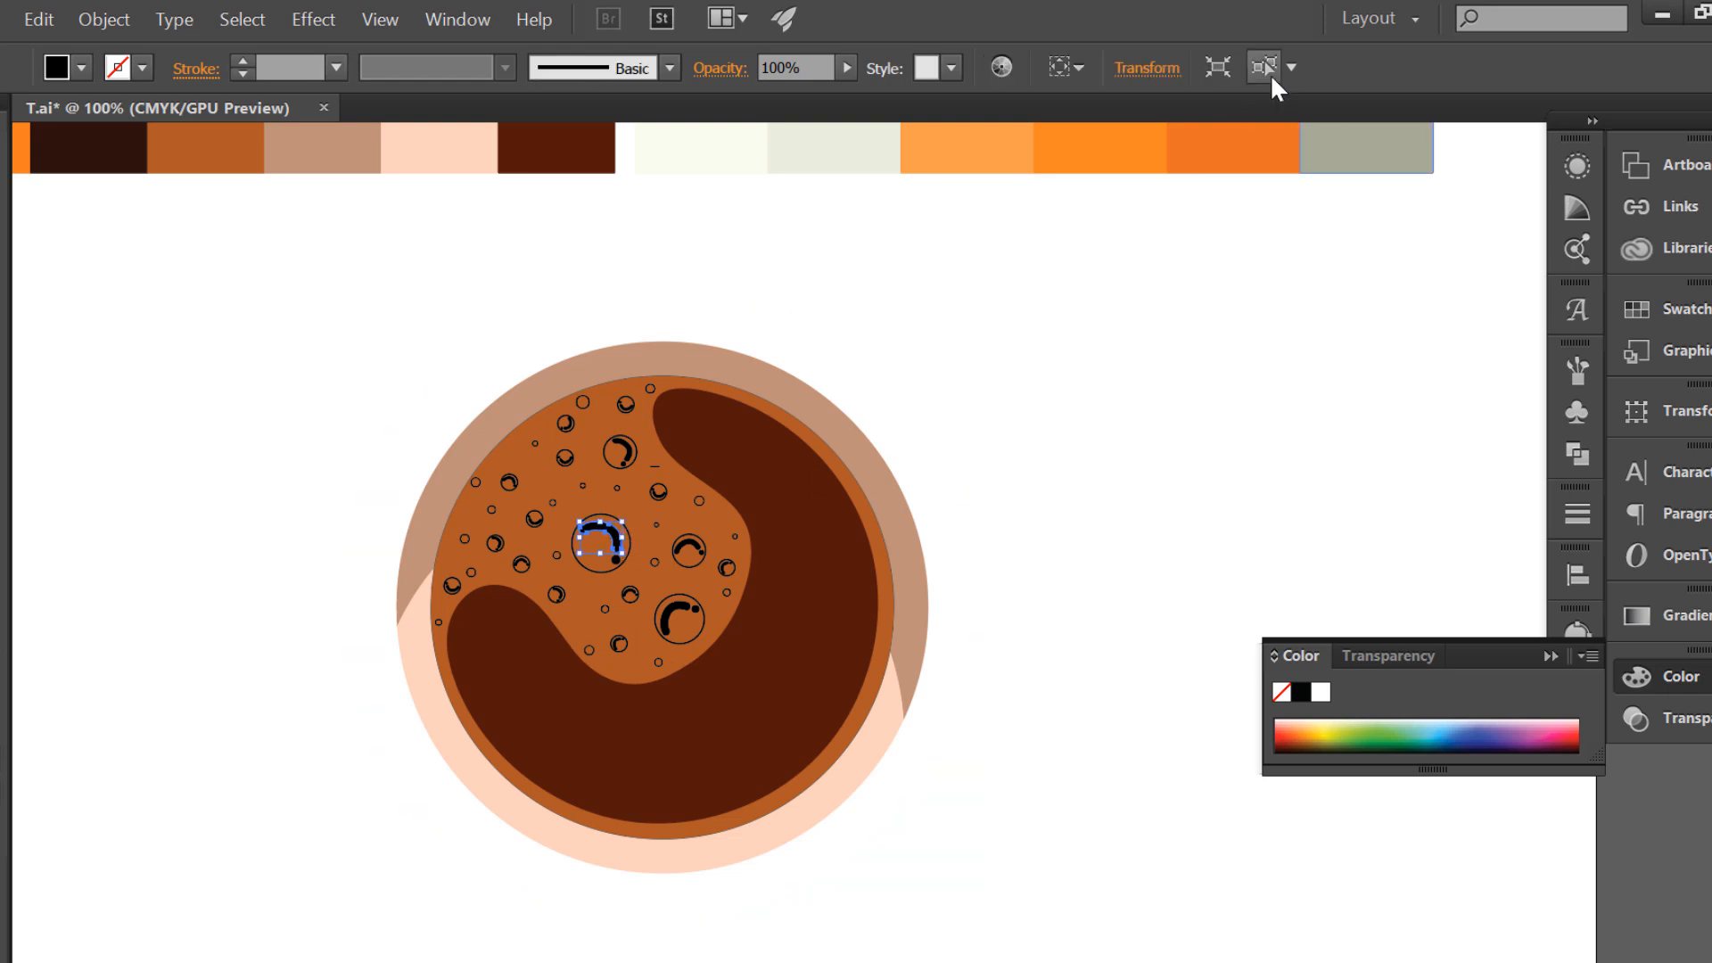
pyautogui.click(1266, 68)
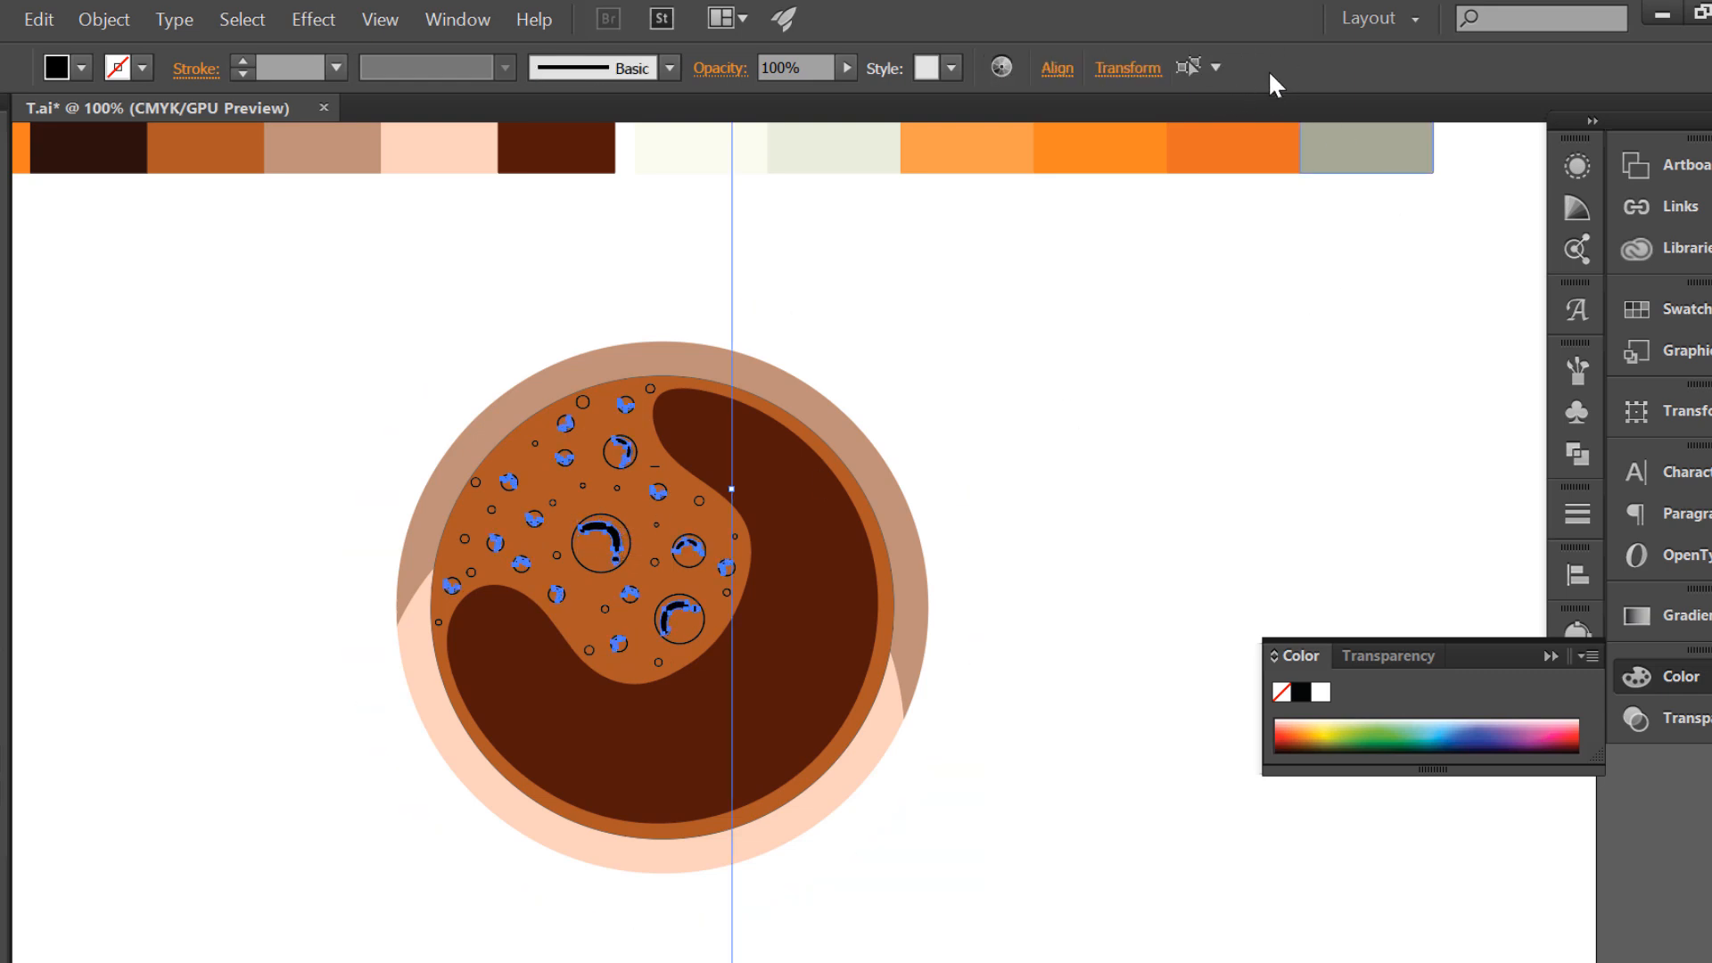
pyautogui.click(1322, 693)
pyautogui.click(1040, 596)
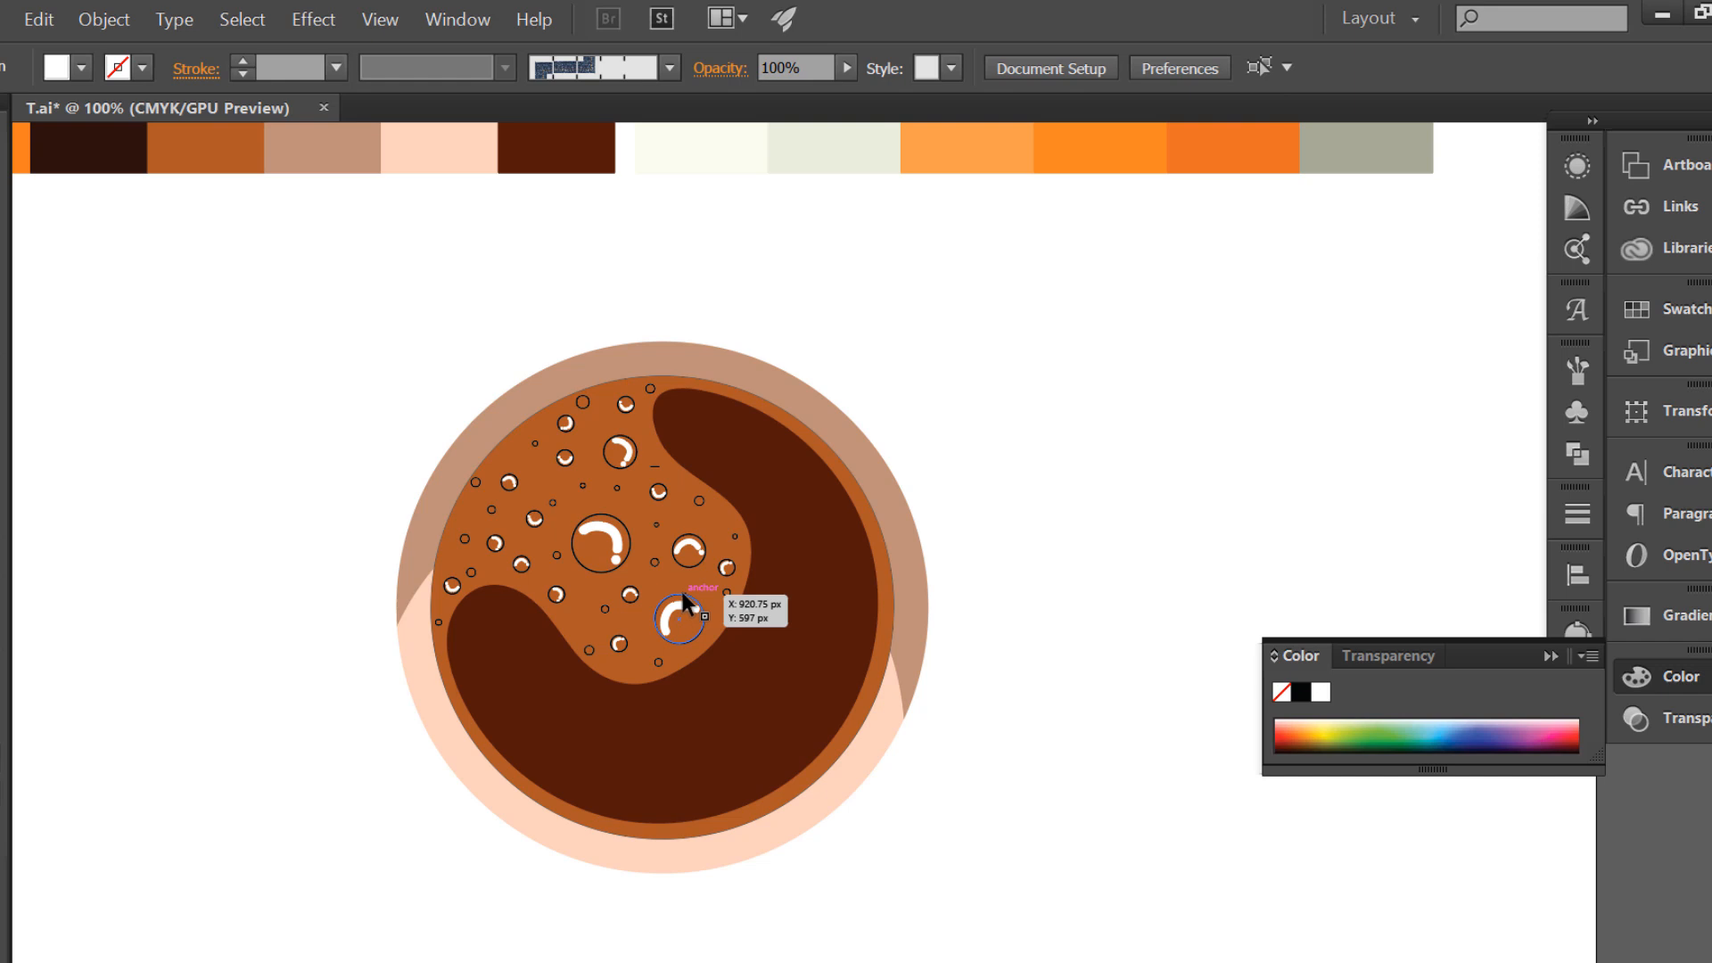
# - Select all the outlined bubble circles, swap their fill and stroke, and fill them with the coffee's dark brown using the Eyedropper
pyautogui.click(685, 604)
pyautogui.click(1643, 65)
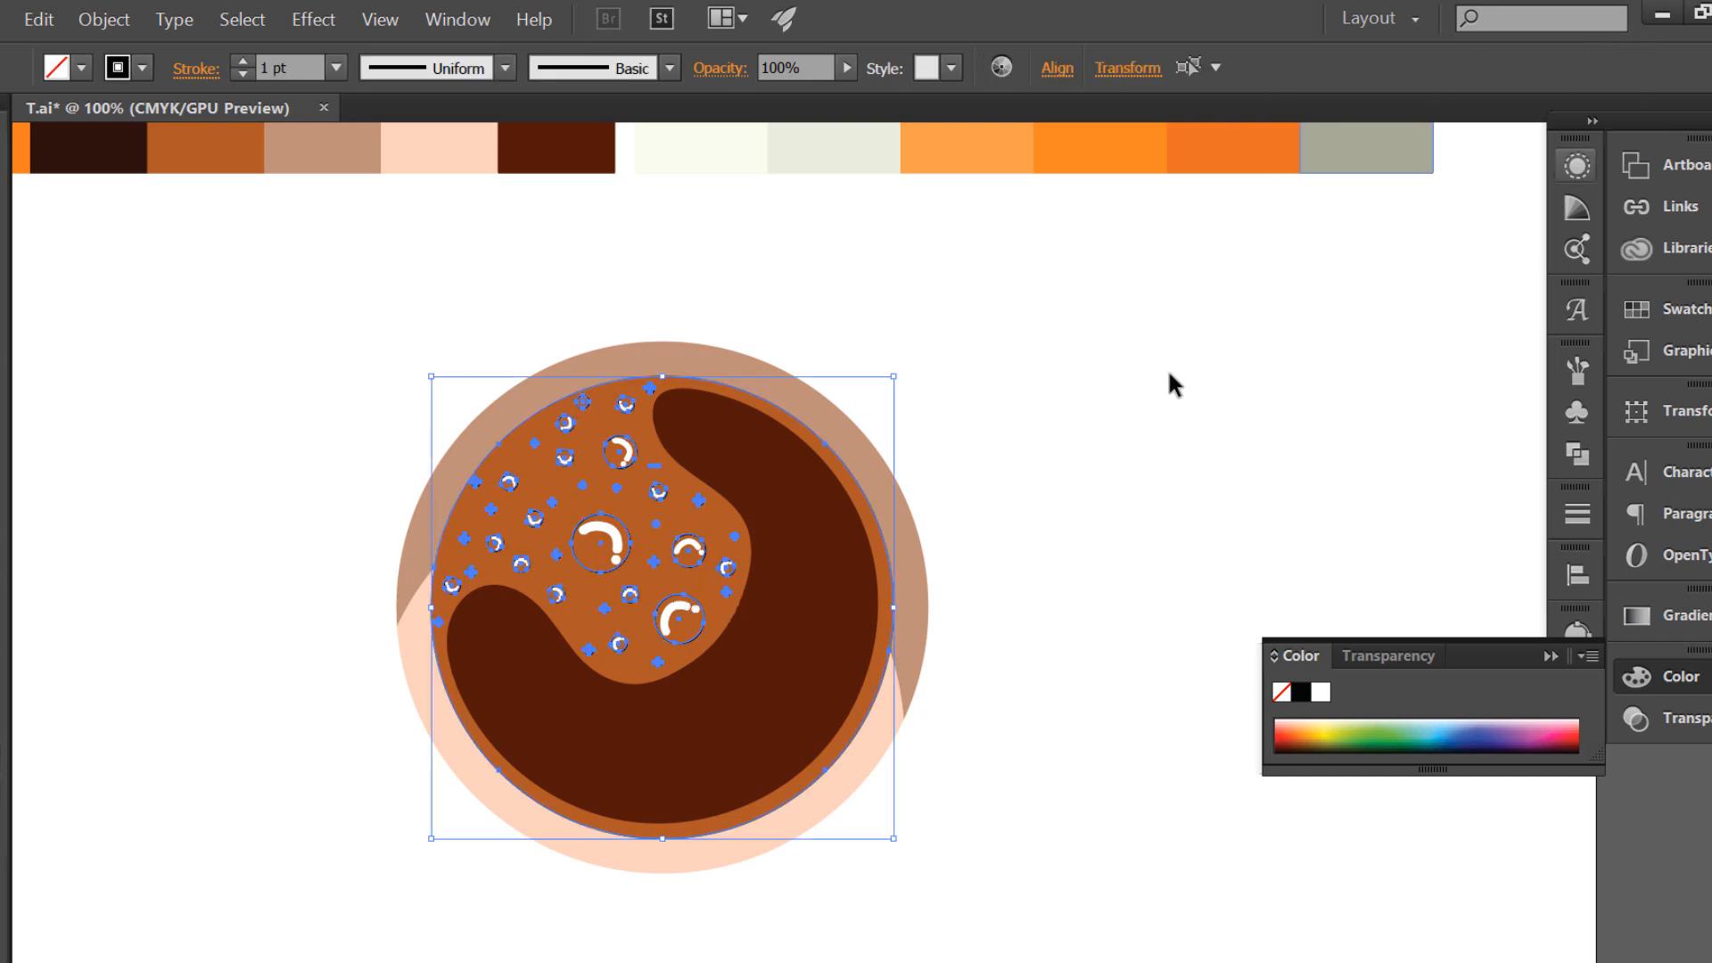
pyautogui.click(3, 671)
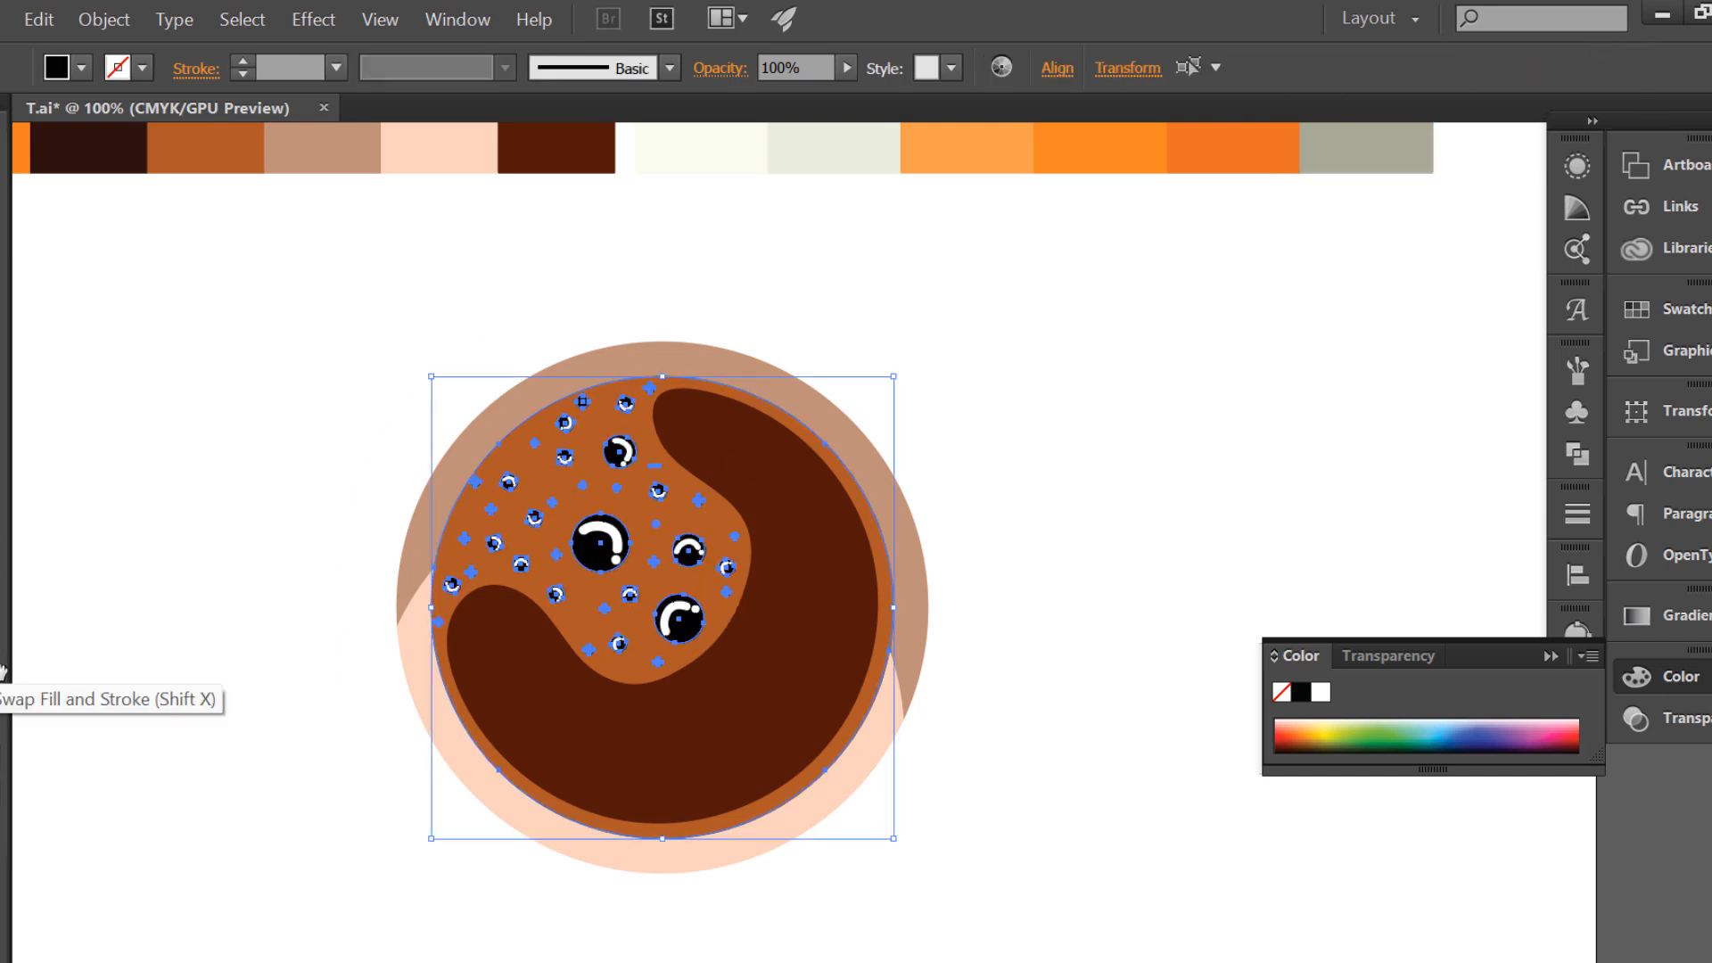
pyautogui.press('i')
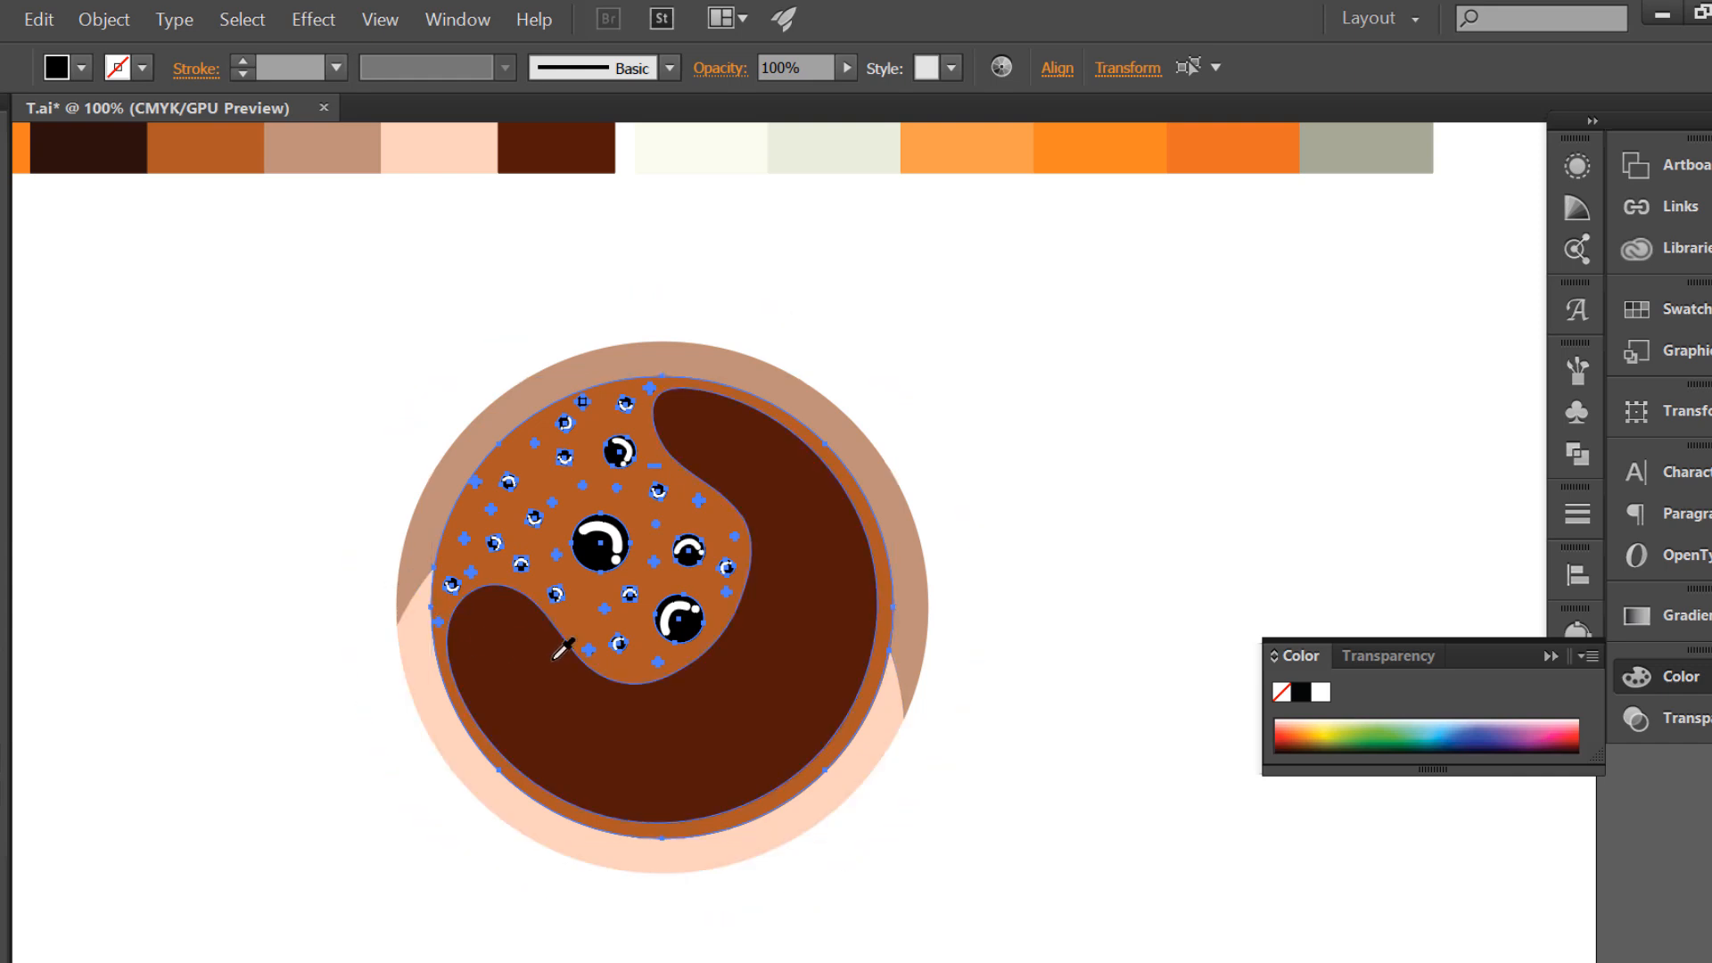
pyautogui.click(562, 651)
pyautogui.press('v')
pyautogui.click(392, 384)
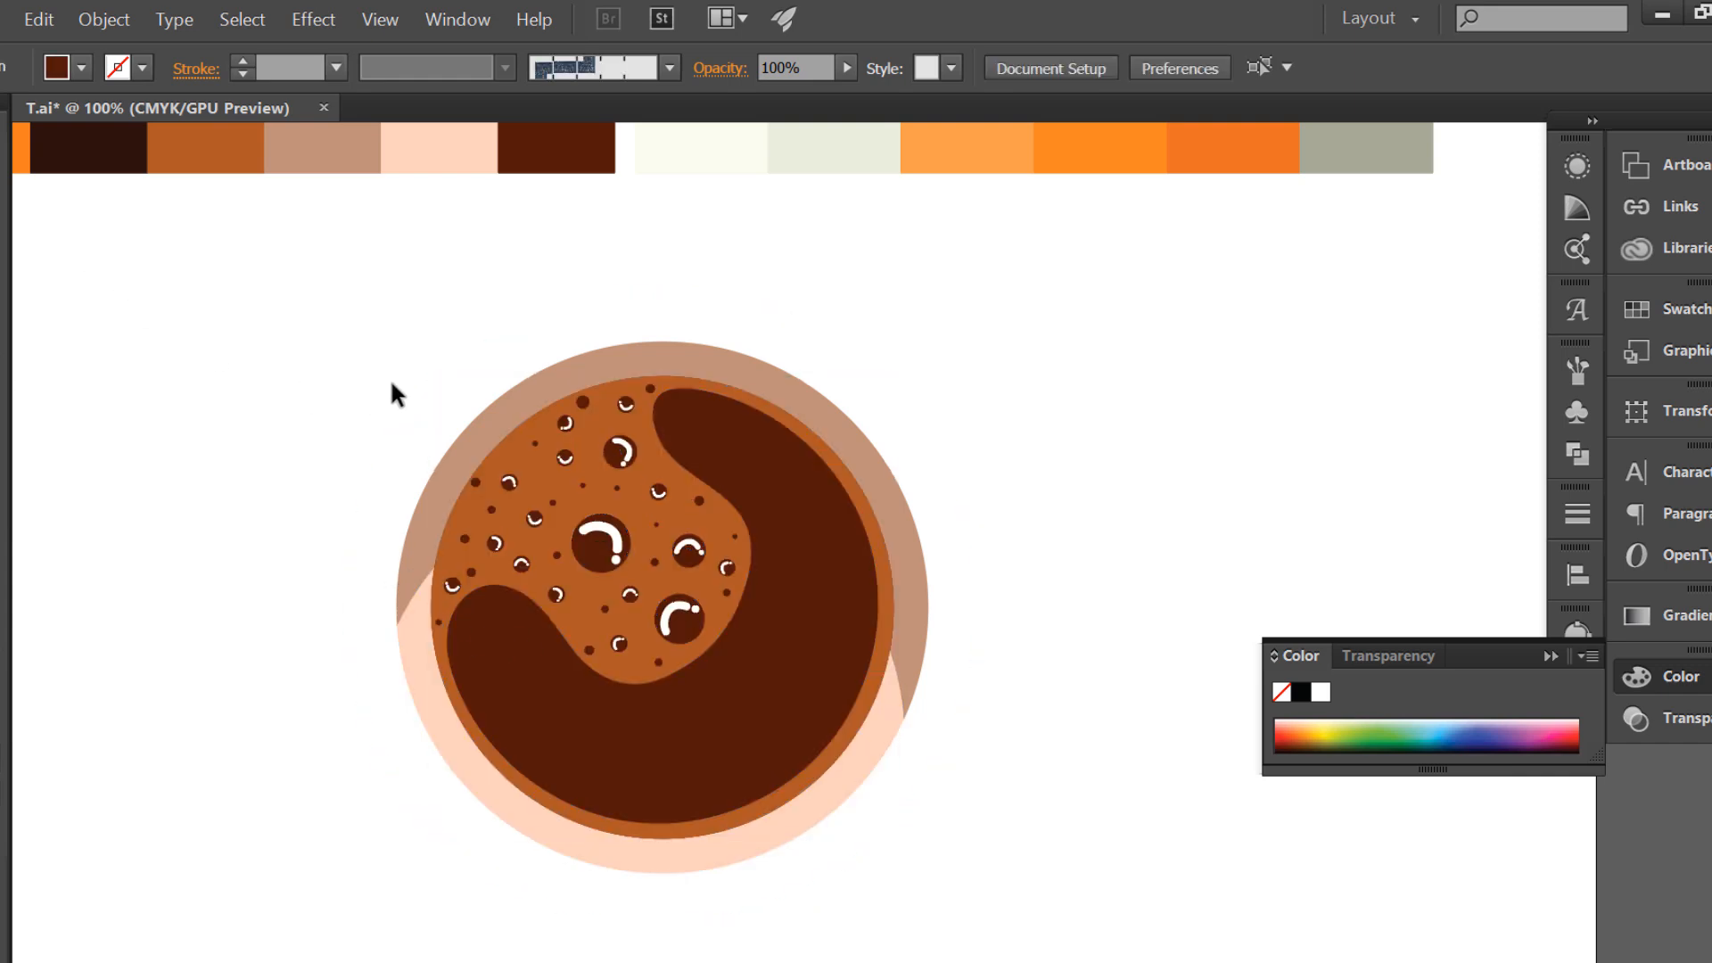
# - Group all parts of the cup, including its coffee, bubbles and handle
pyautogui.scroll(-1, 397, 378)
pyautogui.scroll(1, 393, 389)
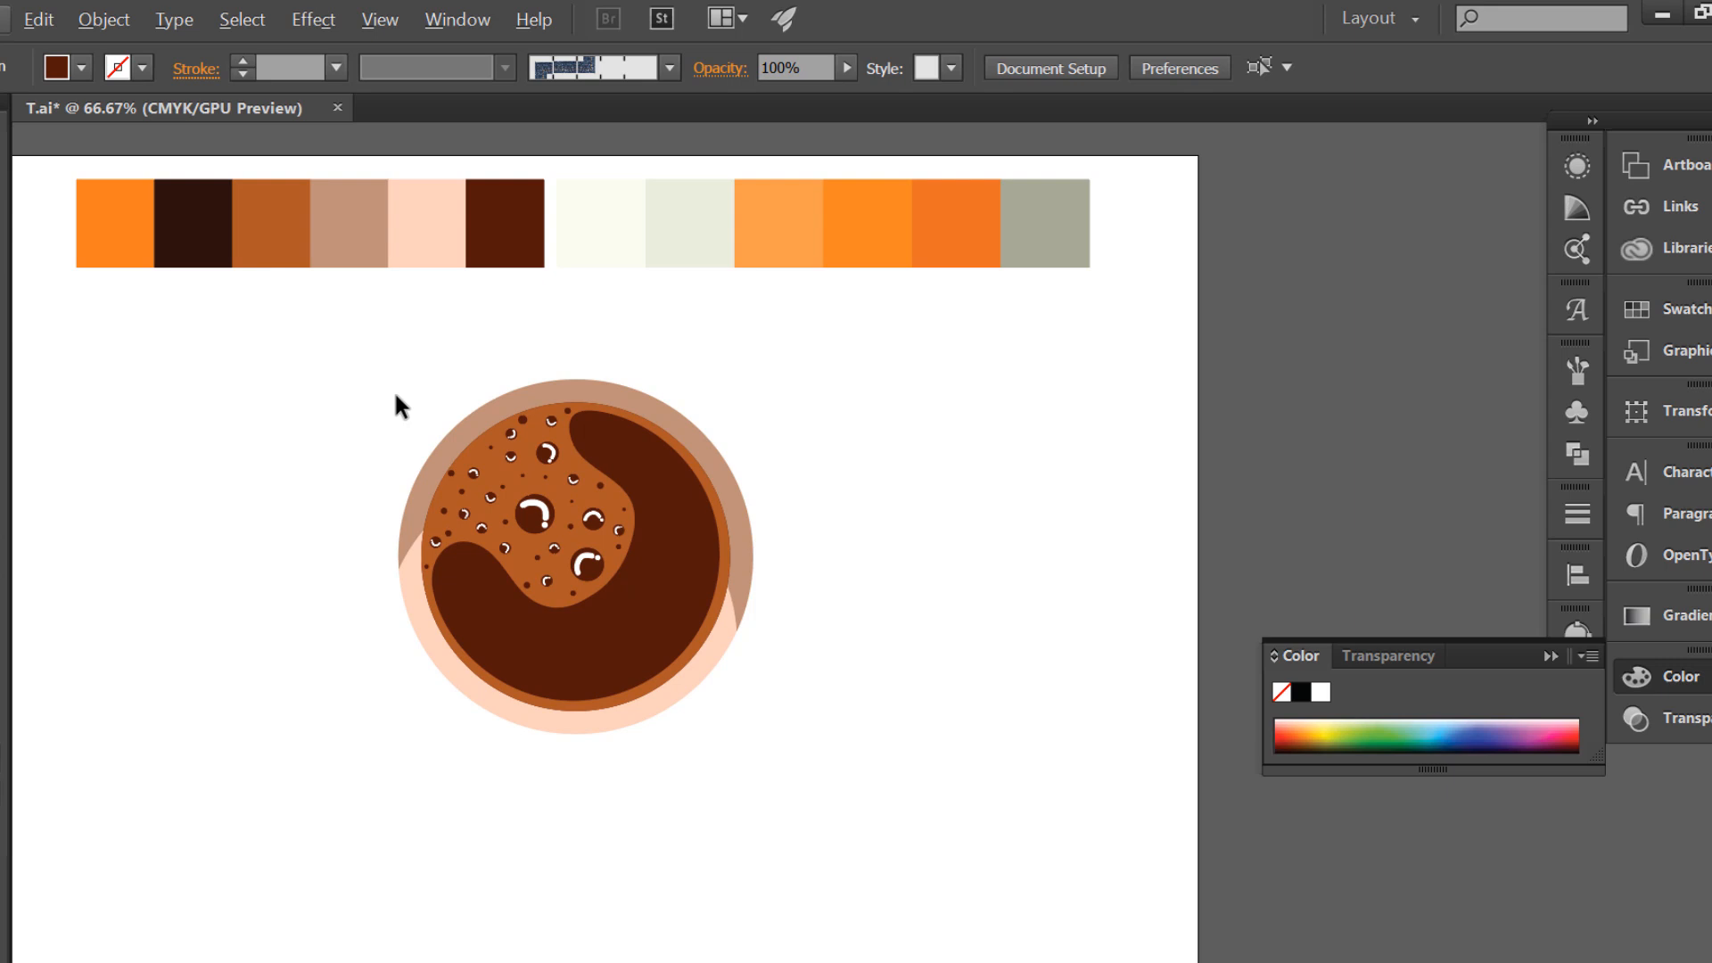
pyautogui.moveTo(336, 367); pyautogui.dragTo(910, 767)
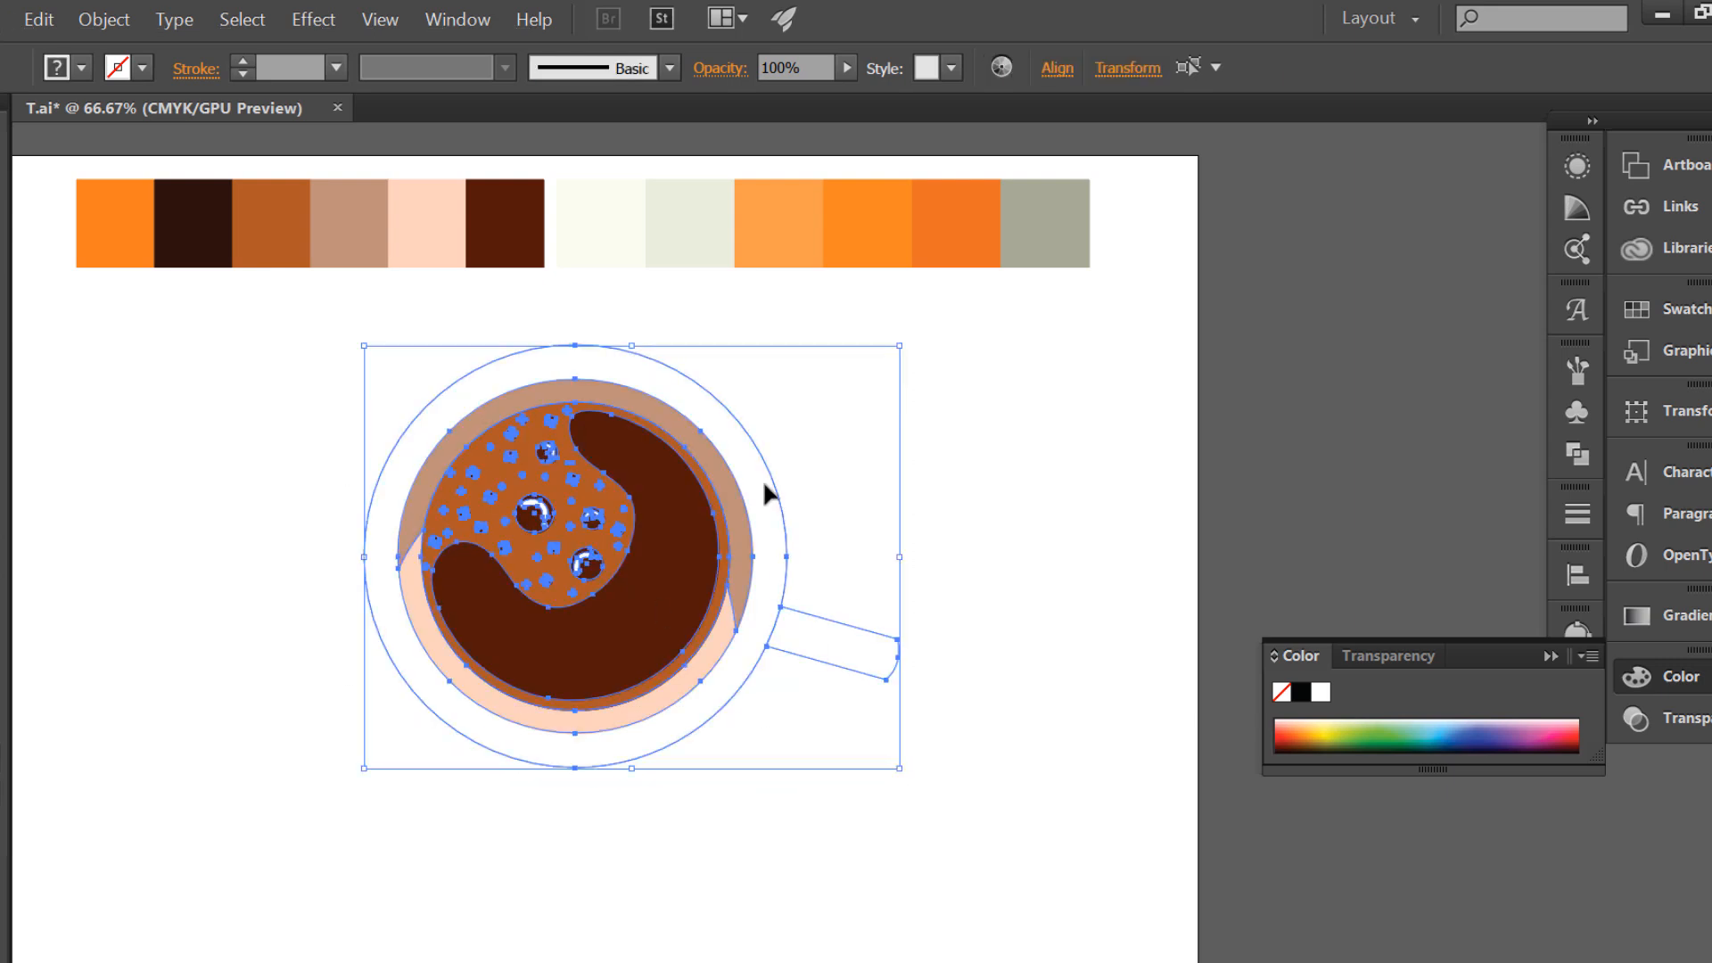
pyautogui.rightClick(763, 486)
pyautogui.click(834, 609)
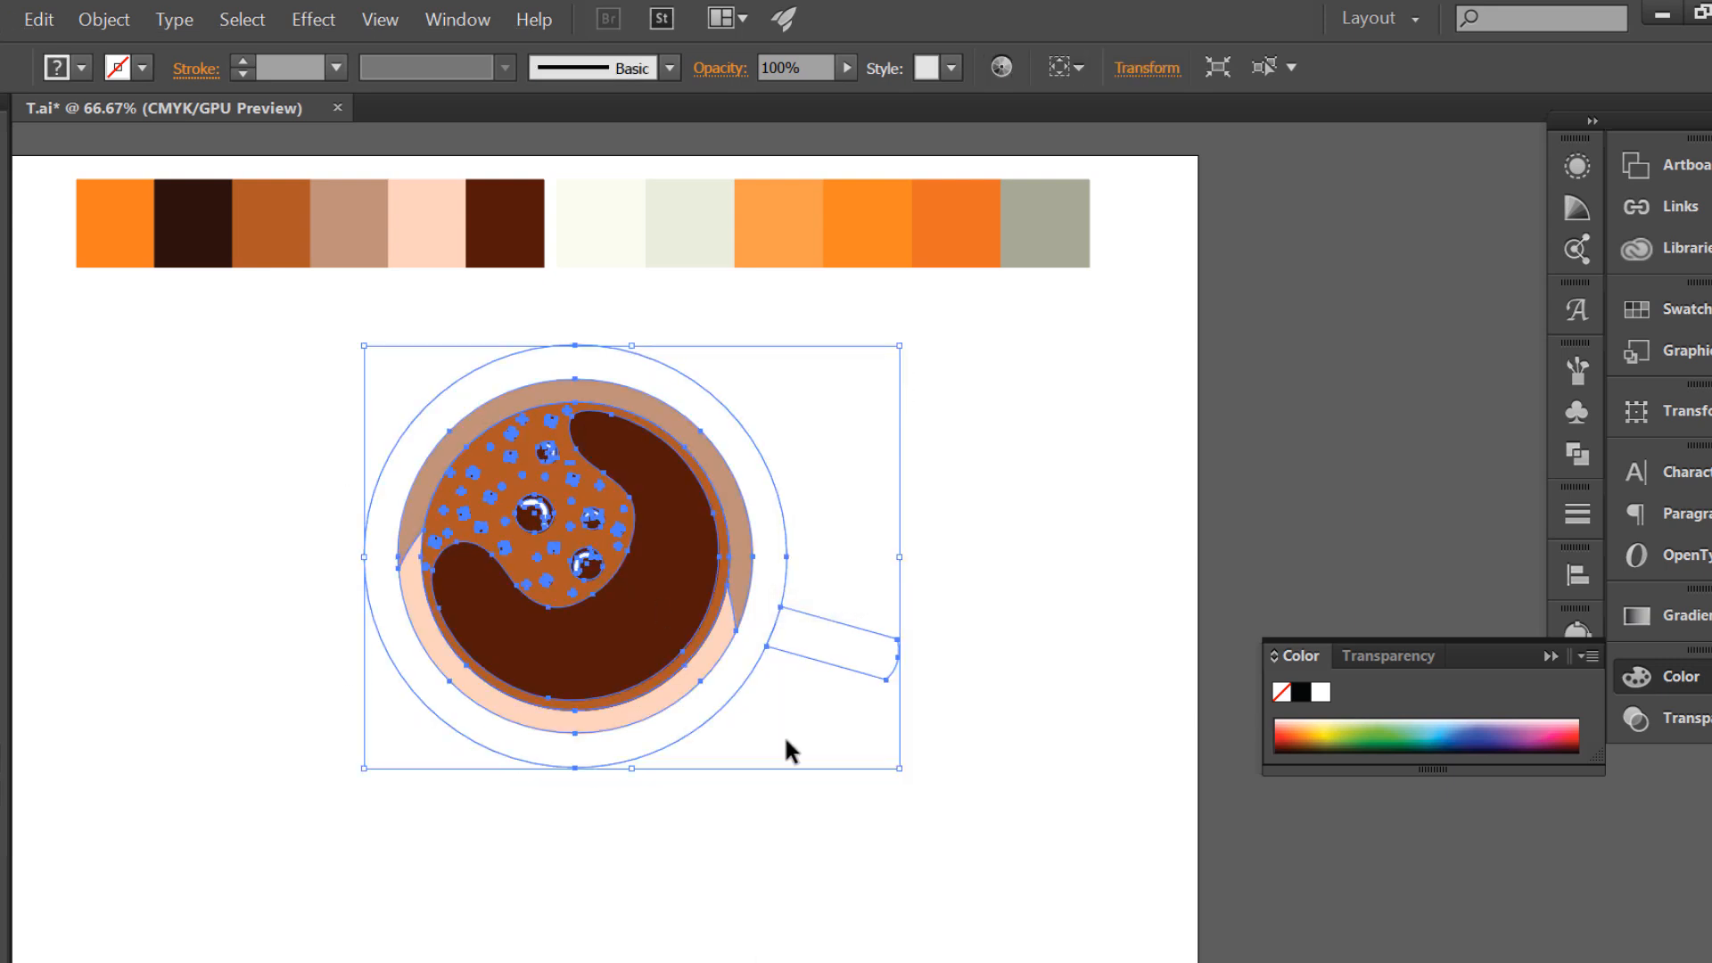
pyautogui.click(789, 750)
# - Lock the grouped cup artwork
pyautogui.scroll(-1, 758, 723)
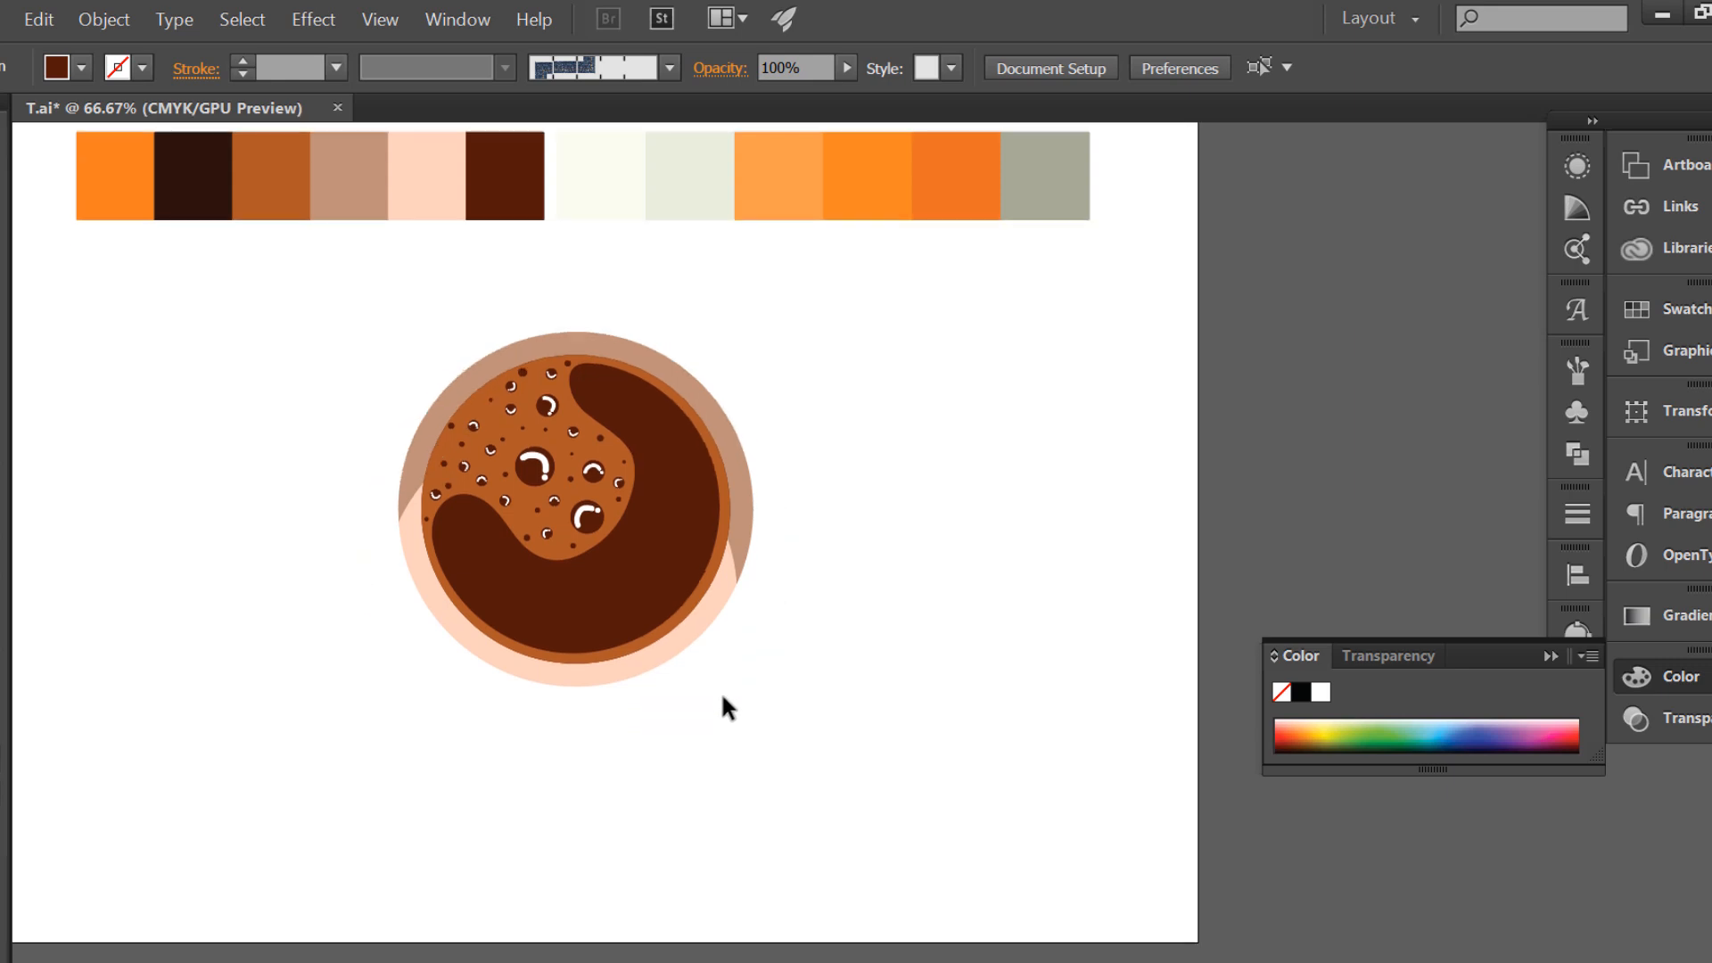
pyautogui.click(651, 590)
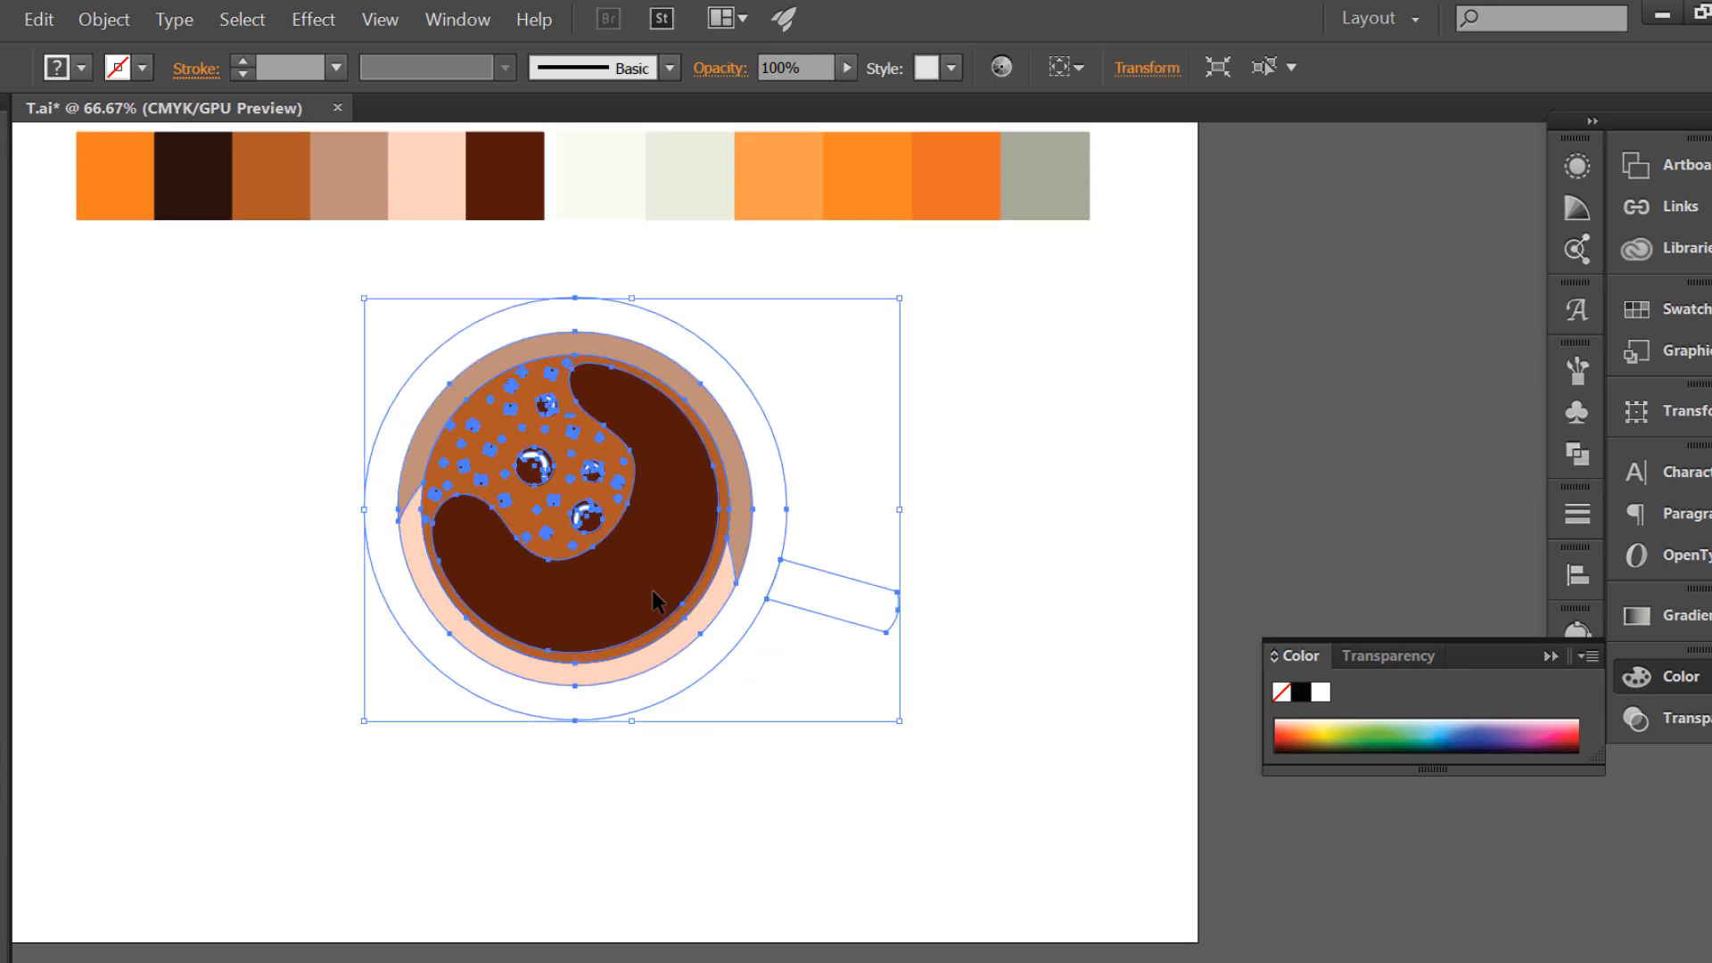
pyautogui.click(90, 14)
pyautogui.moveTo(336, 198)
pyautogui.click(671, 197)
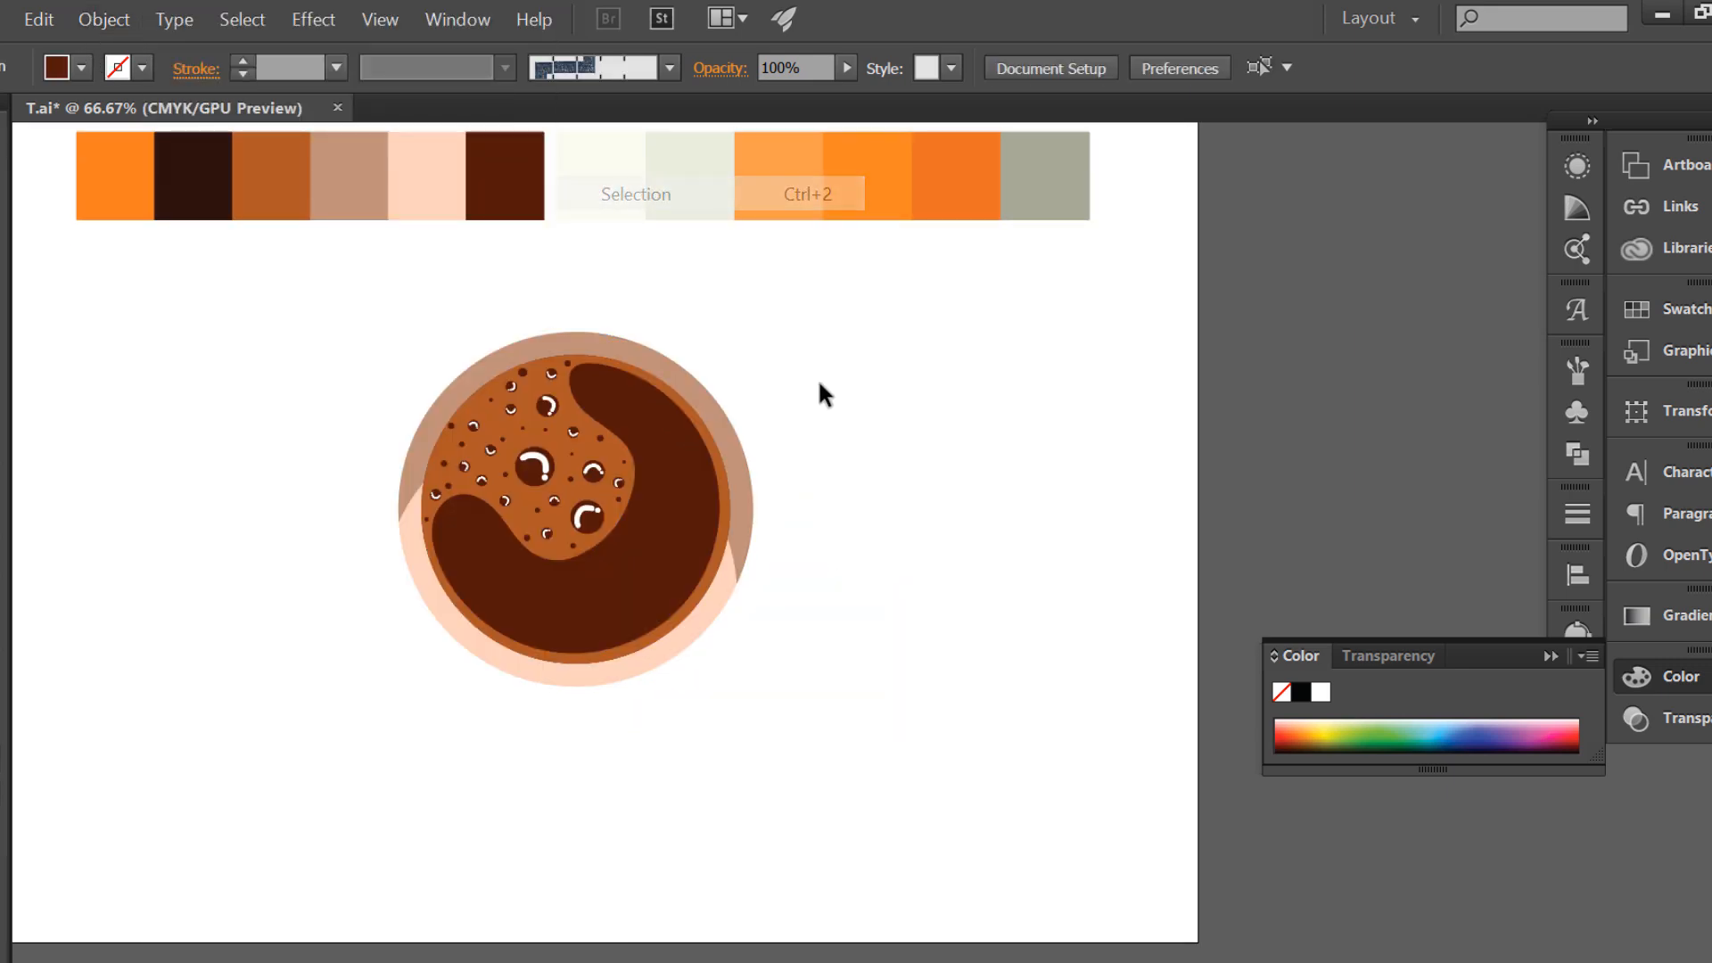
pyautogui.click(1, 309)
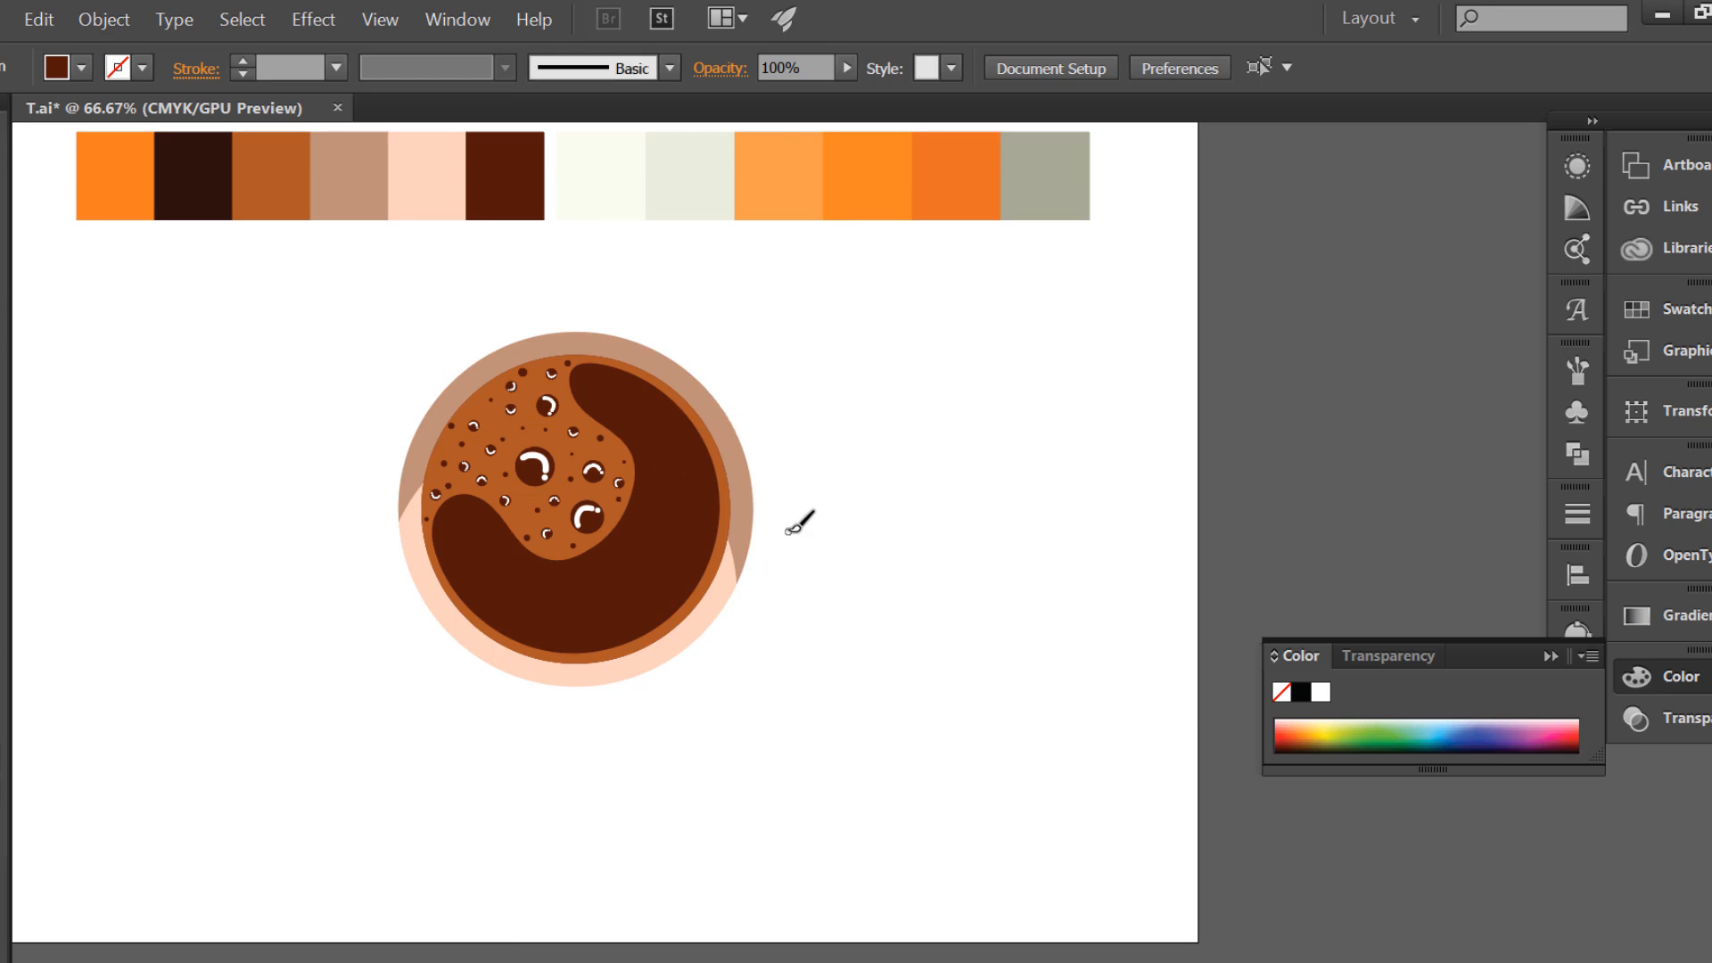
pyautogui.scroll(-1, 792, 535)
pyautogui.scroll(1, 798, 523)
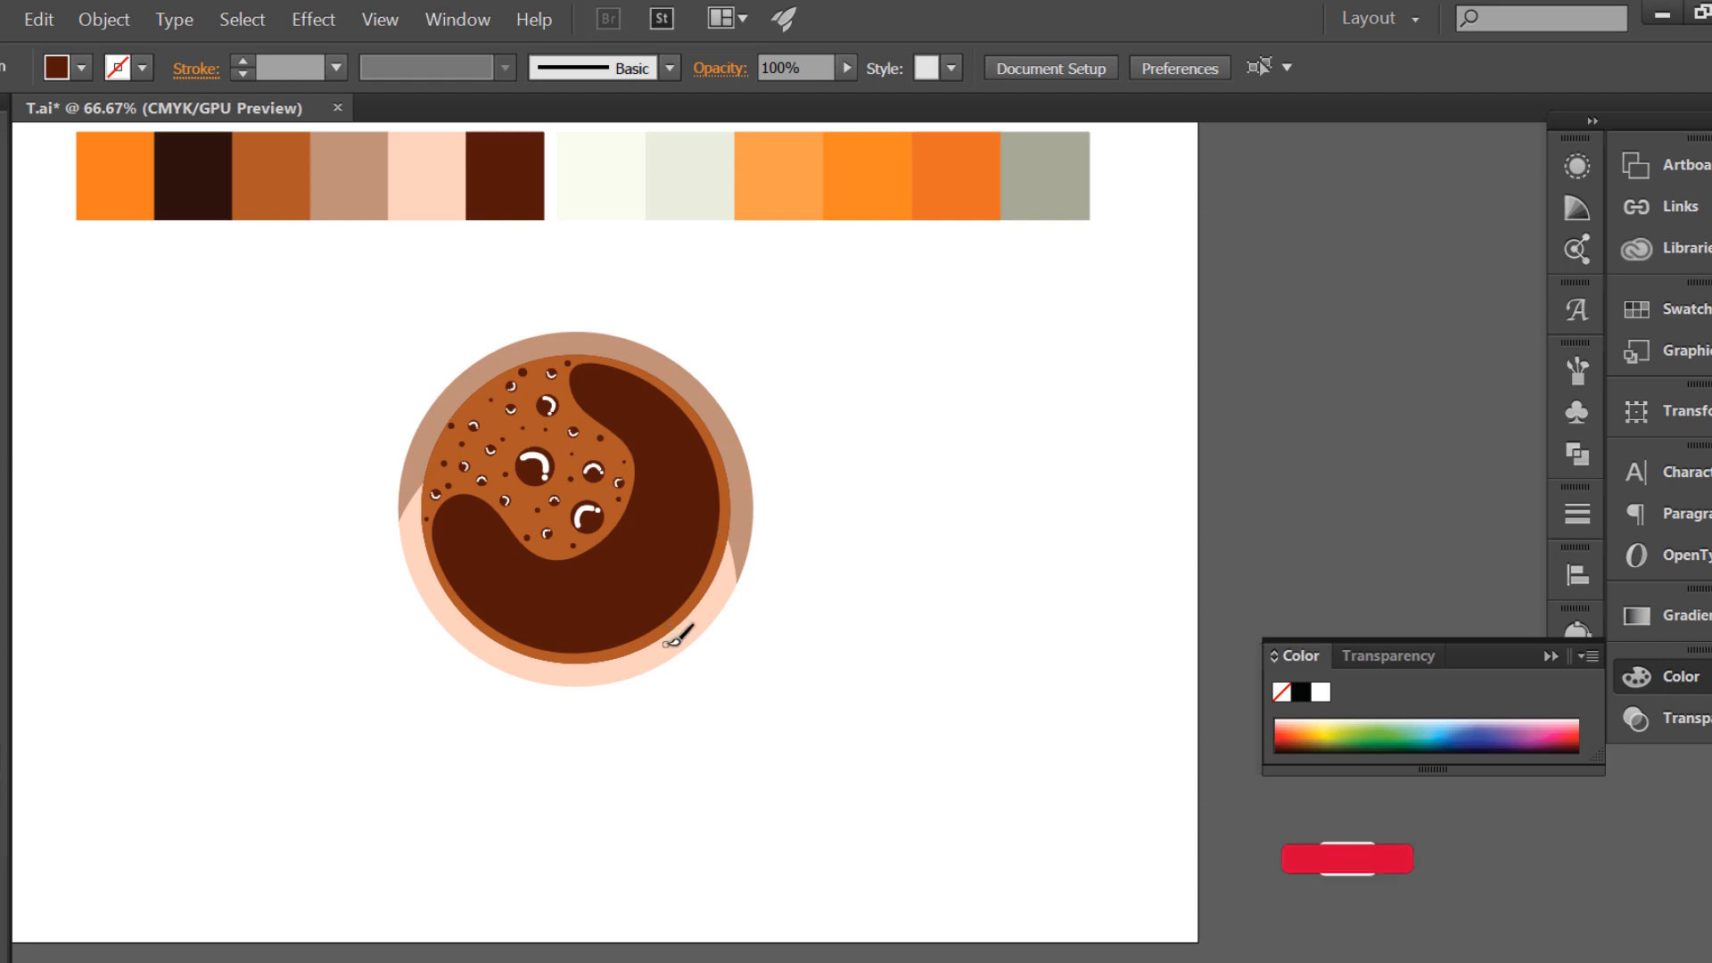
# - Draw a closed four-sided dark brown shape with the Pen tool, starting at the cup's lower-left rim and extending below the cup
pyautogui.click(2, 276)
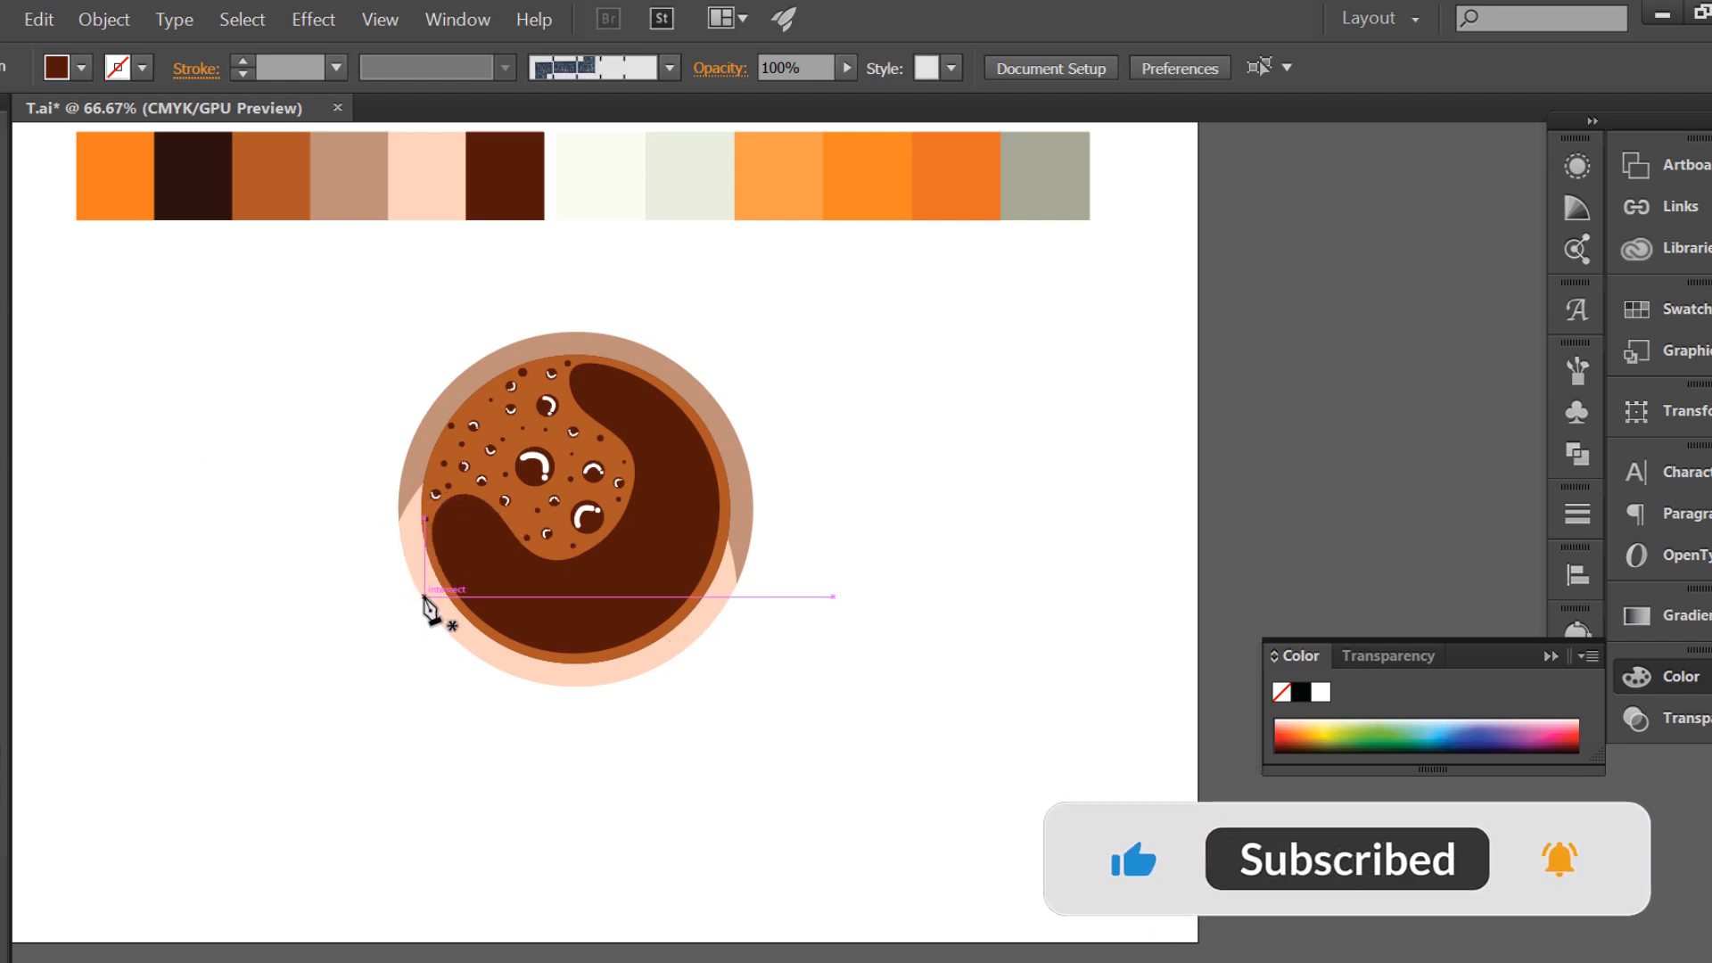
pyautogui.click(428, 591)
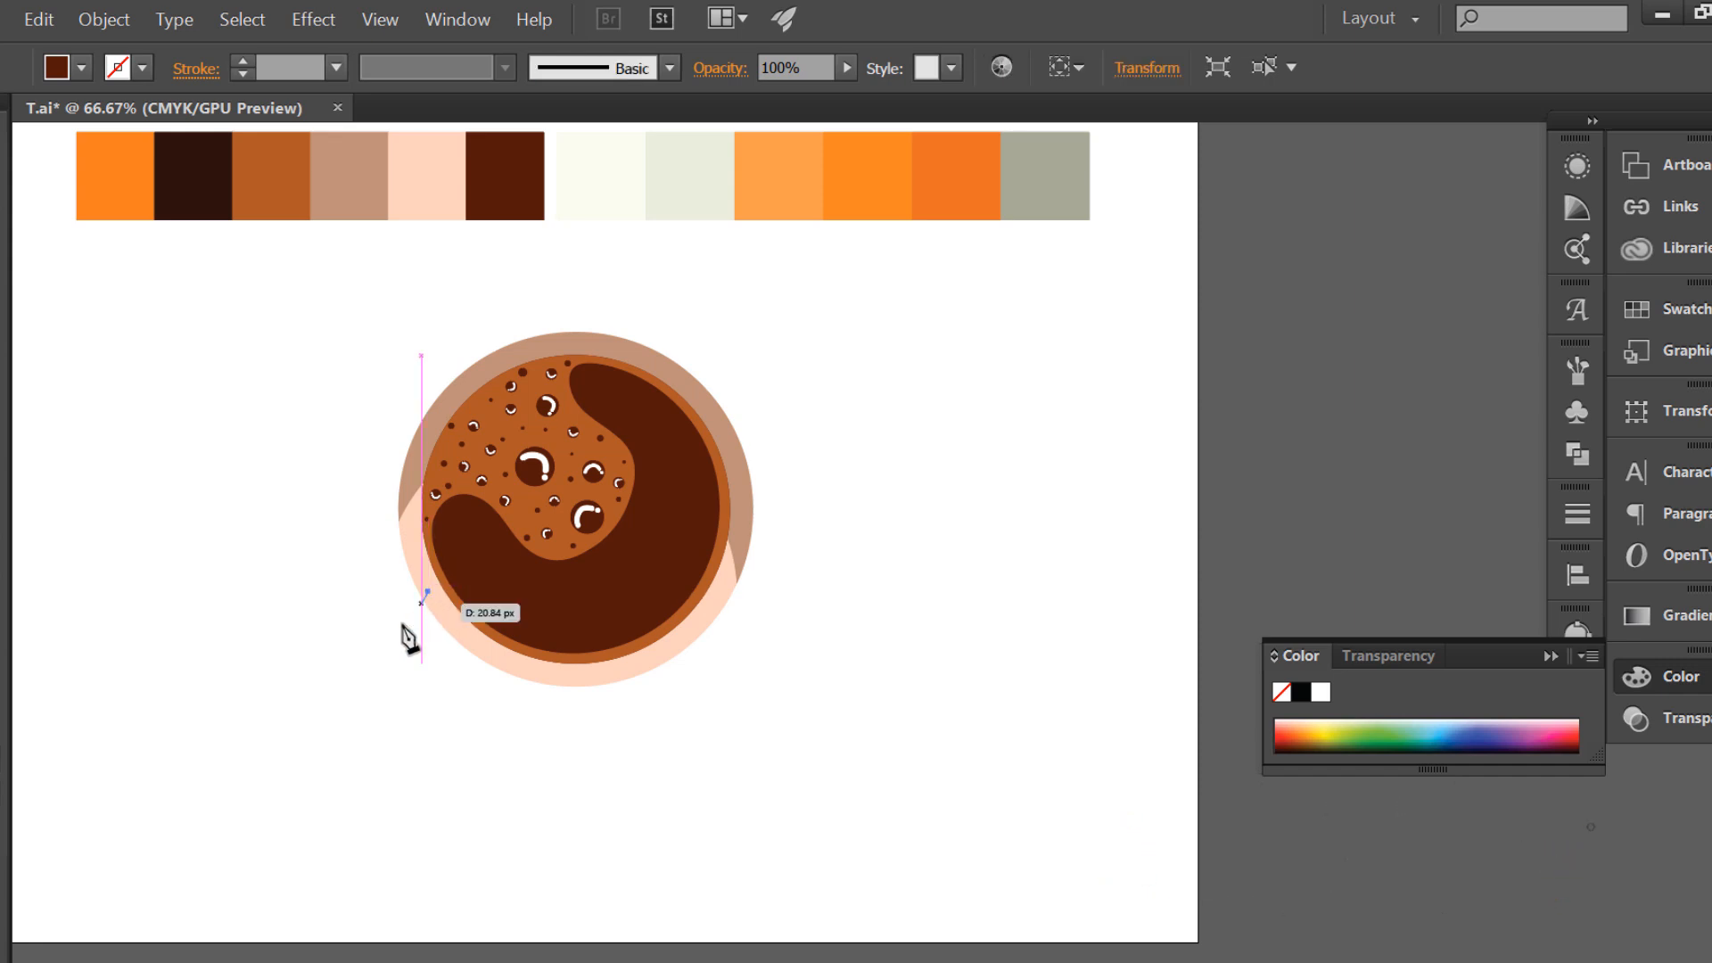
pyautogui.click(334, 709)
pyautogui.click(634, 809)
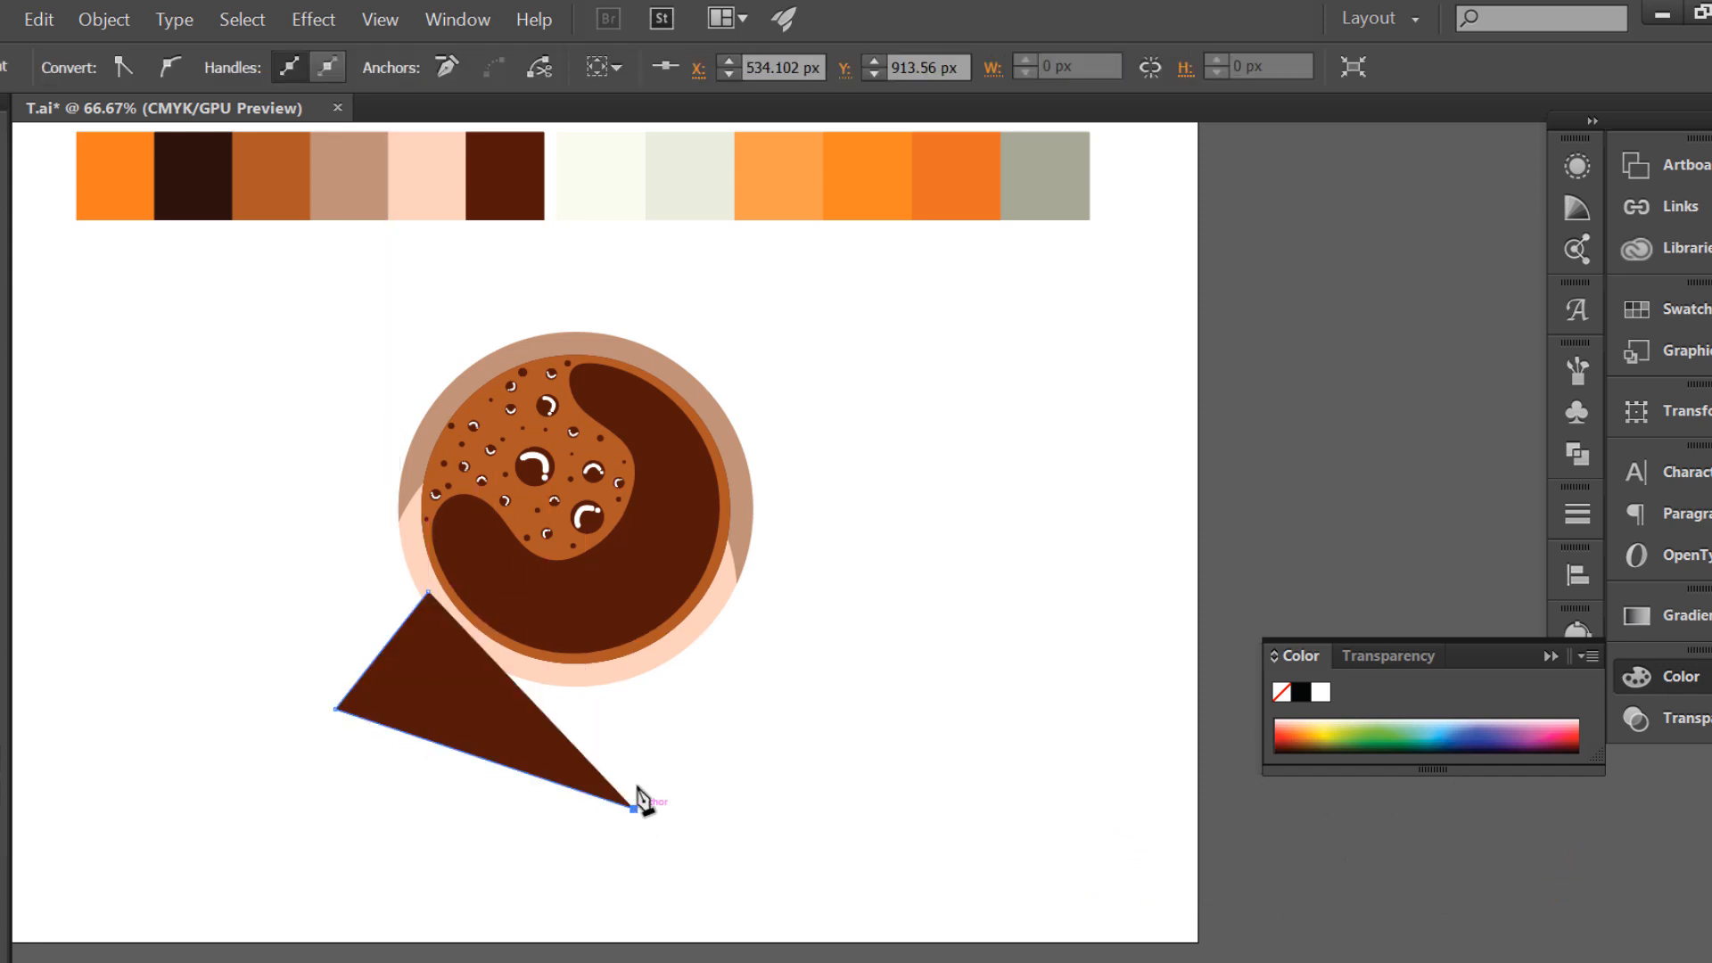
pyautogui.click(710, 613)
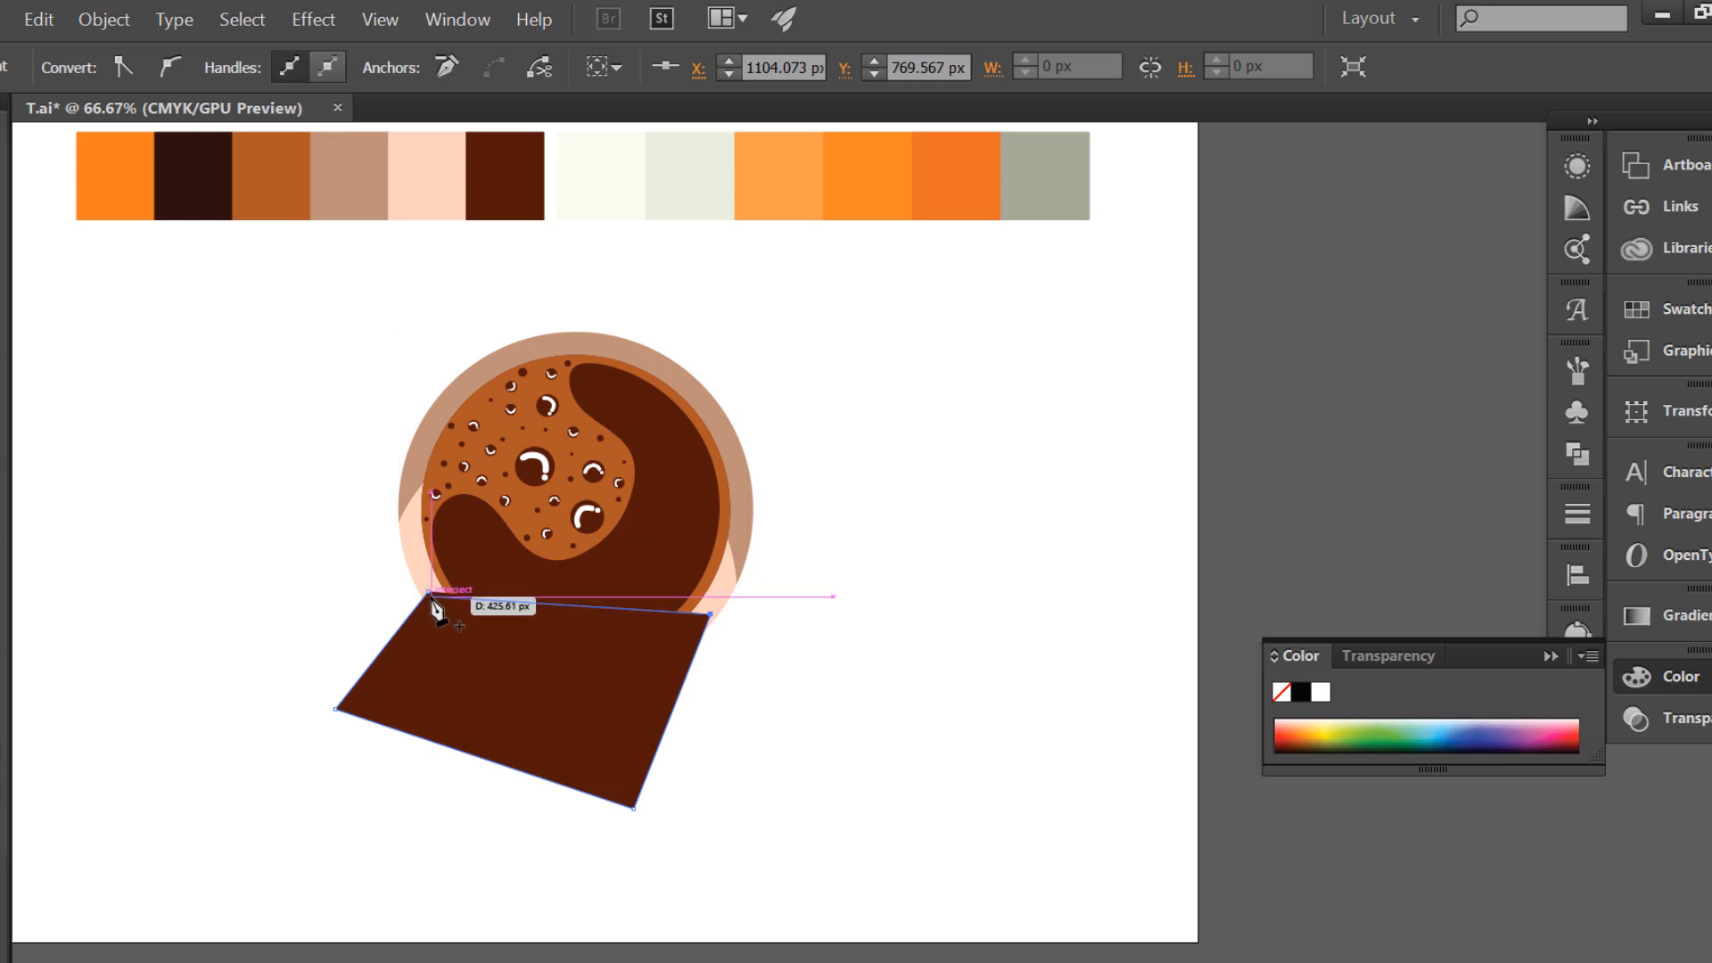
pyautogui.click(426, 593)
pyautogui.hotkey('ctrl', 'z')
pyautogui.click(428, 592)
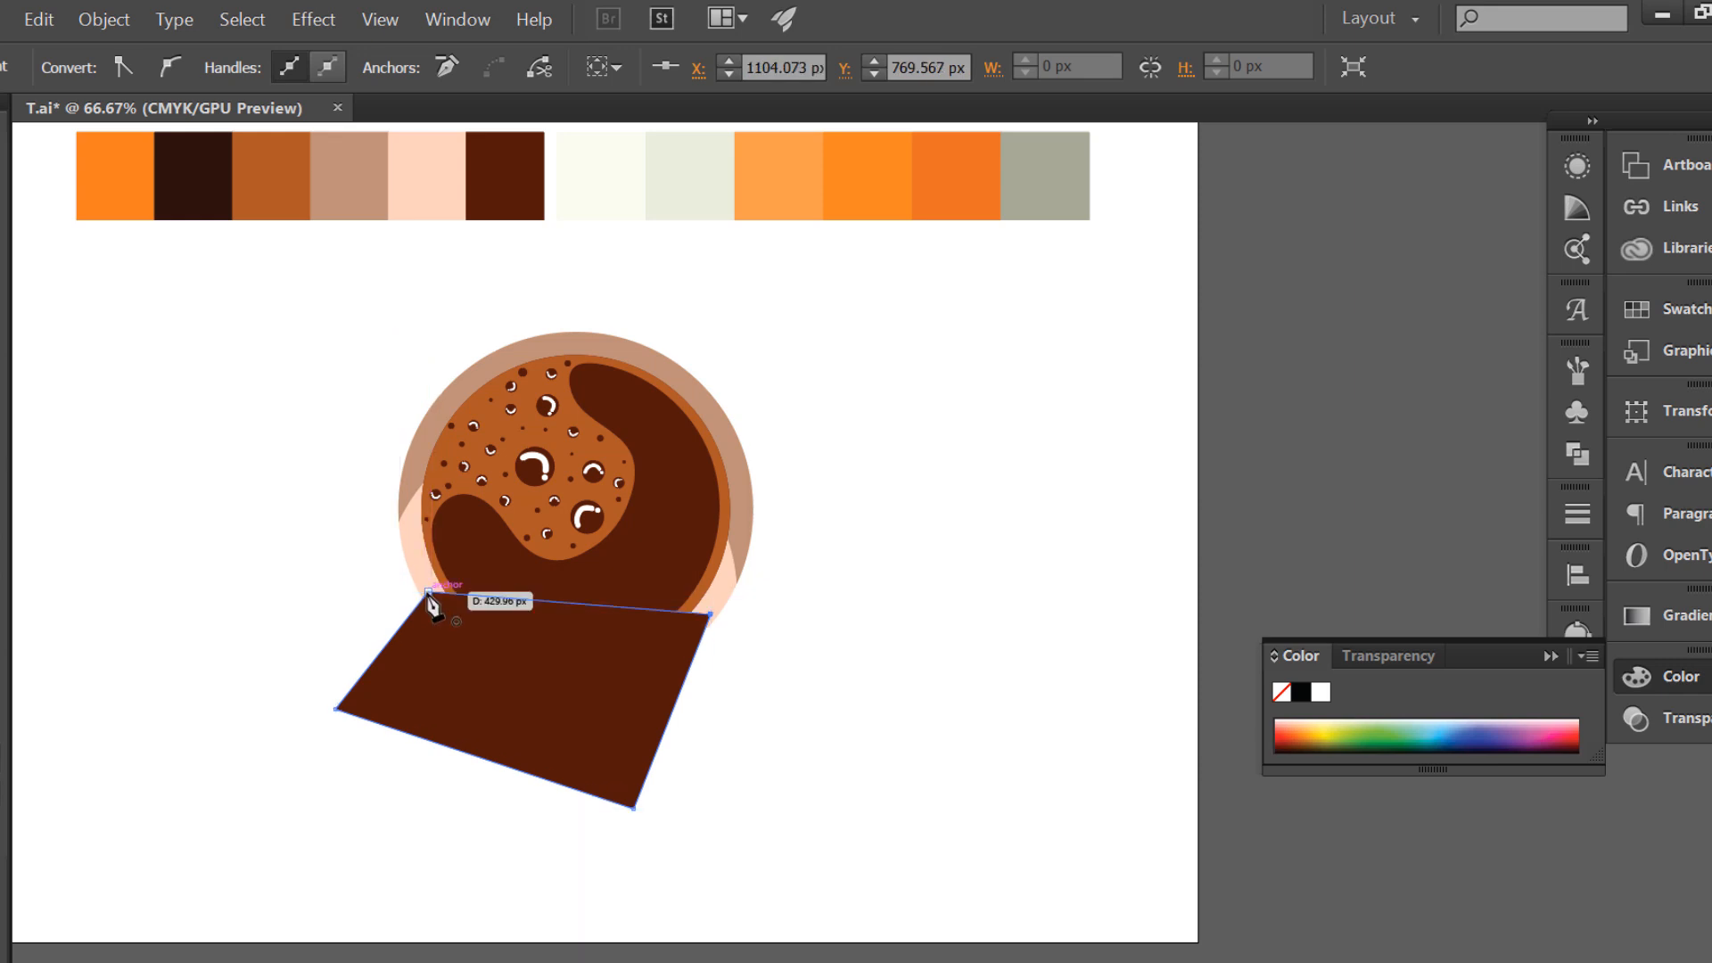
# - Bend the lower edge and sides of the dark brown shape into a rounded cup body
pyautogui.click(2, 275)
pyautogui.moveTo(434, 757); pyautogui.dragTo(415, 851)
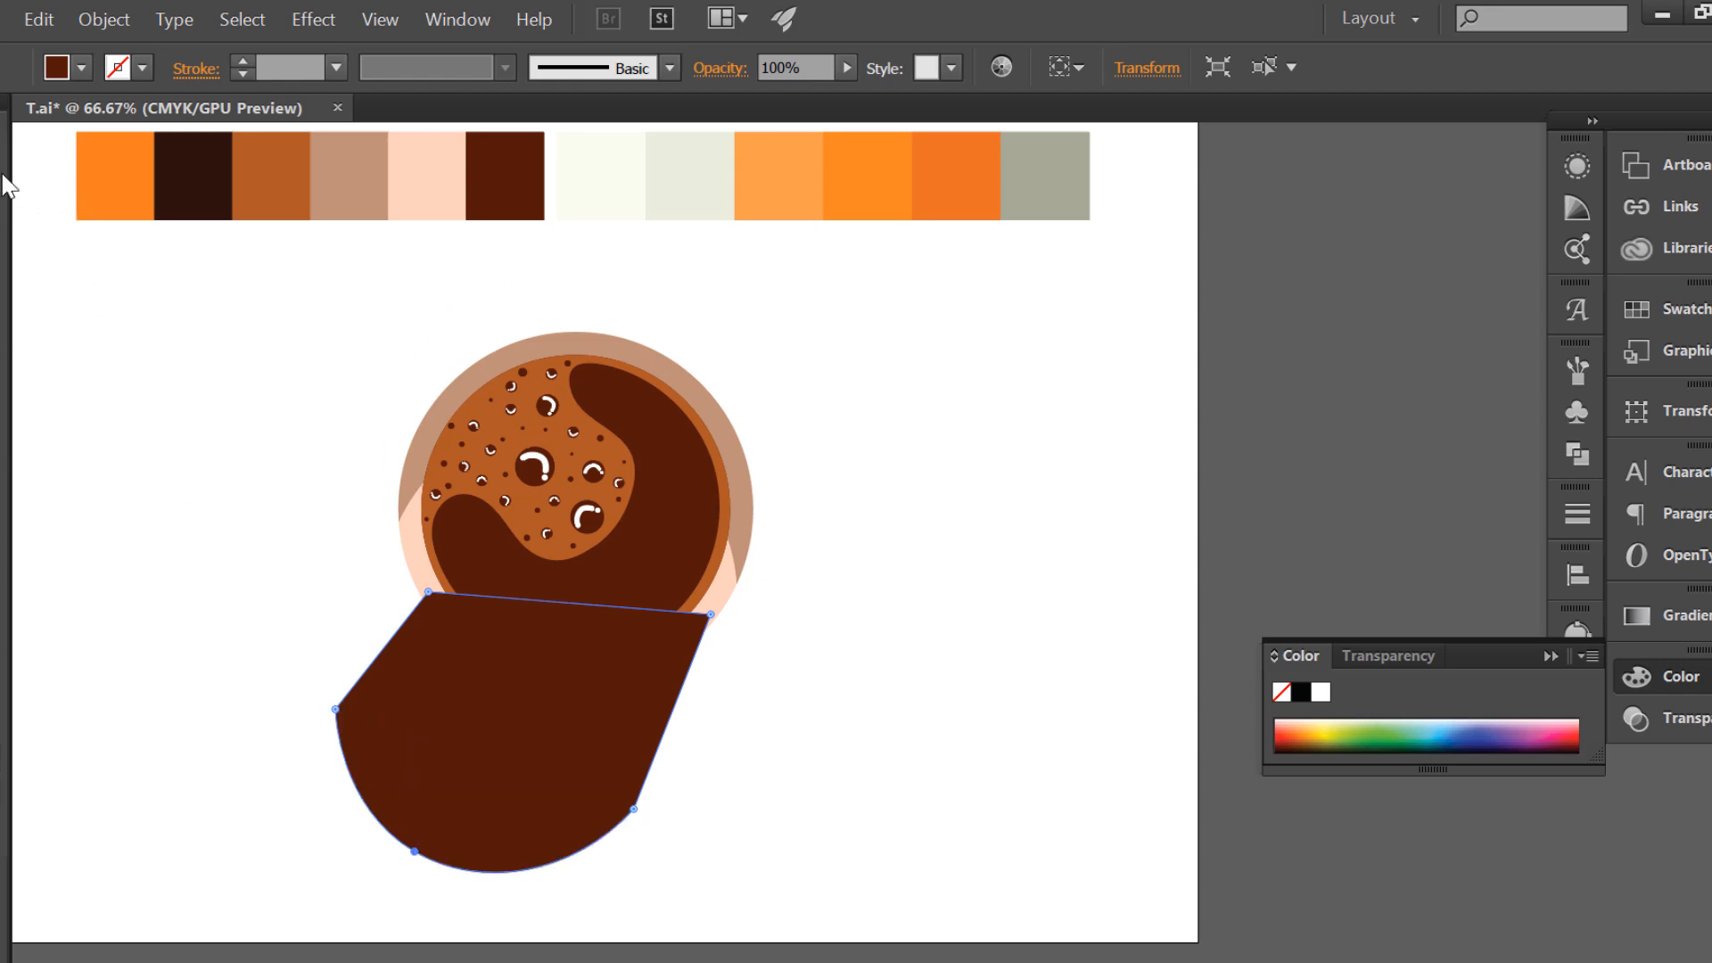
pyautogui.press('a')
pyautogui.moveTo(379, 734); pyautogui.dragTo(416, 743)
pyautogui.moveTo(664, 810); pyautogui.dragTo(617, 455)
# - Reposition the rounded dark brown body under the cup and send it to the back of the stacking order
pyautogui.press('v')
pyautogui.moveTo(530, 738); pyautogui.dragTo(506, 784)
pyautogui.rightClick(528, 714)
pyautogui.moveTo(662, 593)
pyautogui.click(987, 699)
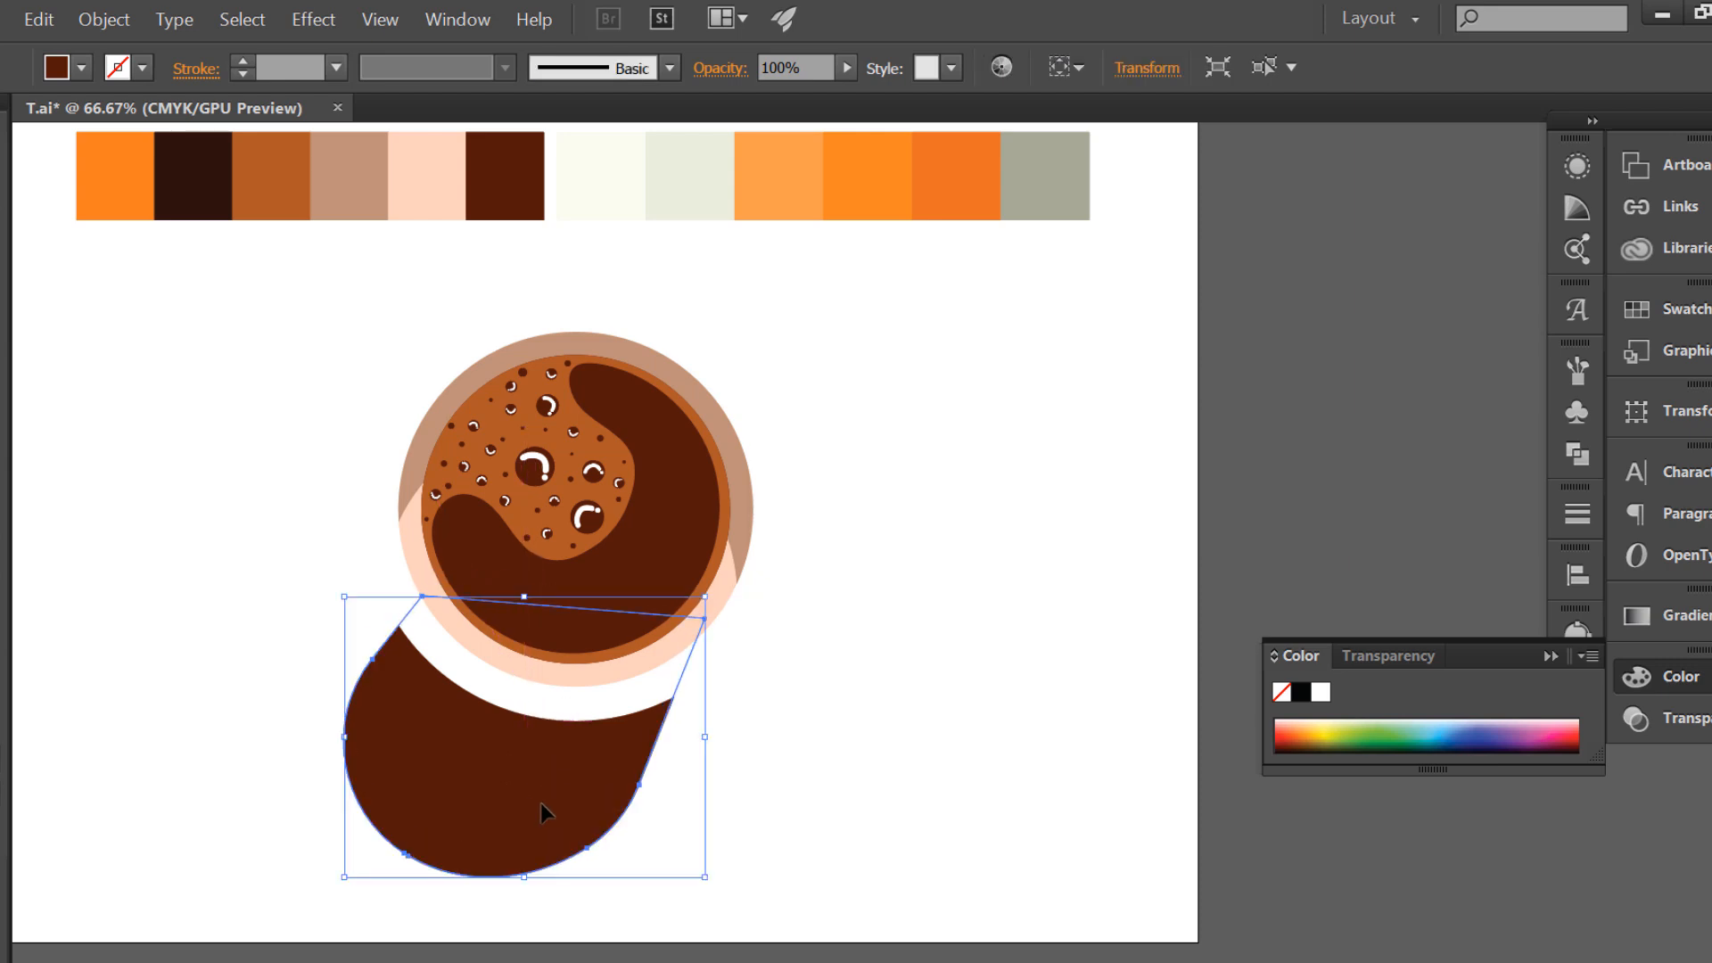
pyautogui.click(766, 836)
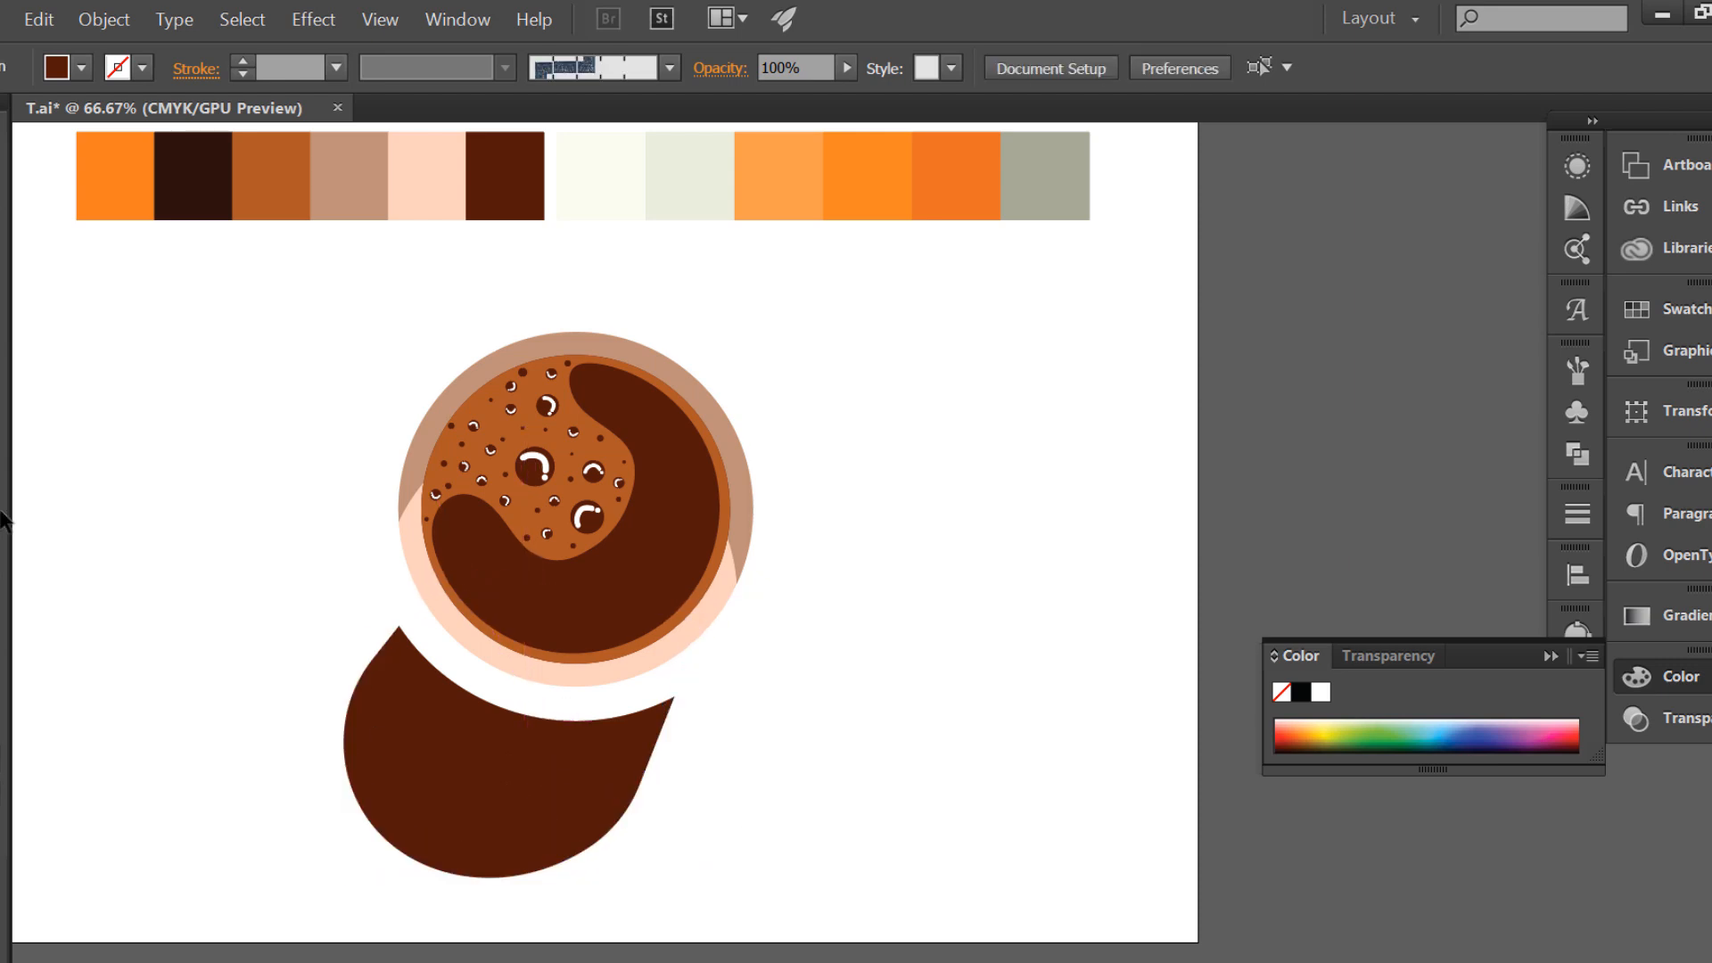
# - Paint a curved handle outline beside the dark brown body with the Paintbrush, closing it with a stroke across its upper ends
pyautogui.click(2, 328)
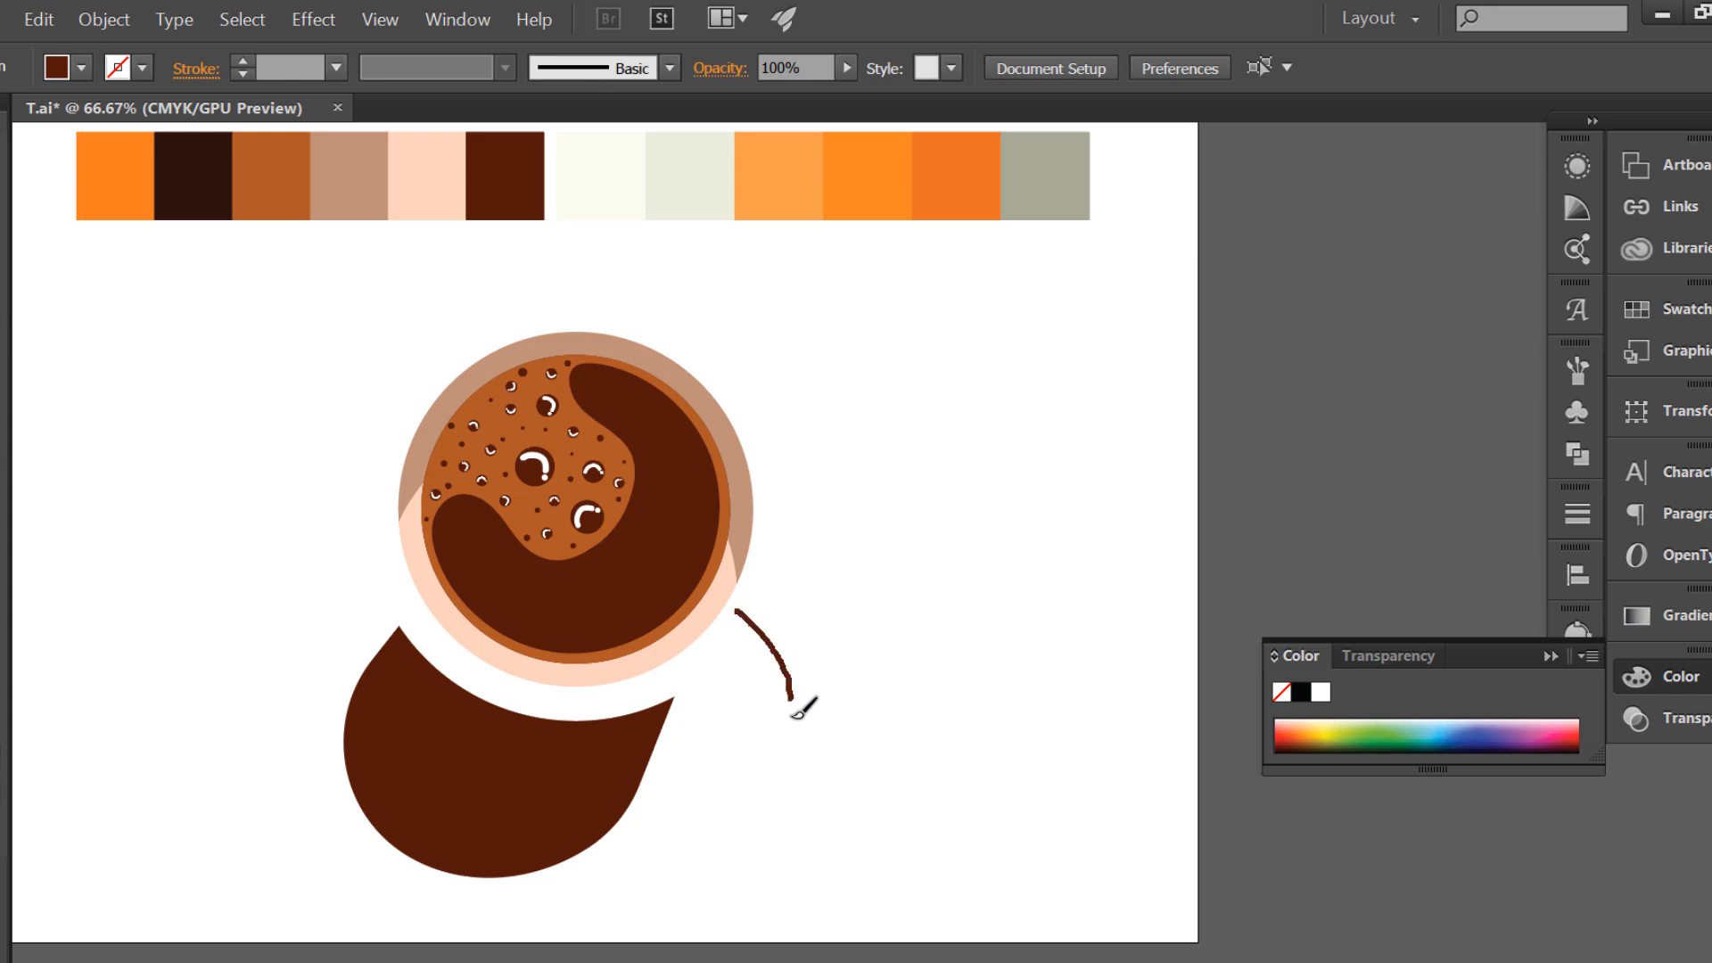
pyautogui.moveTo(629, 790)
pyautogui.mouseDown()
pyautogui.moveTo(748, 678)
pyautogui.moveTo(750, 753)
pyautogui.moveTo(645, 765)
pyautogui.mouseUp()
pyautogui.press('v')
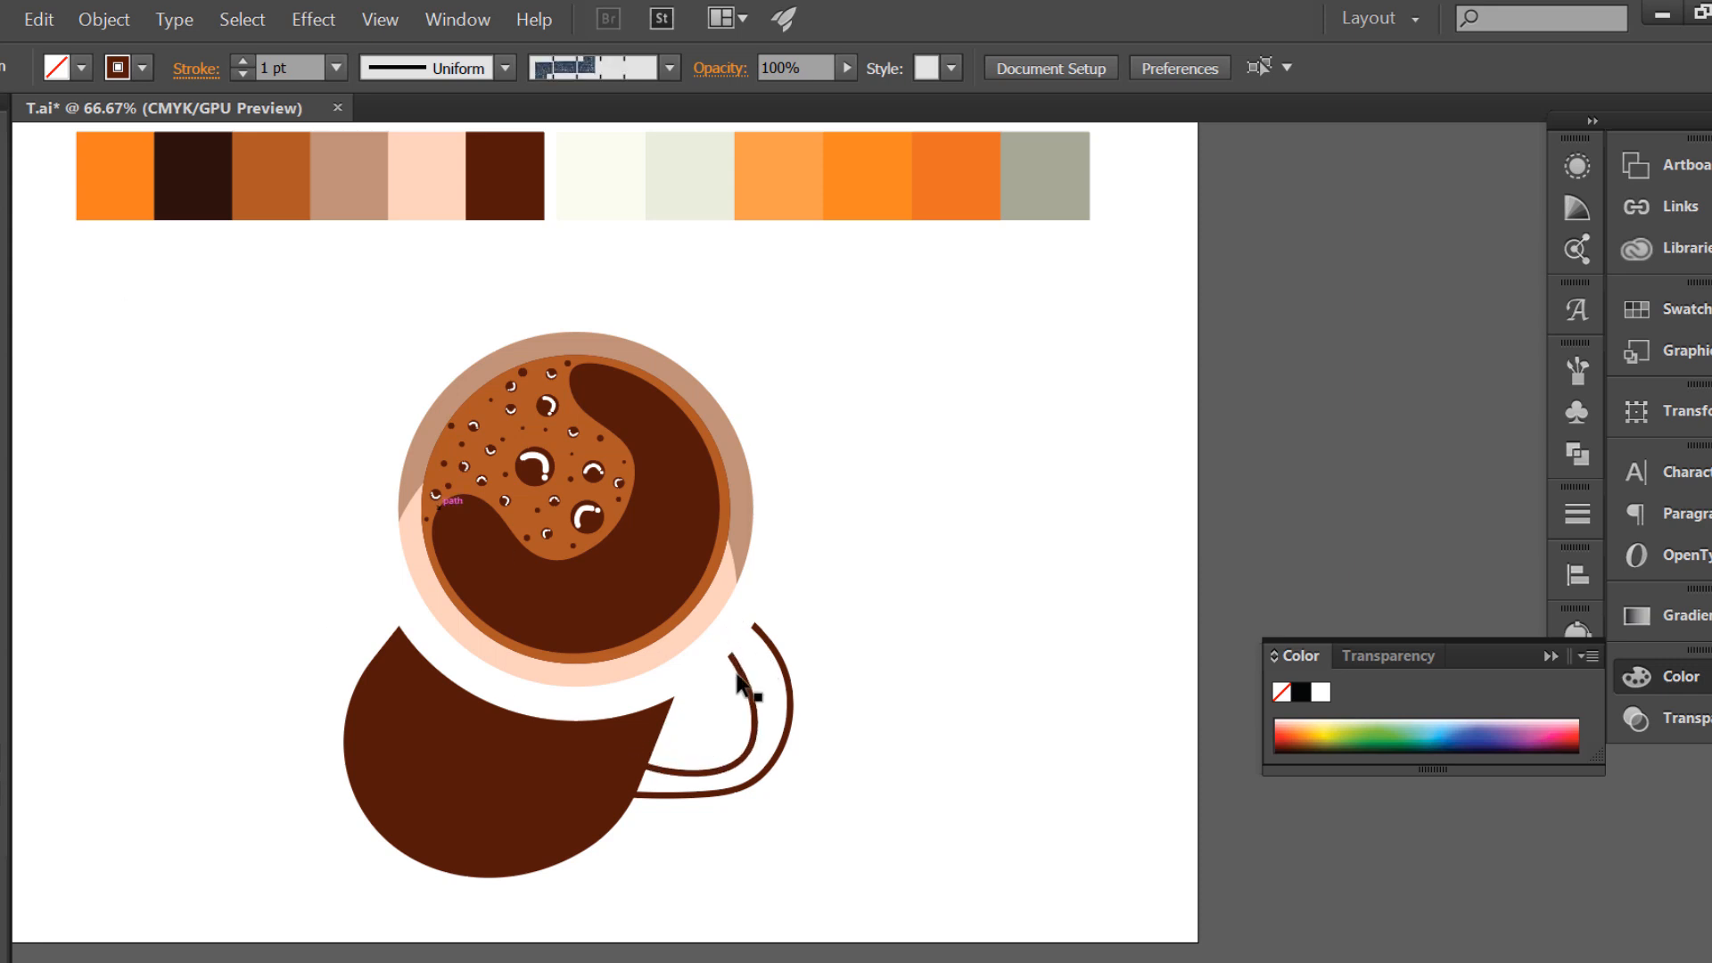
pyautogui.press('b')
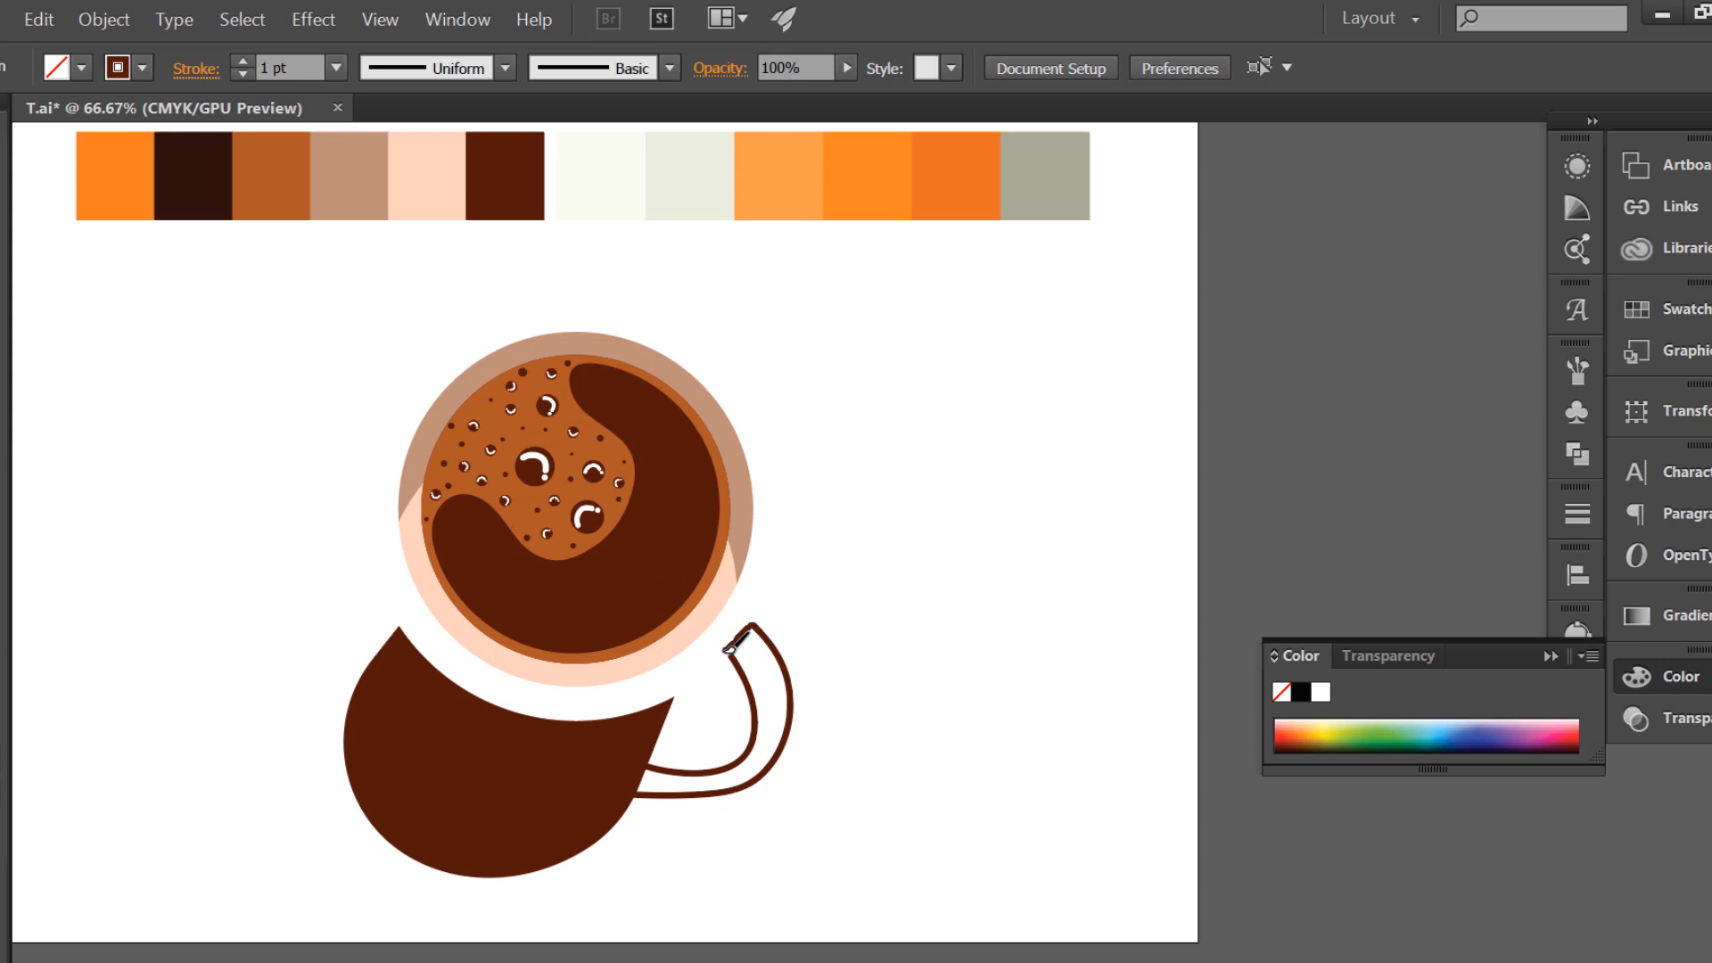
pyautogui.press('v')
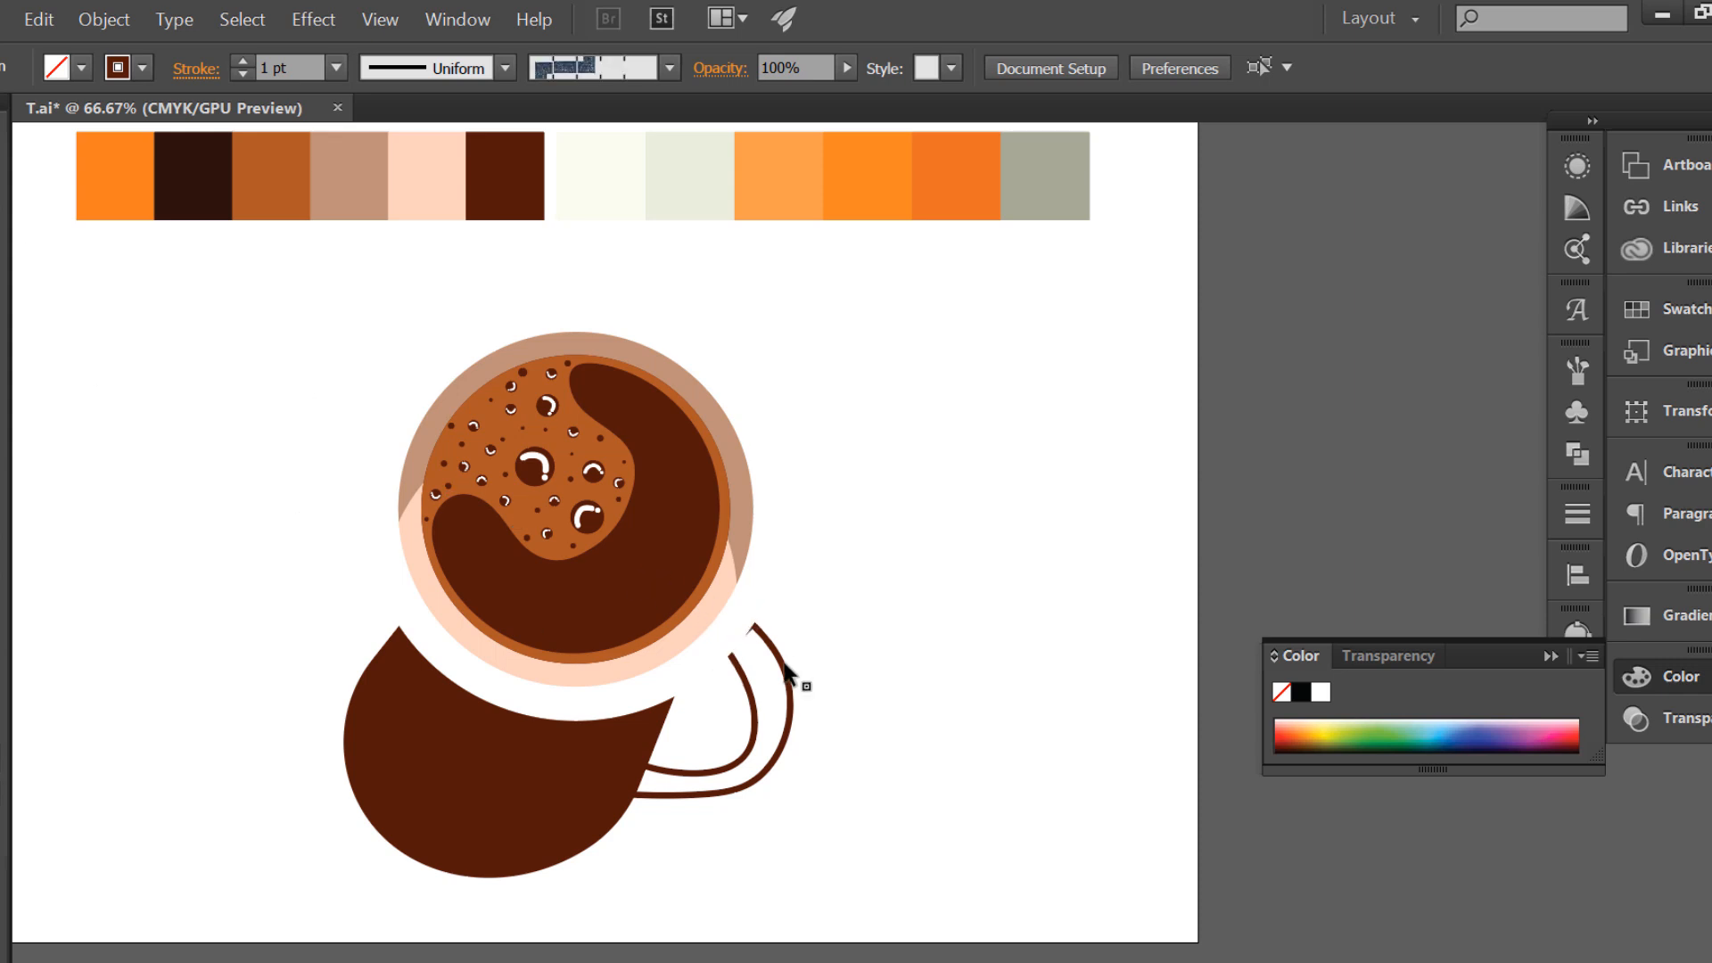
# - Fill the area between the handle's strokes with dark brown and merge it with the body using the Shape Builder tool
pyautogui.click(789, 679)
pyautogui.hotkey('shift', 'm')
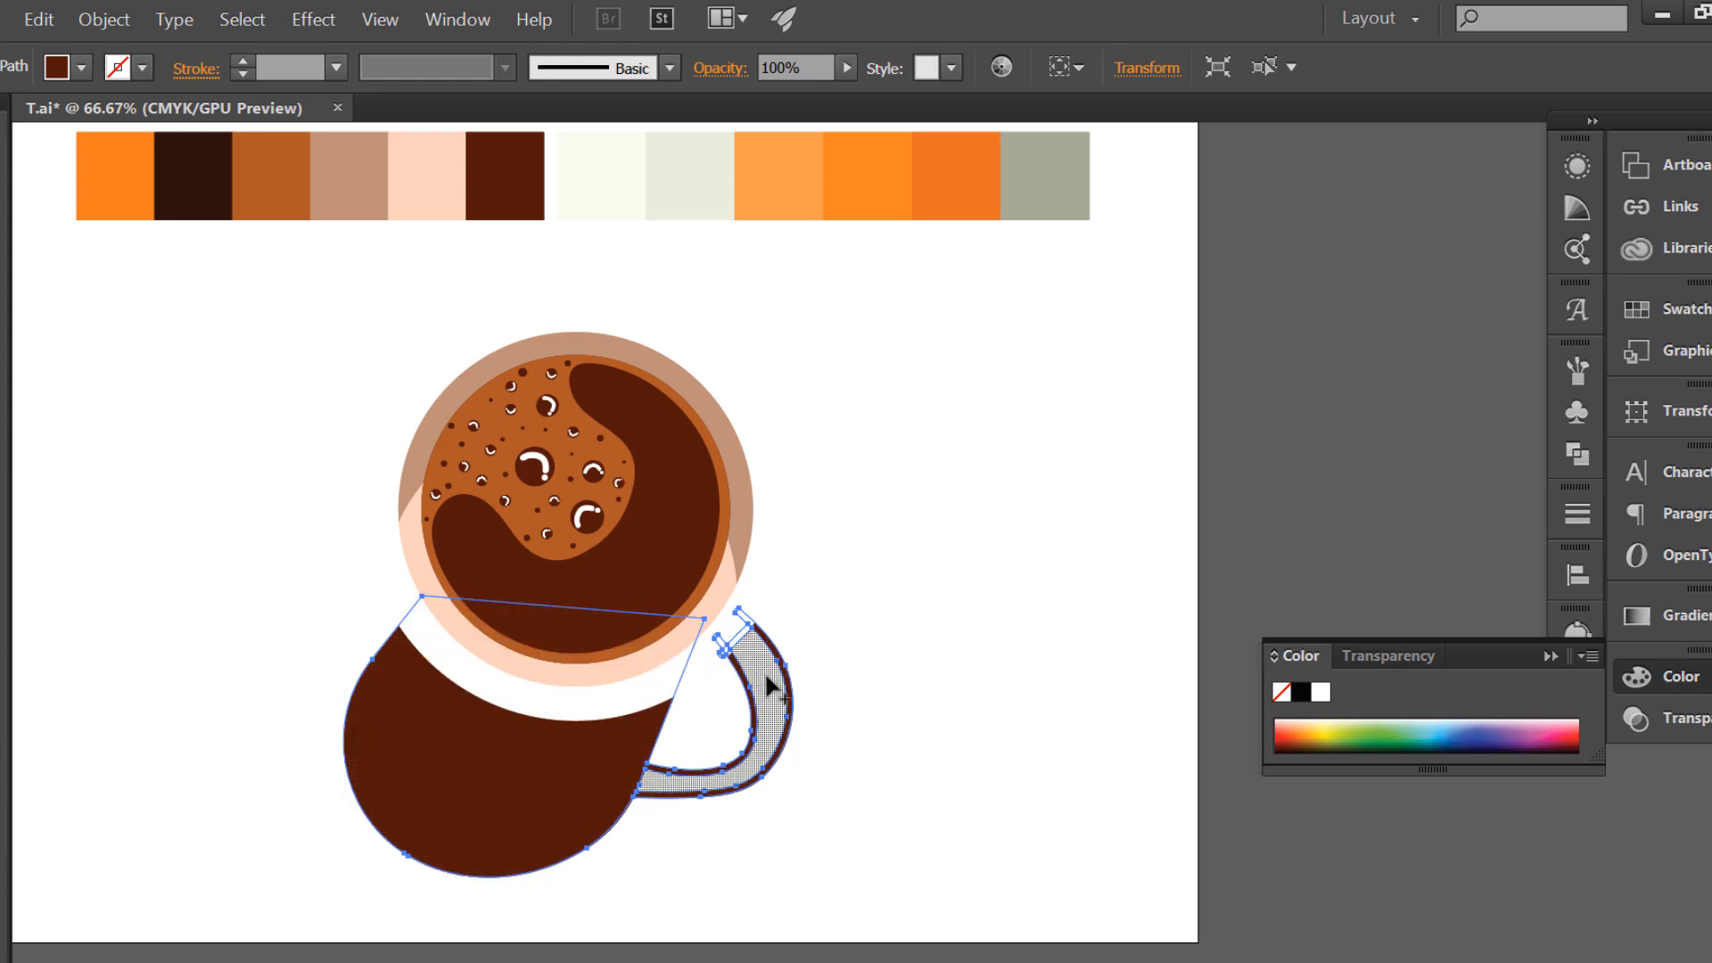
pyautogui.click(767, 687)
pyautogui.moveTo(700, 781); pyautogui.dragTo(624, 778)
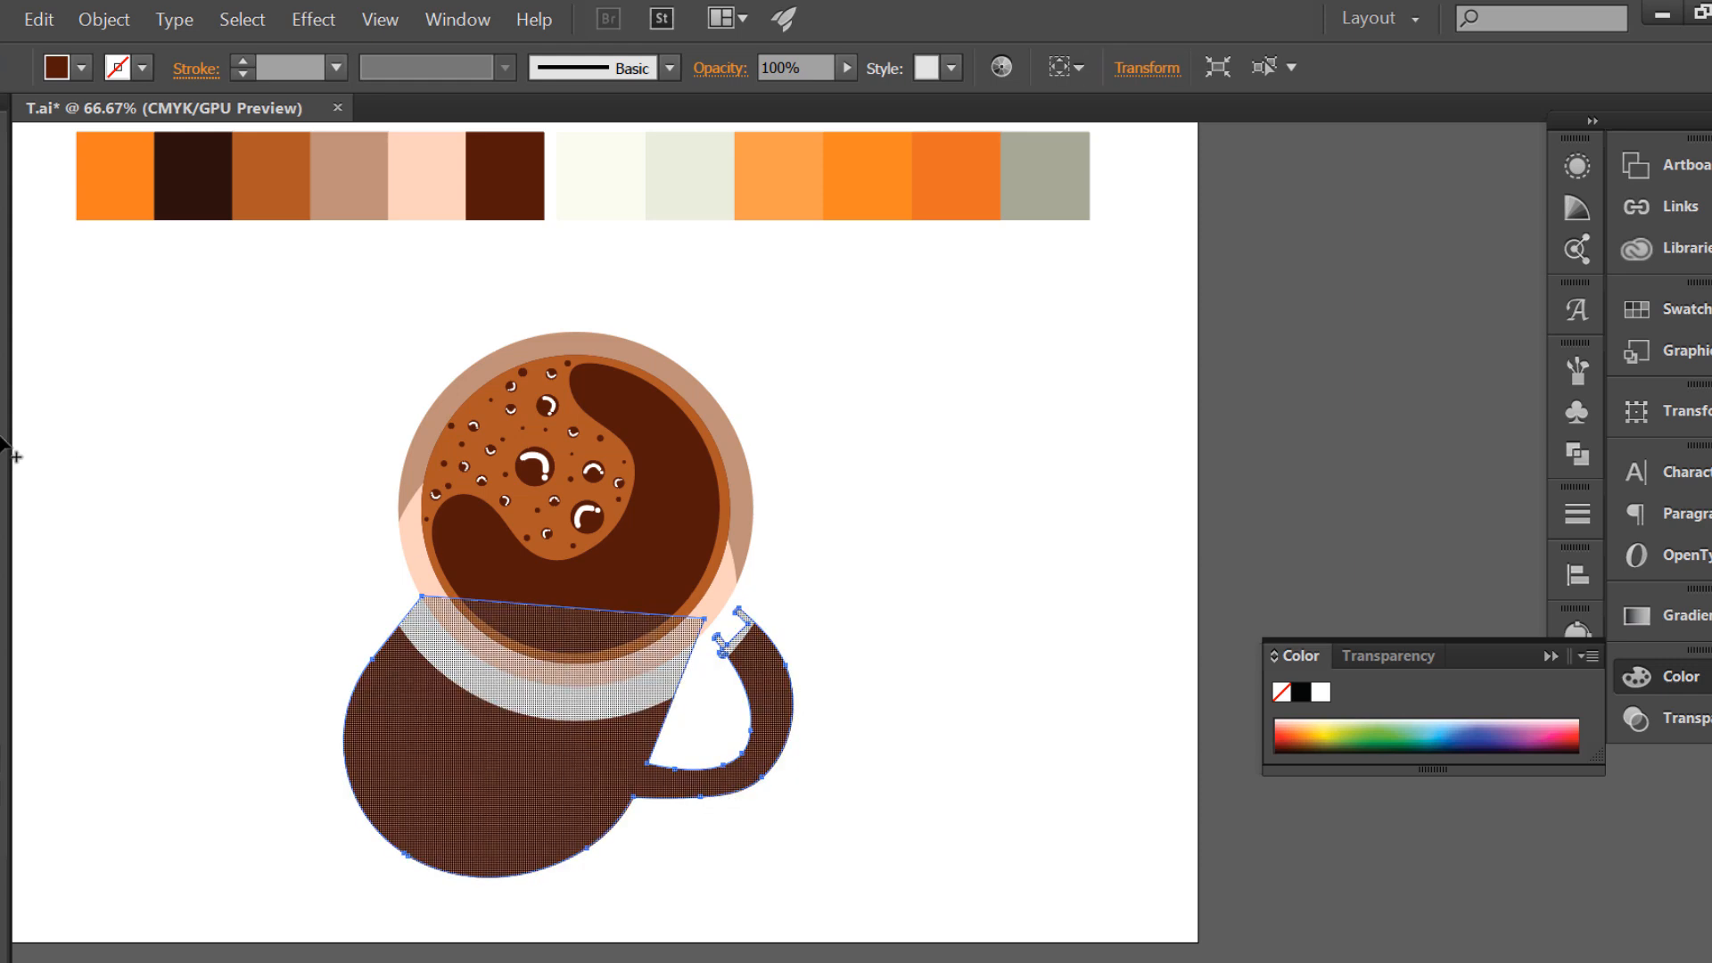
pyautogui.press('v')
pyautogui.click(267, 589)
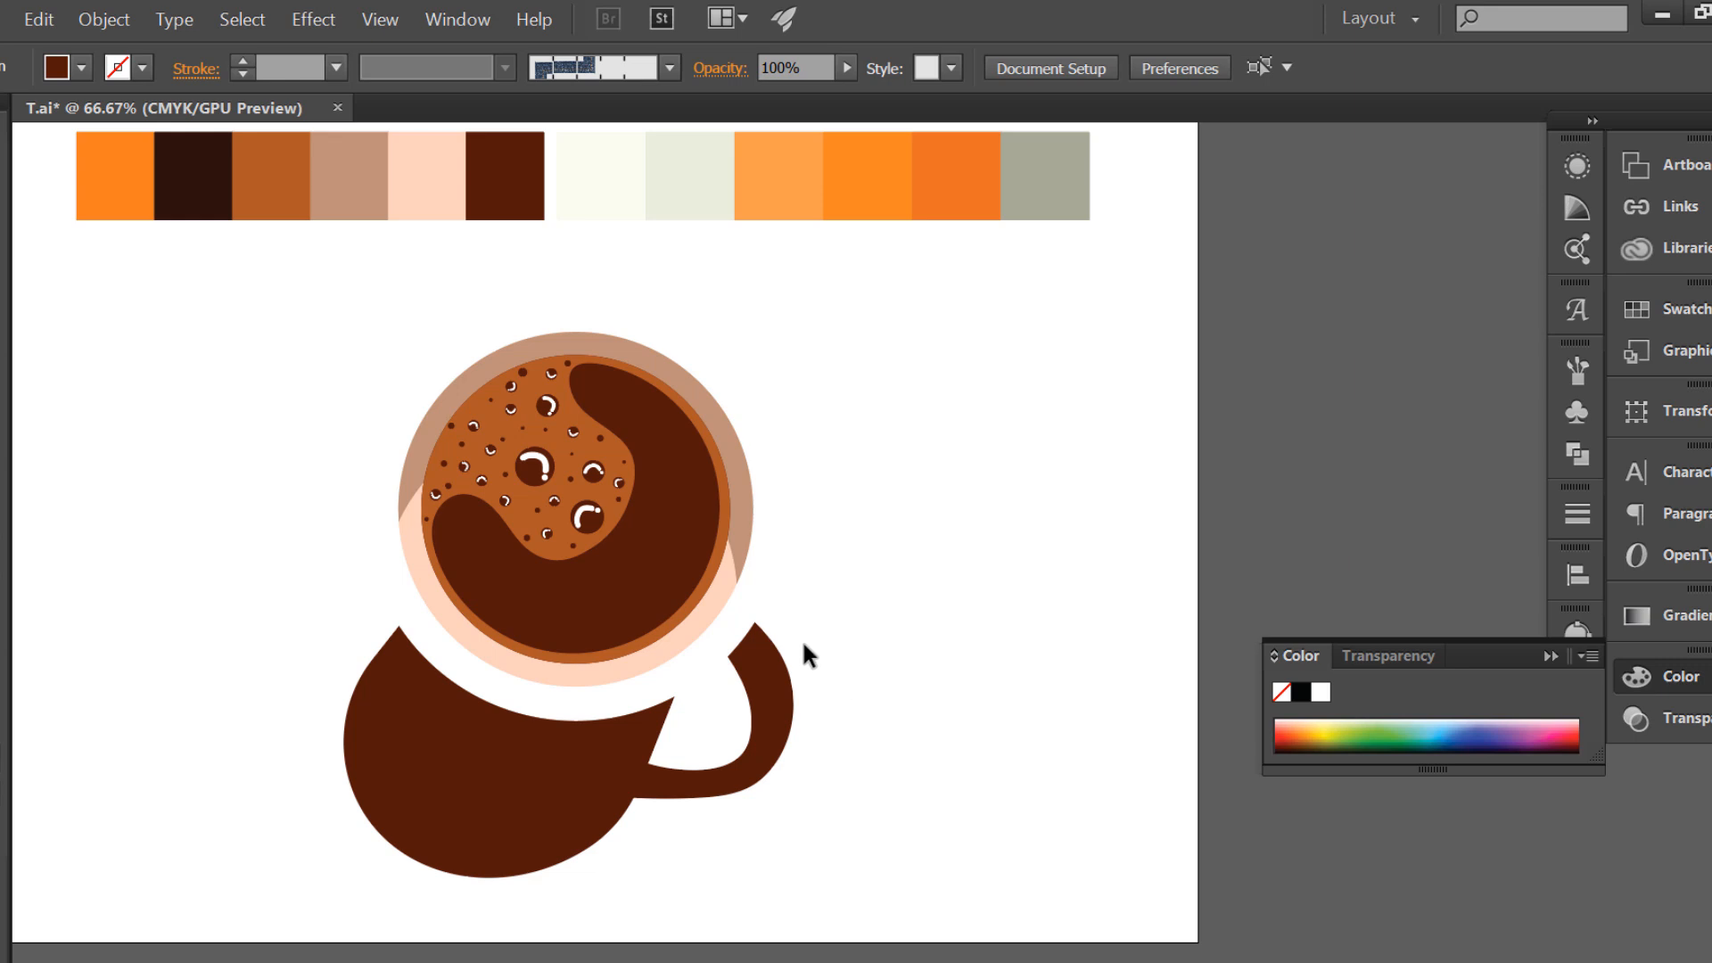
# - Move the whole colour palette off the artboard, just above its upper edge
pyautogui.scroll(-1, 757, 547)
pyautogui.scroll(2, 678, 553)
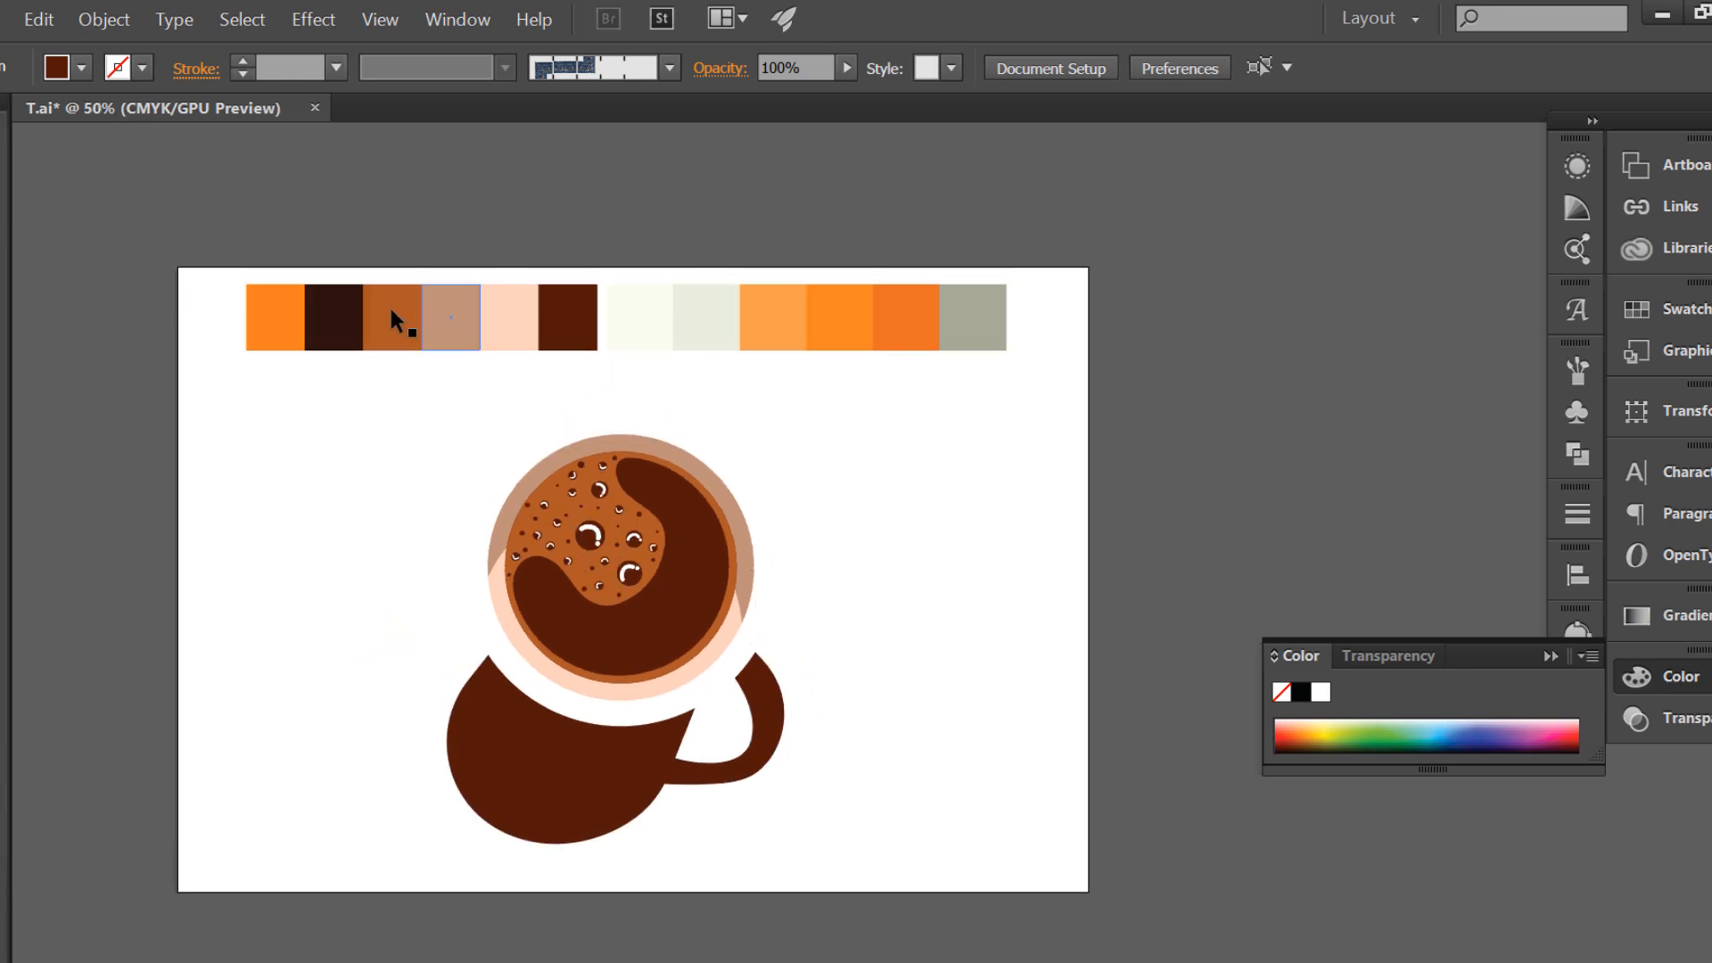
pyautogui.moveTo(155, 255); pyautogui.dragTo(1120, 392)
pyautogui.moveTo(641, 333); pyautogui.dragTo(627, 211)
pyautogui.click(602, 256)
# - Draw a dark brown rectangle with the Rectangle tool that covers the entire artboard
pyautogui.click(1, 299)
pyautogui.click(33, 298)
pyautogui.moveTo(176, 268); pyautogui.dragTo(1089, 892)
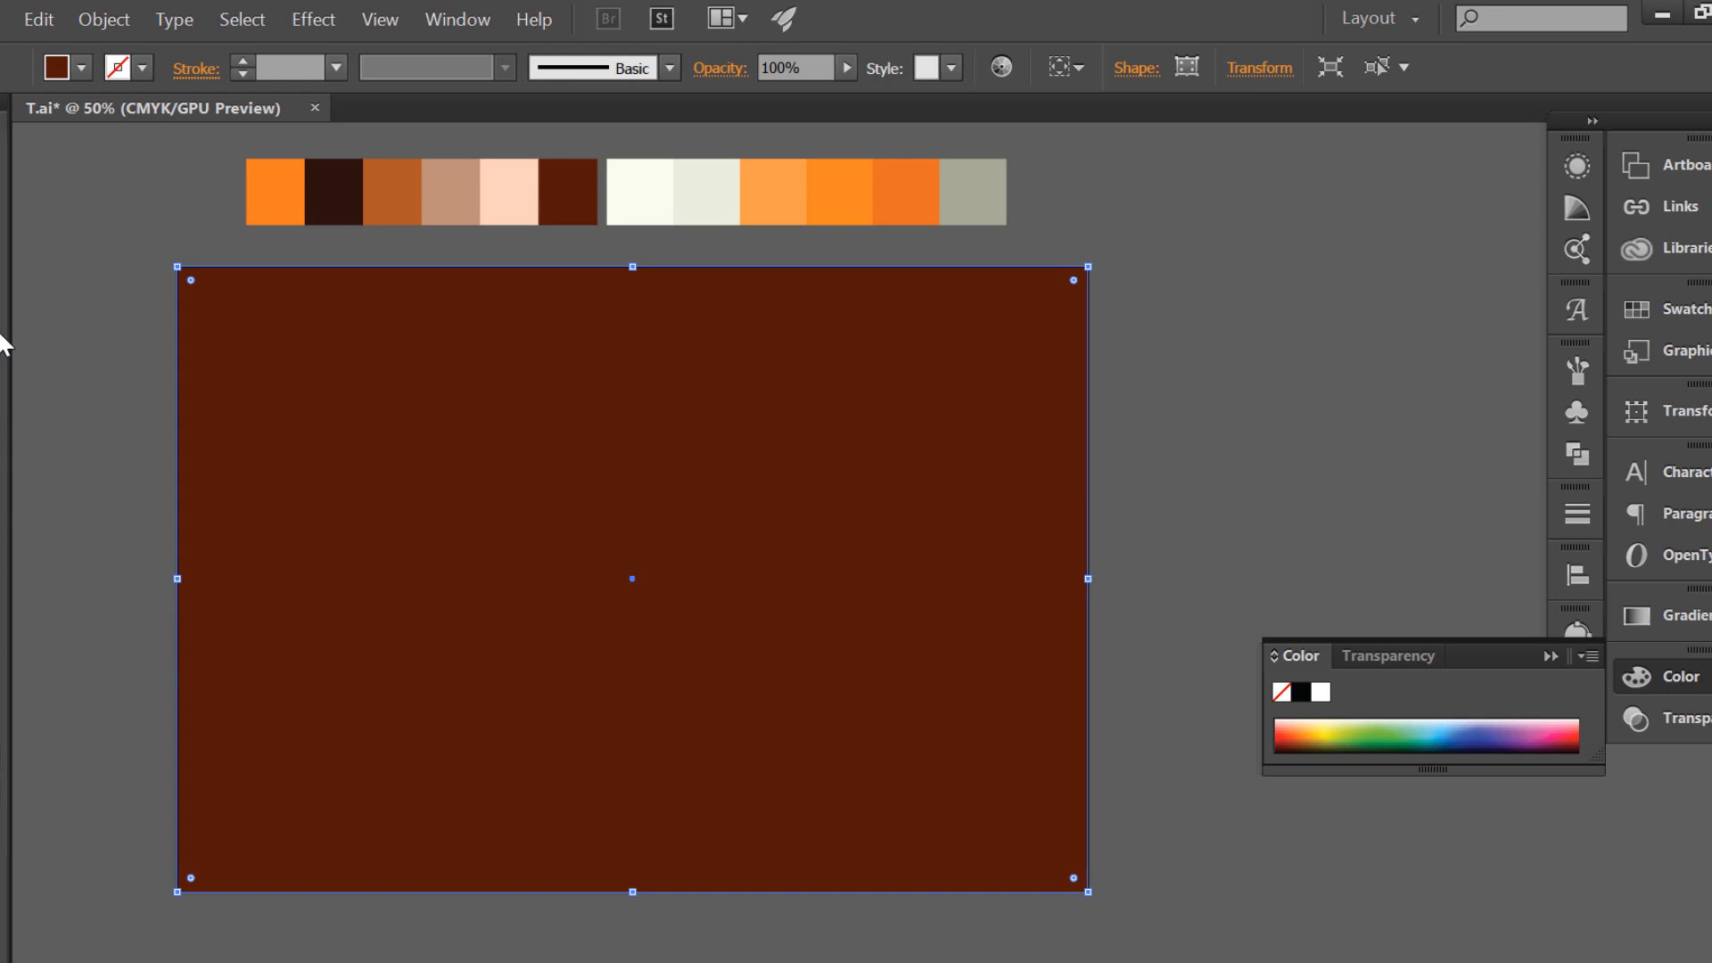
# - Send the artboard-sized rectangle behind all artwork and recolour it with the palette's first orange
pyautogui.rightClick(218, 317)
pyautogui.moveTo(329, 759)
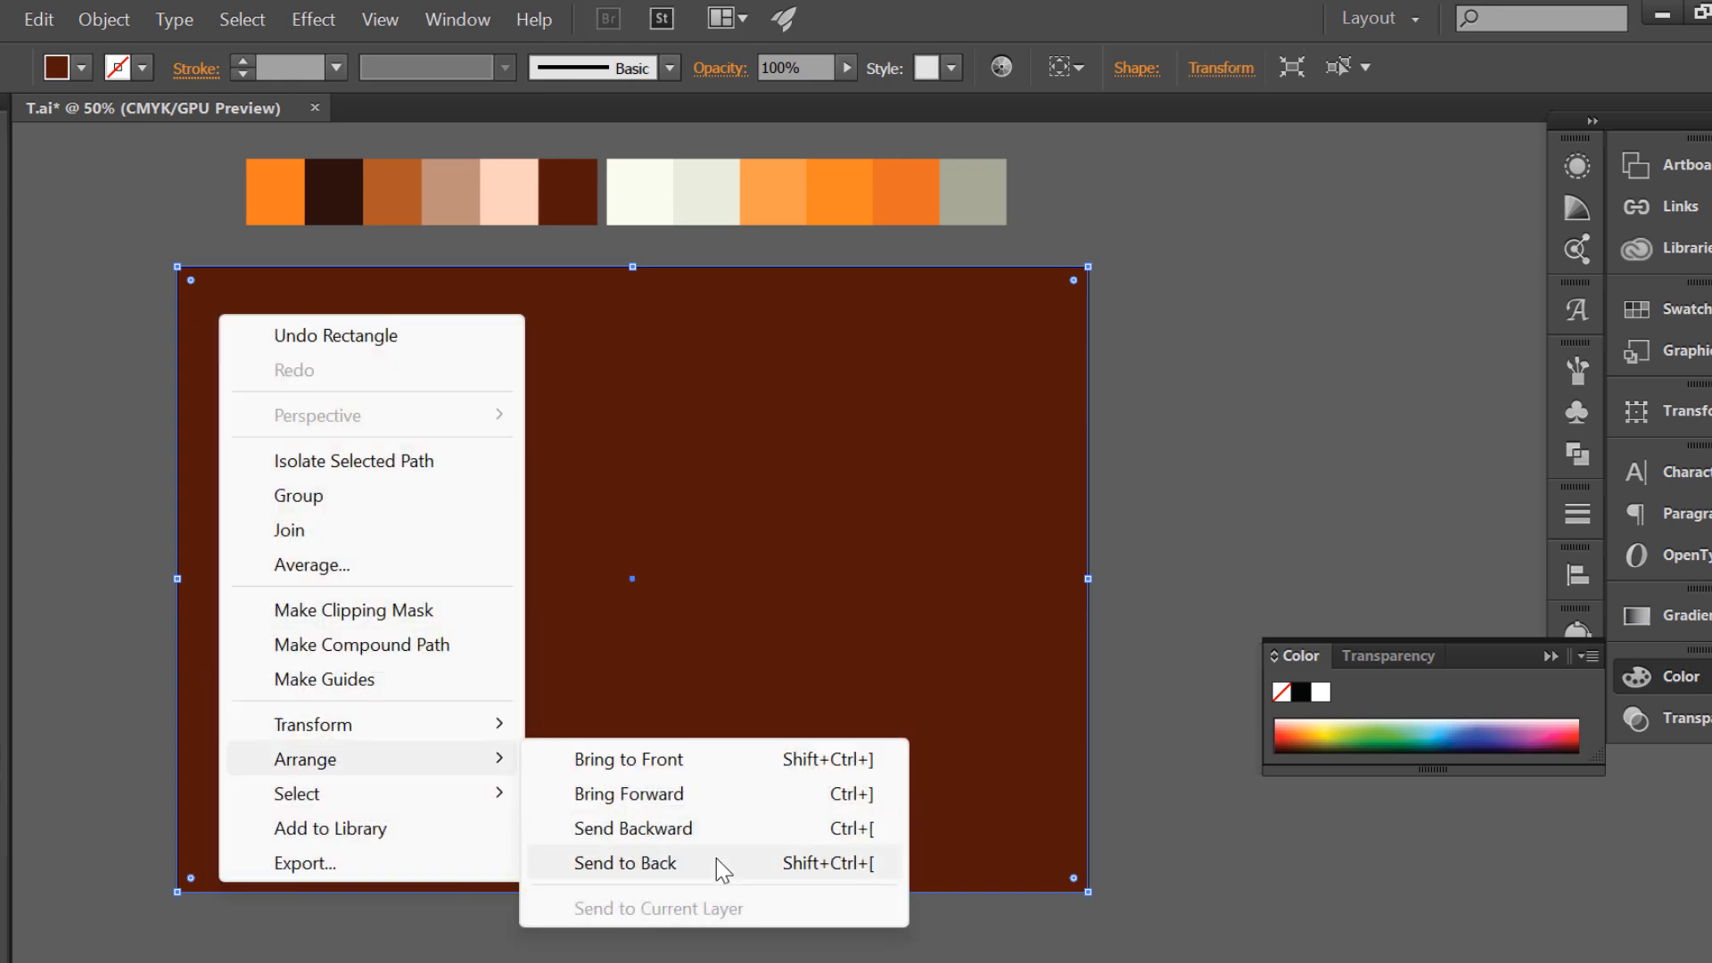
pyautogui.click(719, 872)
pyautogui.press('i')
pyautogui.click(277, 199)
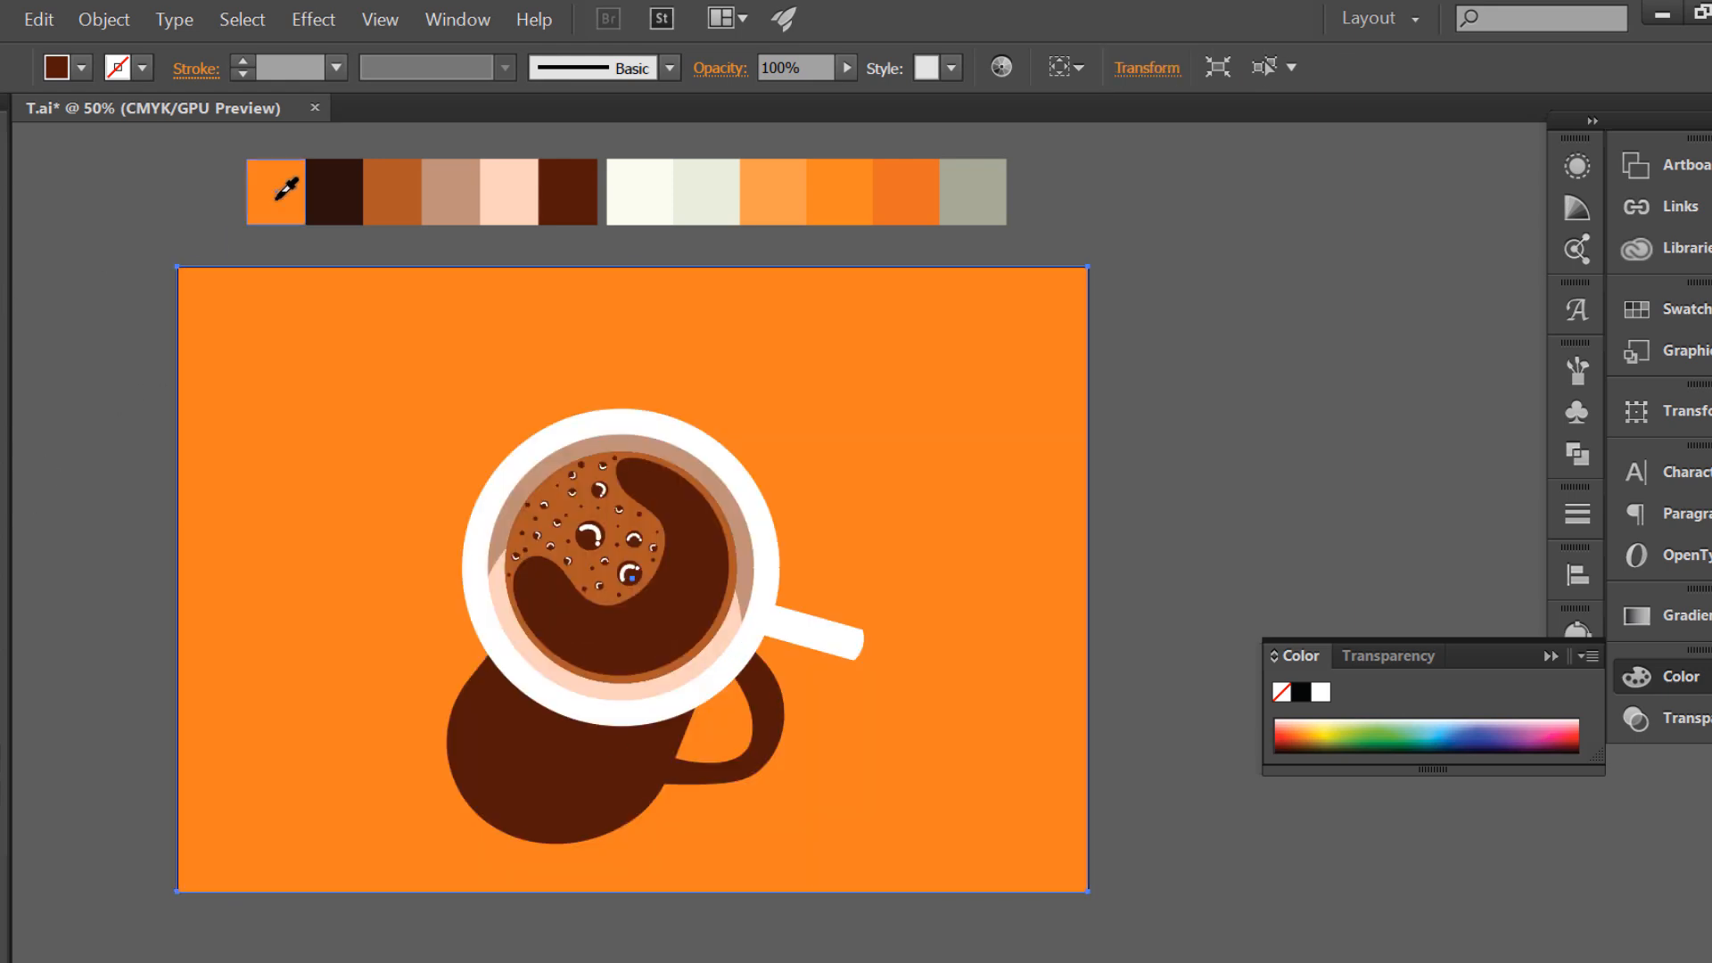
# - Lock the orange background rectangle so it cannot be selected with the cup artwork
pyautogui.press('v')
pyautogui.click(104, 19)
pyautogui.moveTo(259, 197)
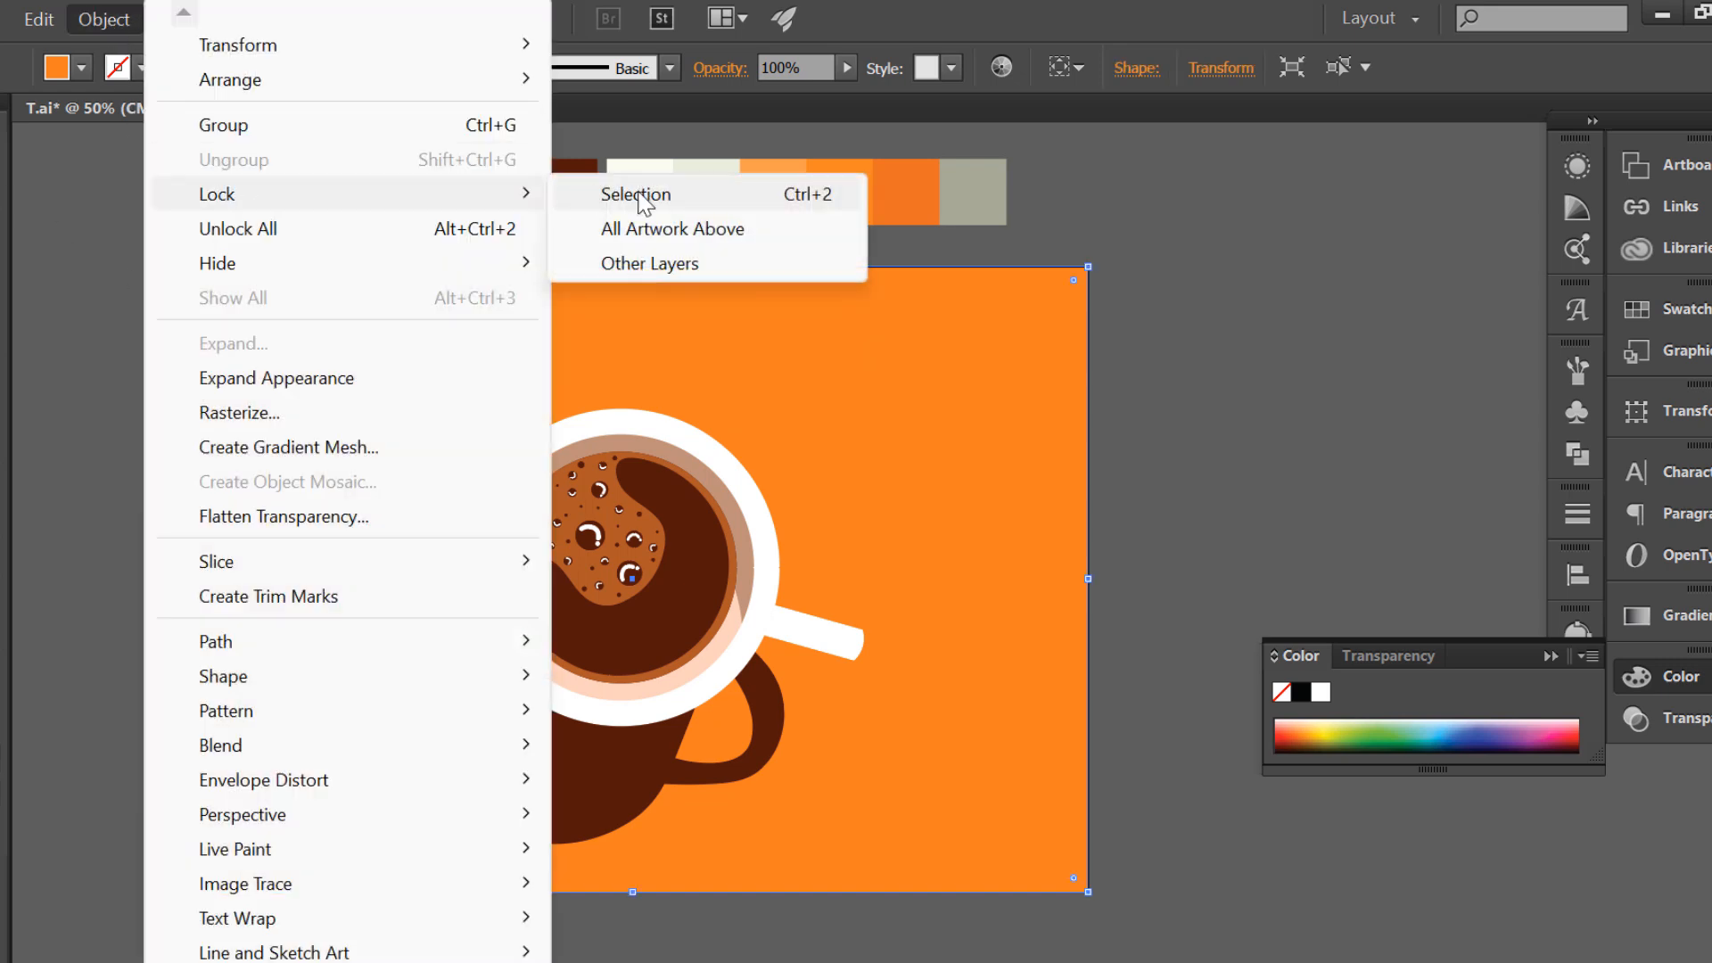
pyautogui.click(639, 195)
pyautogui.click(781, 714)
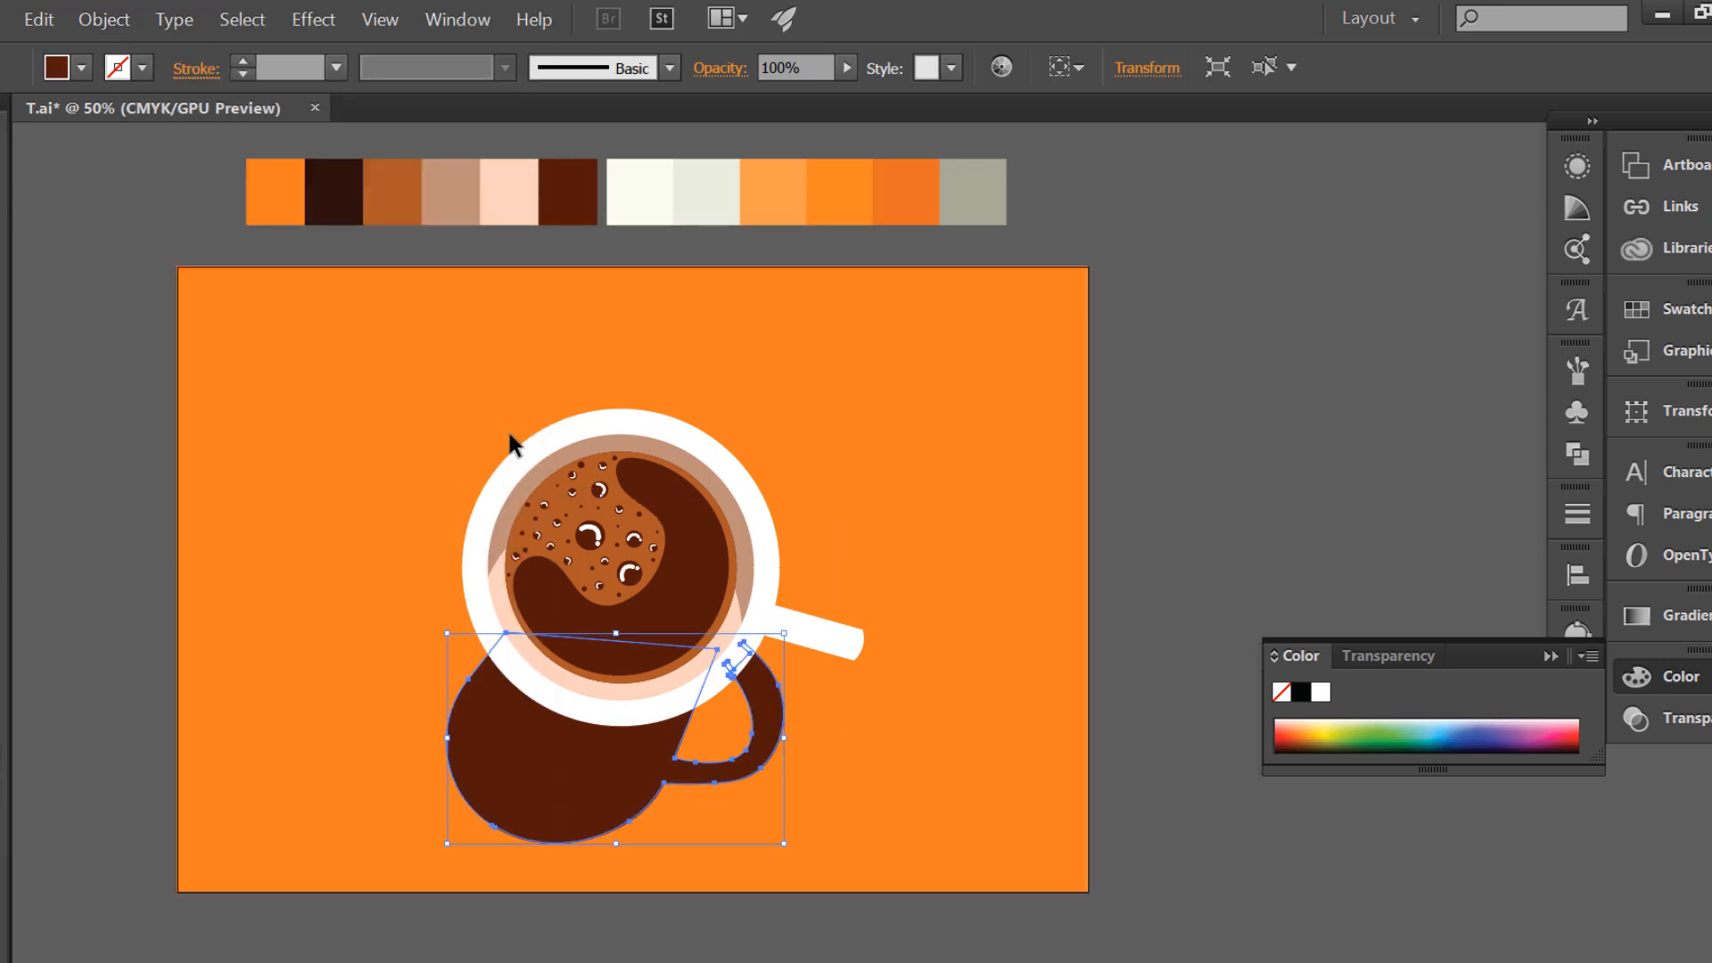
pyautogui.click(103, 19)
pyautogui.click(234, 229)
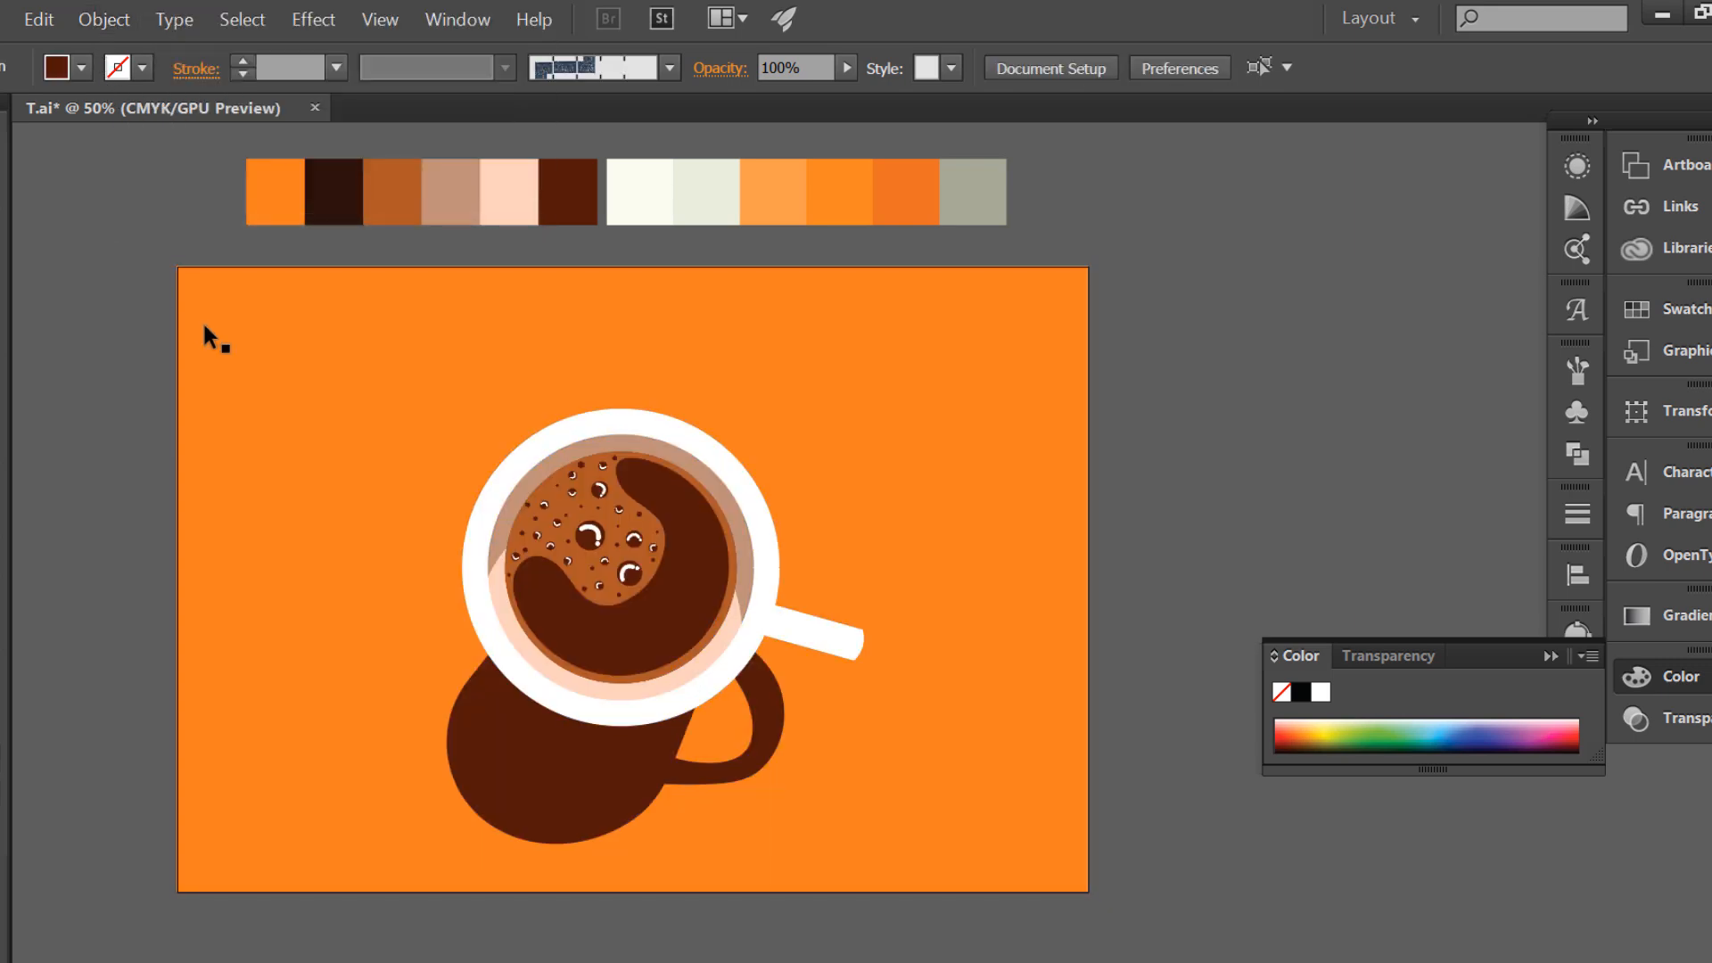
pyautogui.click(104, 18)
pyautogui.moveTo(234, 191)
pyautogui.click(571, 195)
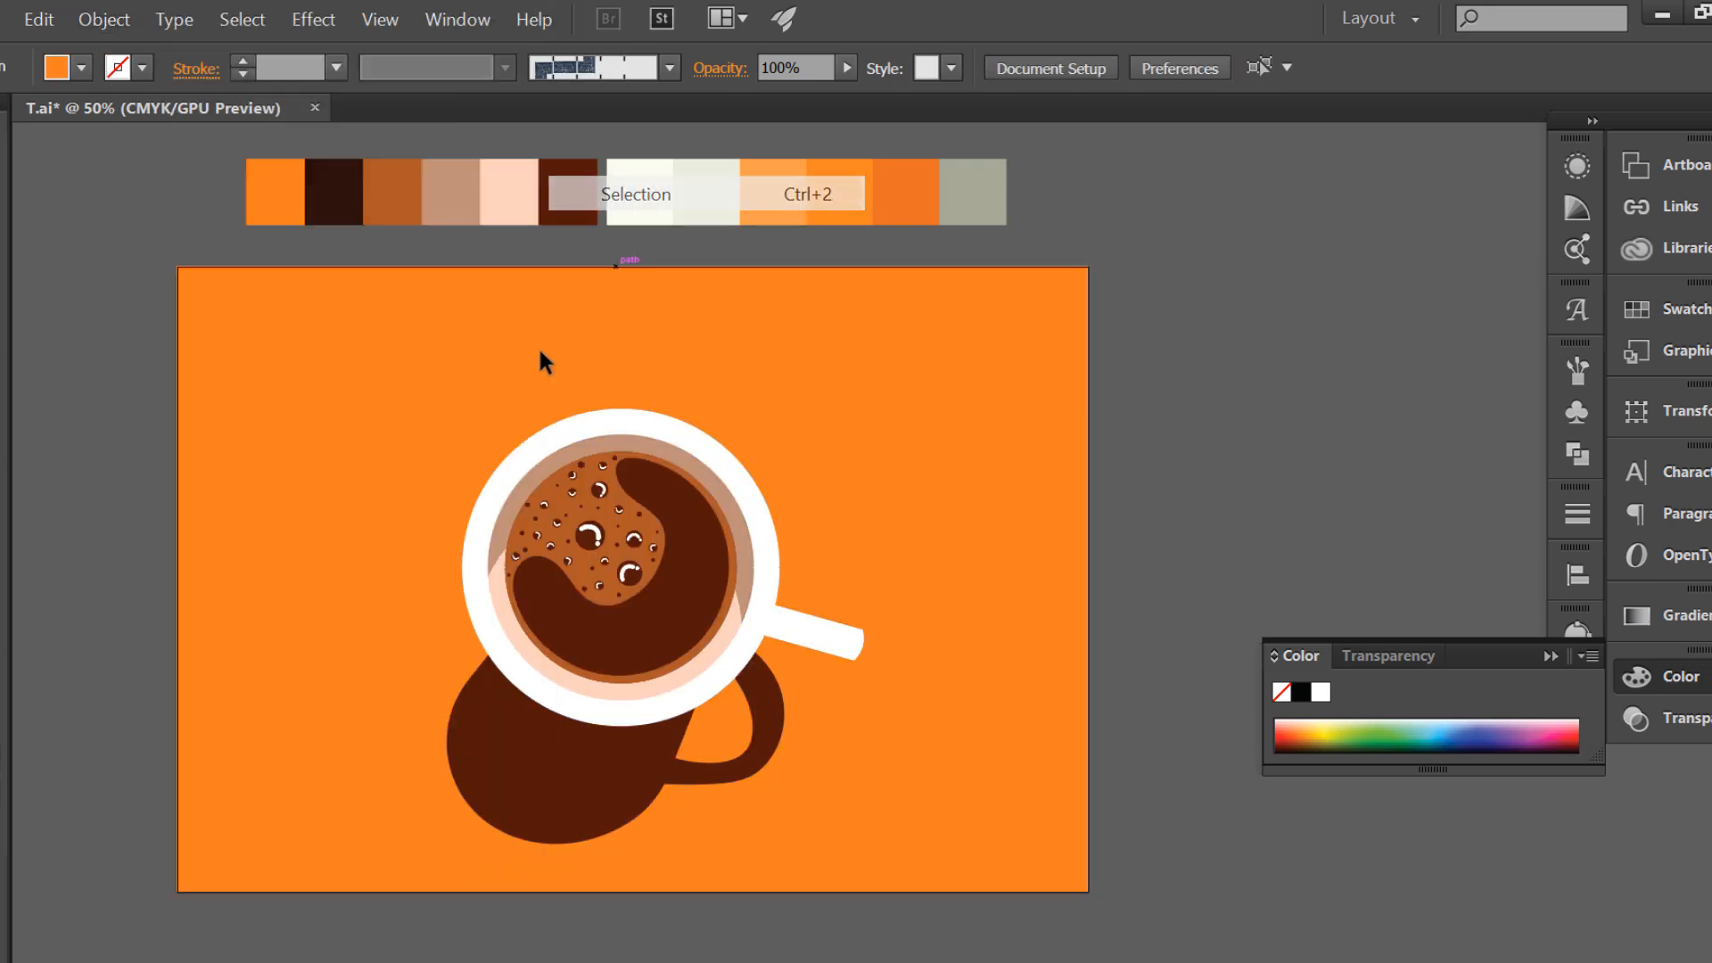
# - Group all the cup and handle artwork and move the group to the right half of the artboard
pyautogui.moveTo(985, 852); pyautogui.dragTo(736, 528)
pyautogui.rightClick(737, 528)
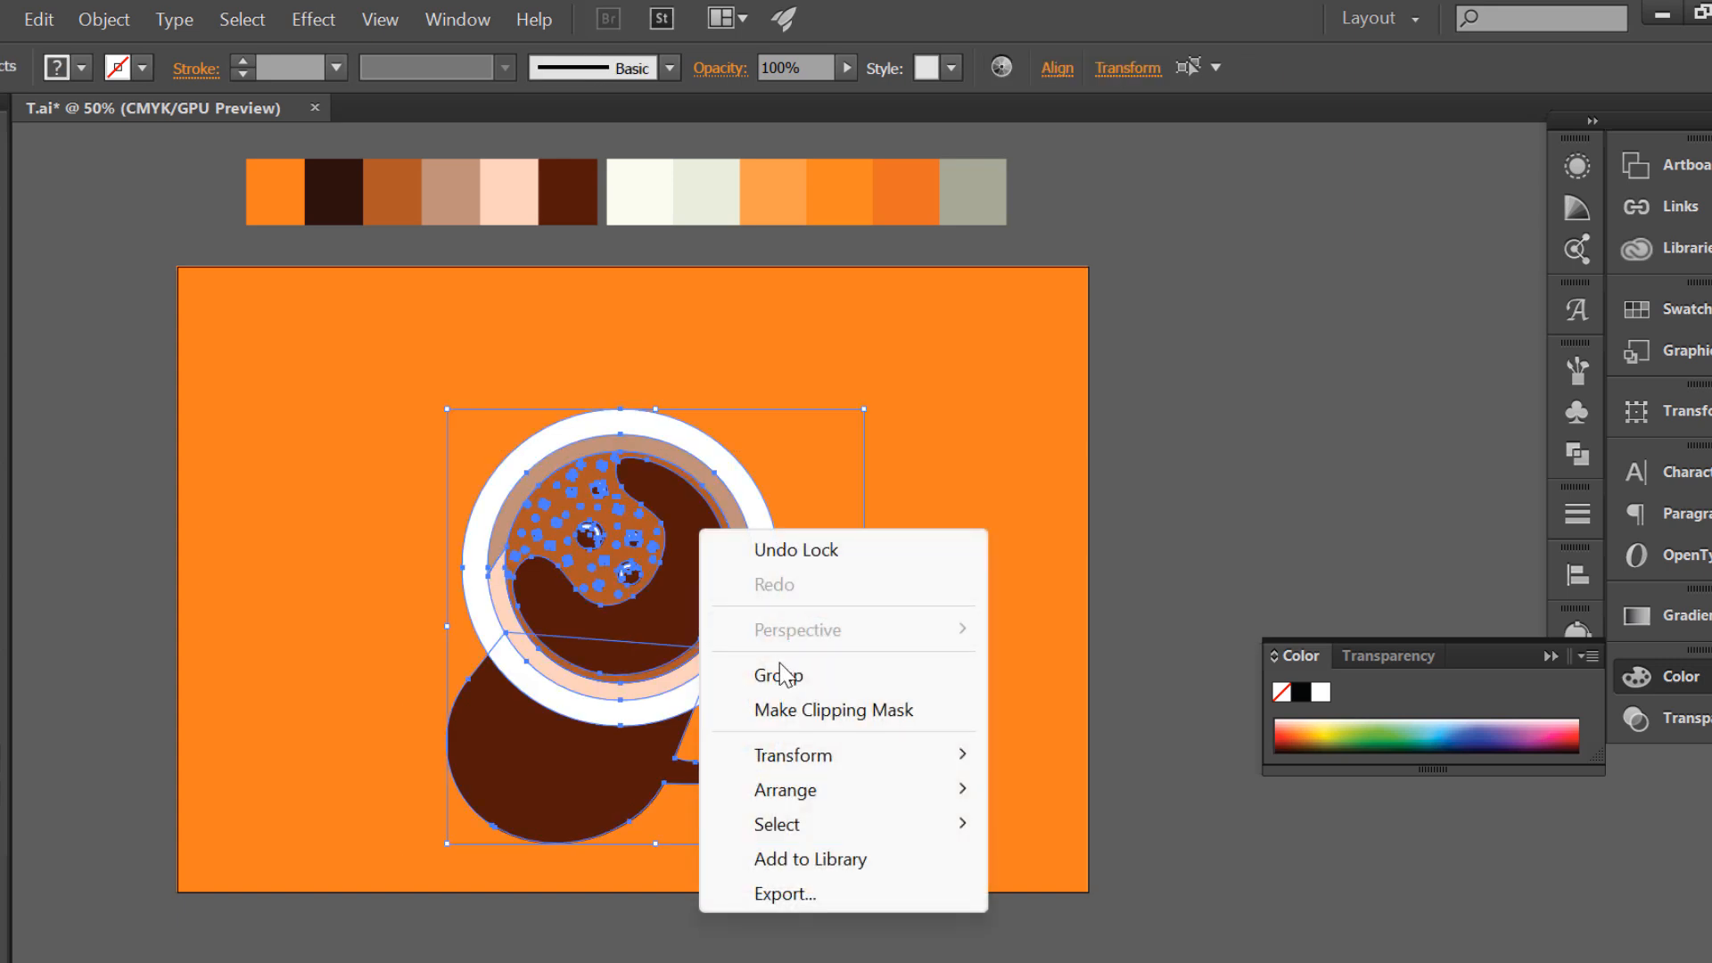
pyautogui.click(767, 673)
pyautogui.moveTo(731, 595); pyautogui.dragTo(919, 576)
pyautogui.click(593, 542)
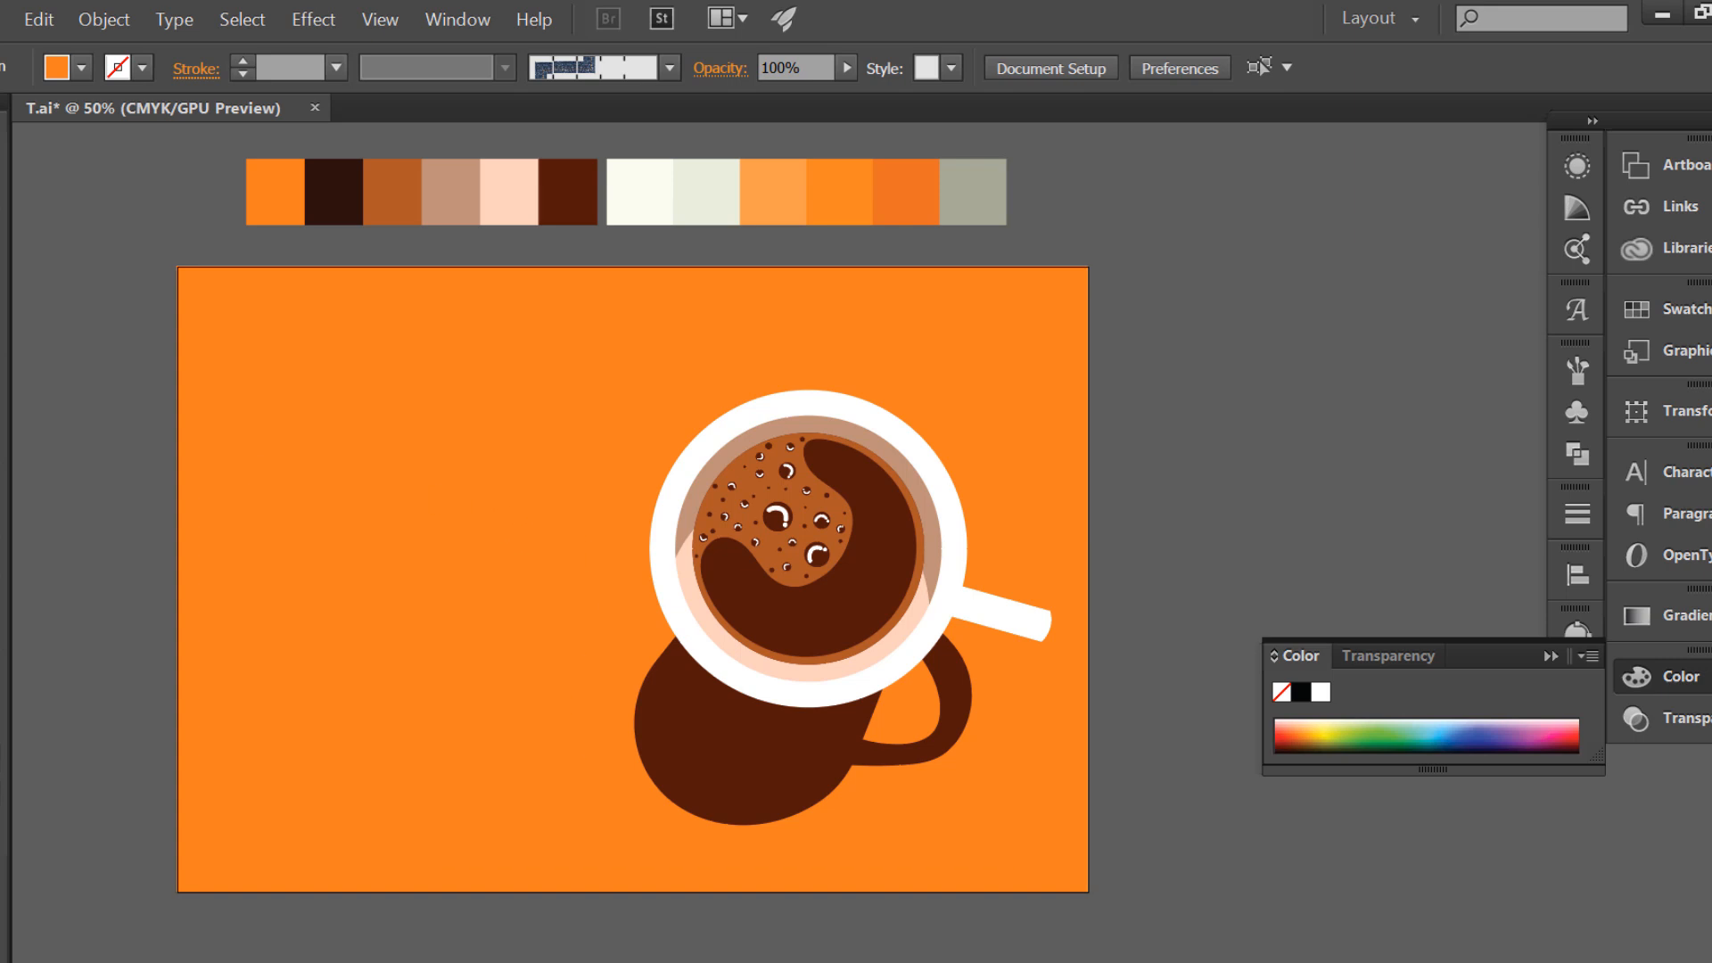
# - Draw a circle about 868 px in diameter with the Ellipse tool in the empty area left of the cup
pyautogui.click(3, 296)
pyautogui.click(80, 370)
pyautogui.scroll(1, 408, 516)
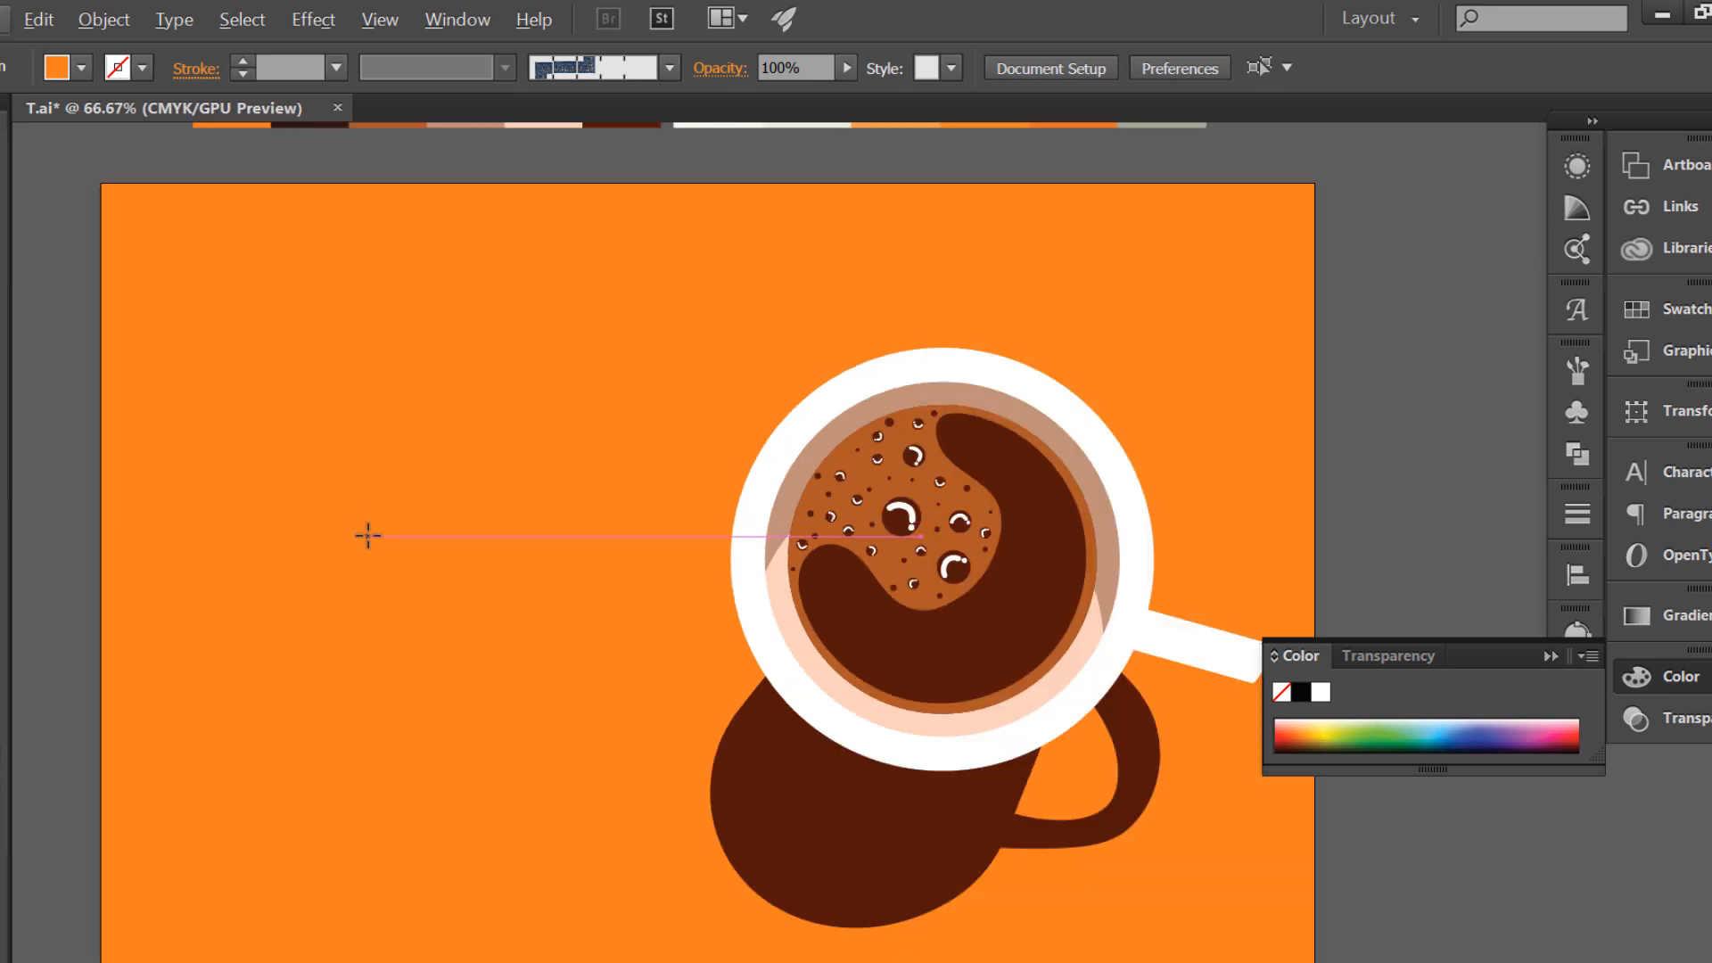
pyautogui.moveTo(732, 571); pyautogui.dragTo(783, 571)
pyautogui.click(13, 360)
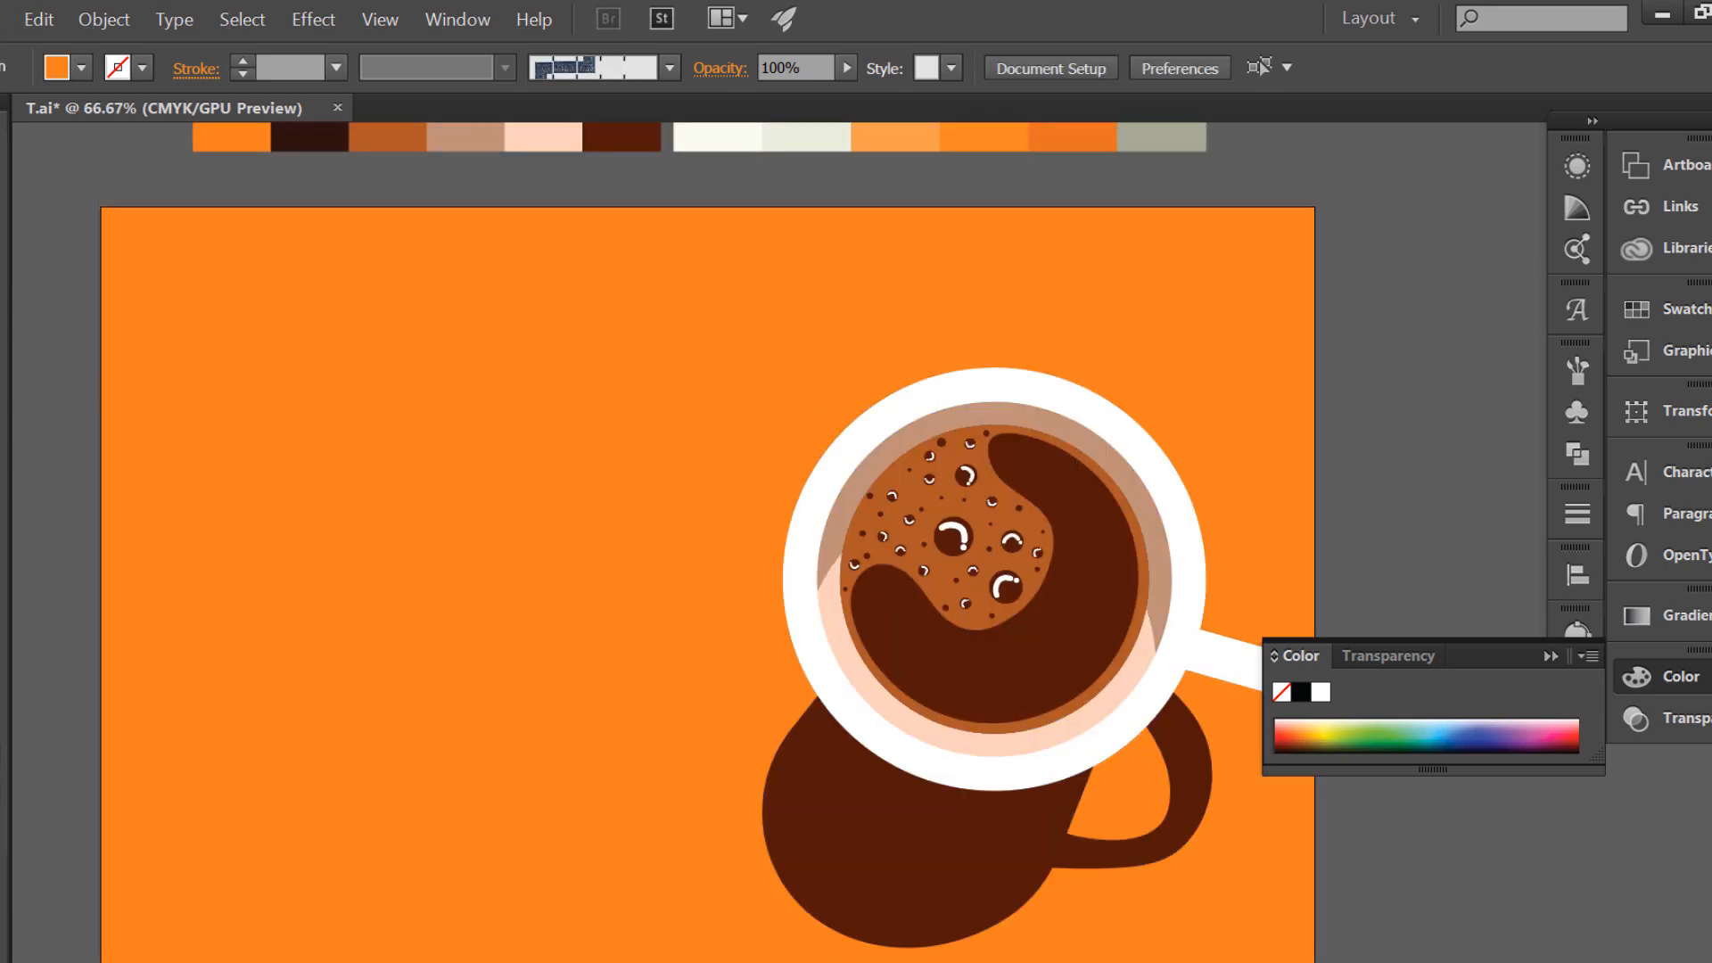
pyautogui.moveTo(432, 582); pyautogui.dragTo(718, 839)
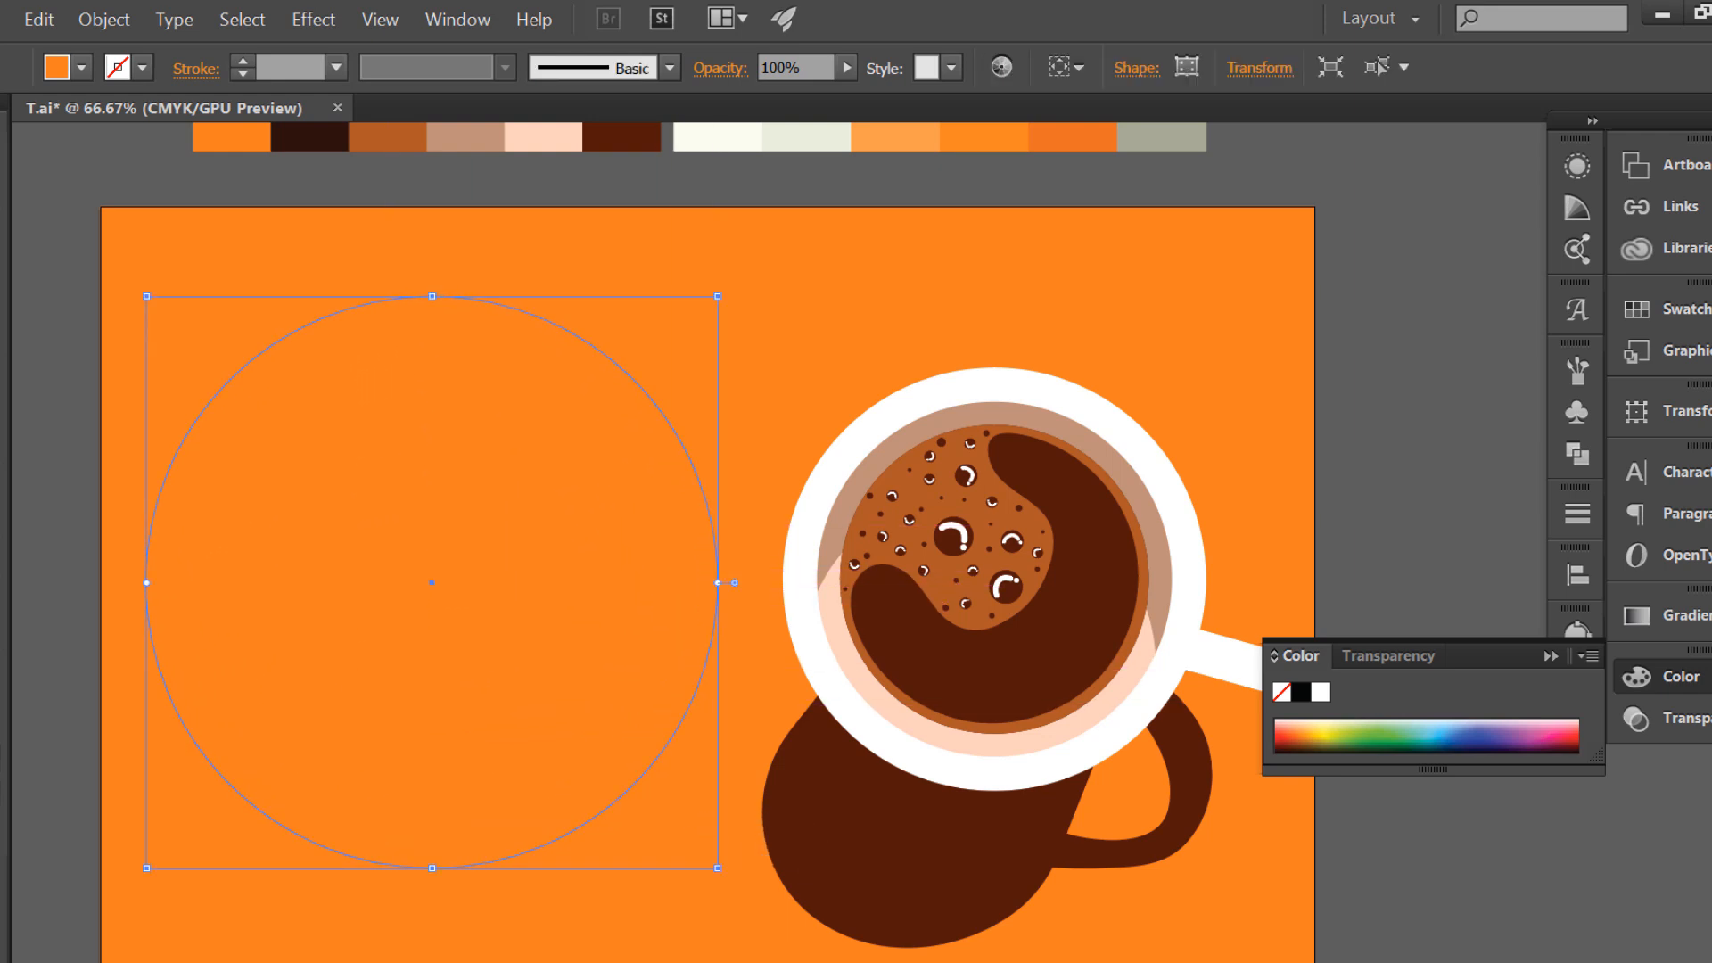
# - Sample the palette's off-white onto the large circle and finish by changing its fill to pure white
pyautogui.press('i')
pyautogui.scroll(1, 765, 178)
pyautogui.click(727, 169)
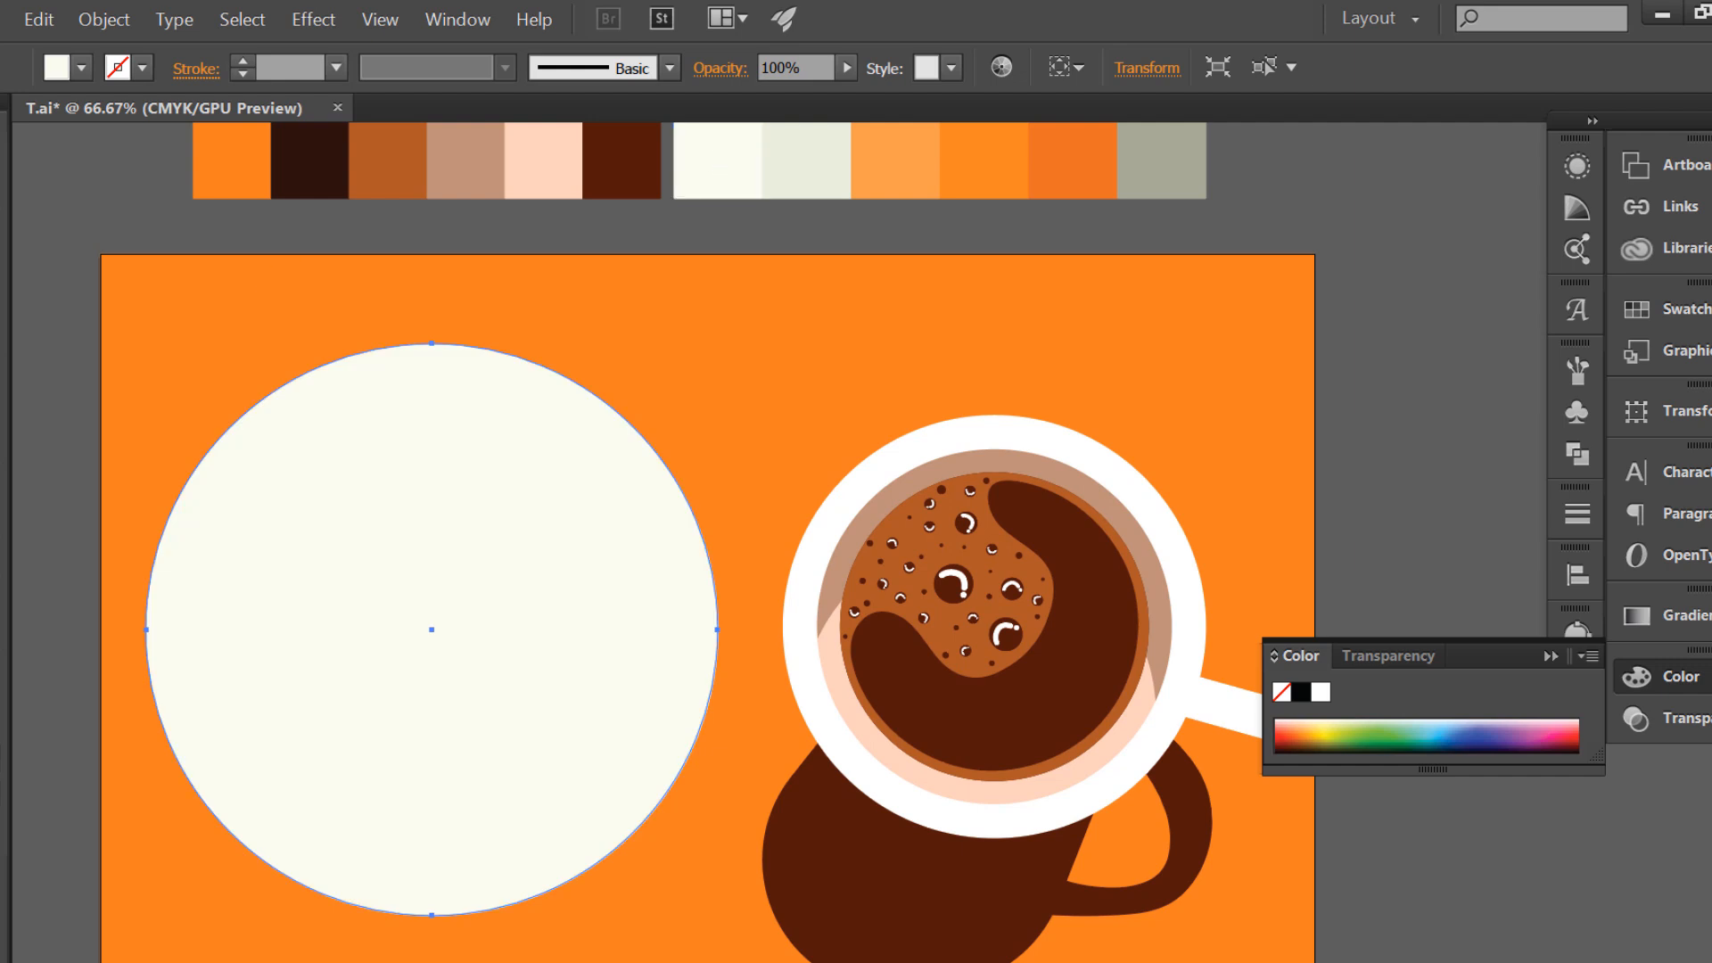
pyautogui.press('v')
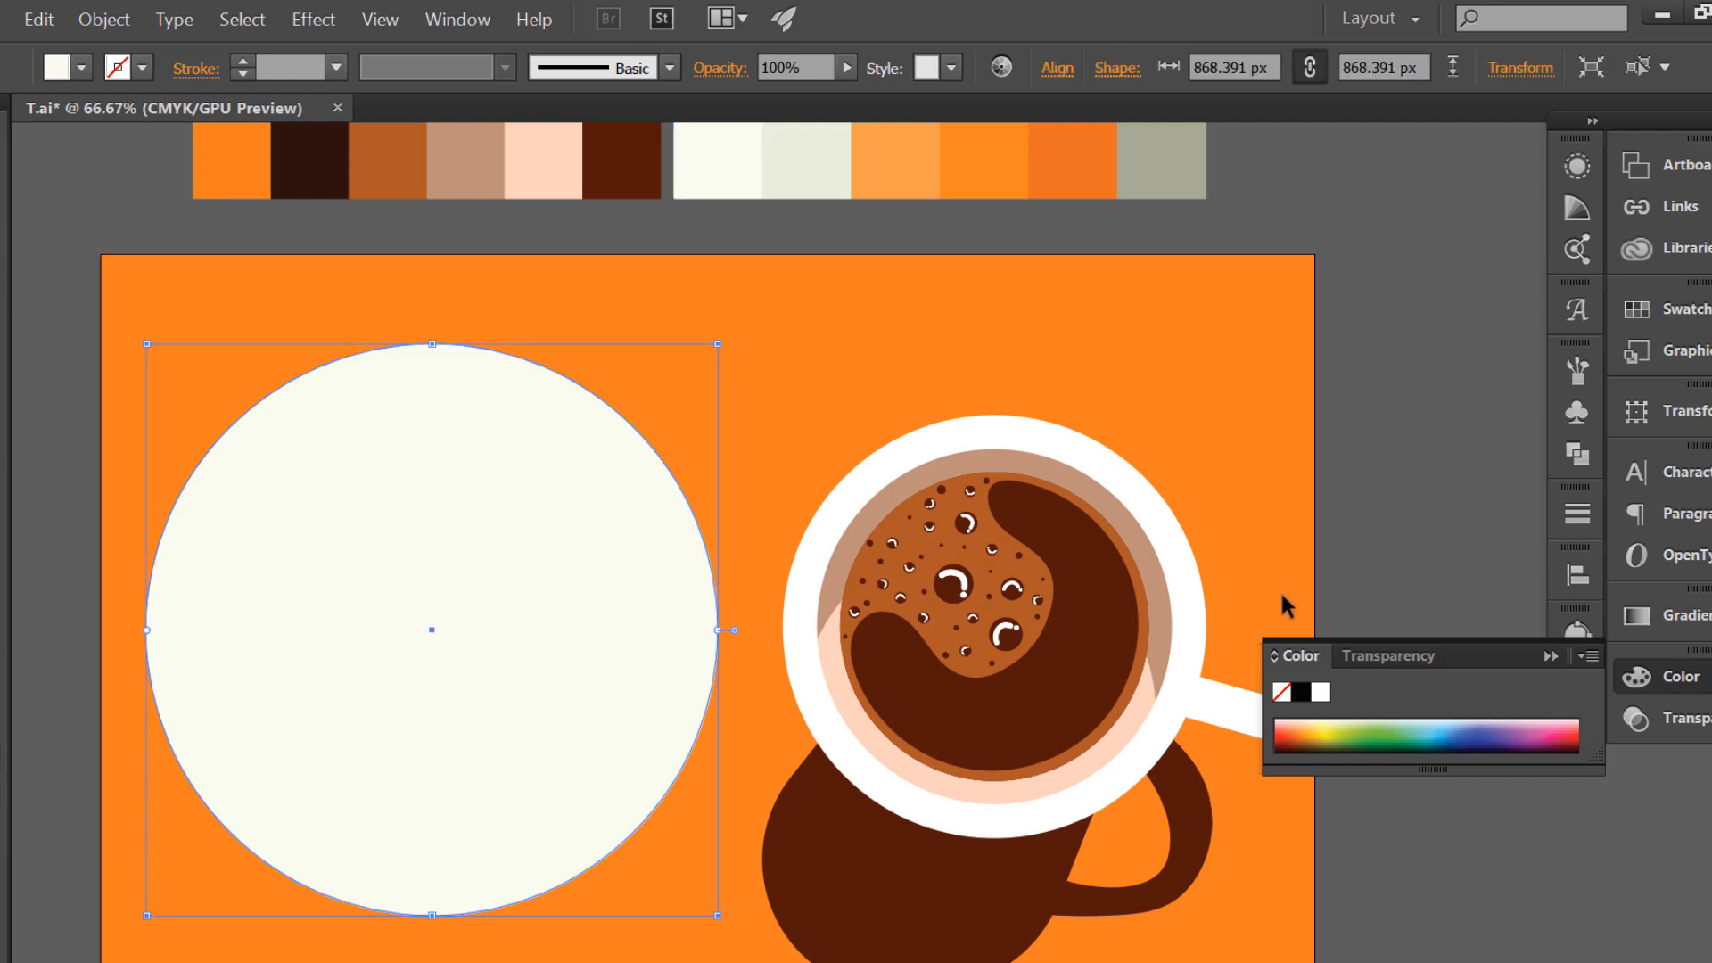
pyautogui.click(806, 335)
pyautogui.click(339, 438)
# - Offset the white circle's path inward with a negative offset and preview on, making a smaller concentric circle
pyautogui.click(104, 19)
pyautogui.moveTo(274, 641)
pyautogui.click(687, 755)
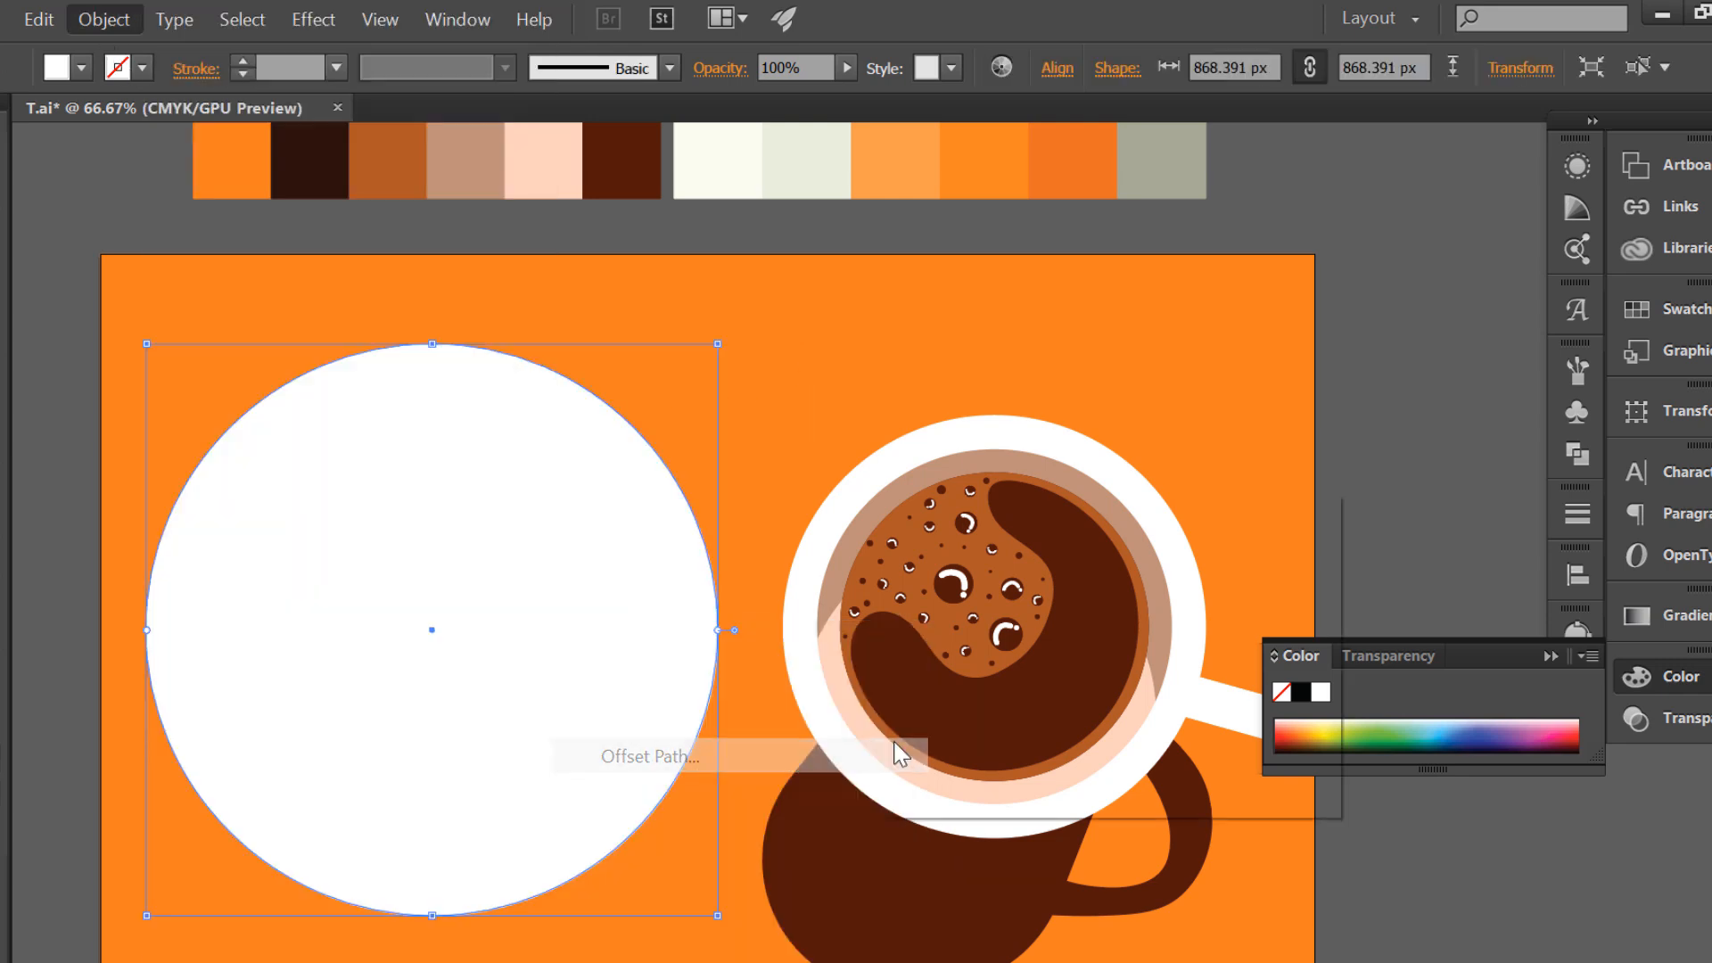
pyautogui.click(920, 743)
pyautogui.click(1082, 584)
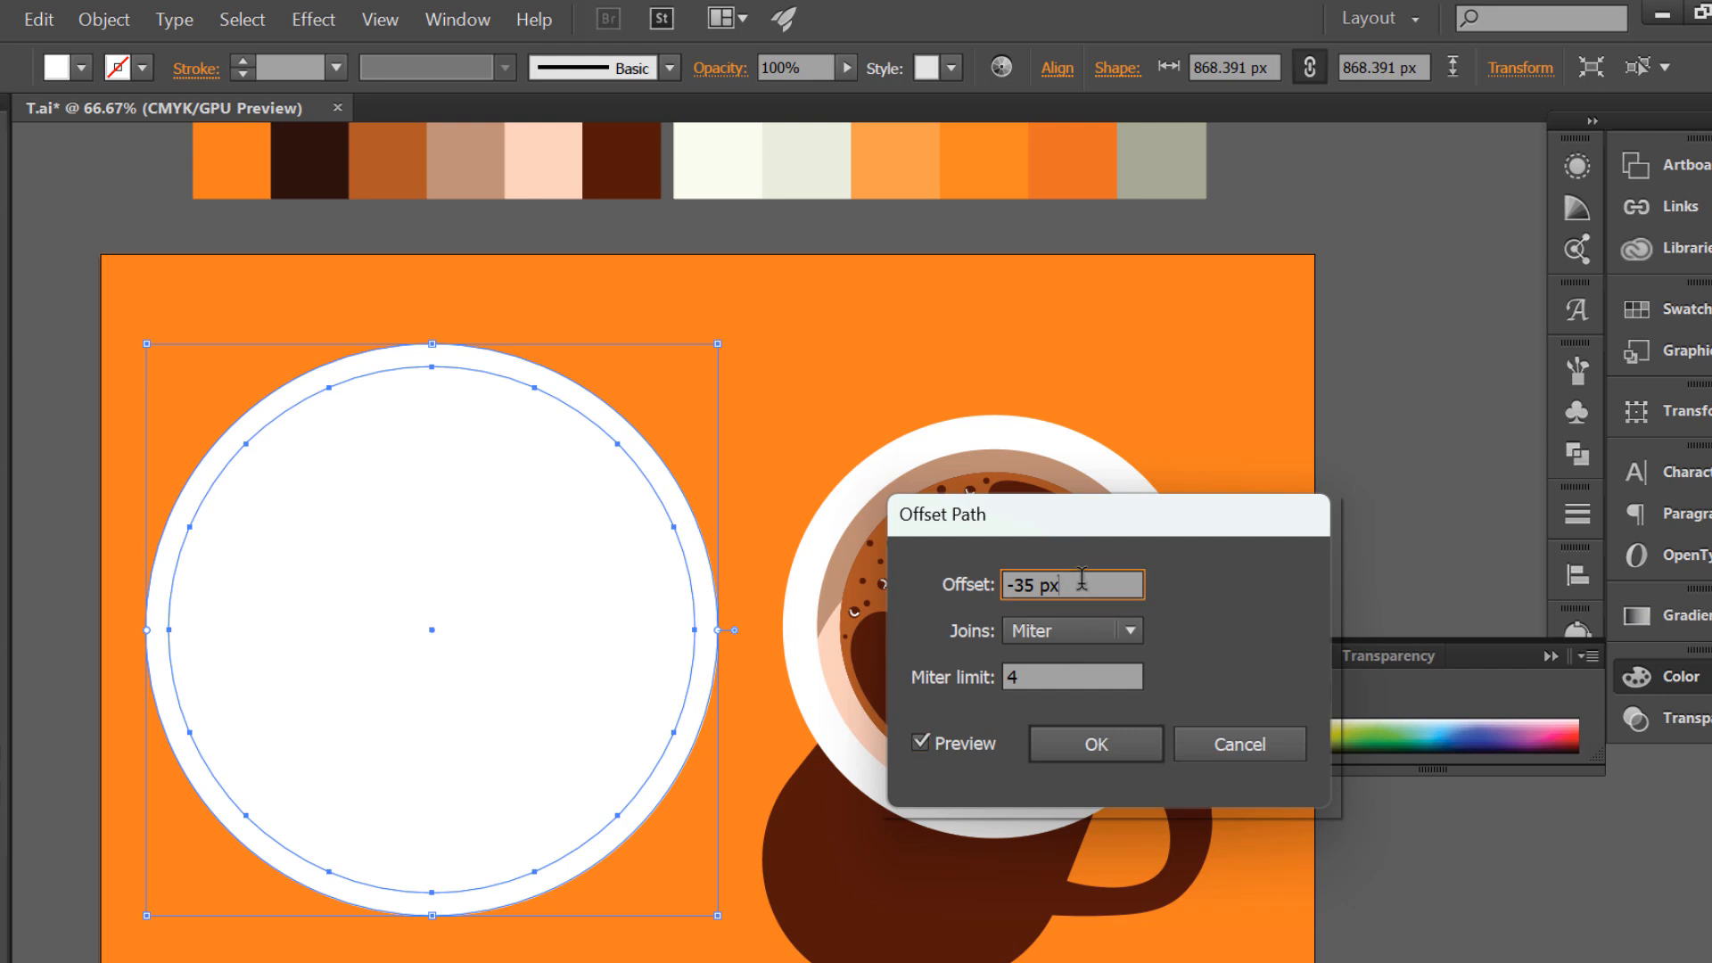
pyautogui.scroll(-20, 1080, 581)
pyautogui.scroll(-20, 1081, 582)
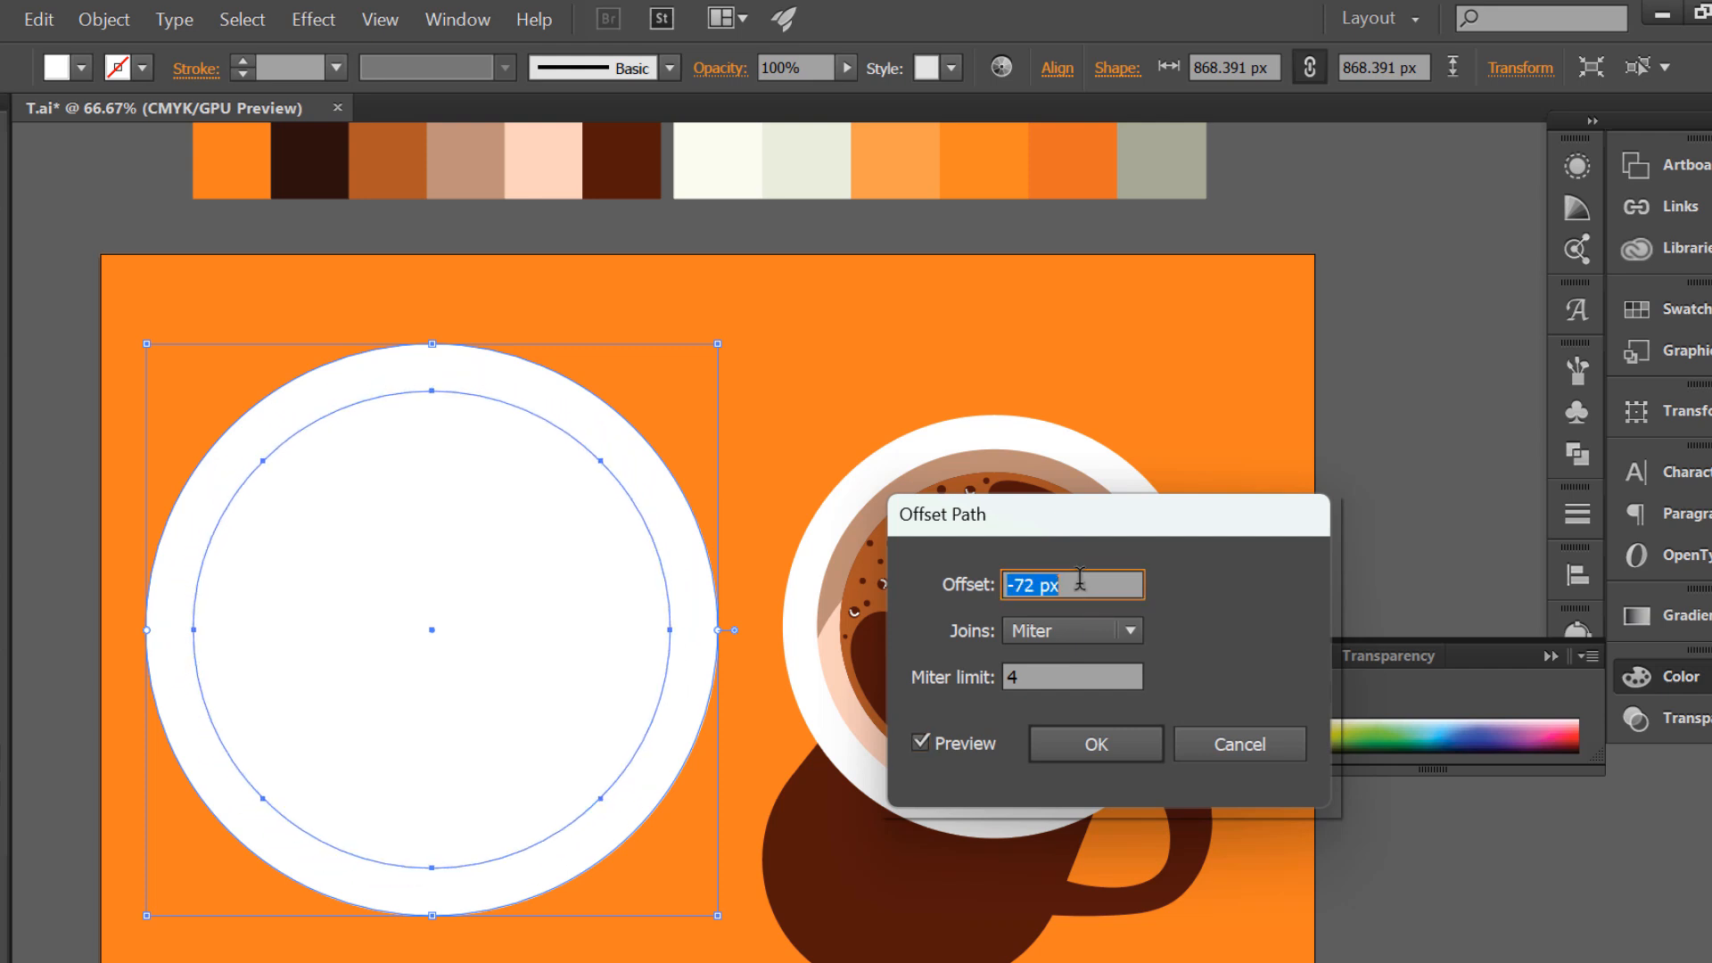
pyautogui.click(1080, 745)
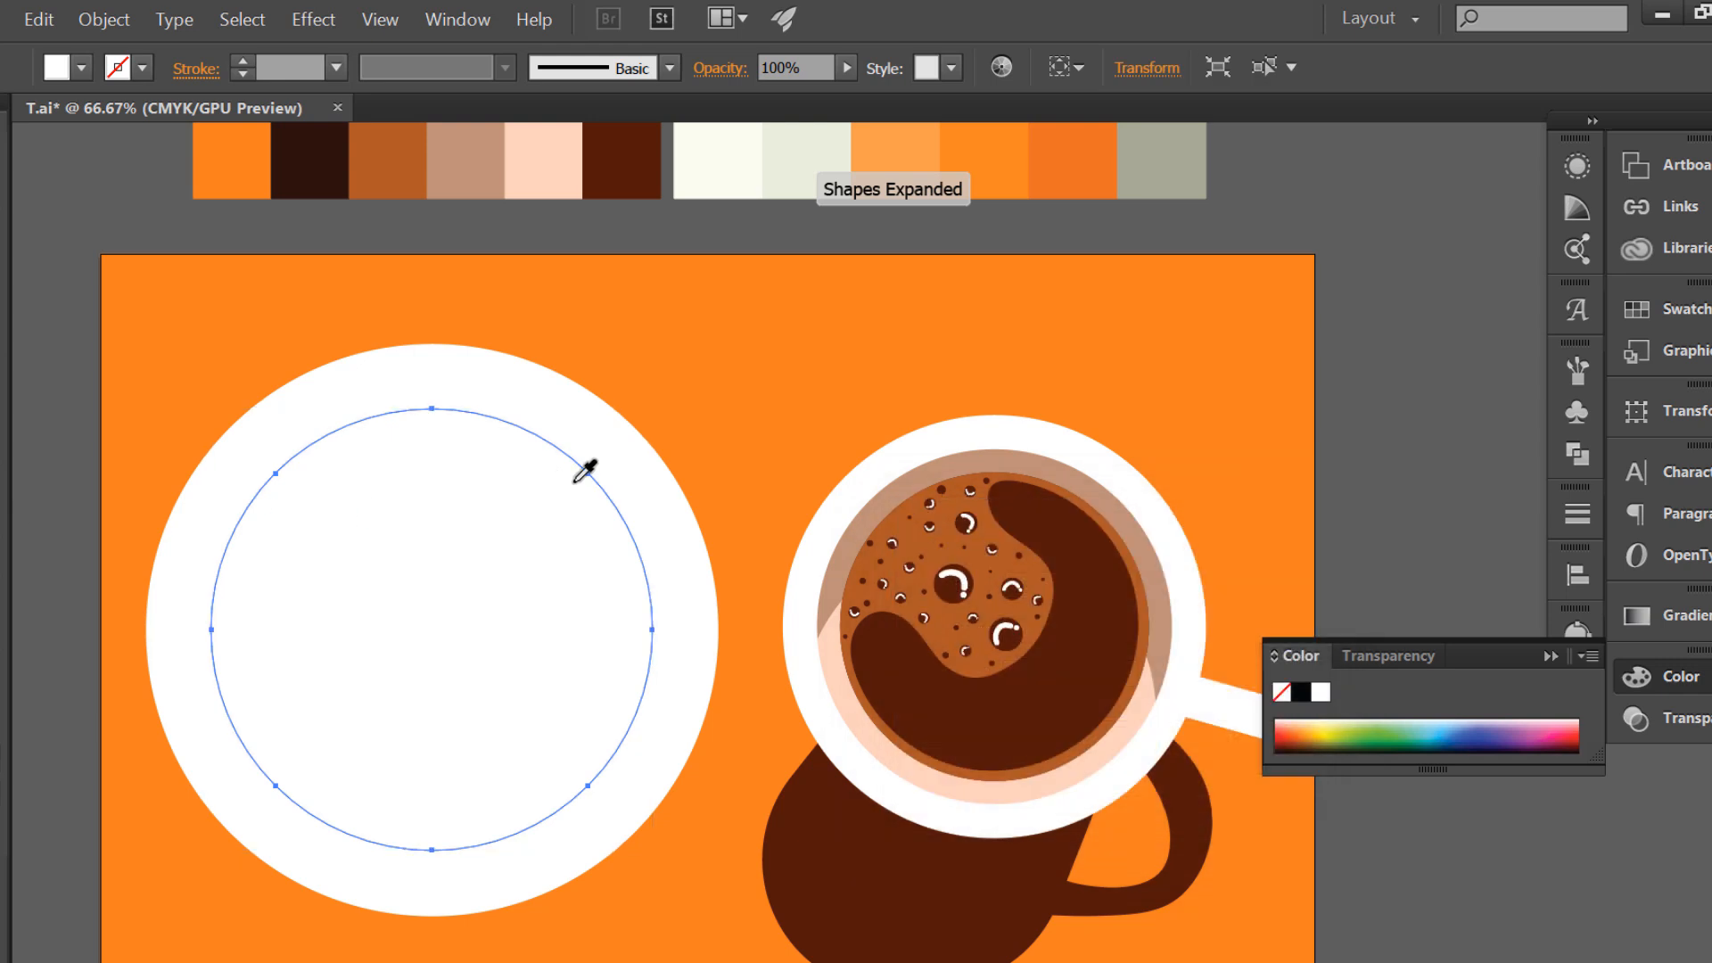
# - Fill the inner circle with the palette's off-white
pyautogui.press('i')
pyautogui.scroll(1, 592, 458)
pyautogui.click(682, 163)
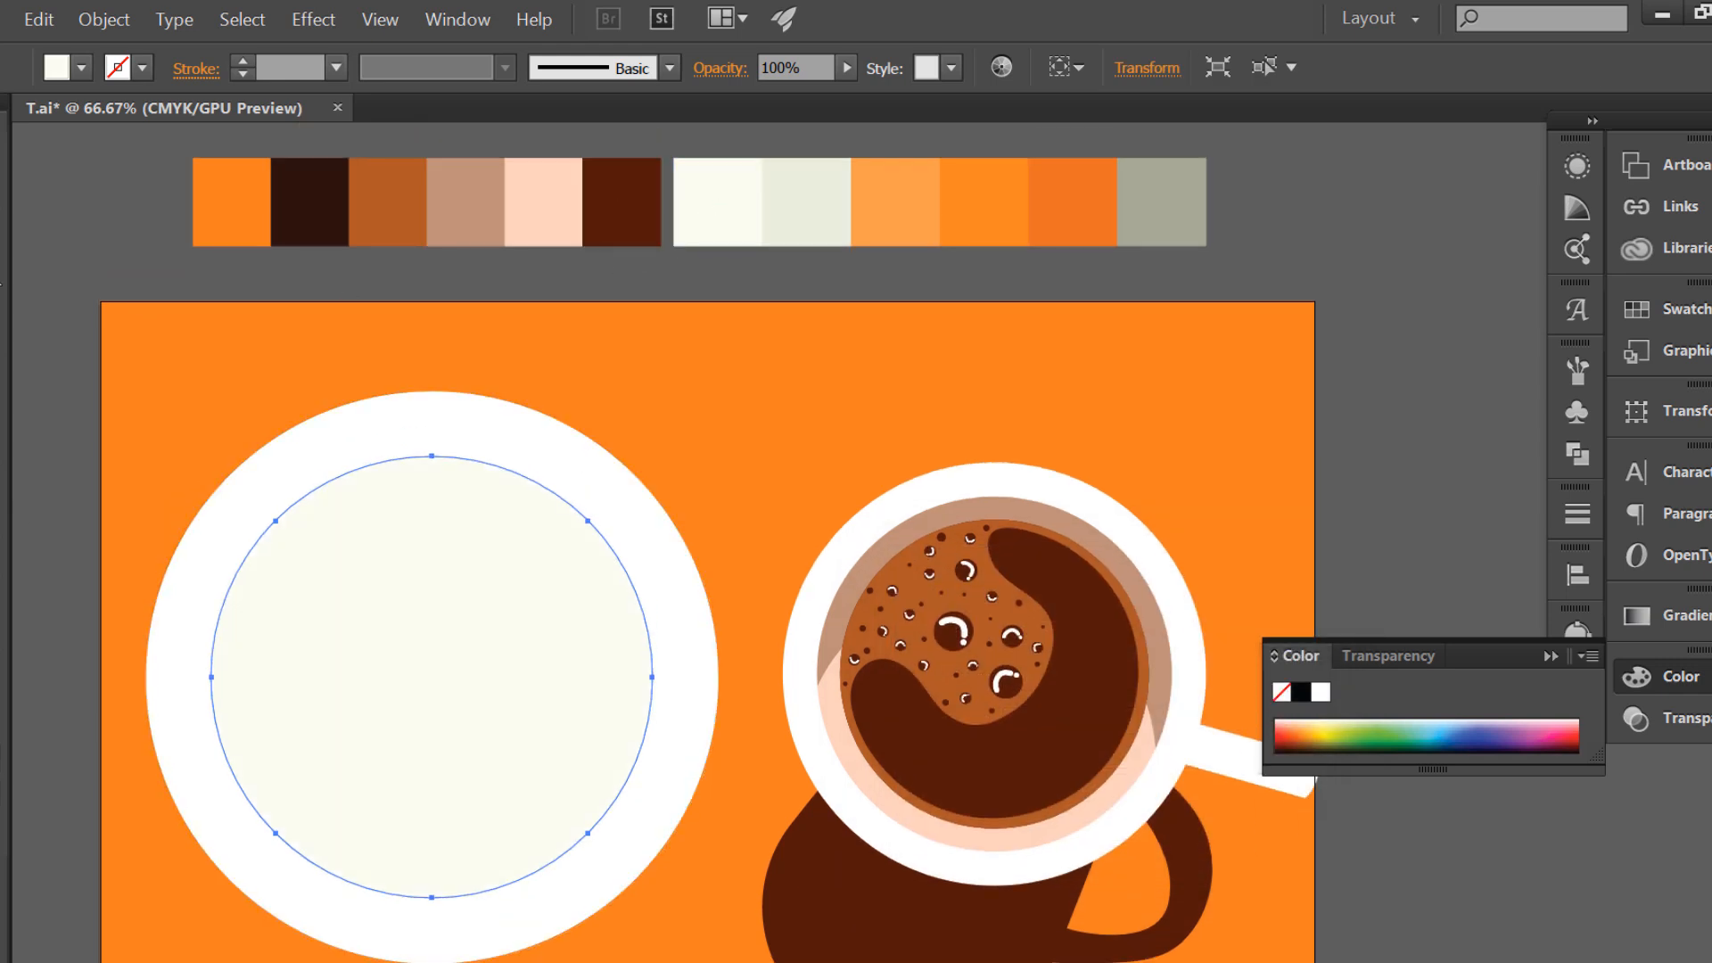
# - Reshape the inner circle with the Curvature tool, denting its lower-left edge and bulging its lower-right and right edges
pyautogui.hotkey('shift', '`')
pyautogui.moveTo(276, 832); pyautogui.dragTo(326, 799)
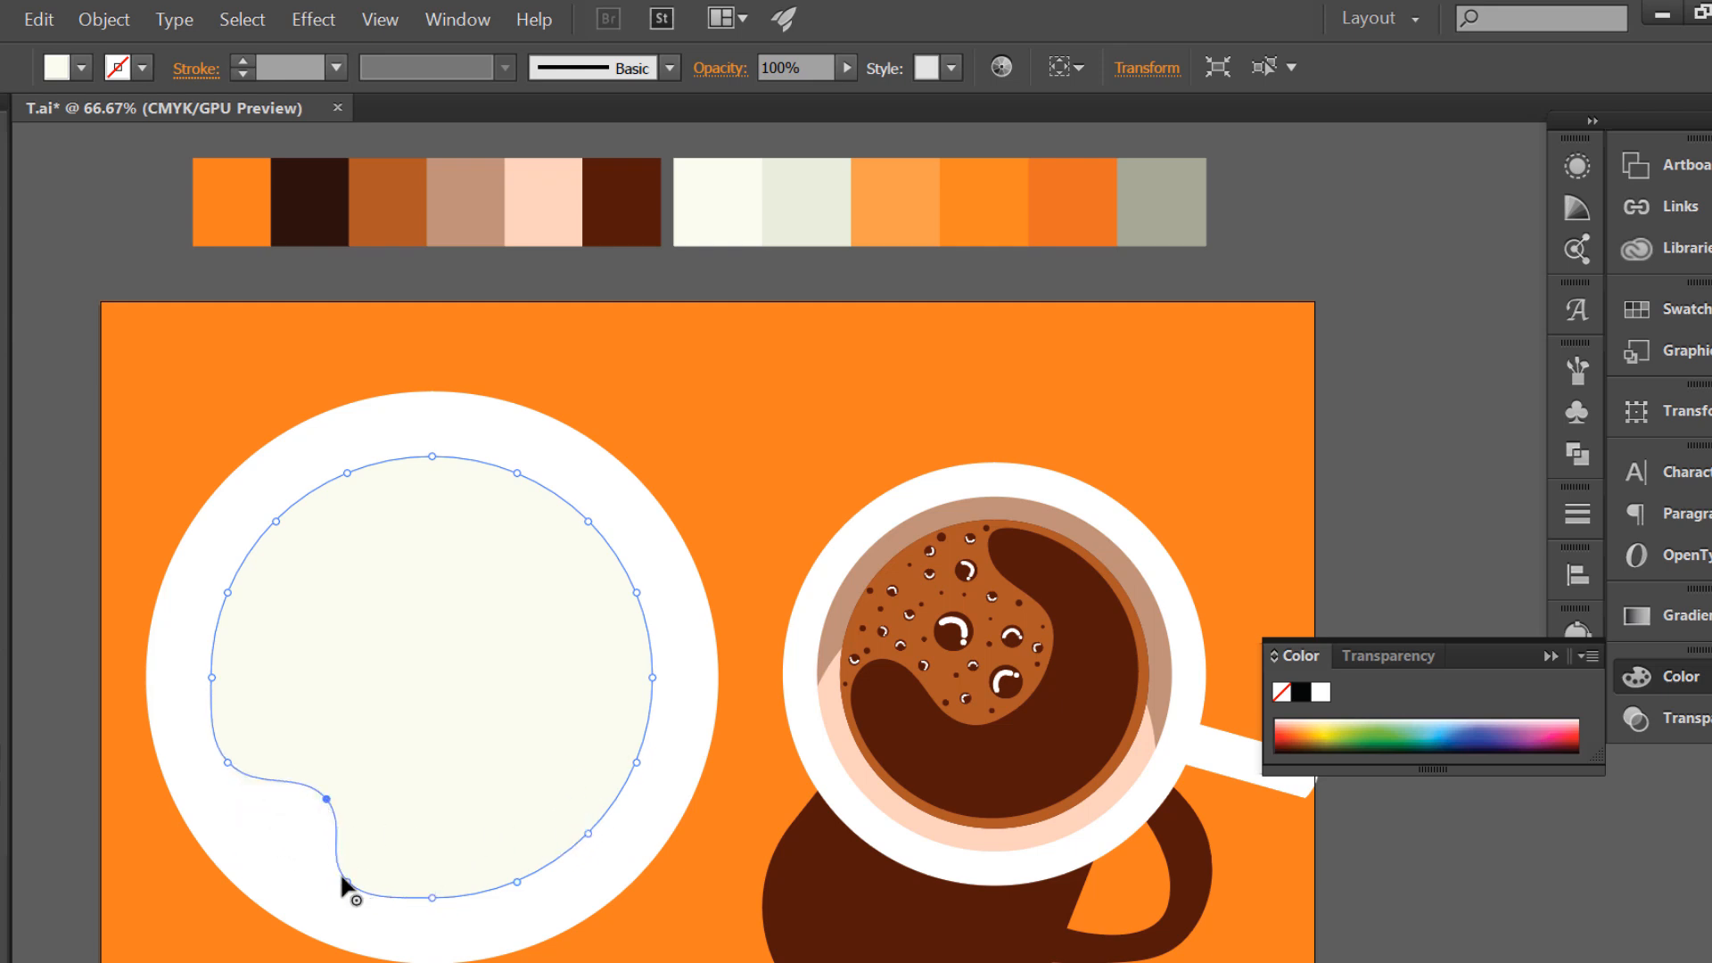
pyautogui.moveTo(363, 883); pyautogui.dragTo(372, 881)
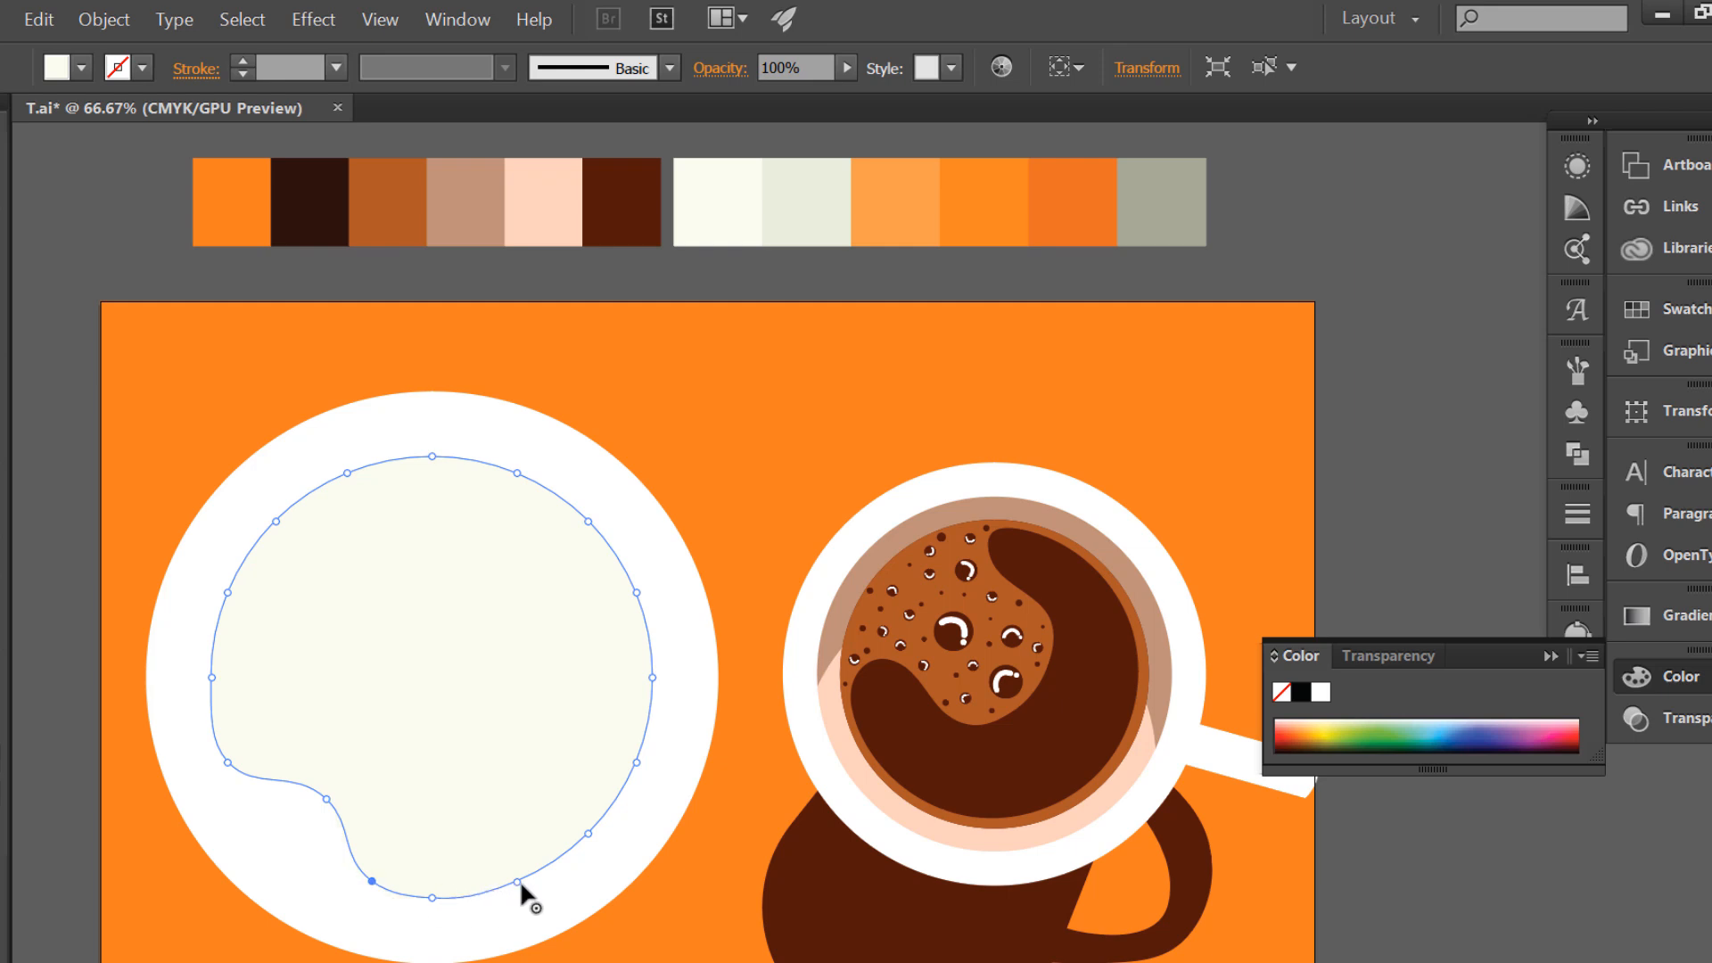
pyautogui.moveTo(517, 881); pyautogui.dragTo(577, 893)
pyautogui.moveTo(588, 834); pyautogui.dragTo(617, 849)
pyautogui.press('p')
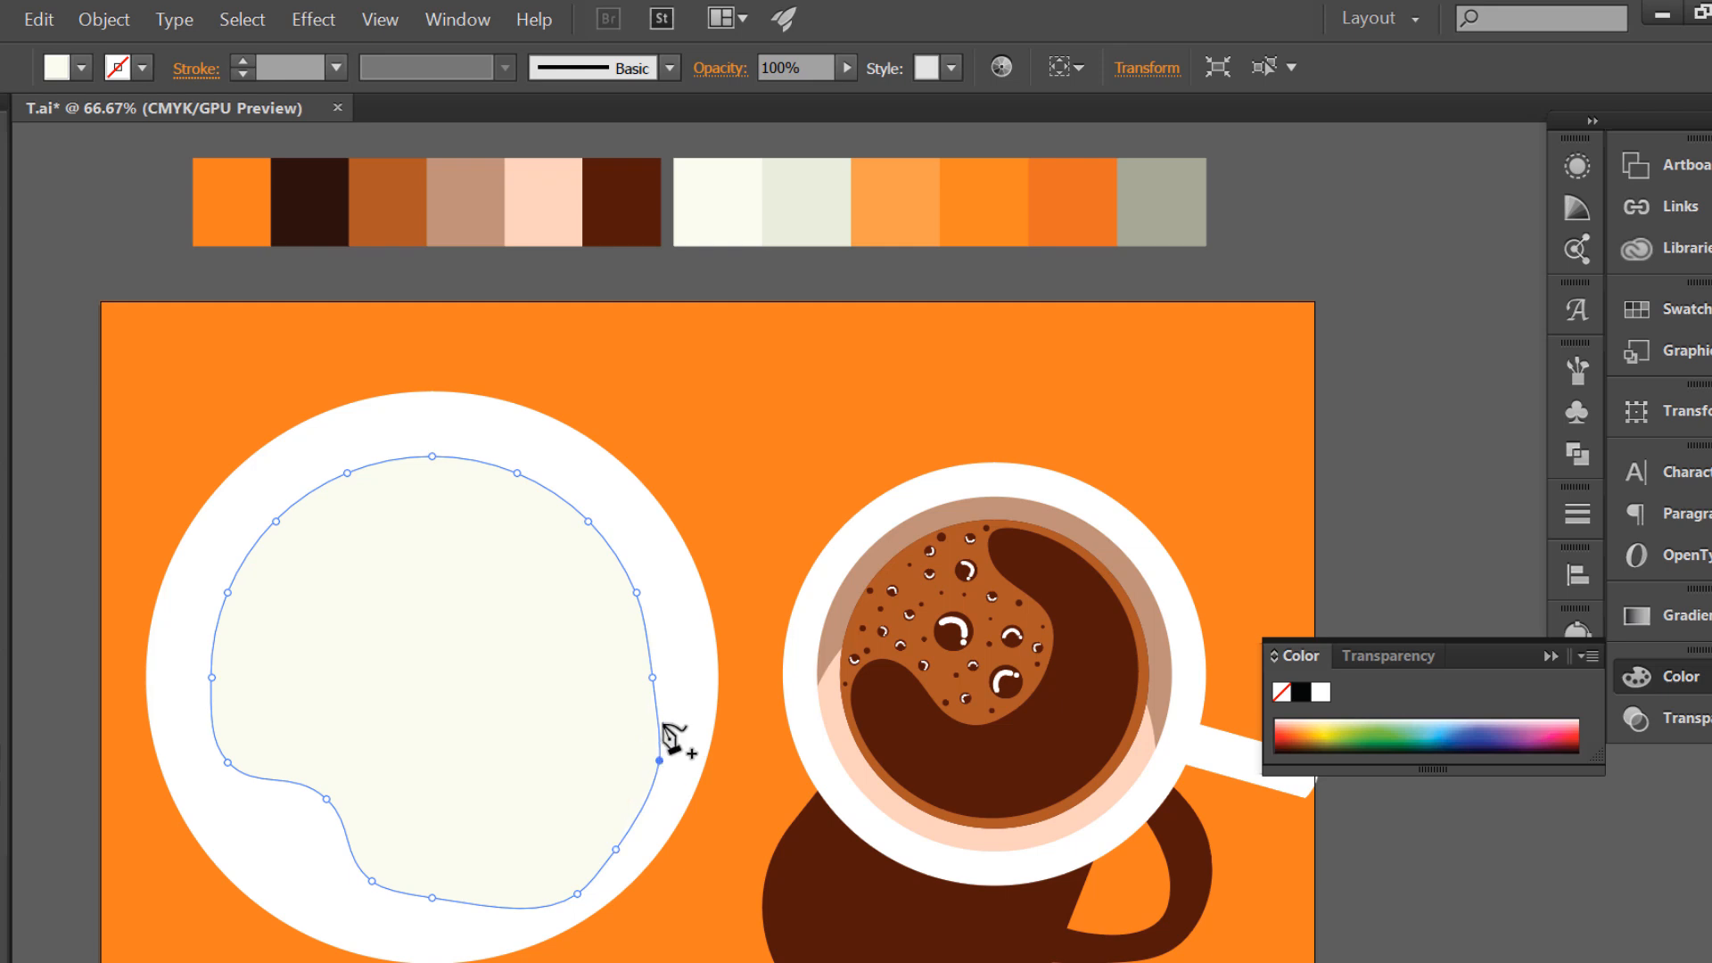
pyautogui.moveTo(650, 680)
pyautogui.mouseDown()
pyautogui.moveTo(665, 685)
pyautogui.moveTo(658, 671)
pyautogui.mouseUp()
pyautogui.hotkey('ctrl', 'z')
pyautogui.moveTo(275, 521); pyautogui.dragTo(272, 516)
pyautogui.click(326, 799)
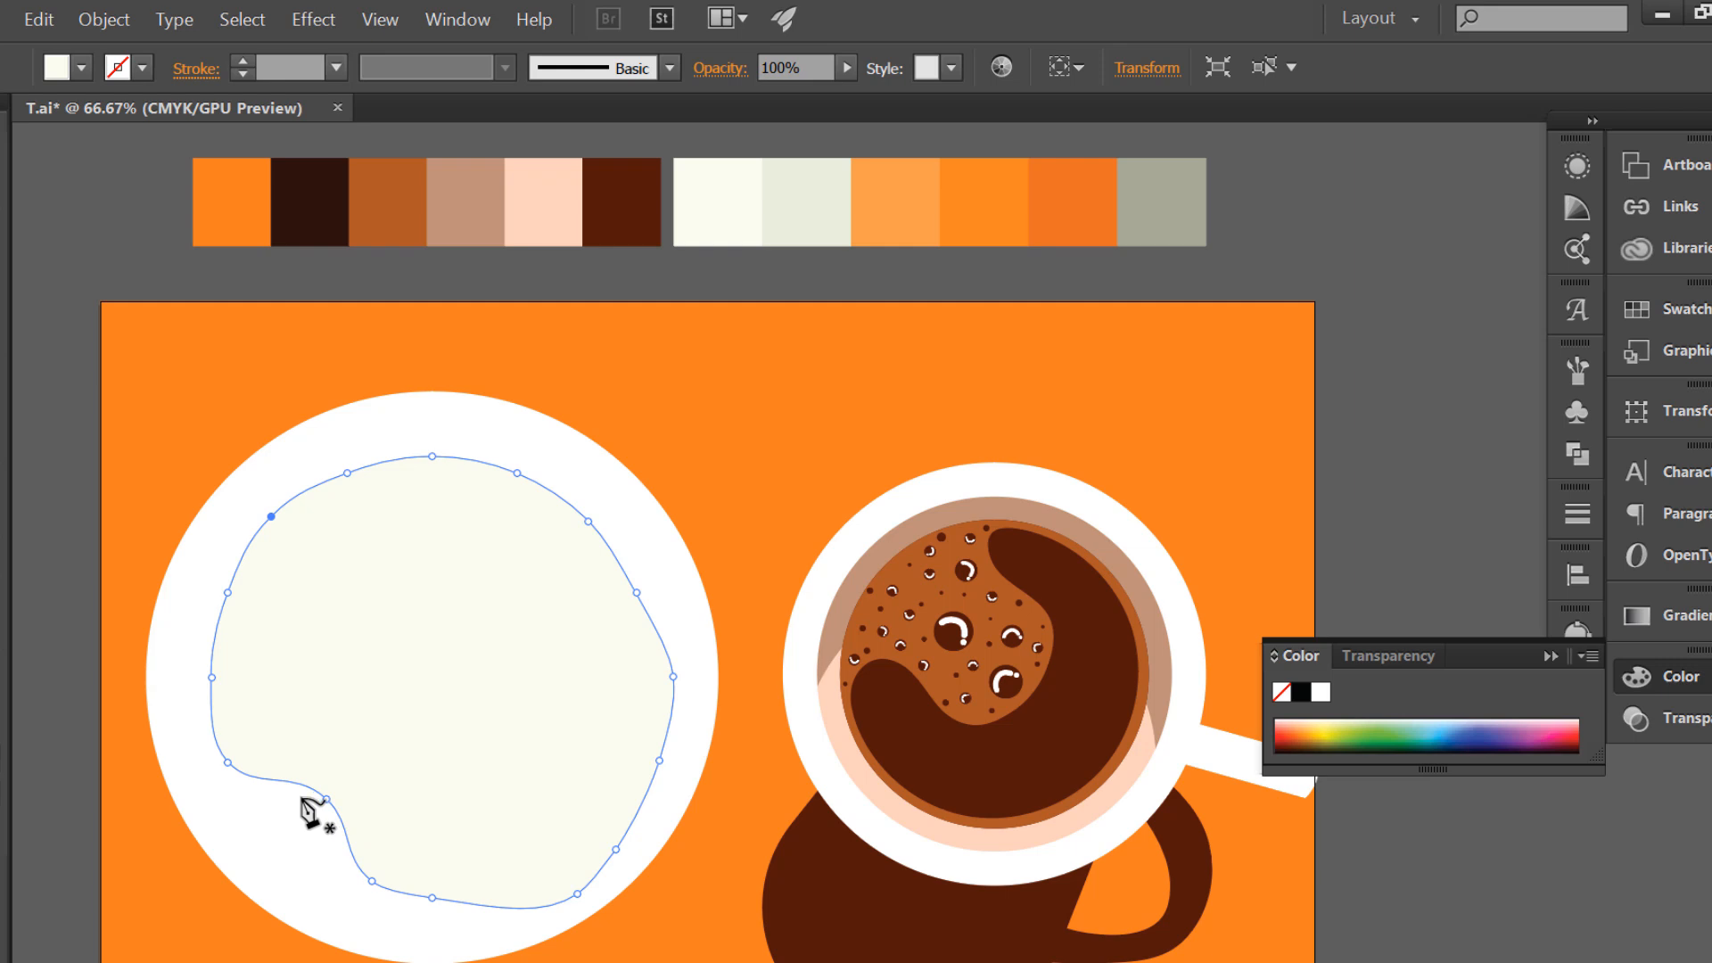
# - Soften the off-white shape's lower-left dent by moving its anchors inward, and pull its bottom anchor down
pyautogui.moveTo(227, 756); pyautogui.dragTo(270, 725)
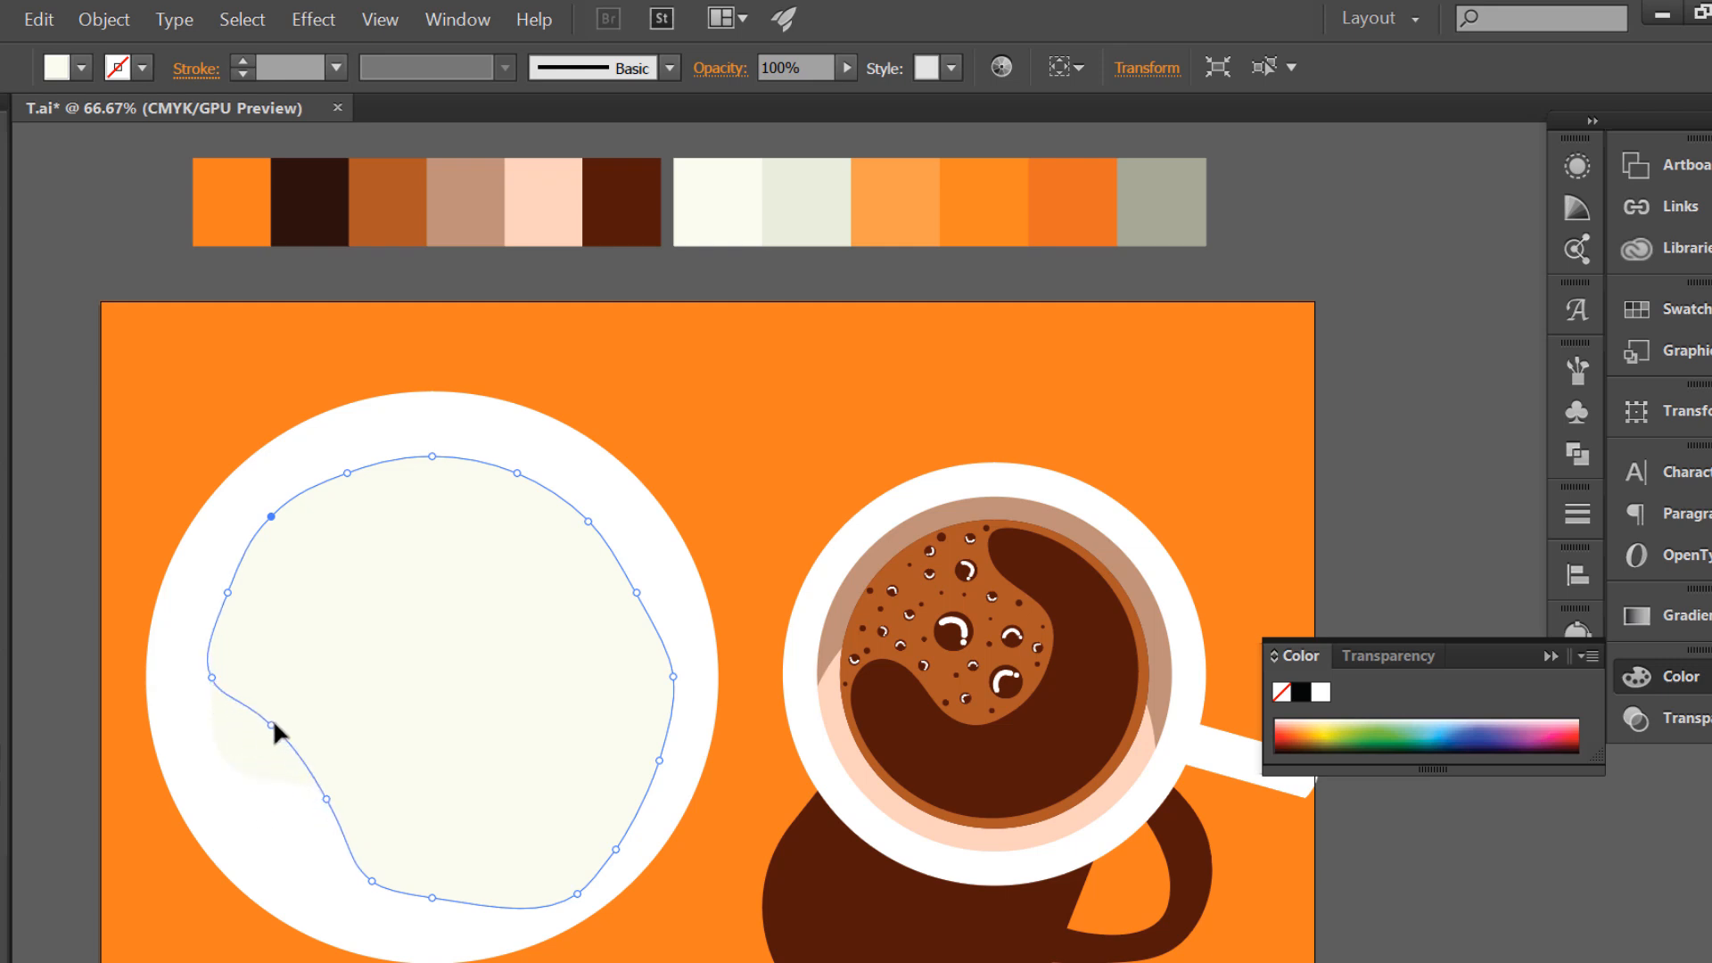
pyautogui.moveTo(236, 669); pyautogui.dragTo(238, 668)
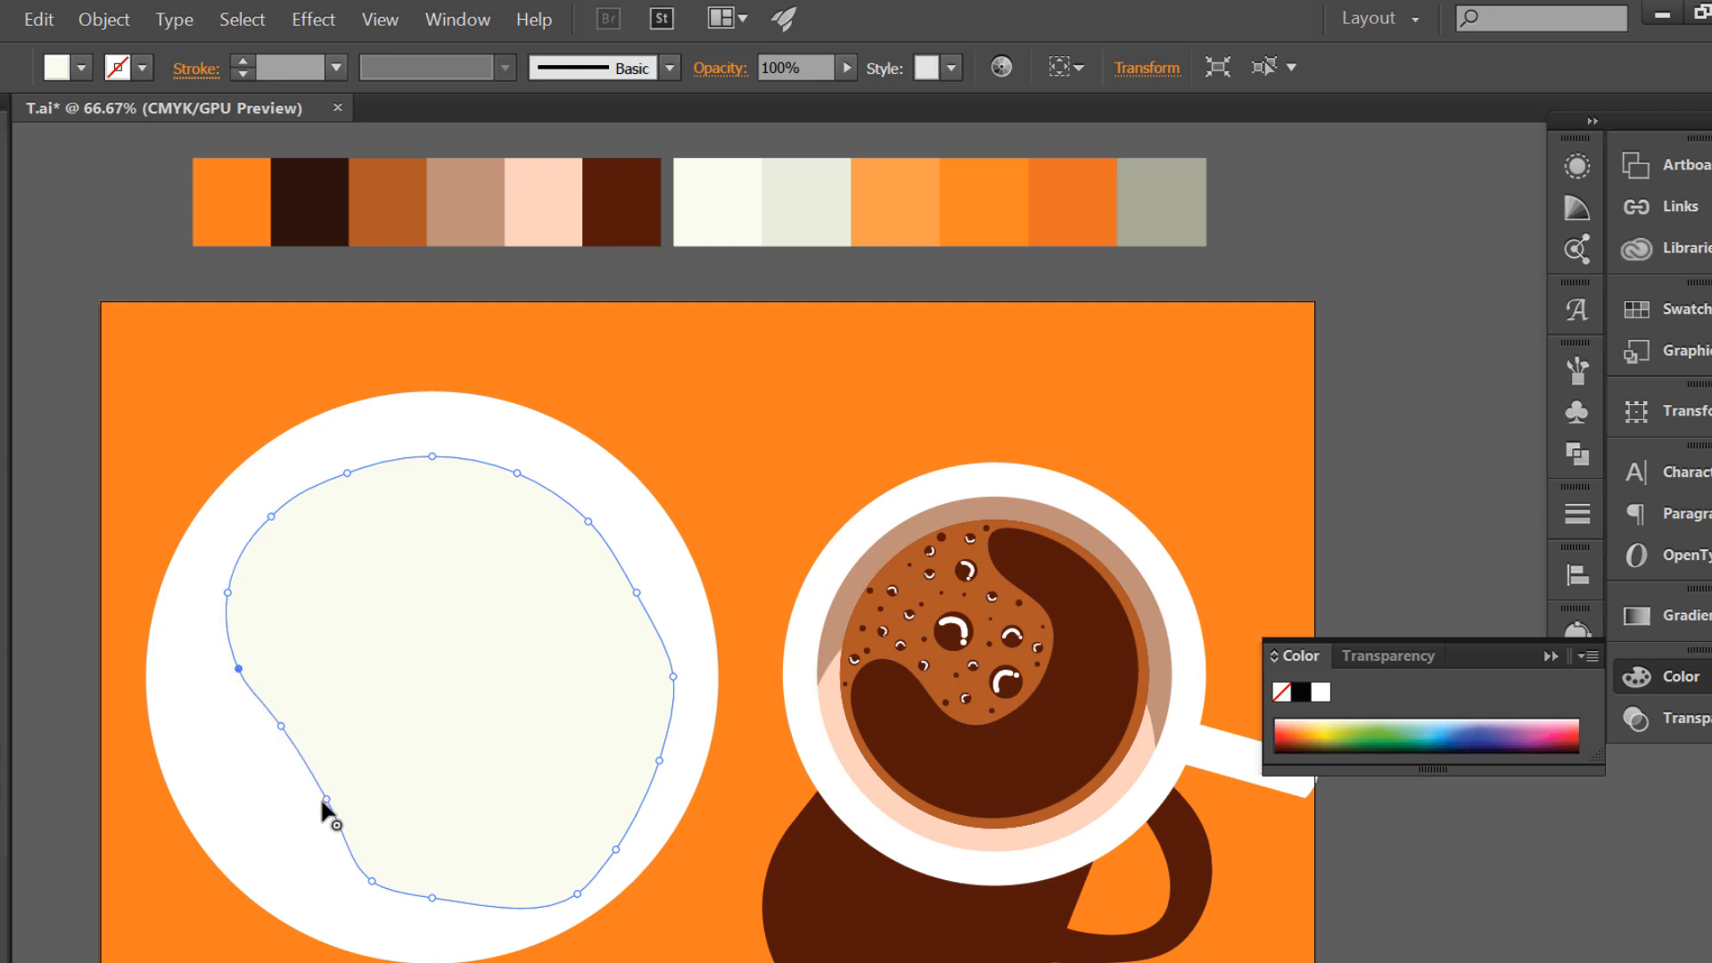
pyautogui.moveTo(327, 798); pyautogui.dragTo(304, 829)
pyautogui.moveTo(372, 883)
pyautogui.mouseDown()
pyautogui.moveTo(356, 902)
pyautogui.moveTo(363, 887)
pyautogui.moveTo(433, 924)
pyautogui.mouseUp()
# - Remove the off-white shape's rightmost anchor and move the anchors above it outward to round the right edge
pyautogui.press('p')
pyautogui.click(672, 676)
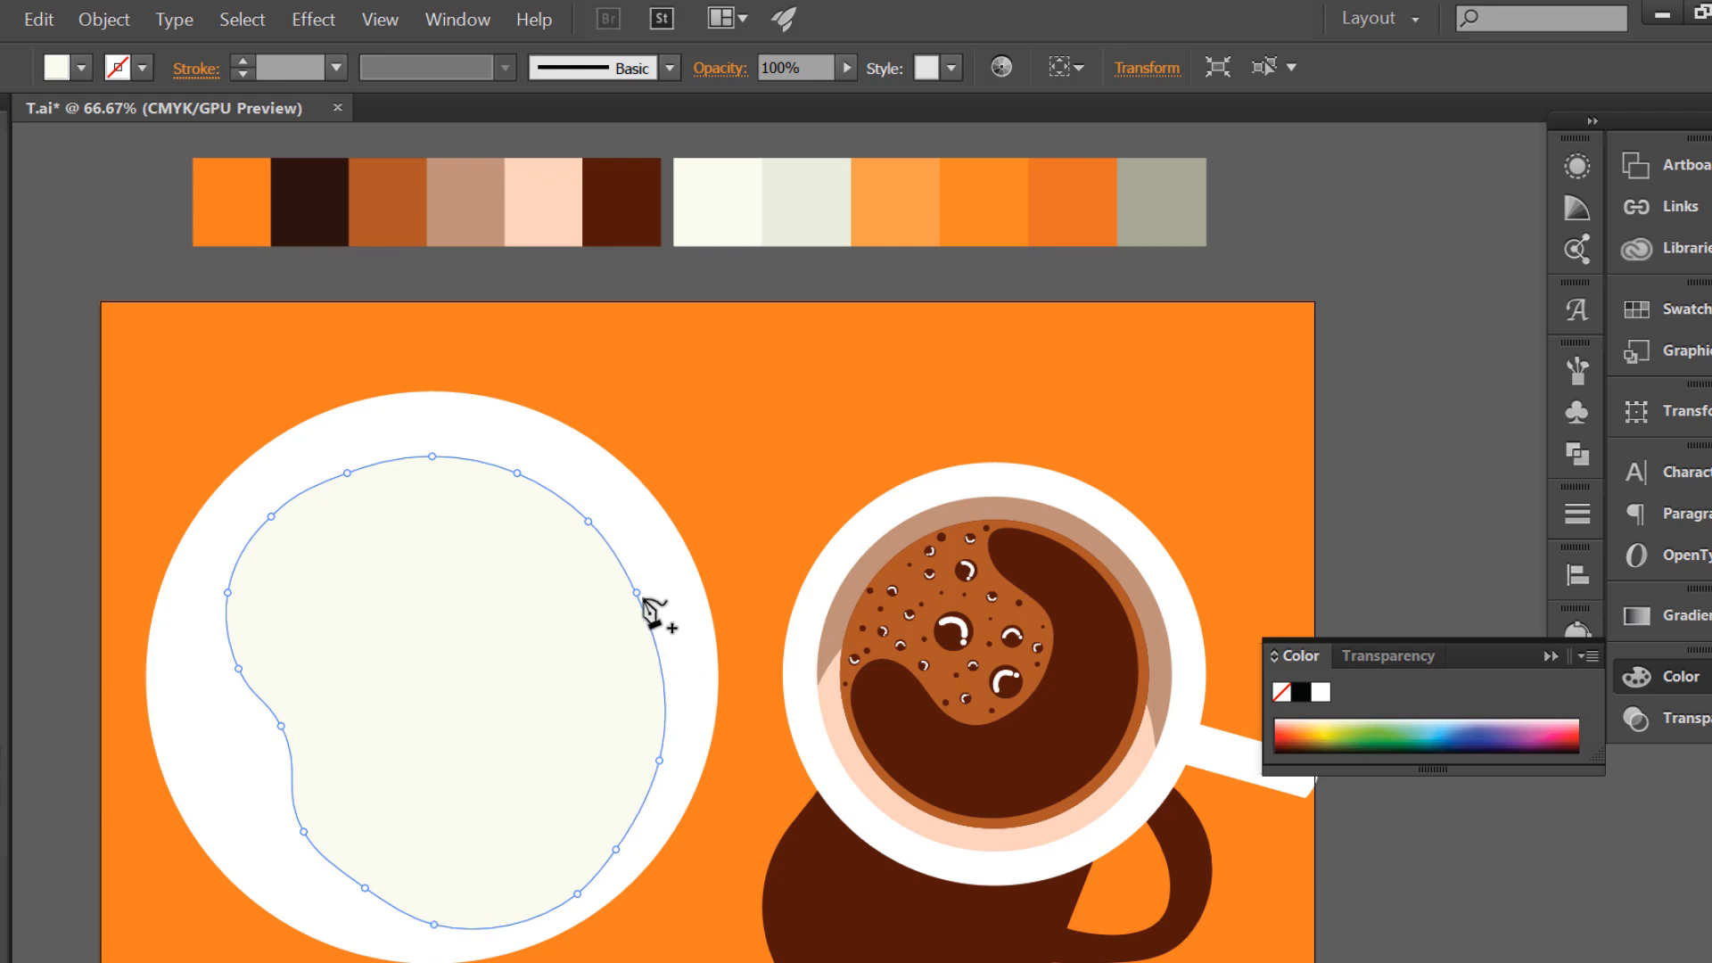
pyautogui.click(637, 593)
pyautogui.click(660, 621)
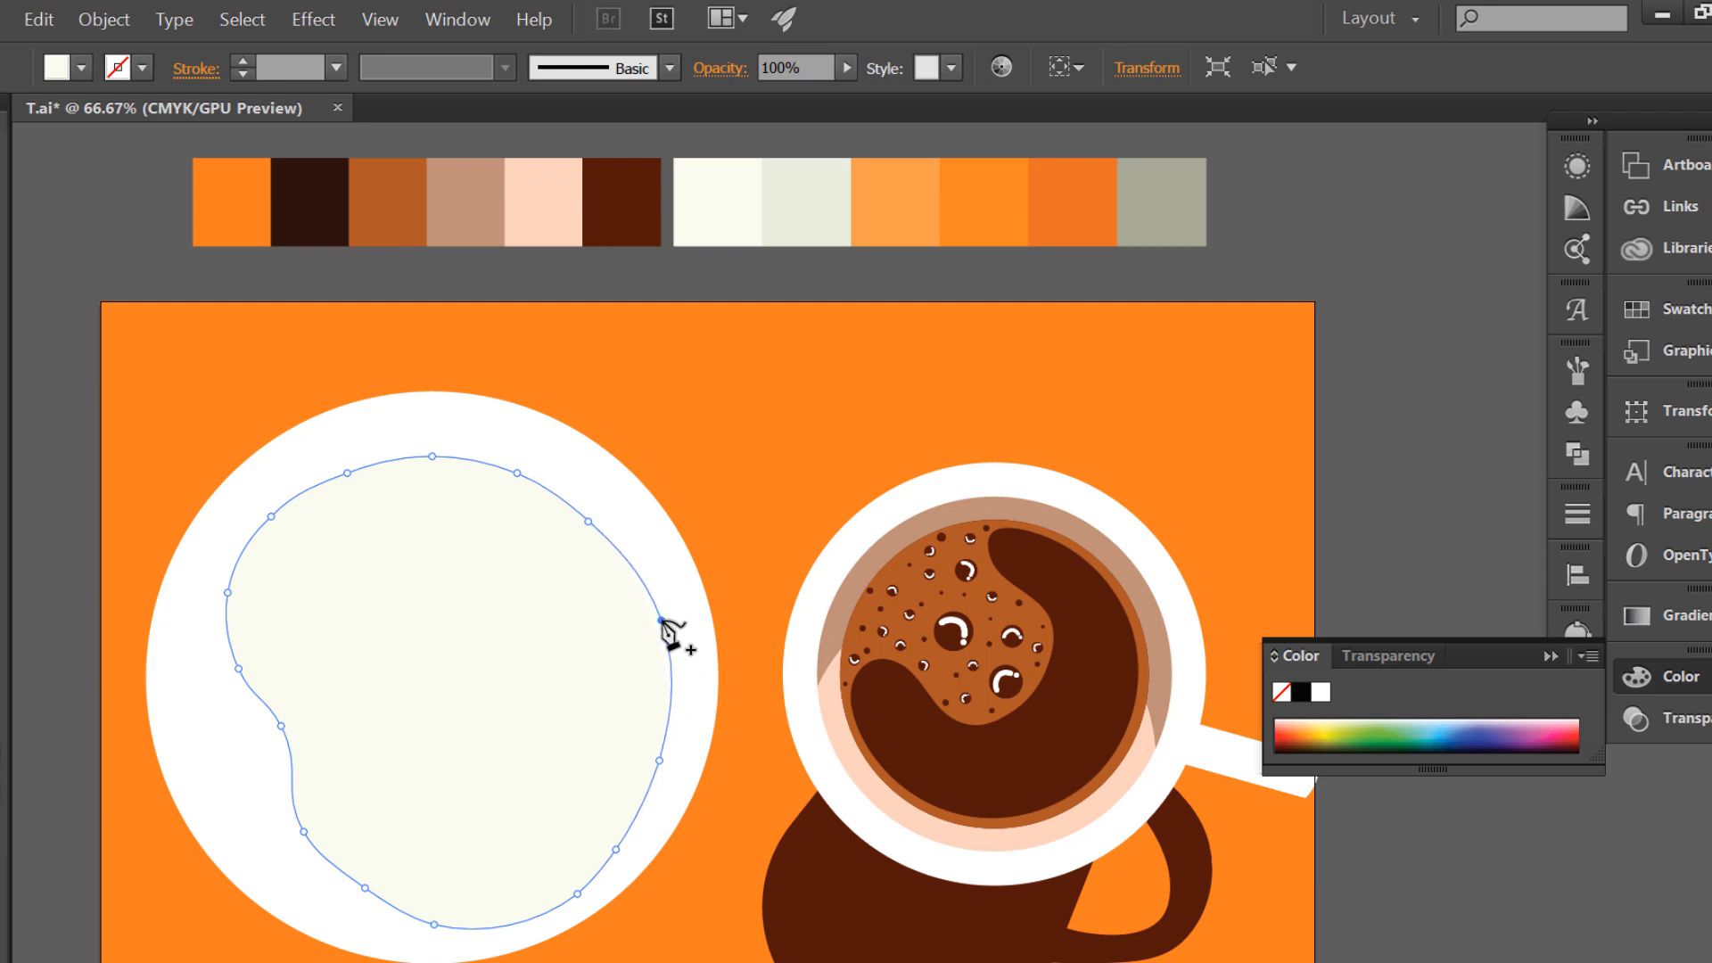
pyautogui.click(592, 516)
# - Flatten the off-white shape's upper-left edge and adjust its lower-left anchors for a shallower, more irregular contour
pyautogui.moveTo(271, 514); pyautogui.dragTo(355, 487)
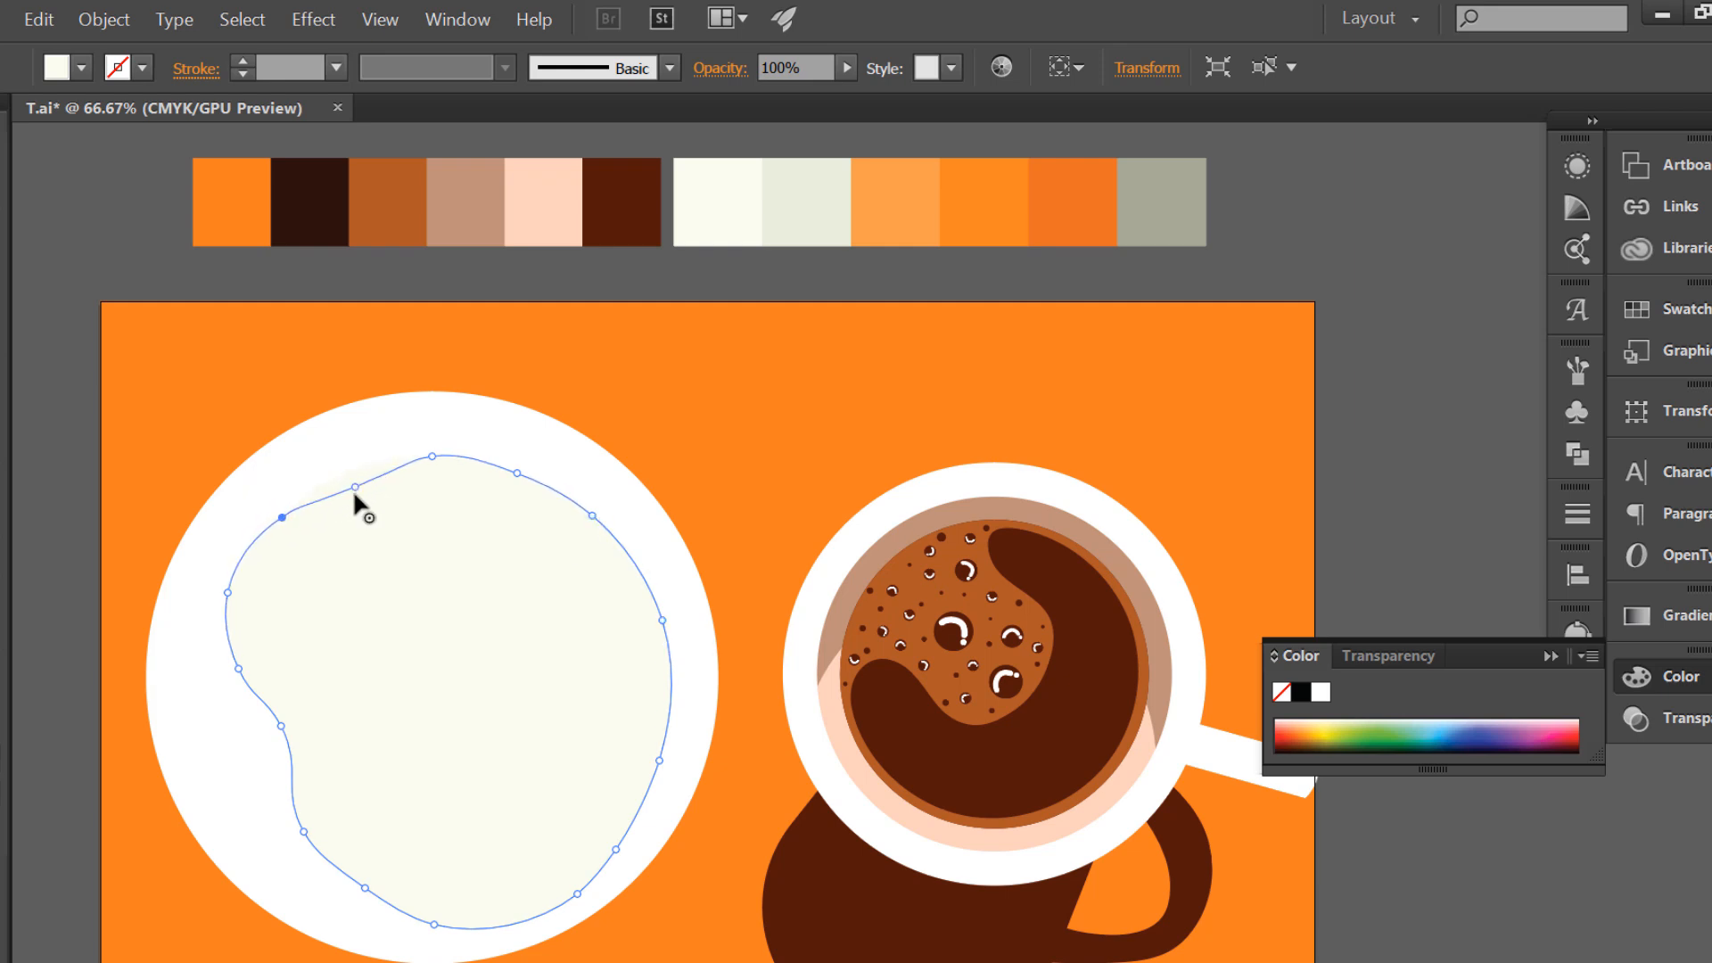
pyautogui.moveTo(280, 724); pyautogui.dragTo(265, 731)
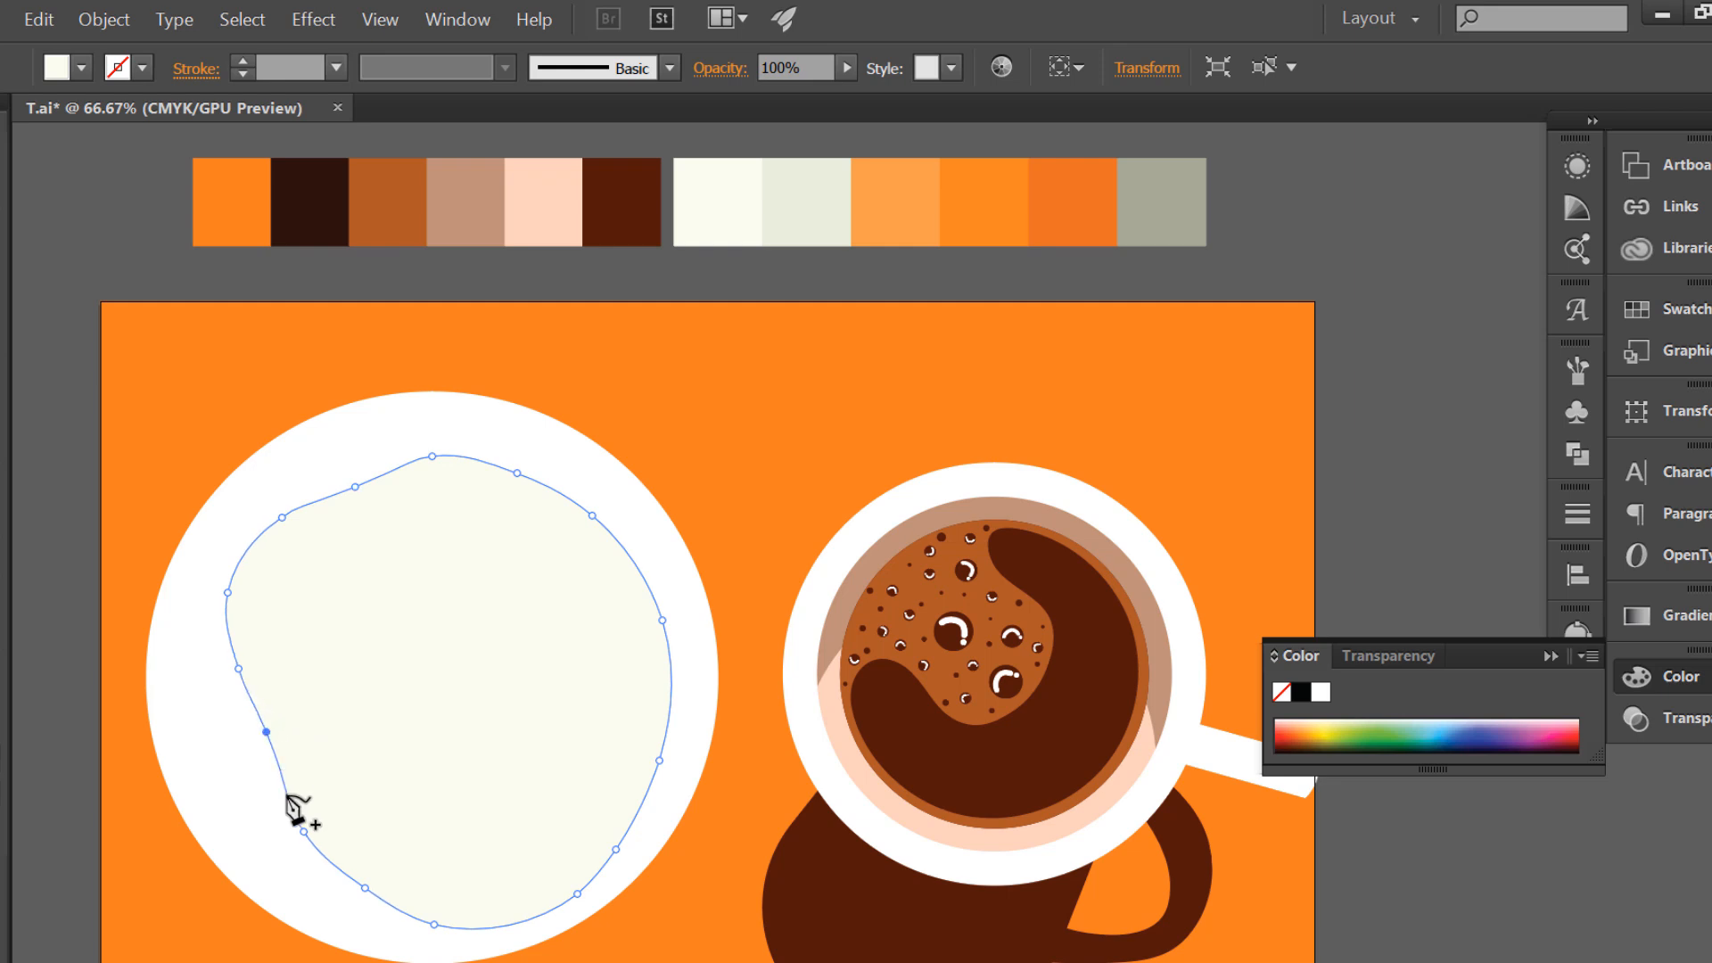
pyautogui.moveTo(267, 800); pyautogui.dragTo(271, 799)
pyautogui.click(274, 802)
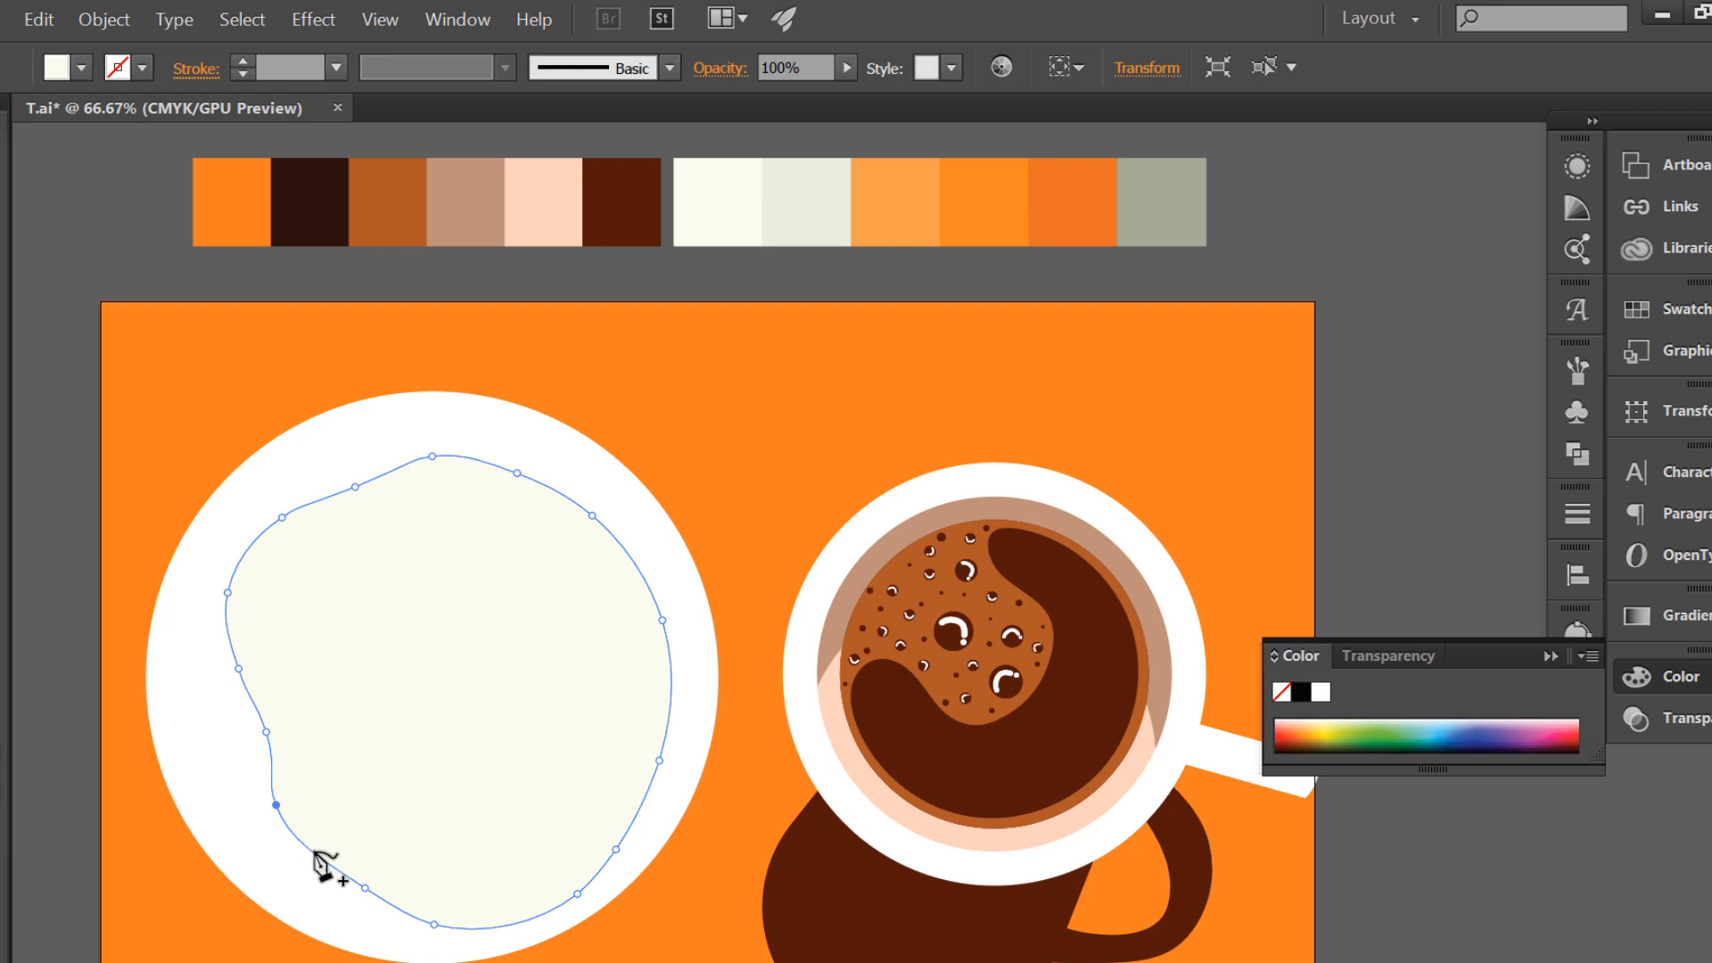
pyautogui.moveTo(362, 885); pyautogui.dragTo(341, 901)
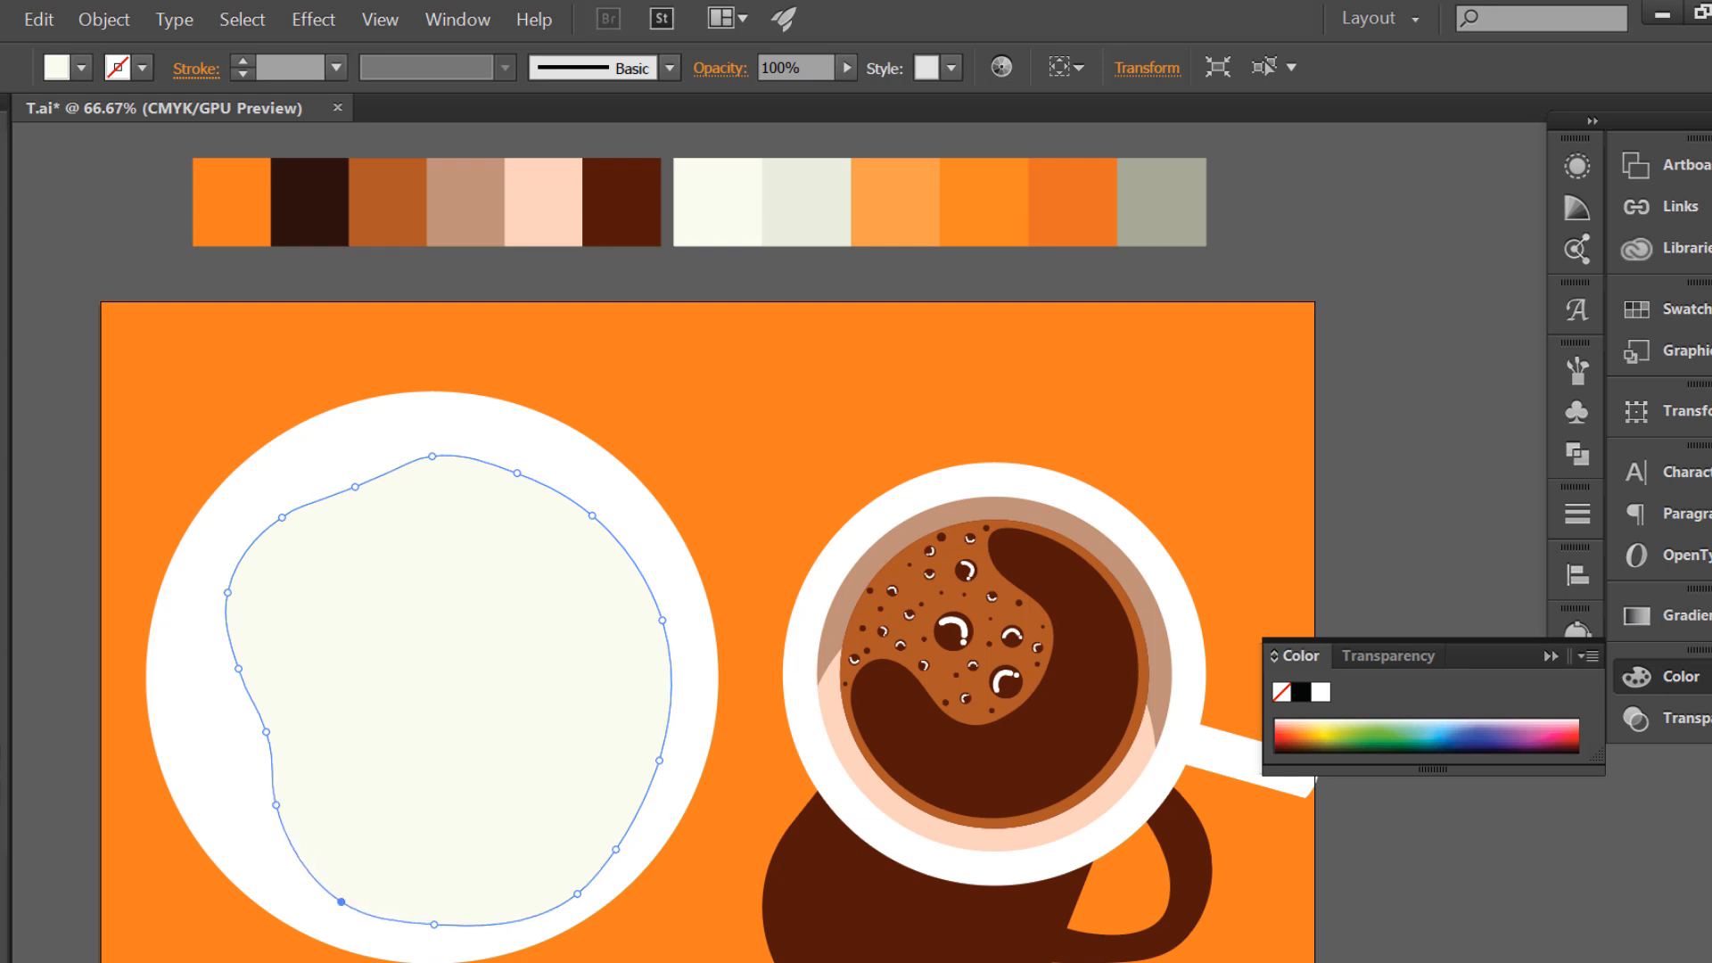
# - Move the off-white shape slightly up and left within the white circle and deselect it
pyautogui.click(121, 287)
pyautogui.press('v')
pyautogui.moveTo(430, 662); pyautogui.dragTo(425, 650)
pyautogui.click(762, 496)
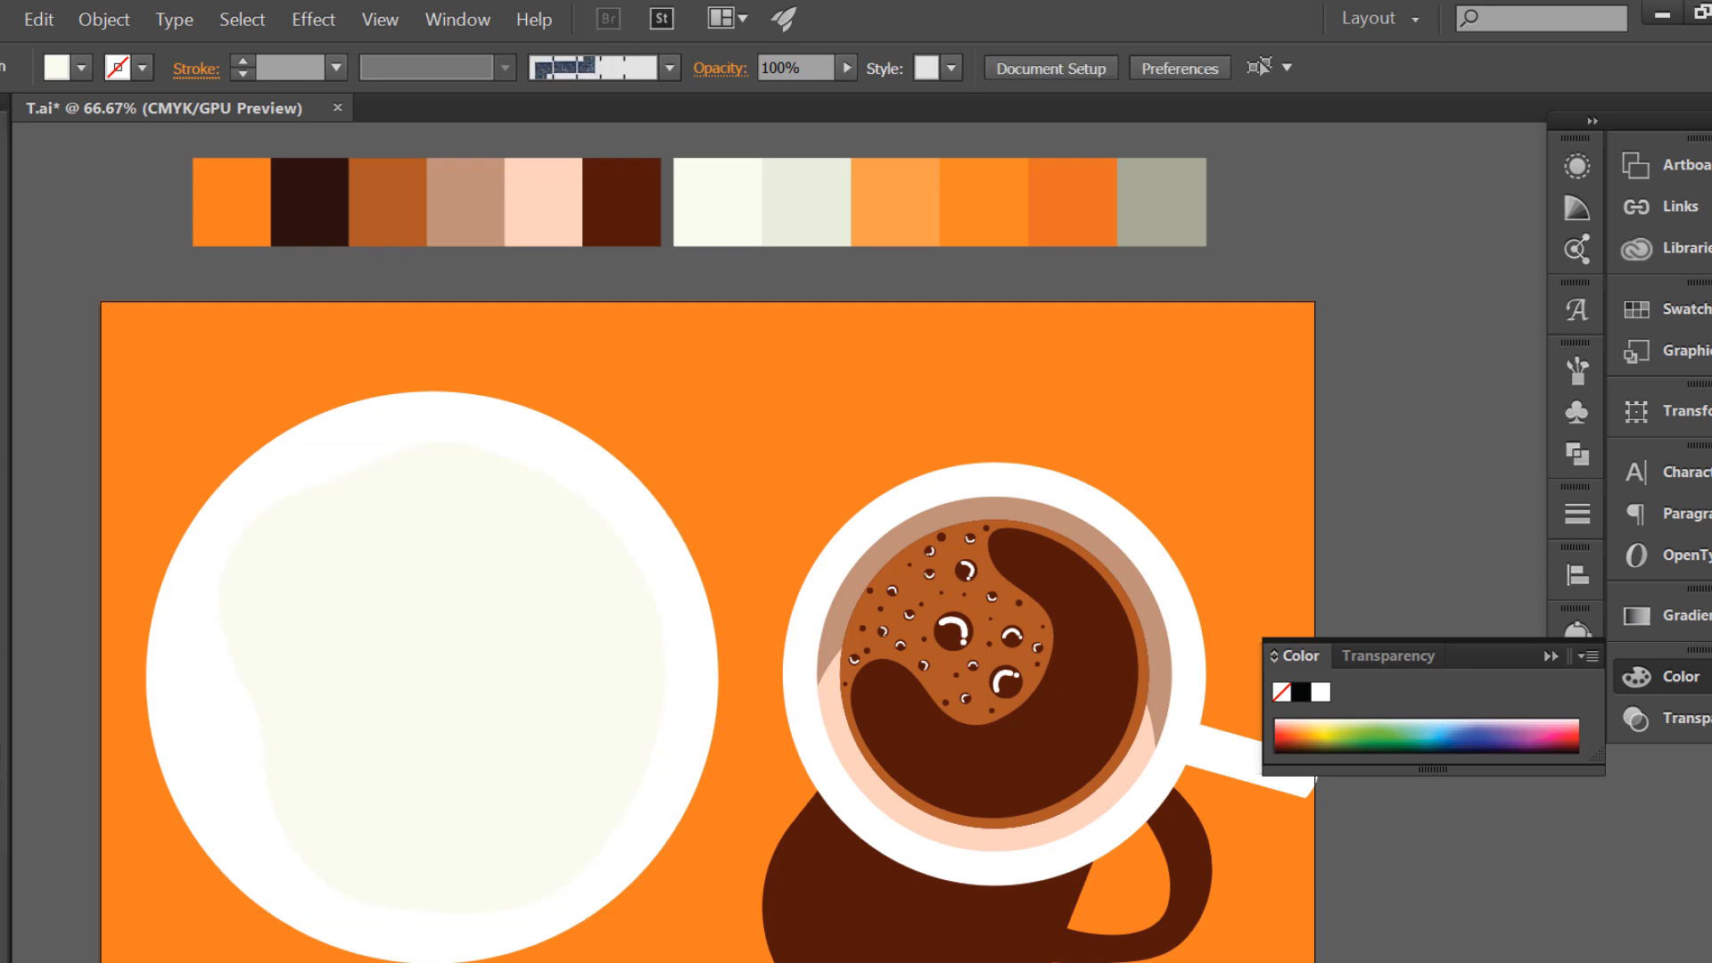
# - Paint a closed curved outline in the palette's light grey along the lower-right part of the off-white shape
pyautogui.click(813, 221)
pyautogui.click(1, 297)
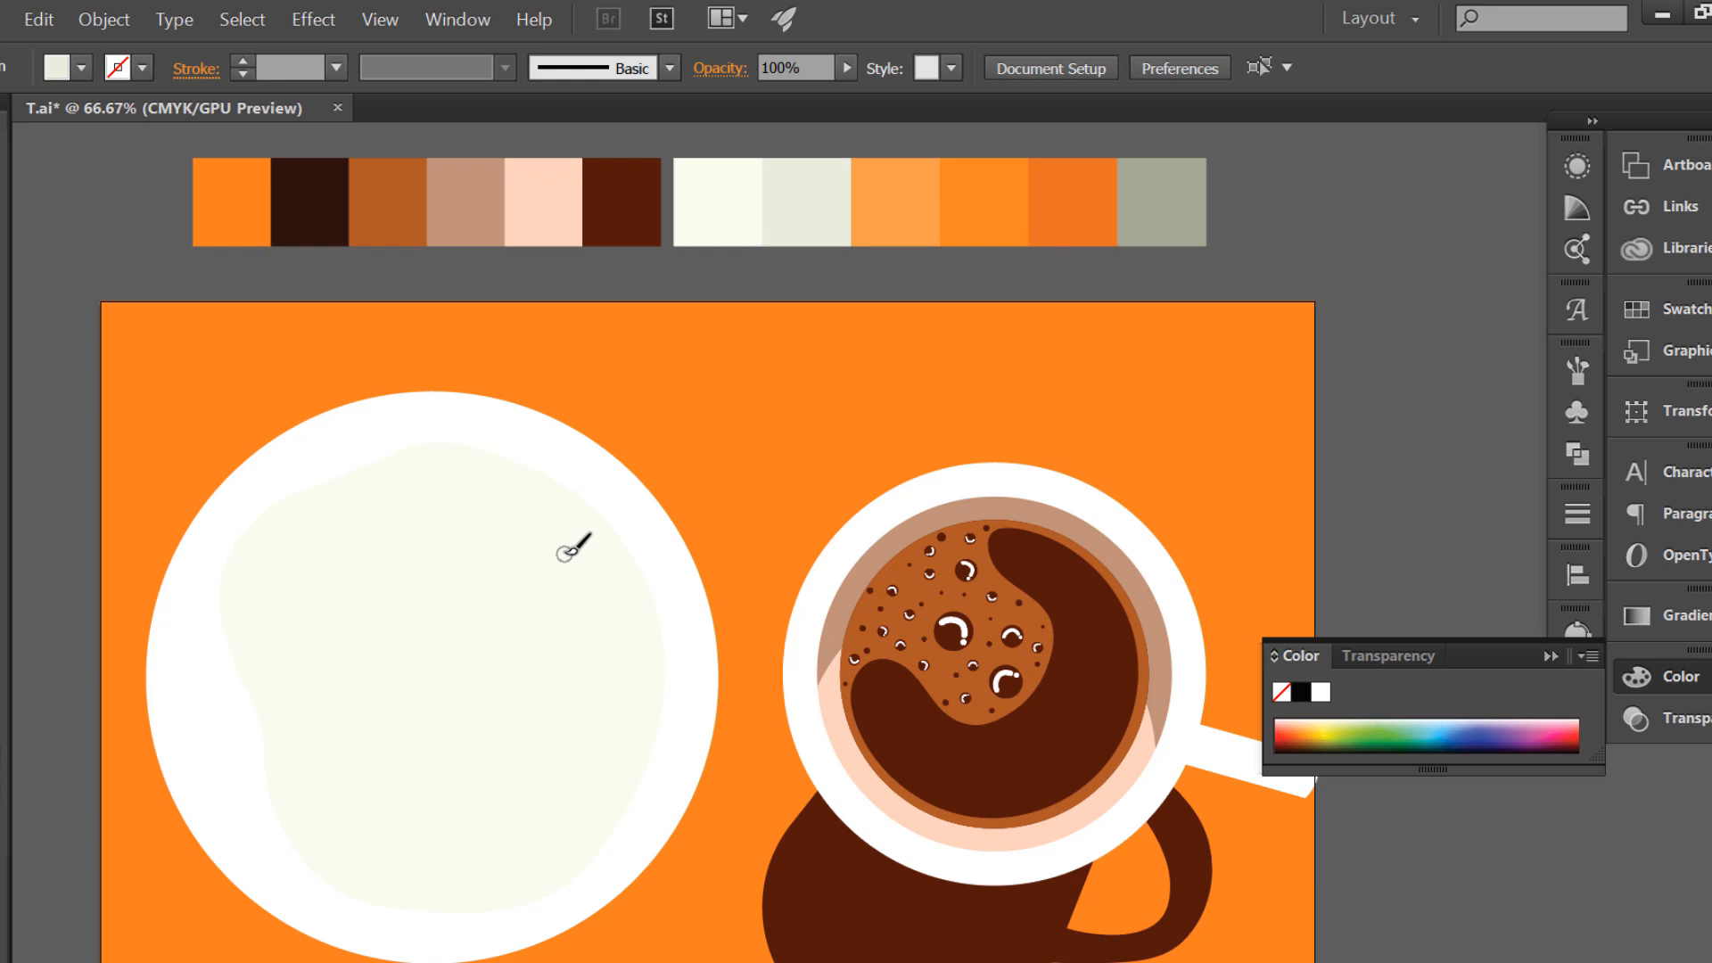
pyautogui.moveTo(578, 551)
pyautogui.mouseDown()
pyautogui.moveTo(633, 653)
pyautogui.moveTo(635, 739)
pyautogui.moveTo(584, 820)
pyautogui.moveTo(505, 871)
pyautogui.moveTo(459, 867)
pyautogui.moveTo(432, 789)
pyautogui.moveTo(530, 725)
pyautogui.moveTo(573, 657)
pyautogui.moveTo(564, 558)
pyautogui.moveTo(581, 546)
pyautogui.mouseUp()
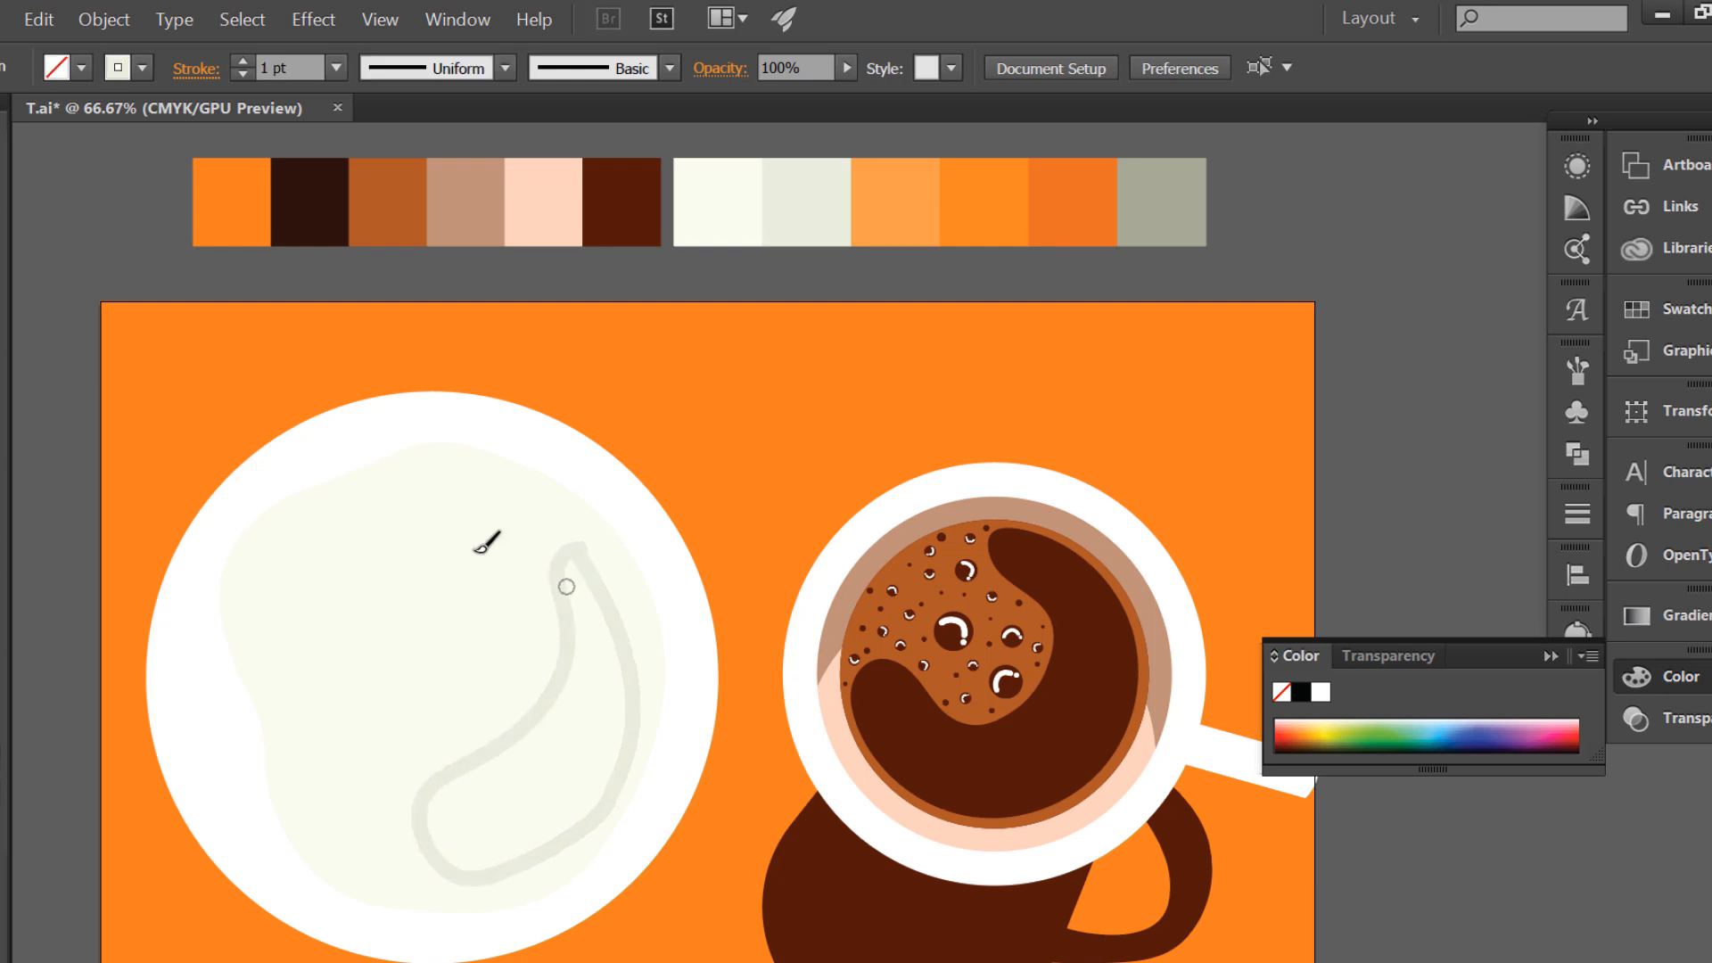
# - Convert the painted light grey outline to filled shapes and unite them into one solid shape with Pathfinder
pyautogui.rightClick(564, 544)
pyautogui.click(705, 726)
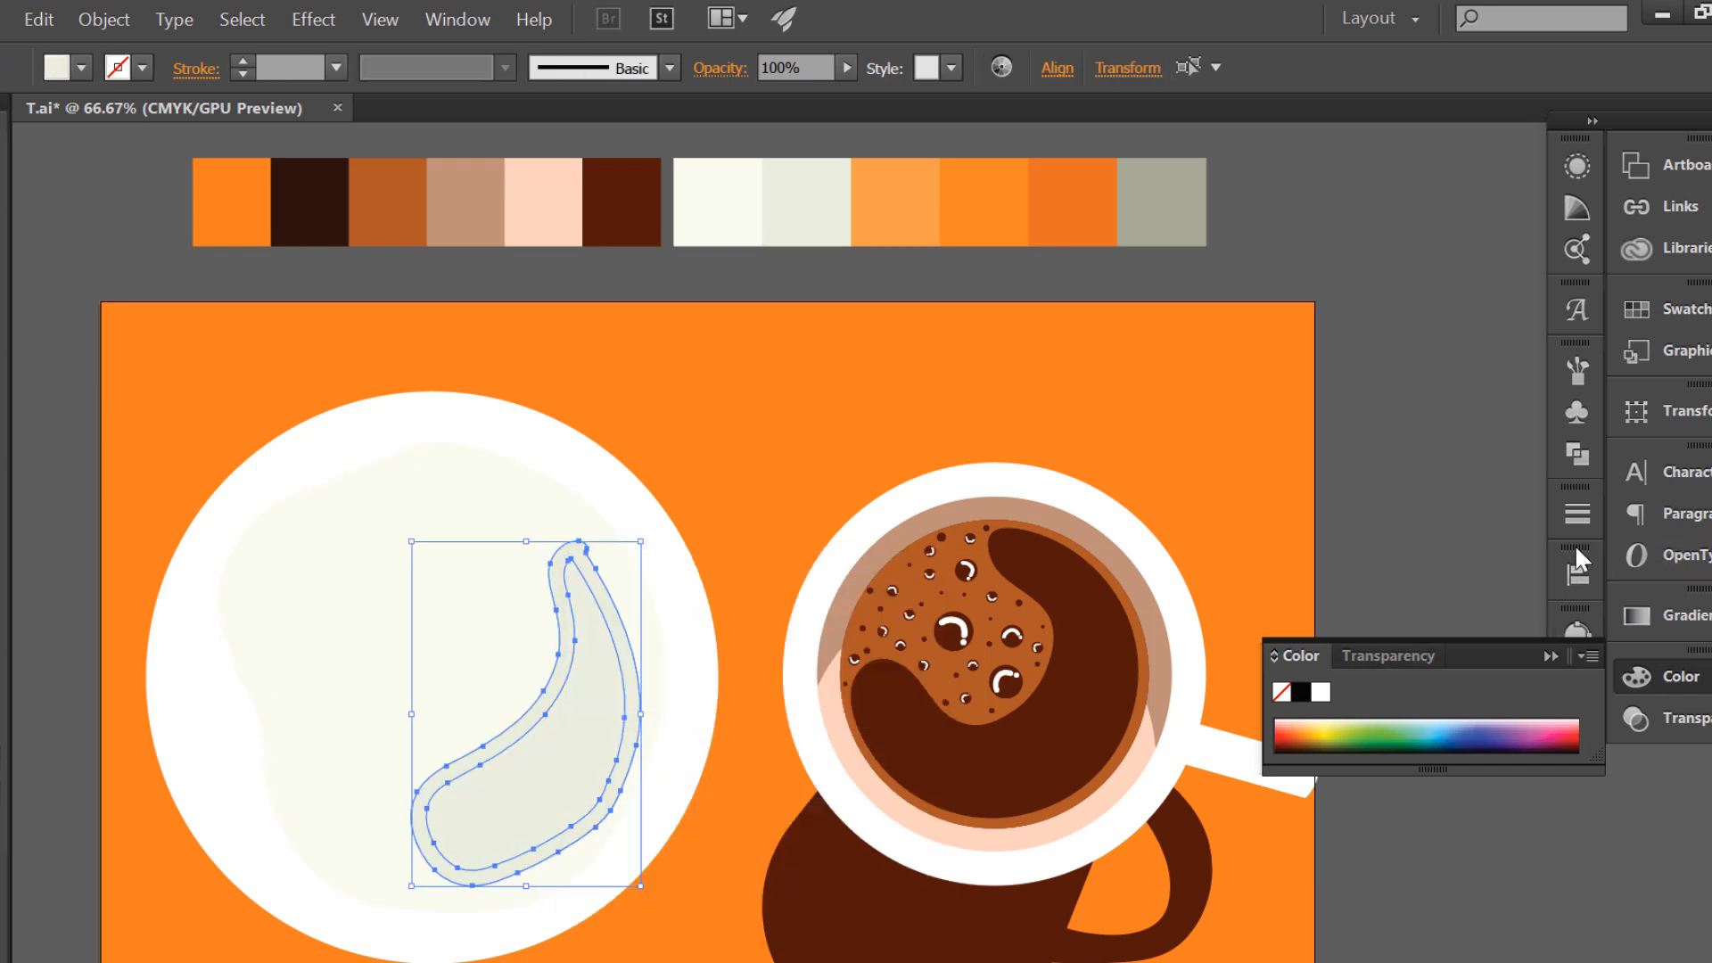
pyautogui.click(1577, 453)
pyautogui.click(1234, 416)
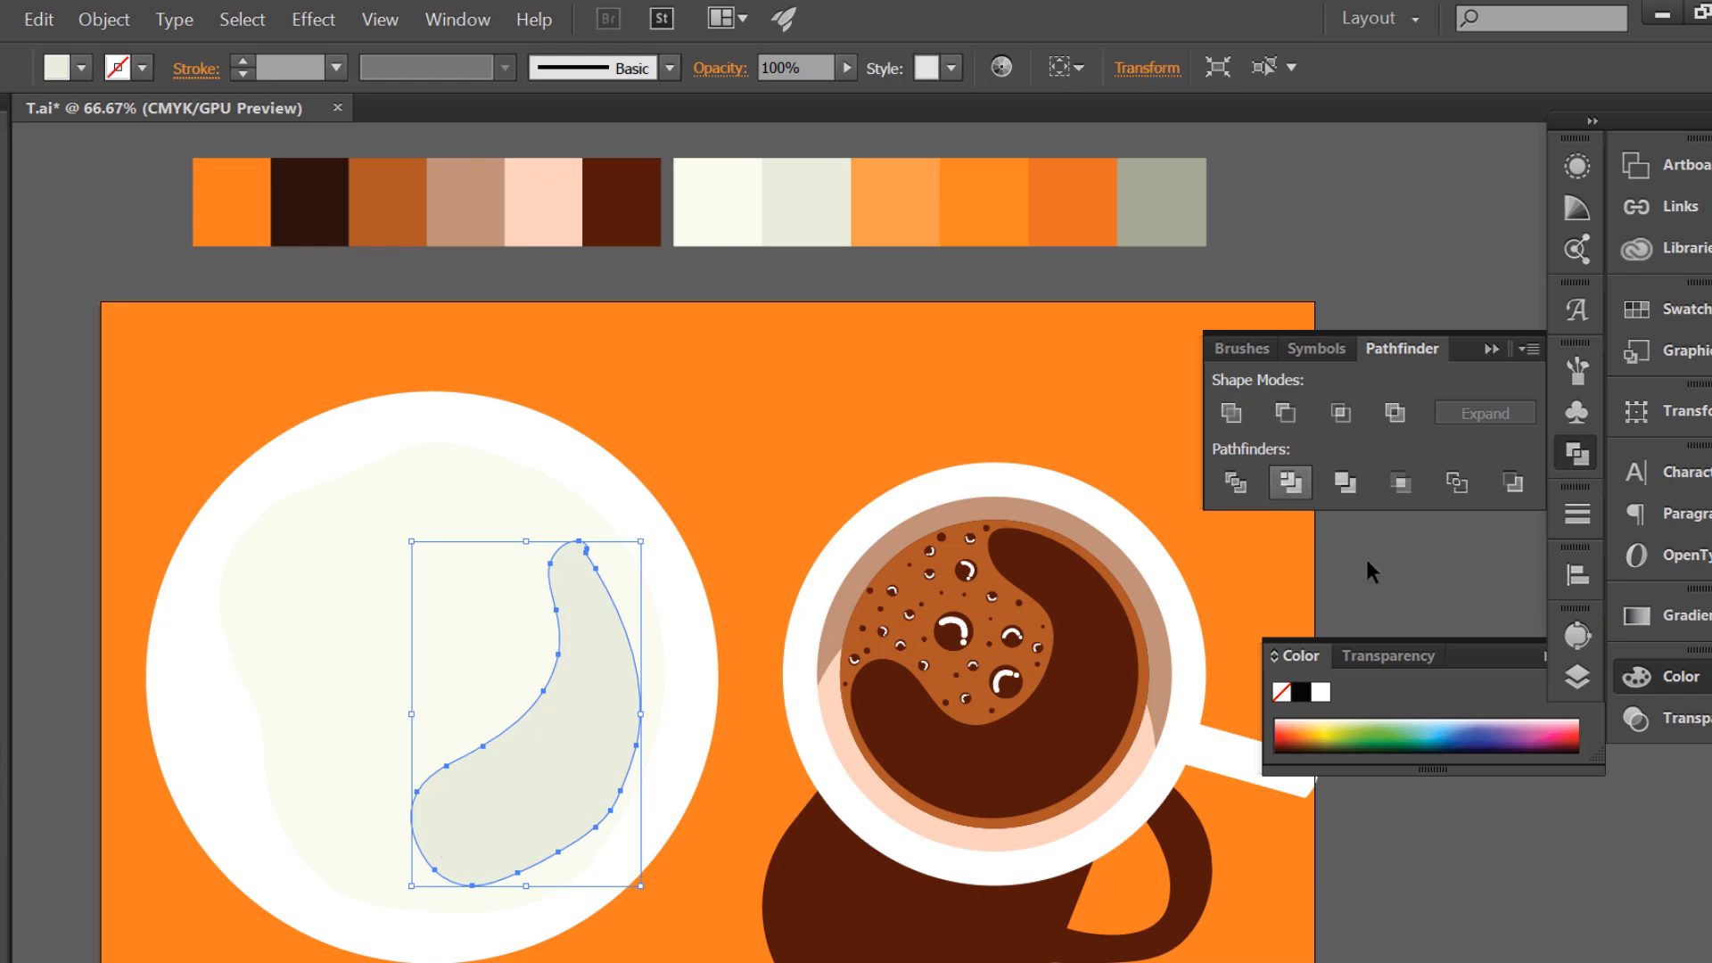
# - Smooth the light grey shading shape's outline and the off-white shape's contour along its left and upper edges
pyautogui.press('a')
pyautogui.moveTo(578, 554); pyautogui.dragTo(584, 553)
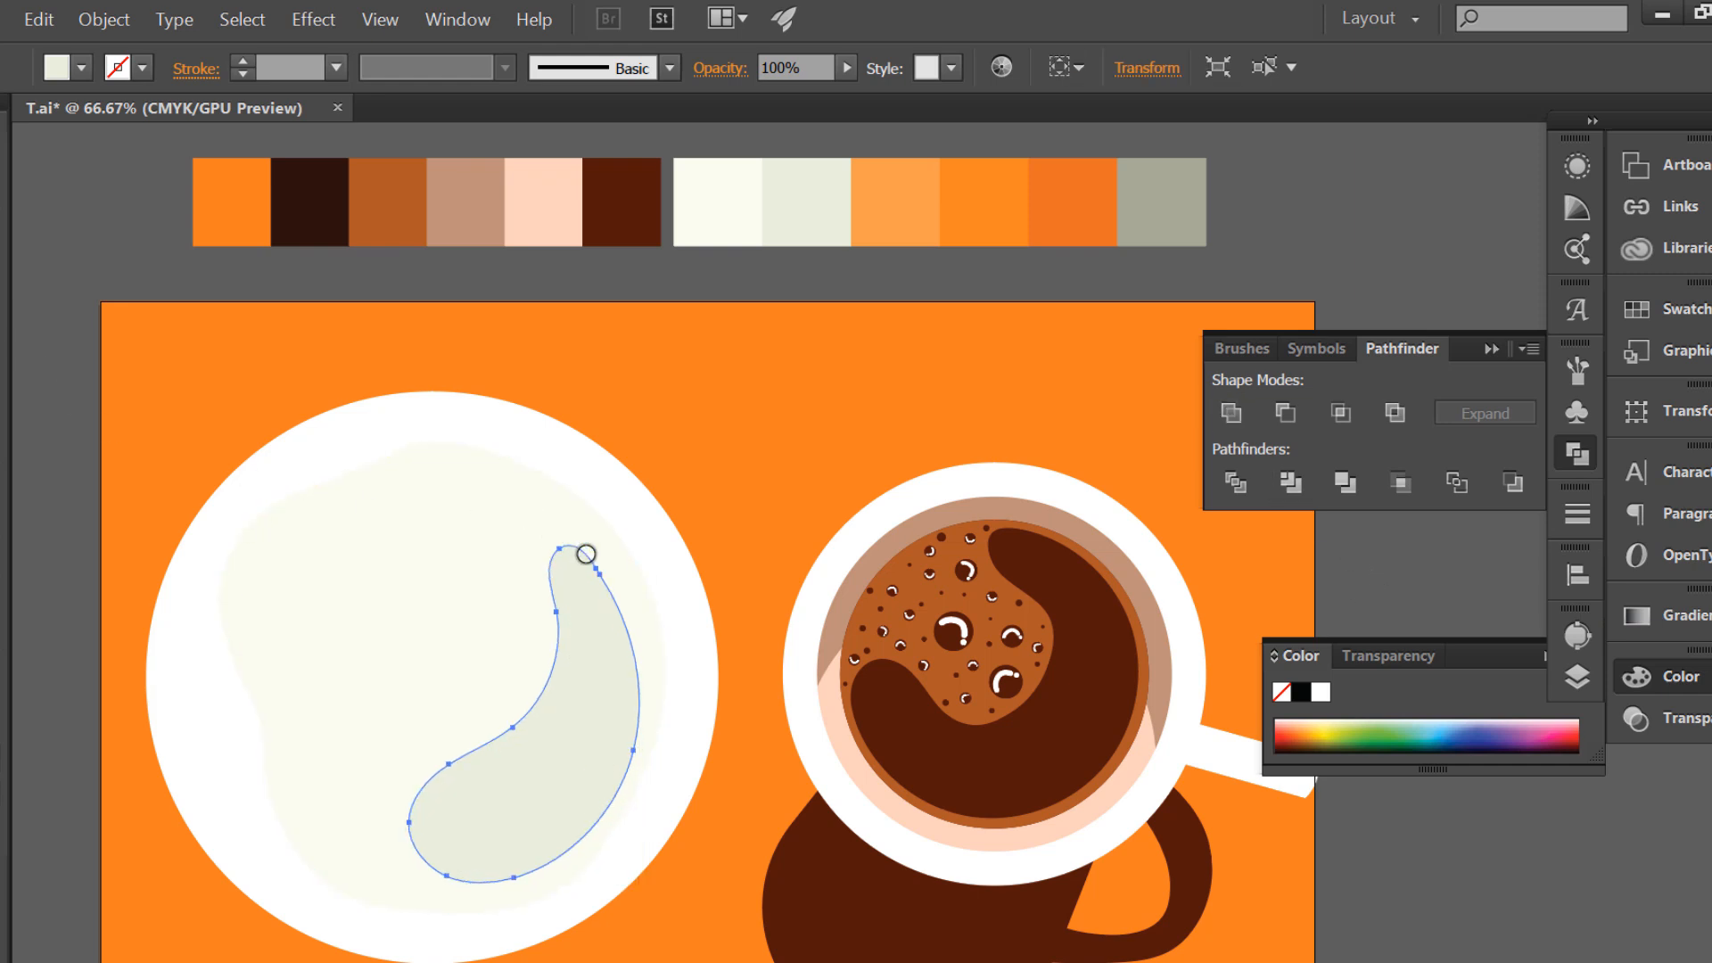
pyautogui.press('v')
pyautogui.click(399, 624)
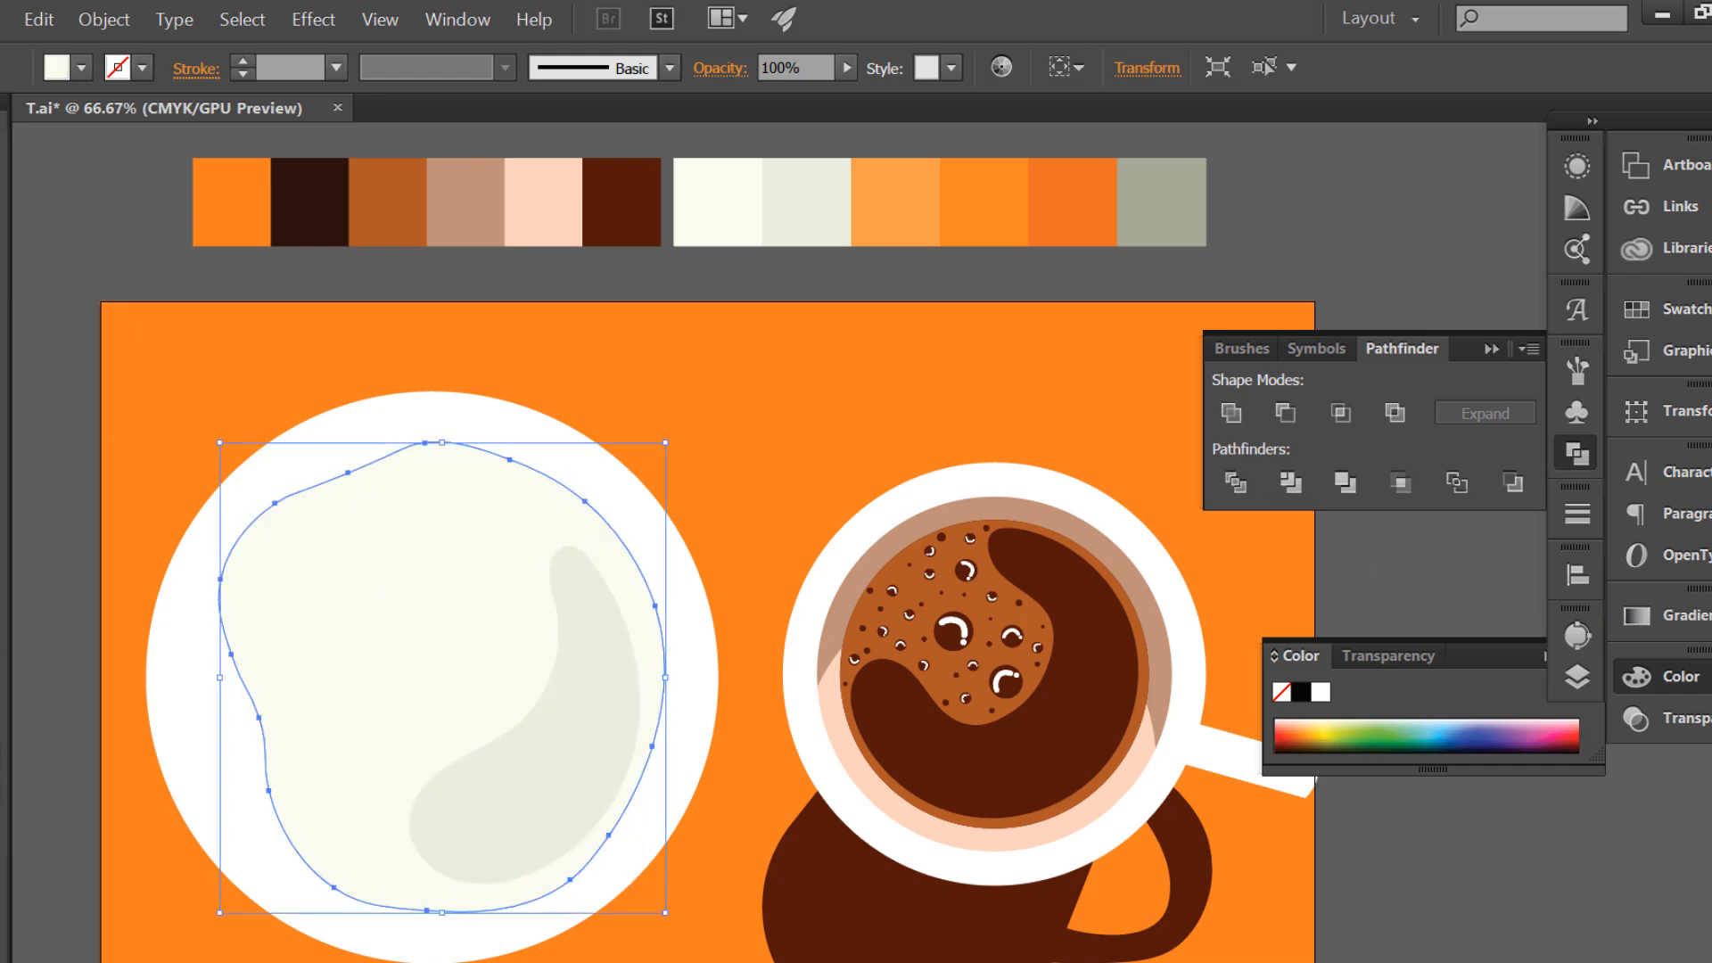
pyautogui.press('a')
pyautogui.moveTo(252, 530); pyautogui.dragTo(251, 564)
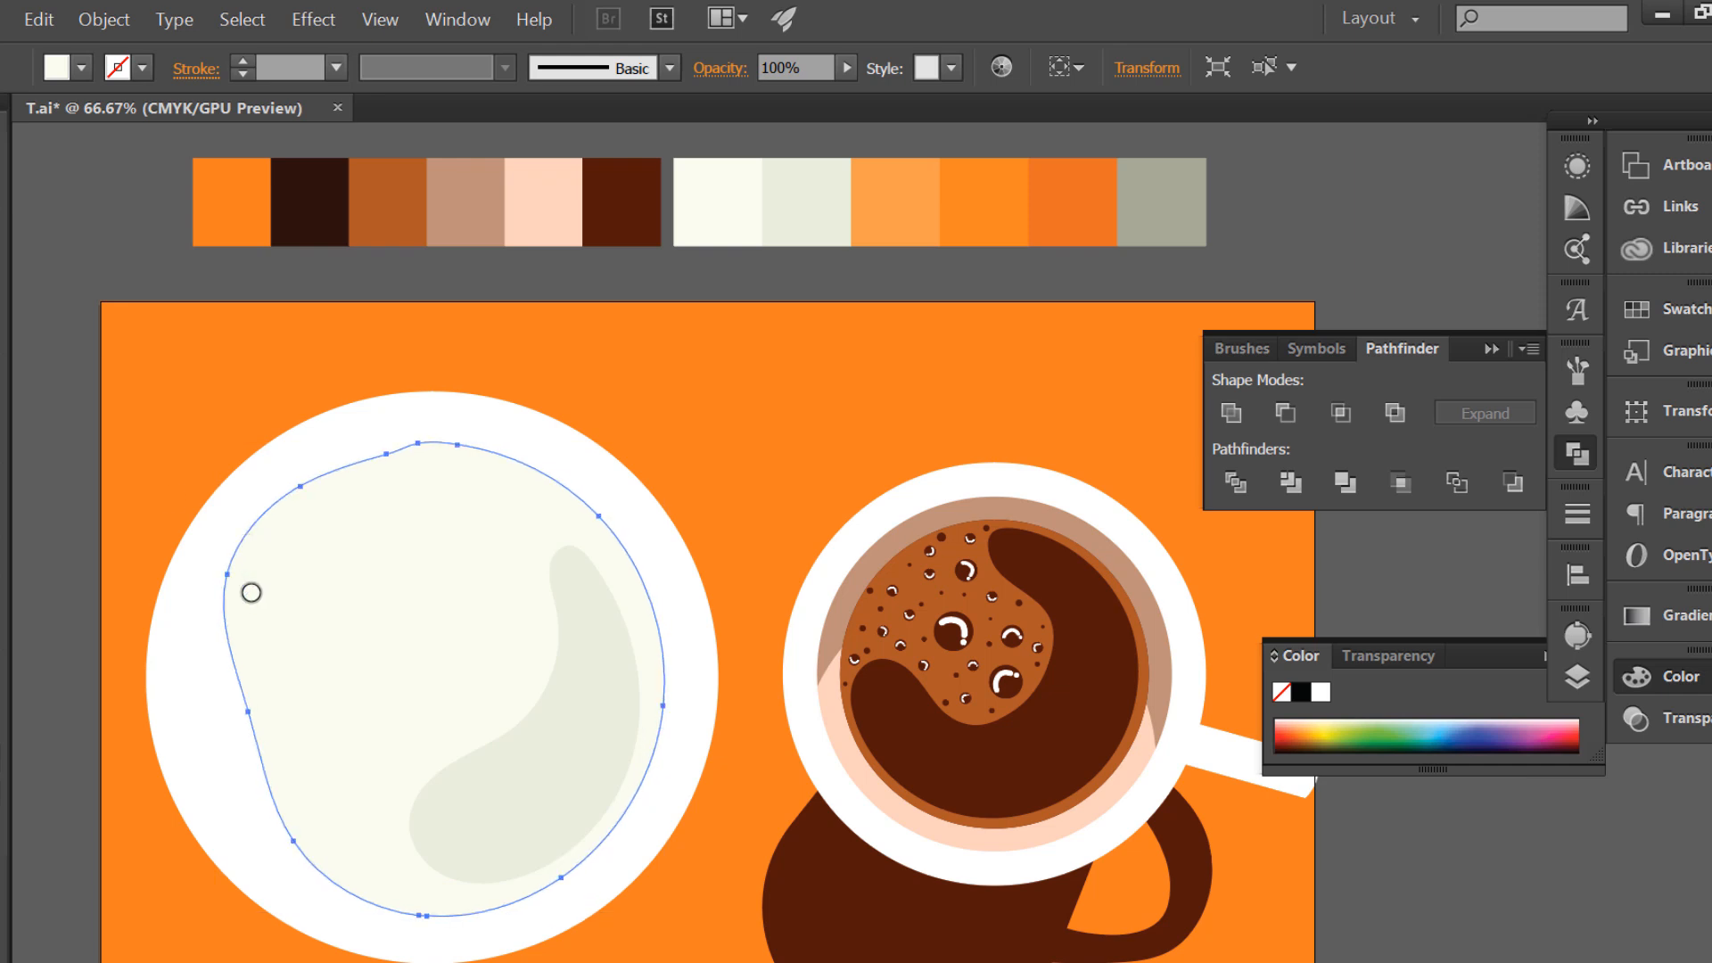
pyautogui.moveTo(426, 462); pyautogui.dragTo(428, 444)
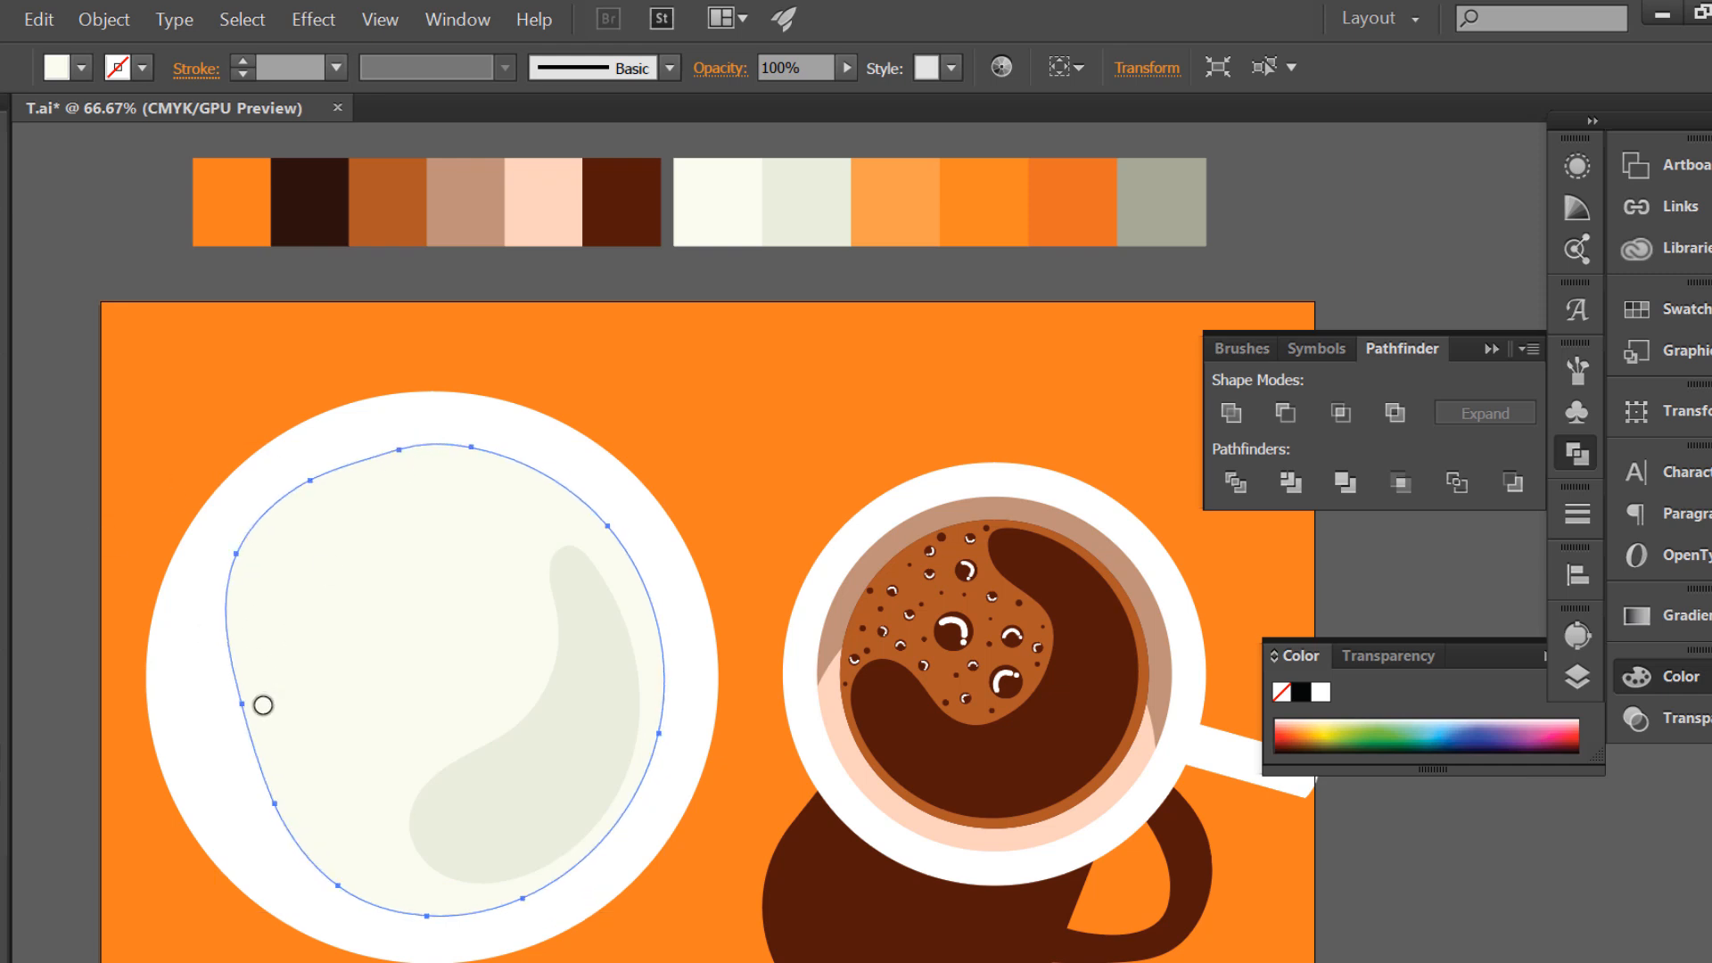
# - Reposition the off-white shape's anchors on its left, lower-left and top edges for a wavier contour and deselect it
pyautogui.click(3, 283)
pyautogui.moveTo(242, 704); pyautogui.dragTo(242, 718)
pyautogui.moveTo(274, 804); pyautogui.dragTo(291, 800)
pyautogui.moveTo(396, 452); pyautogui.dragTo(387, 453)
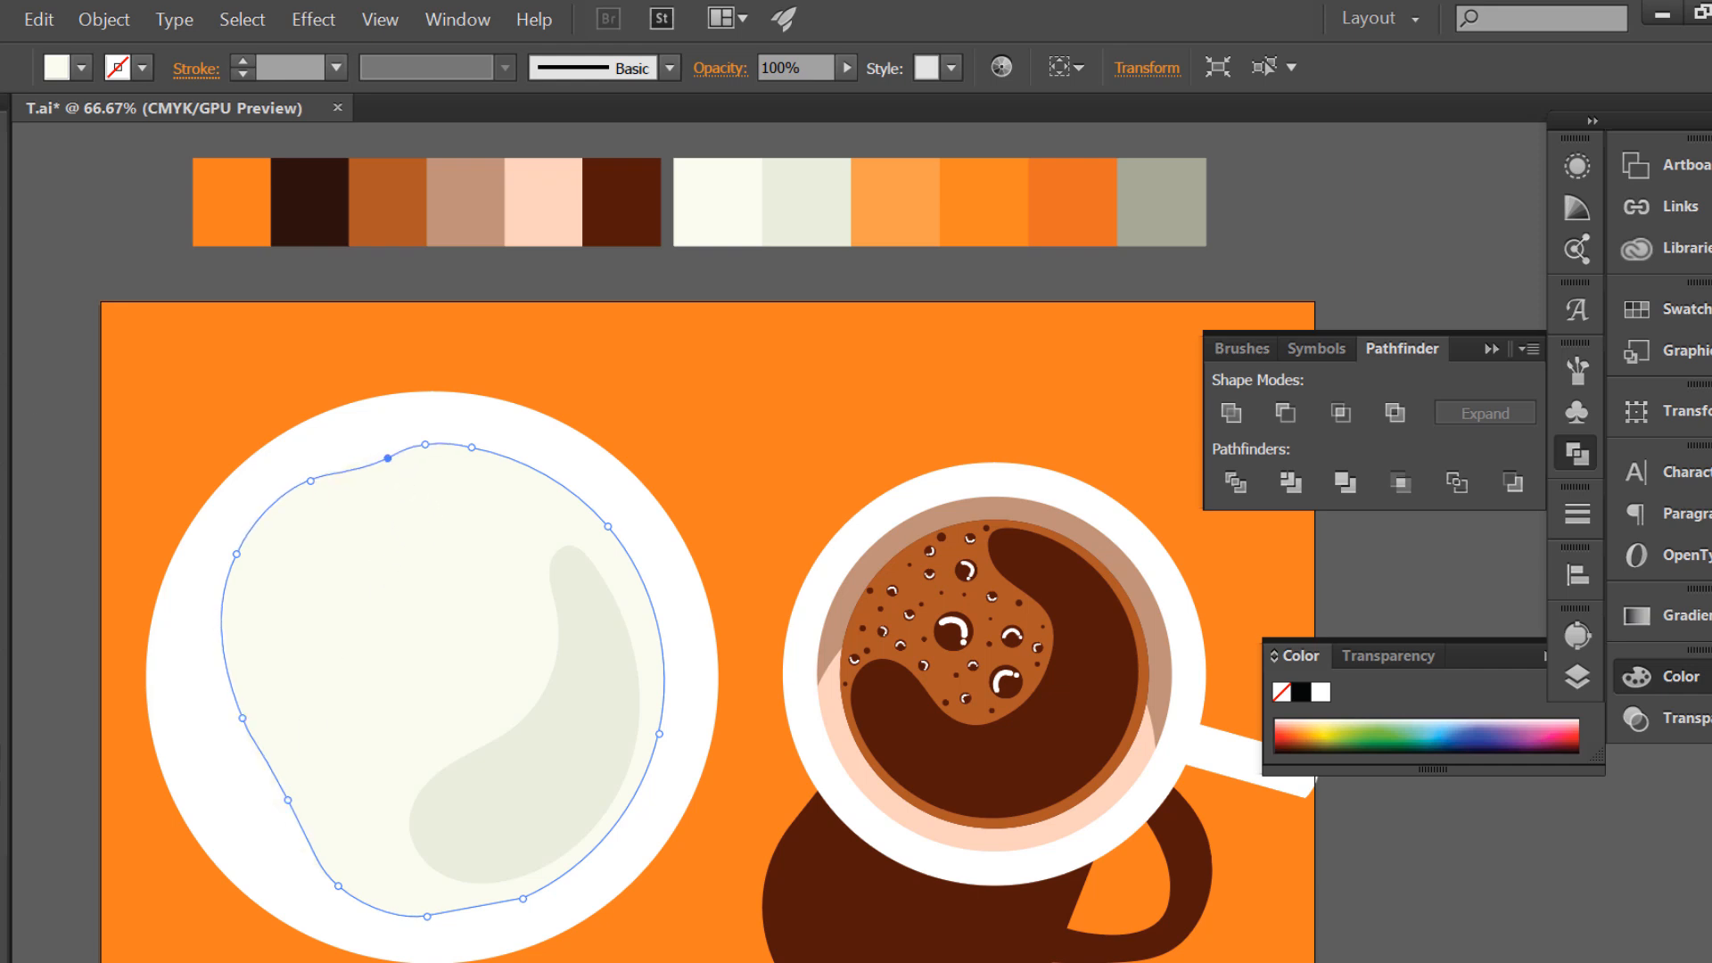
pyautogui.press('v')
pyautogui.click(135, 281)
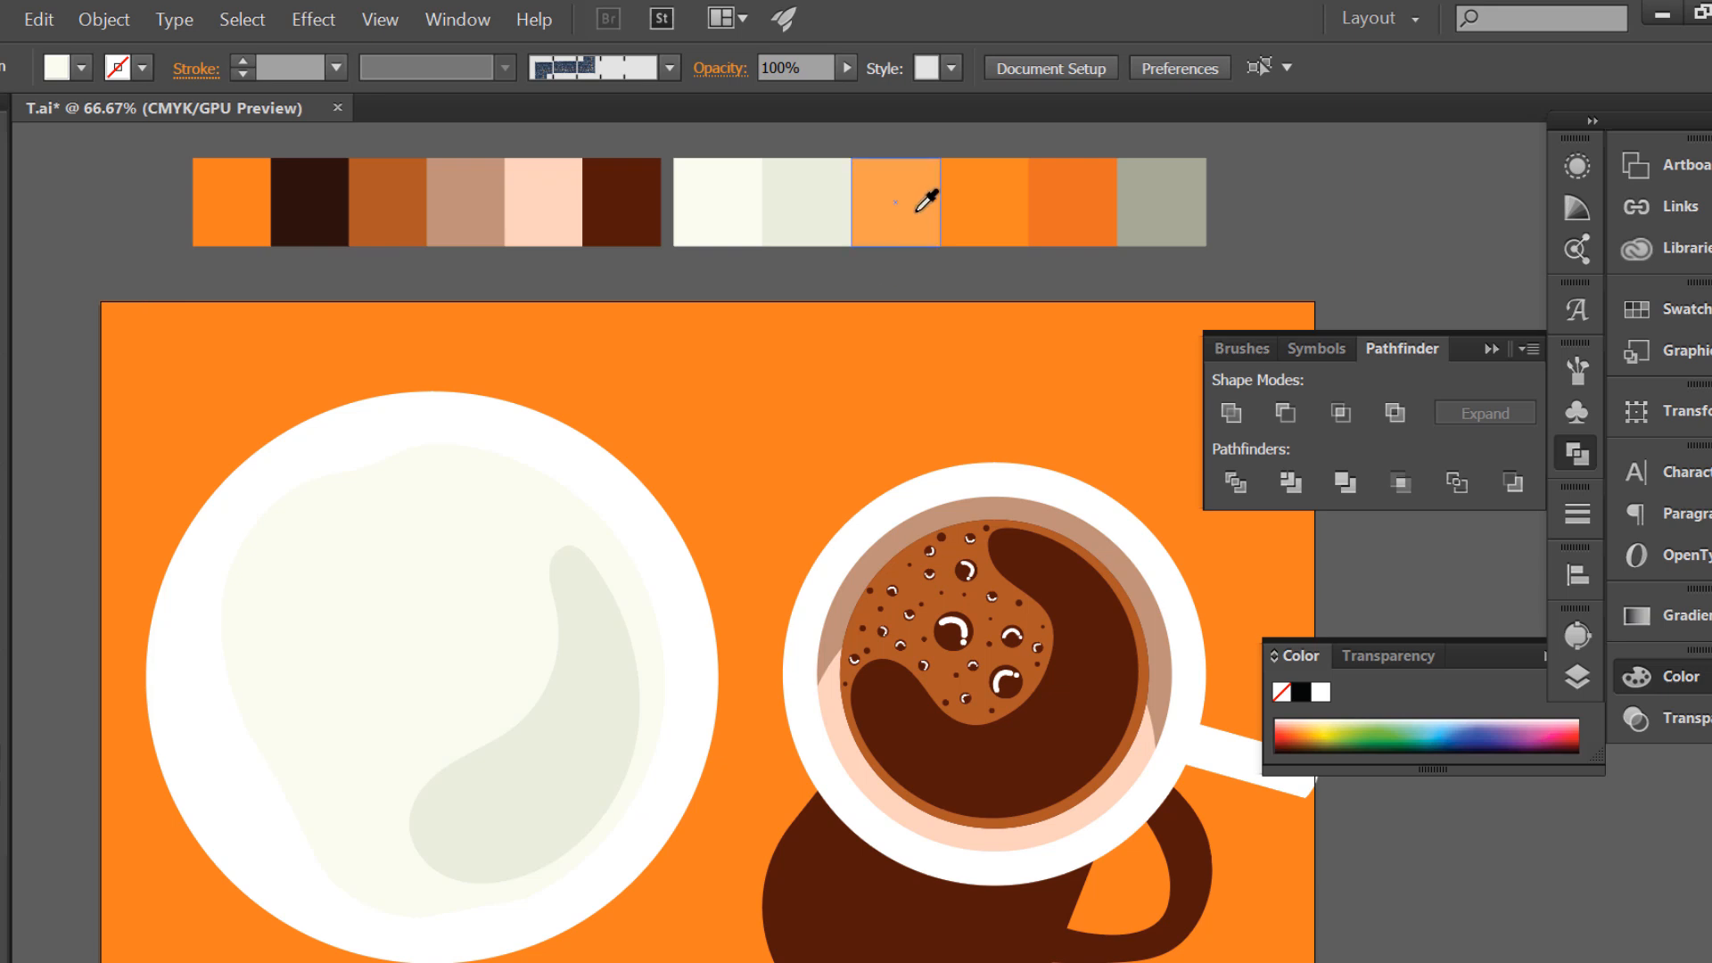
# - Sample the palette's darkest orange and paint a closed rounded yolk outline in the upper-left part of the off-white shape
pyautogui.click(1070, 203)
pyautogui.click(1, 316)
pyautogui.moveTo(351, 639)
pyautogui.mouseDown()
pyautogui.moveTo(364, 586)
pyautogui.moveTo(399, 562)
pyautogui.moveTo(438, 570)
pyautogui.moveTo(466, 604)
pyautogui.moveTo(469, 653)
pyautogui.moveTo(444, 677)
pyautogui.moveTo(374, 666)
pyautogui.moveTo(347, 569)
pyautogui.mouseUp()
# - Release the orange ring's compound path, unite it into a solid yolk and enlarge it slightly
pyautogui.press('v')
pyautogui.rightClick(385, 619)
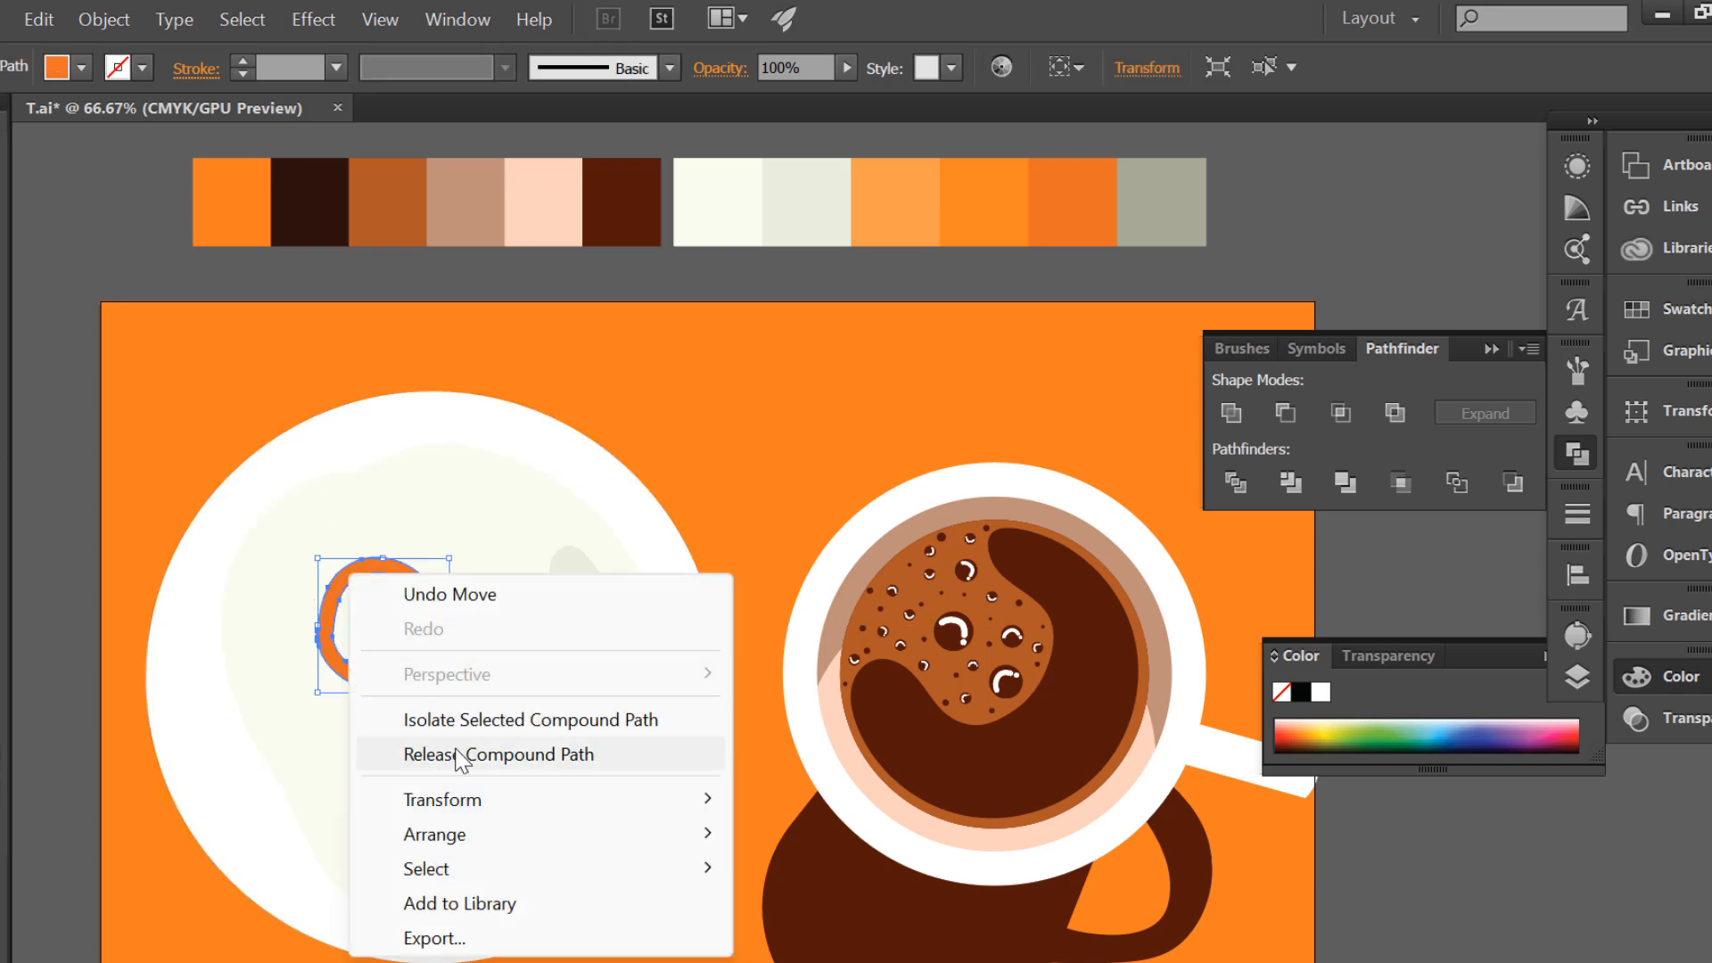
pyautogui.click(384, 755)
pyautogui.click(1231, 412)
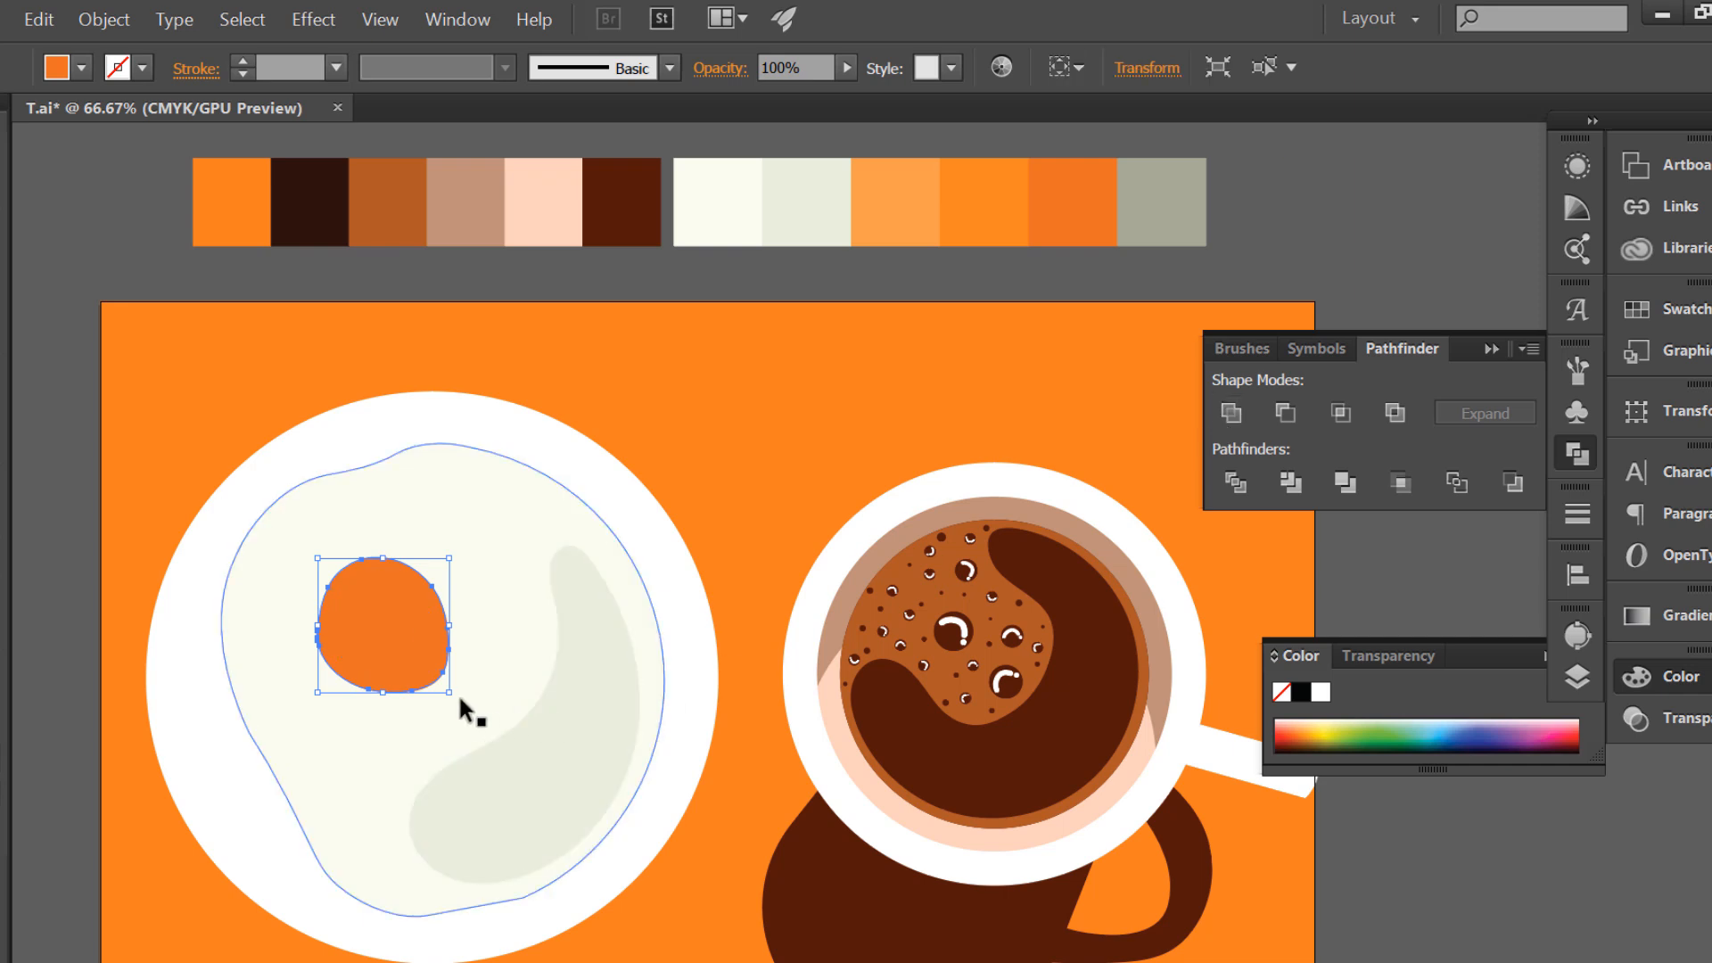
pyautogui.moveTo(450, 694); pyautogui.dragTo(402, 666)
pyautogui.click(13, 387)
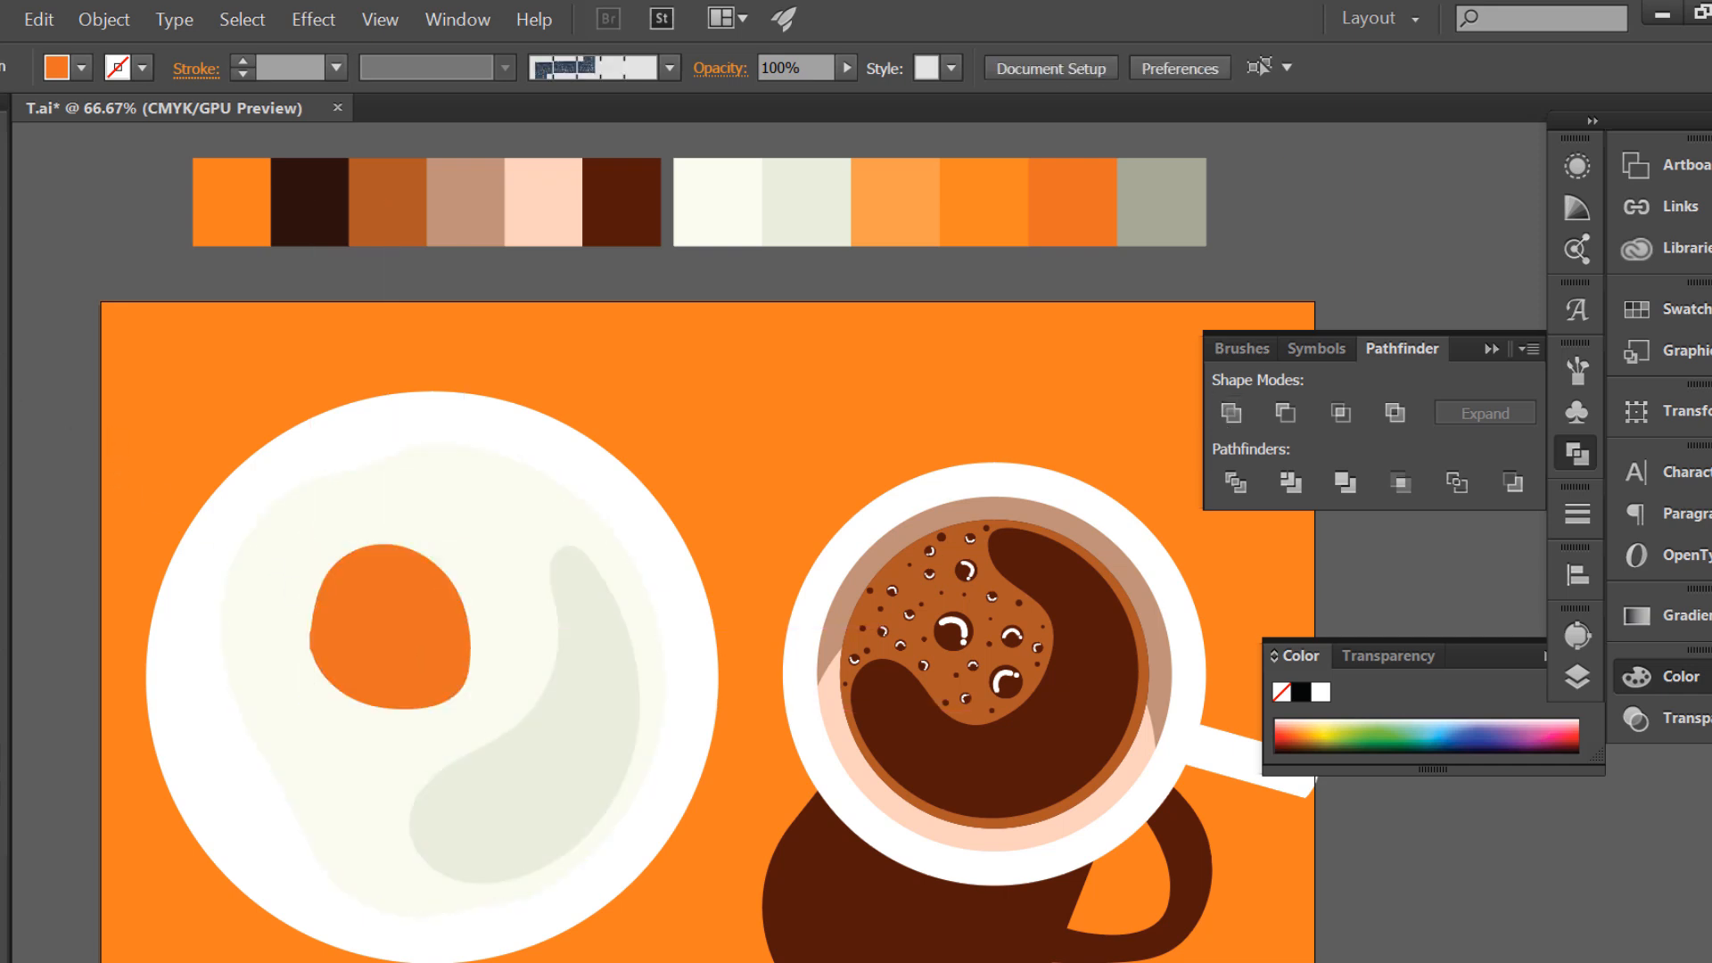
# - Sample the palette's medium orange and paint a filled rounded area over the yolk, leaving a darker rim at its right and bottom
pyautogui.press('i')
pyautogui.click(1009, 191)
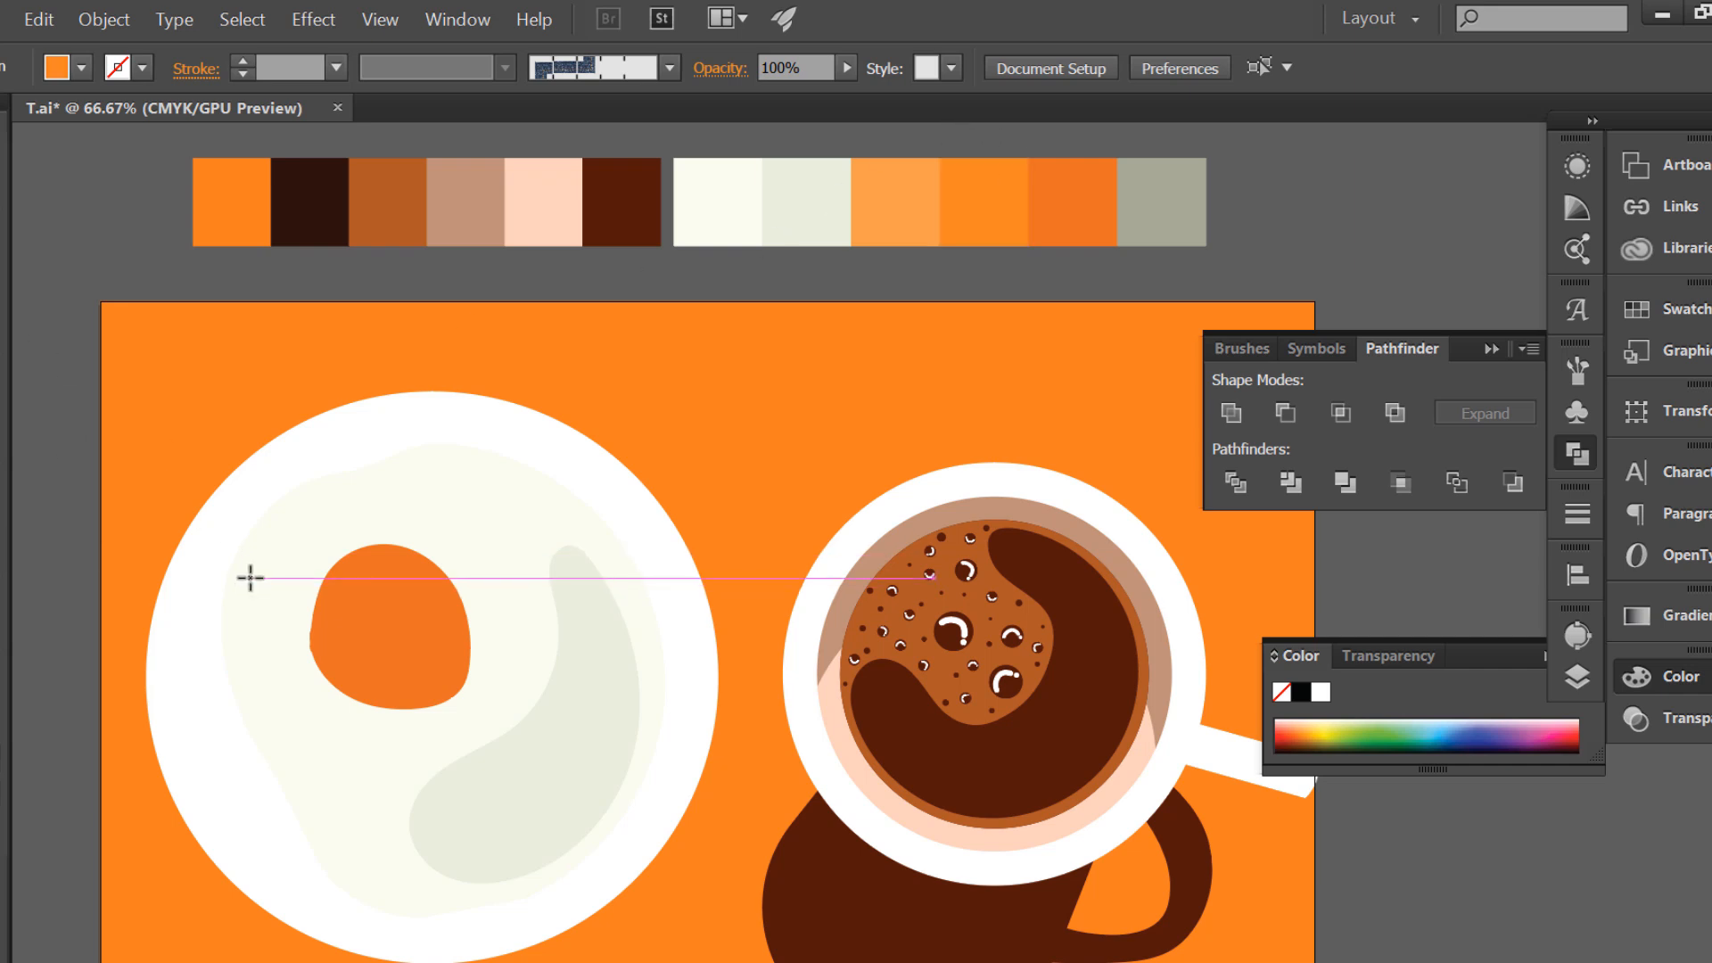
pyautogui.scroll(1, 214, 577)
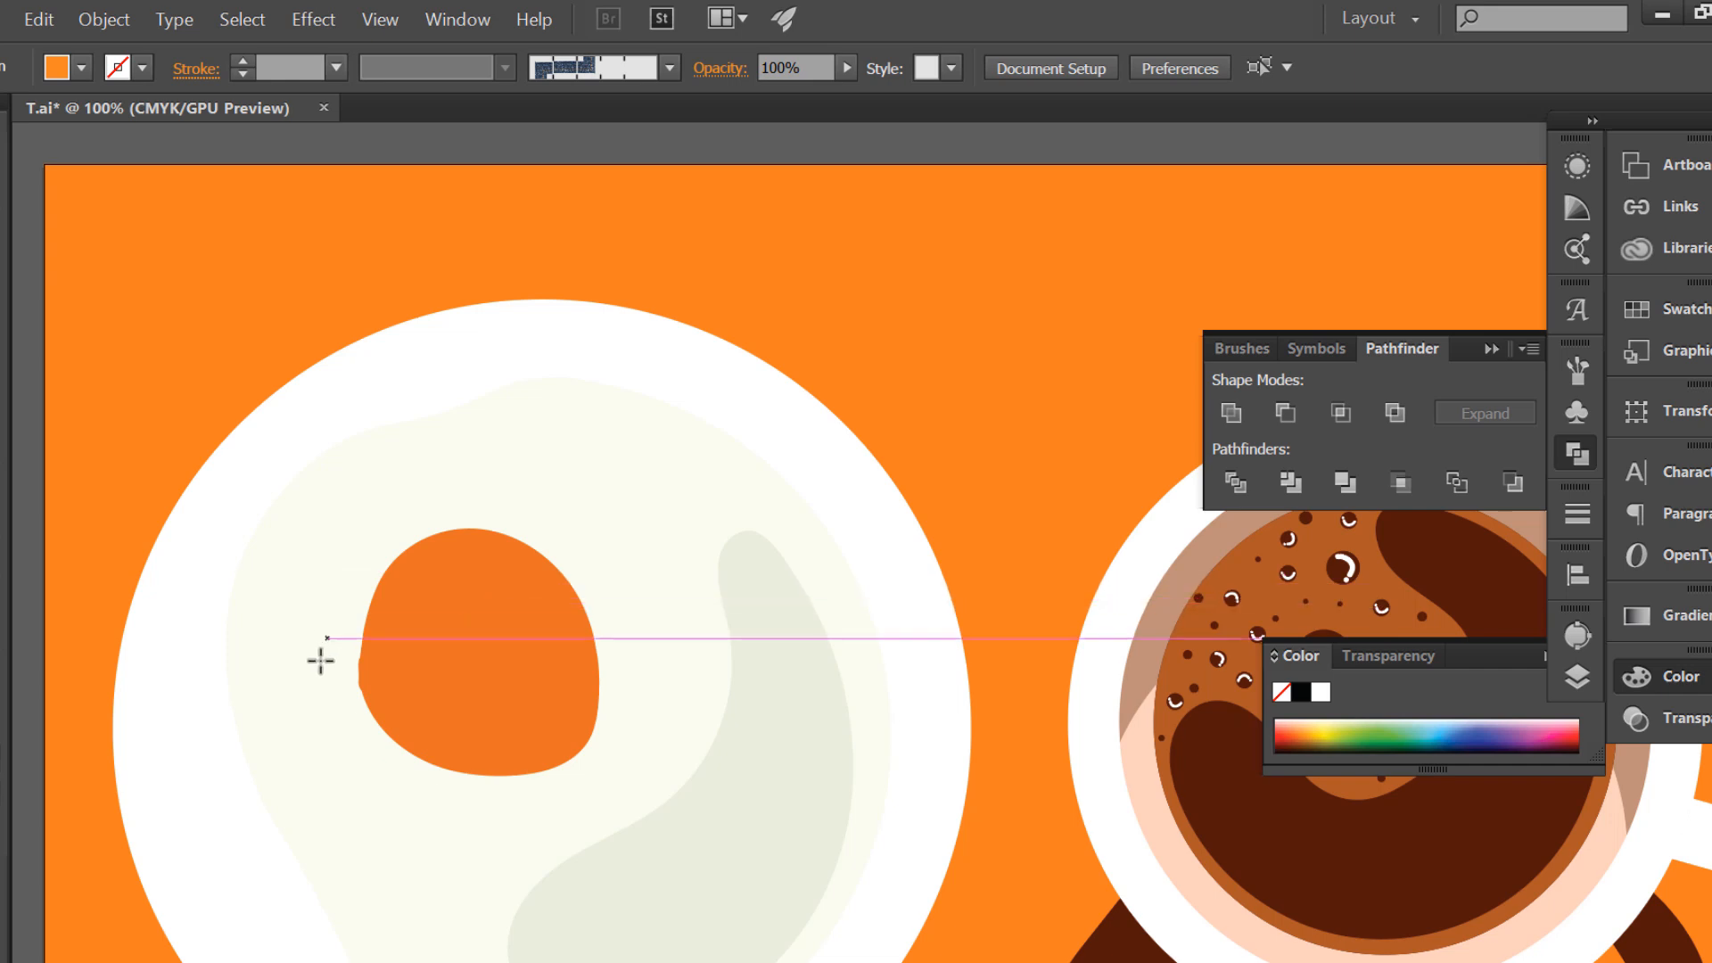
pyautogui.click(7, 323)
pyautogui.moveTo(553, 614)
pyautogui.mouseDown()
pyautogui.moveTo(559, 694)
pyautogui.moveTo(527, 743)
pyautogui.moveTo(464, 744)
pyautogui.moveTo(404, 699)
pyautogui.moveTo(393, 659)
pyautogui.moveTo(413, 593)
pyautogui.moveTo(467, 569)
pyautogui.moveTo(556, 616)
pyautogui.moveTo(563, 694)
pyautogui.moveTo(539, 719)
pyautogui.moveTo(432, 709)
pyautogui.moveTo(371, 647)
pyautogui.moveTo(393, 592)
pyautogui.moveTo(440, 568)
pyautogui.mouseUp()
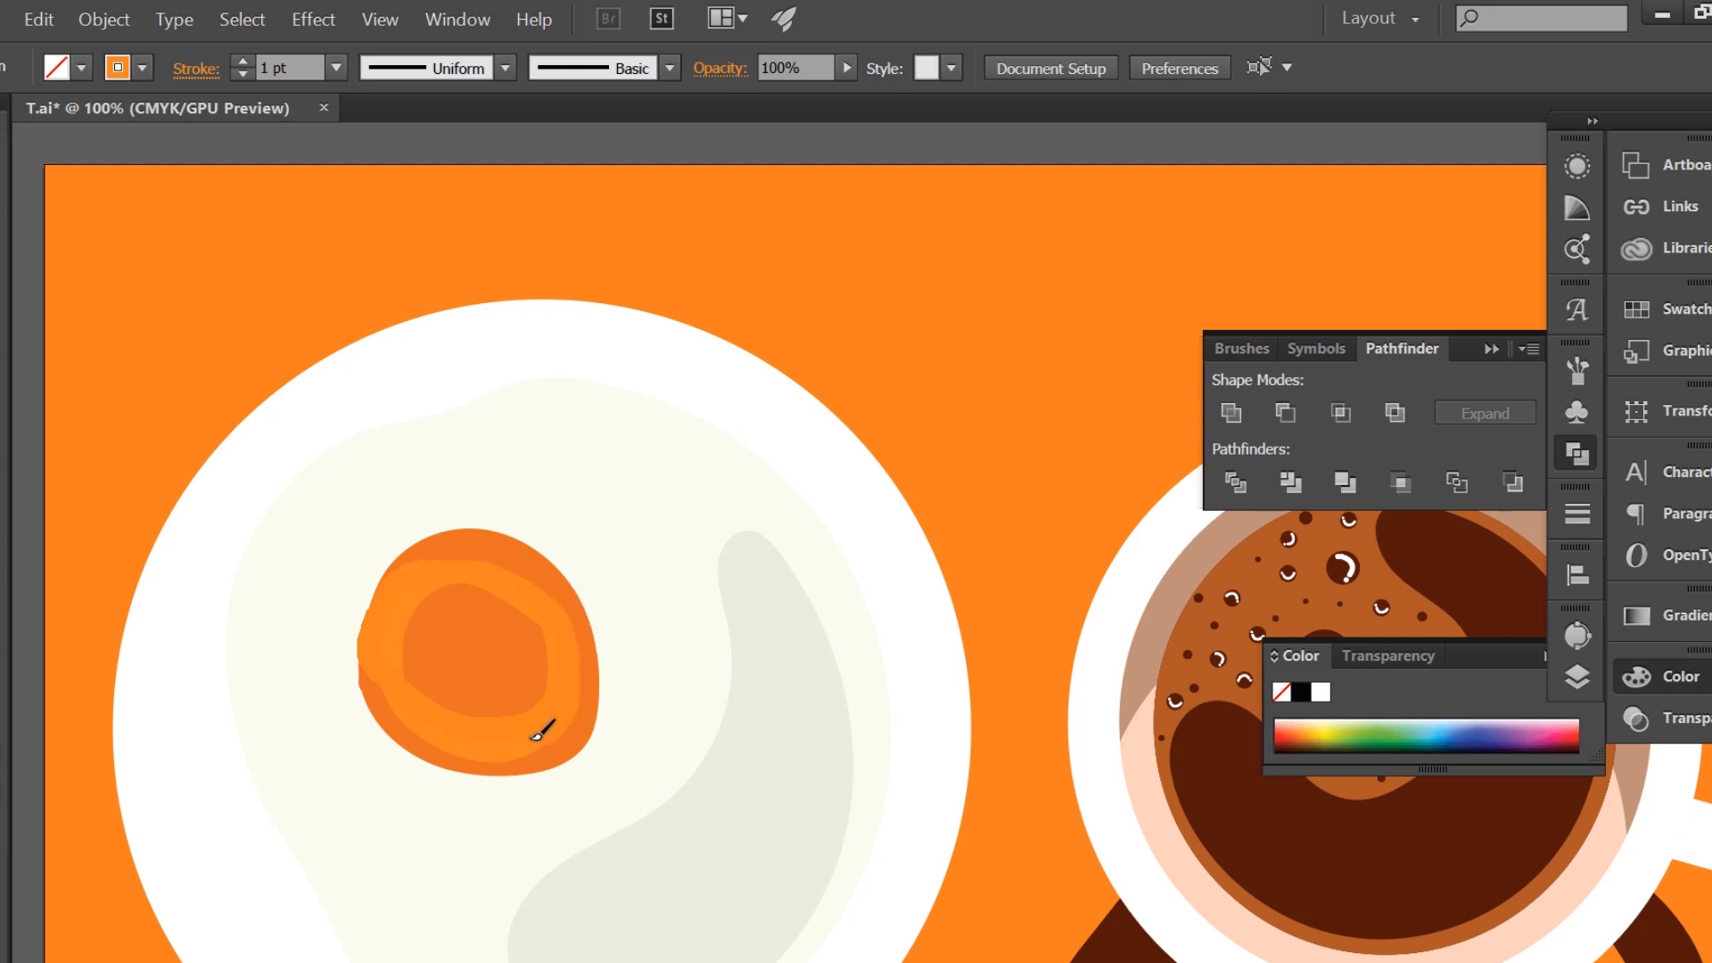
pyautogui.moveTo(410, 654)
pyautogui.mouseDown()
pyautogui.moveTo(410, 601)
pyautogui.moveTo(444, 565)
pyautogui.mouseUp()
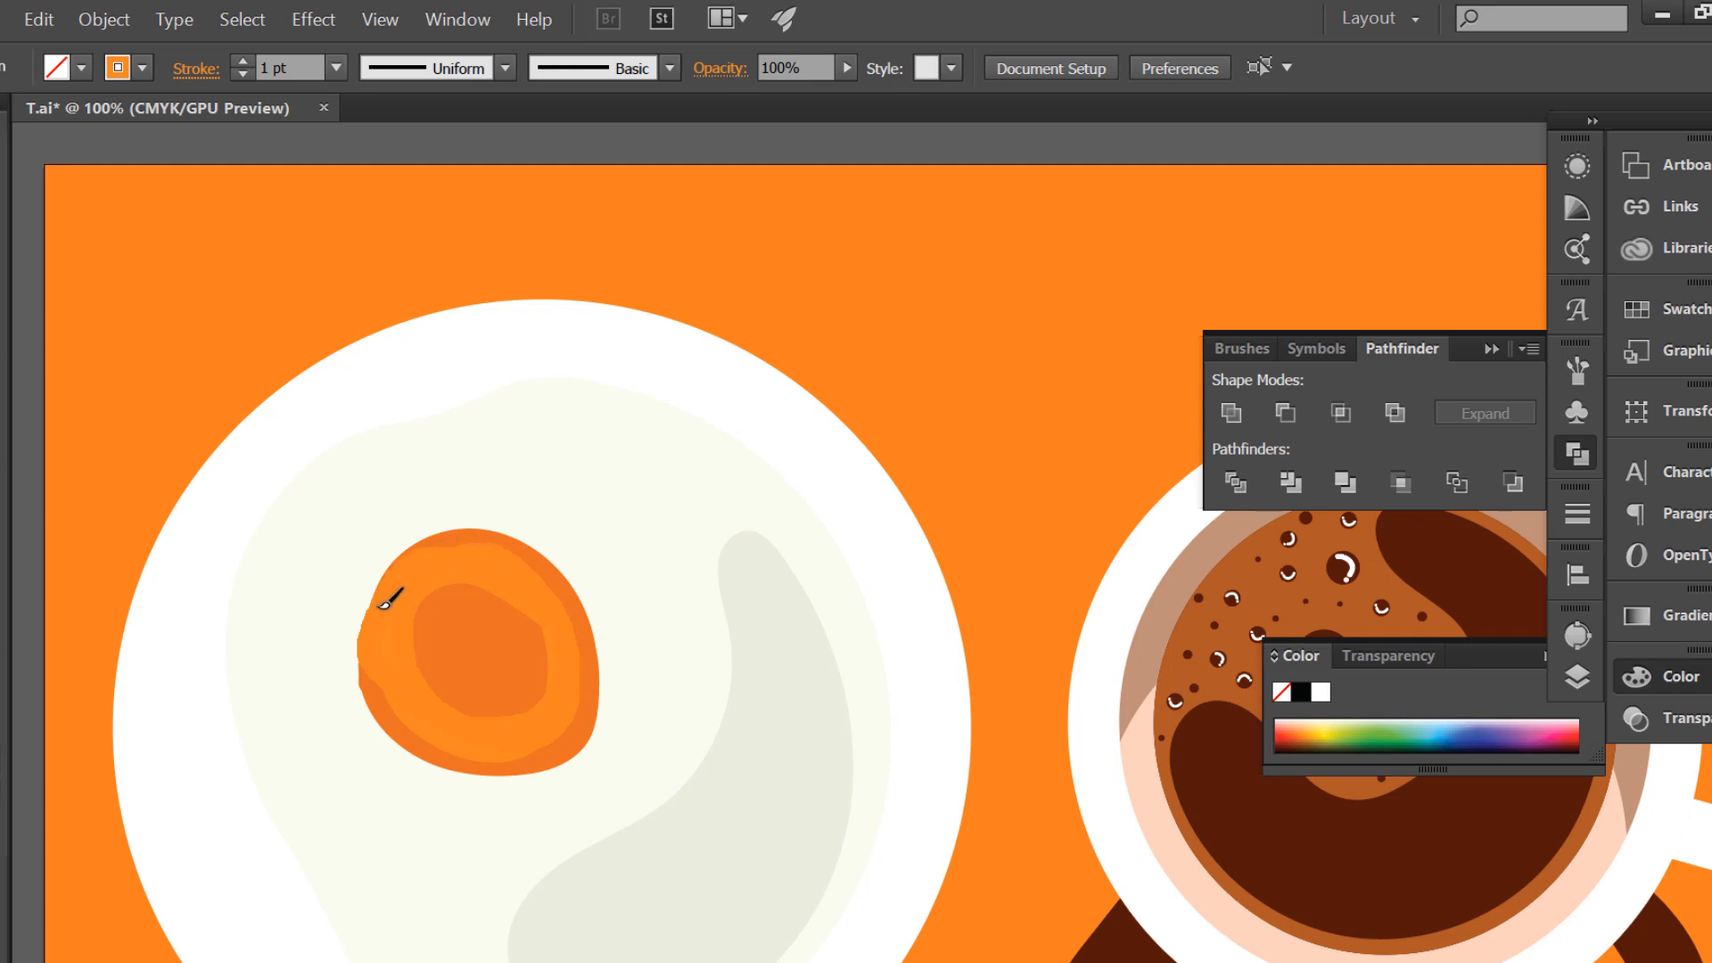
pyautogui.moveTo(446, 727)
pyautogui.mouseDown()
pyautogui.moveTo(550, 645)
pyautogui.moveTo(493, 667)
pyautogui.moveTo(524, 651)
pyautogui.moveTo(500, 661)
pyautogui.moveTo(502, 604)
pyautogui.moveTo(448, 625)
pyautogui.moveTo(453, 600)
pyautogui.moveTo(441, 674)
pyautogui.moveTo(479, 610)
pyautogui.moveTo(447, 686)
pyautogui.moveTo(511, 644)
pyautogui.moveTo(435, 615)
pyautogui.mouseUp()
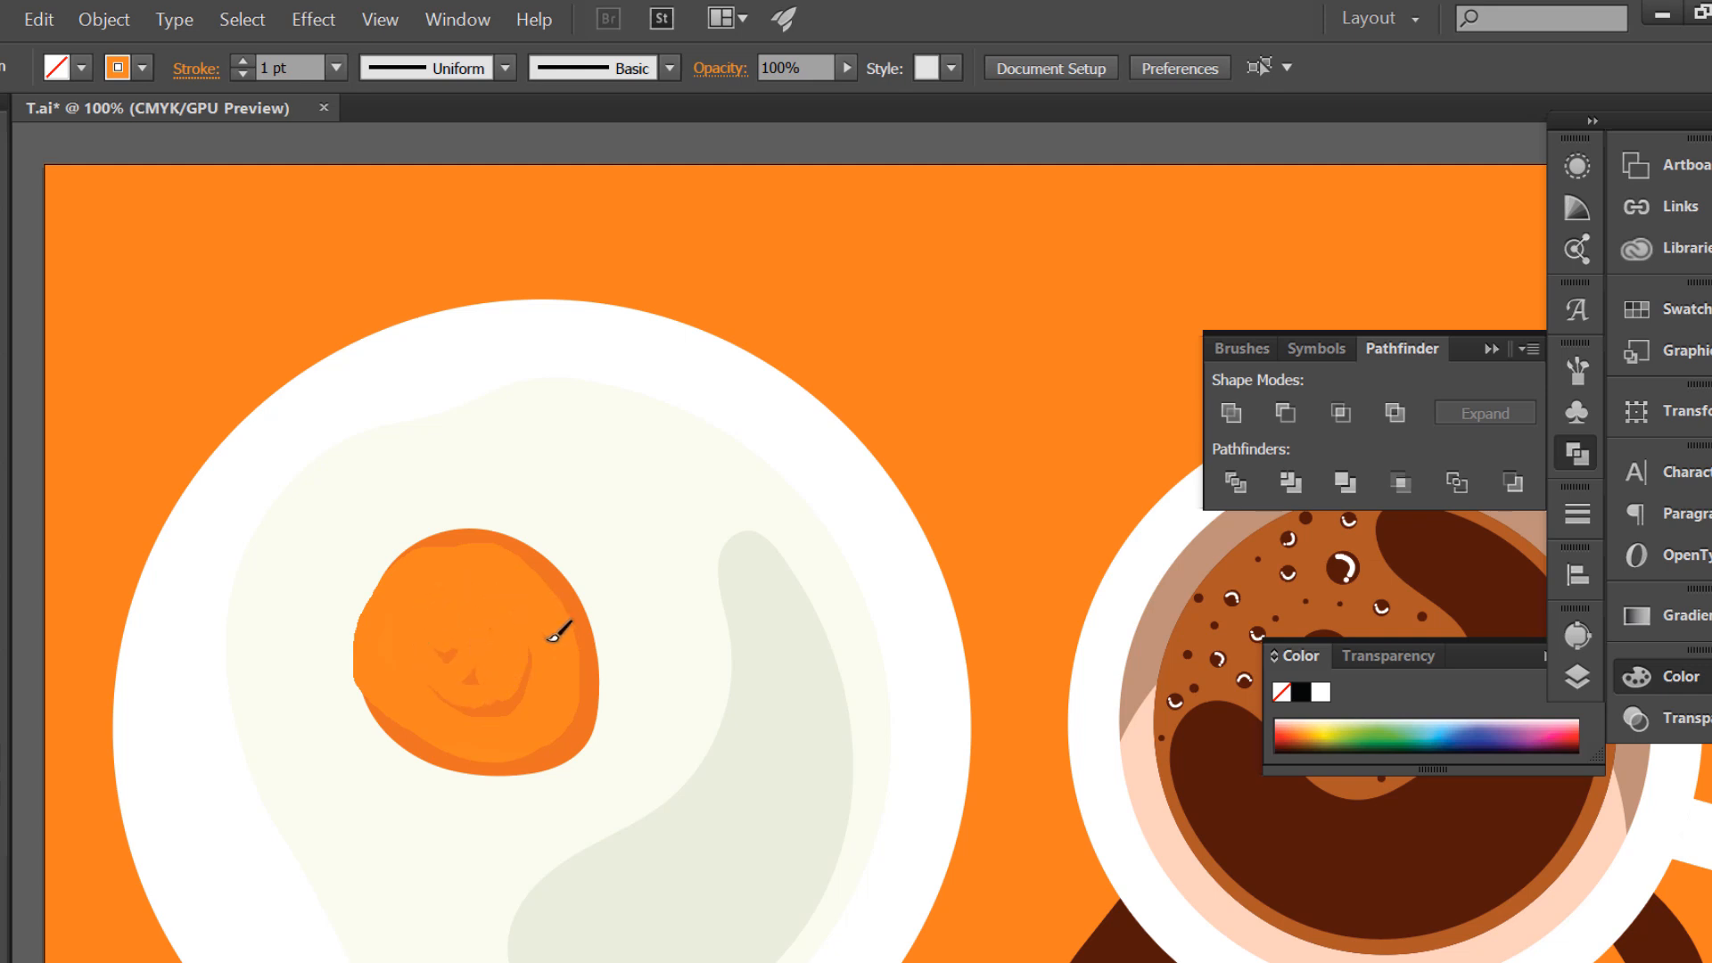
pyautogui.moveTo(493, 711)
pyautogui.mouseDown()
pyautogui.moveTo(440, 684)
pyautogui.moveTo(471, 635)
pyautogui.mouseUp()
# - Delete an anchor on the lower-left edge of the medium orange yolk shape and deselect it
pyautogui.press('v')
pyautogui.click(458, 687)
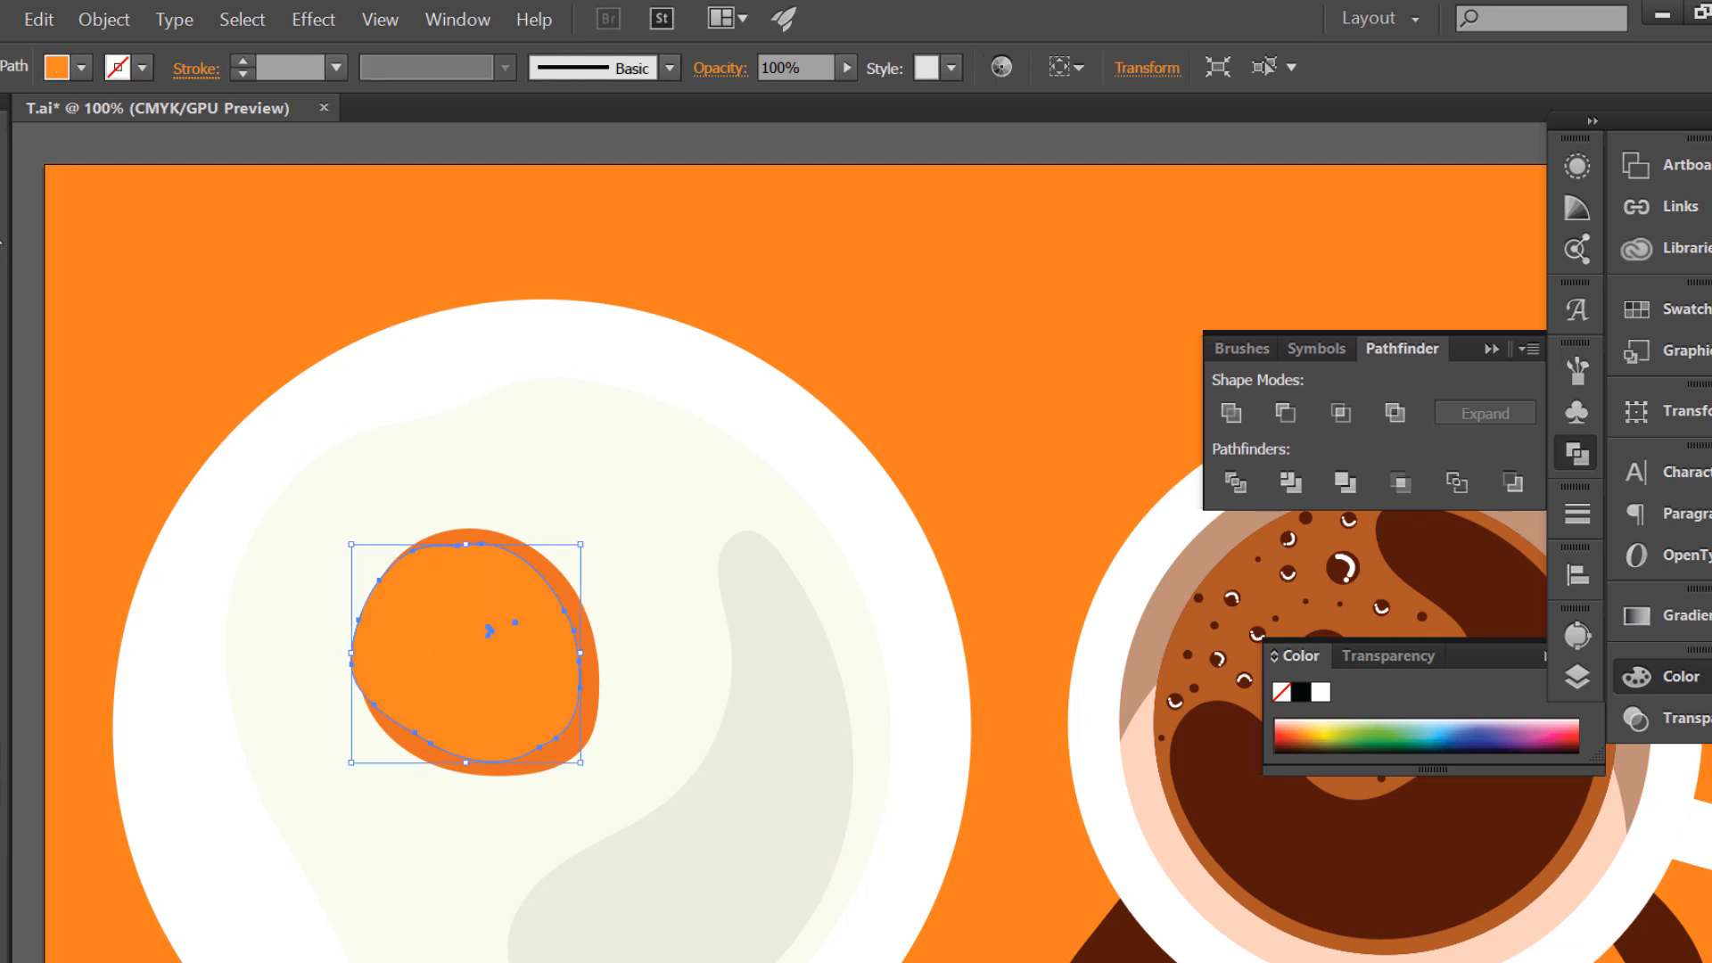
pyautogui.press('p')
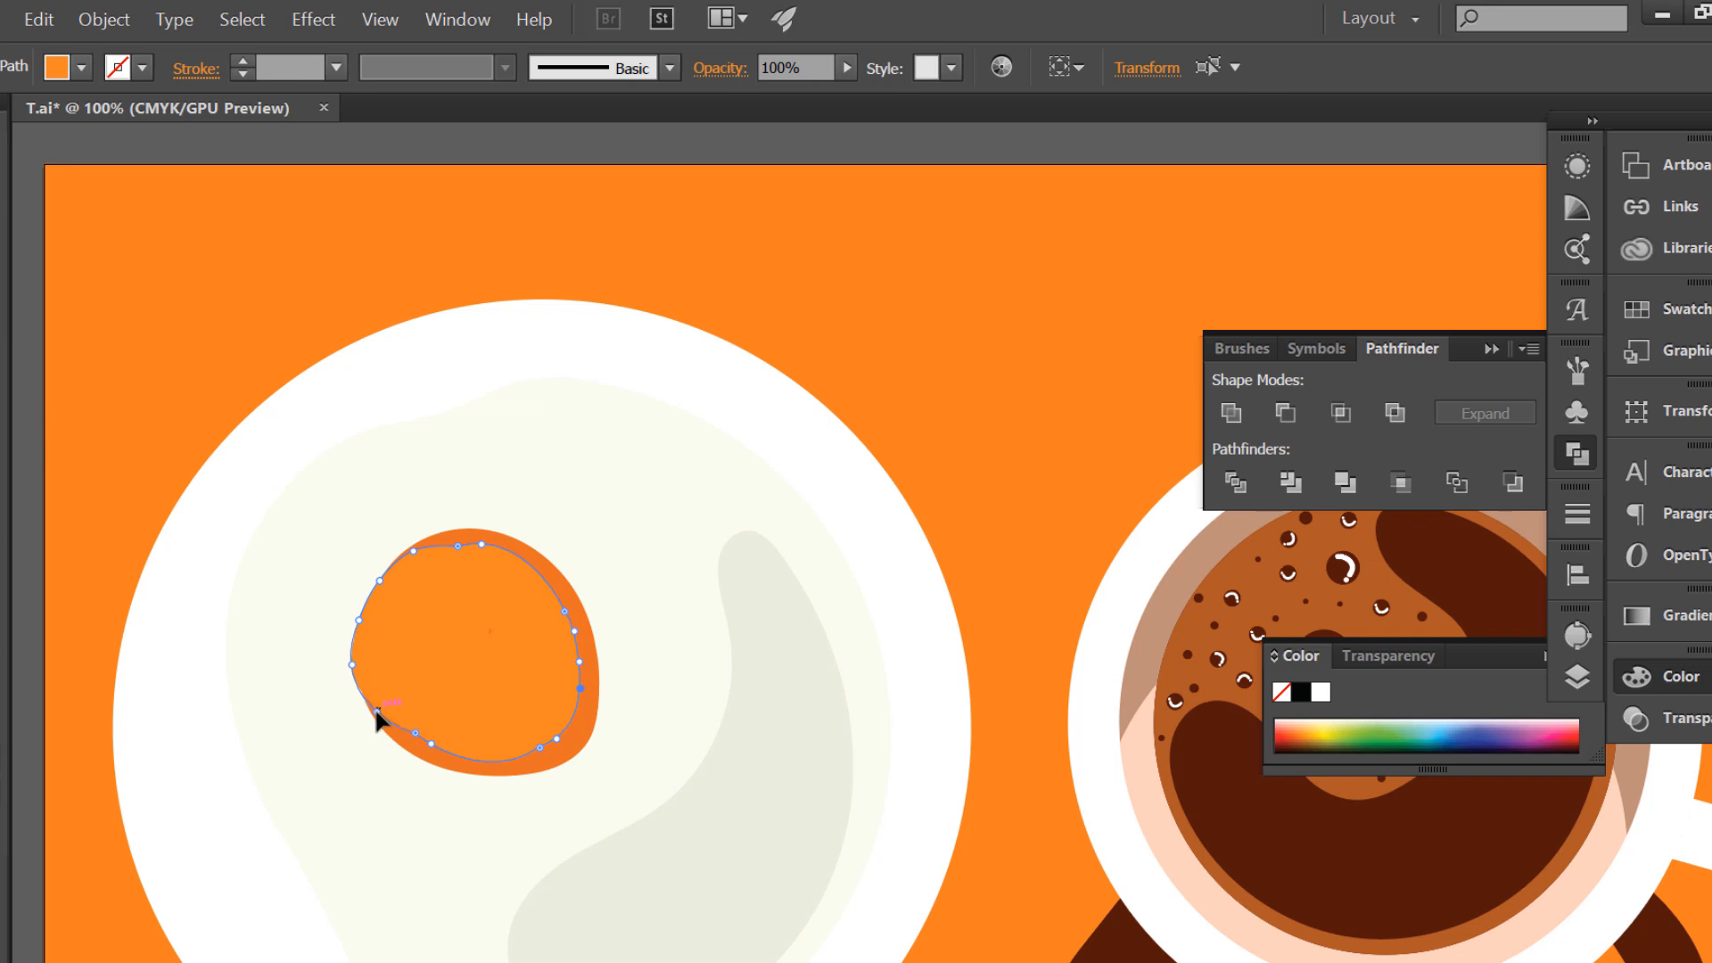
pyautogui.click(376, 717)
pyautogui.press('v')
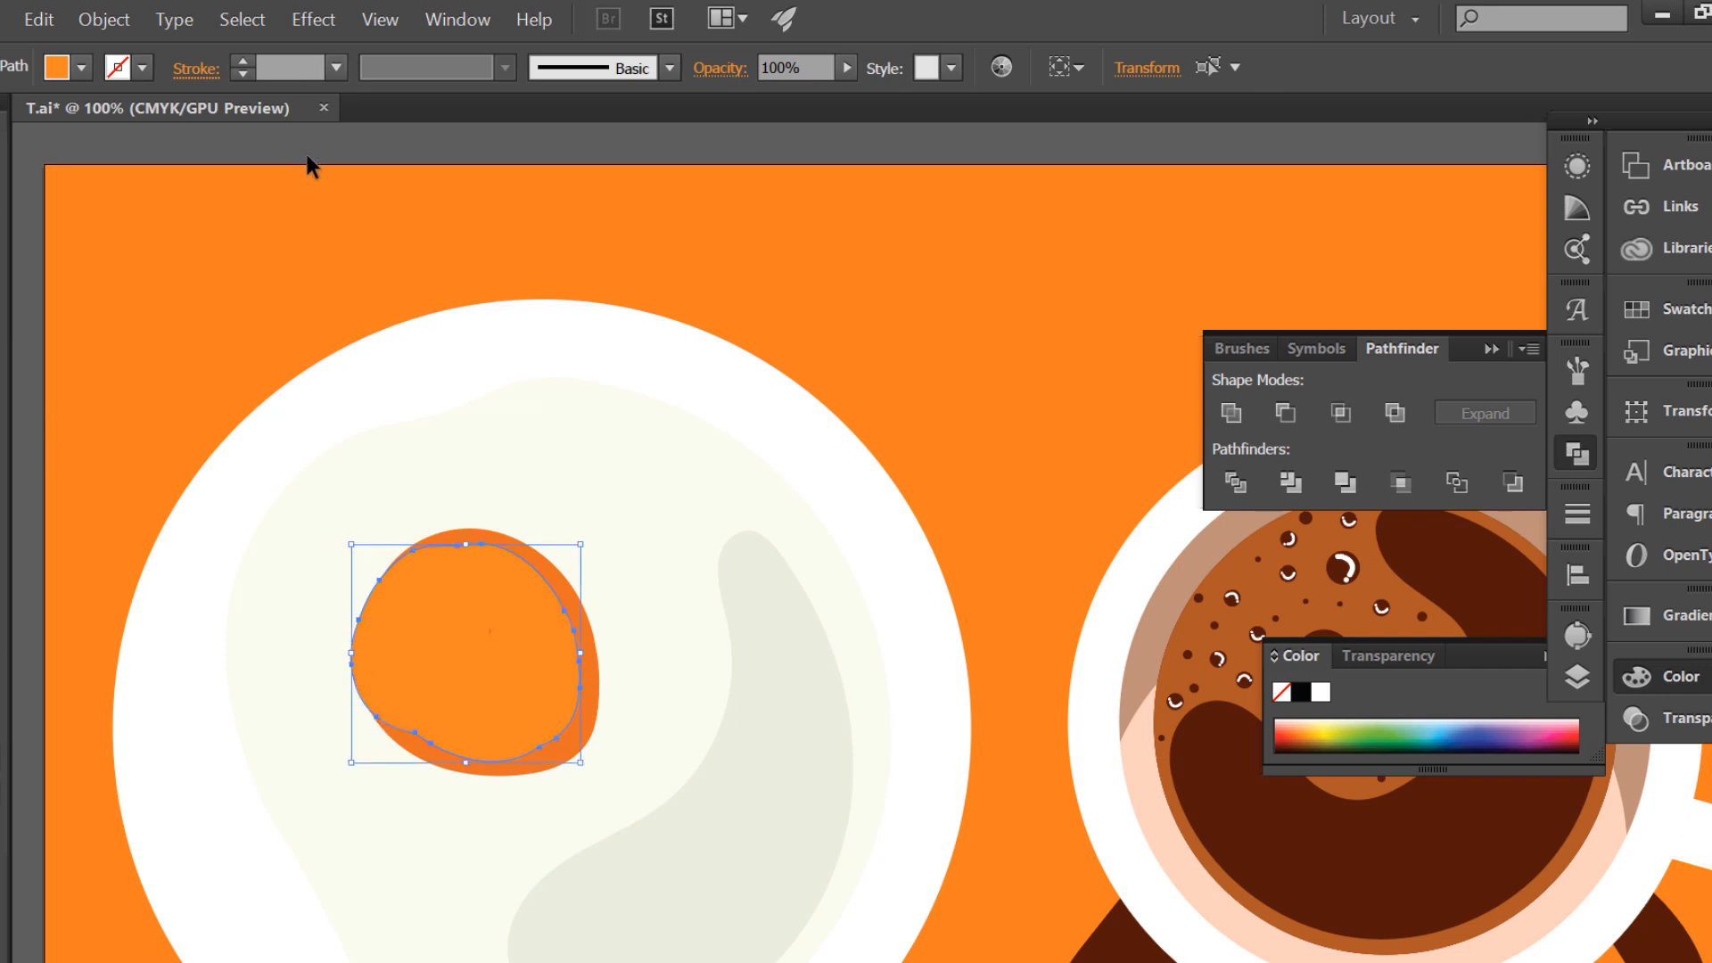
pyautogui.click(302, 155)
# - Smooth the medium orange yolk shape's contour around its lower-left edge and deselect it
pyautogui.scroll(-1, 362, 173)
pyautogui.scroll(1, 423, 366)
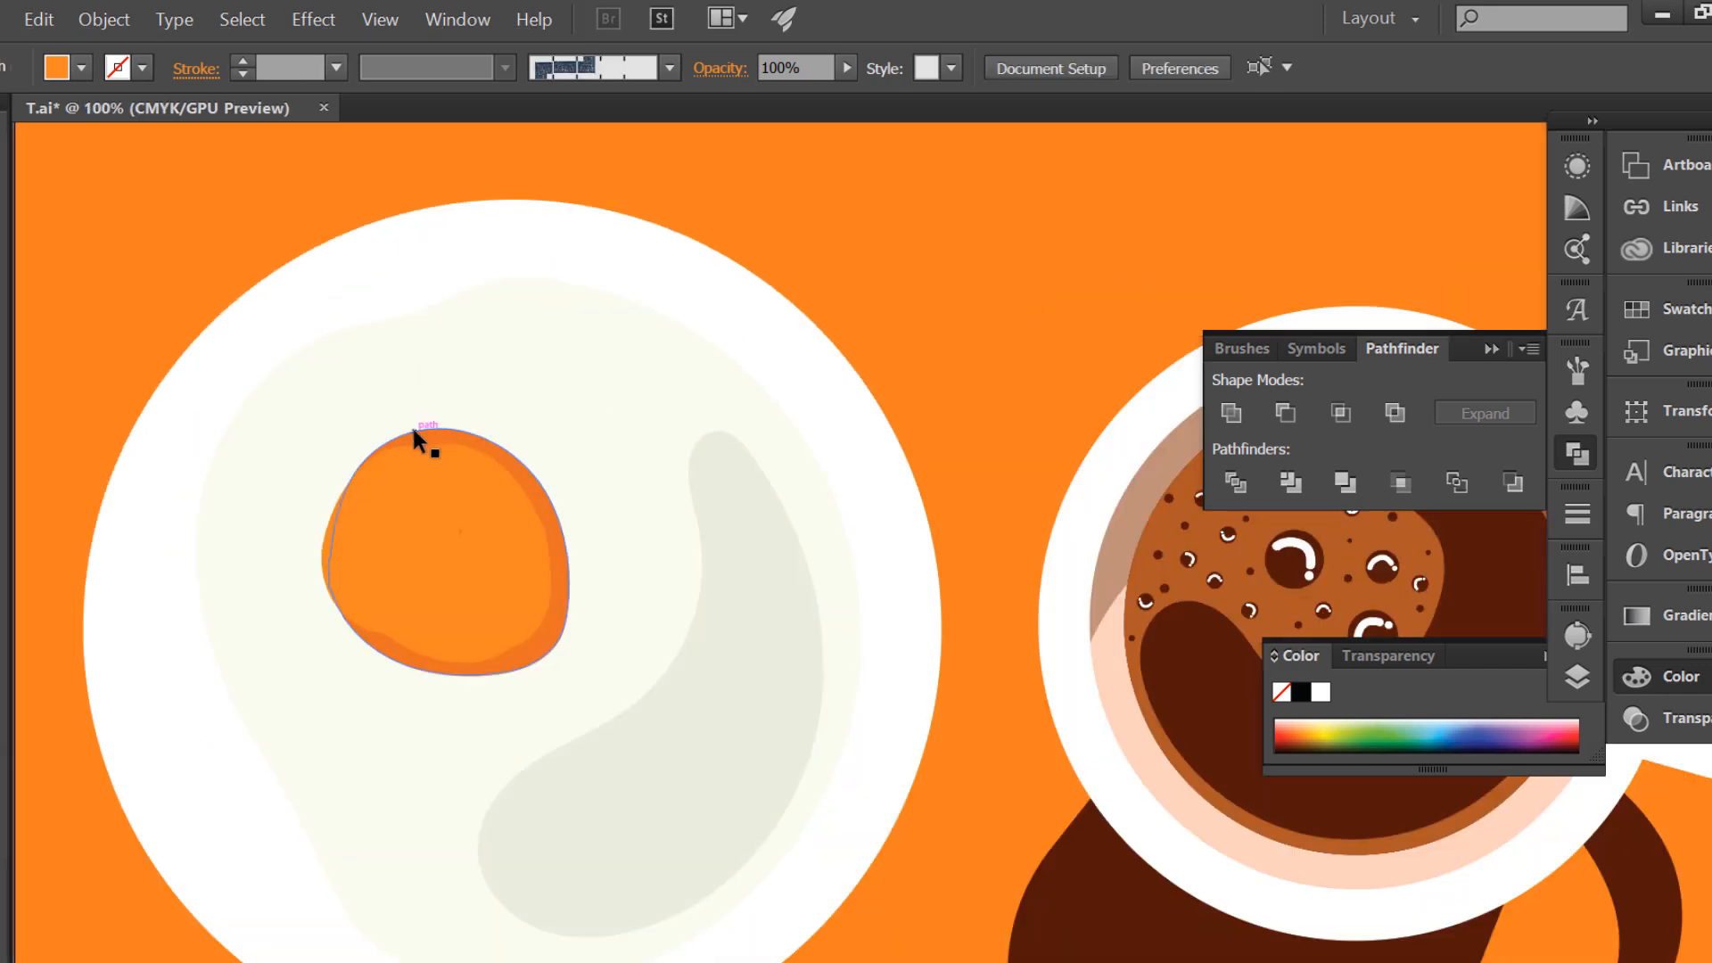
pyautogui.click(479, 595)
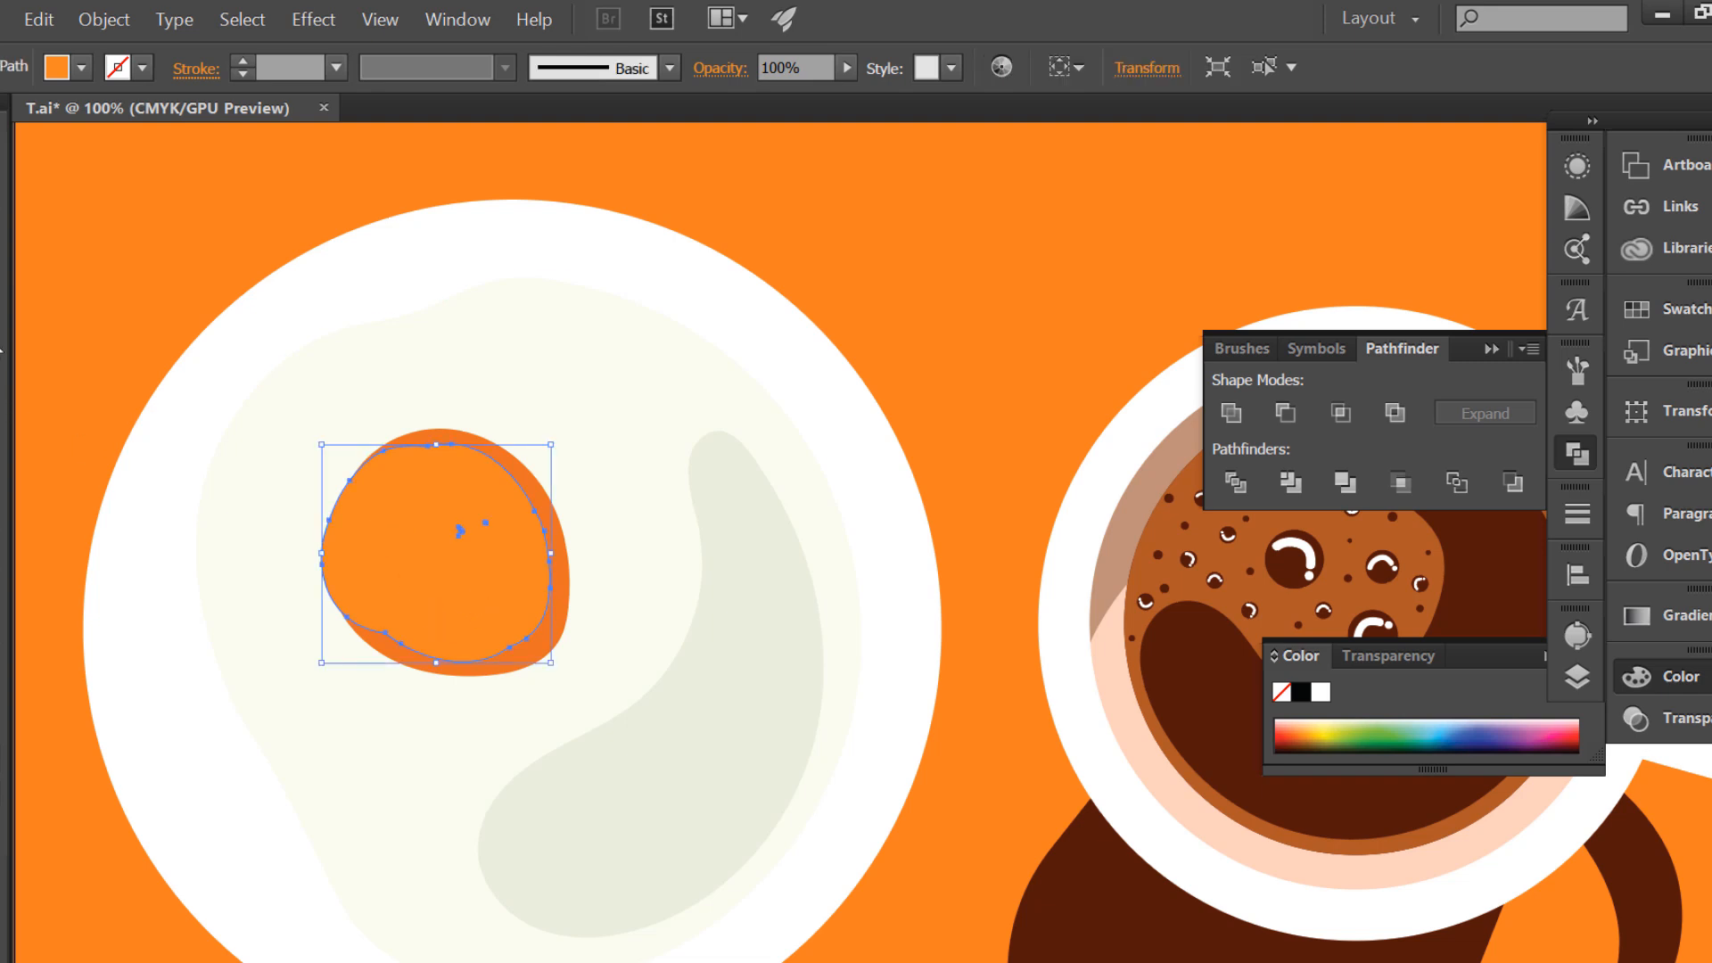
pyautogui.press('a')
pyautogui.moveTo(371, 636); pyautogui.dragTo(390, 636)
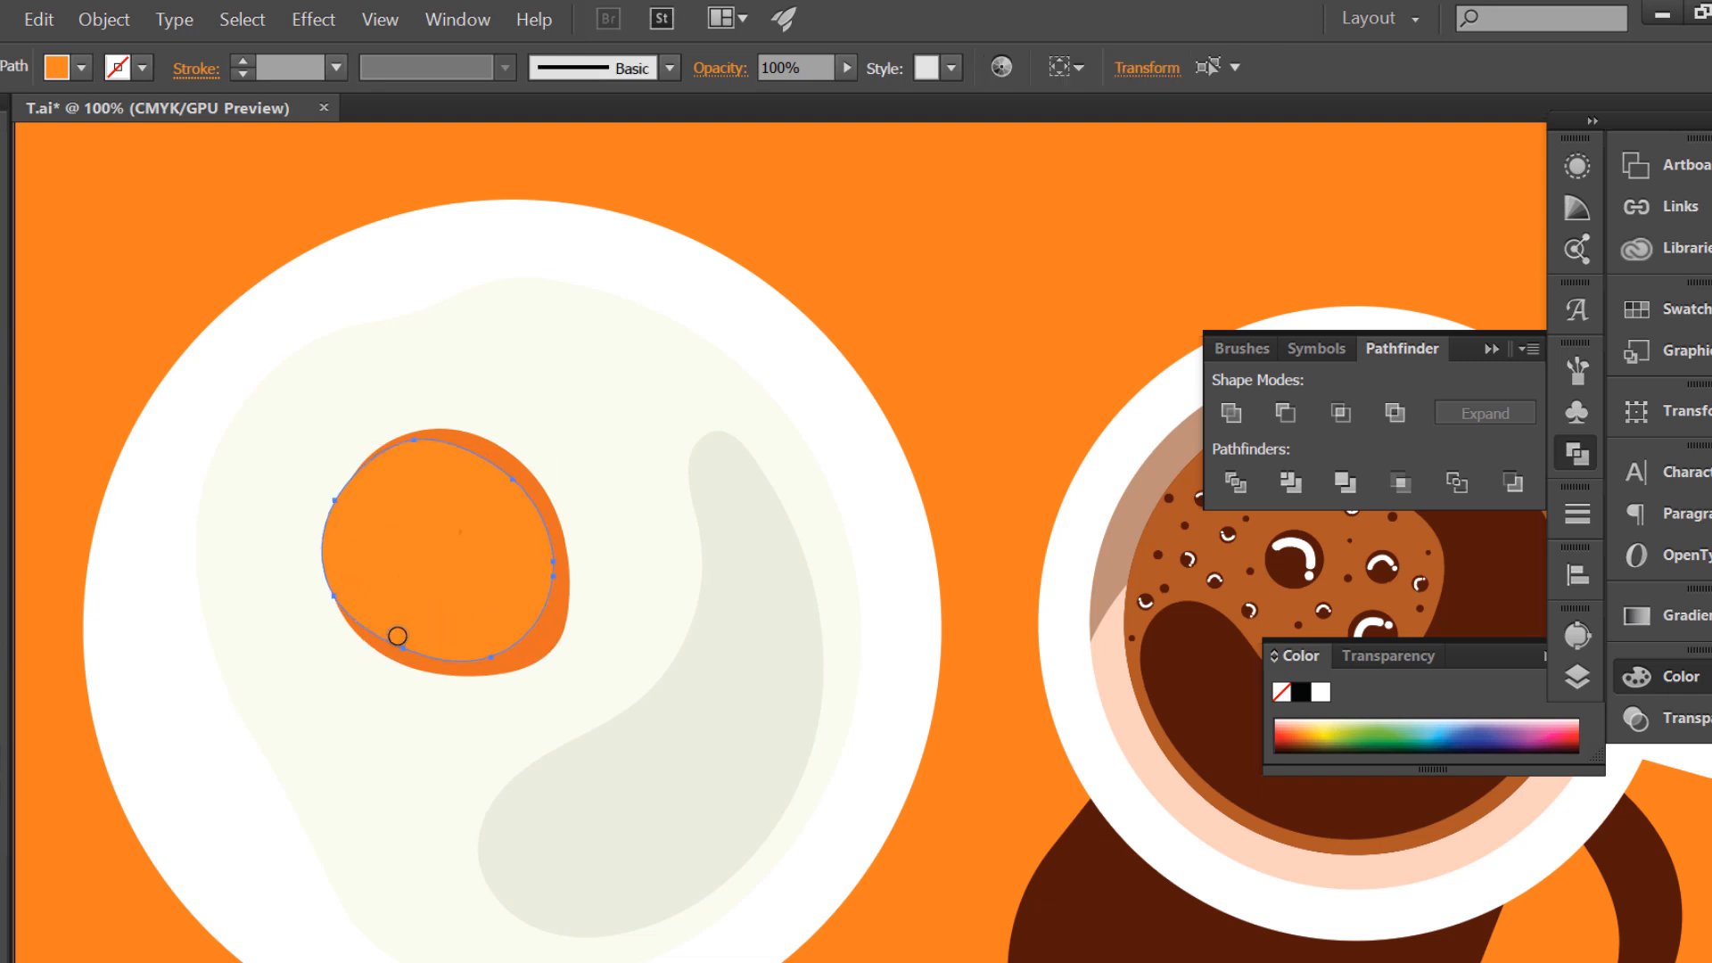
pyautogui.click(168, 234)
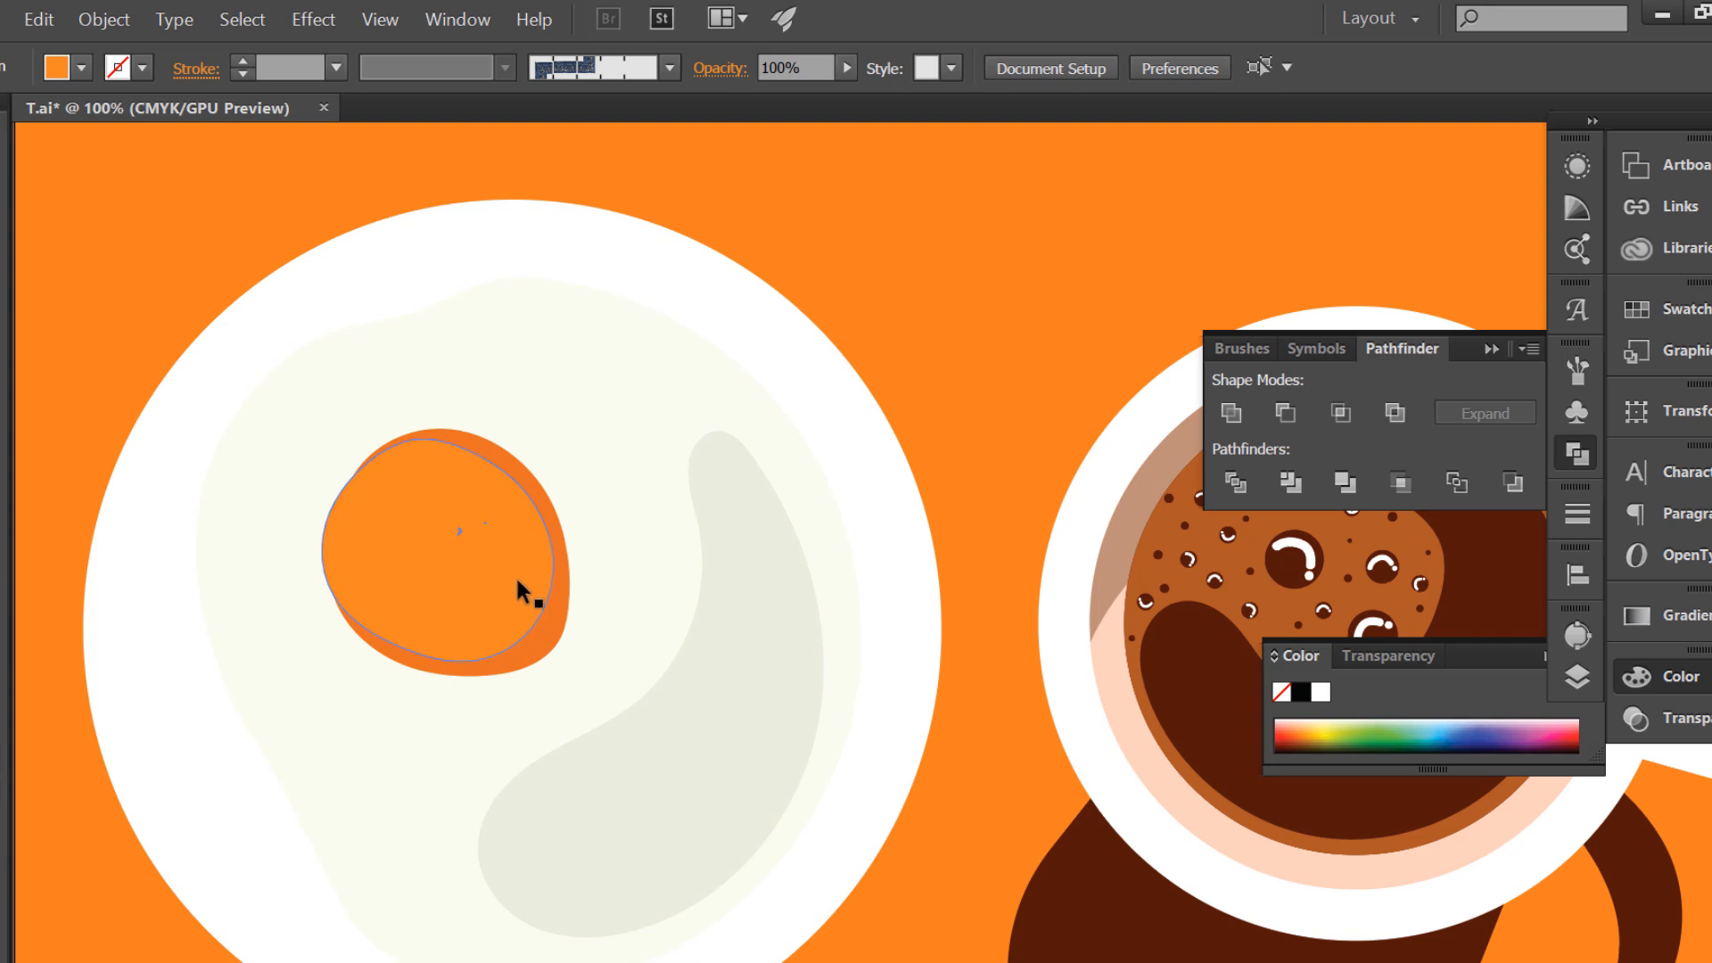
# - Sample the palette's lightest orange and paint a closed curved highlight outline from the yolk's upper left to its lower right
pyautogui.press('b')
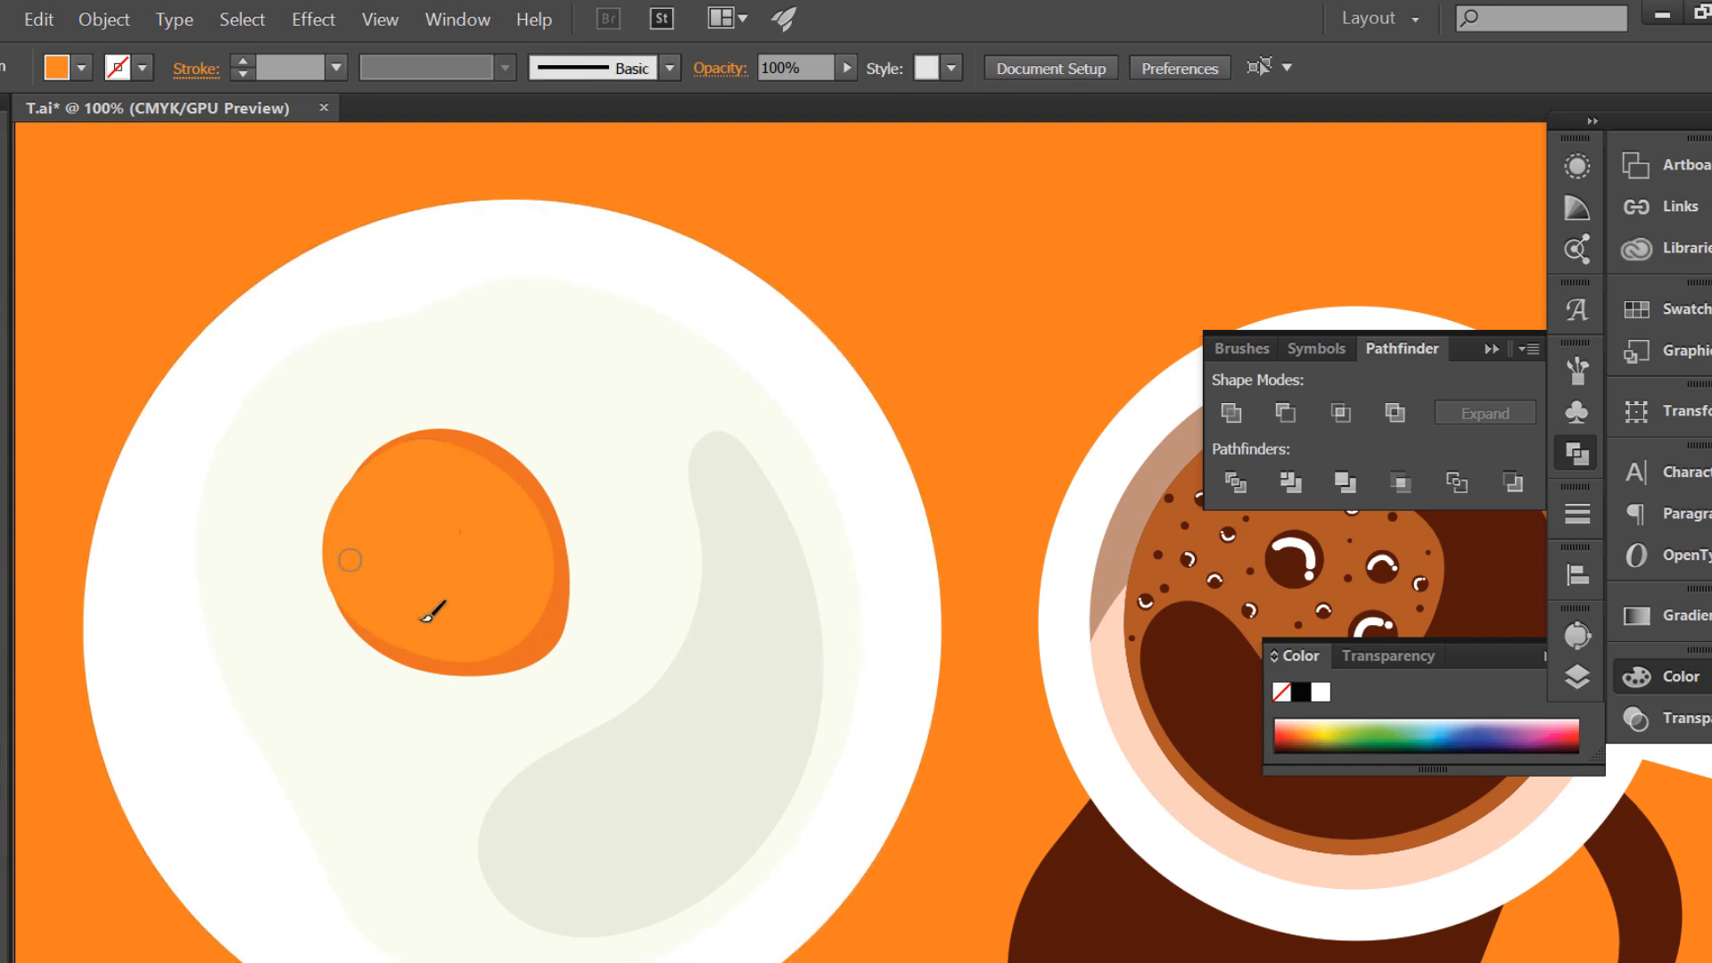
pyautogui.press('i')
pyautogui.scroll(-1, 318, 508)
pyautogui.scroll(1, 642, 365)
pyautogui.click(902, 204)
pyautogui.press('b')
pyautogui.scroll(1, 339, 628)
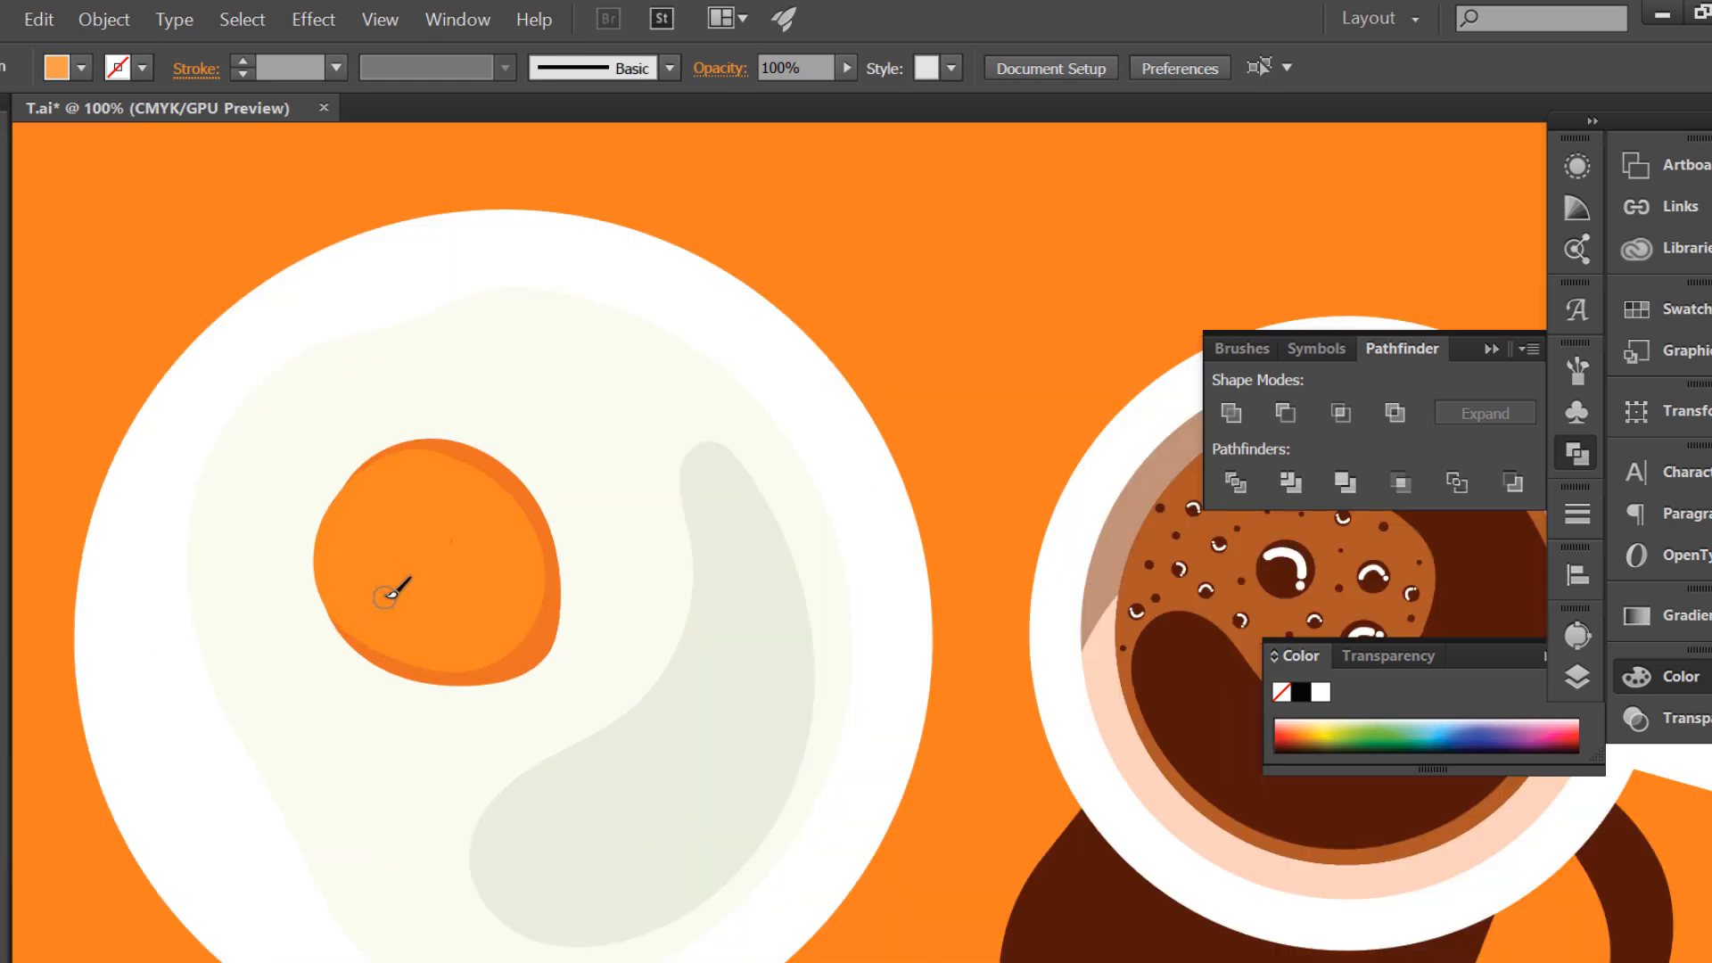
pyautogui.moveTo(383, 575)
pyautogui.mouseDown()
pyautogui.moveTo(369, 525)
pyautogui.moveTo(394, 487)
pyautogui.moveTo(433, 482)
pyautogui.moveTo(510, 551)
pyautogui.moveTo(518, 625)
pyautogui.moveTo(482, 631)
pyautogui.moveTo(382, 574)
pyautogui.moveTo(396, 504)
pyautogui.mouseUp()
# - Release the light orange highlight's compound path and unite it into one solid shape with Pathfinder
pyautogui.press('v')
pyautogui.rightClick(430, 488)
pyautogui.click(526, 666)
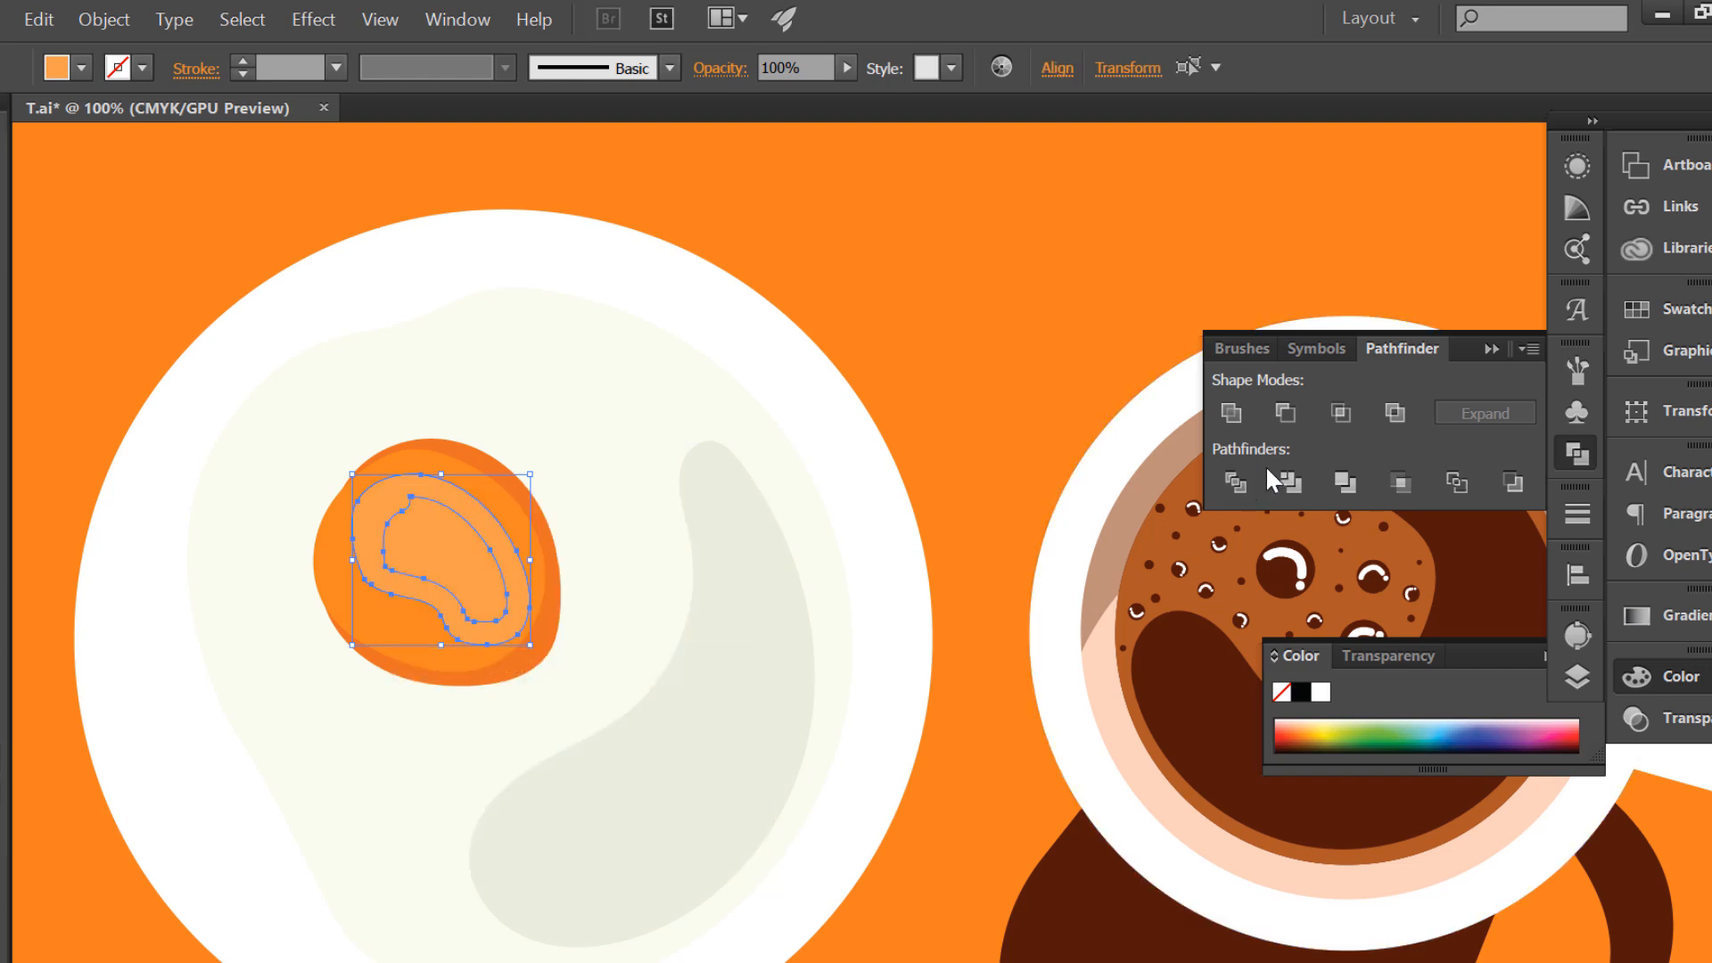
pyautogui.click(1232, 413)
pyautogui.click(950, 375)
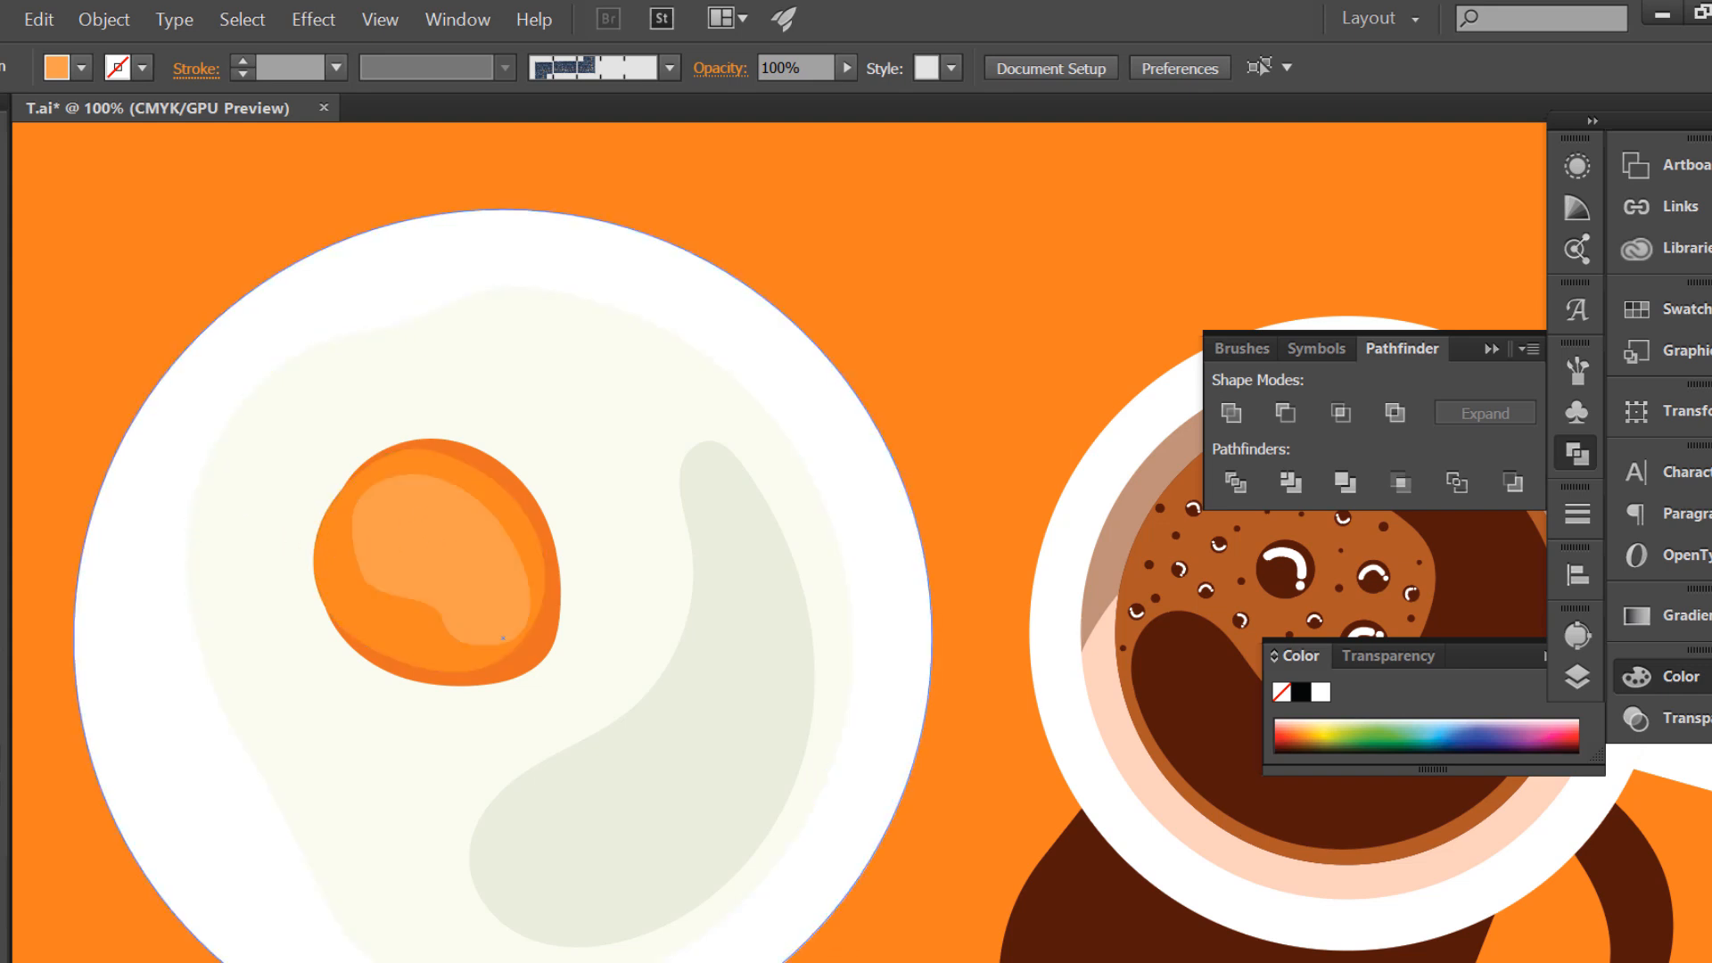
# - Lighten the fill to a paler orange and paint a small curved highlight in the upper-left part of the yolk
pyautogui.moveTo(1280, 282); pyautogui.dragTo(1240, 282)
pyautogui.click(1678, 284)
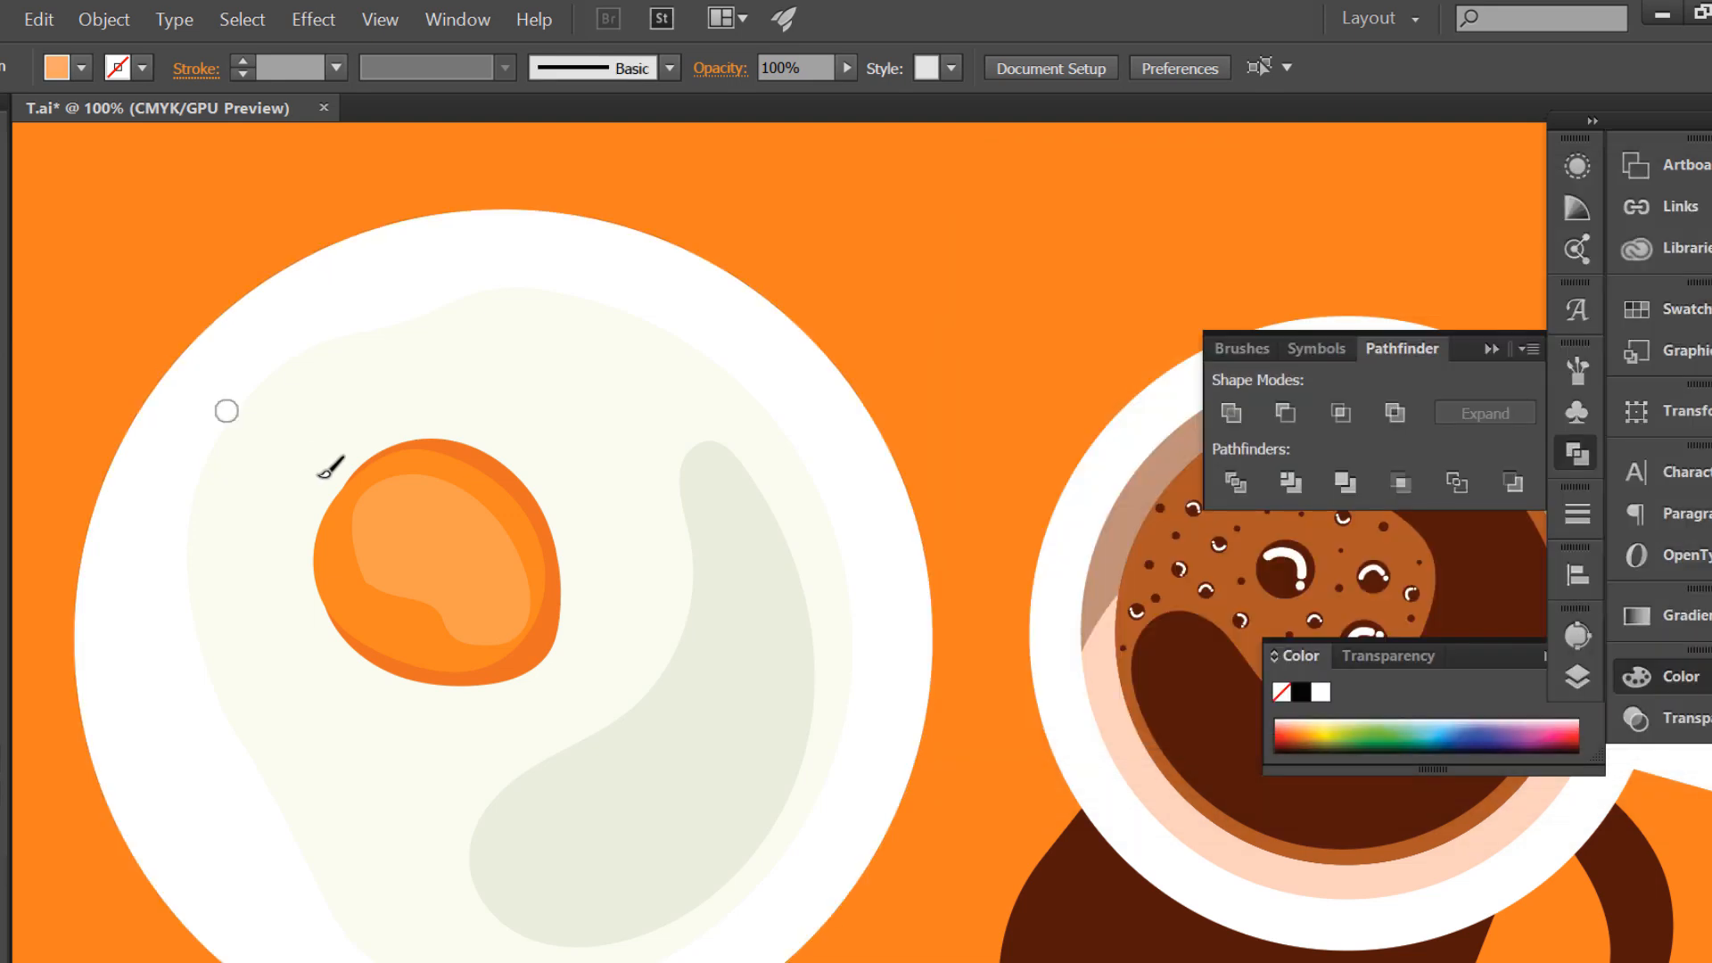
pyautogui.moveTo(394, 519)
pyautogui.mouseDown()
pyautogui.moveTo(397, 499)
pyautogui.moveTo(410, 552)
pyautogui.mouseUp()
pyautogui.scroll(-1, 412, 493)
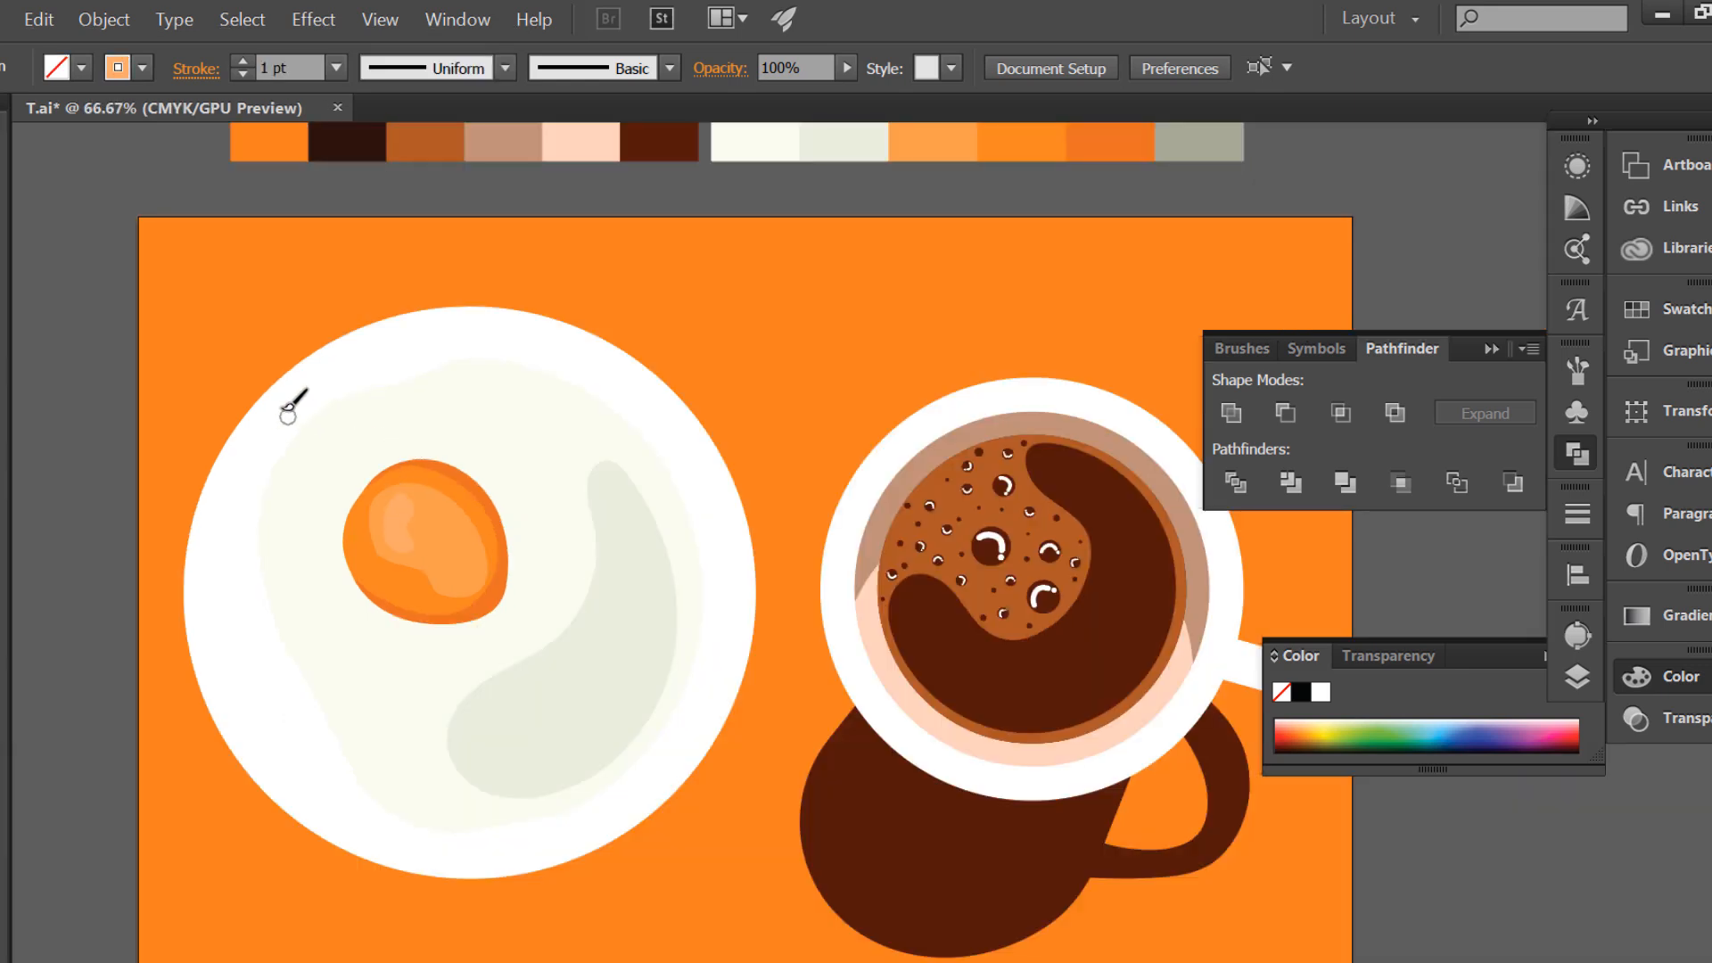
# - Darken the fill taken from the yolk's base shape to CC5A1B and paint a shadow along the yolk's right and lower-right edges
pyautogui.press('v')
pyautogui.click(501, 590)
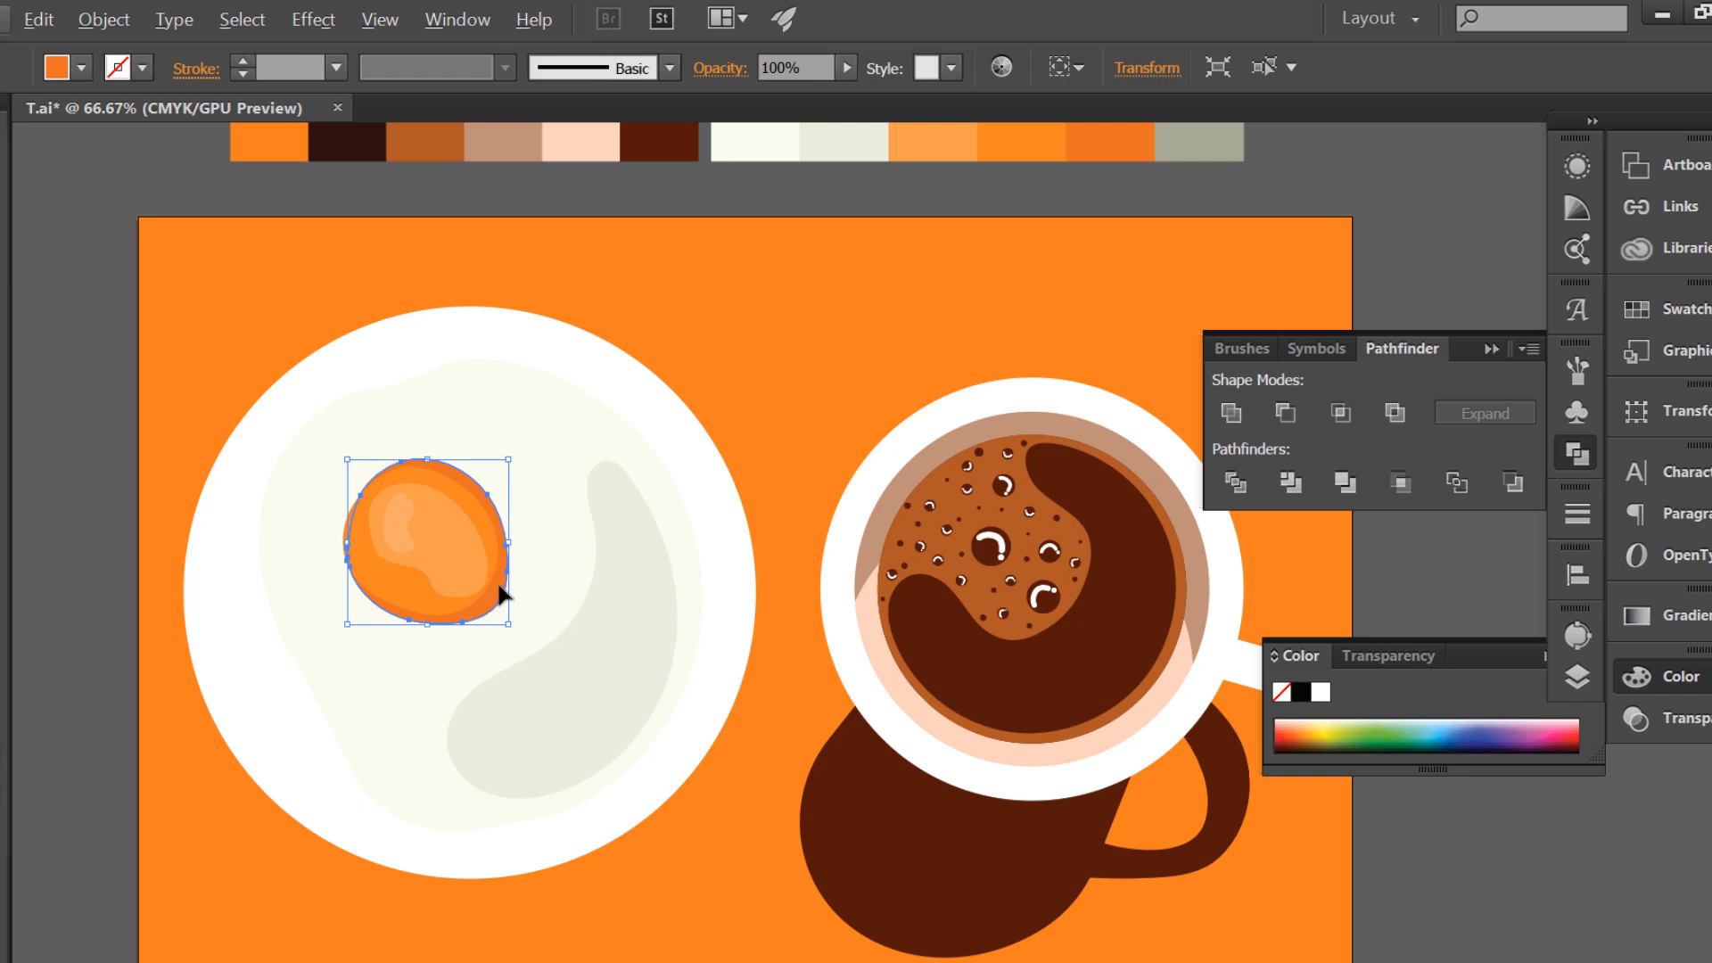
pyautogui.scroll(1, 501, 592)
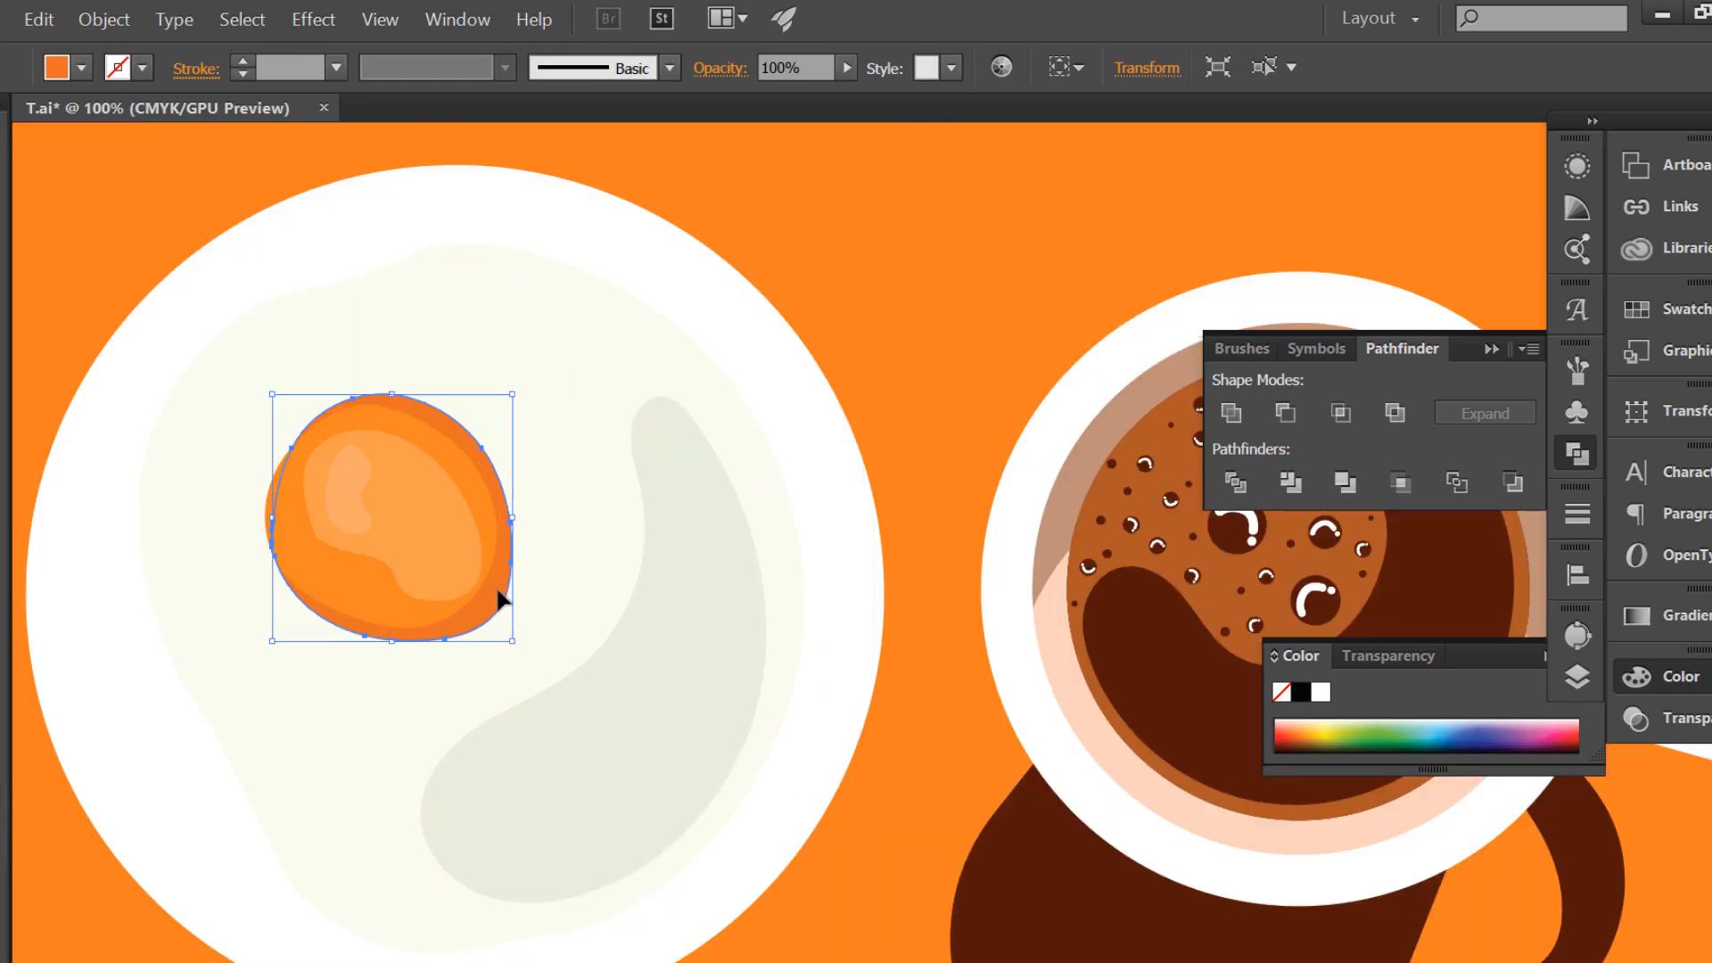
pyautogui.click(109, 332)
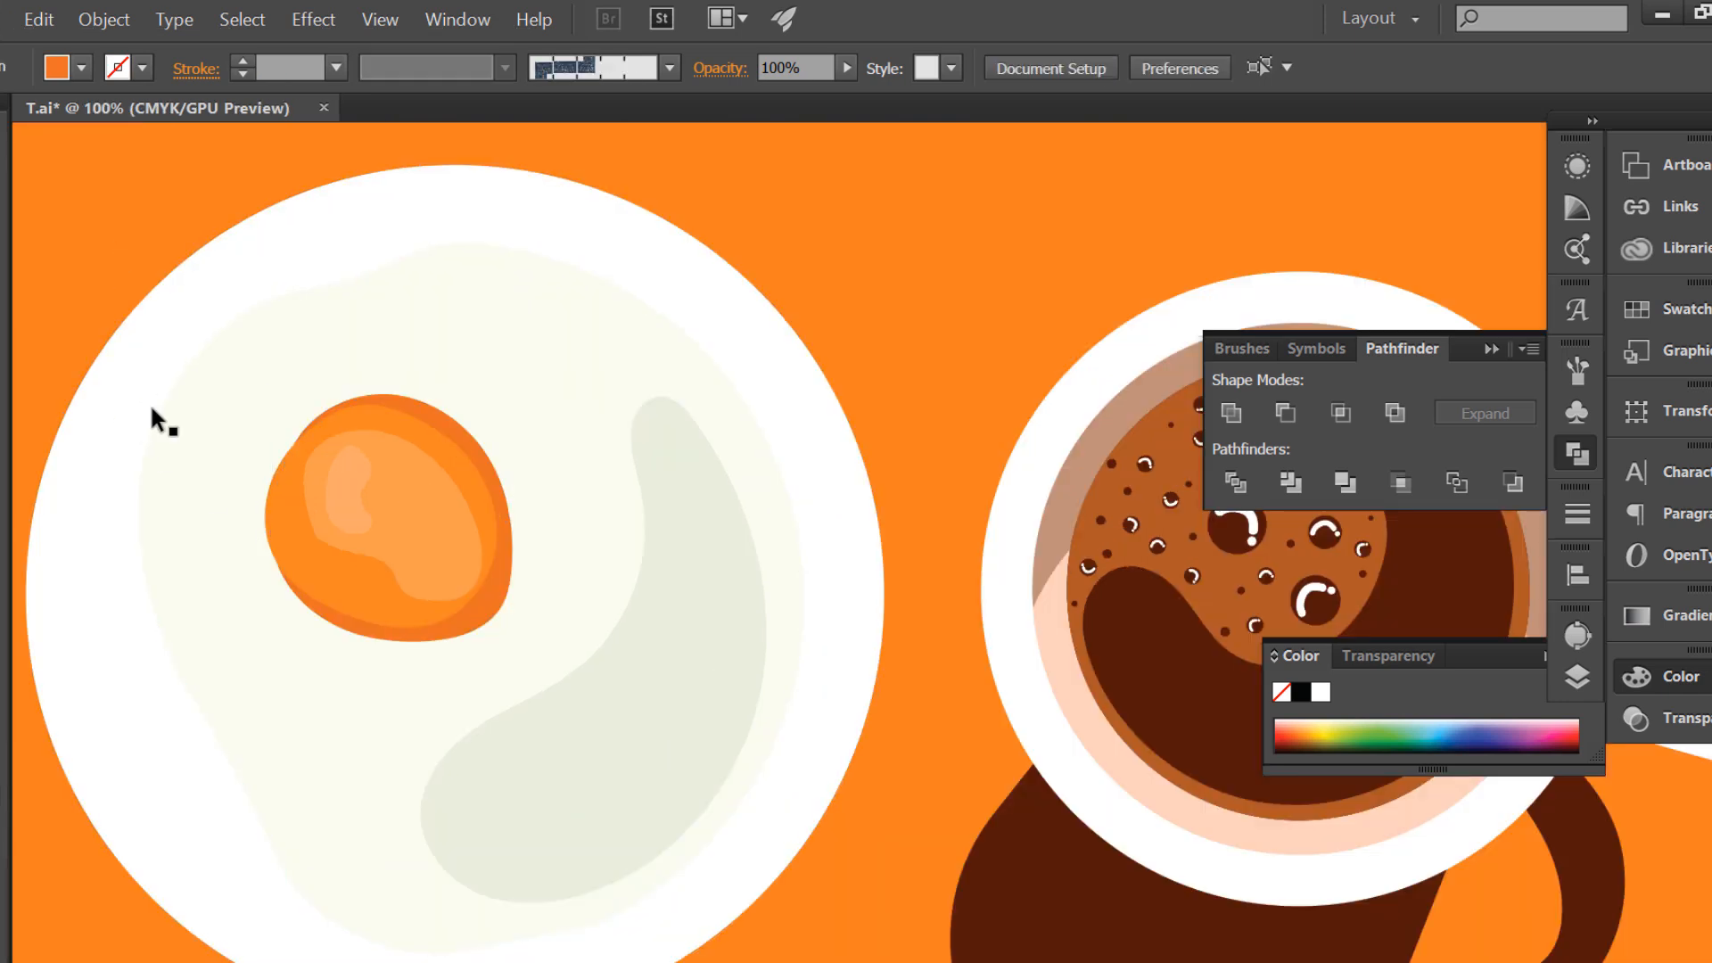
pyautogui.doubleClick(3, 769)
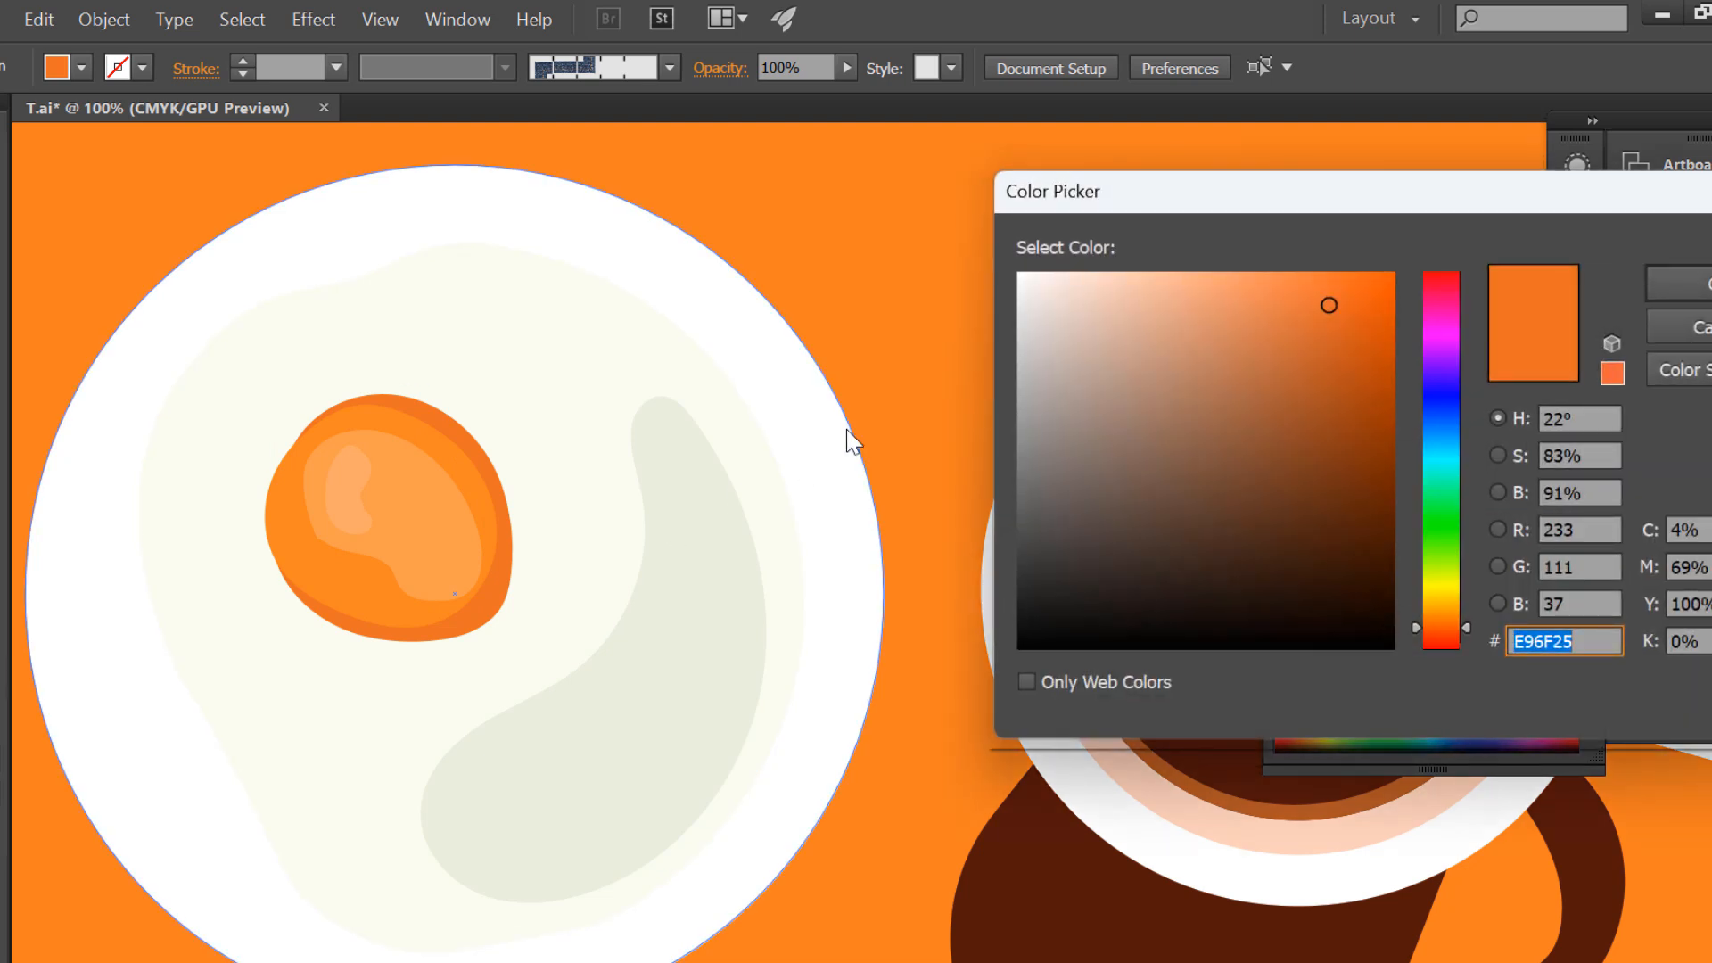
pyautogui.moveTo(1332, 302); pyautogui.dragTo(1347, 348)
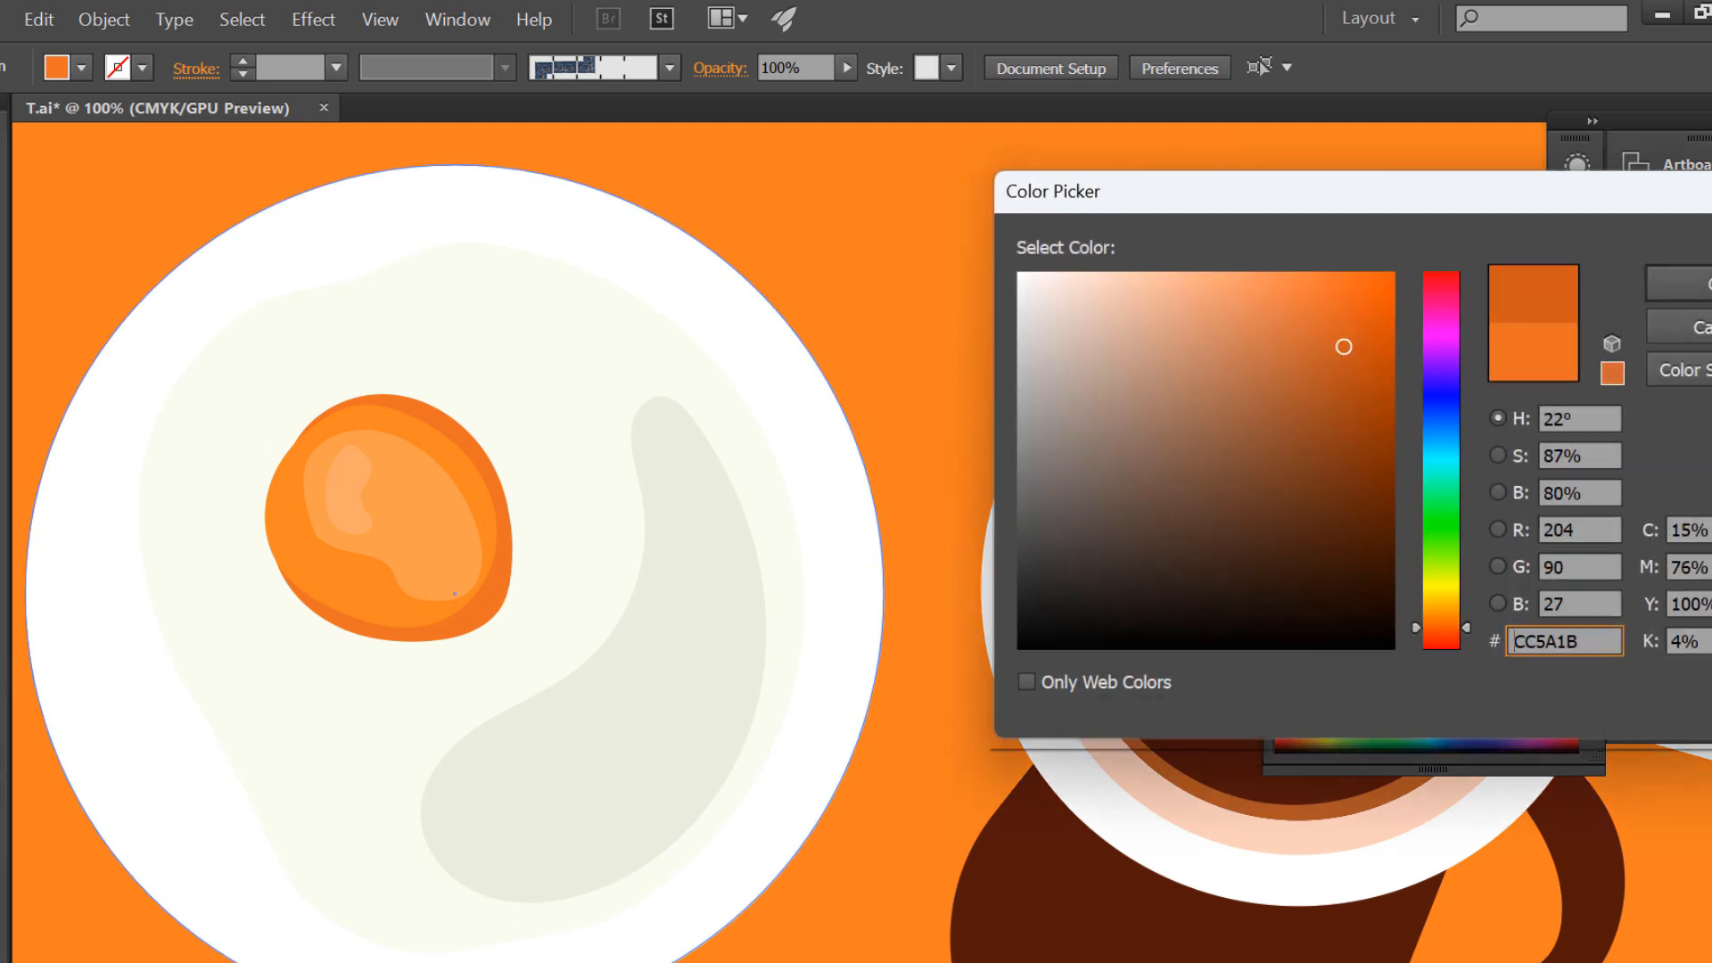
pyautogui.press('Return')
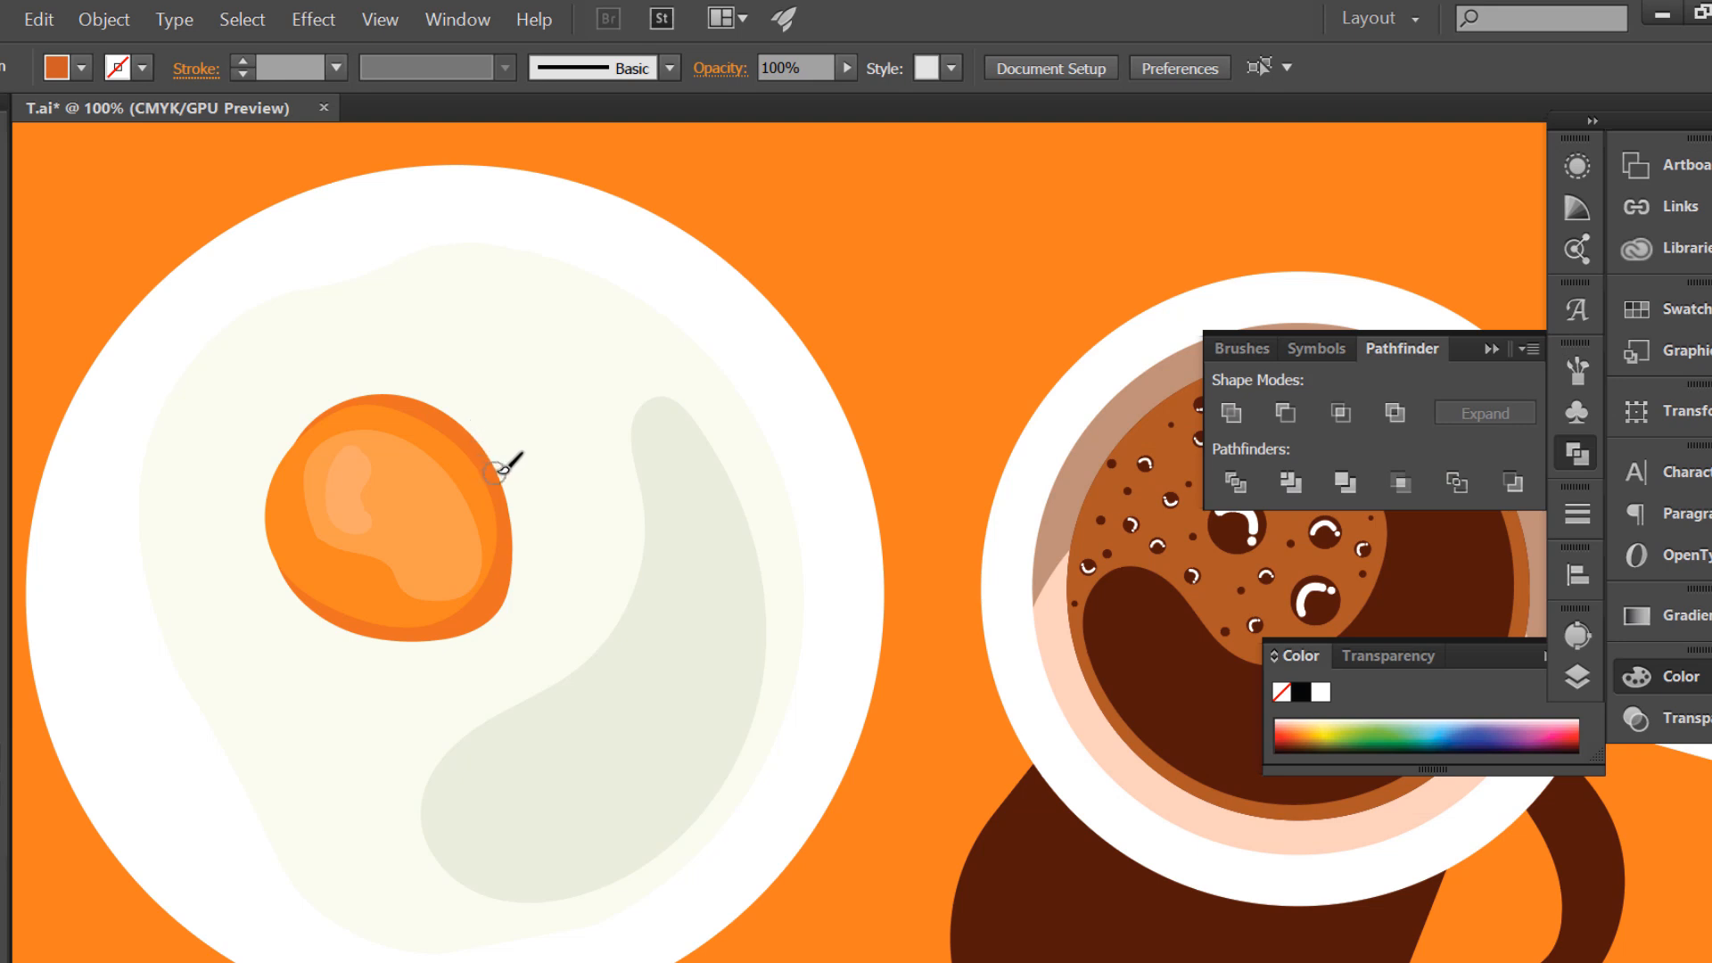
pyautogui.moveTo(479, 458)
pyautogui.mouseDown()
pyautogui.moveTo(531, 523)
pyautogui.moveTo(513, 610)
pyautogui.moveTo(450, 625)
pyautogui.moveTo(414, 606)
pyautogui.moveTo(476, 598)
pyautogui.moveTo(511, 492)
pyautogui.mouseUp()
pyautogui.moveTo(532, 557); pyautogui.dragTo(508, 602)
# - Select the yolk's base, middle and highlight shapes together and bring them to the front, above the dark orange shadow
pyautogui.press('v')
pyautogui.click(420, 436)
pyautogui.keyDown('shift'); pyautogui.click(415, 408); pyautogui.keyUp('shift')
pyautogui.keyDown('shift'); pyautogui.click(365, 480); pyautogui.keyUp('shift')
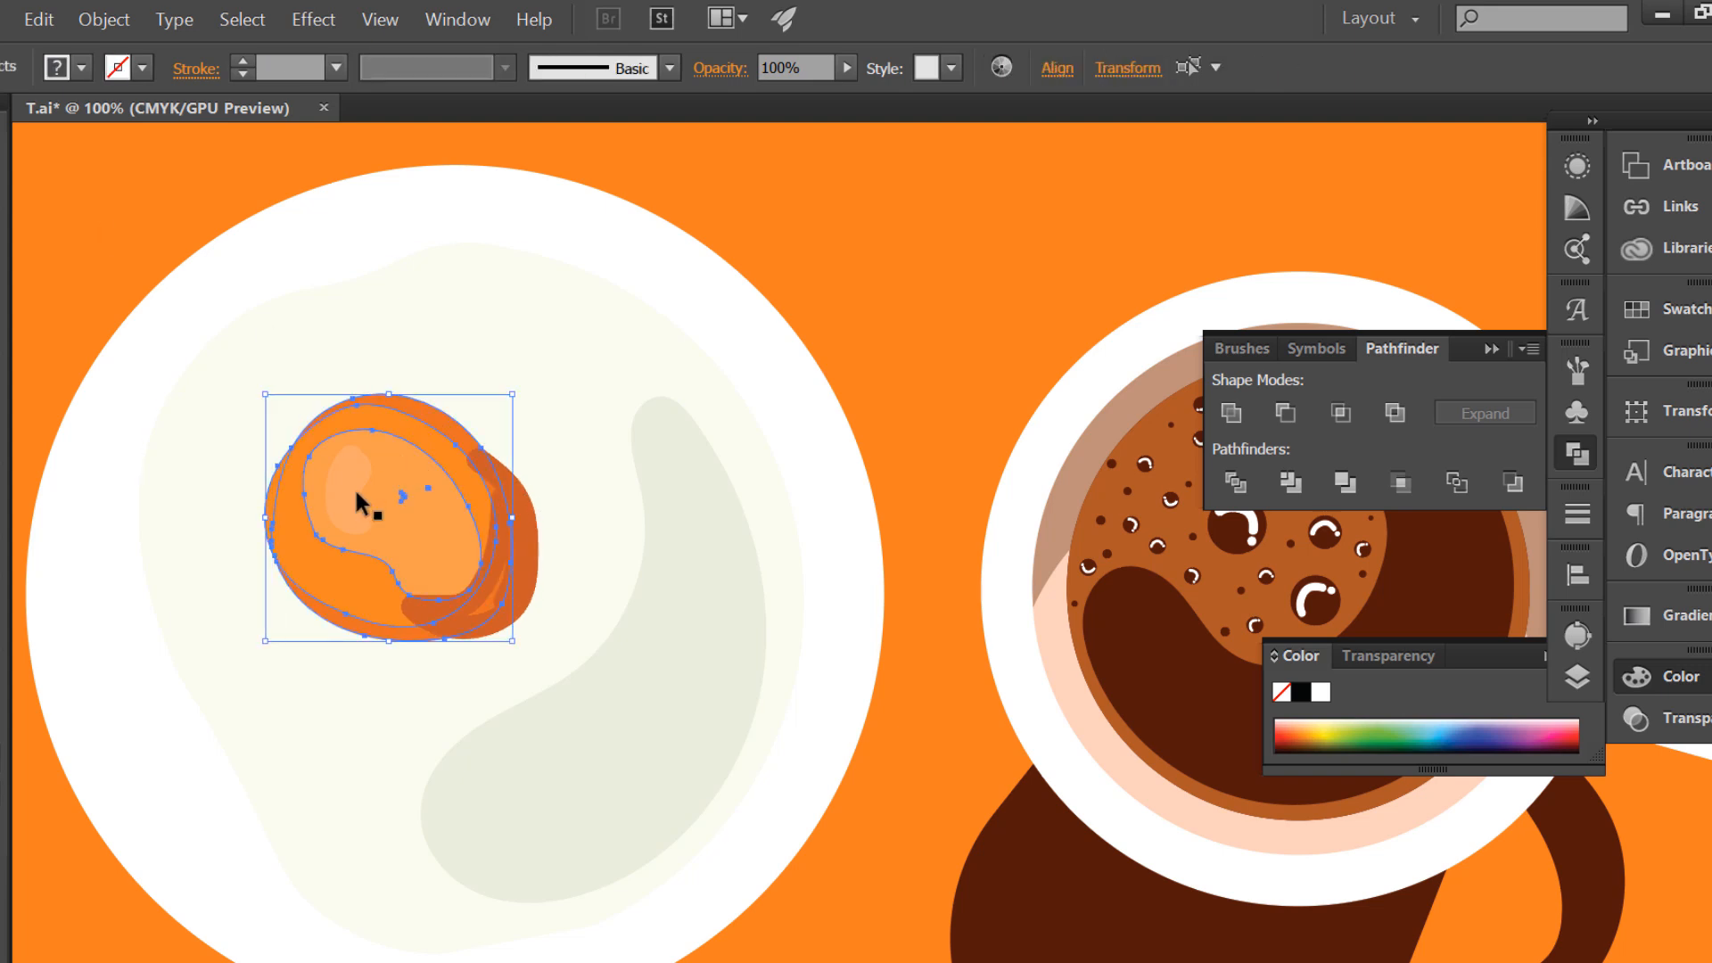
pyautogui.rightClick(352, 503)
pyautogui.moveTo(458, 759)
pyautogui.click(738, 754)
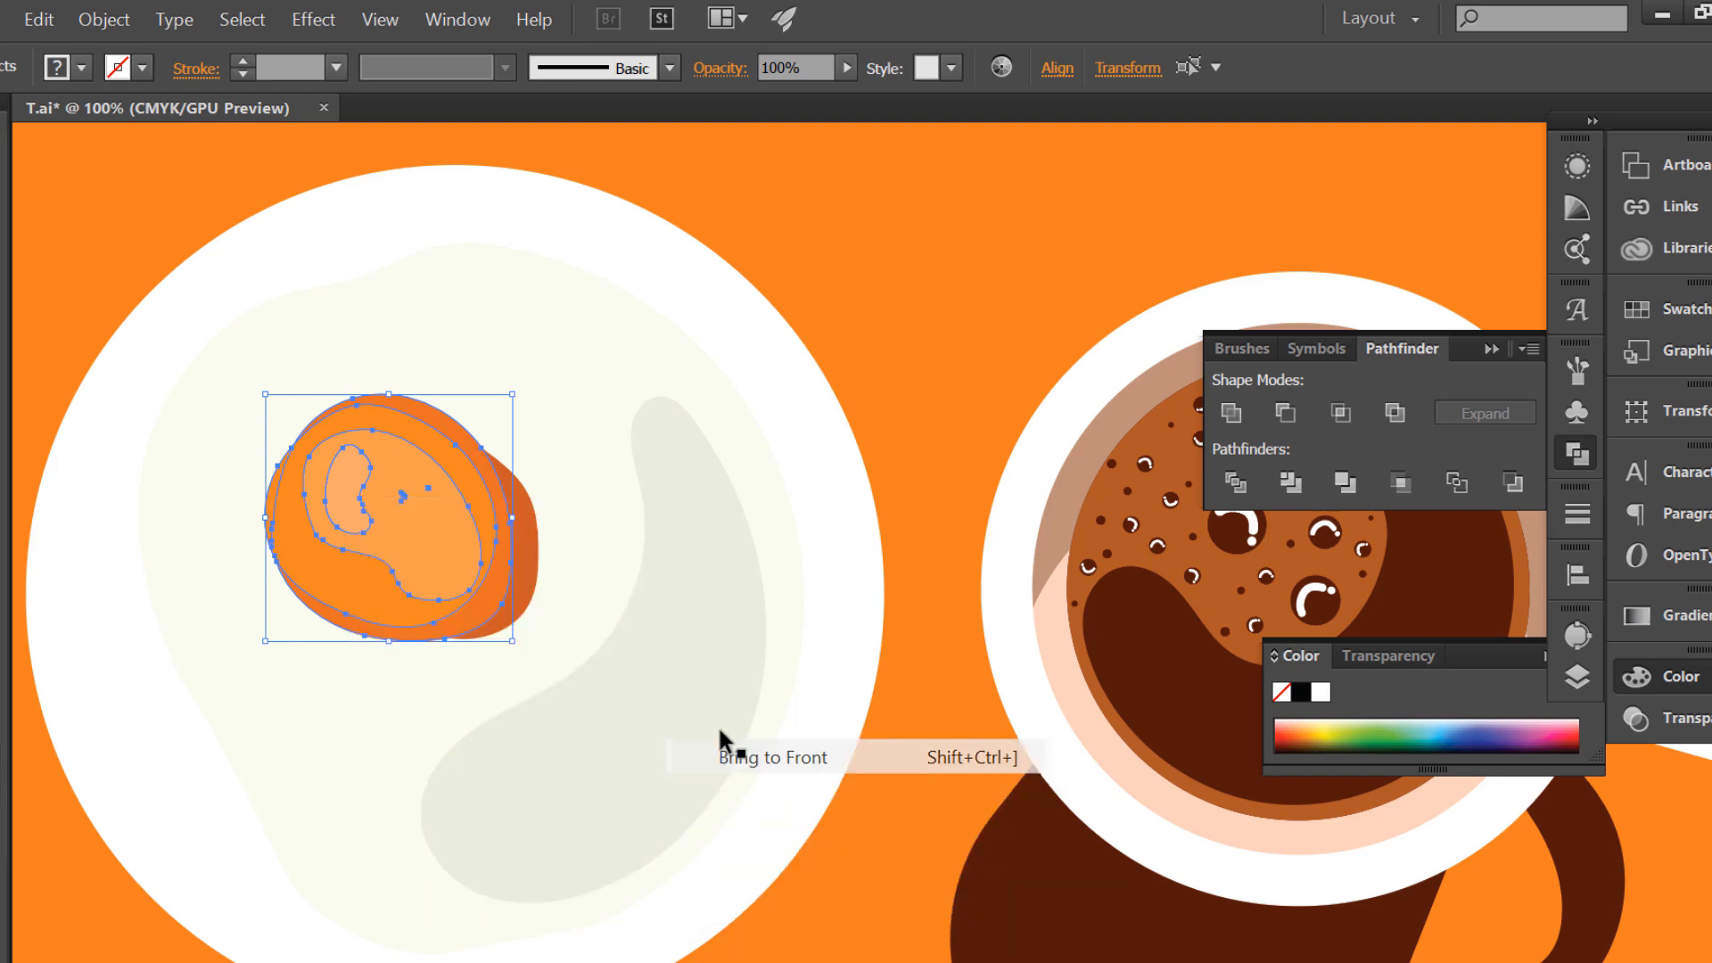
# - Shift the yolk's dark orange shadow slightly closer to the yolk and lighten its fill to E89574
pyautogui.scroll(-1, 607, 520)
pyautogui.click(146, 337)
pyautogui.moveTo(558, 566); pyautogui.dragTo(550, 568)
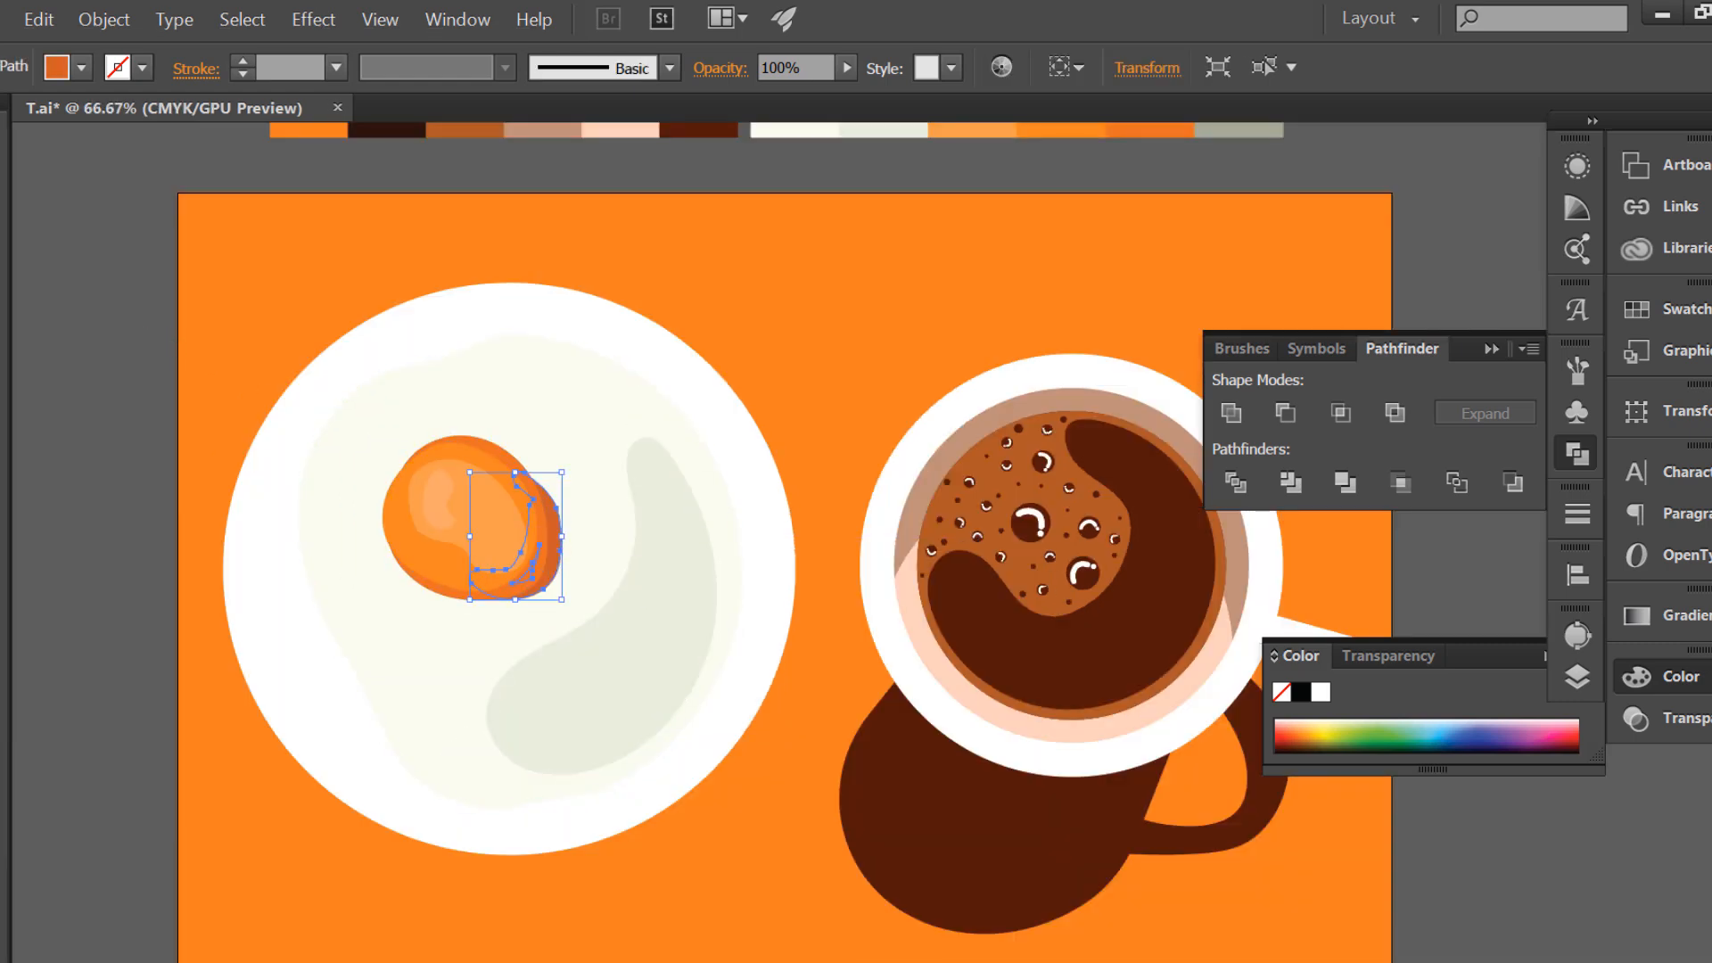
pyautogui.moveTo(1319, 347)
pyautogui.mouseDown()
pyautogui.moveTo(1181, 298)
pyautogui.moveTo(1207, 305)
pyautogui.mouseUp()
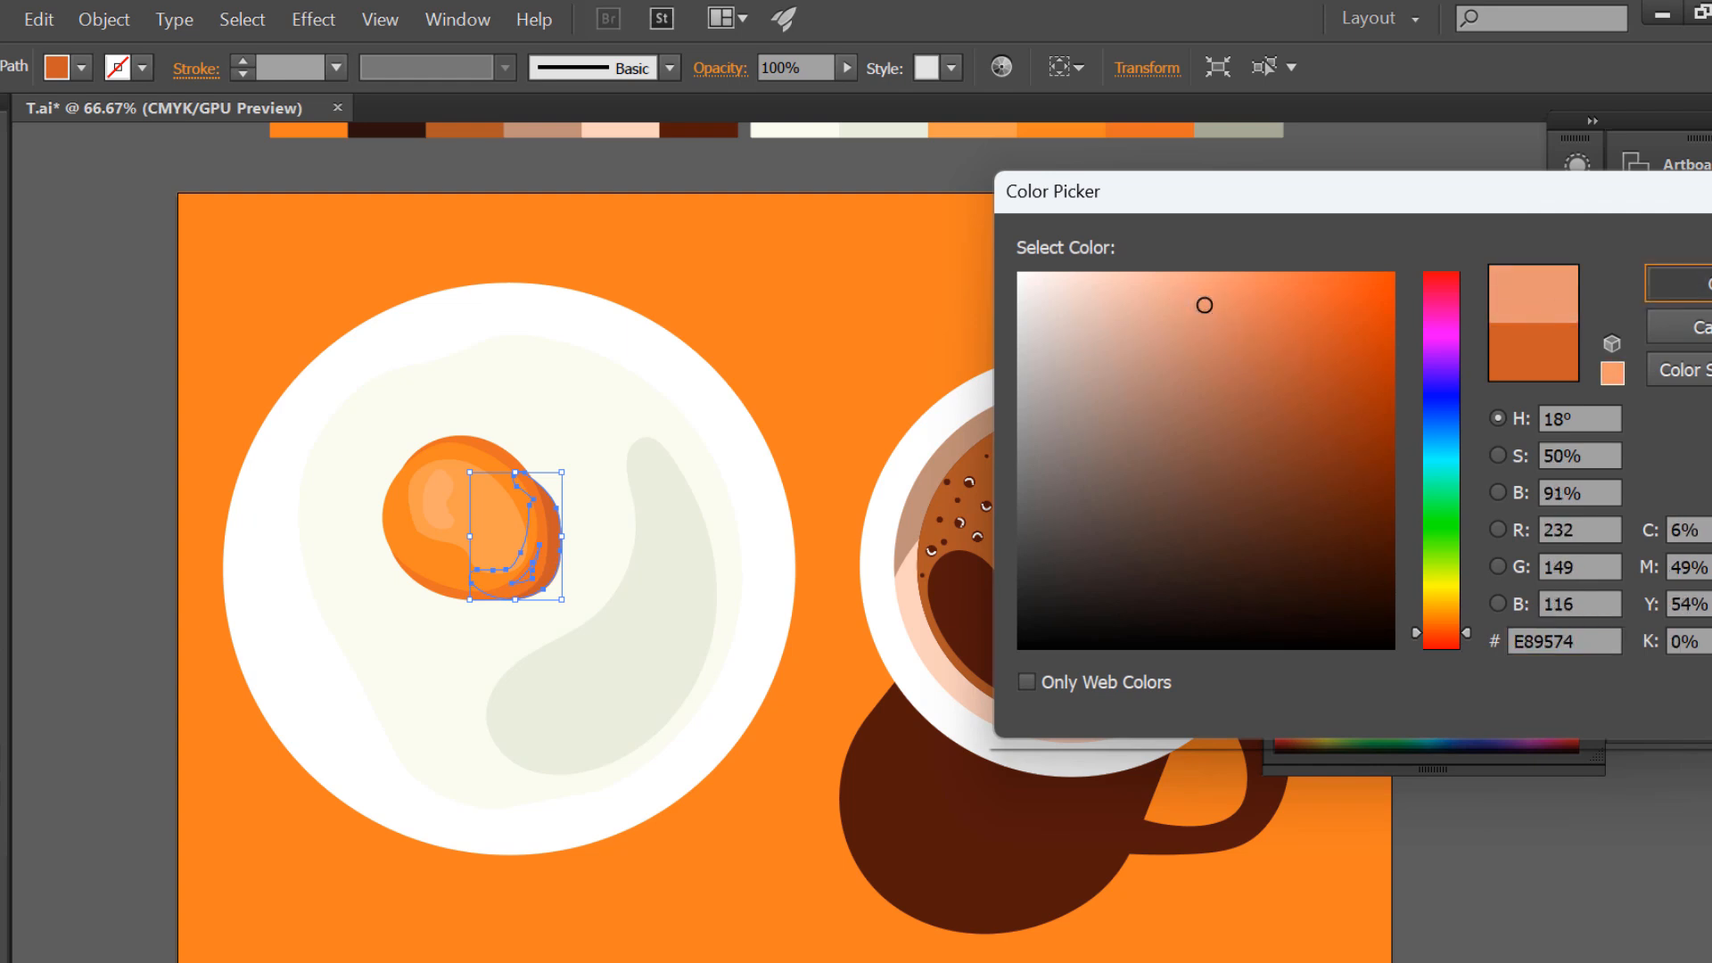
pyautogui.click(1682, 284)
pyautogui.click(93, 341)
pyautogui.scroll(1, 484, 510)
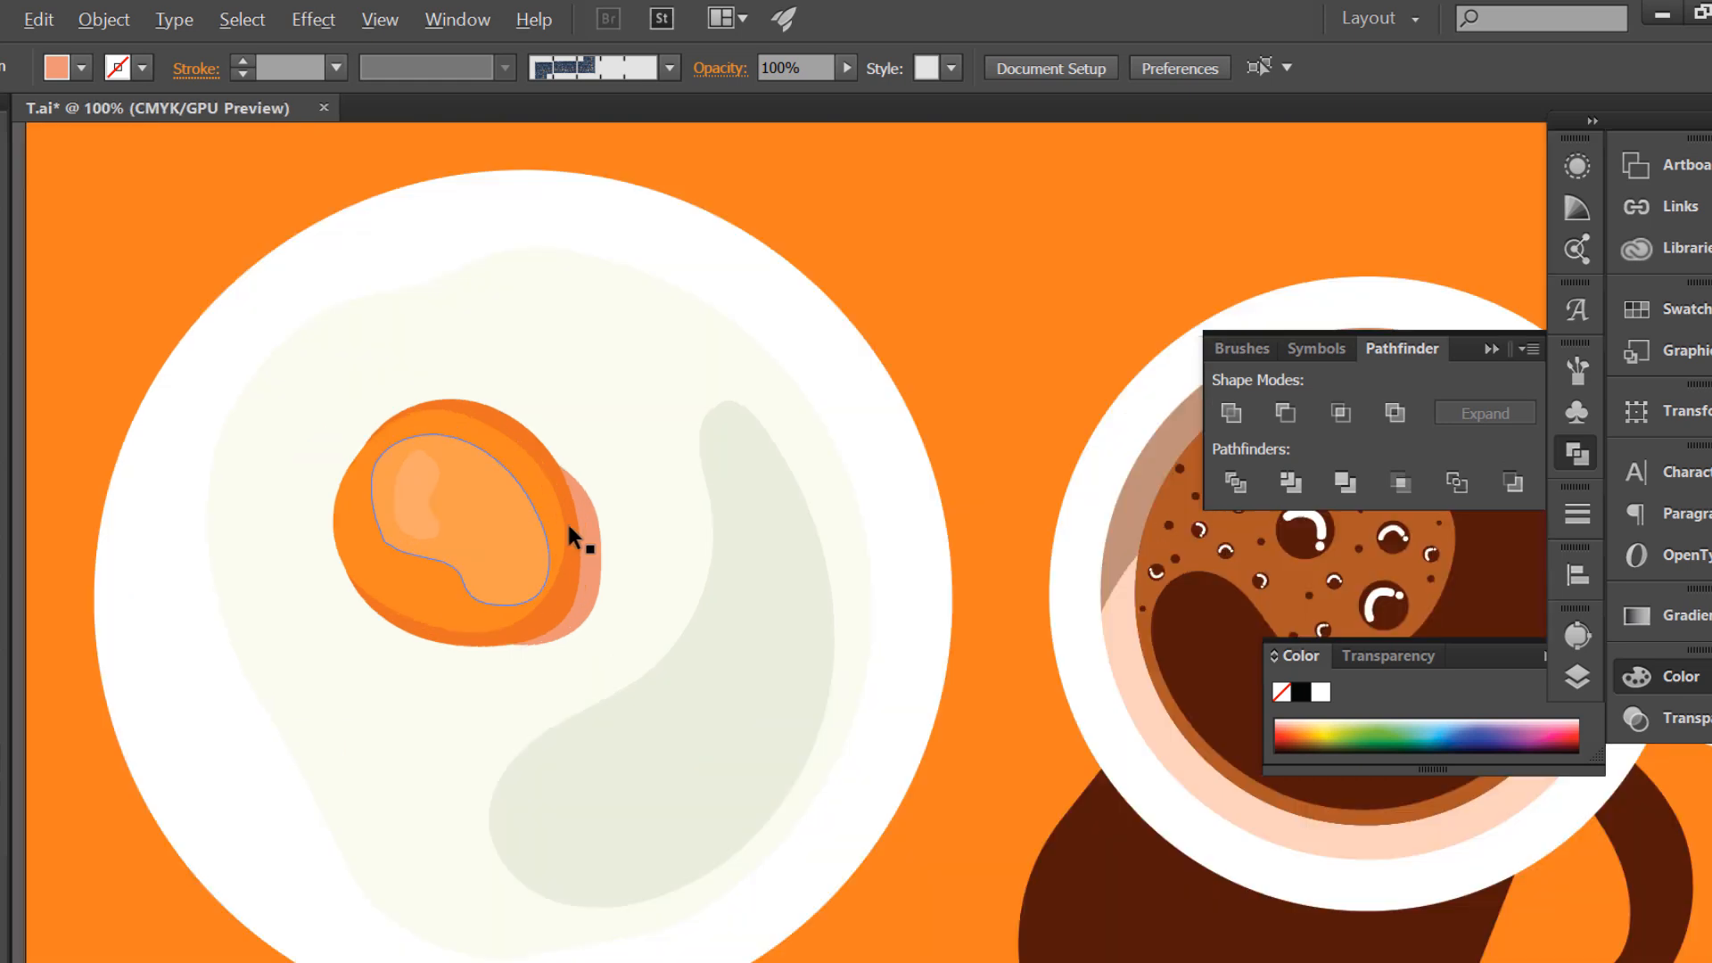
# - Tuck the yolk's shadow a little further under the yolk and set its fill to F4A487
pyautogui.click(586, 551)
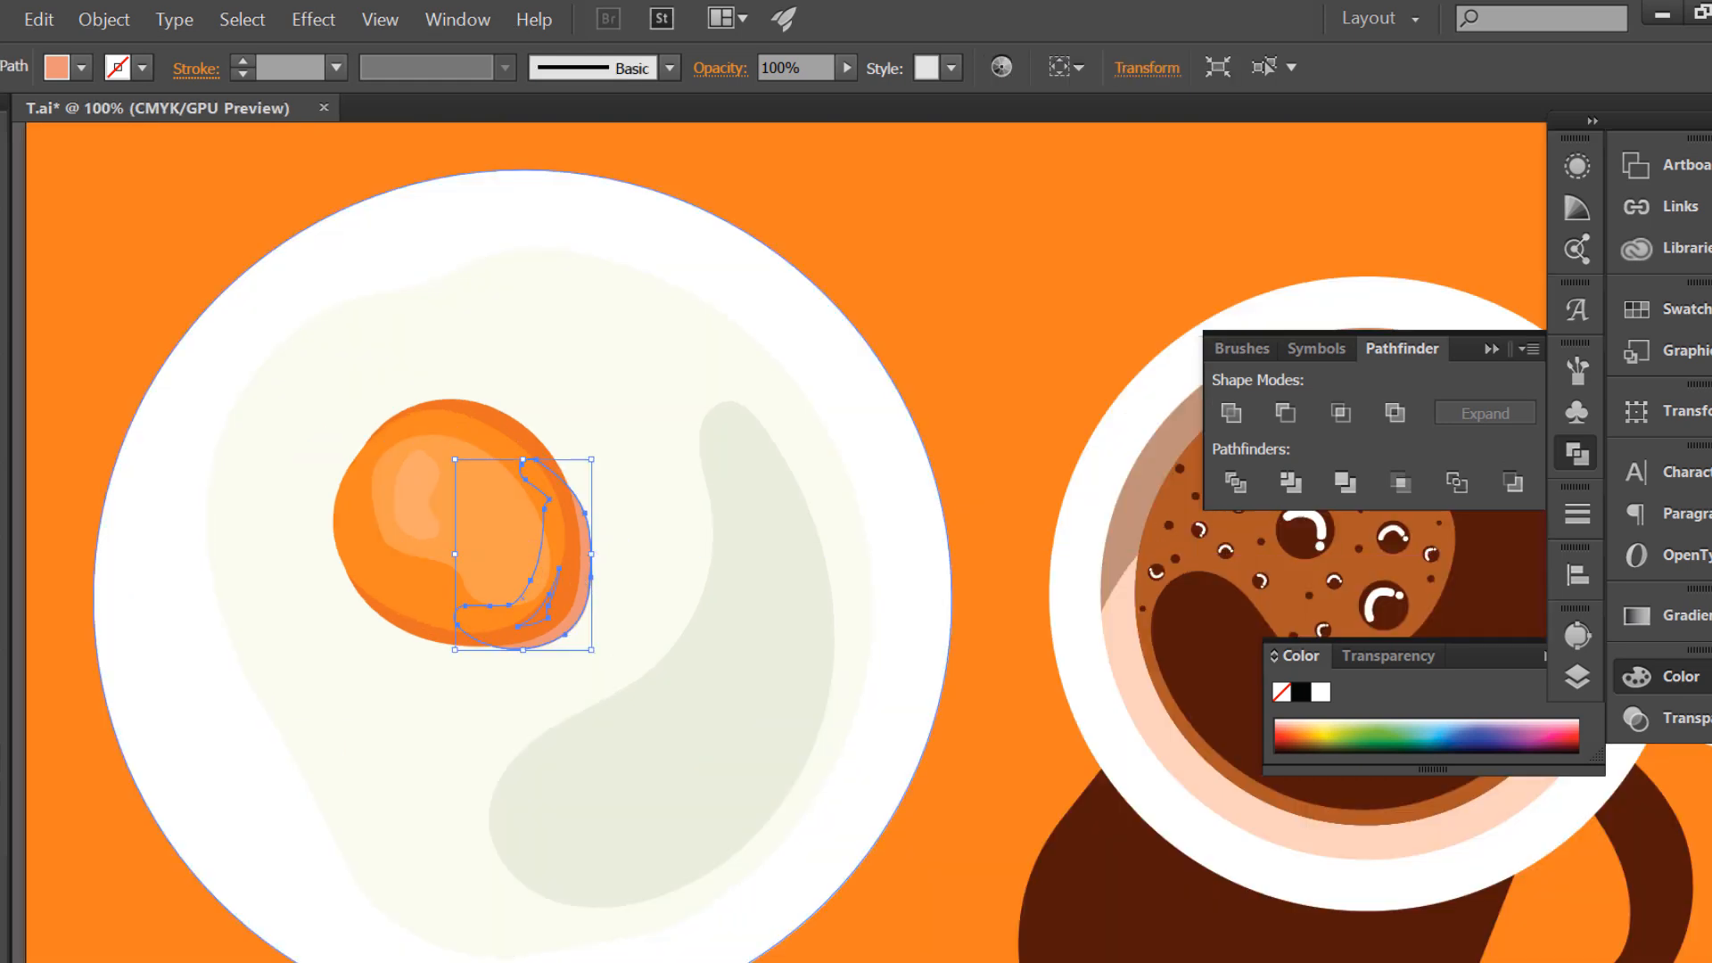
pyautogui.click(1185, 287)
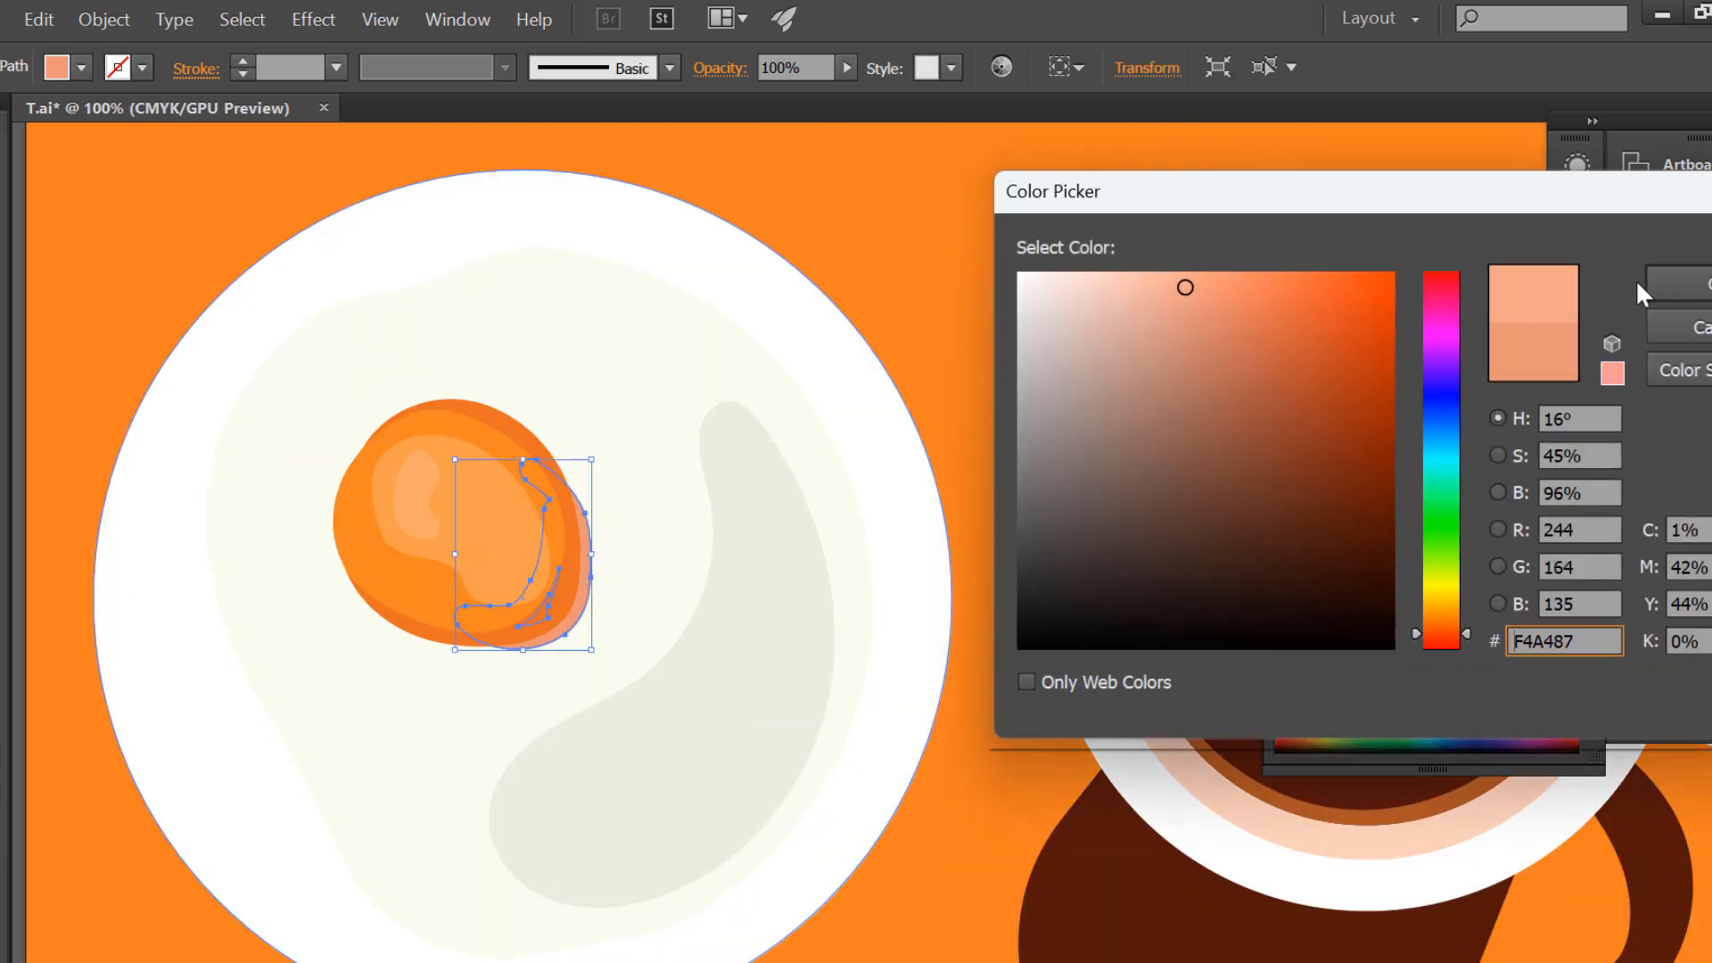
pyautogui.click(1682, 284)
pyautogui.scroll(-1, 643, 520)
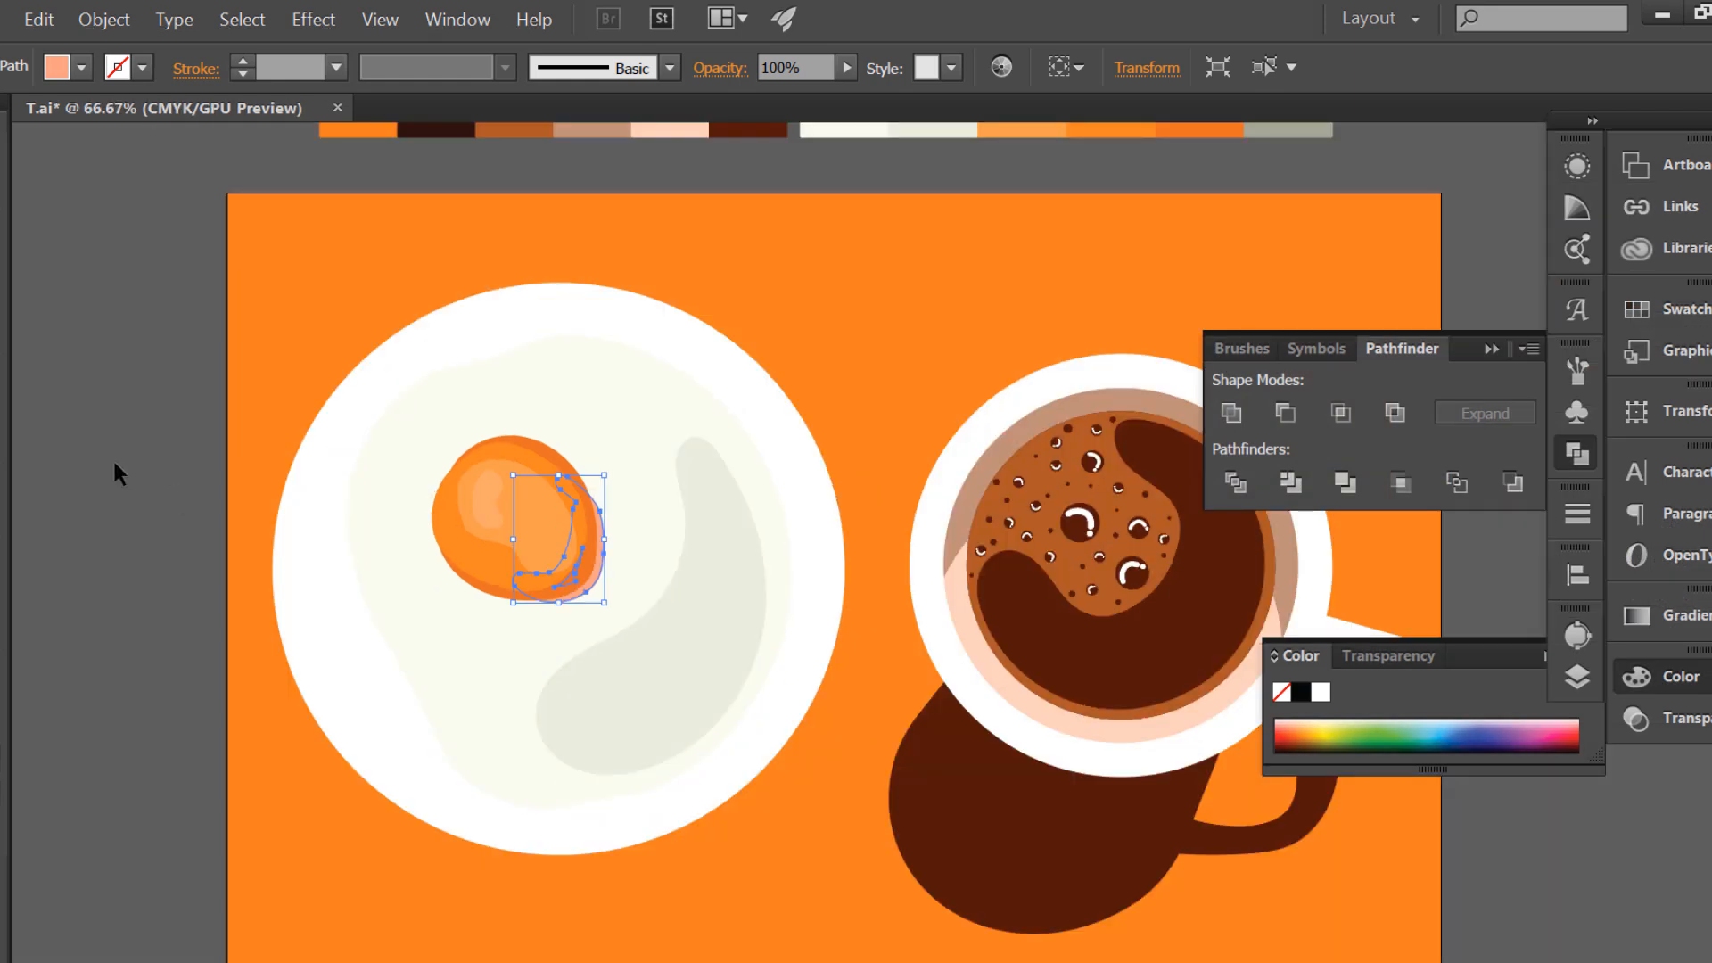
pyautogui.click(46, 437)
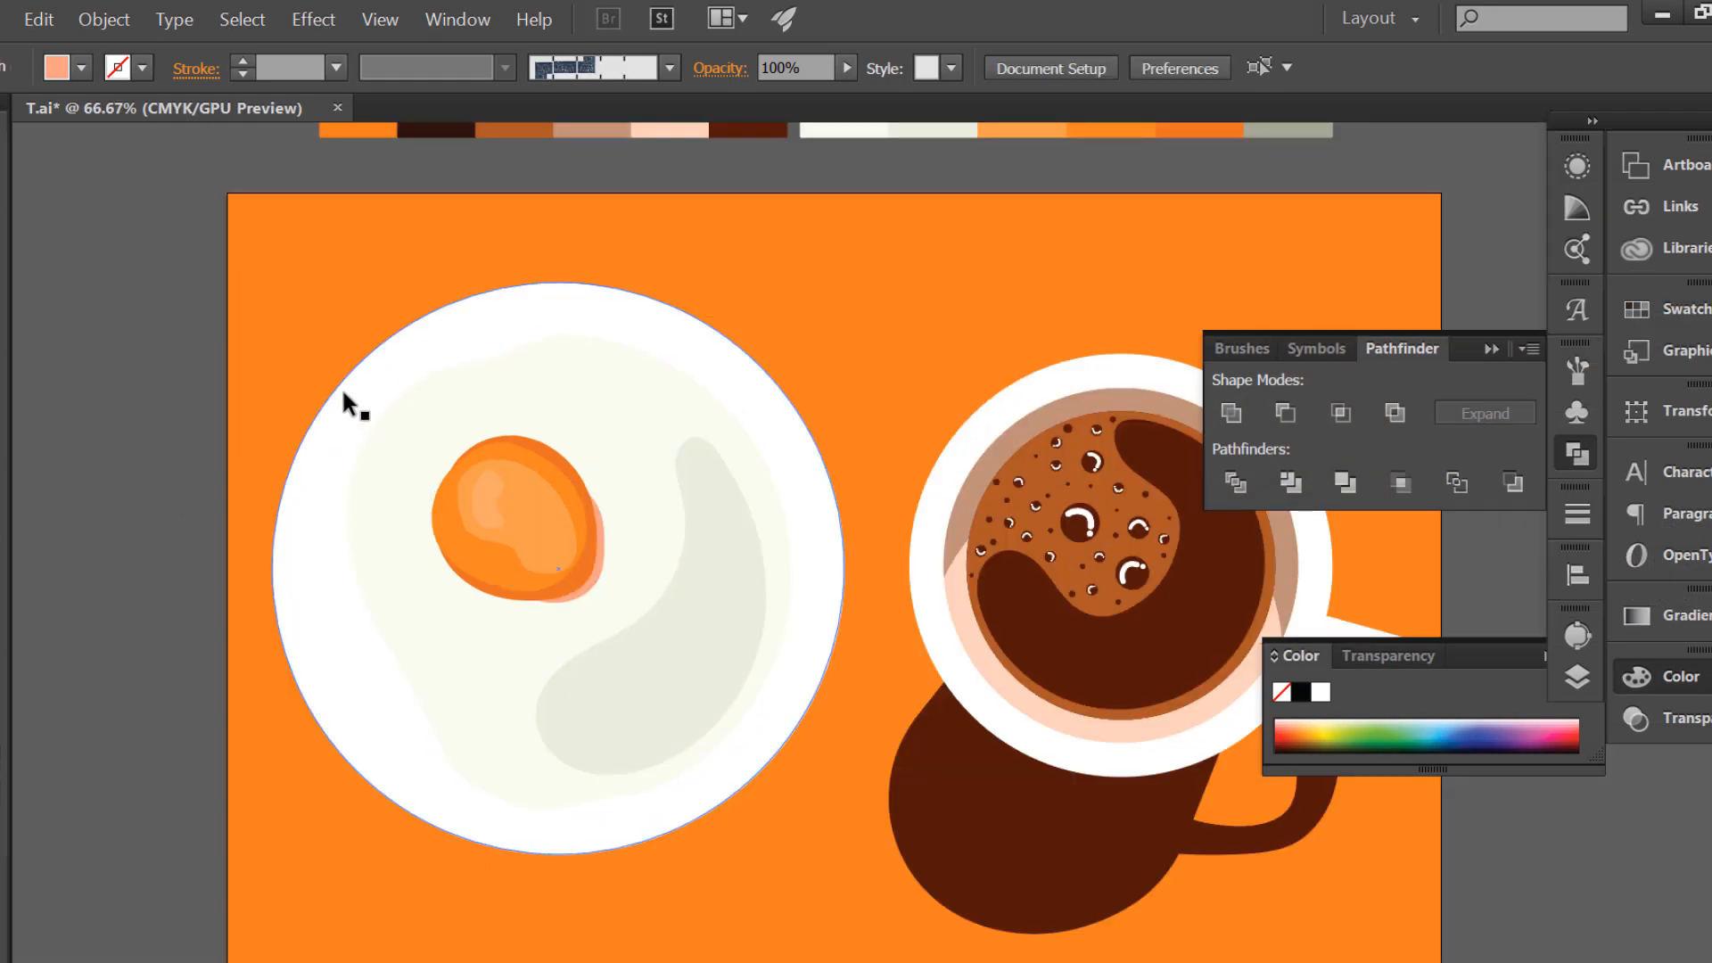
# - Duplicate the egg white in place and fill the copy with the grey-green palette swatch
pyautogui.scroll(-1, 225, 393)
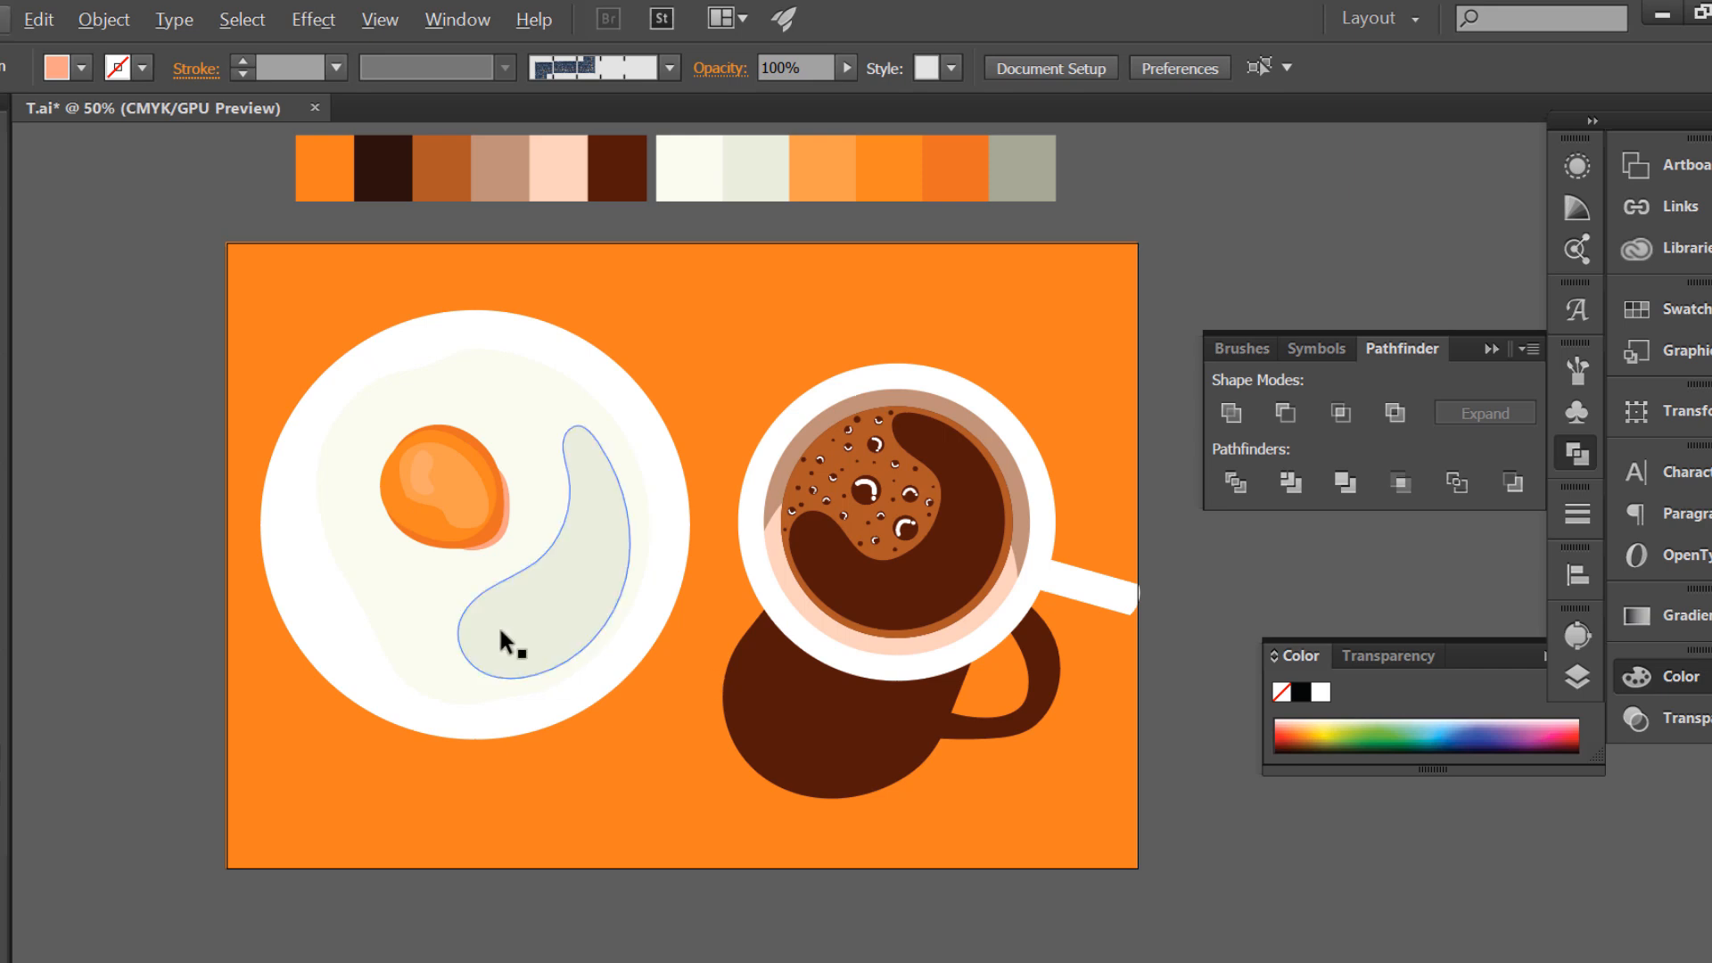
pyautogui.scroll(1, 607, 682)
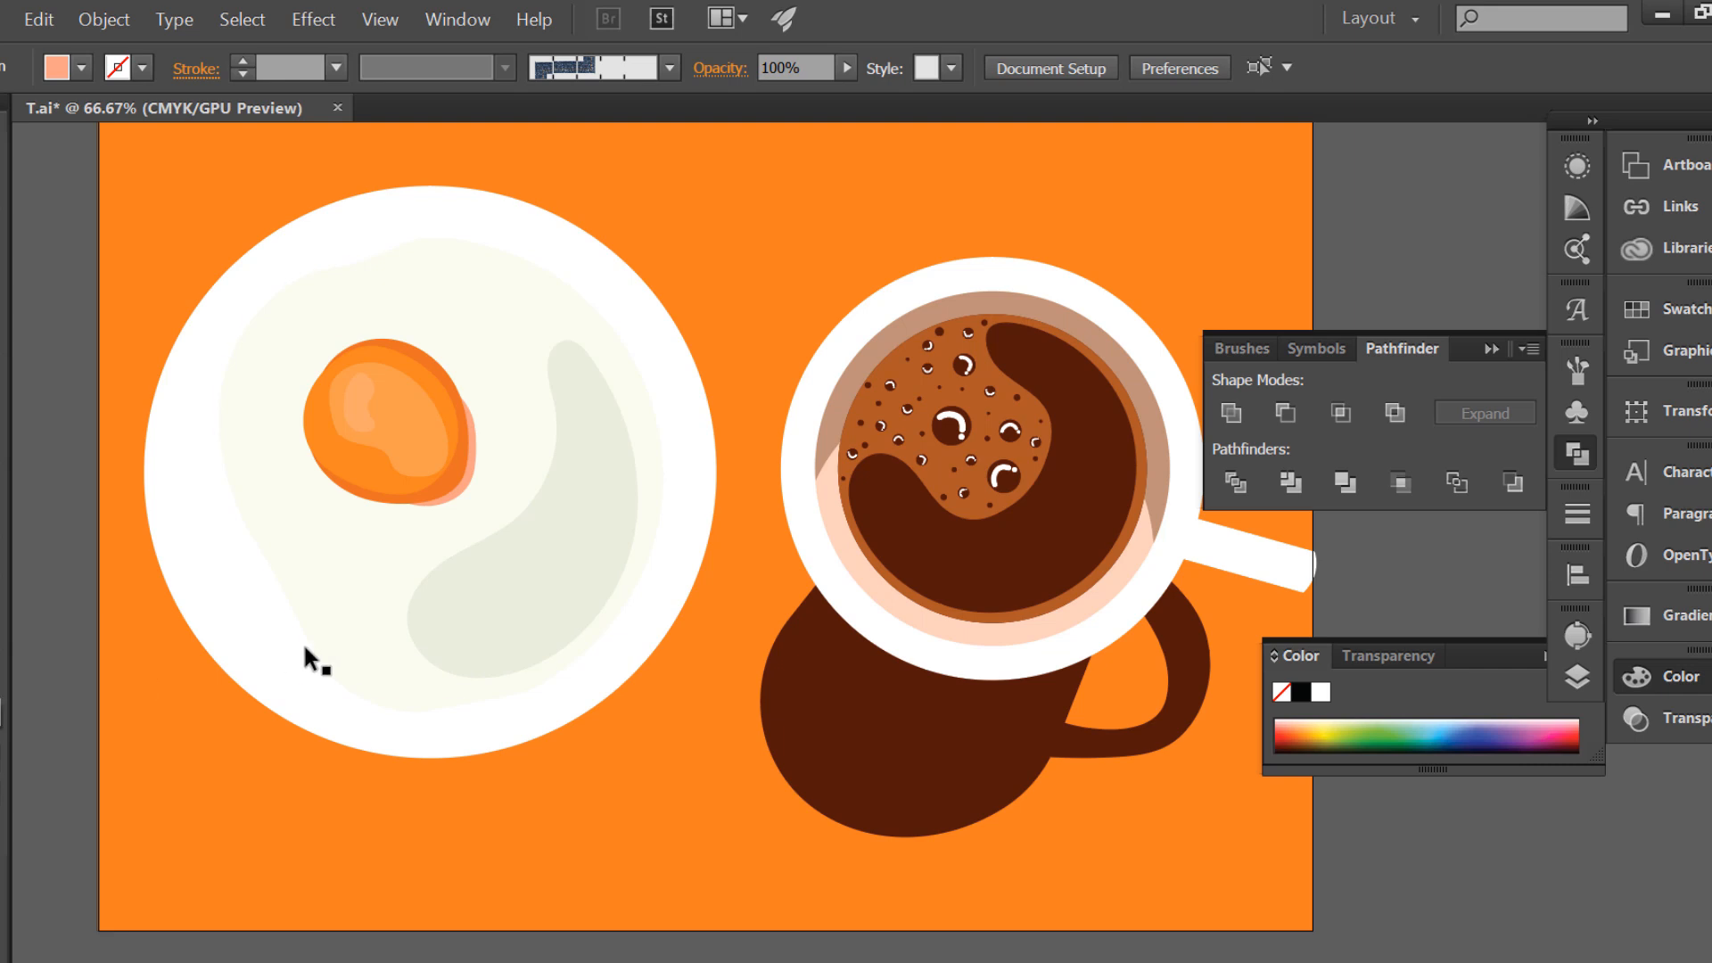
pyautogui.scroll(-1, 289, 655)
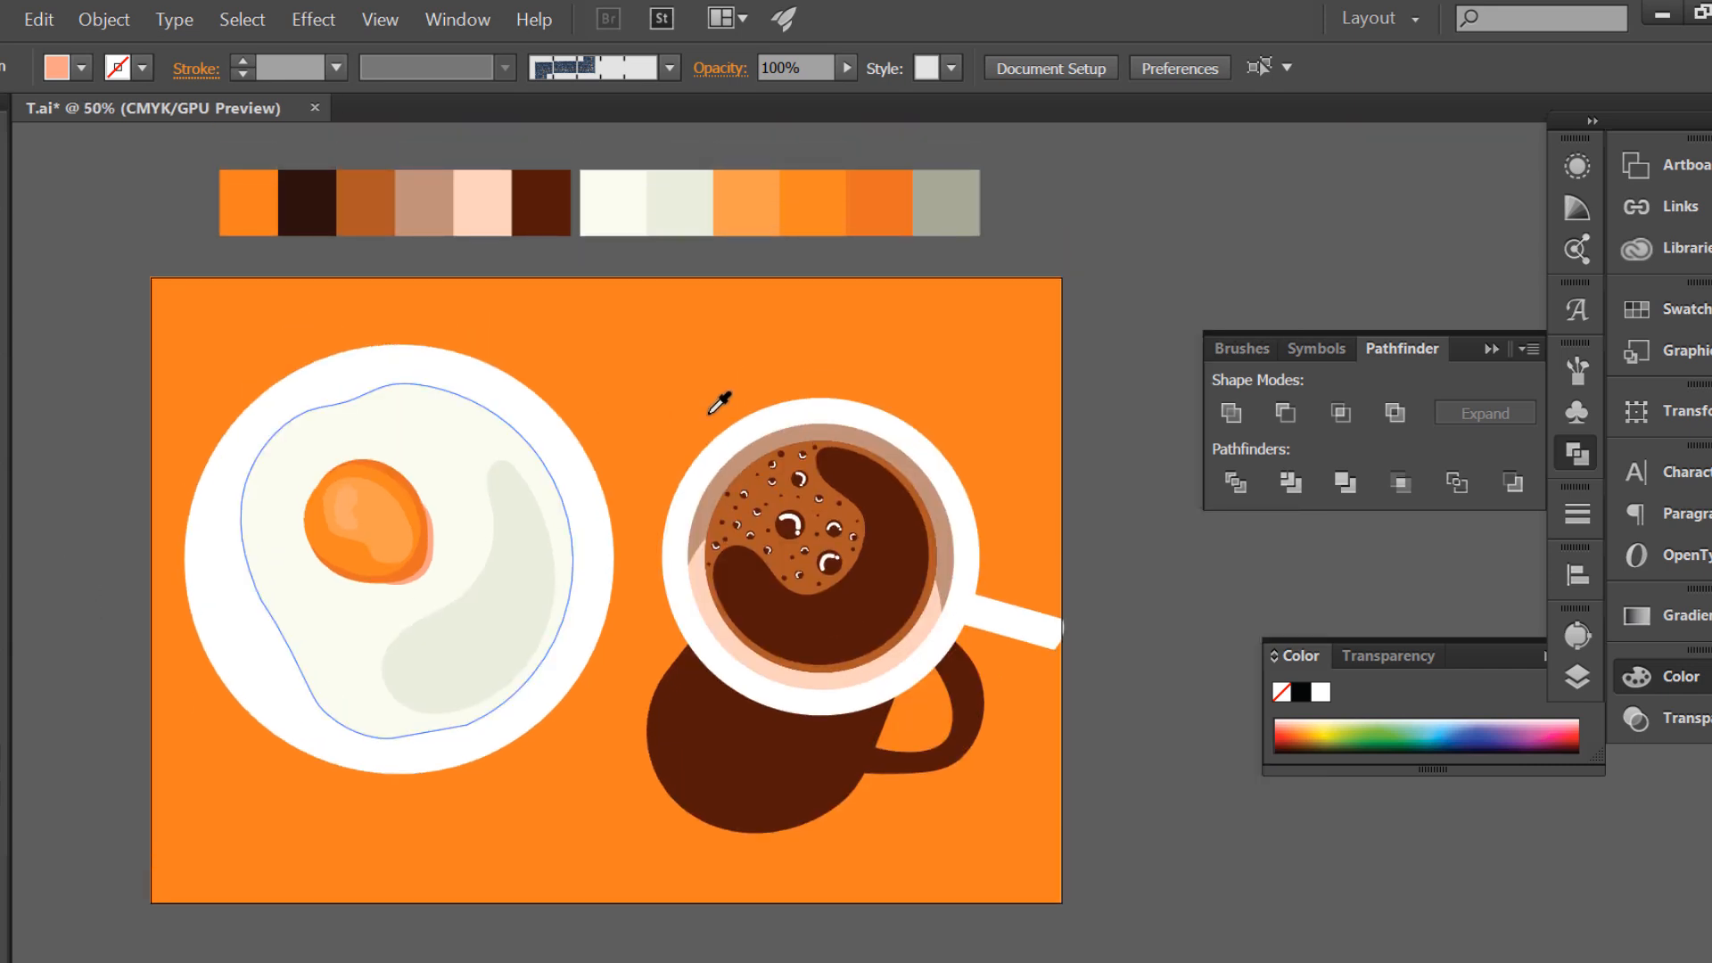
pyautogui.click(926, 203)
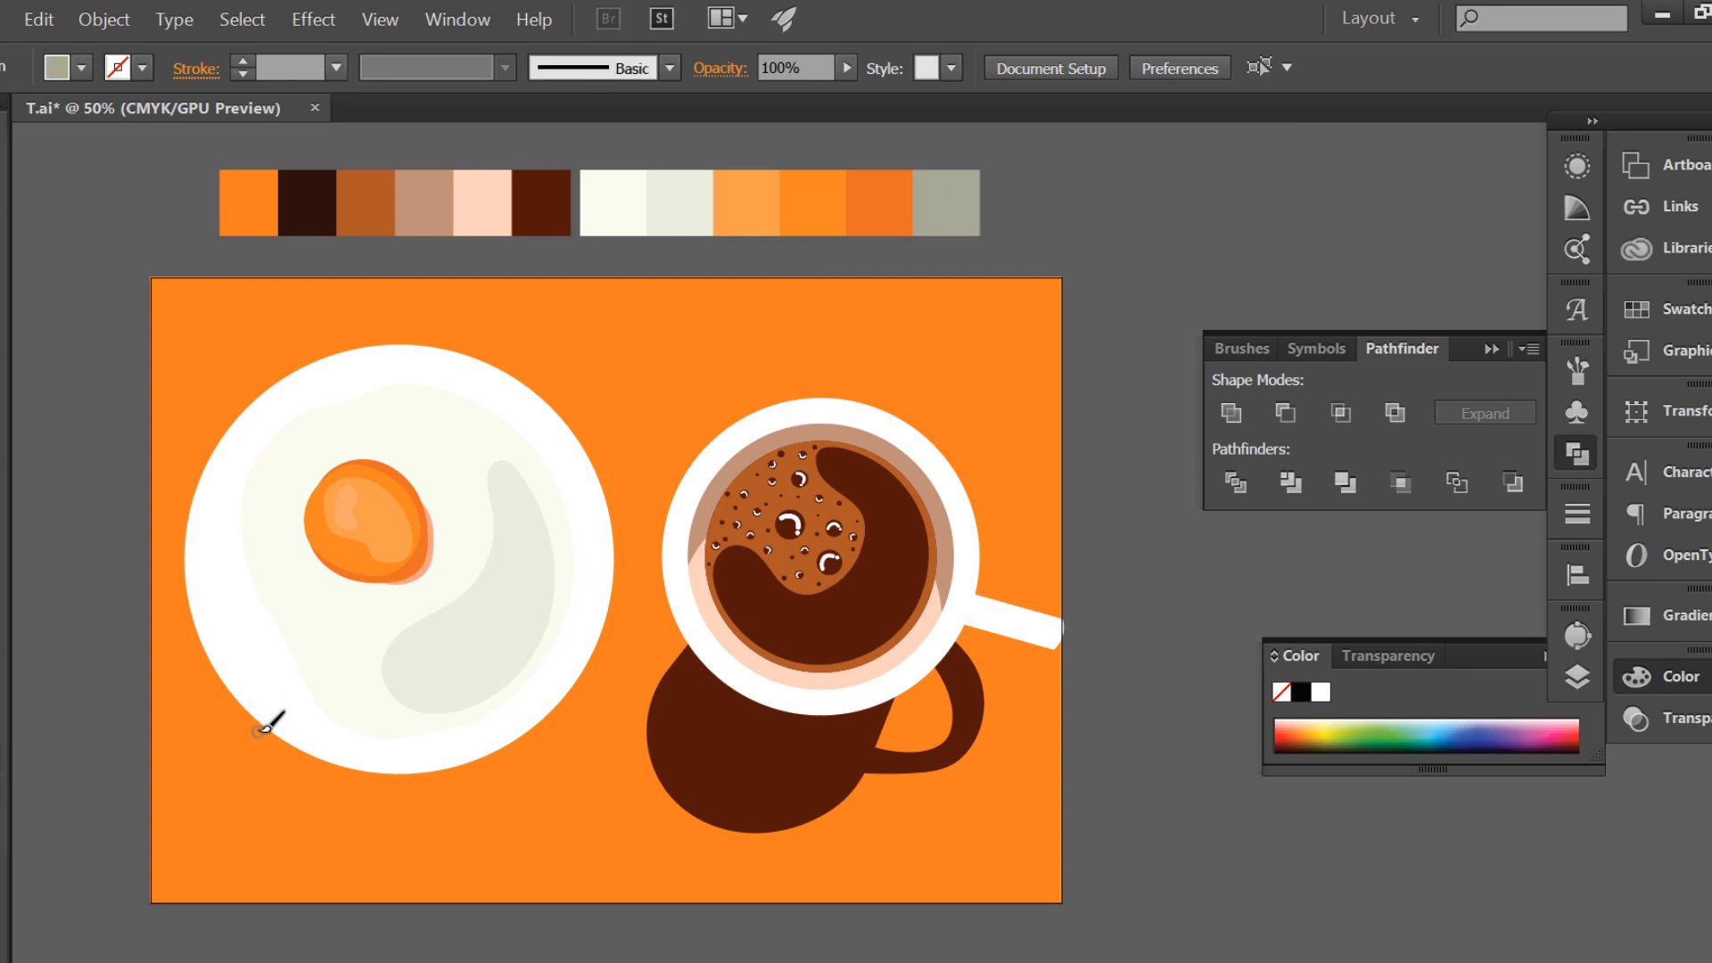
pyautogui.scroll(1, 384, 803)
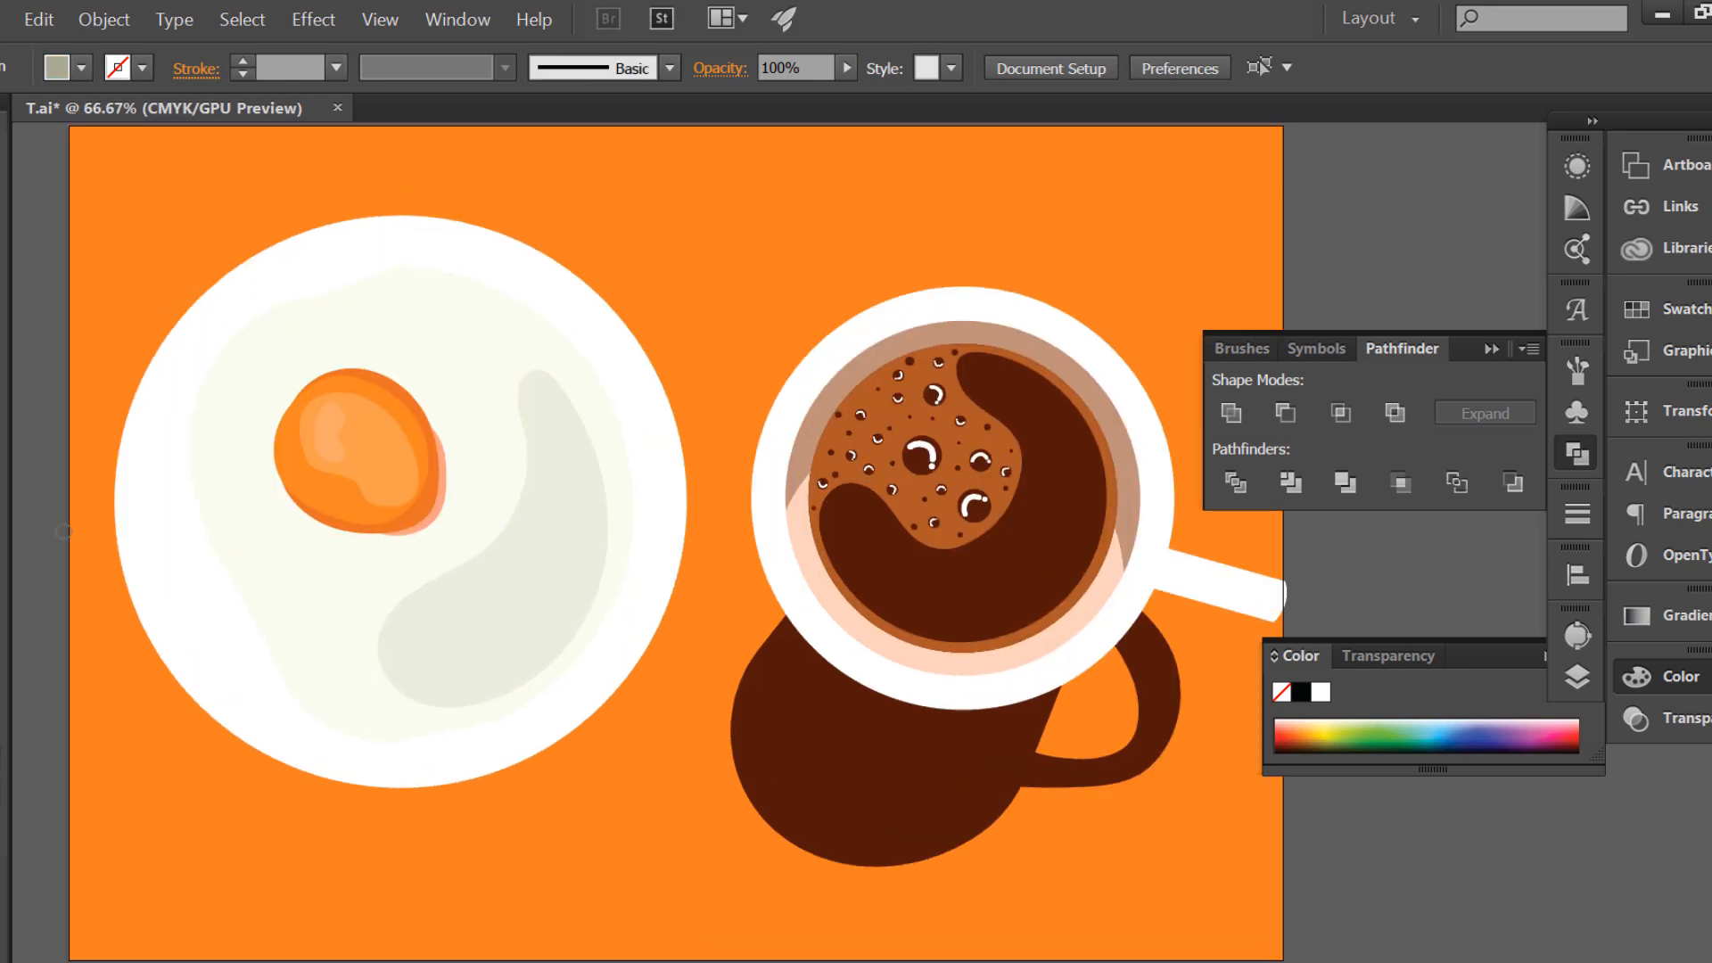
pyautogui.click(221, 557)
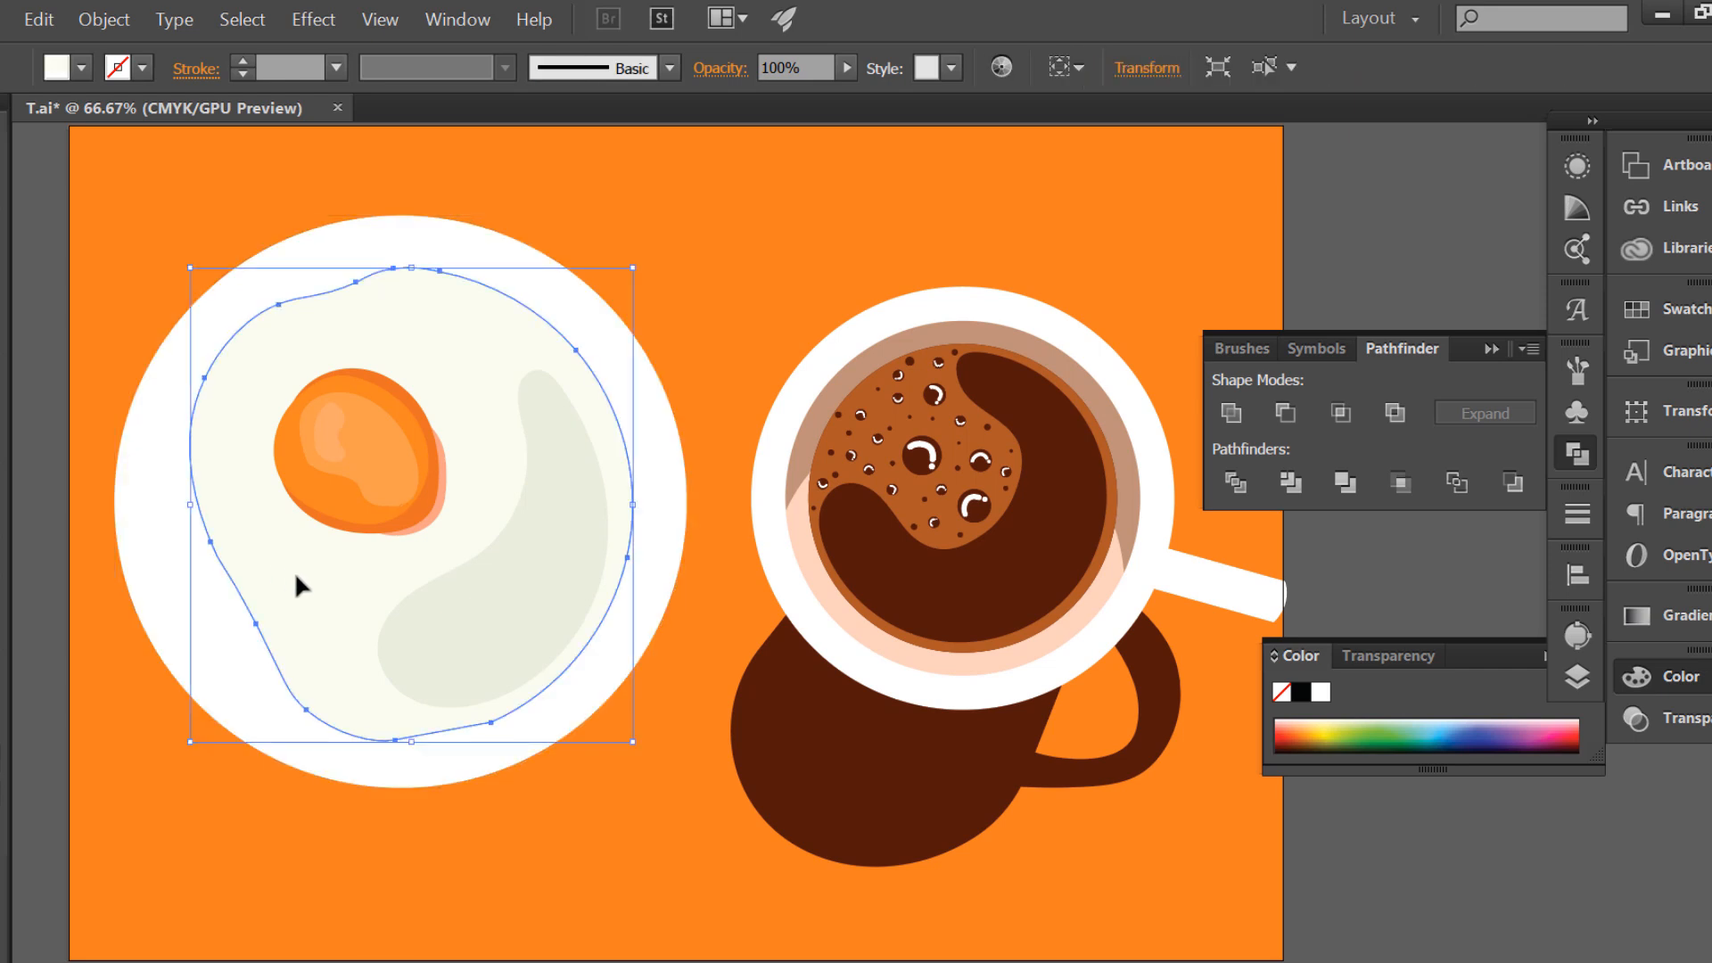
pyautogui.press('a')
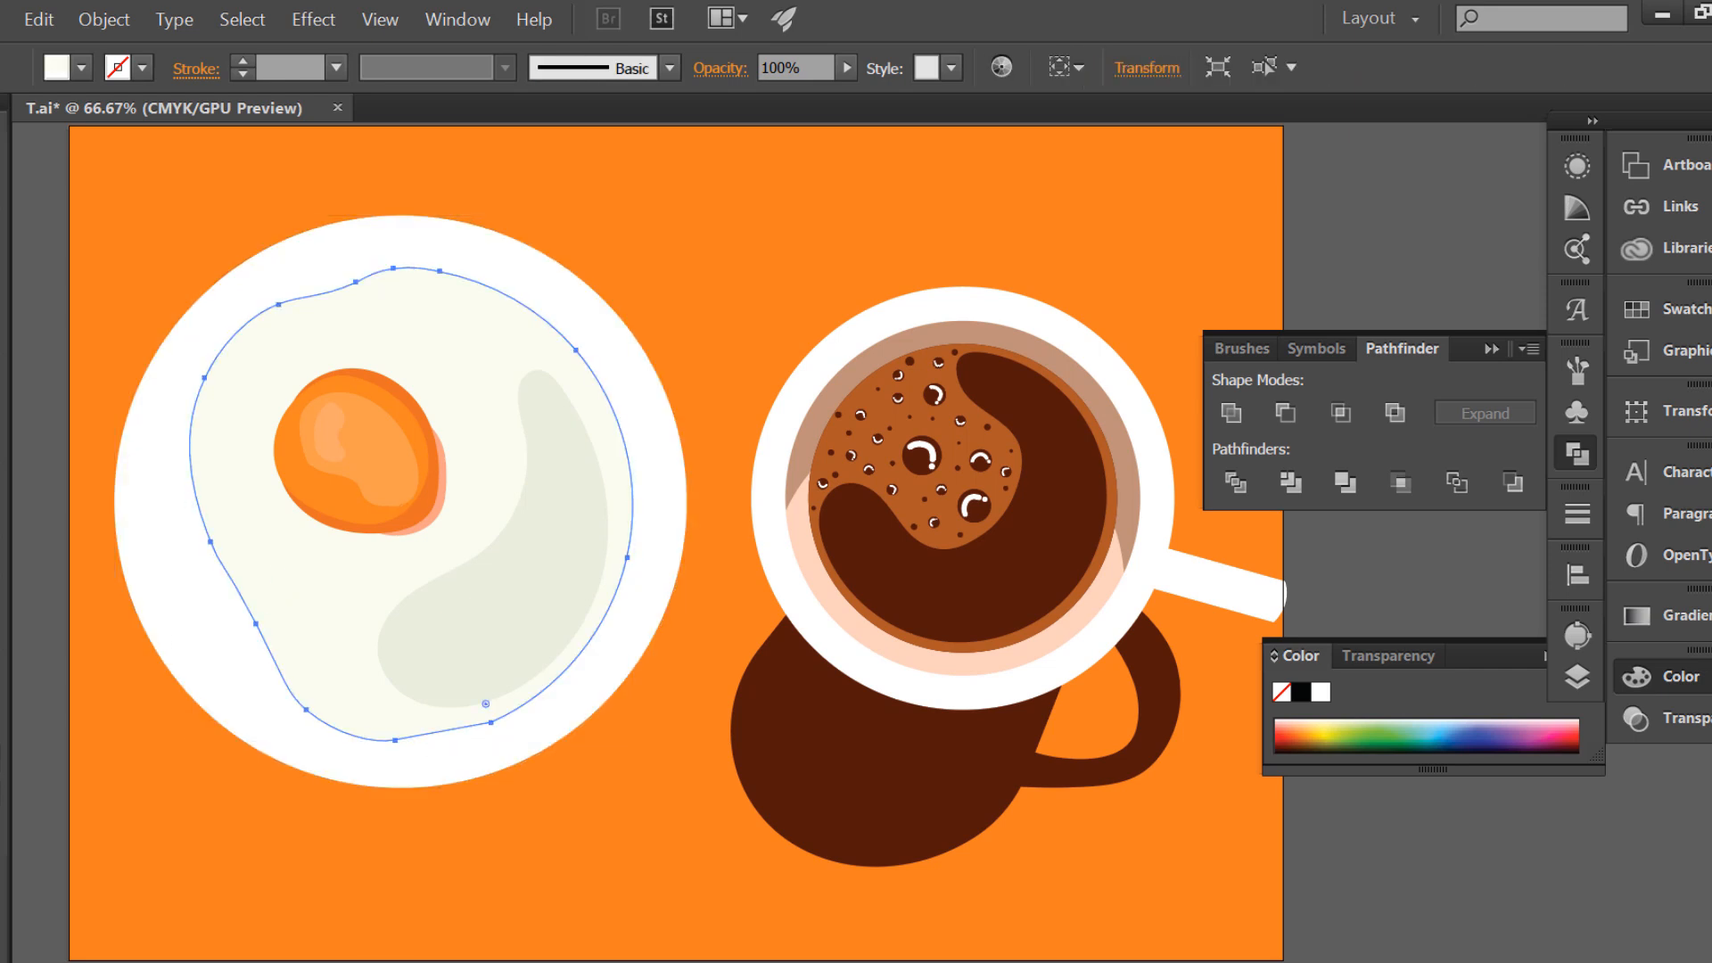
pyautogui.scroll(2, 1066, 339)
pyautogui.press('i')
pyautogui.click(1131, 141)
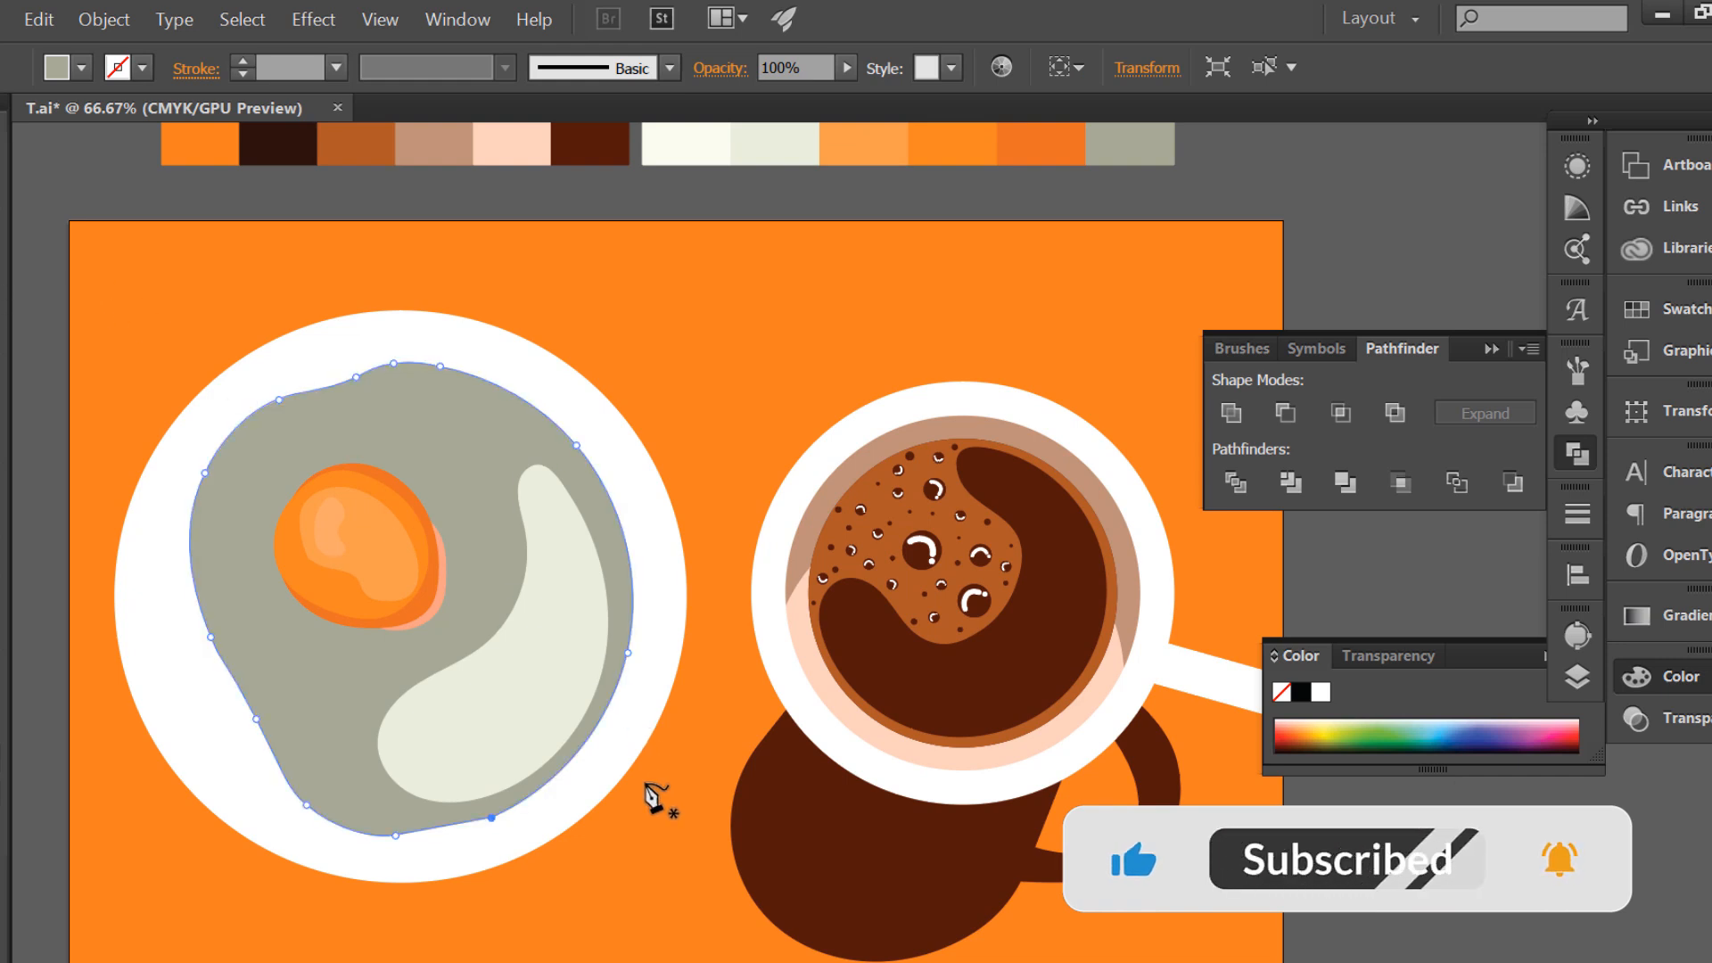
pyautogui.press('v')
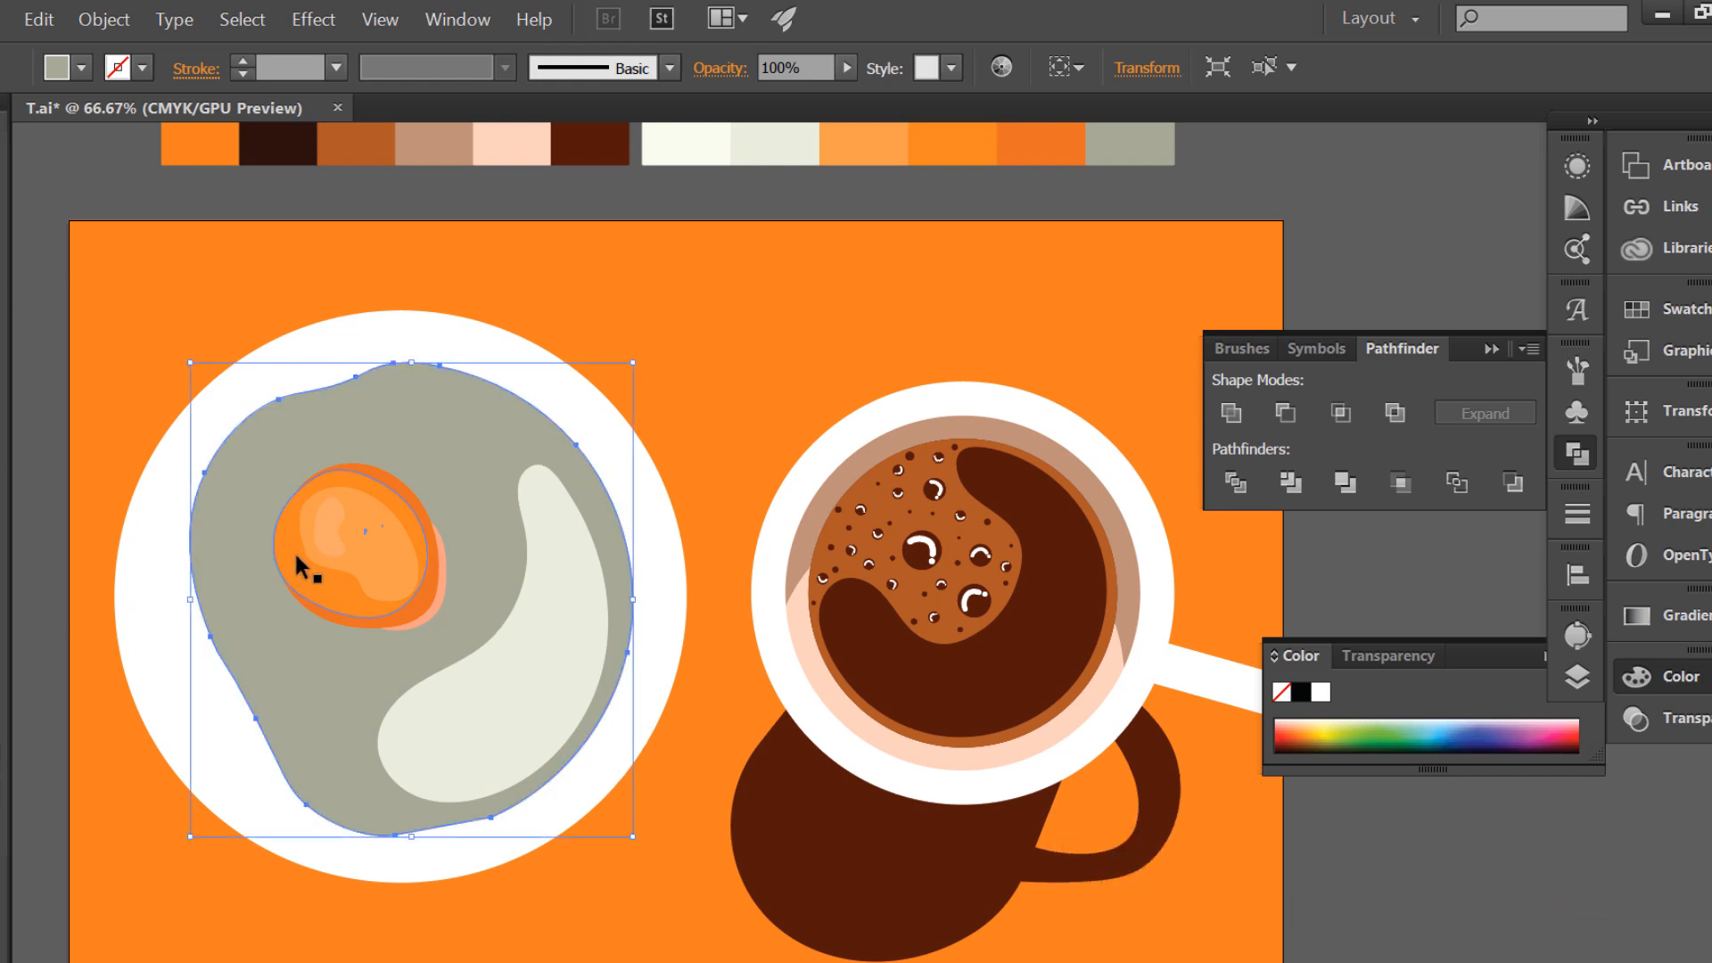
# - Offset the grey-green egg white copy slightly down and right, and send it to the back
pyautogui.hotkey('shift', 'Down')
pyautogui.hotkey('shift', 'Down')
pyautogui.press('Right')
pyautogui.press('Right')
pyautogui.press('Right')
pyautogui.press('Right')
pyautogui.press('Right')
pyautogui.press('Right')
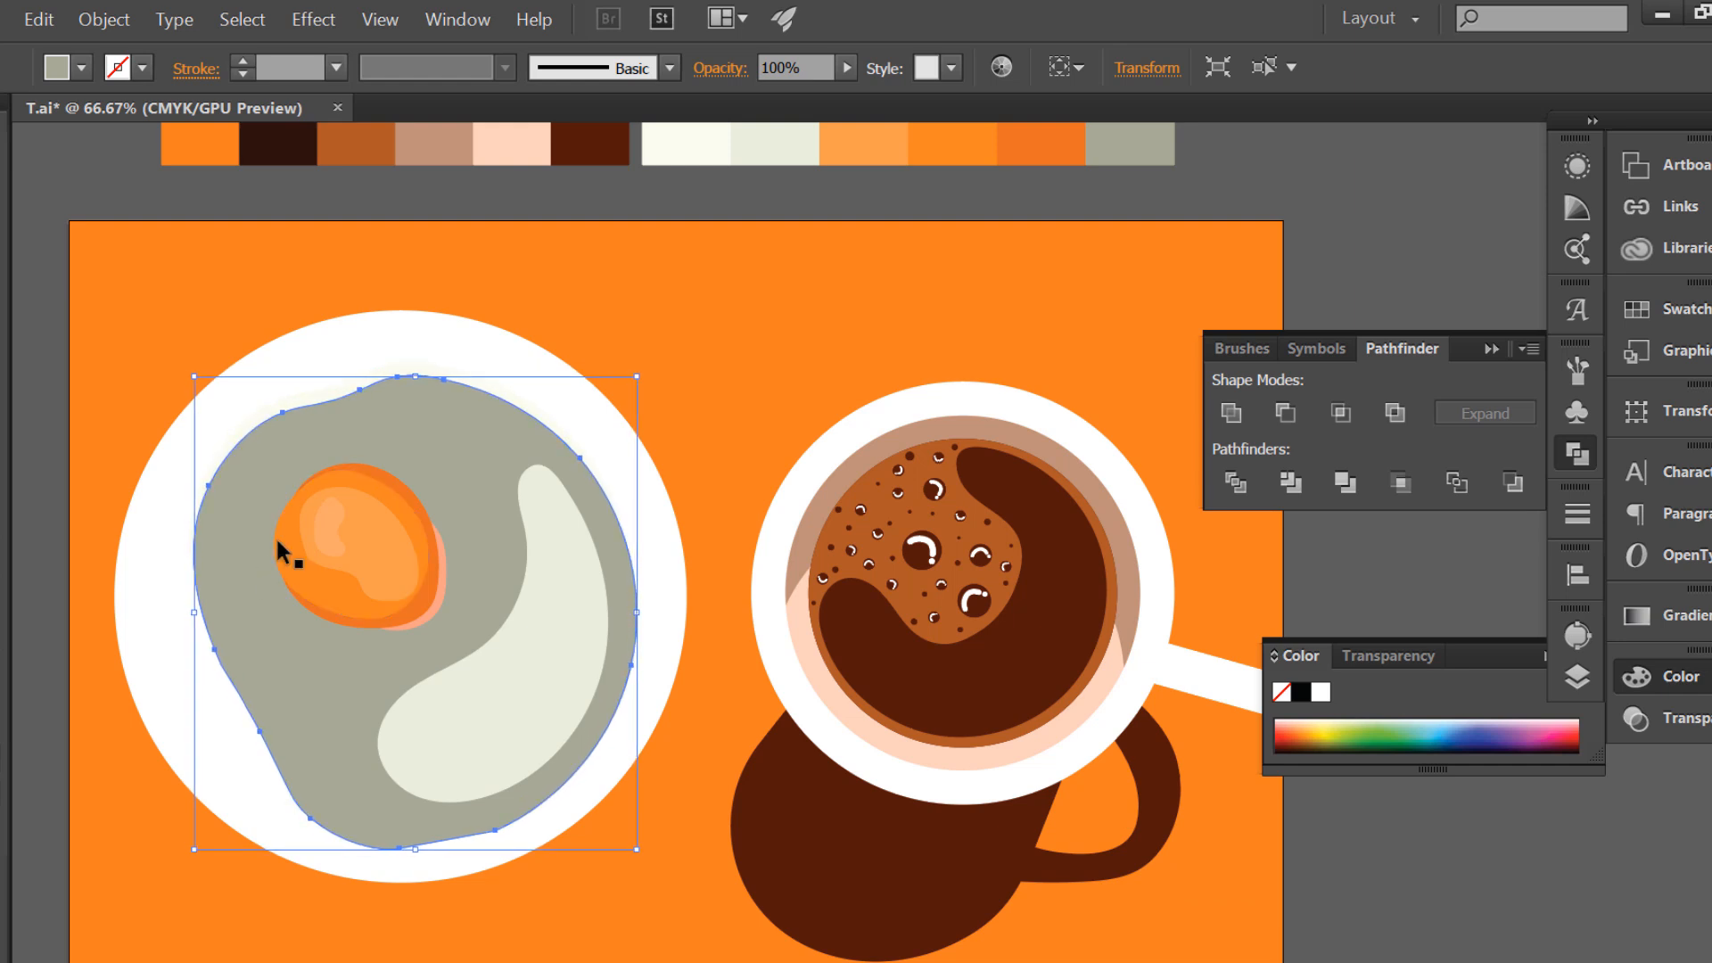
pyautogui.moveTo(257, 417)
pyautogui.mouseDown()
pyautogui.moveTo(244, 398)
pyautogui.moveTo(258, 413)
pyautogui.mouseUp()
pyautogui.rightClick(308, 418)
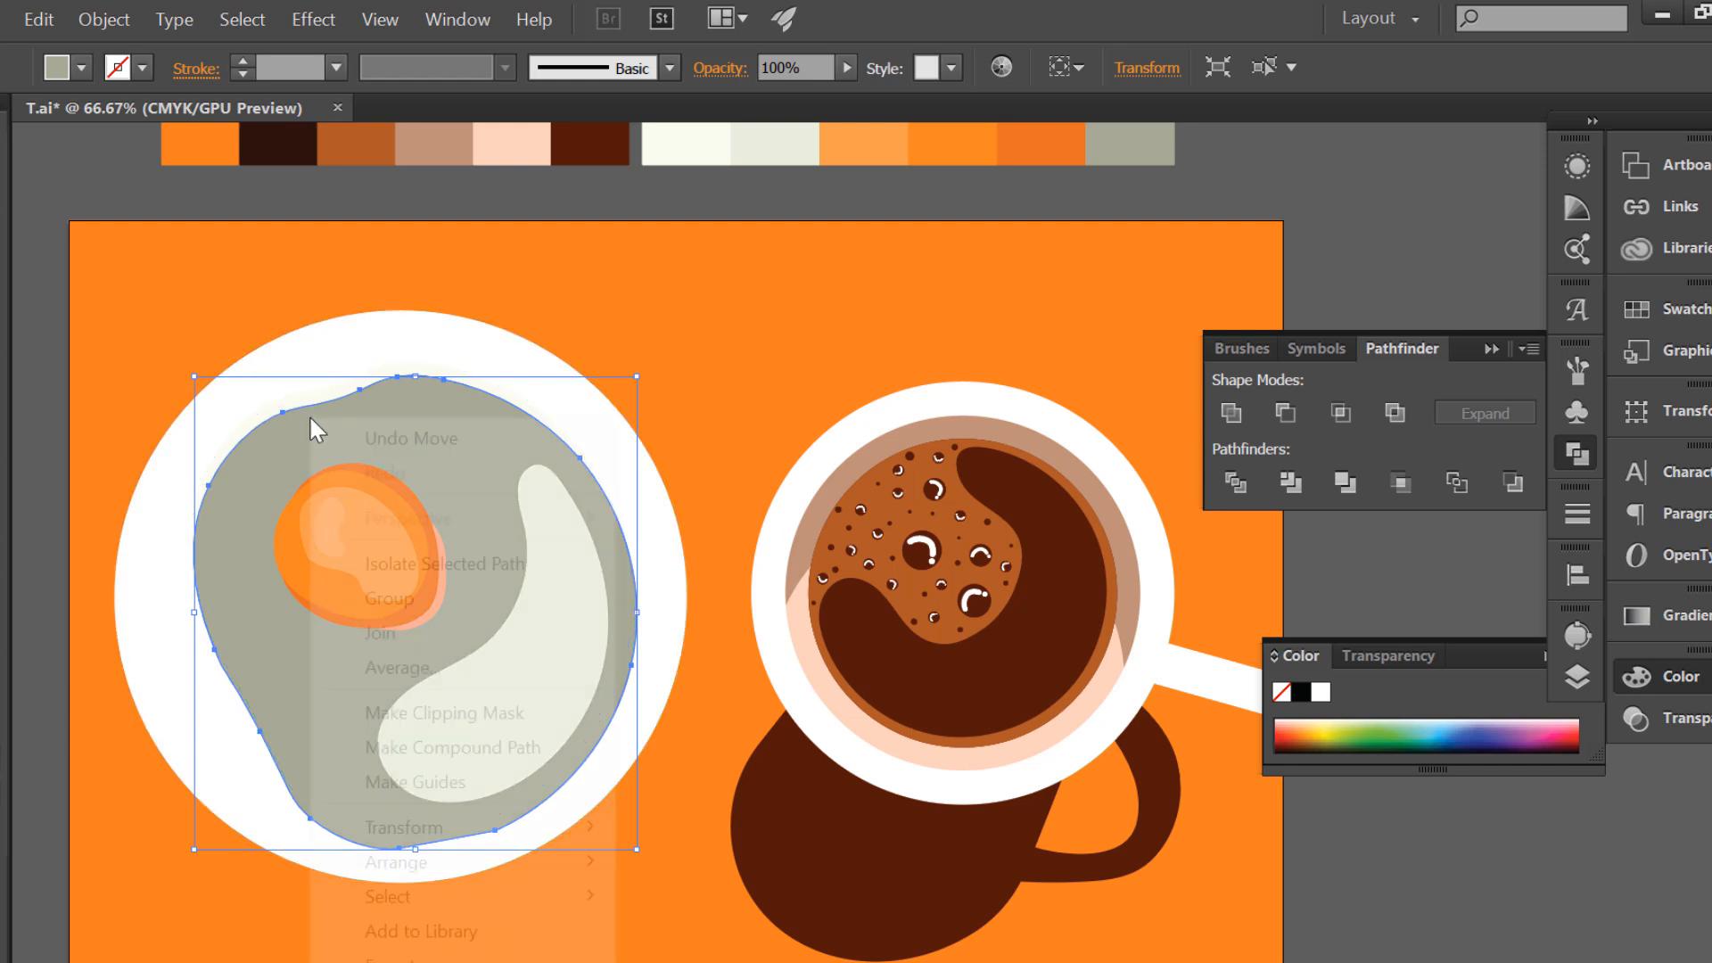
pyautogui.moveTo(464, 862)
pyautogui.click(714, 929)
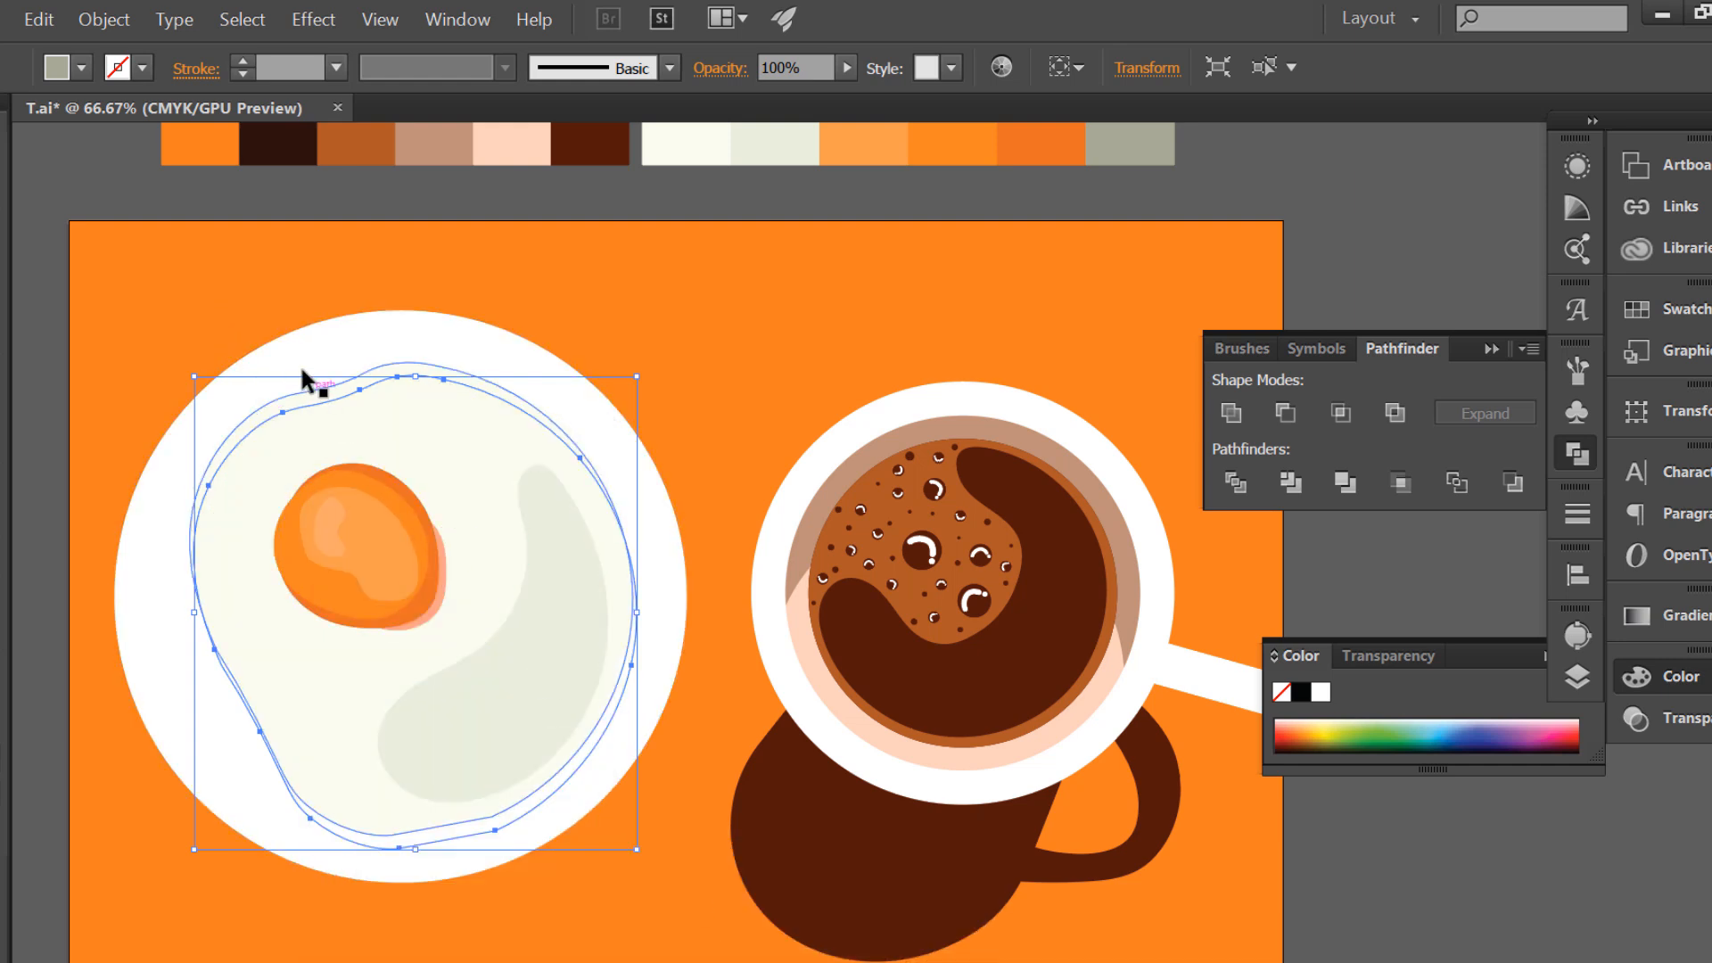
# - Unlock the background and rearrange the stacking so the grey-green copy lies above the plate and below the egg white
pyautogui.click(89, 182)
pyautogui.click(103, 19)
pyautogui.click(206, 227)
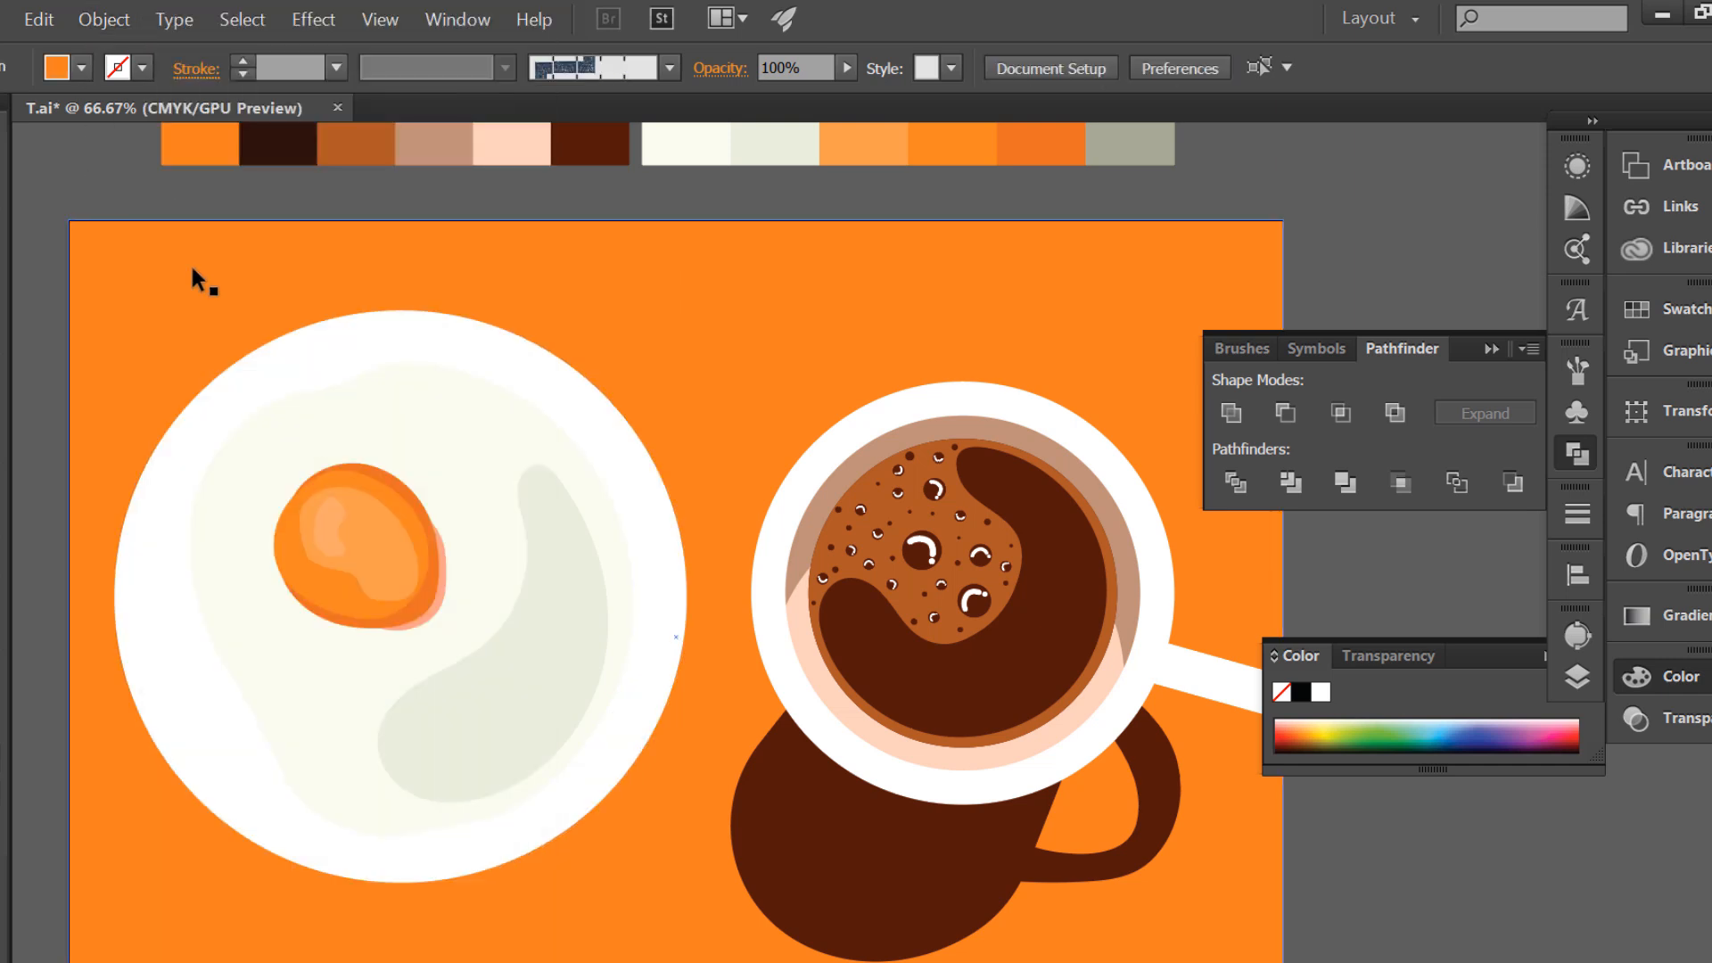
pyautogui.rightClick(396, 763)
pyautogui.moveTo(473, 538)
pyautogui.click(707, 644)
# - Nudge the grey-green shadow slightly up and left to leave a thin rim along the egg white's lower and right edges
pyautogui.click(115, 191)
pyautogui.click(535, 807)
pyautogui.press('Up')
pyautogui.press('Up')
pyautogui.press('Up')
pyautogui.press('Up')
pyautogui.press('Up')
pyautogui.press('Up')
pyautogui.press('Up')
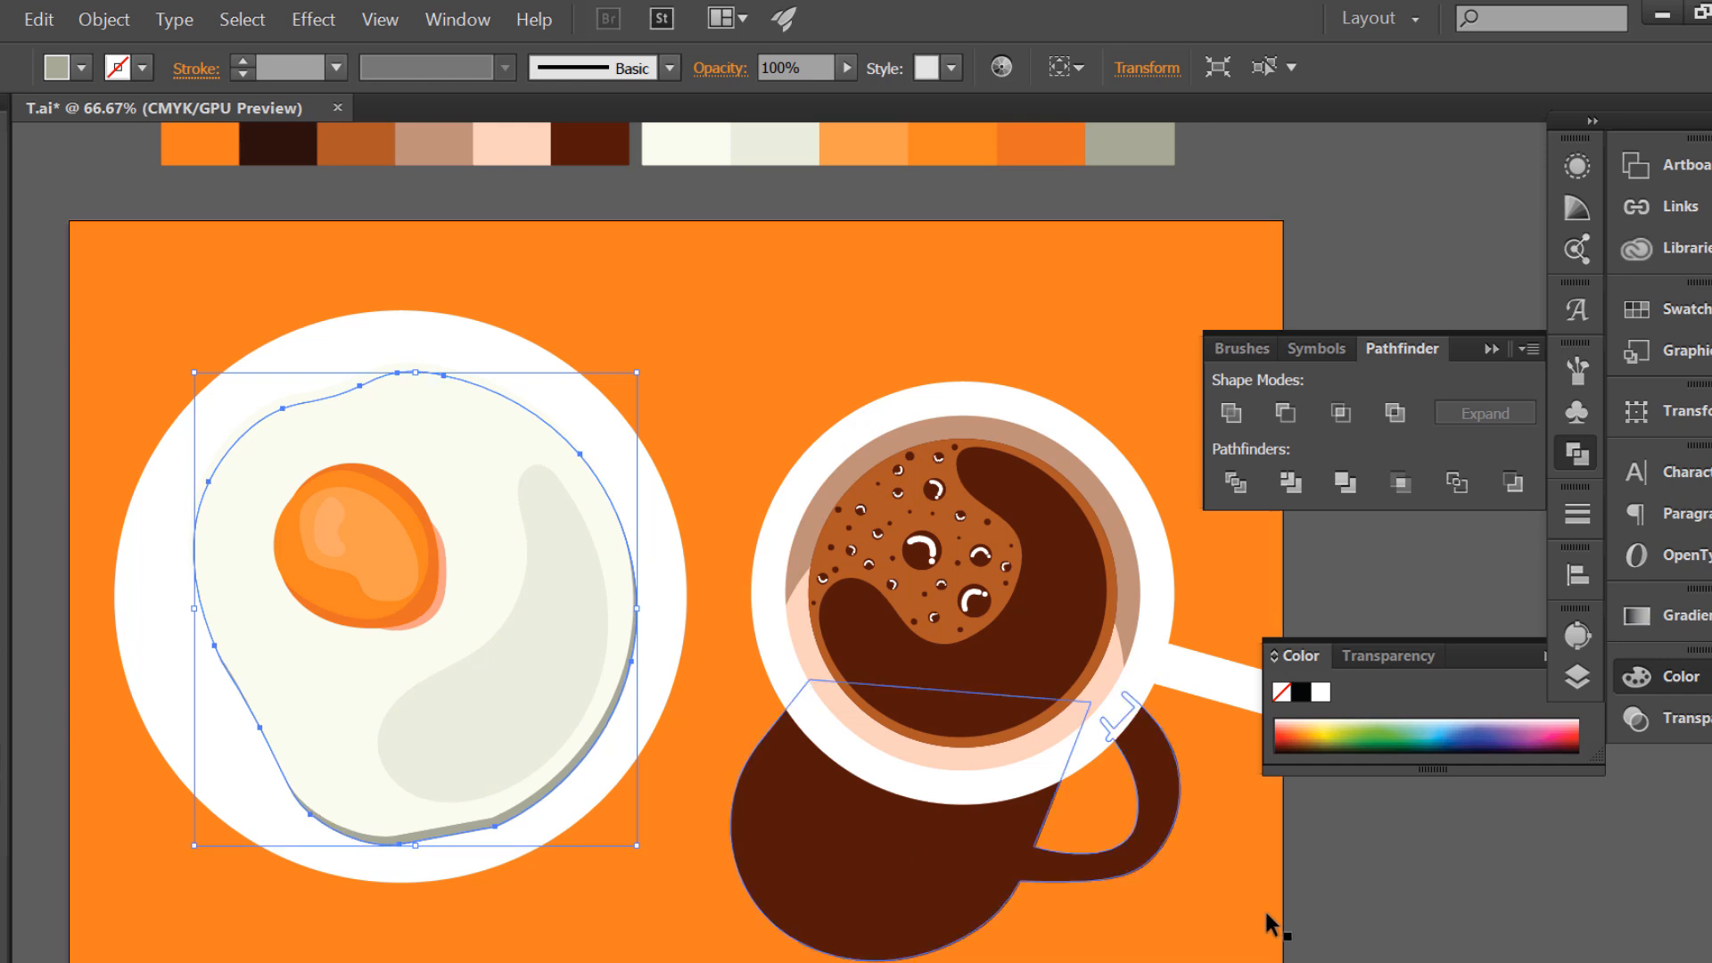
pyautogui.click(1311, 896)
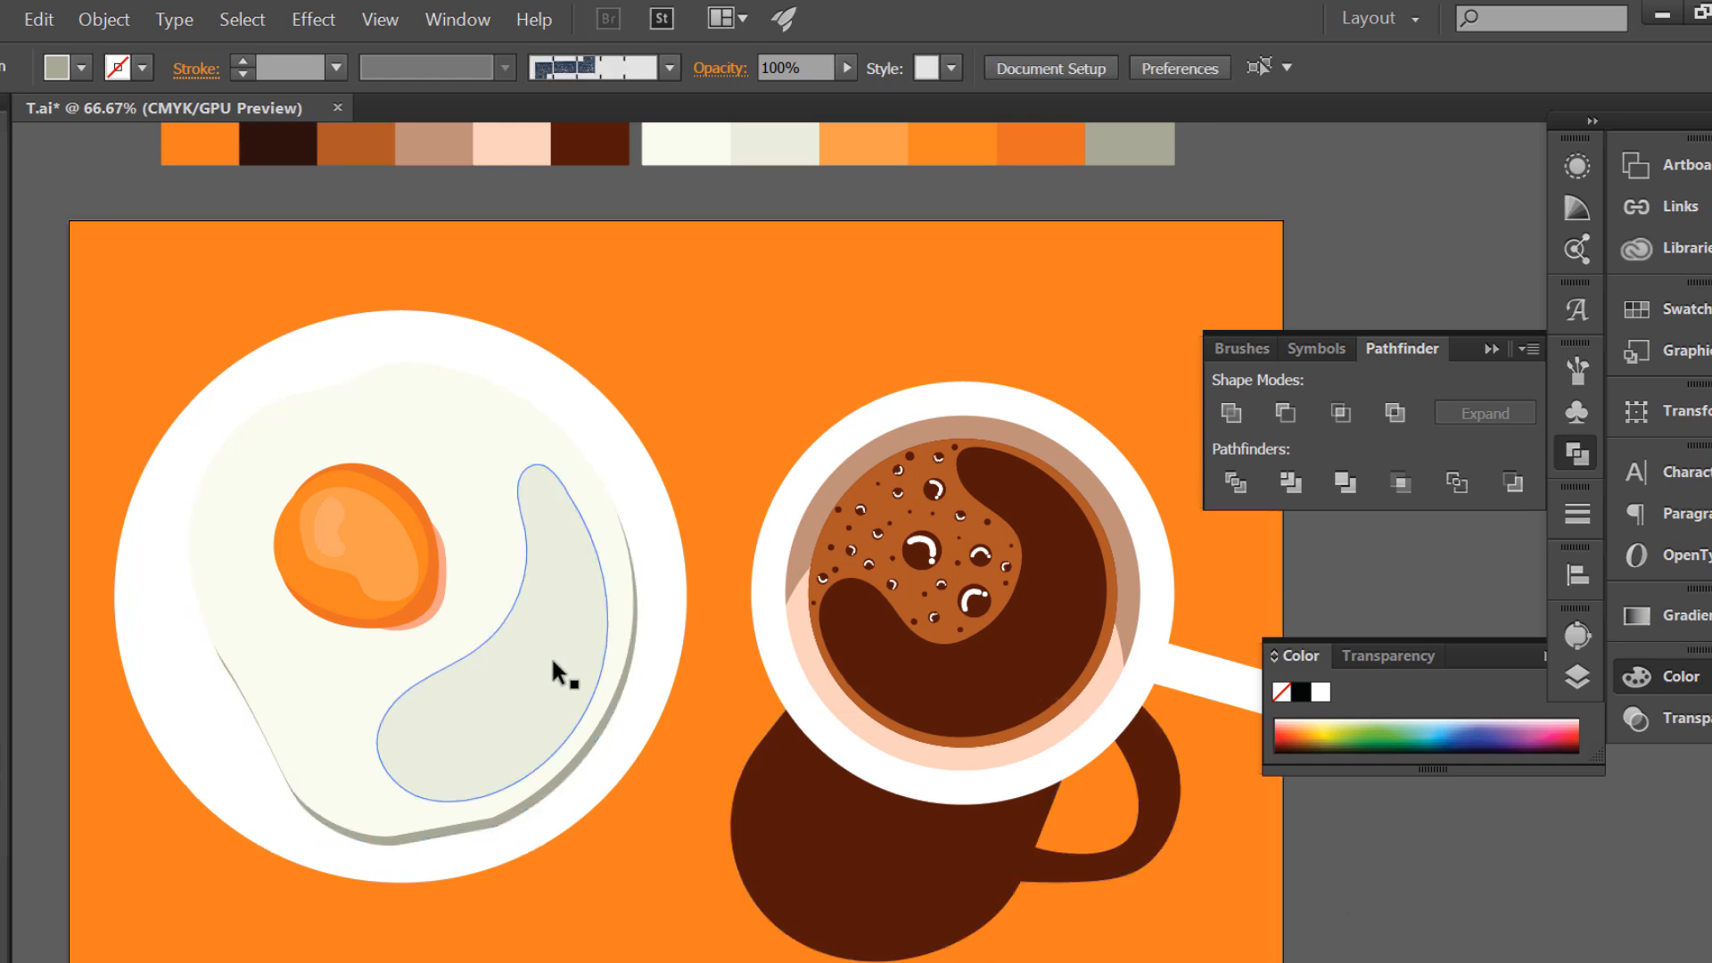
pyautogui.click(486, 828)
pyautogui.press('Left')
pyautogui.press('Left')
pyautogui.press('Left')
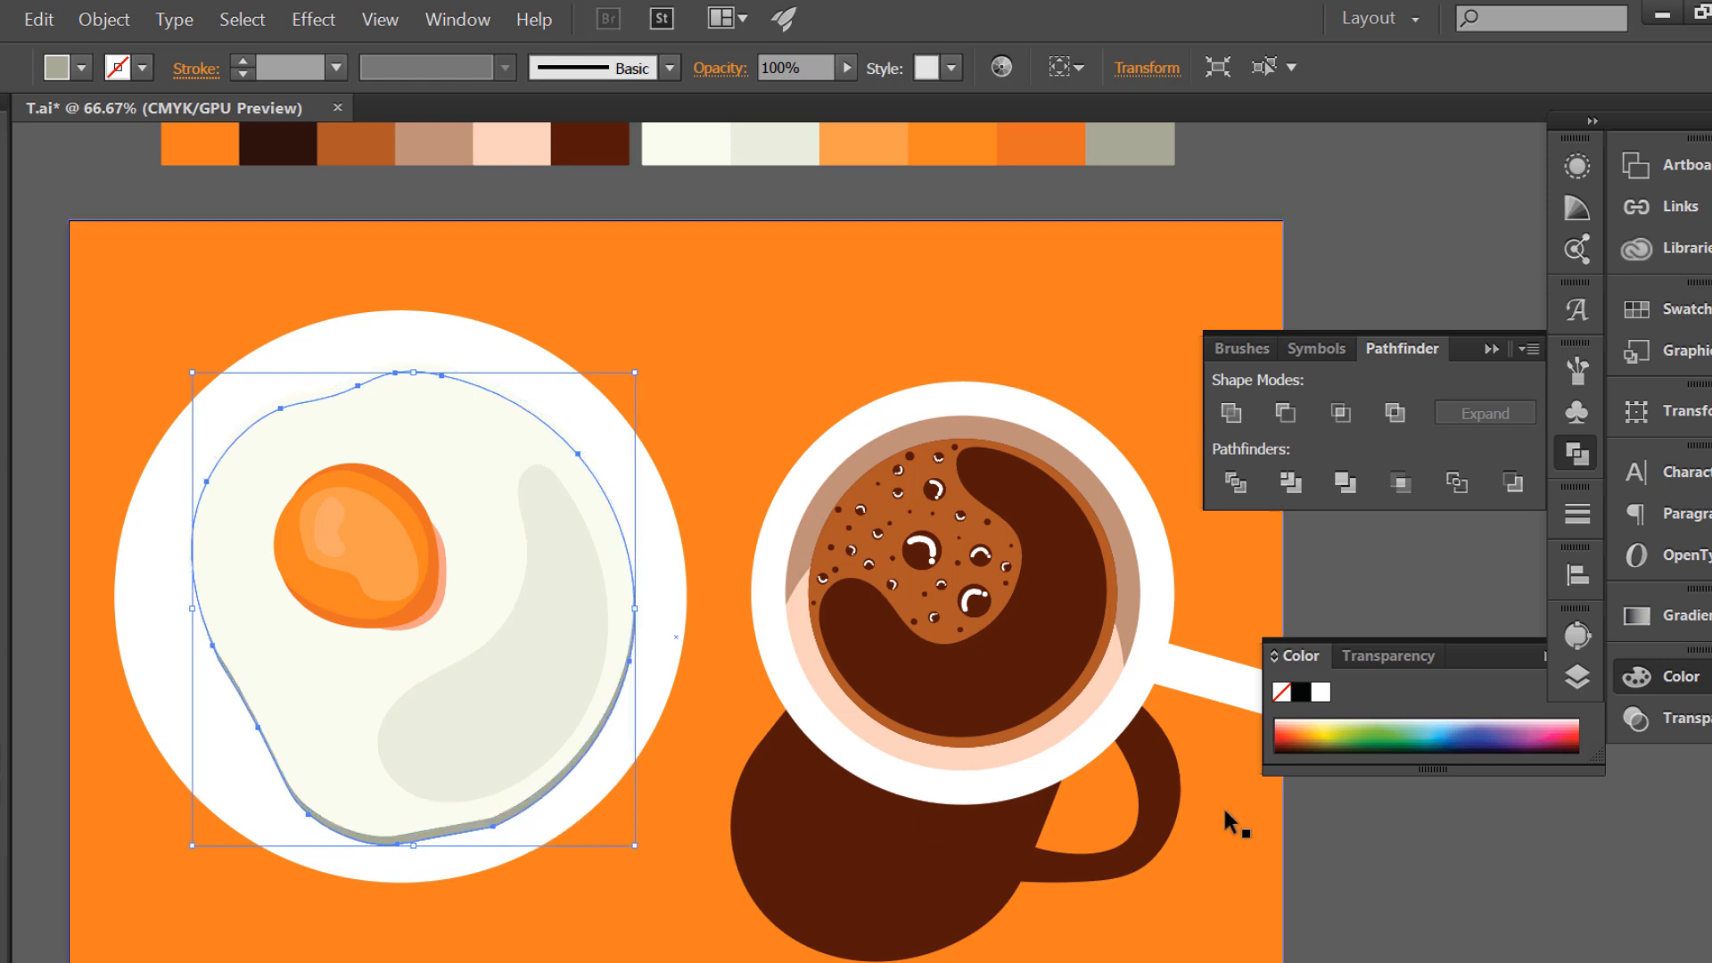
pyautogui.click(1397, 826)
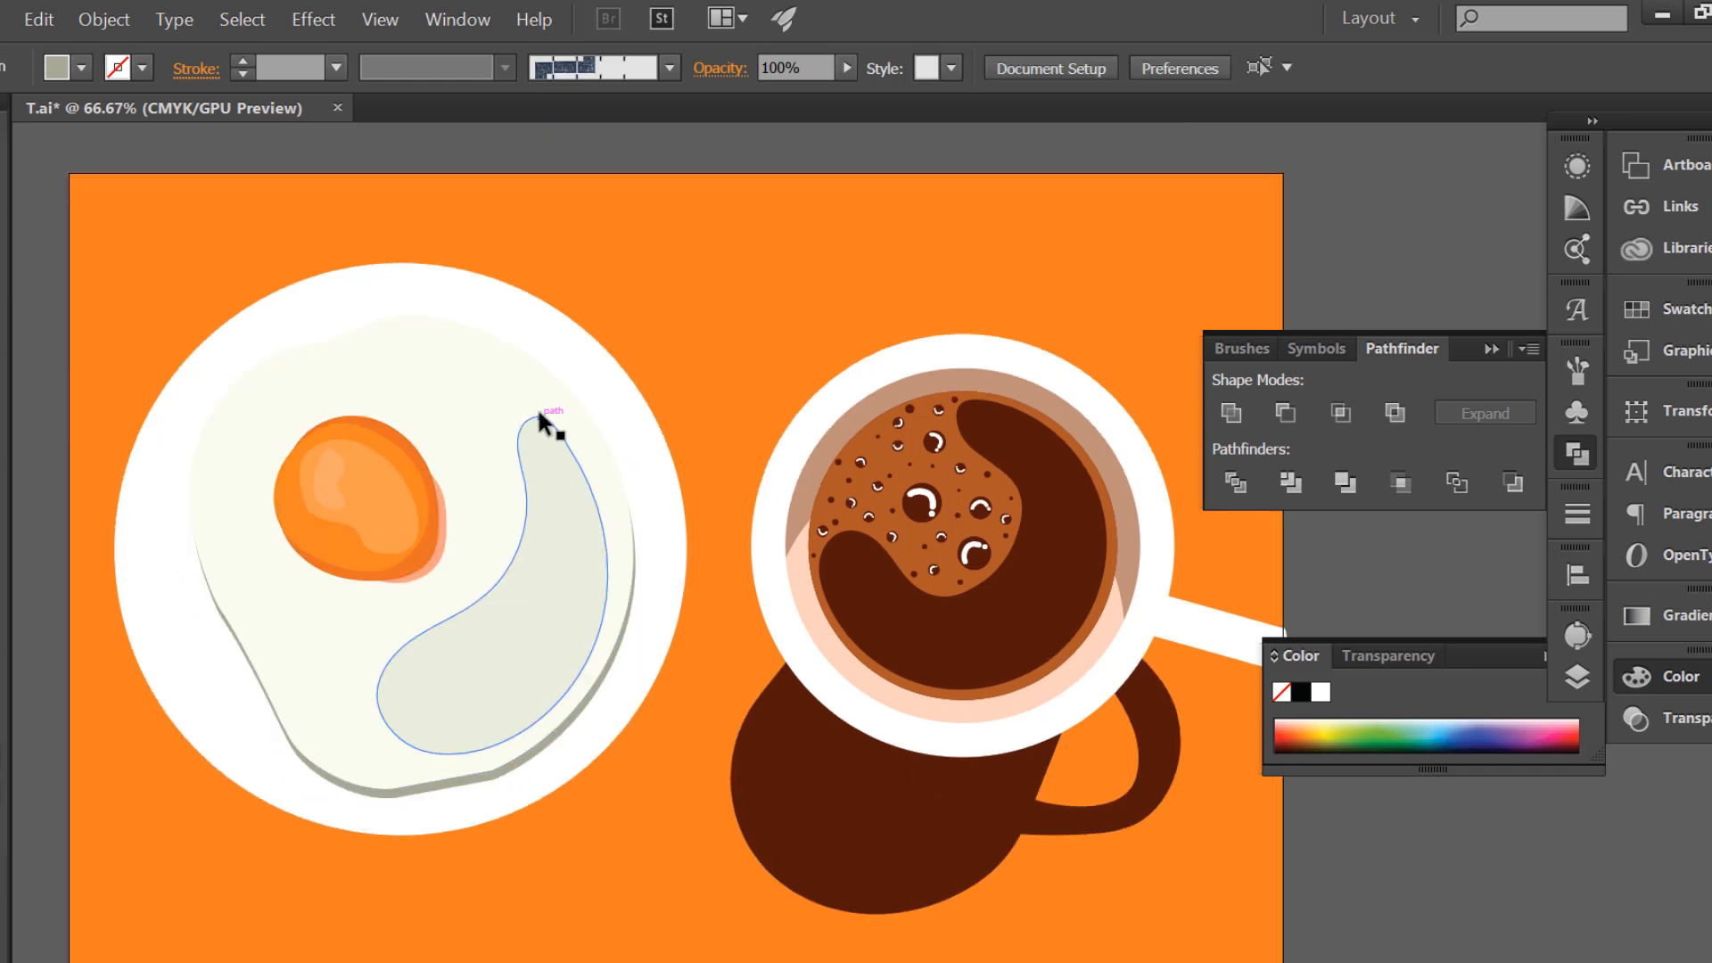
pyautogui.scroll(-1, 537, 409)
pyautogui.scroll(1, 273, 423)
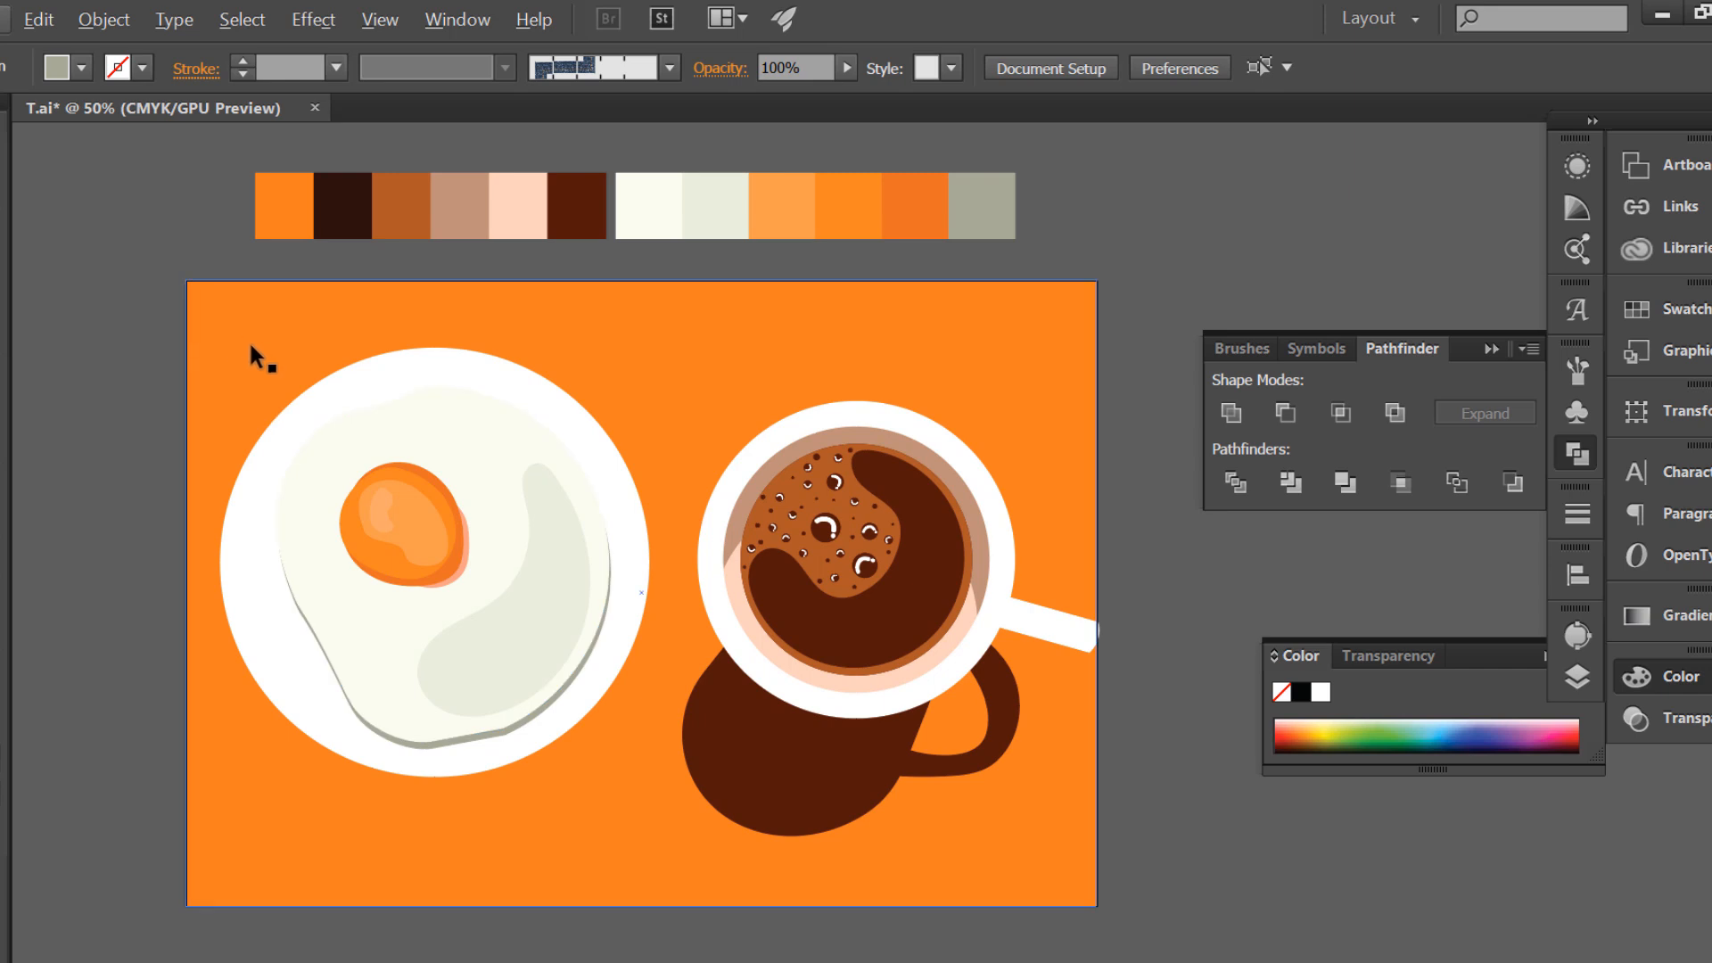
pyautogui.click(273, 339)
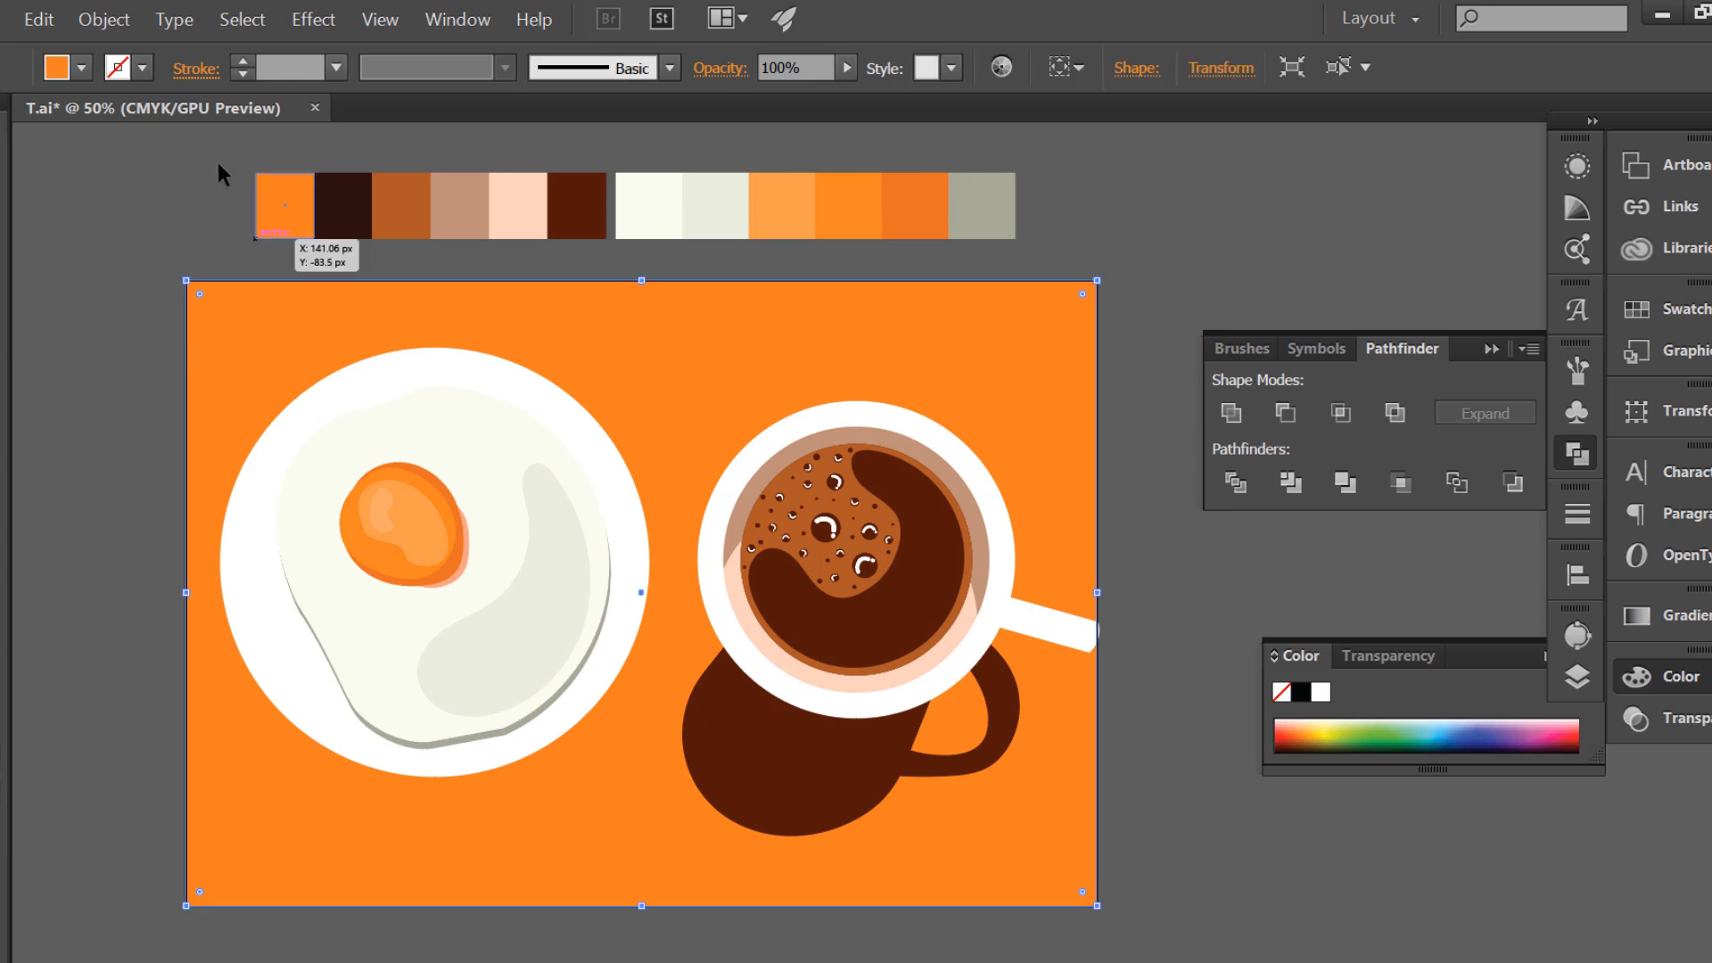
pyautogui.click(24, 286)
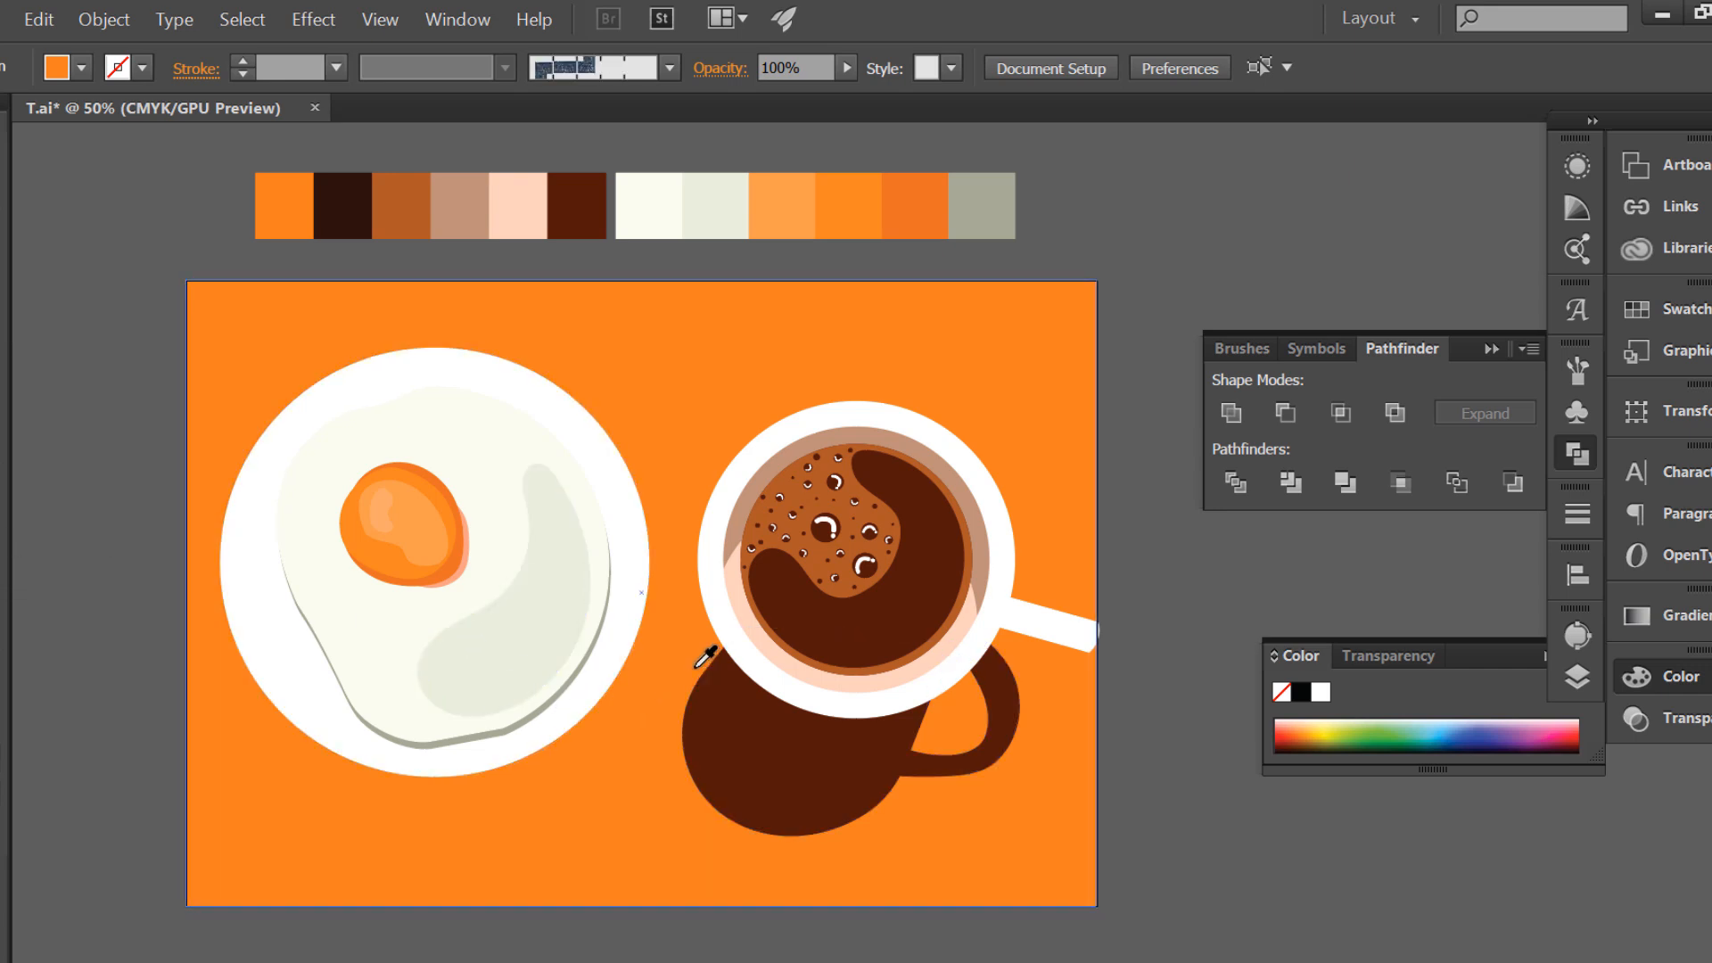
# - Sample the plate's white, darken the fill to a light grey, and paint a large rounded shadow over the plate's lower-right part
pyautogui.click(576, 693)
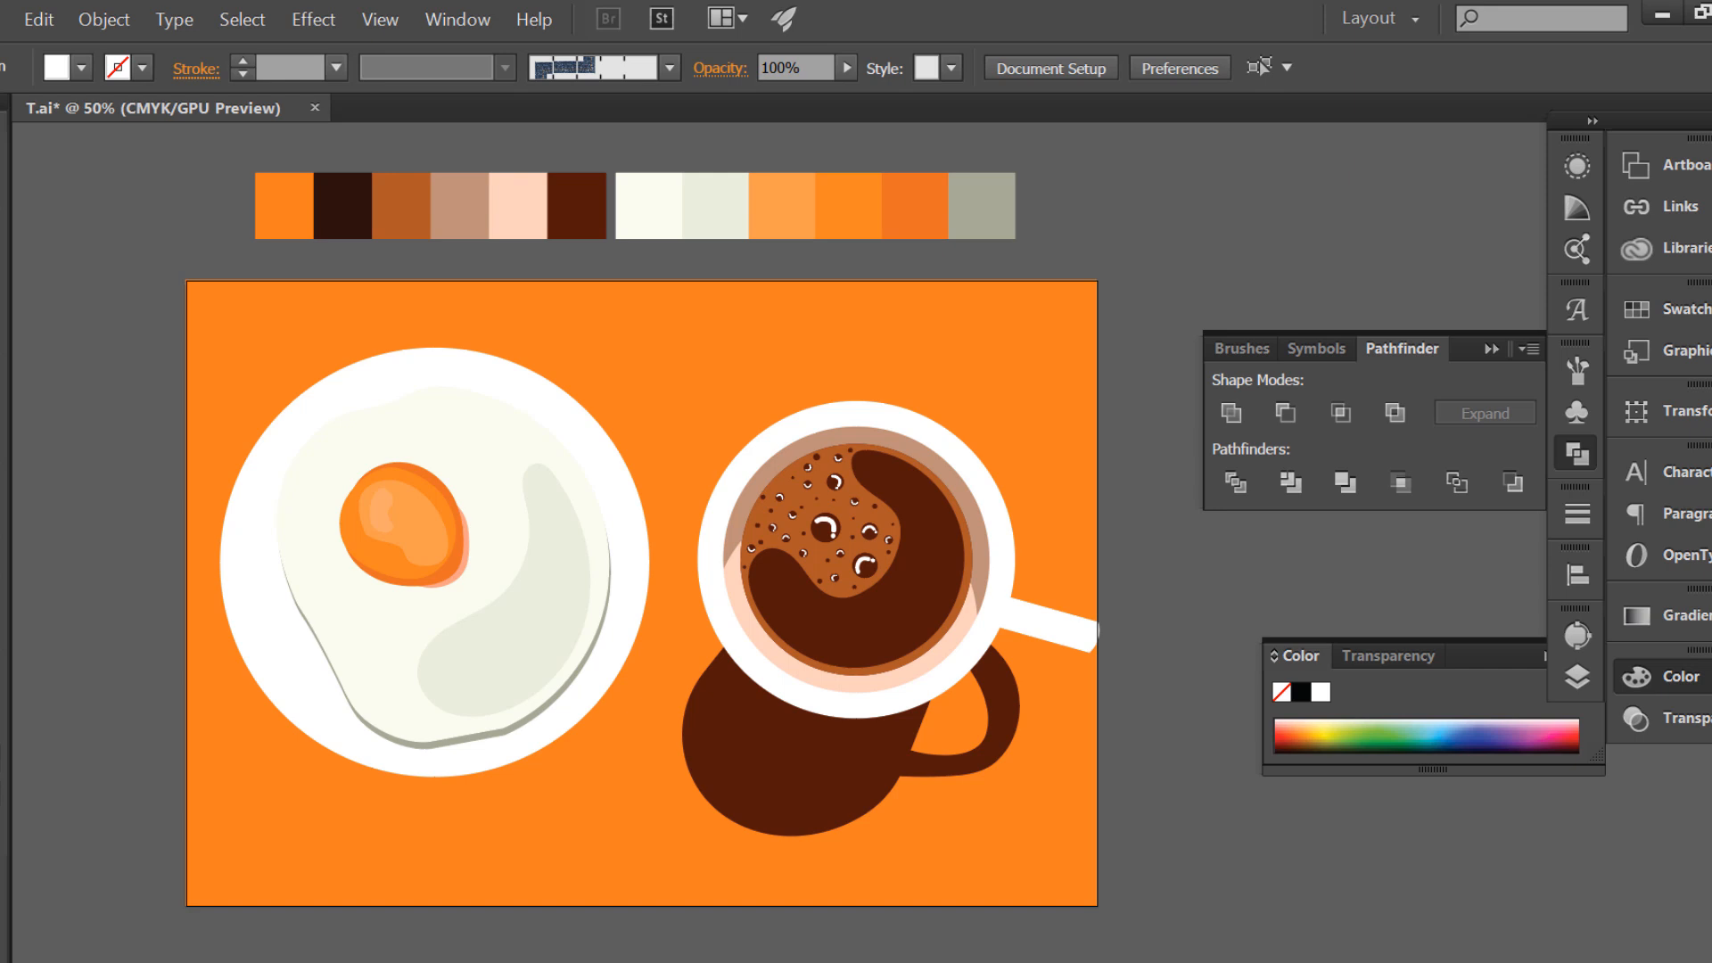
pyautogui.doubleClick(2, 765)
pyautogui.moveTo(1029, 281)
pyautogui.mouseDown()
pyautogui.moveTo(1024, 319)
pyautogui.moveTo(1019, 305)
pyautogui.mouseUp()
pyautogui.press('Return')
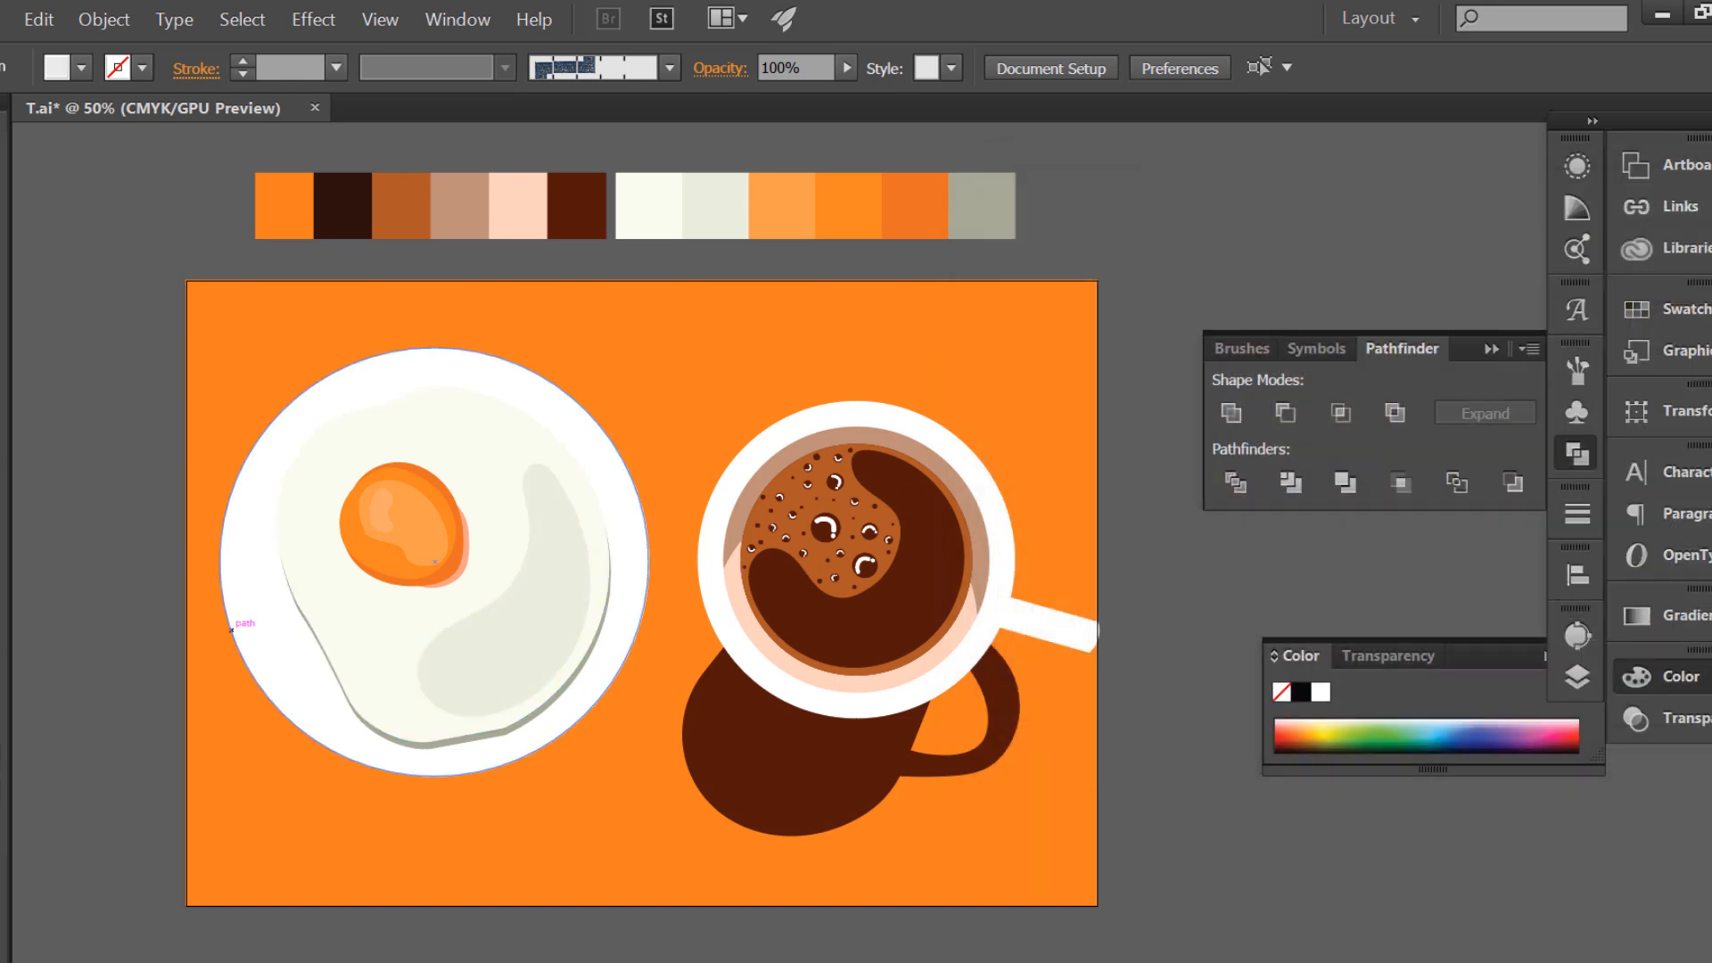
pyautogui.moveTo(294, 676)
pyautogui.mouseDown()
pyautogui.moveTo(369, 809)
pyautogui.moveTo(504, 826)
pyautogui.moveTo(576, 783)
pyautogui.moveTo(630, 713)
pyautogui.moveTo(655, 636)
pyautogui.moveTo(642, 580)
pyautogui.moveTo(566, 512)
pyautogui.moveTo(436, 512)
pyautogui.moveTo(322, 604)
pyautogui.moveTo(305, 681)
pyautogui.mouseUp()
# - Release the light grey plate shadow's compound path and unite it into one solid shape
pyautogui.click(350, 567)
pyautogui.rightClick(351, 571)
pyautogui.click(551, 761)
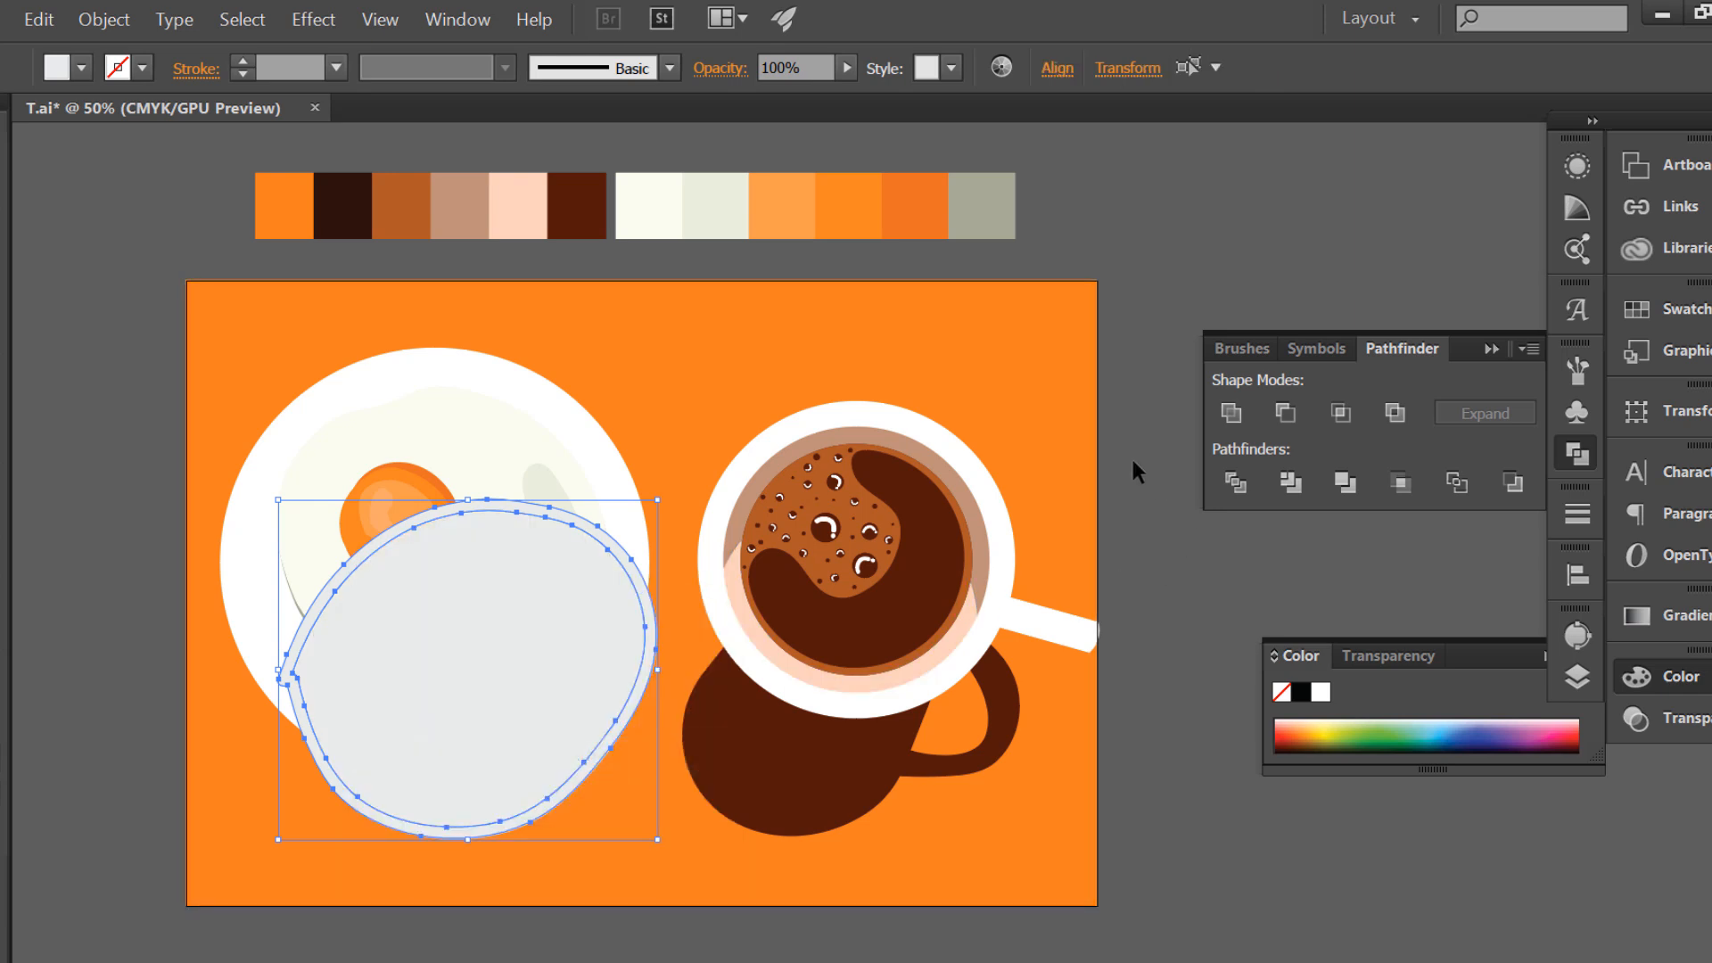
# - Send the grey plate shadow and the orange background behind the plate, and shift the shadow slightly right
pyautogui.keyDown('shift'); pyautogui.click(1026, 412); pyautogui.keyUp('shift')
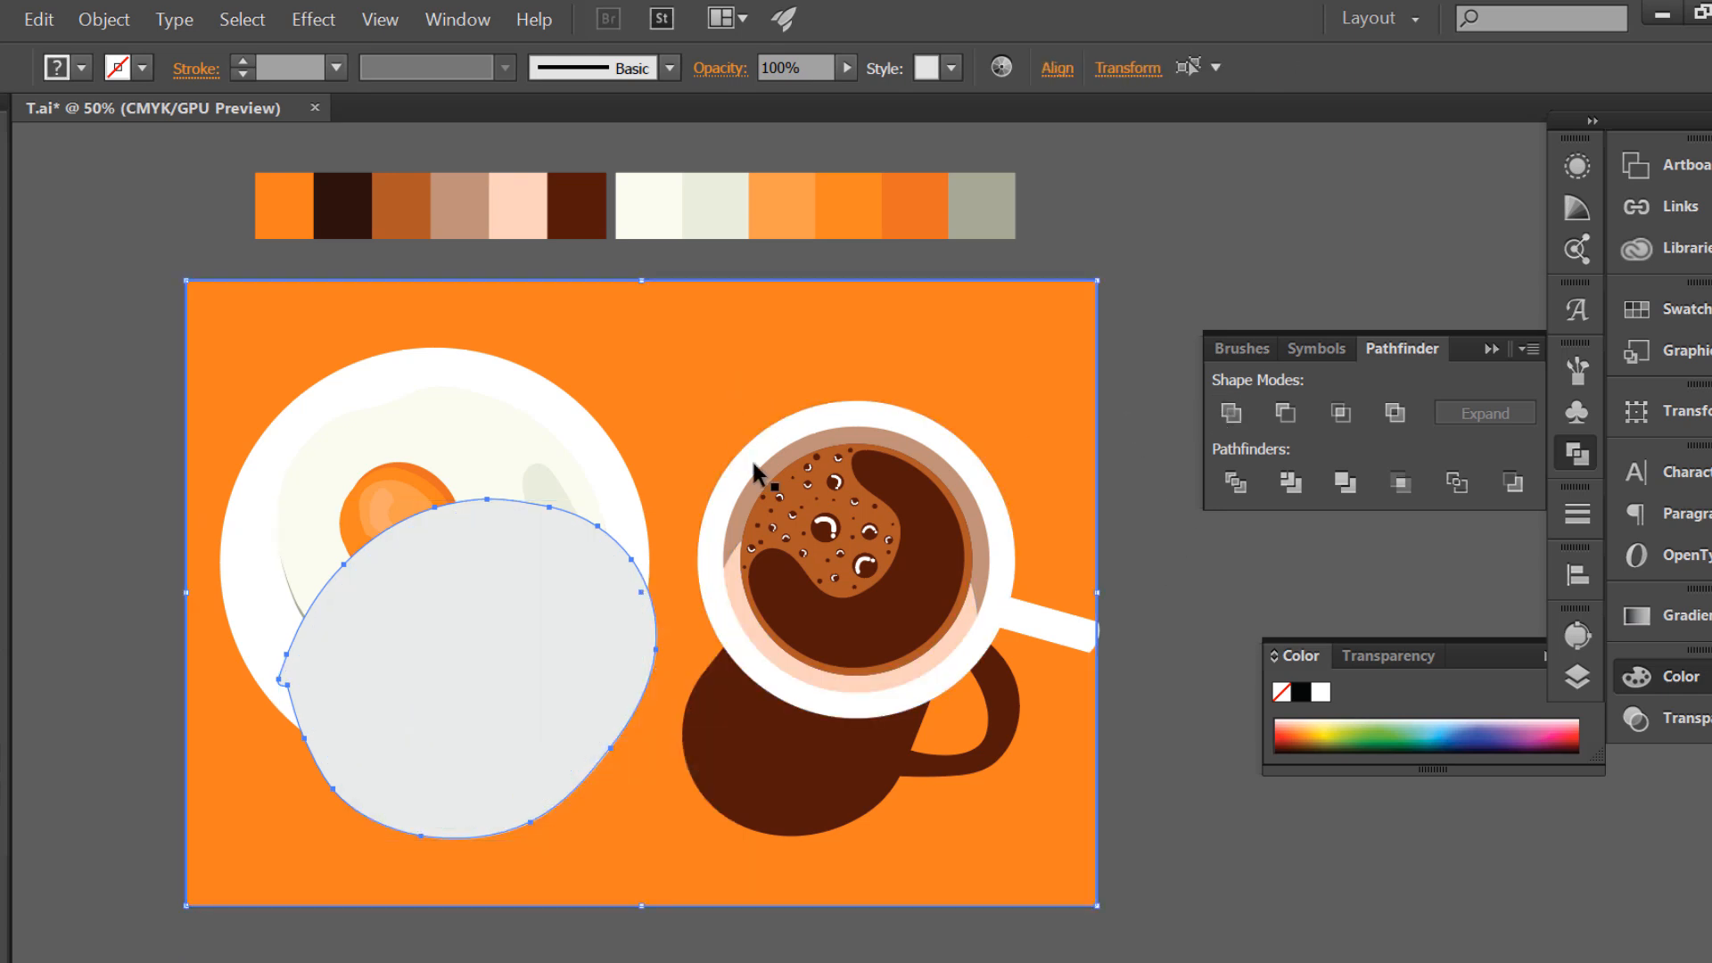
pyautogui.rightClick(1055, 489)
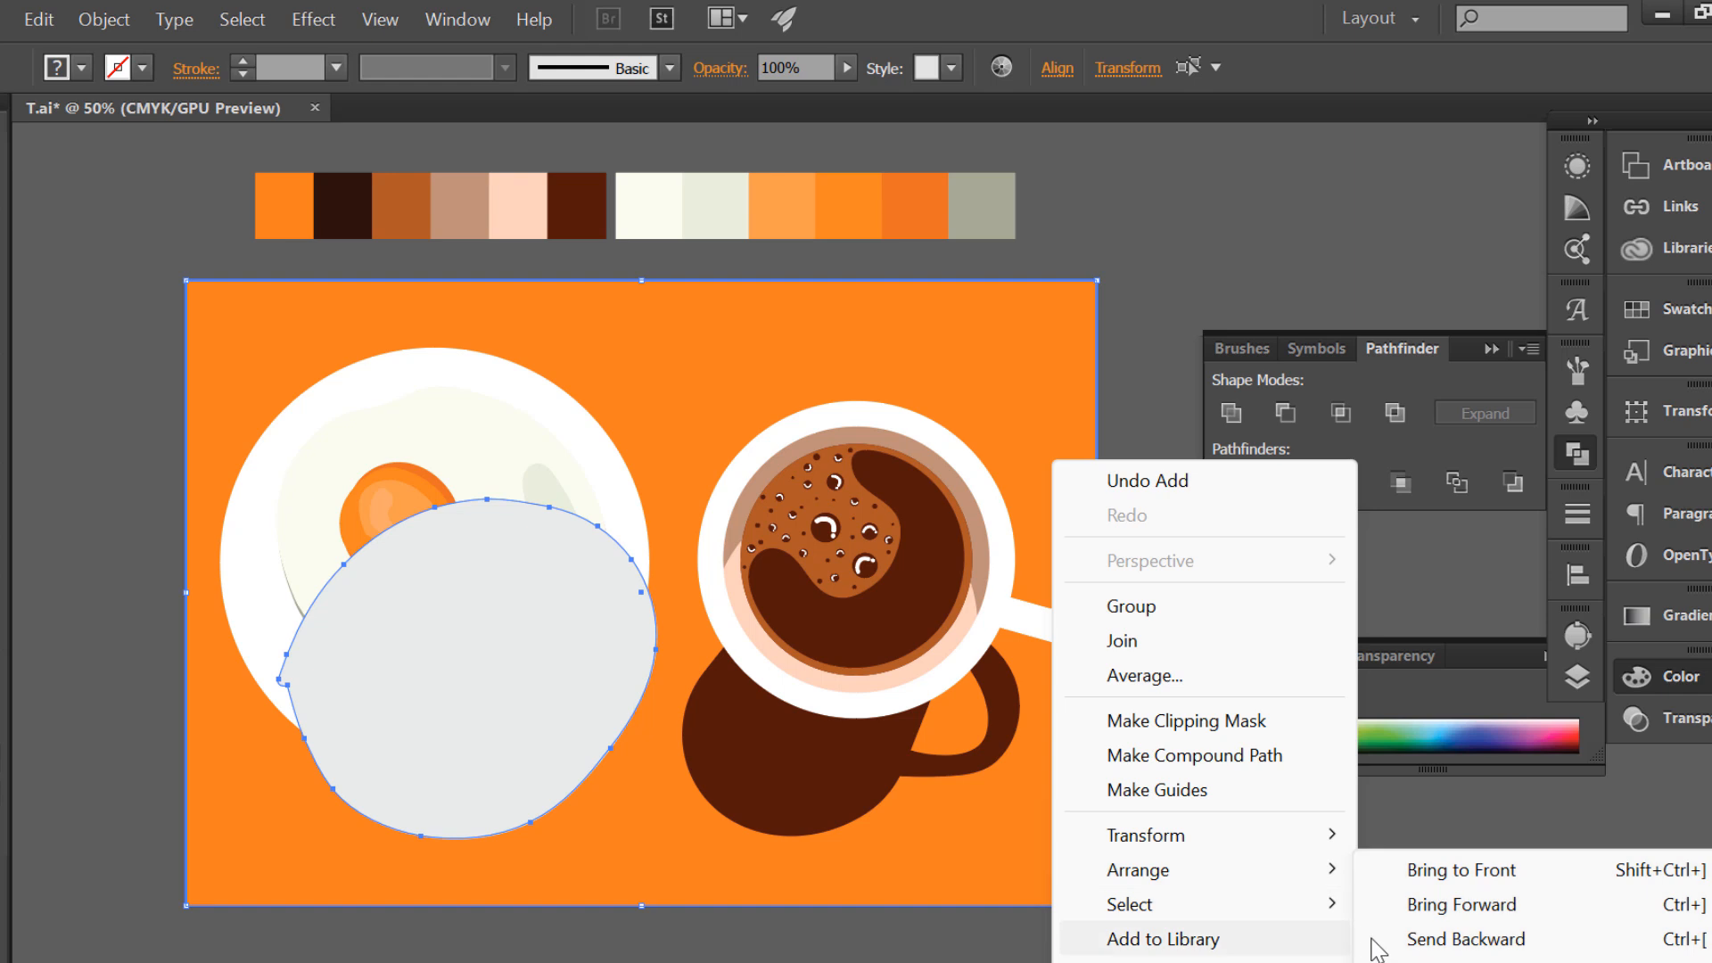
pyautogui.click(1389, 957)
pyautogui.click(1375, 914)
pyautogui.moveTo(552, 771); pyautogui.dragTo(563, 773)
# - Darken the plate shadow's fill to D8D8D8
pyautogui.doubleClick(2, 687)
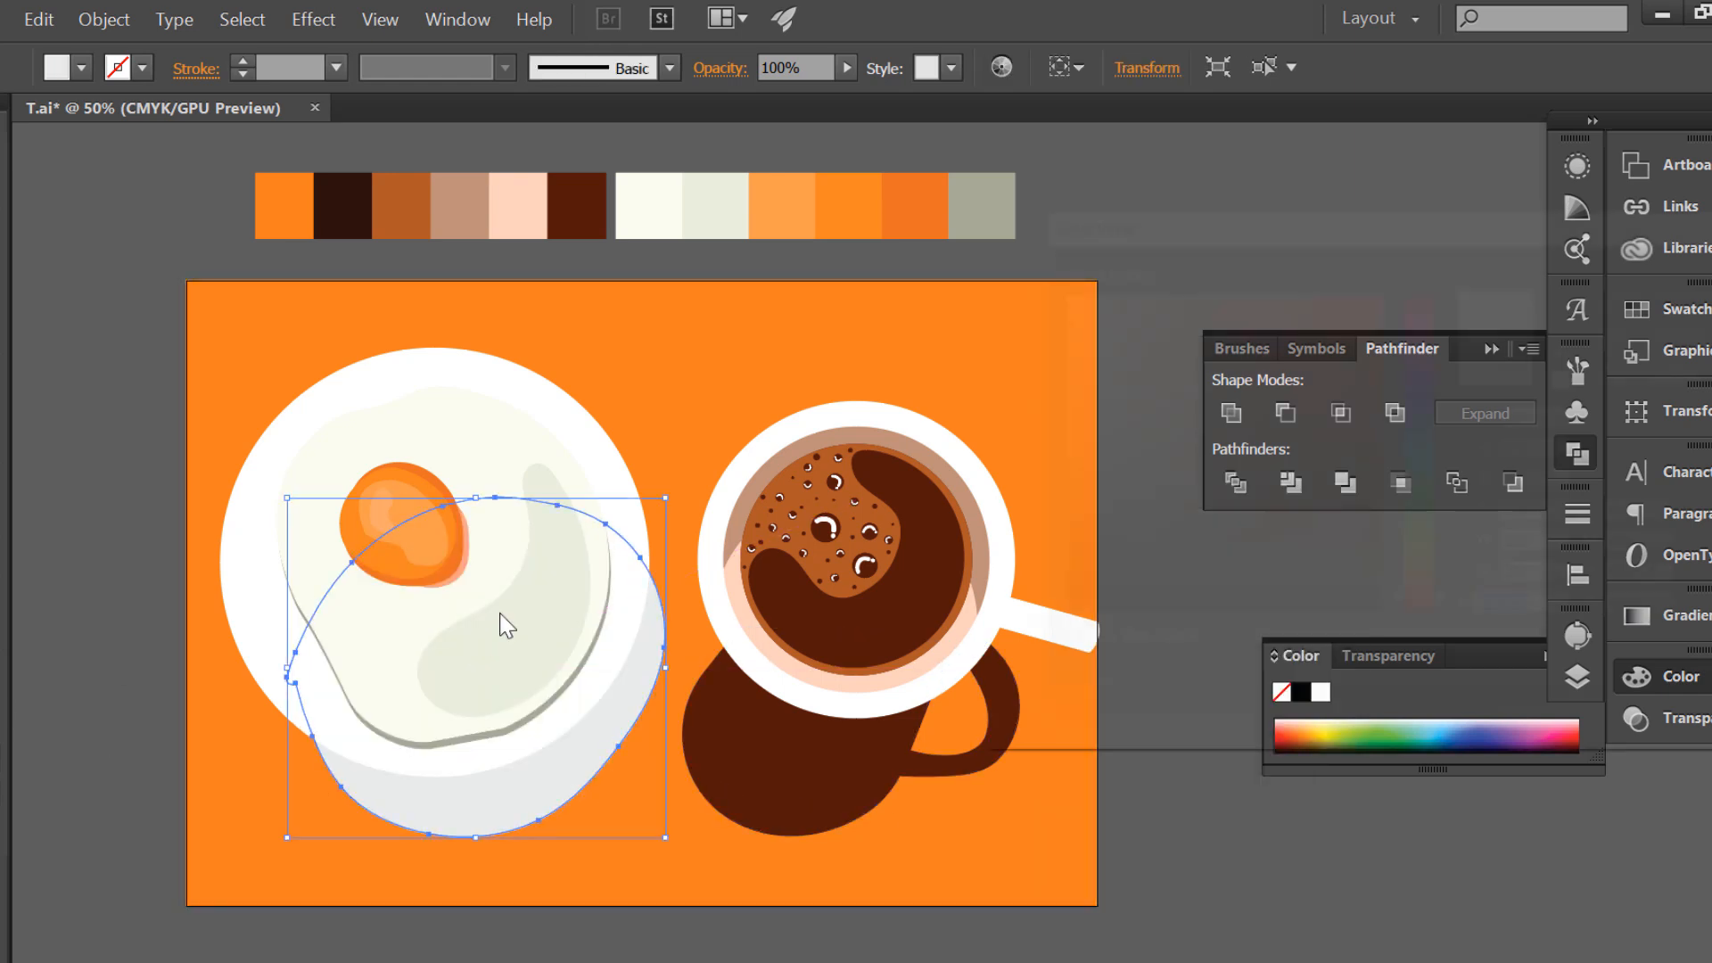
pyautogui.click(1022, 325)
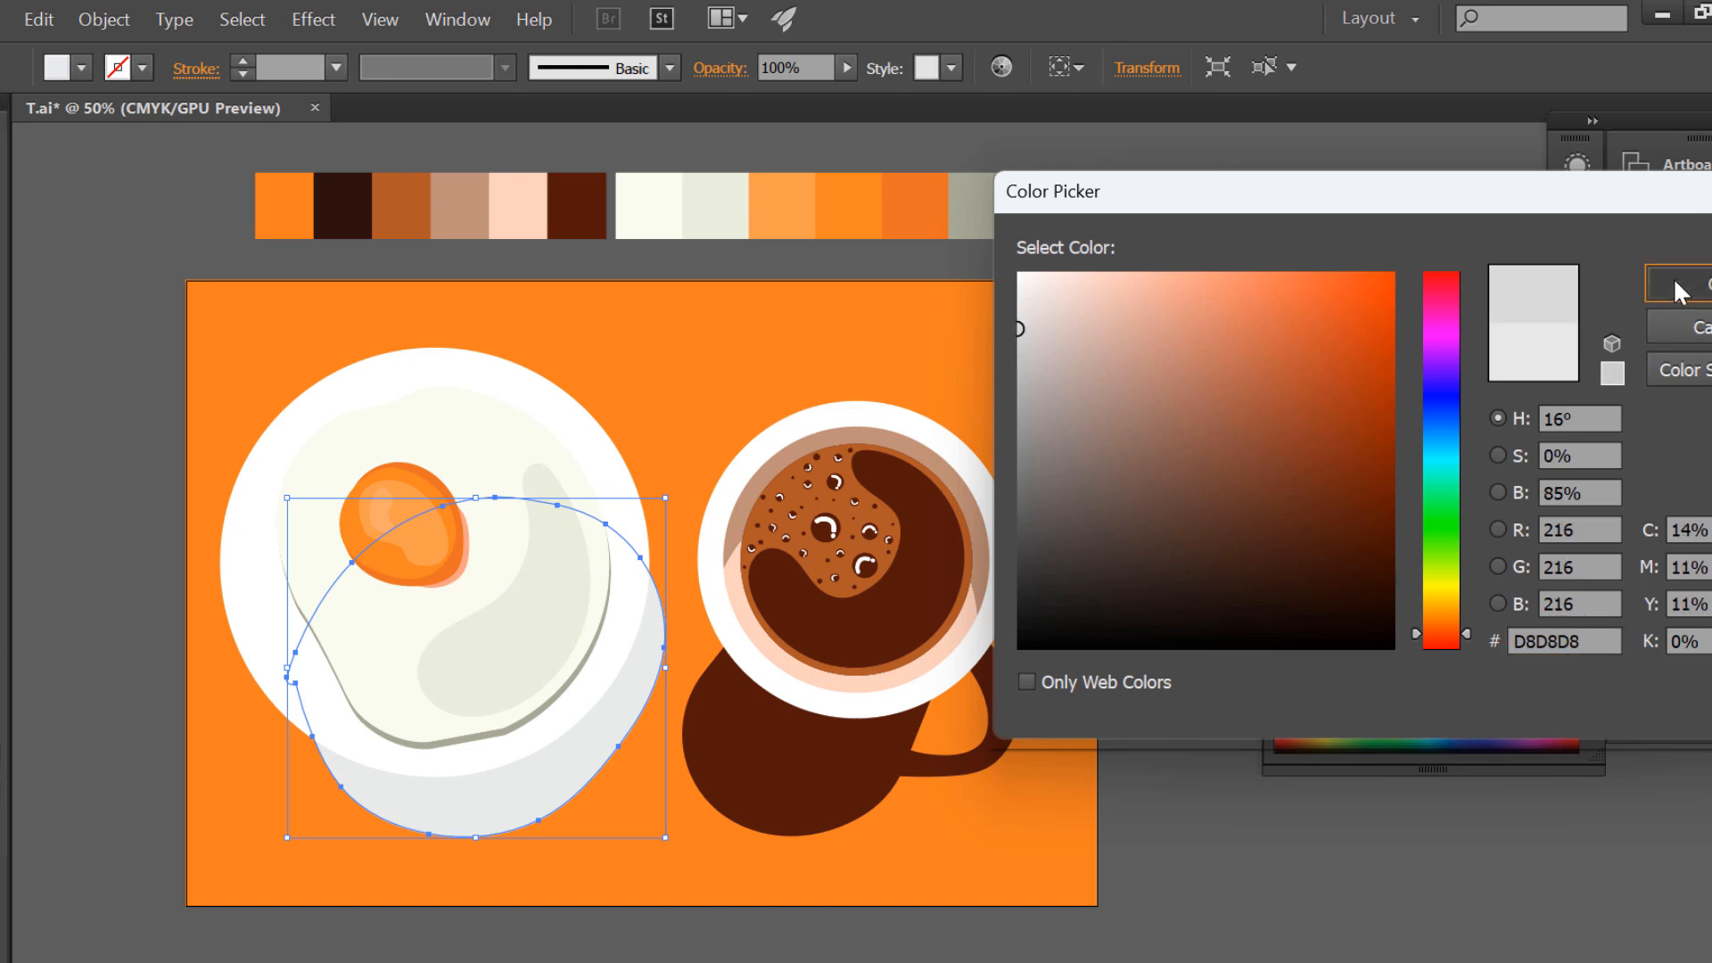
pyautogui.click(1679, 284)
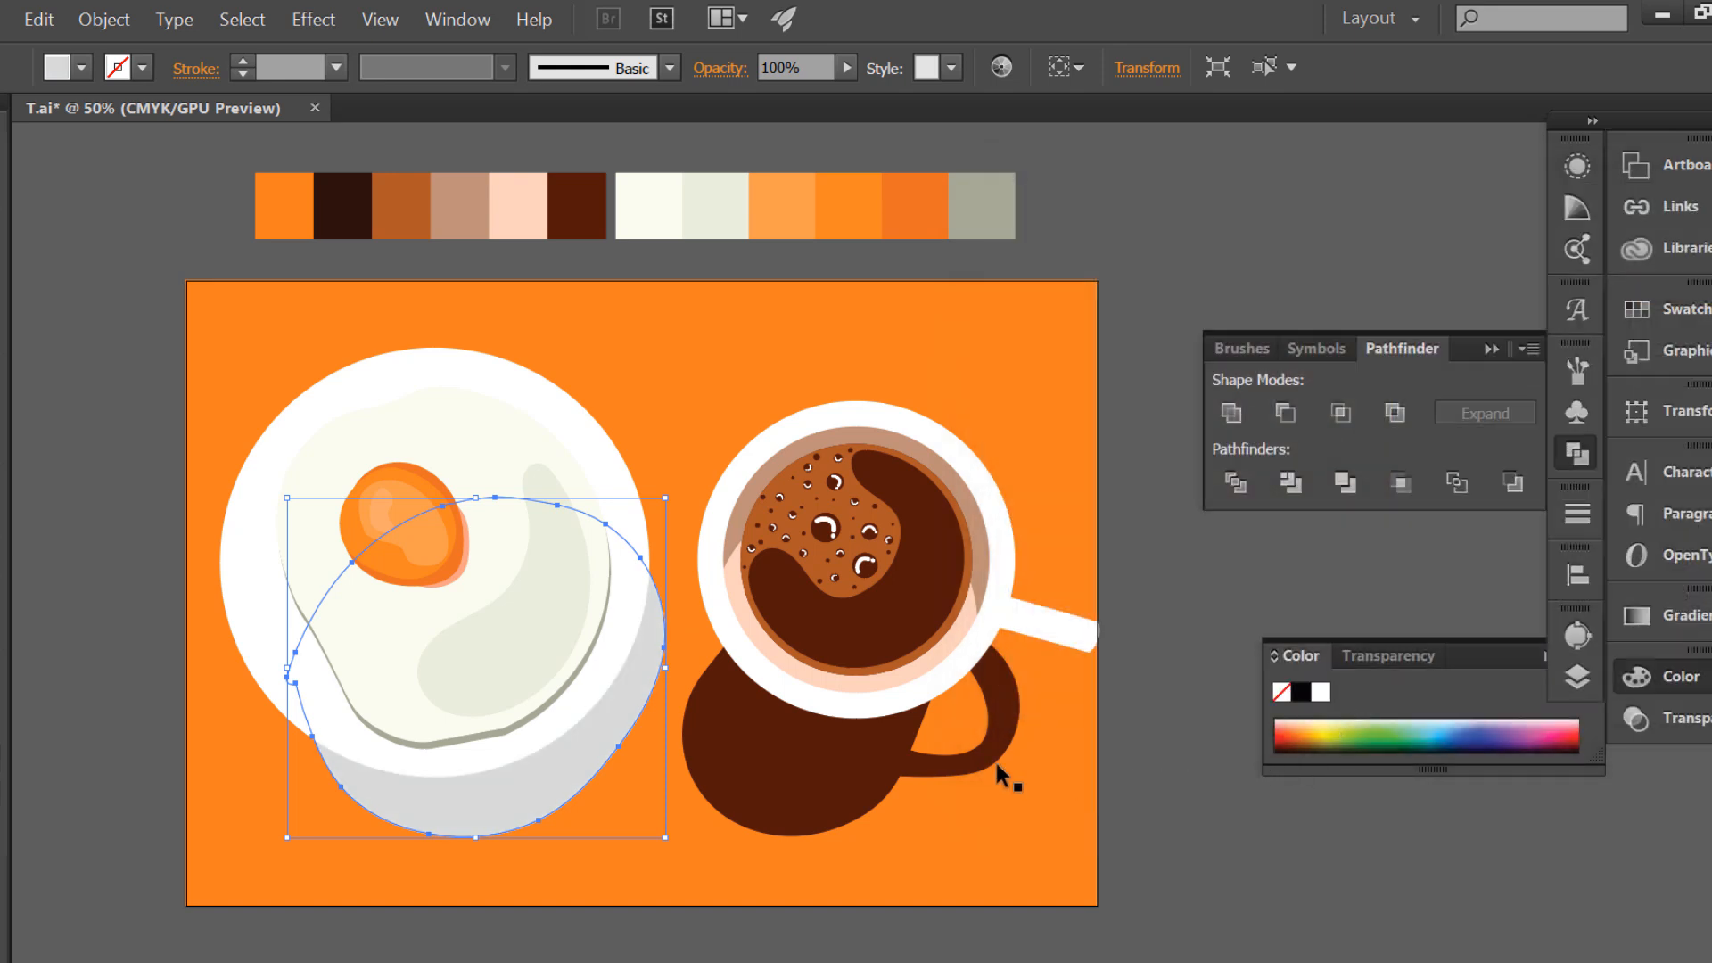
# - Try the egg shadow's grey-green as the plate shadow's fill, then undo it and keep D8D8D8
pyautogui.press('i')
pyautogui.click(475, 739)
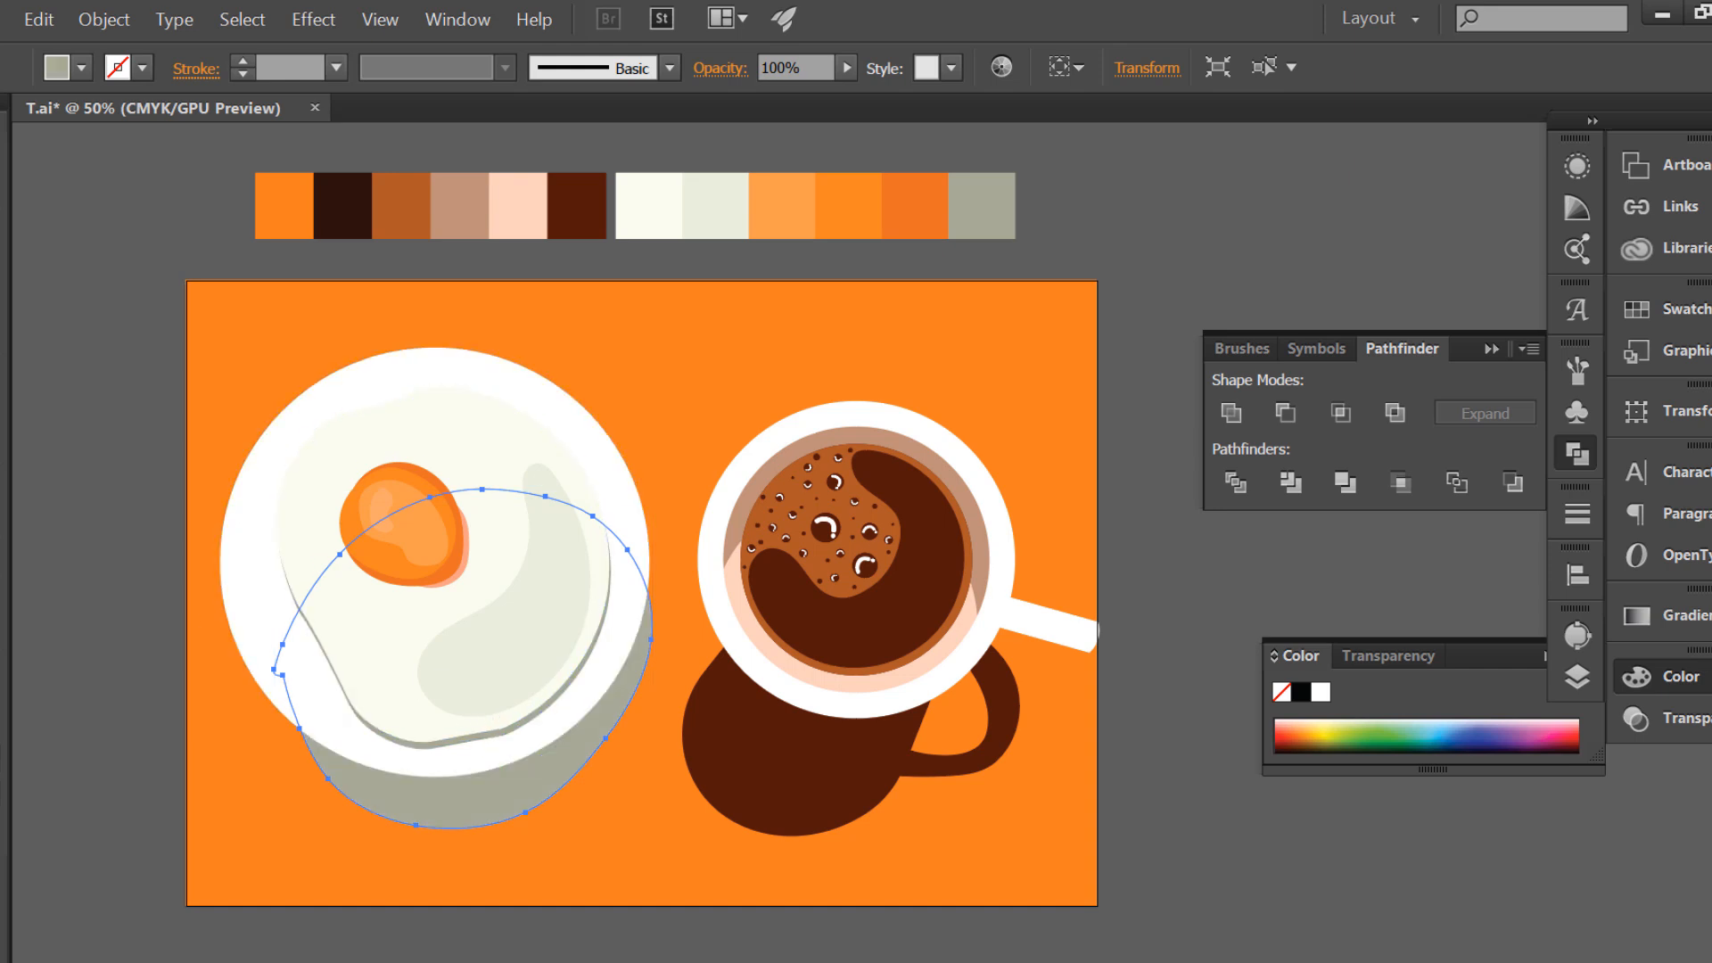
pyautogui.hotkey('ctrl', 'z')
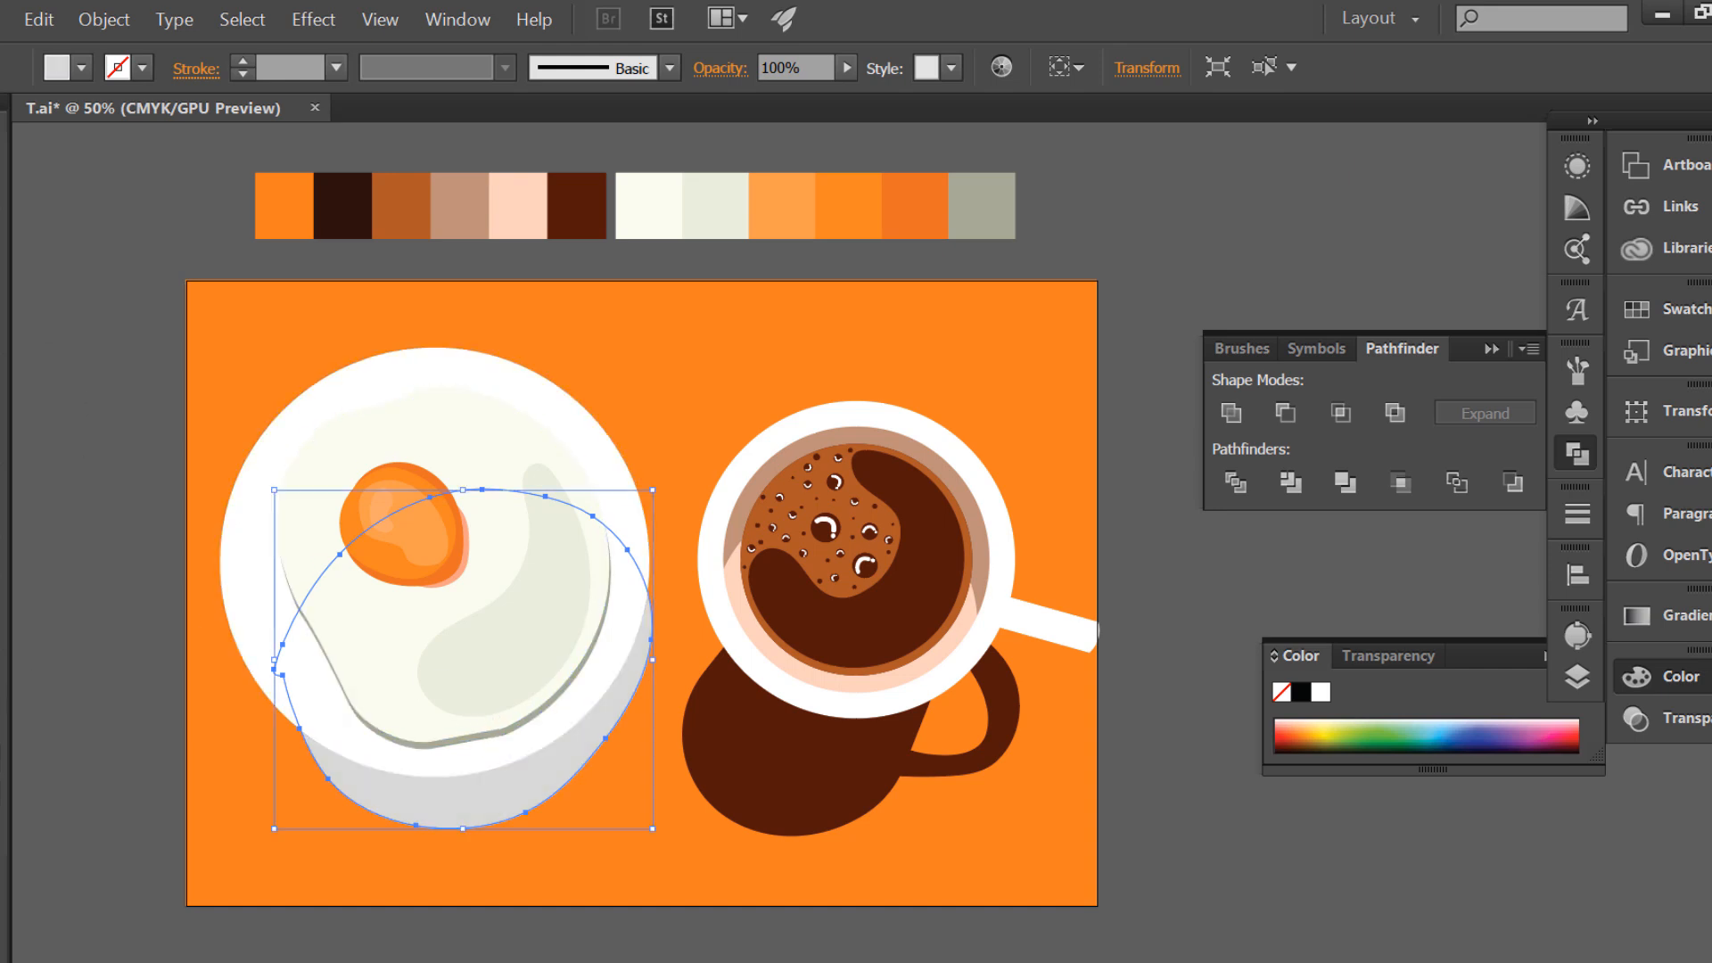
pyautogui.doubleClick(2, 718)
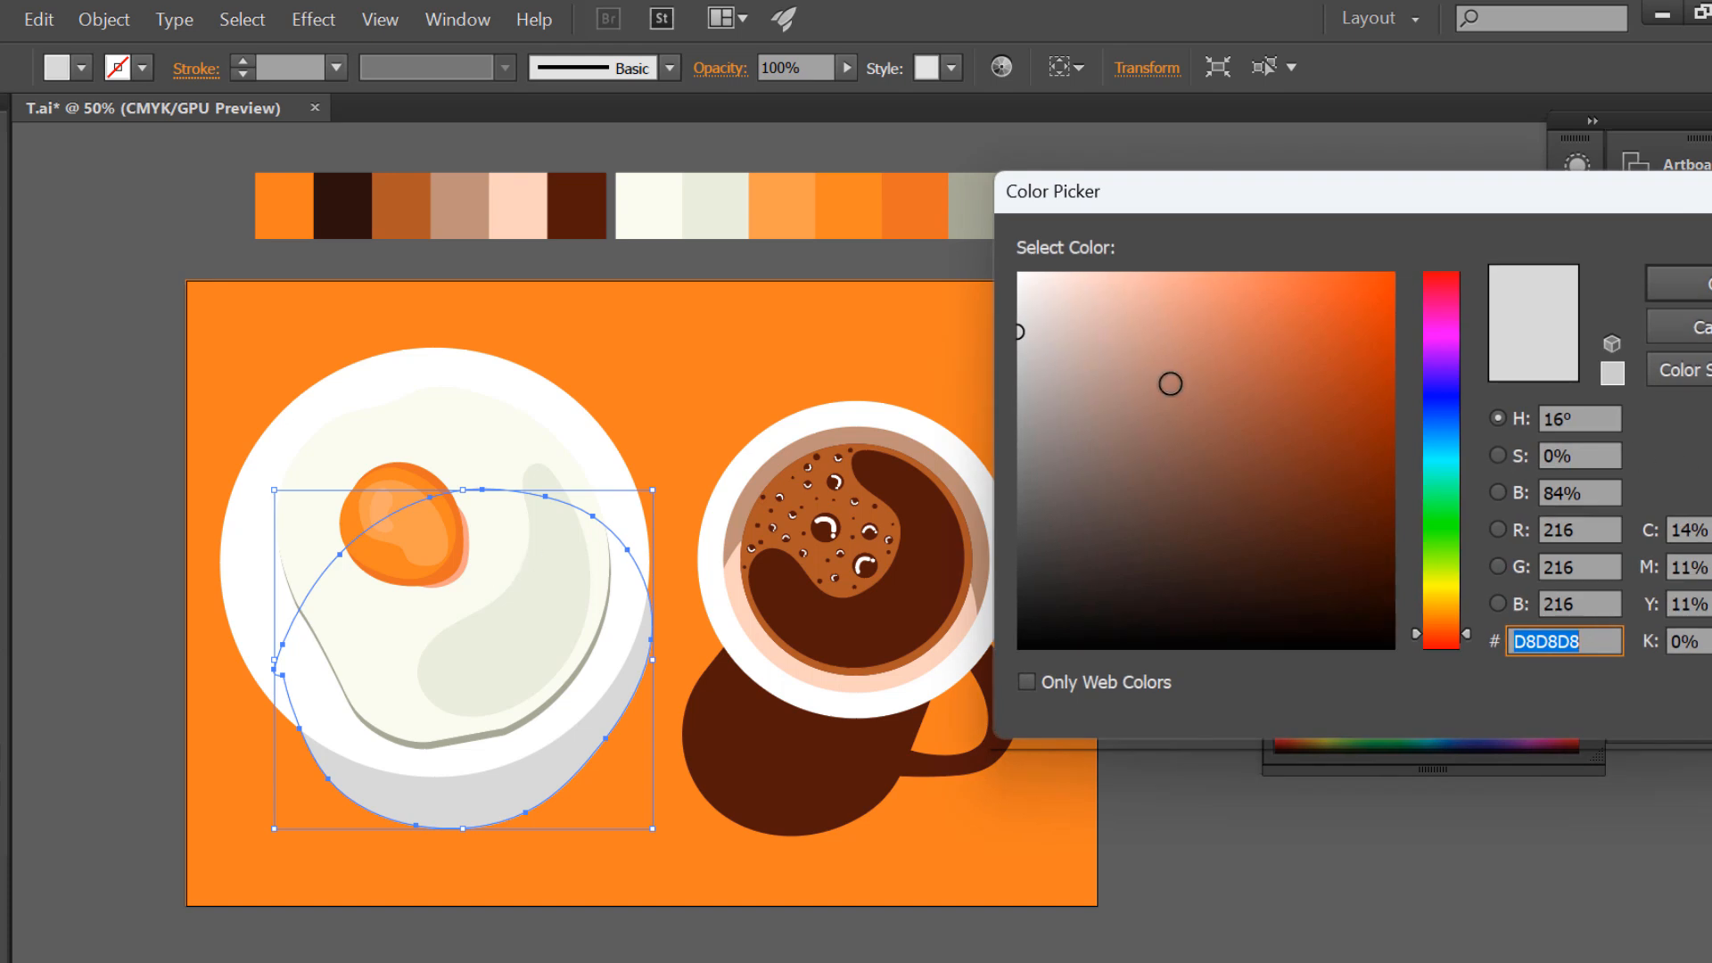
pyautogui.click(1681, 282)
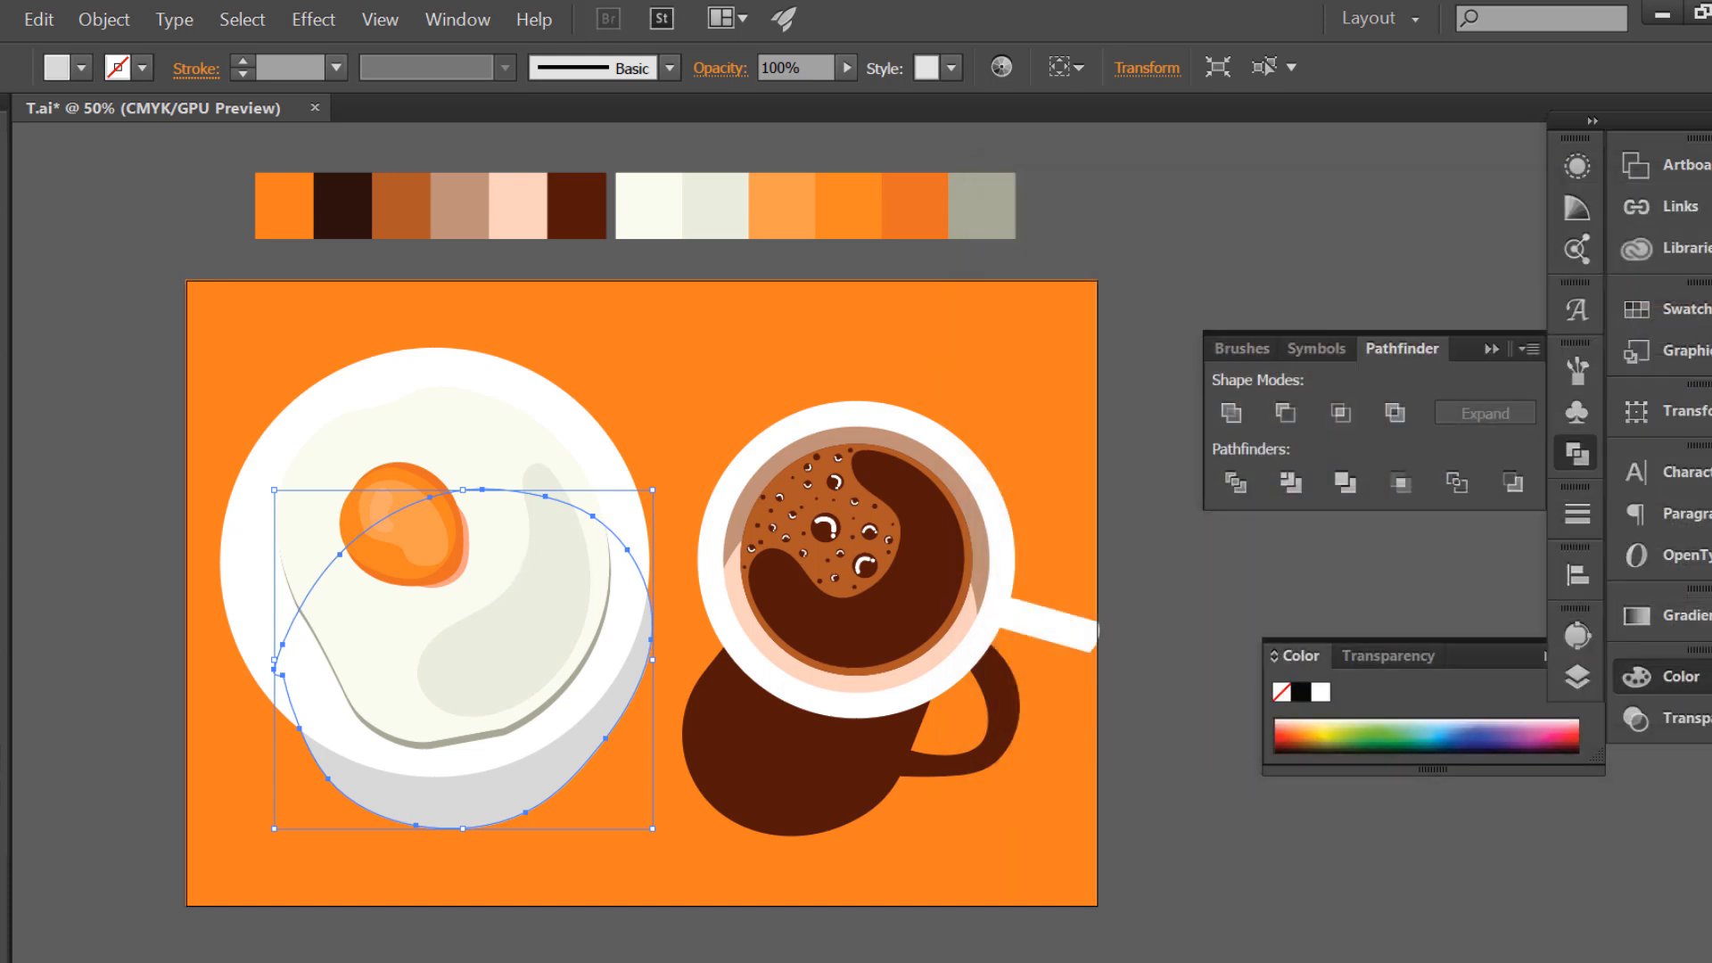
# - Set the plate shadow's blending mode to Multiply
pyautogui.click(1659, 718)
pyautogui.click(1391, 694)
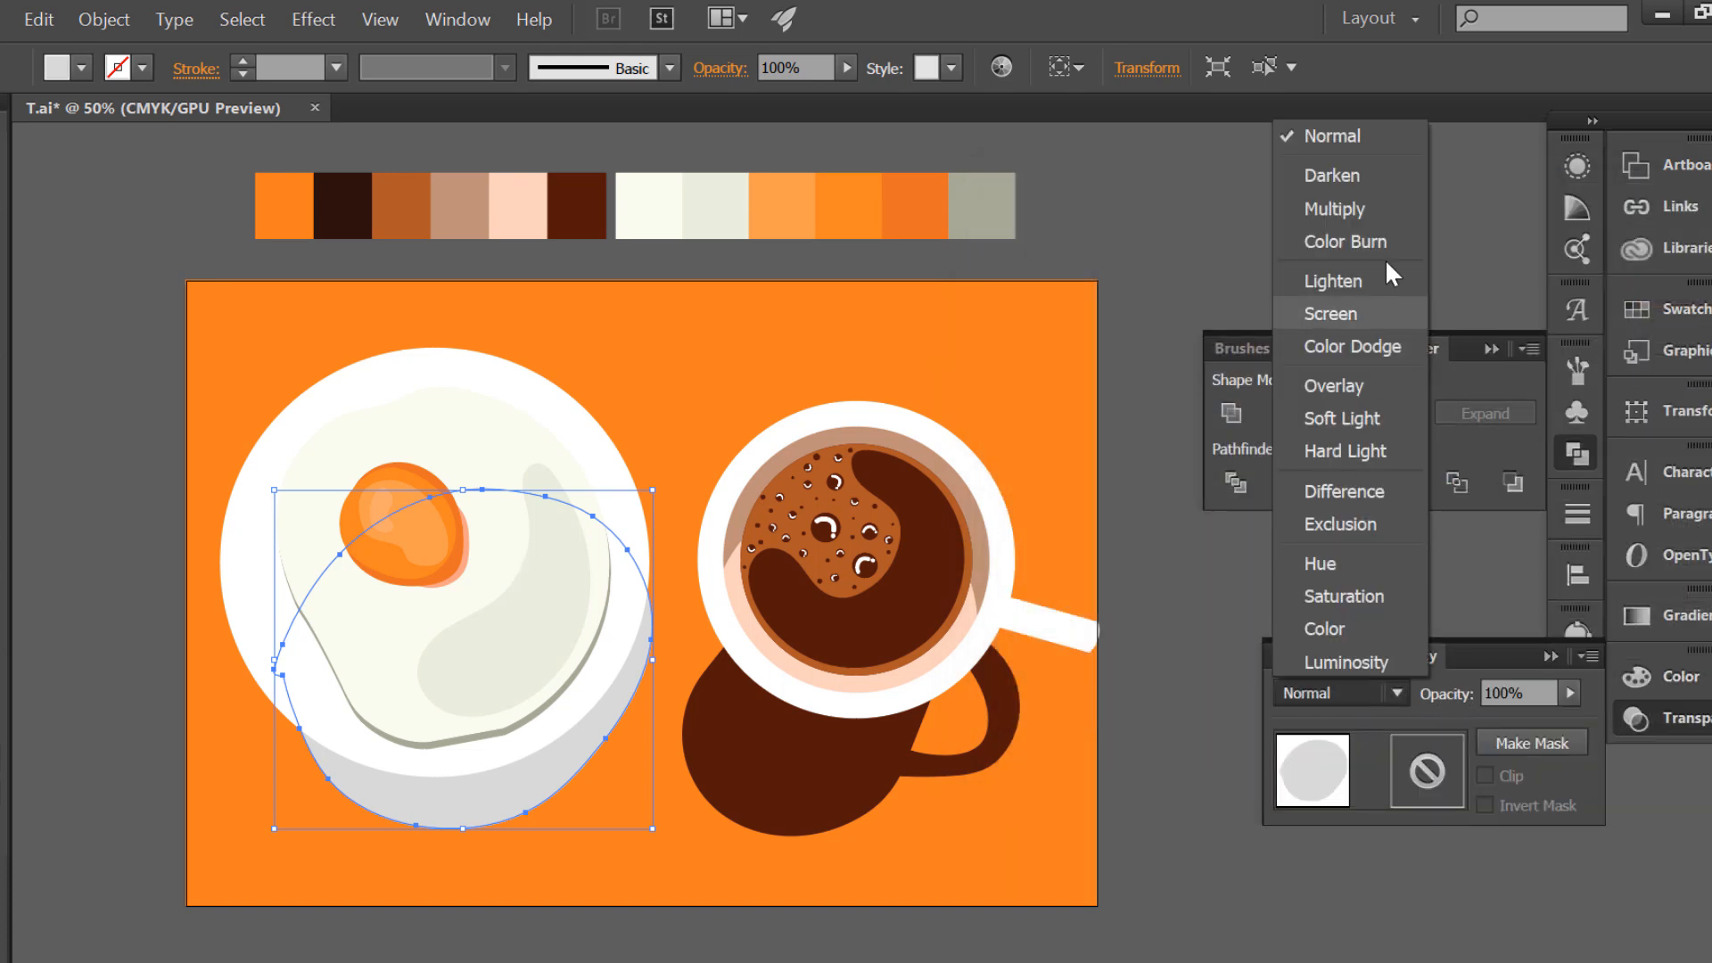
pyautogui.click(1357, 209)
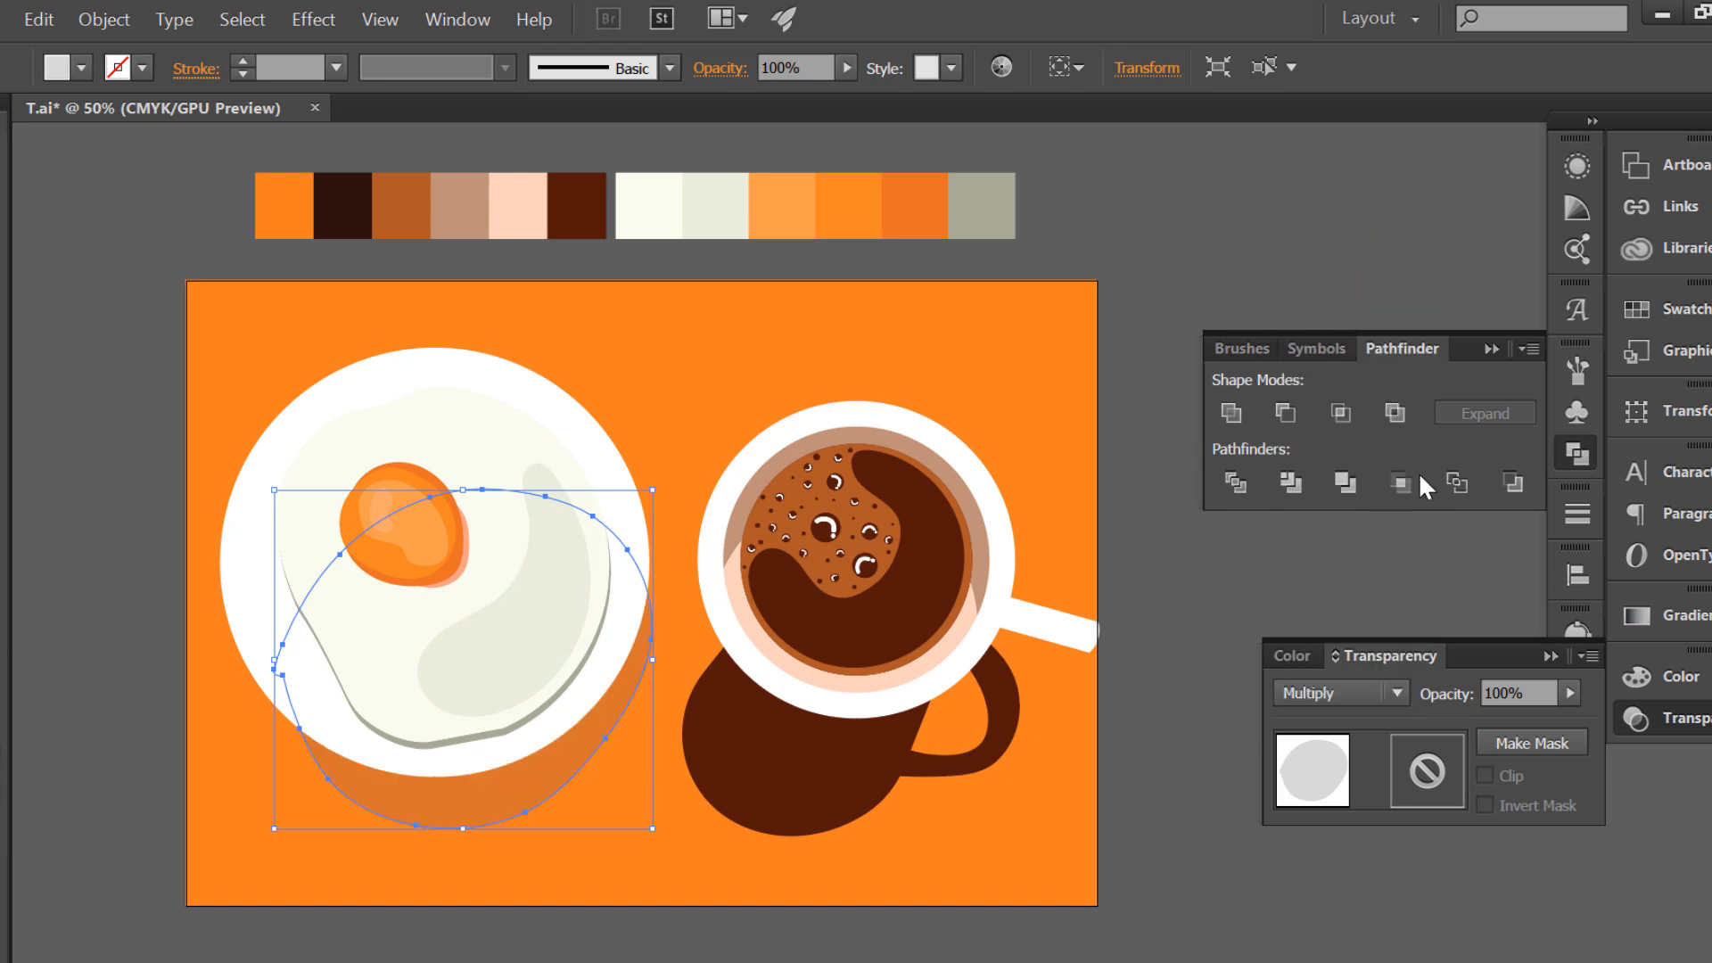
pyautogui.click(1272, 865)
# - Try the Multiply blending mode on the whole coffee cup group and undo it
pyautogui.click(869, 747)
pyautogui.click(1334, 694)
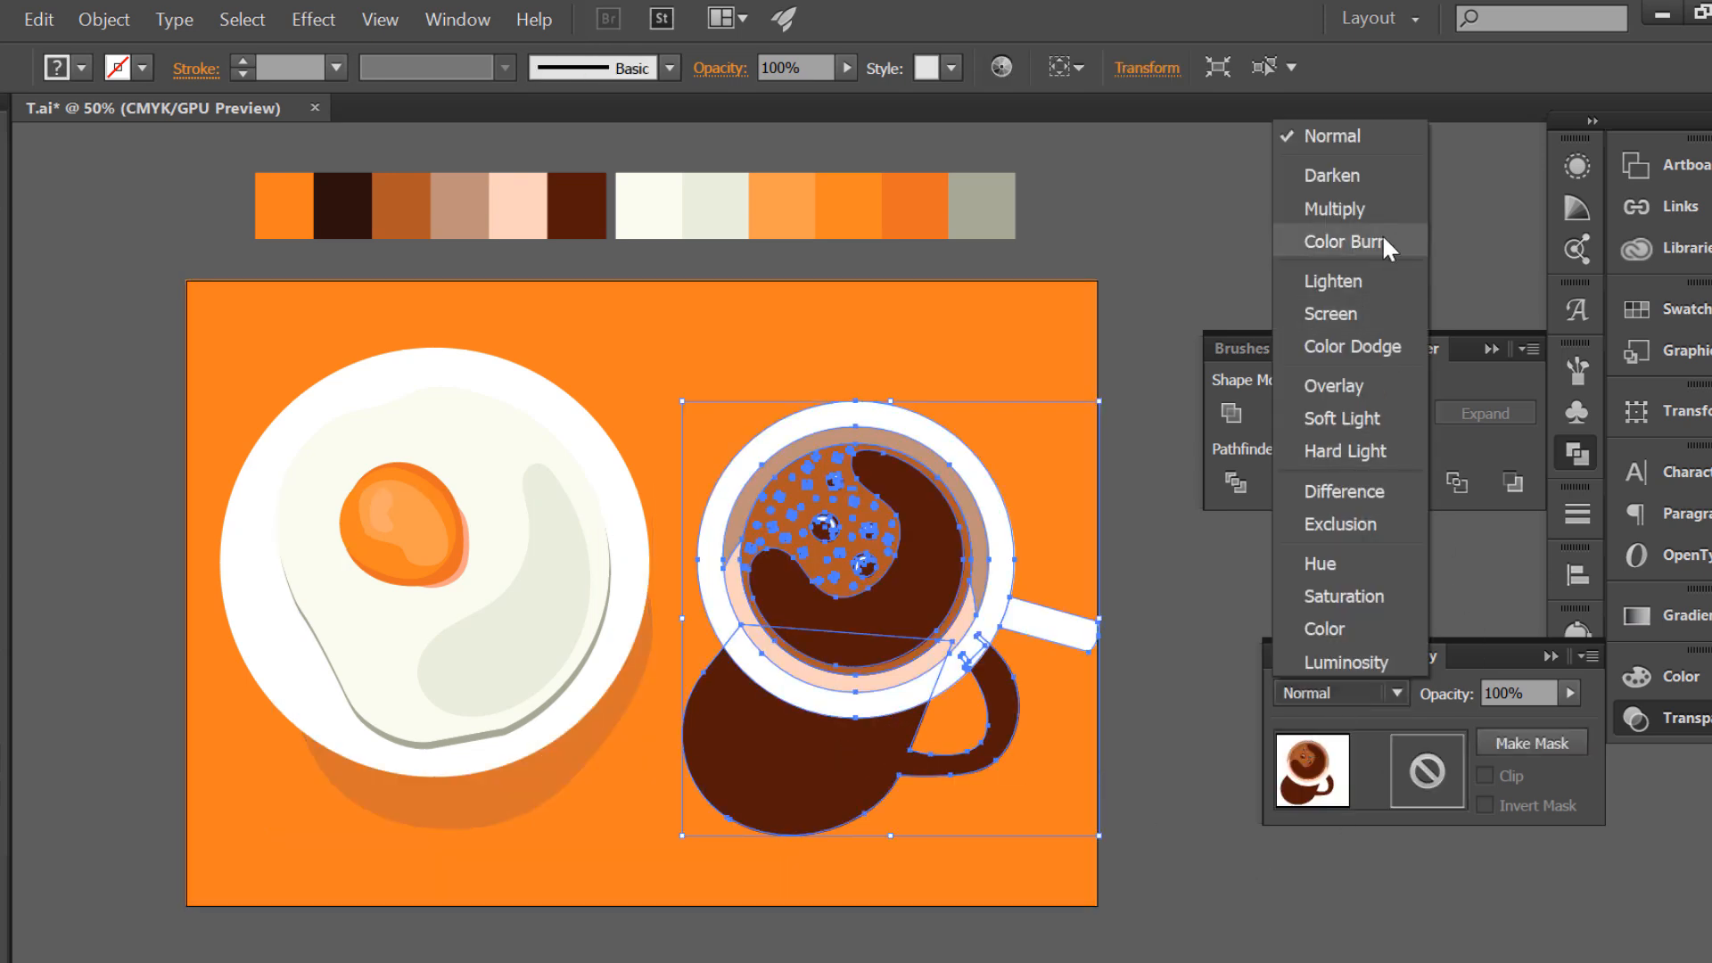
pyautogui.click(1367, 203)
pyautogui.hotkey('ctrl', 'z')
# - Ungroup the coffee cup artwork and set only the dark brown cup shadow's blending mode to Multiply
pyautogui.rightClick(1160, 509)
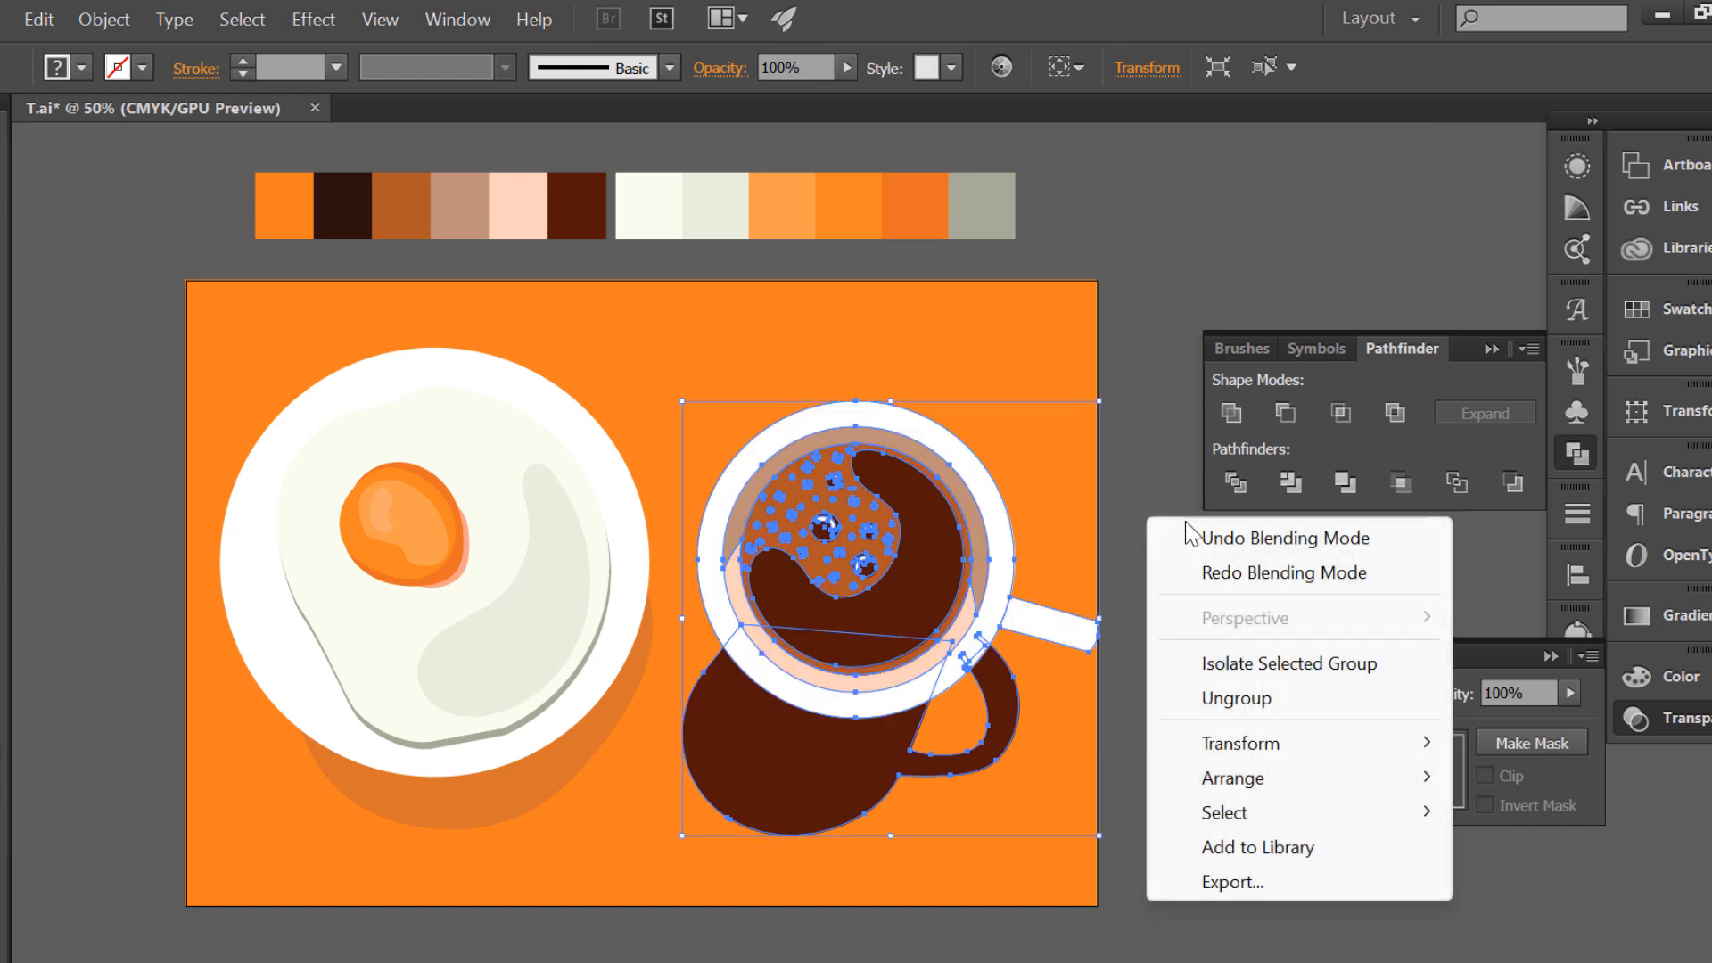
pyautogui.click(1238, 698)
pyautogui.click(1150, 651)
pyautogui.click(1003, 750)
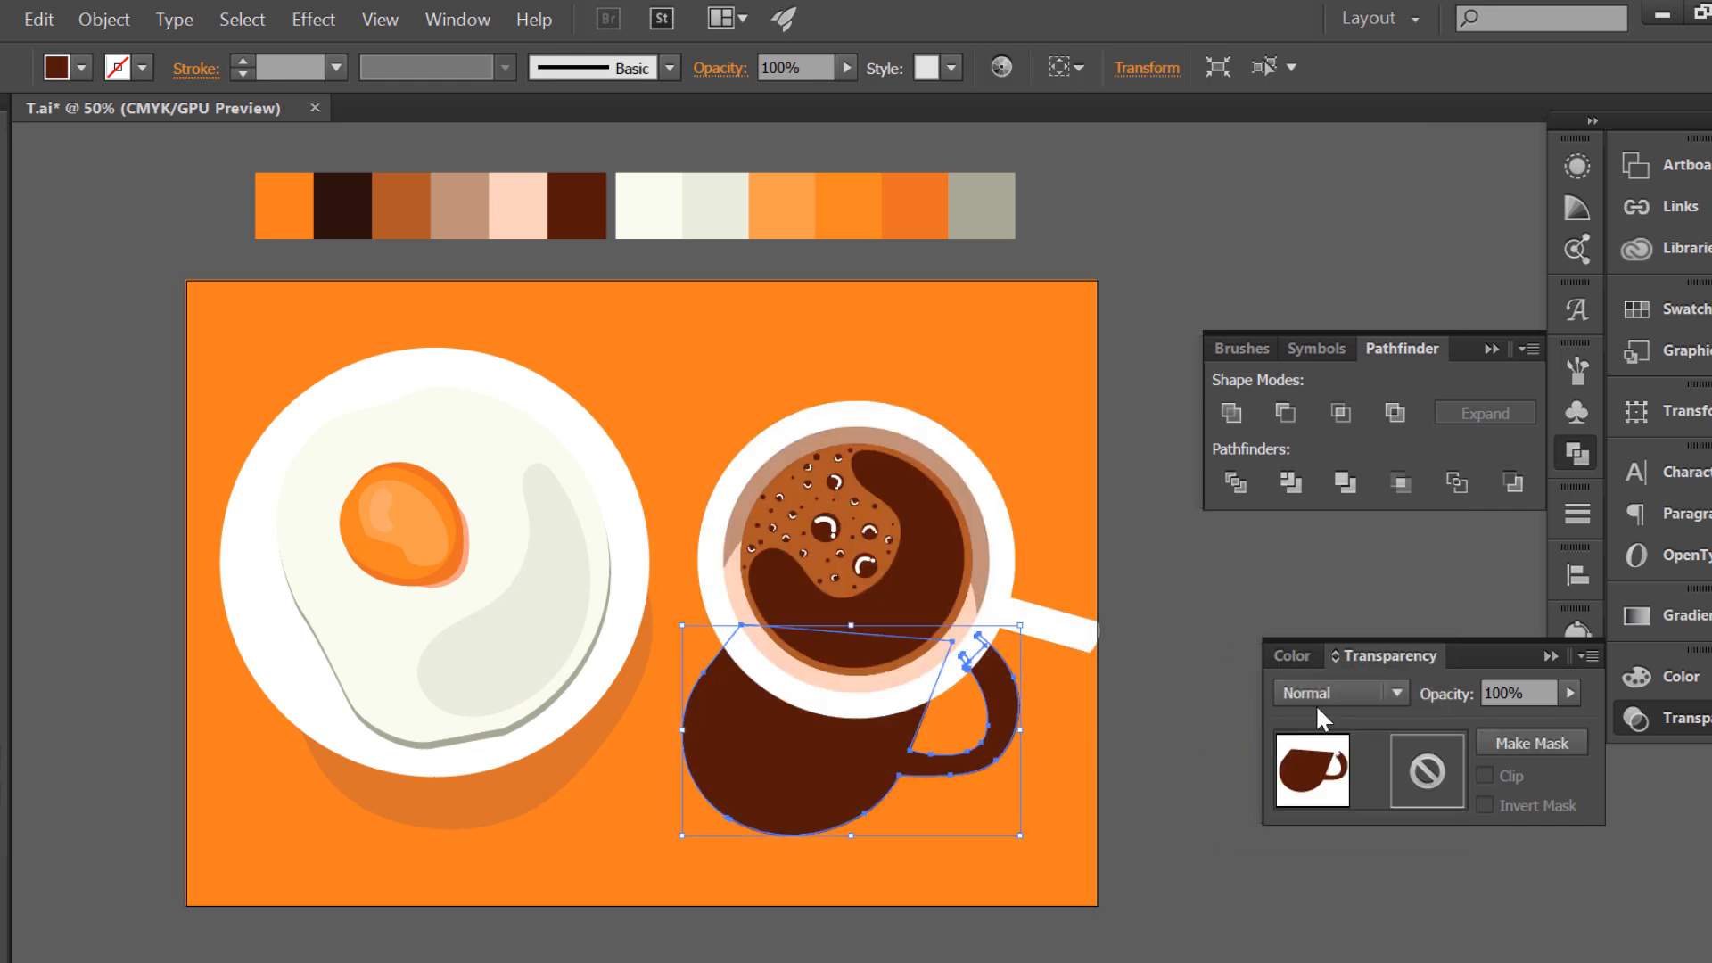
pyautogui.click(1334, 694)
pyautogui.click(1373, 211)
pyautogui.click(1347, 234)
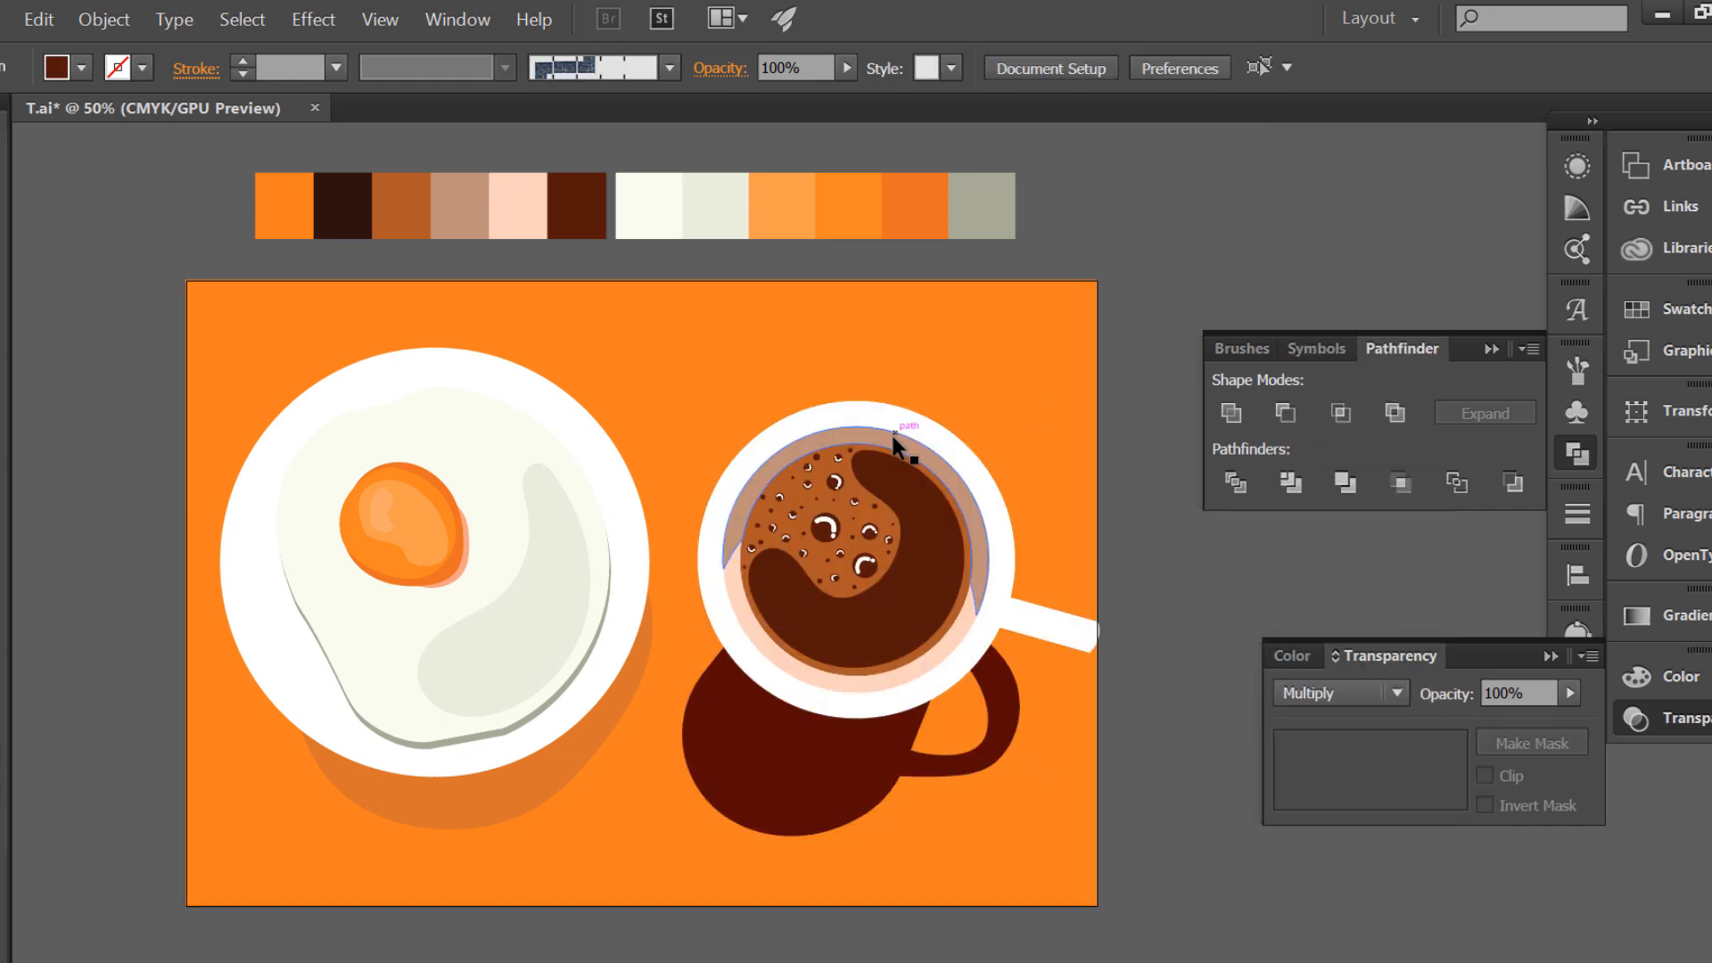
# - Lock the orange background rectangle
pyautogui.scroll(1, 232, 413)
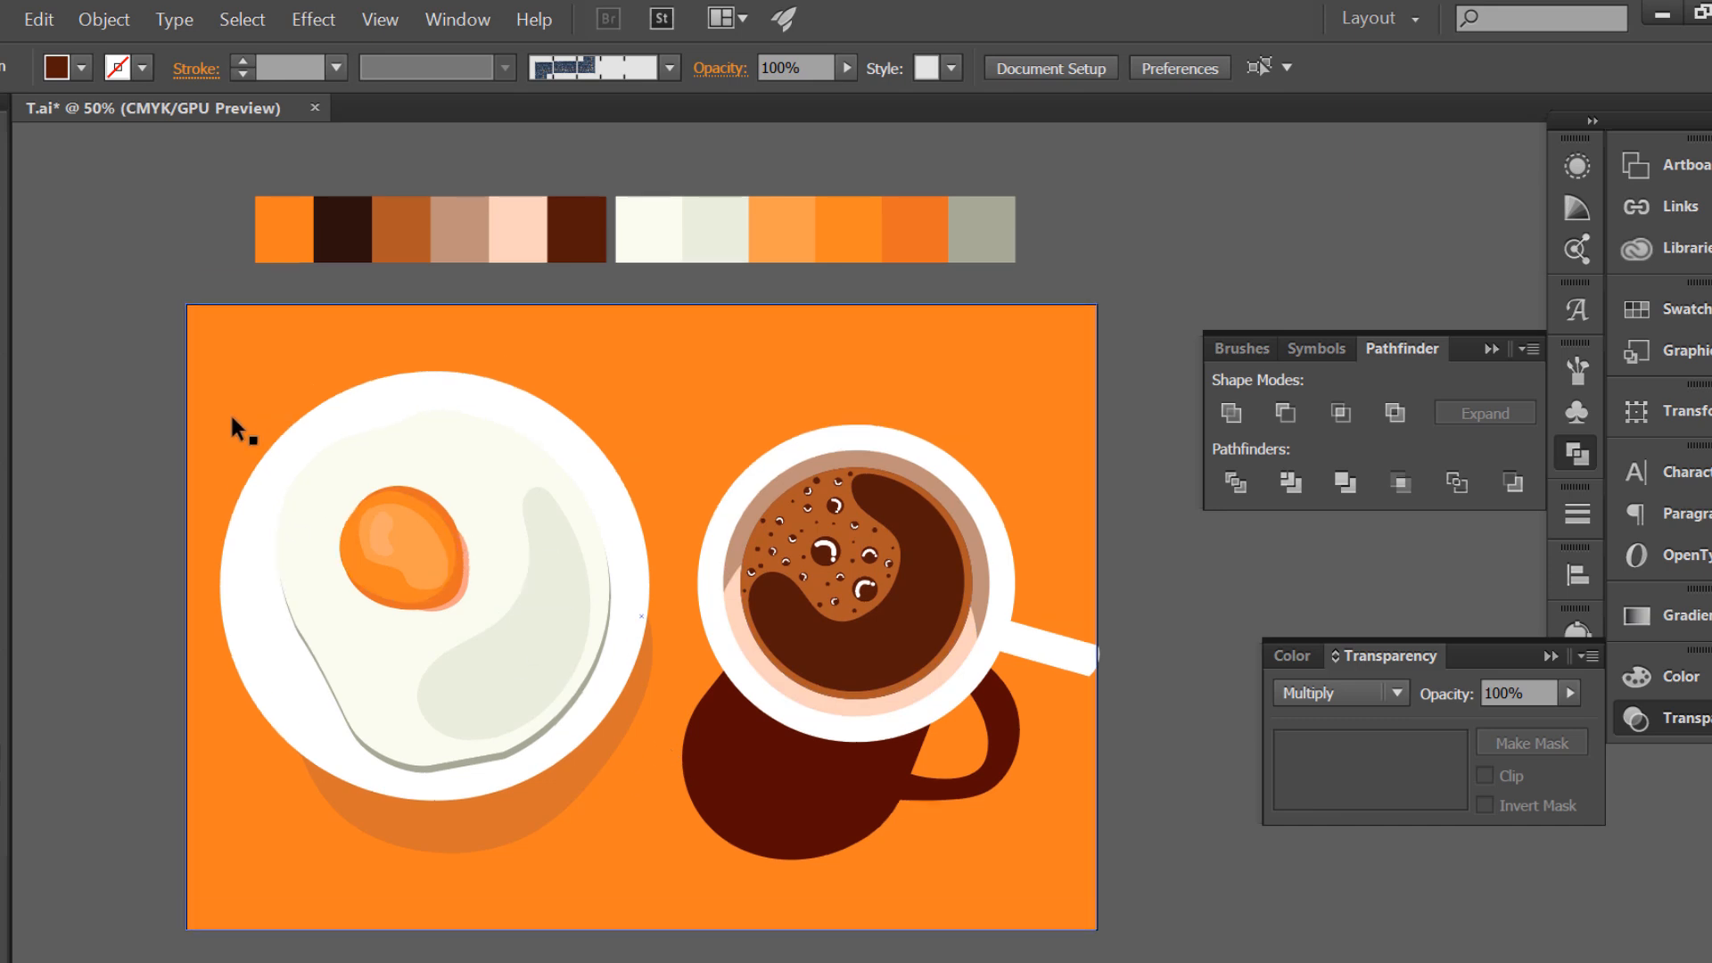
pyautogui.click(536, 352)
pyautogui.click(103, 18)
pyautogui.moveTo(357, 193)
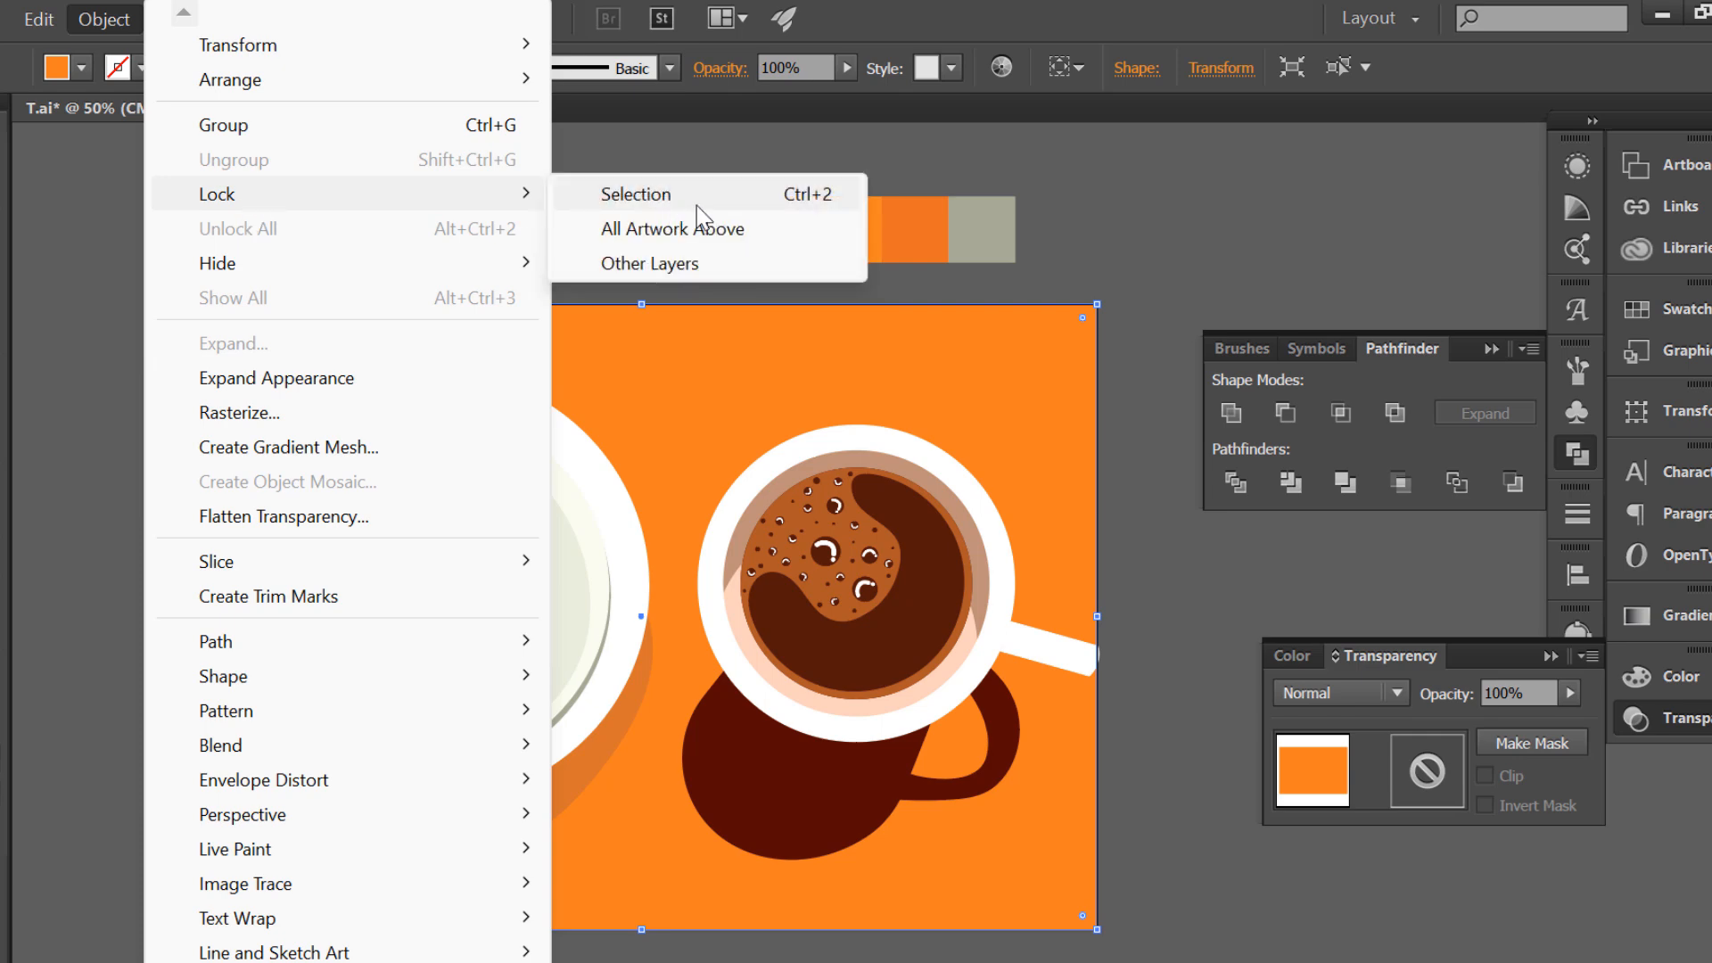
pyautogui.click(678, 208)
# - Select the cup together with its shadow and group them
pyautogui.moveTo(1074, 826); pyautogui.dragTo(1015, 597)
pyautogui.rightClick(1015, 599)
pyautogui.click(1013, 734)
# - Move the cup group left so it overlaps the plate's edge, and bring it to the front
pyautogui.moveTo(946, 667); pyautogui.dragTo(822, 603)
pyautogui.rightClick(821, 603)
pyautogui.moveTo(960, 869)
pyautogui.click(1235, 865)
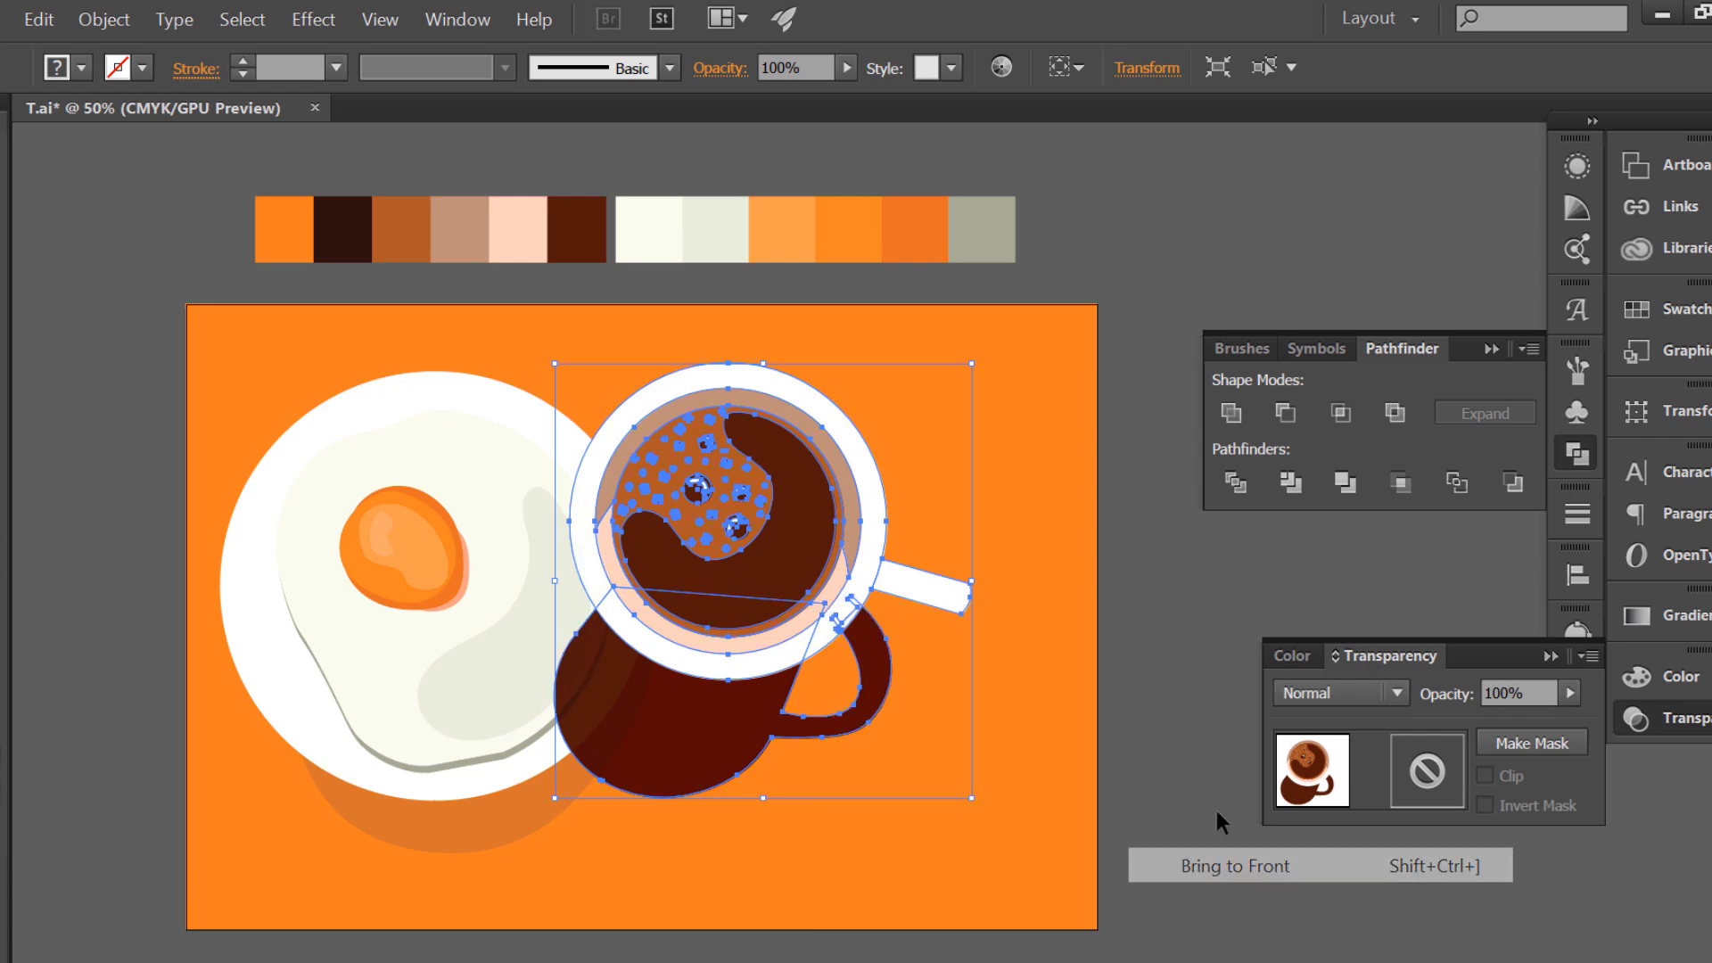
pyautogui.moveTo(710, 740); pyautogui.dragTo(740, 737)
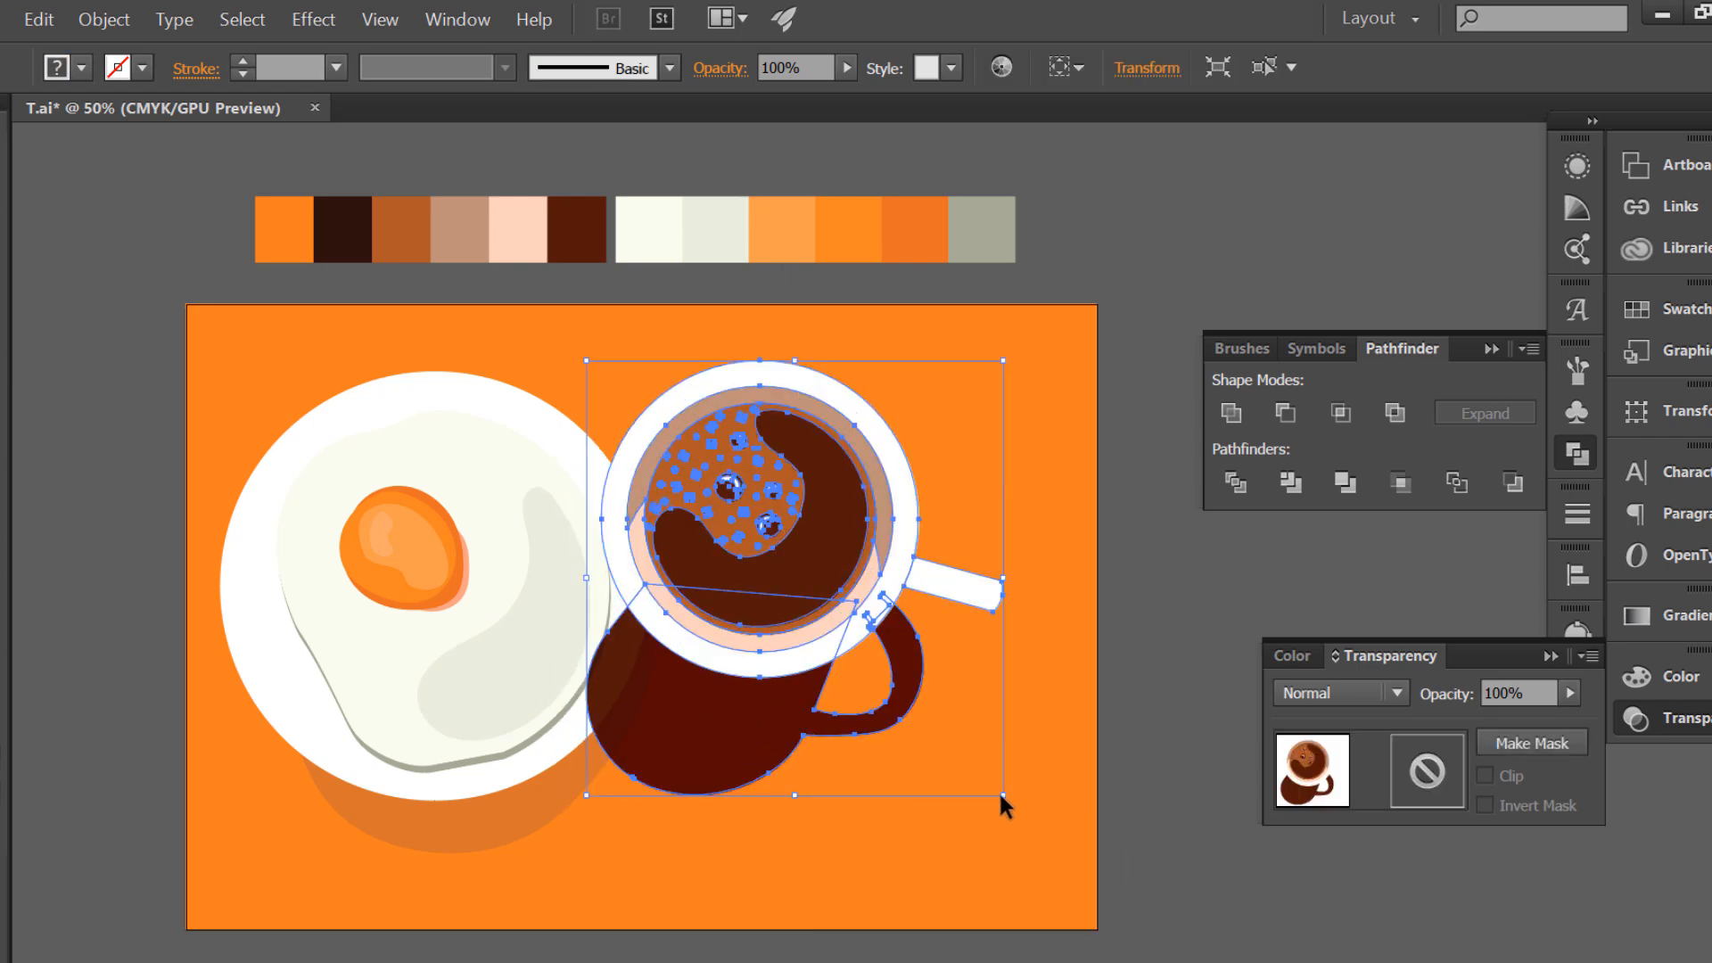
# - Try rotating the cup group counterclockwise until its handle is nearly horizontal, and undo the repositioning that follows
pyautogui.moveTo(1002, 806); pyautogui.dragTo(1094, 759)
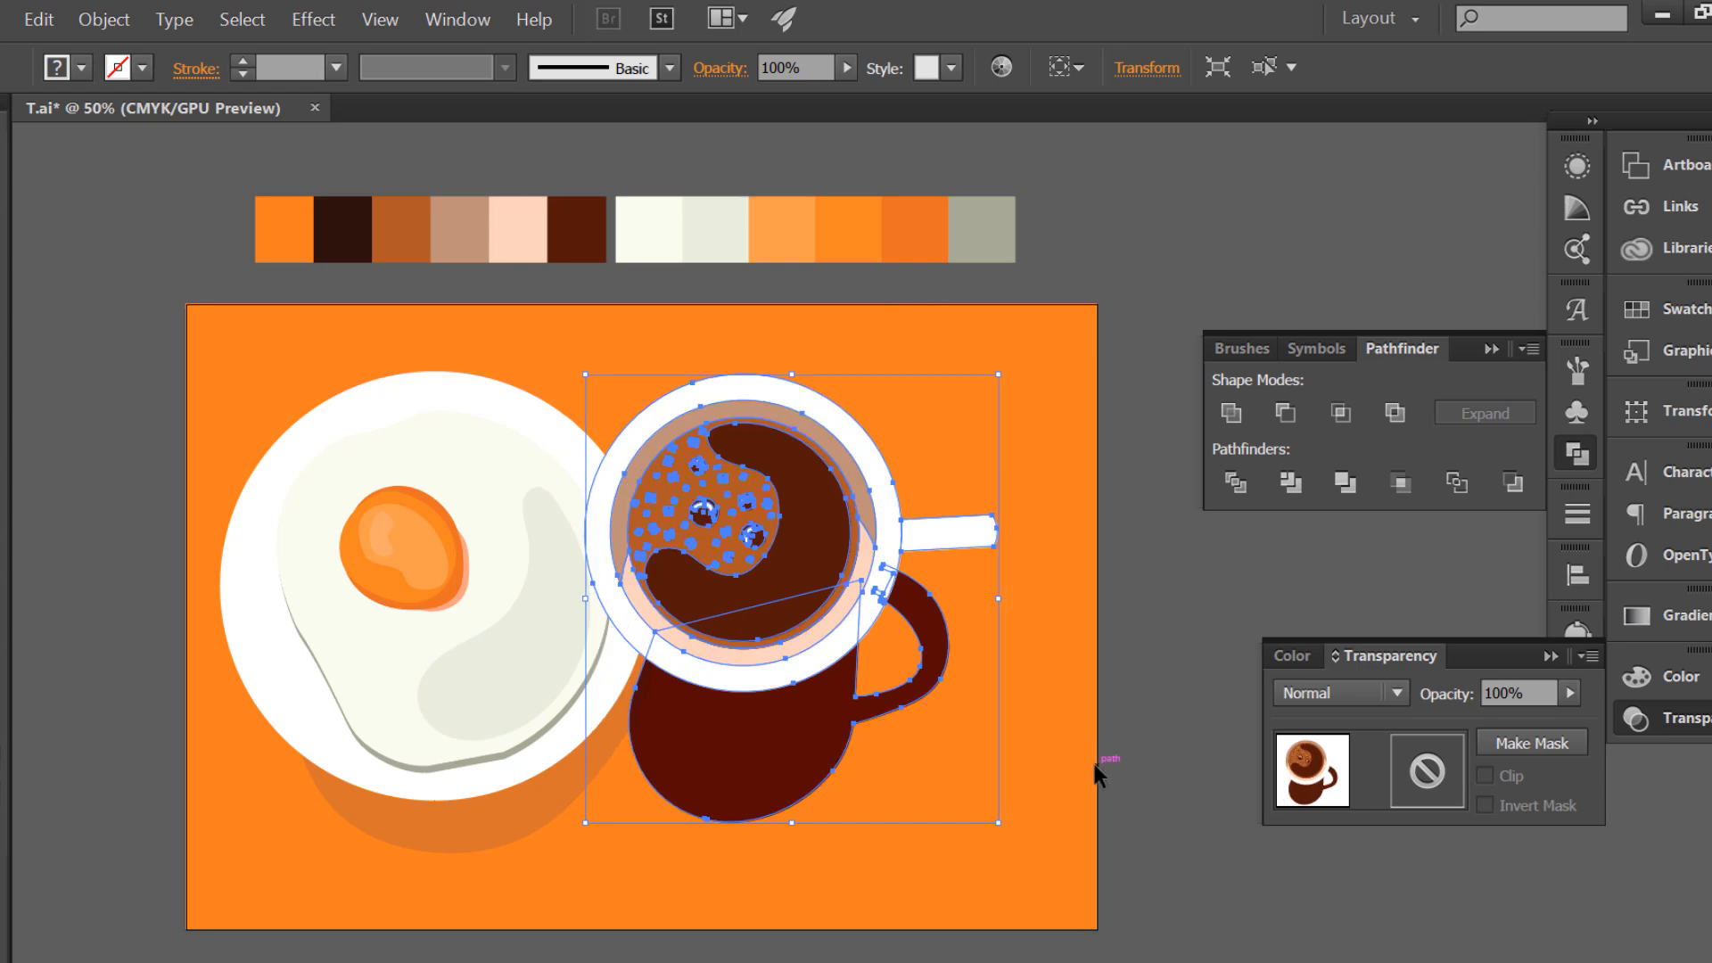
pyautogui.click(1094, 760)
pyautogui.moveTo(778, 658); pyautogui.dragTo(823, 684)
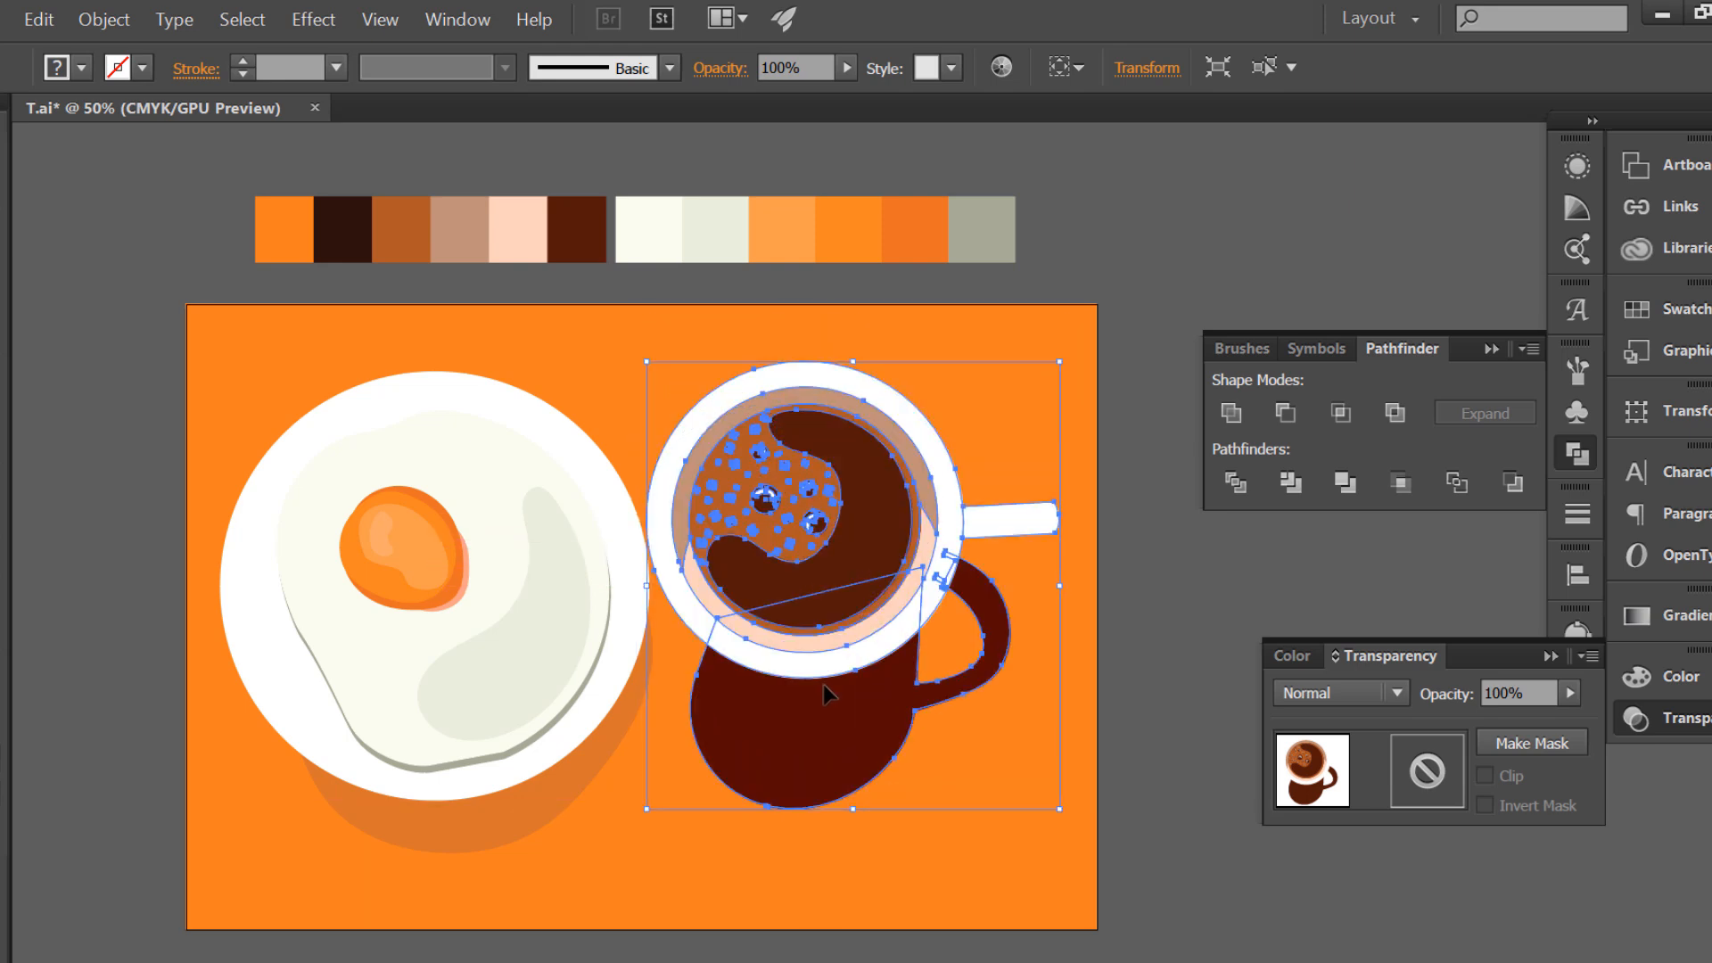
pyautogui.hotkey('ctrl', 'z')
pyautogui.hotkey('ctrl', 'z')
pyautogui.hotkey('ctrl', 'z')
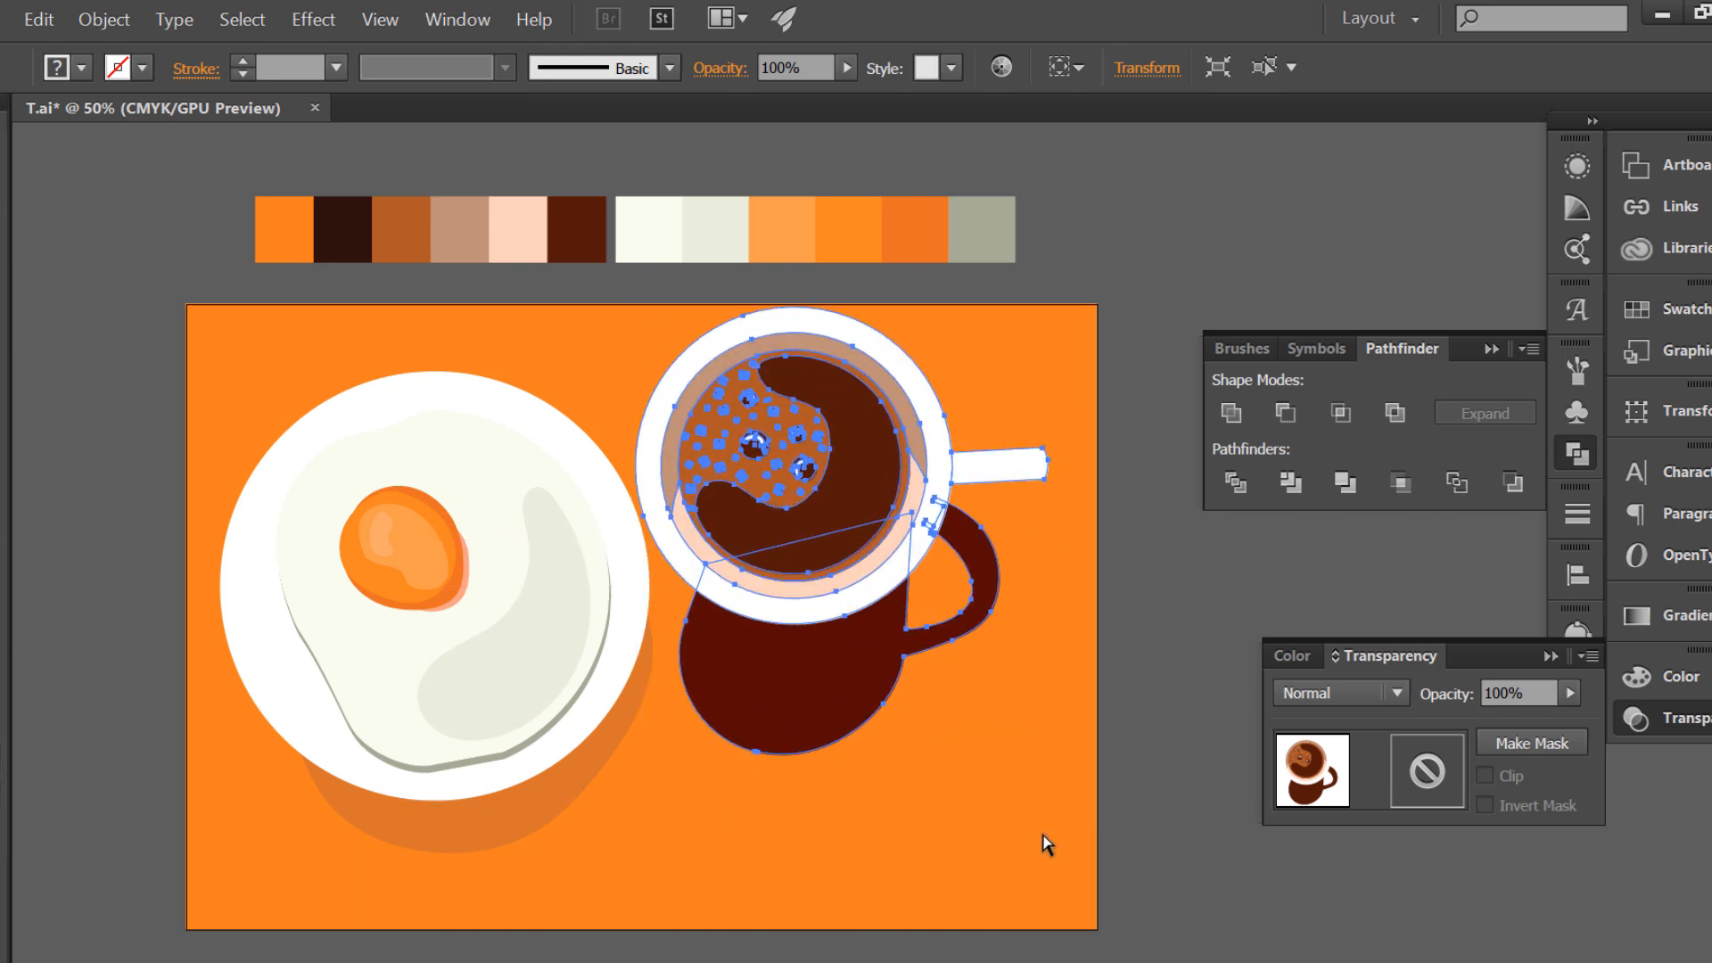
pyautogui.hotkey('ctrl', 'z')
pyautogui.hotkey('ctrl', 'z')
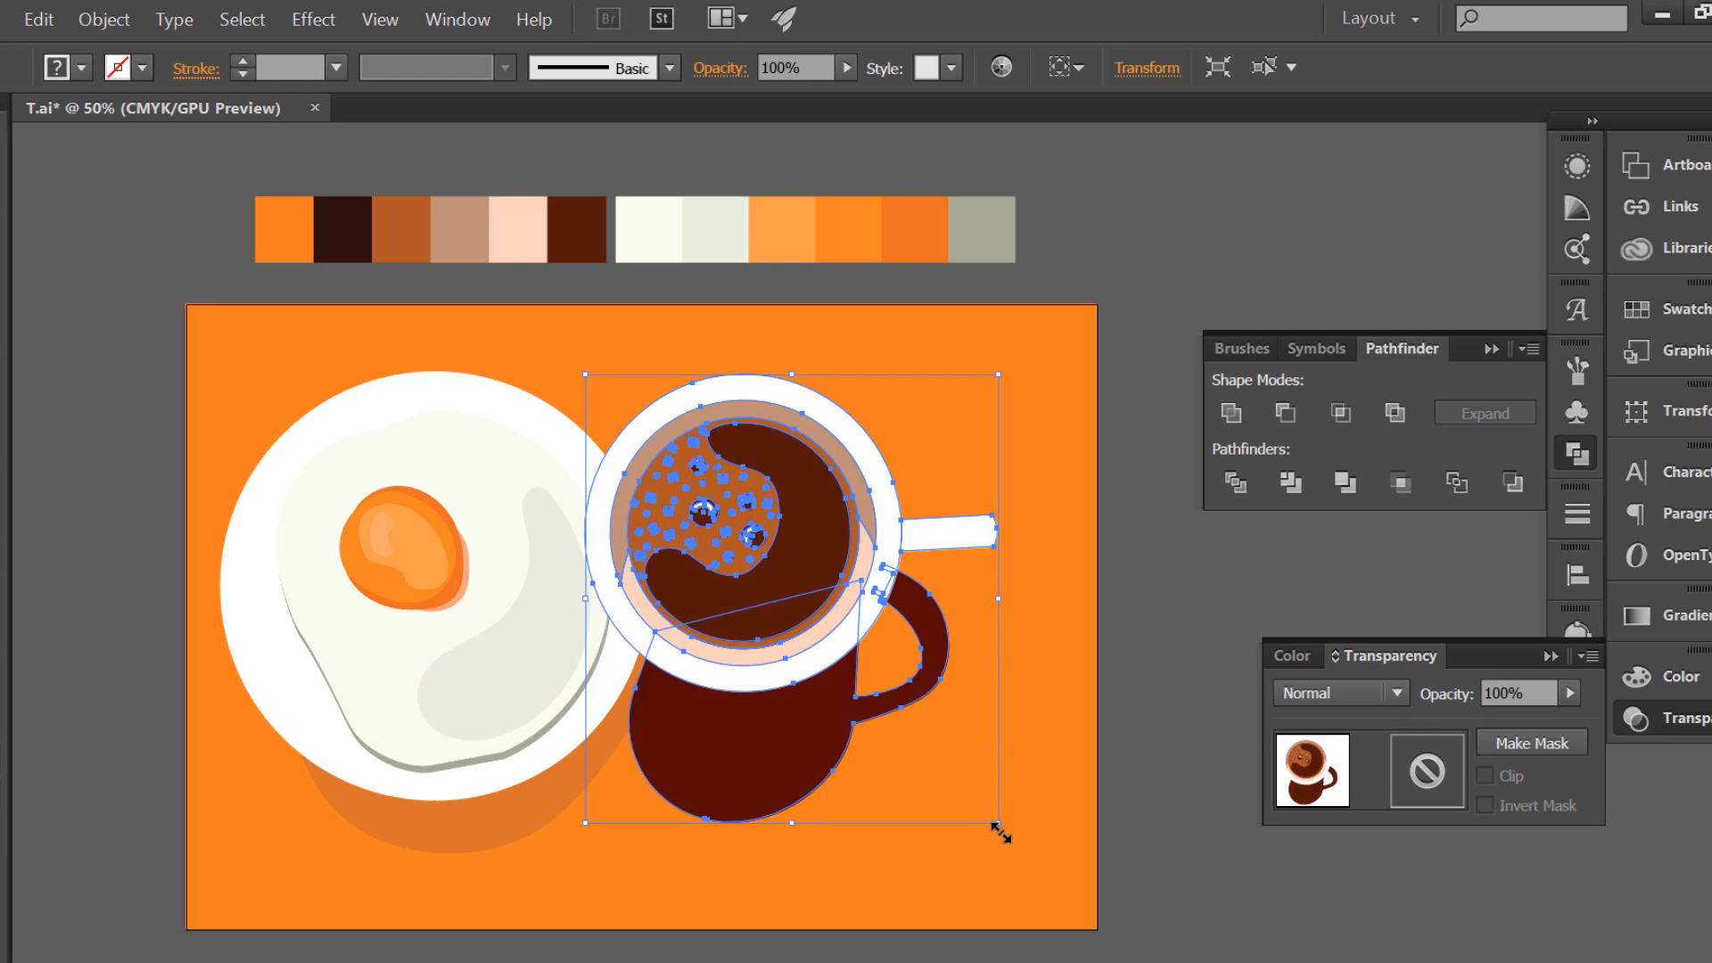
# - Rotate the cup group clockwise so its handle slants downward, and position it just right of the plate within the background
pyautogui.click(999, 830)
pyautogui.moveTo(809, 728); pyautogui.dragTo(842, 746)
pyautogui.moveTo(1047, 856); pyautogui.dragTo(1039, 901)
pyautogui.click(1191, 816)
pyautogui.moveTo(794, 735); pyautogui.dragTo(808, 758)
pyautogui.click(1163, 855)
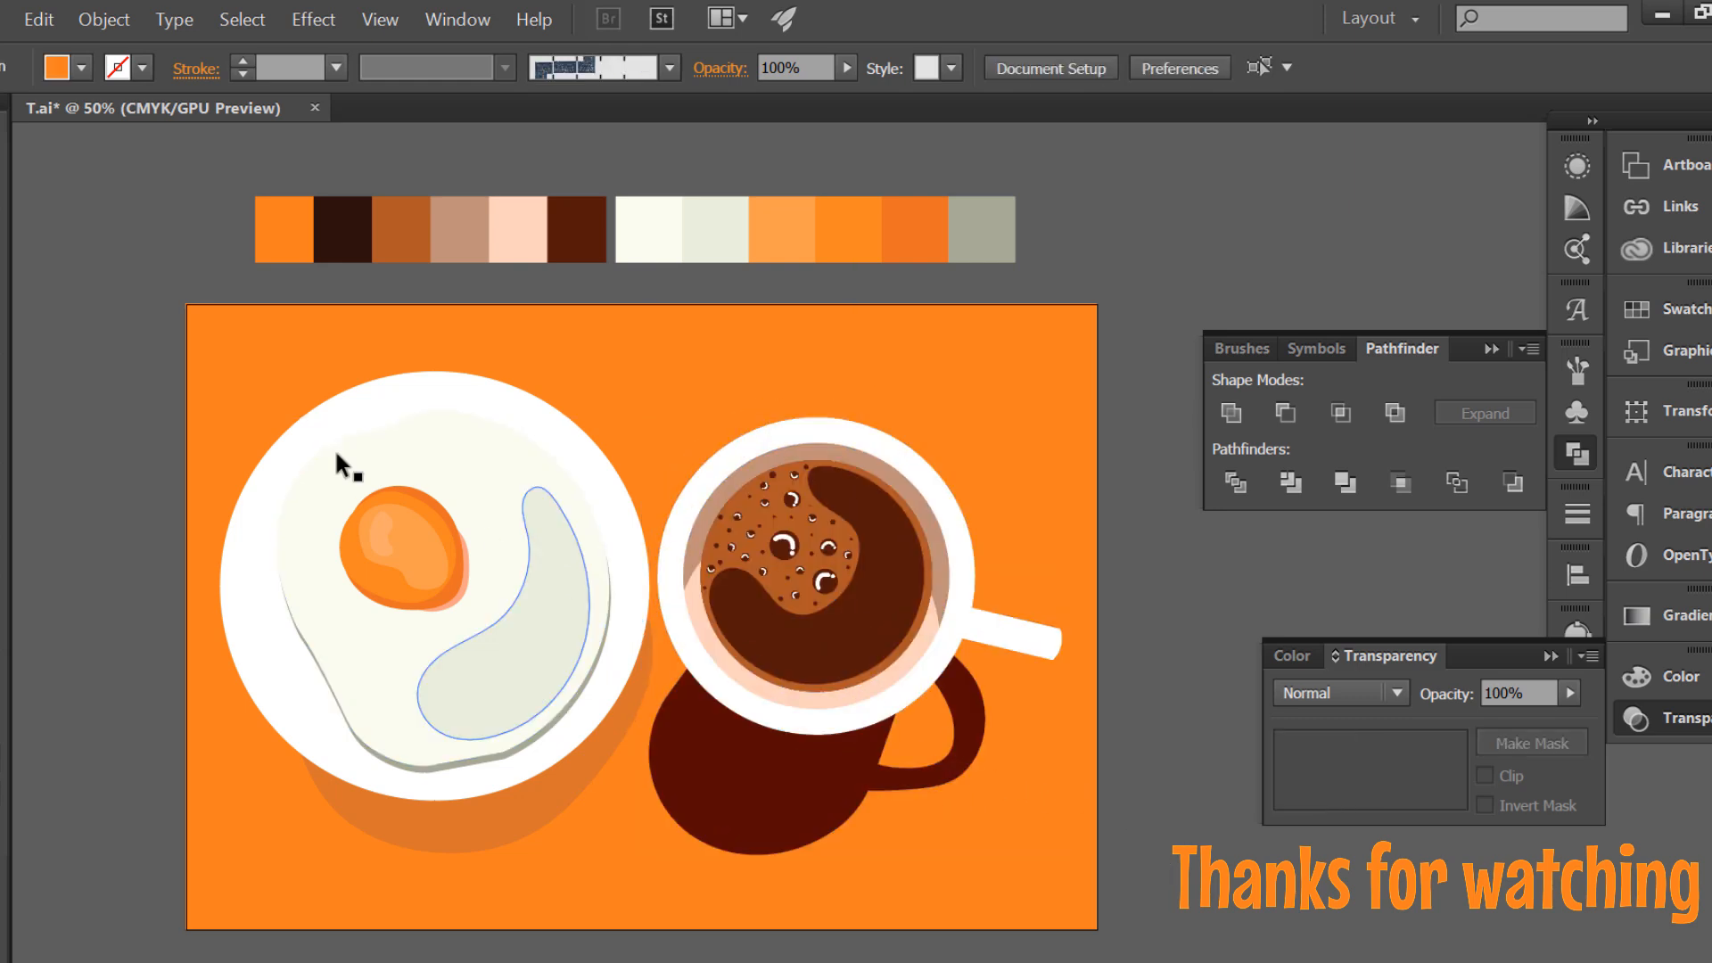